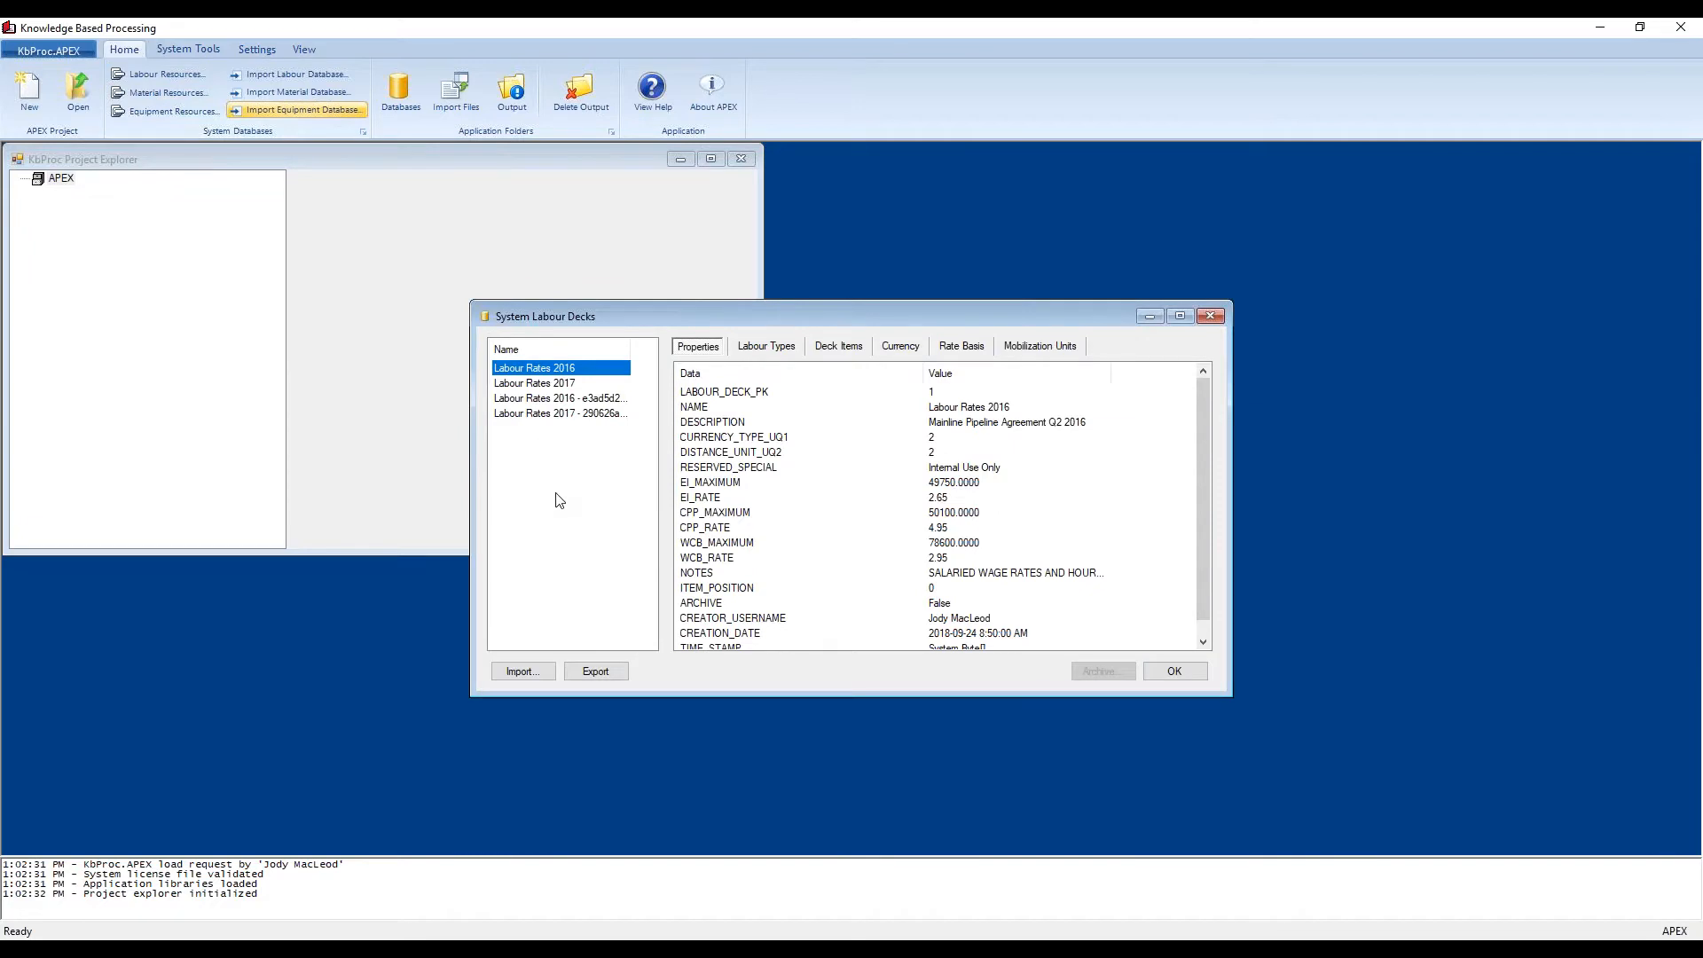
Step: Review the Labour Rates 2017 deck's labour types, deck items, currencies, rate basis and mobilization units, closing the labour decks when finished
left_click(538, 384)
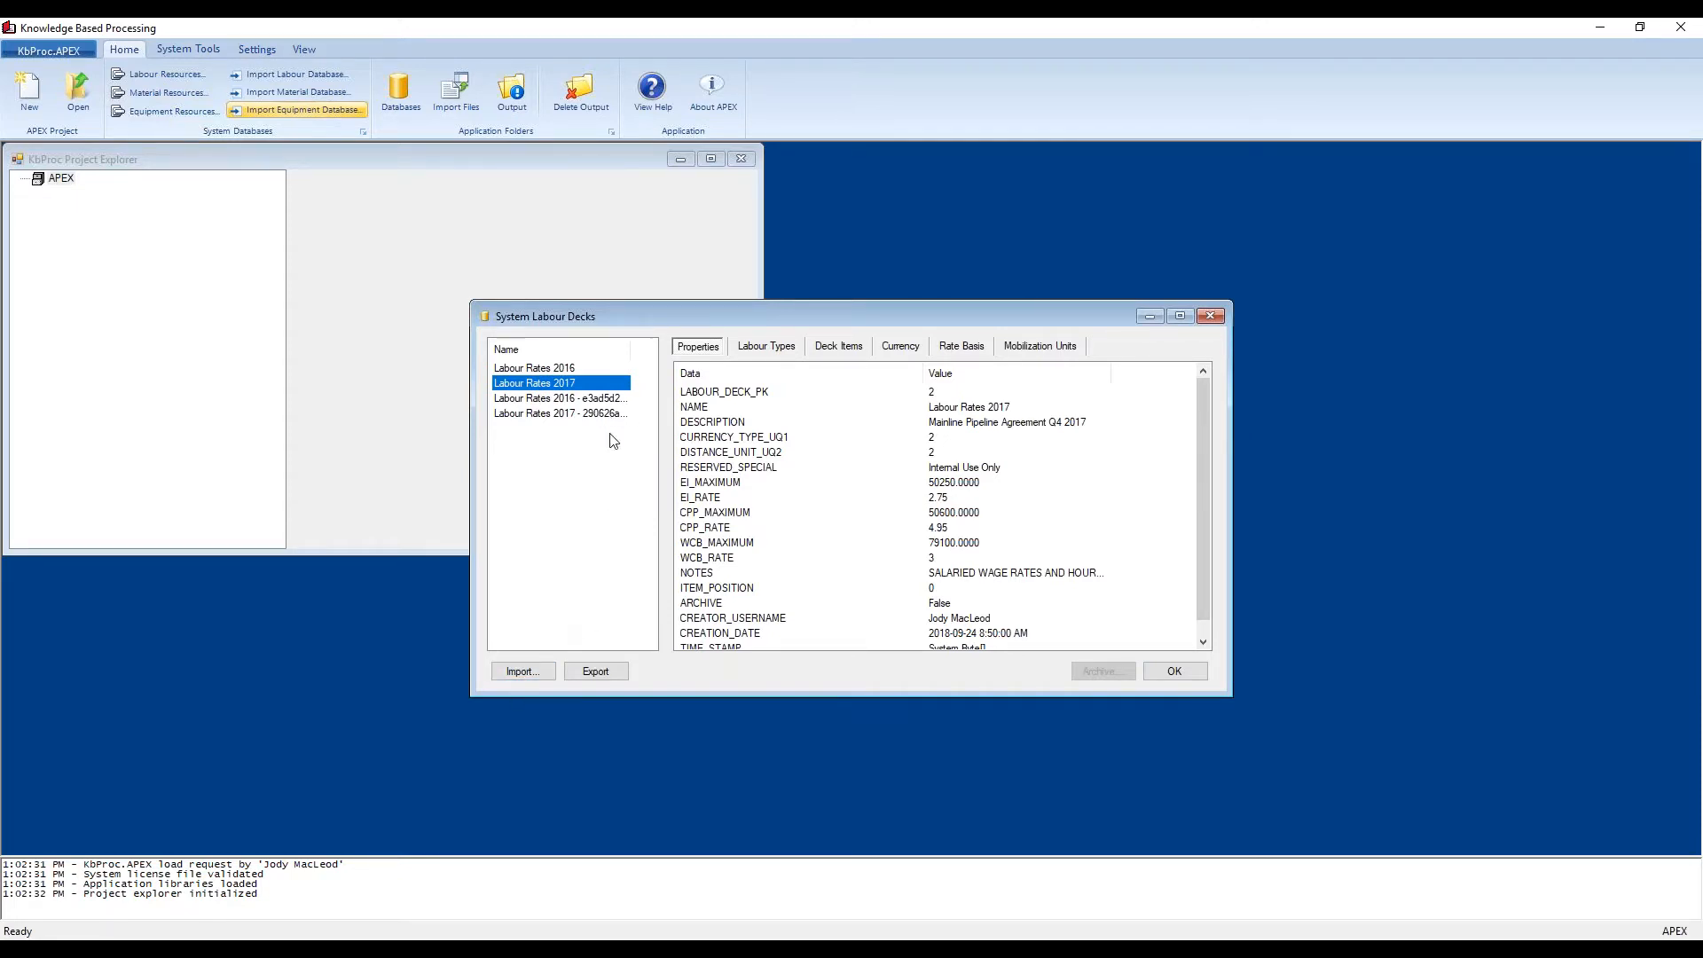
left_click(760, 353)
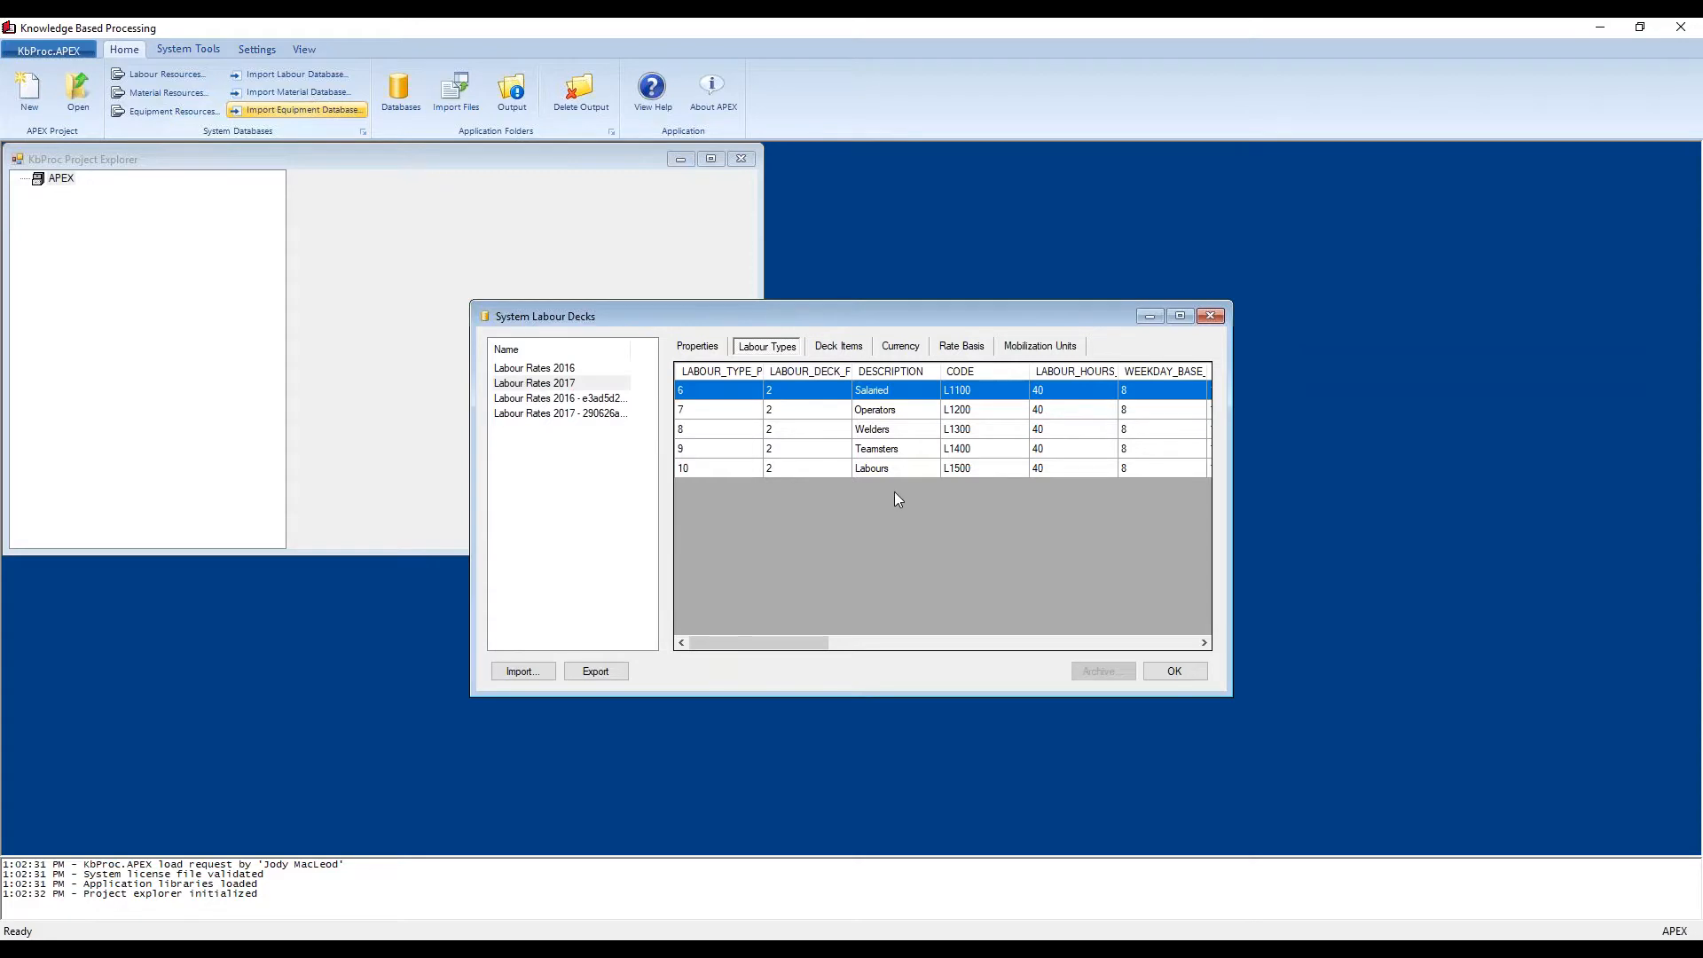
left_click(838, 346)
left_click_drag(1201, 390, 1186, 599)
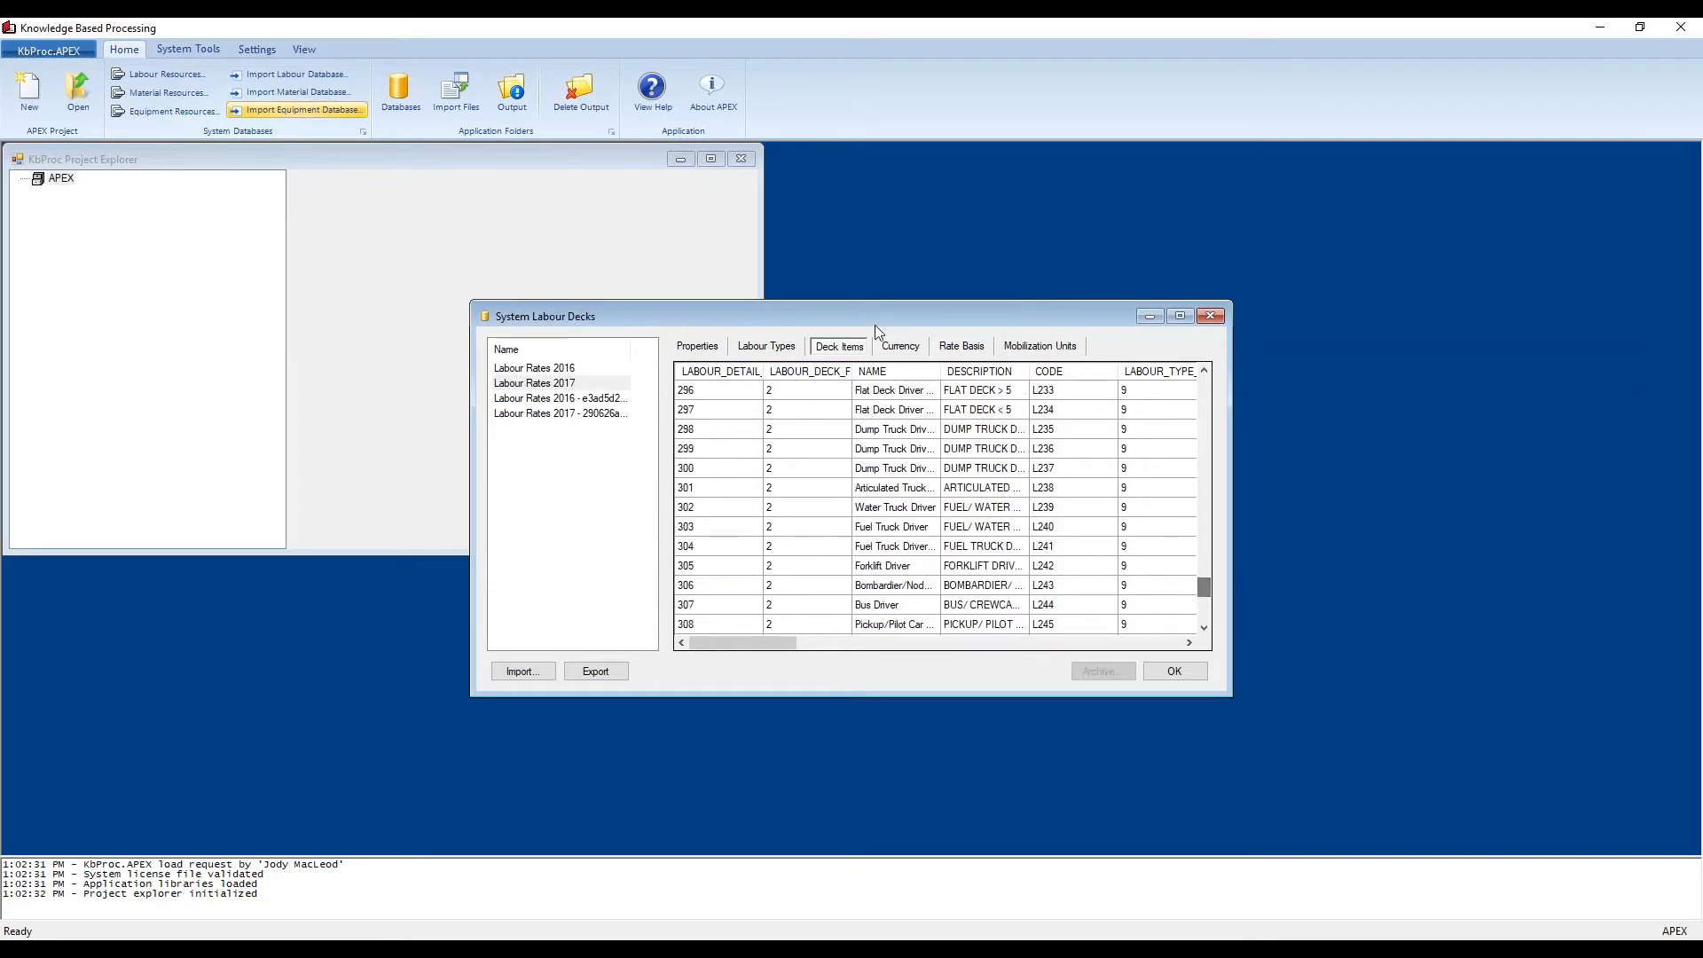
left_click(901, 347)
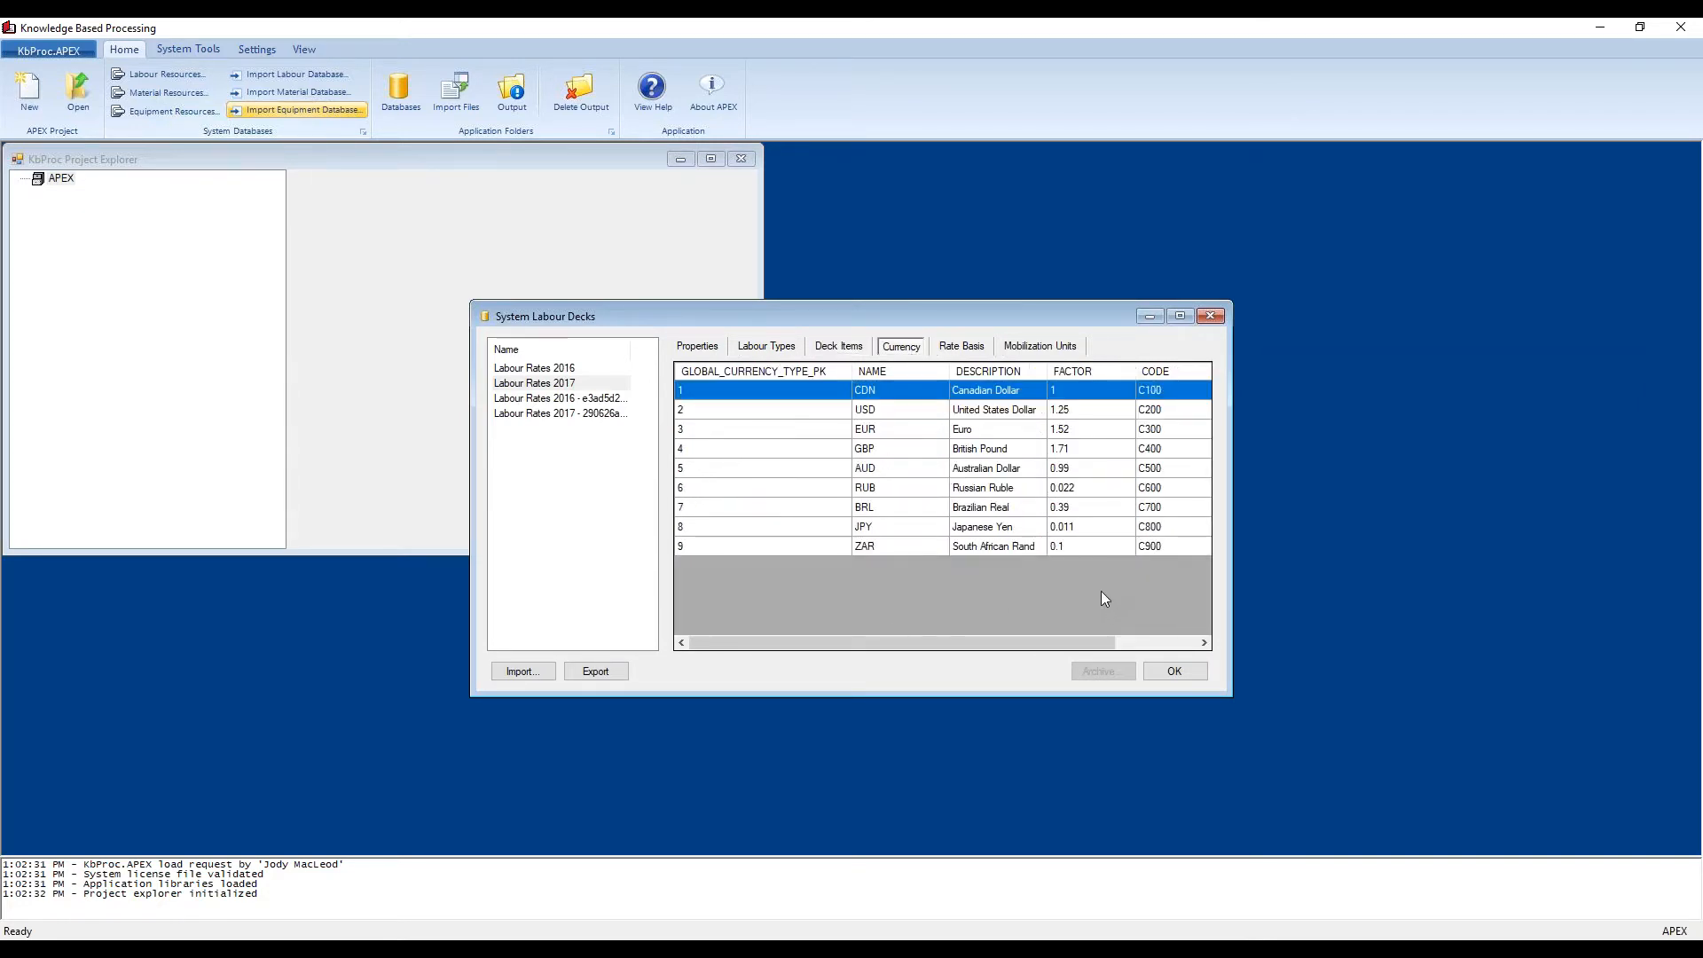
left_click(956, 349)
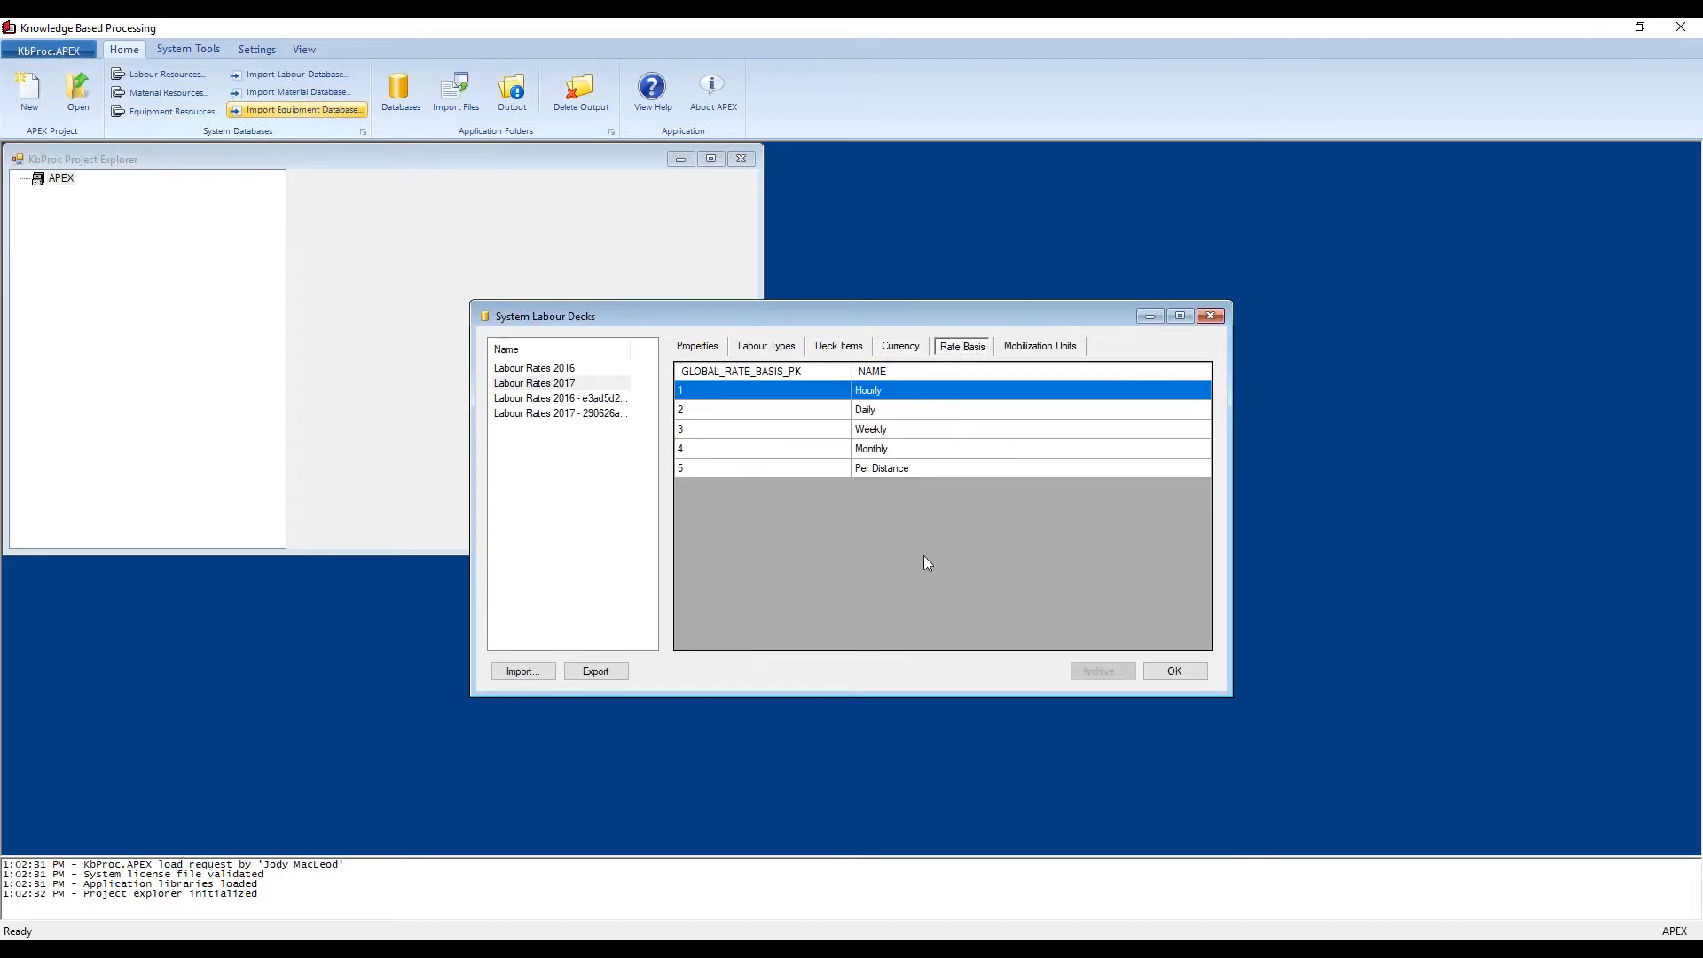
left_click(1043, 351)
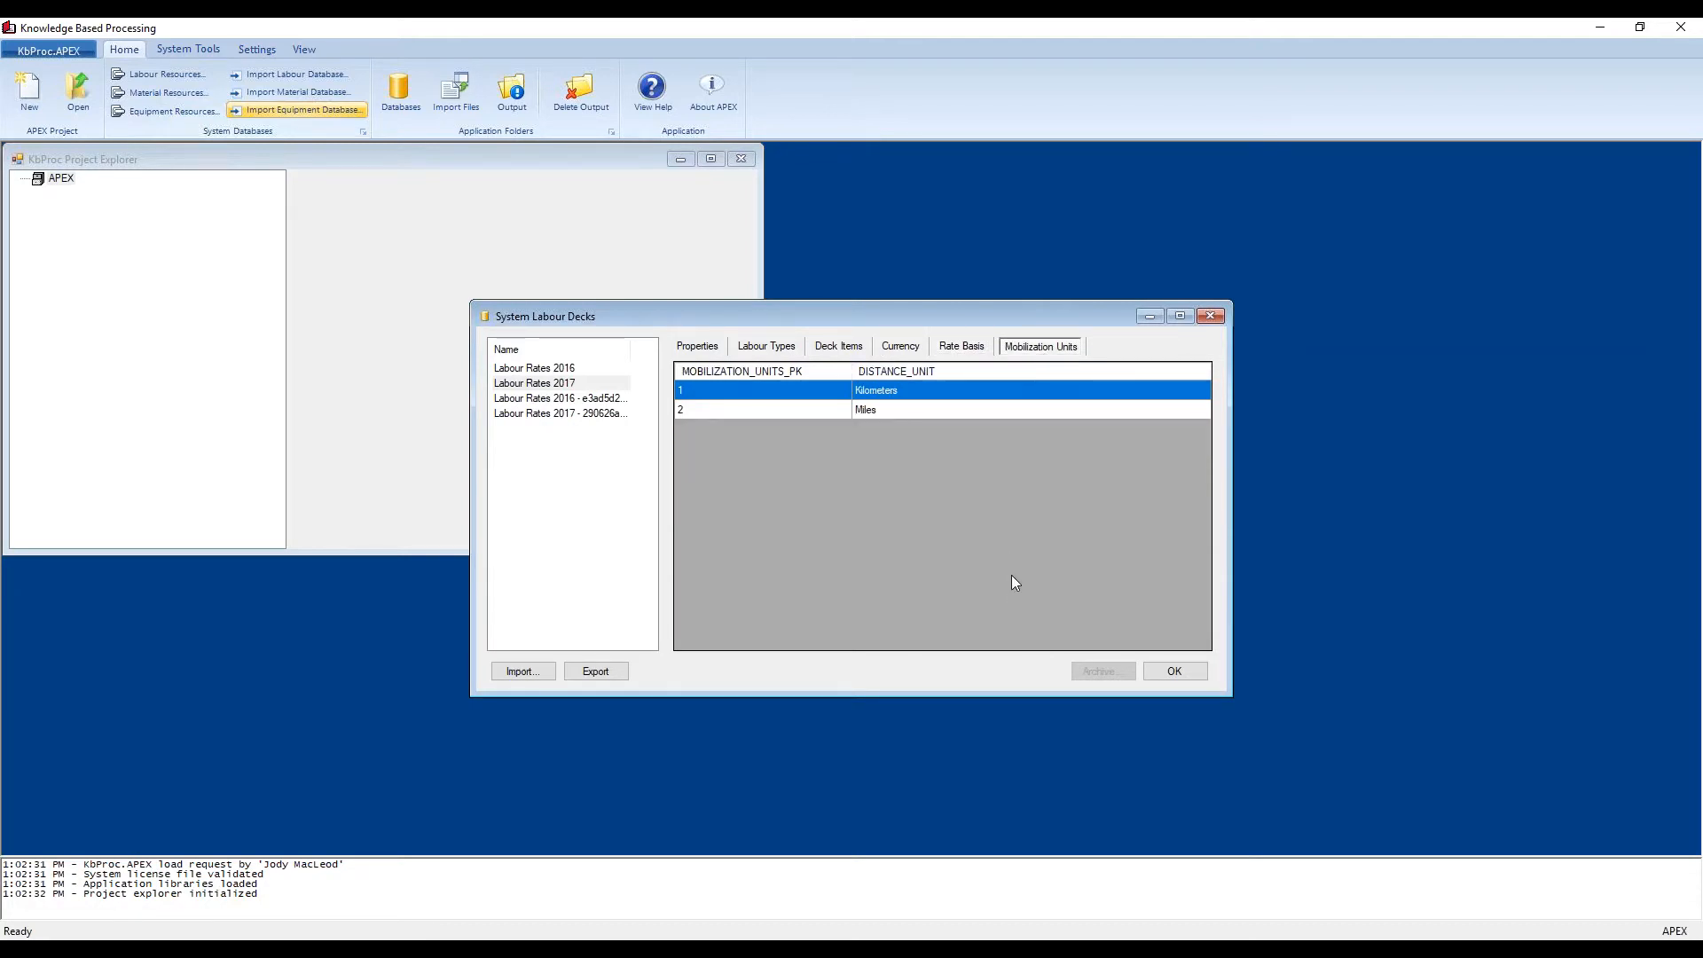
left_click(1175, 670)
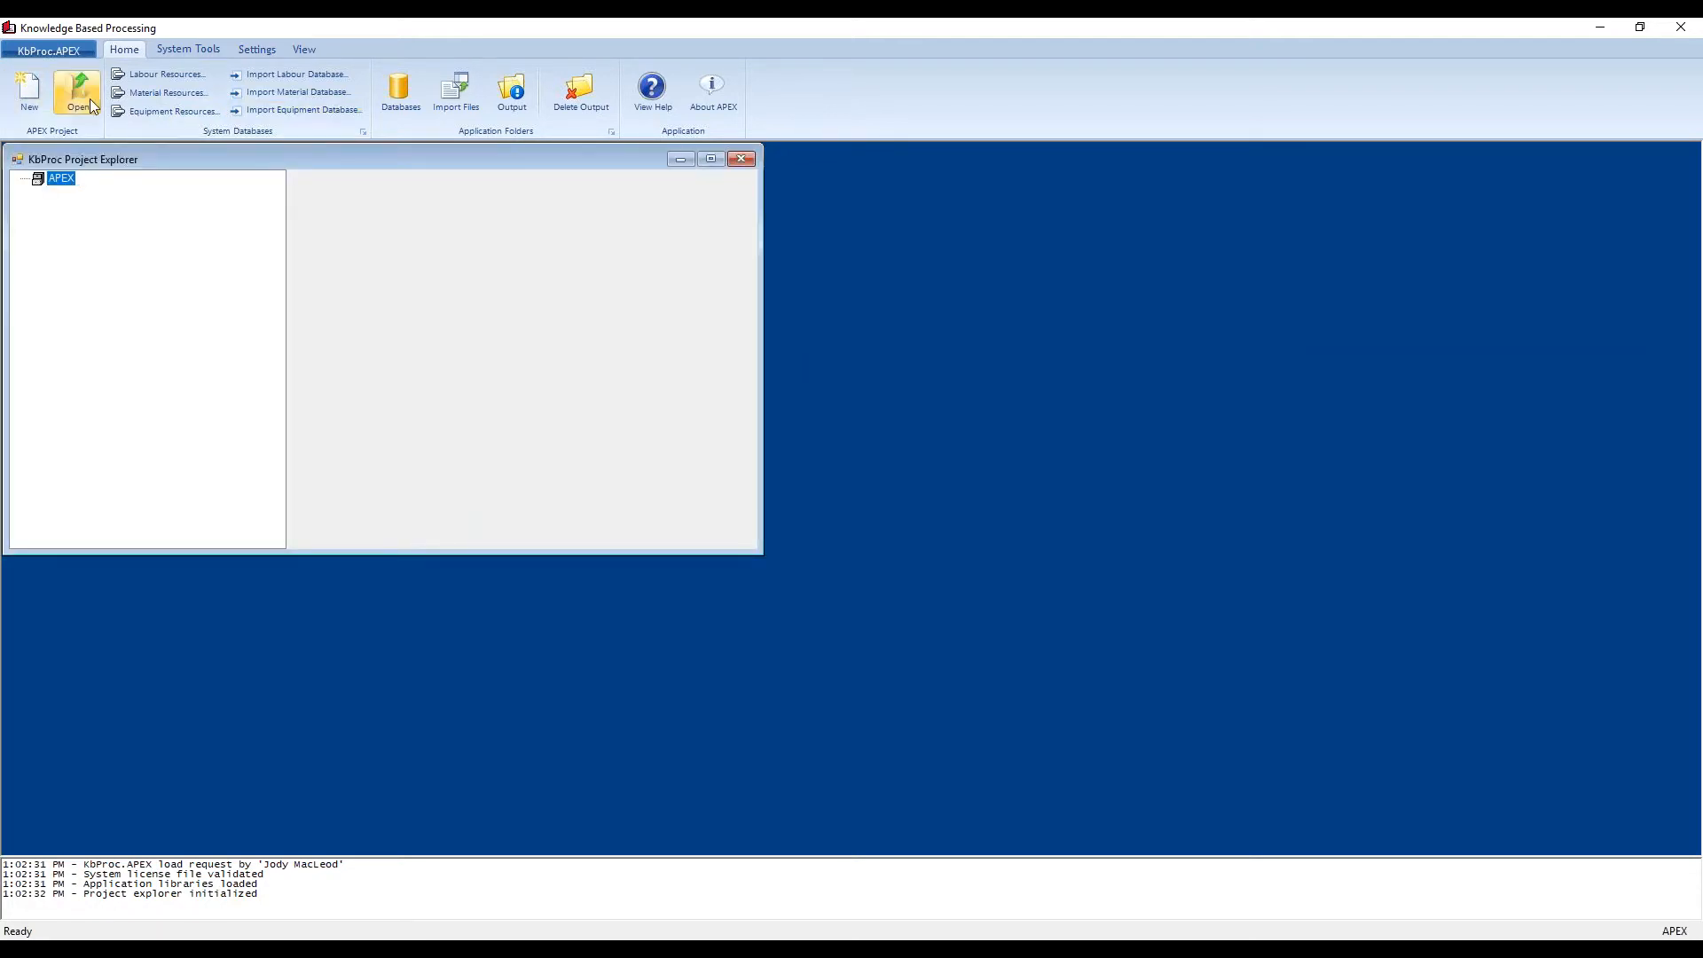
Step: Review the 2016 pipeline construction material deck's material types, deck items, currencies and weight units, closing the material decks when finished
left_click(146, 94)
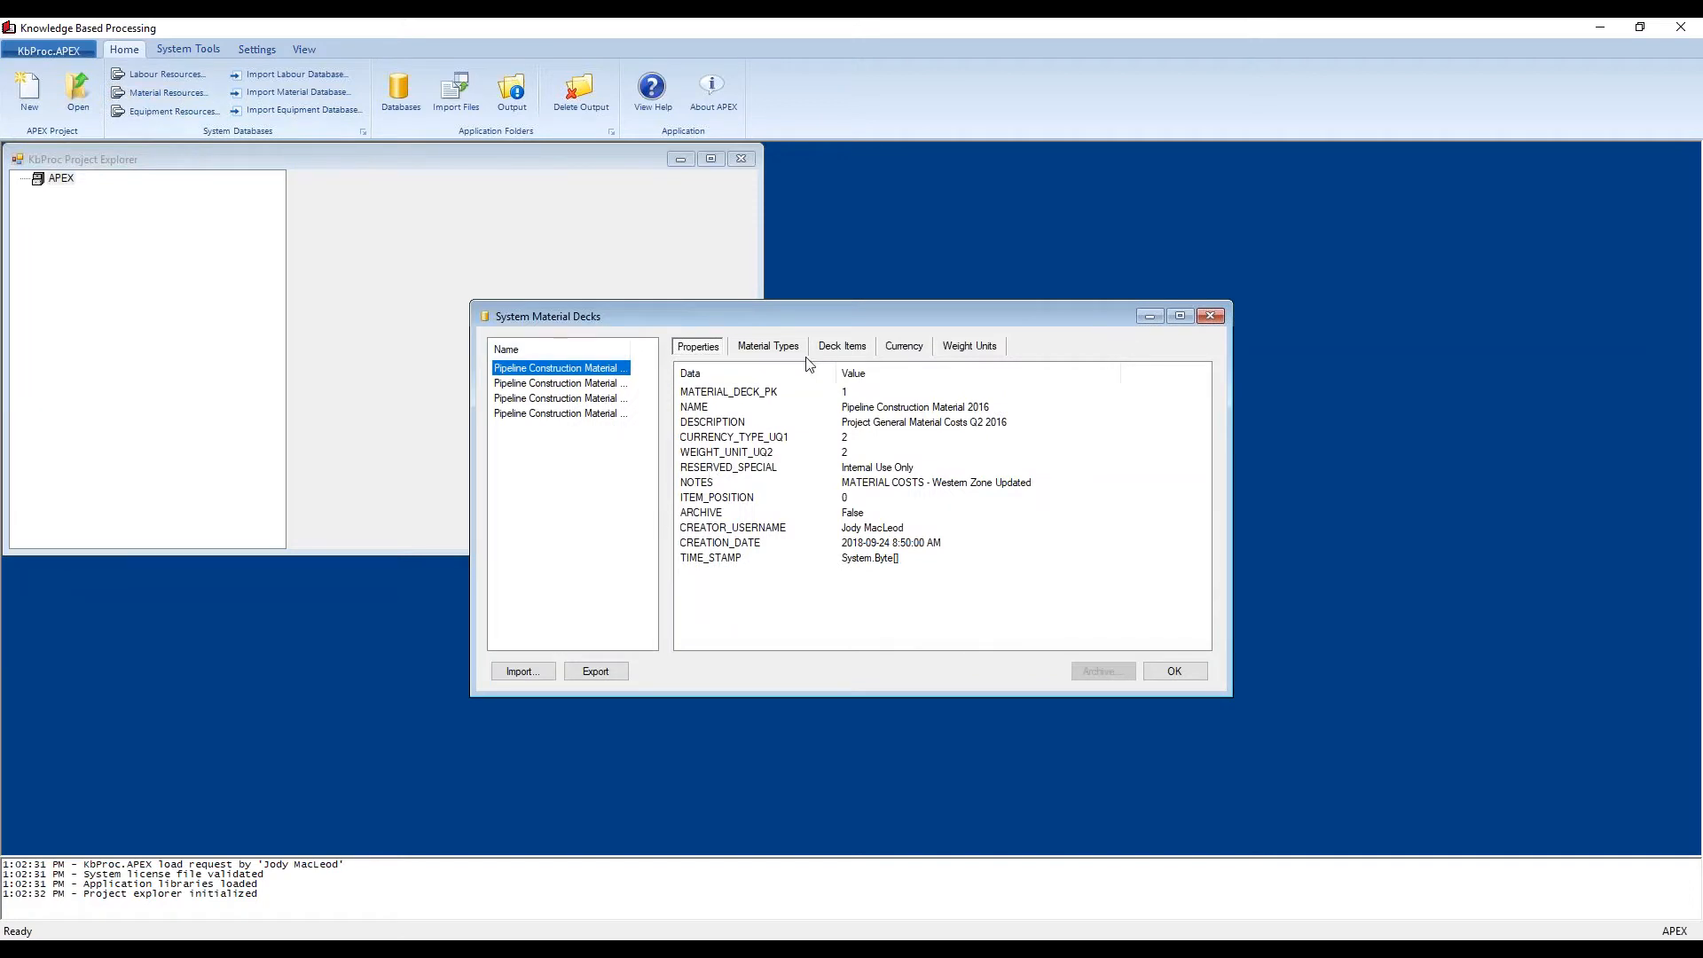
left_click(770, 347)
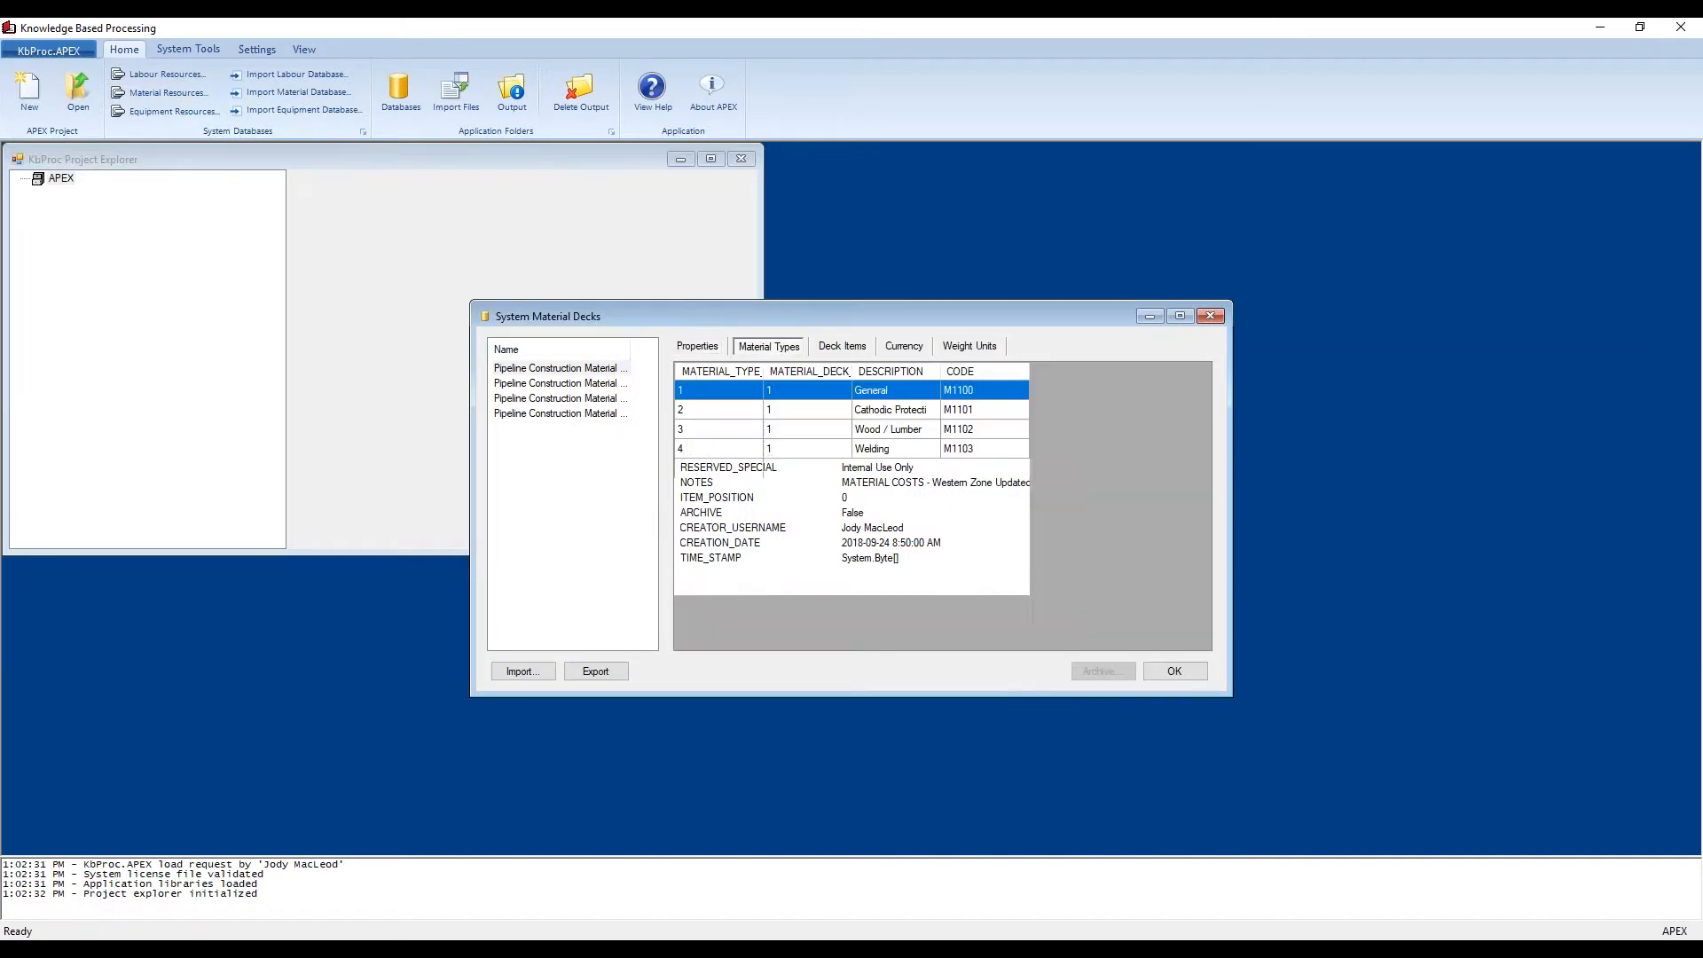
left_click(833, 350)
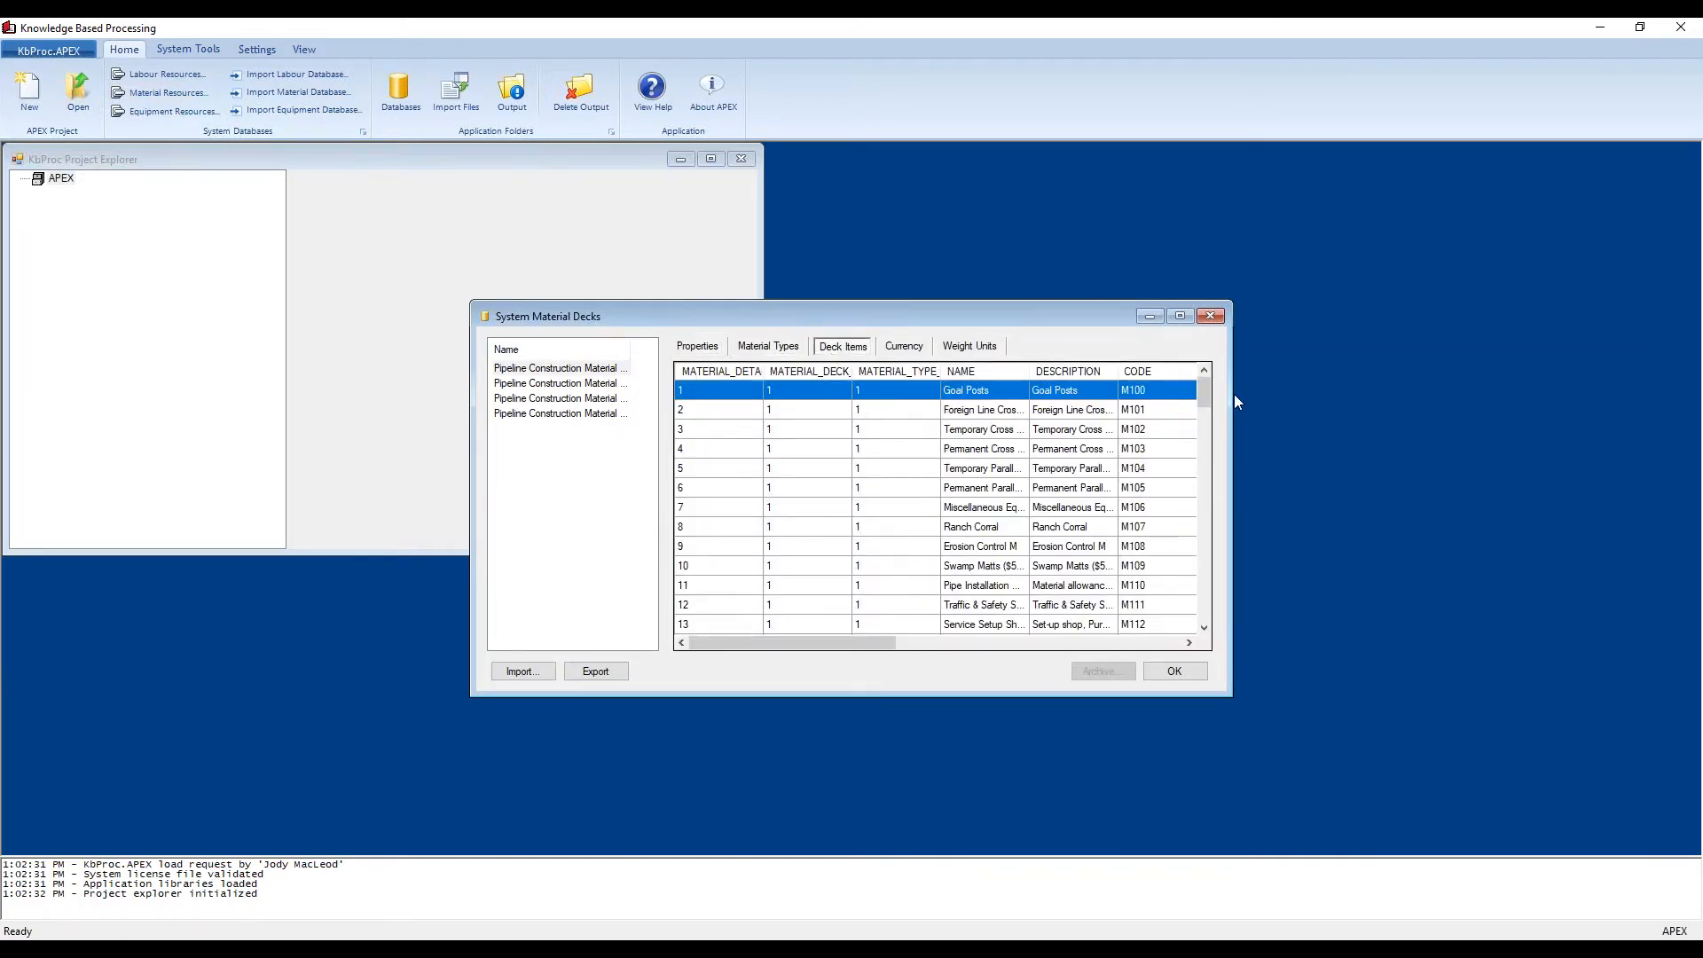
left_click_drag(1205, 395, 1208, 488)
mouse_move(875, 640)
left_mouse_down()
mouse_move(1063, 664)
mouse_move(861, 654)
left_mouse_up()
left_click(905, 346)
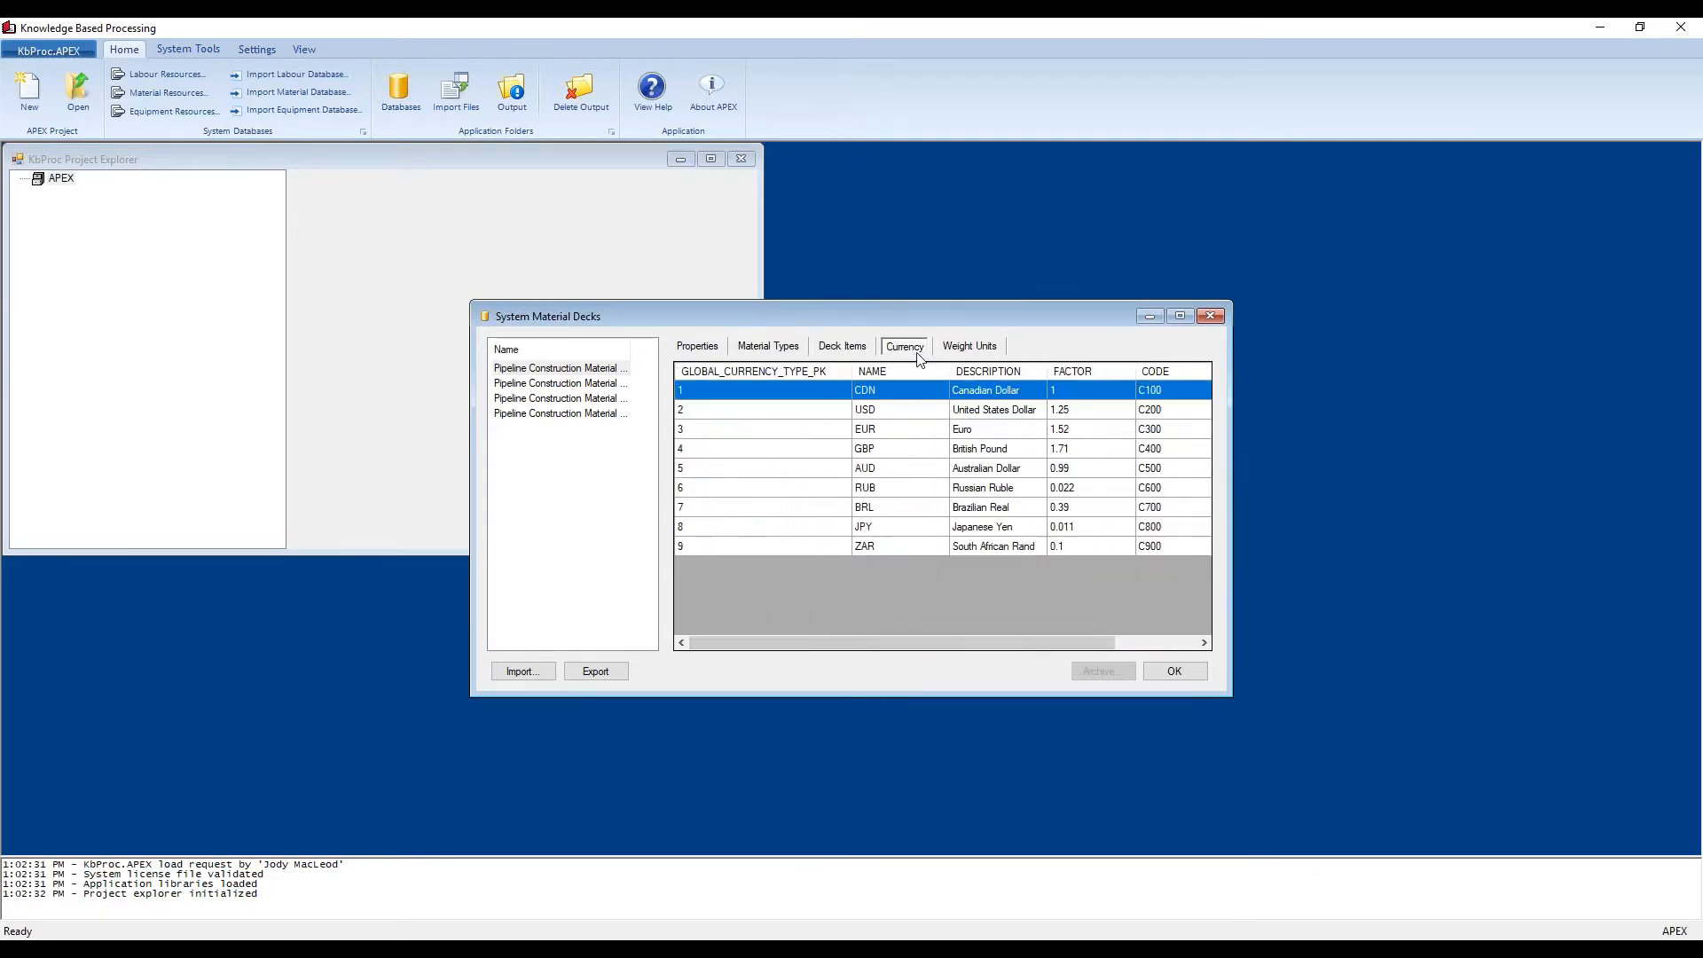
left_click(976, 348)
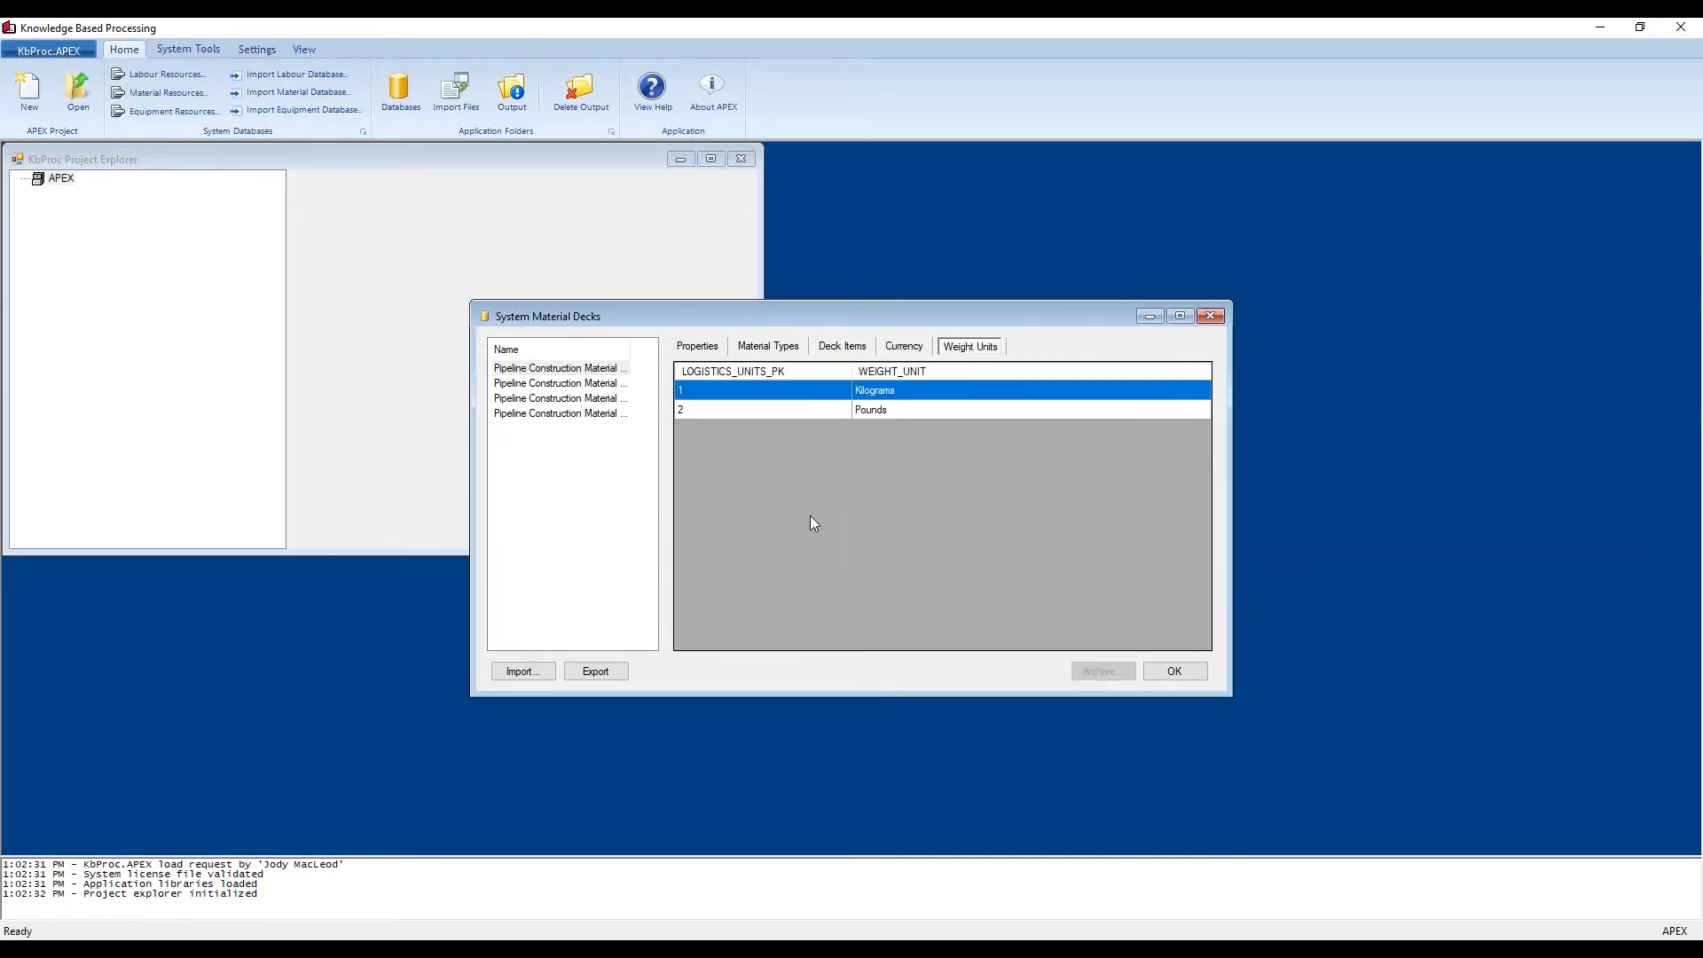
left_click(1175, 672)
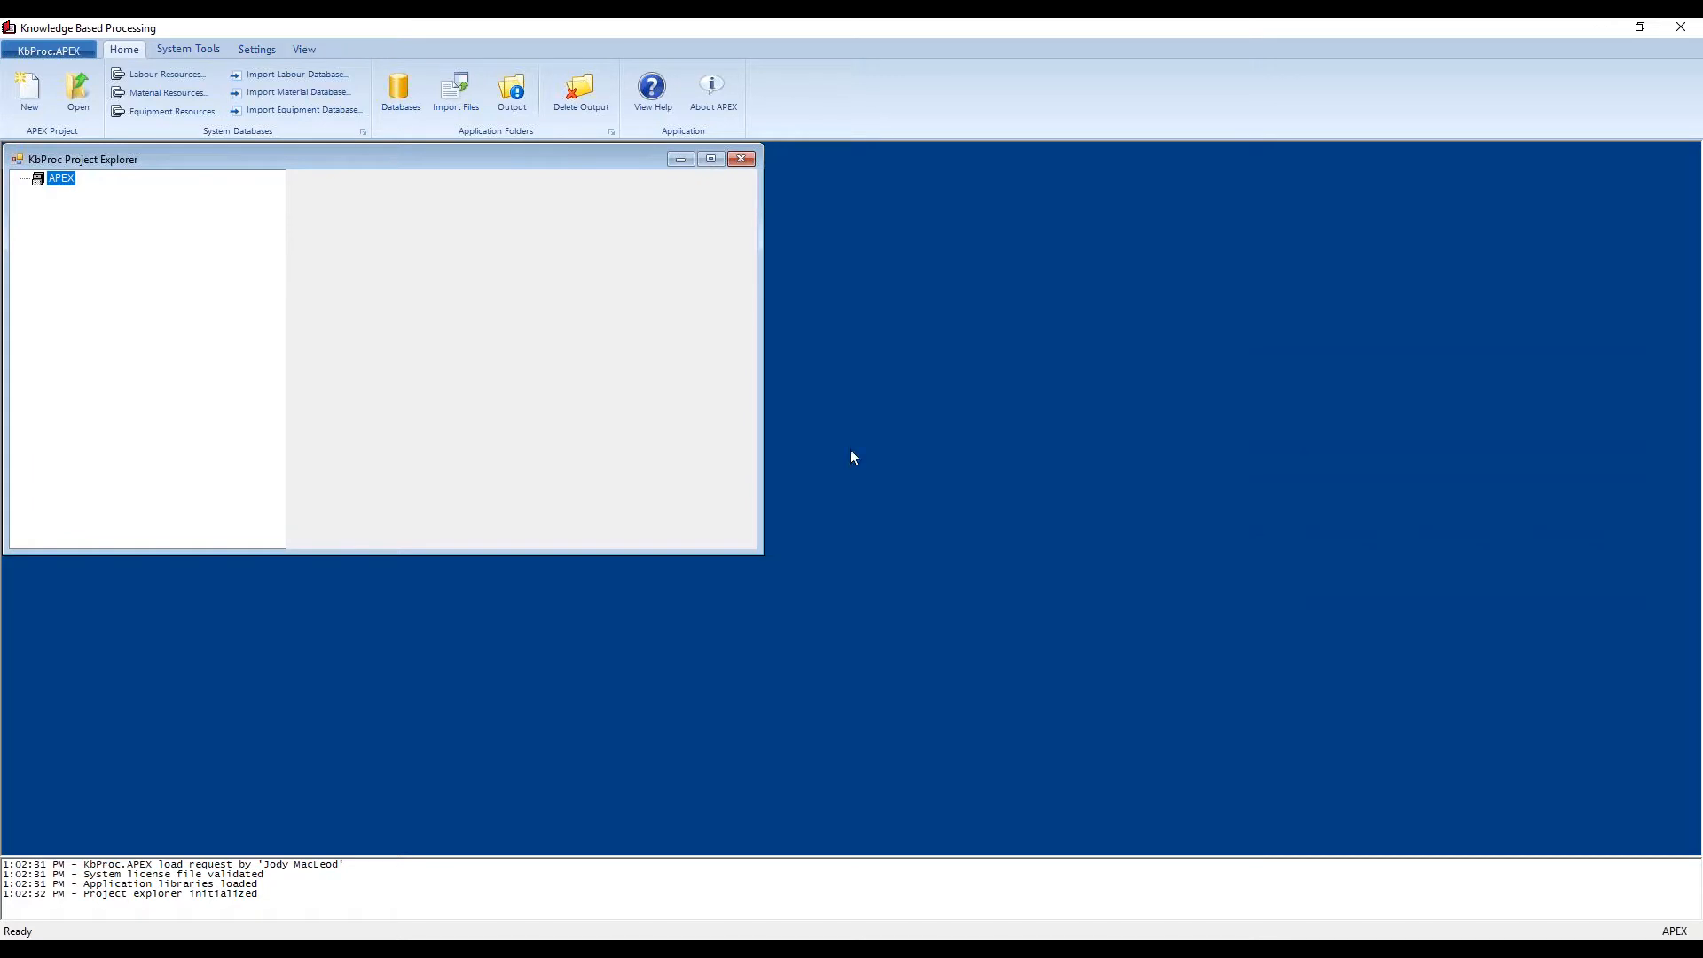
Step: Review the Equipment Rates 2016 deck's equipment types, items, currencies, rate basis, fuel types, fuel units and weight units, closing the decks when finished
left_click(142, 112)
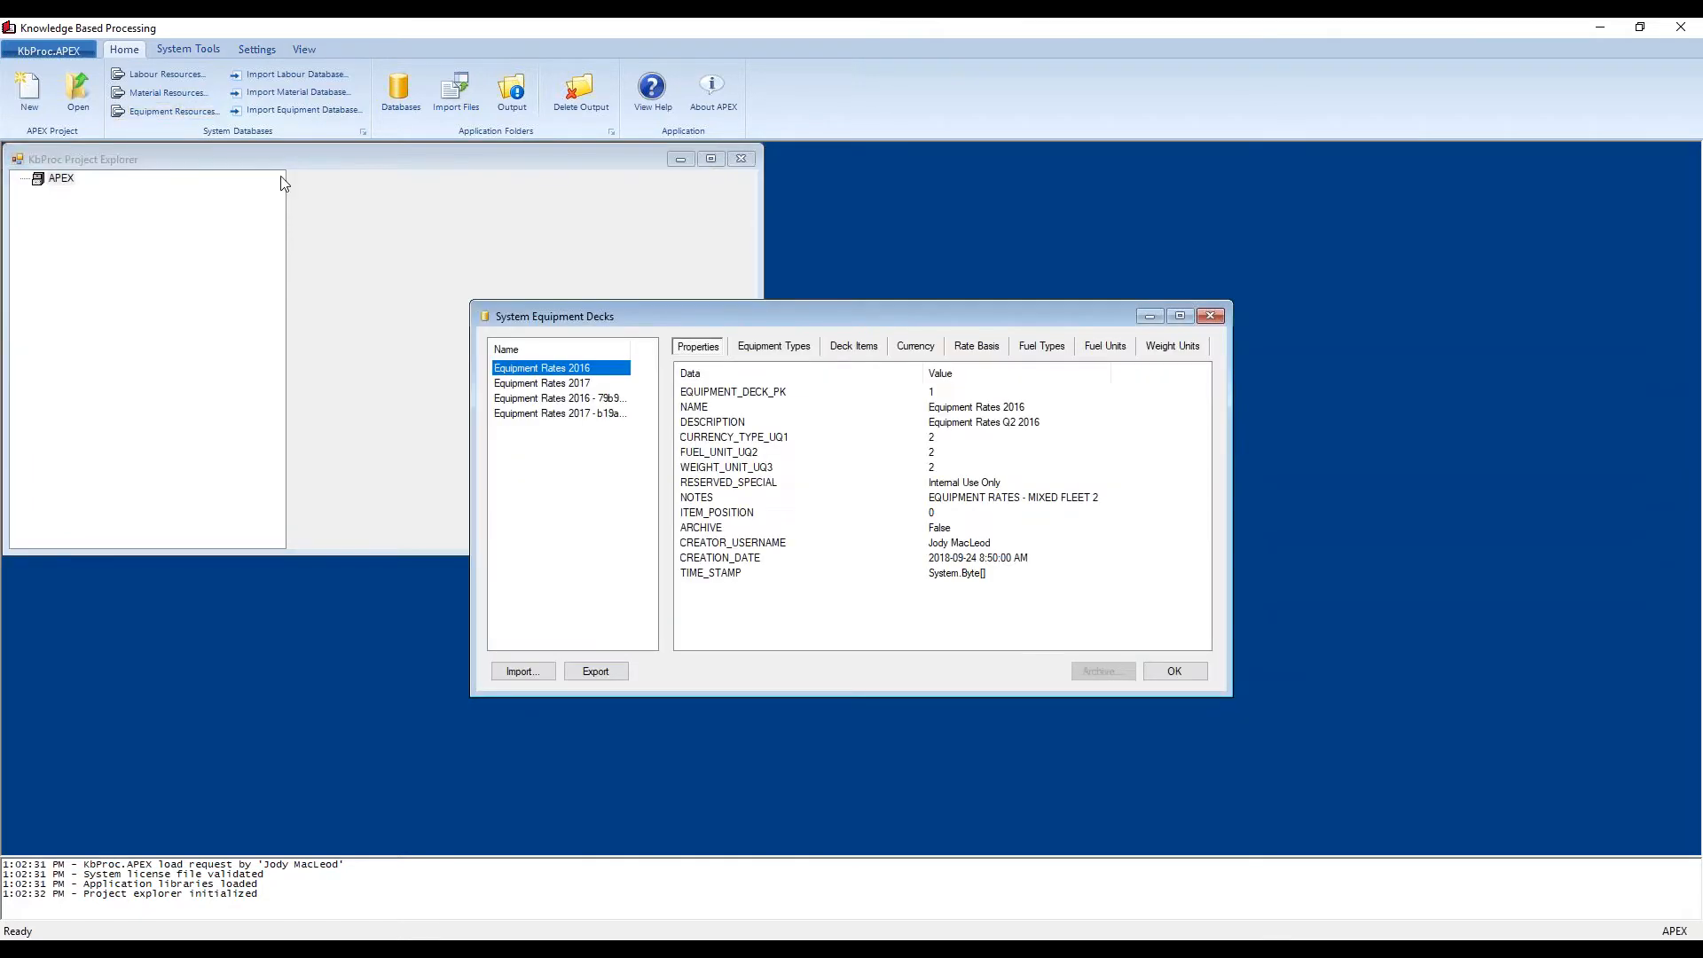
left_click(757, 348)
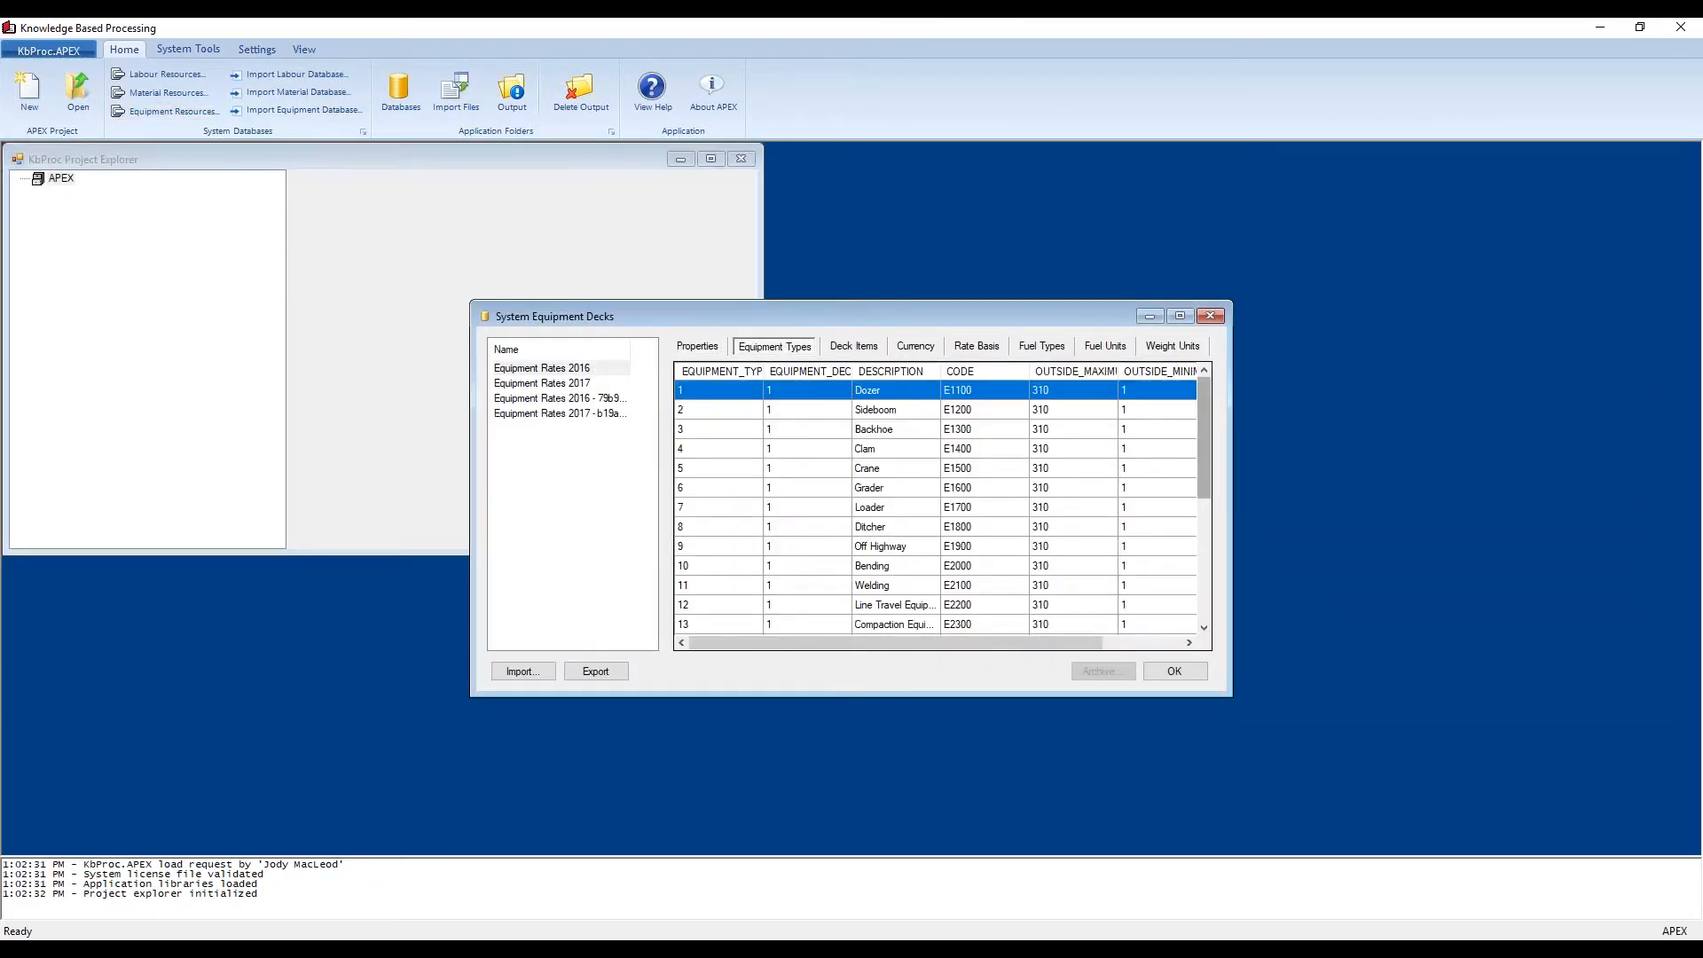
left_click_drag(1210, 442, 926, 319)
left_click(854, 346)
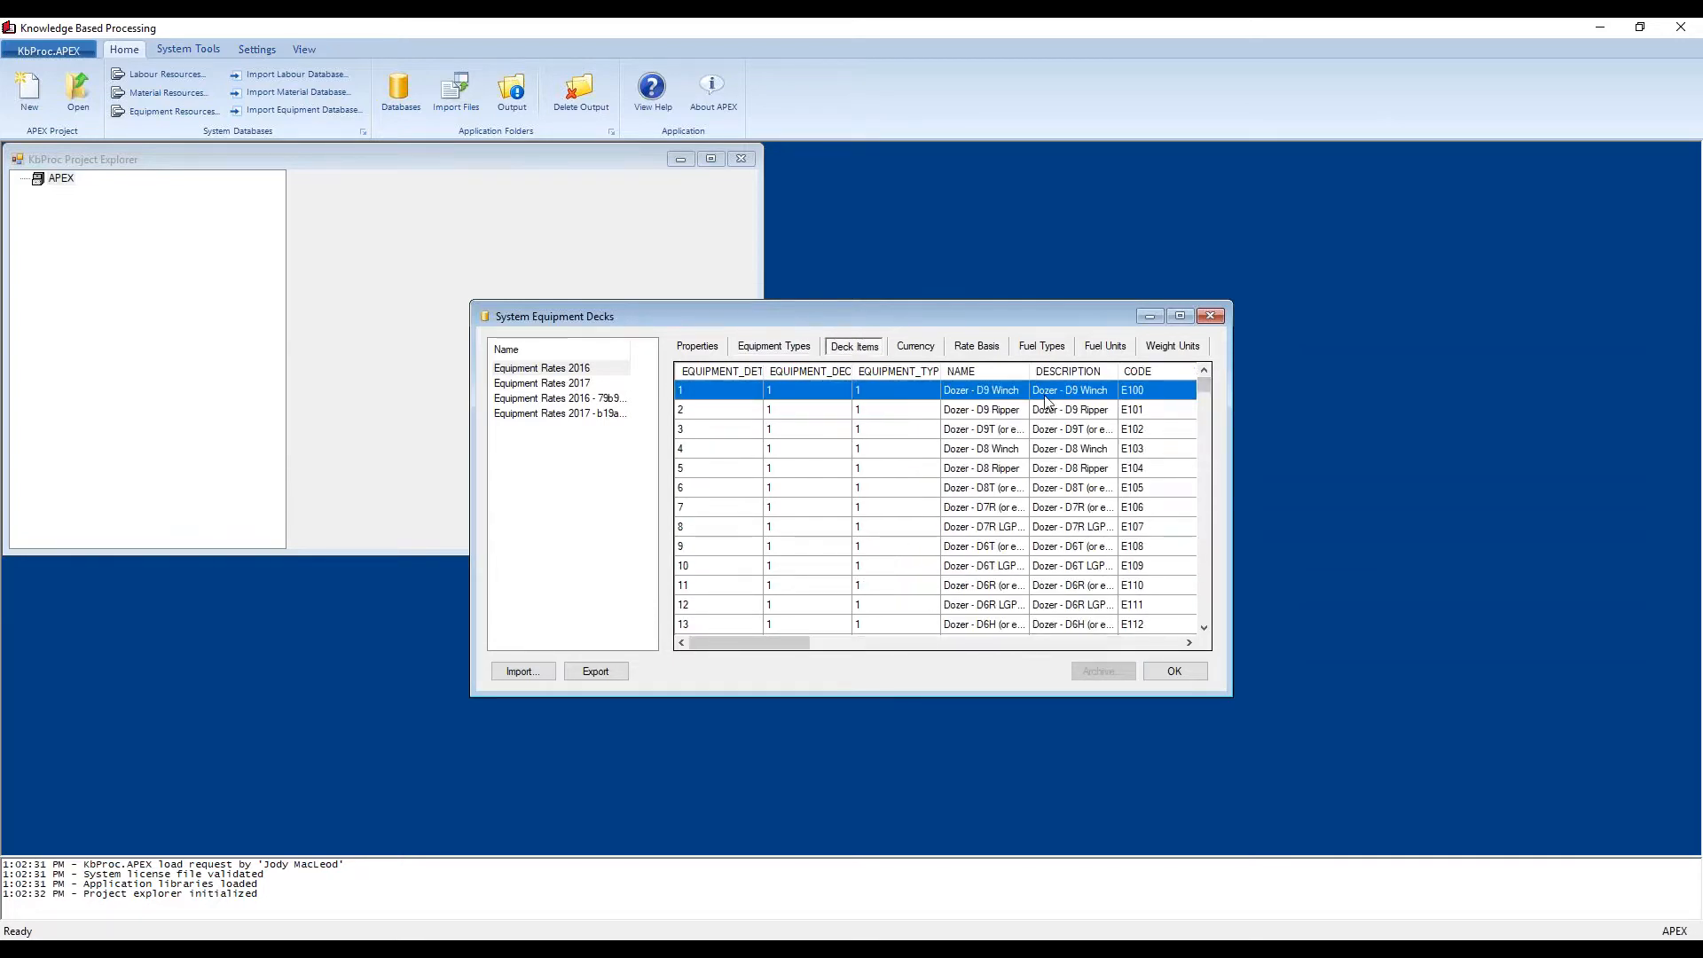
left_click_drag(1206, 386, 1203, 453)
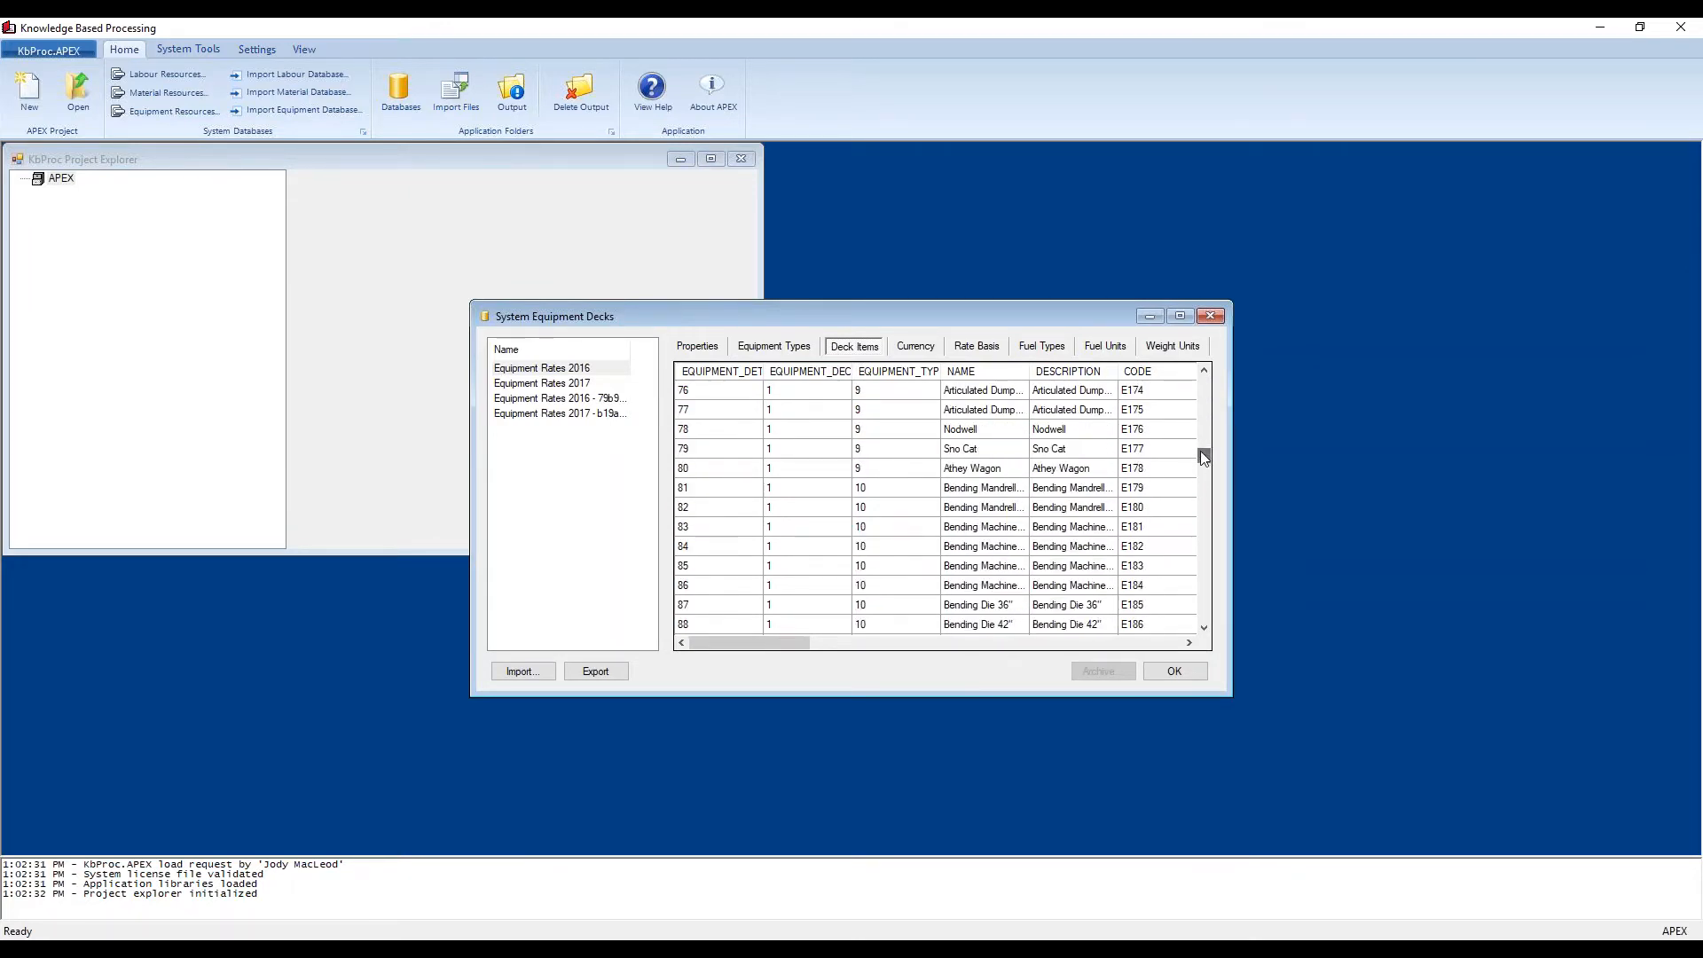
left_click(922, 356)
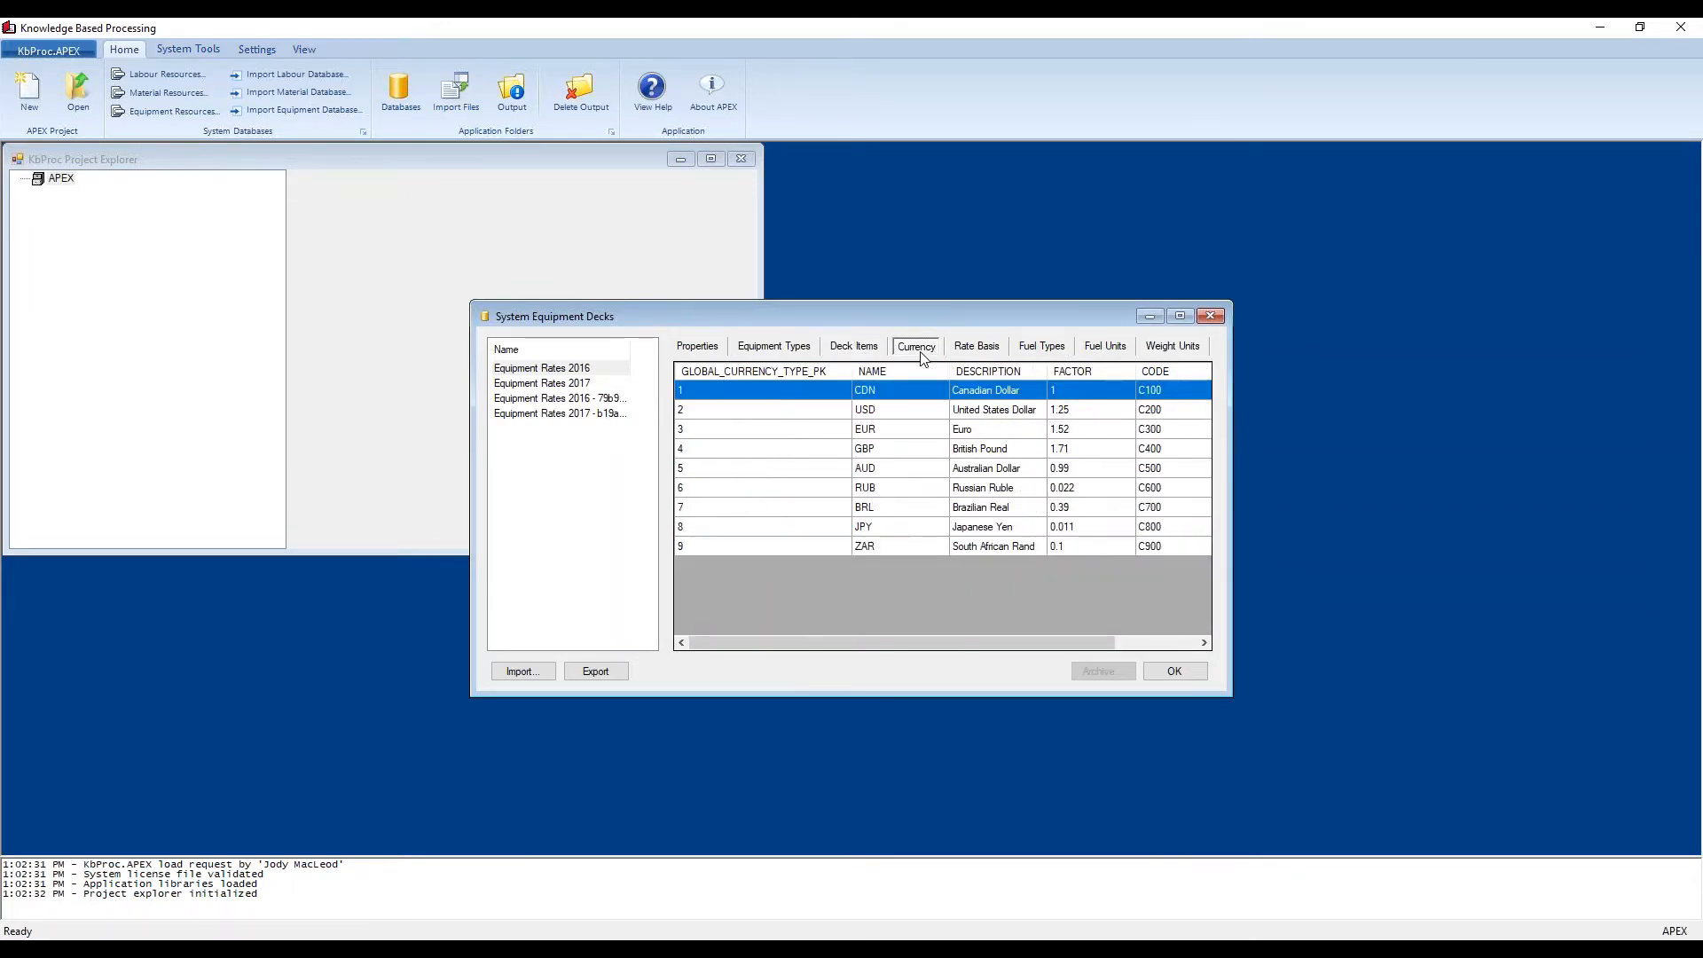
left_click(973, 349)
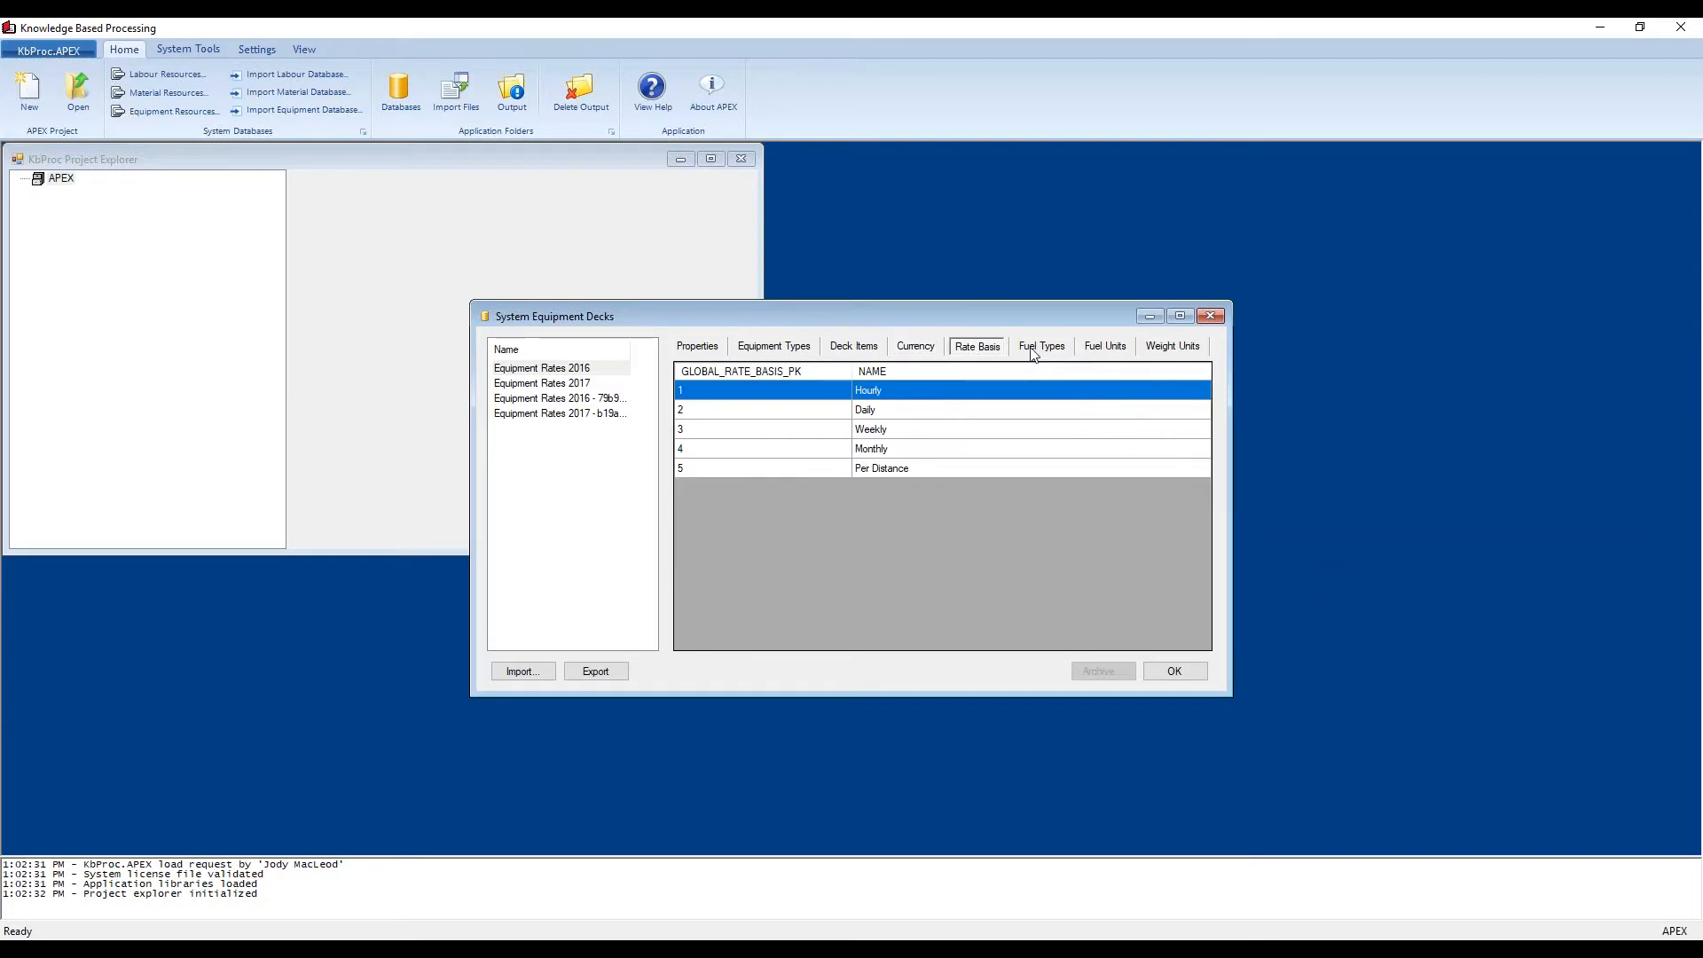
left_click(1057, 351)
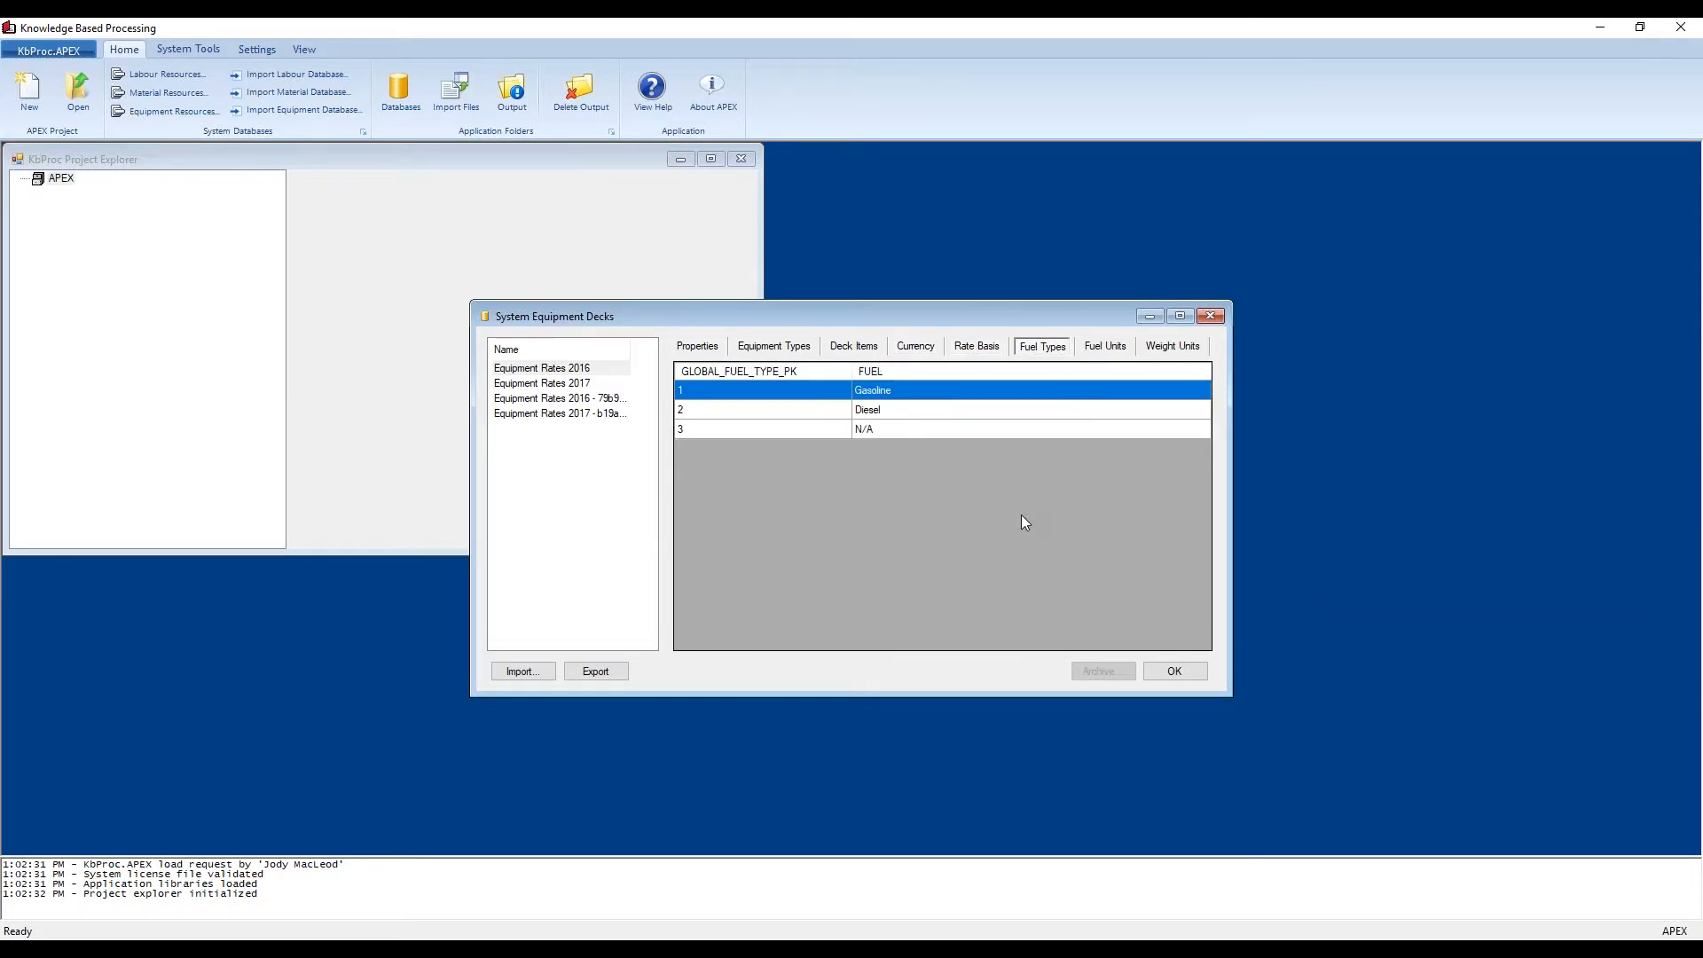
left_click(1091, 351)
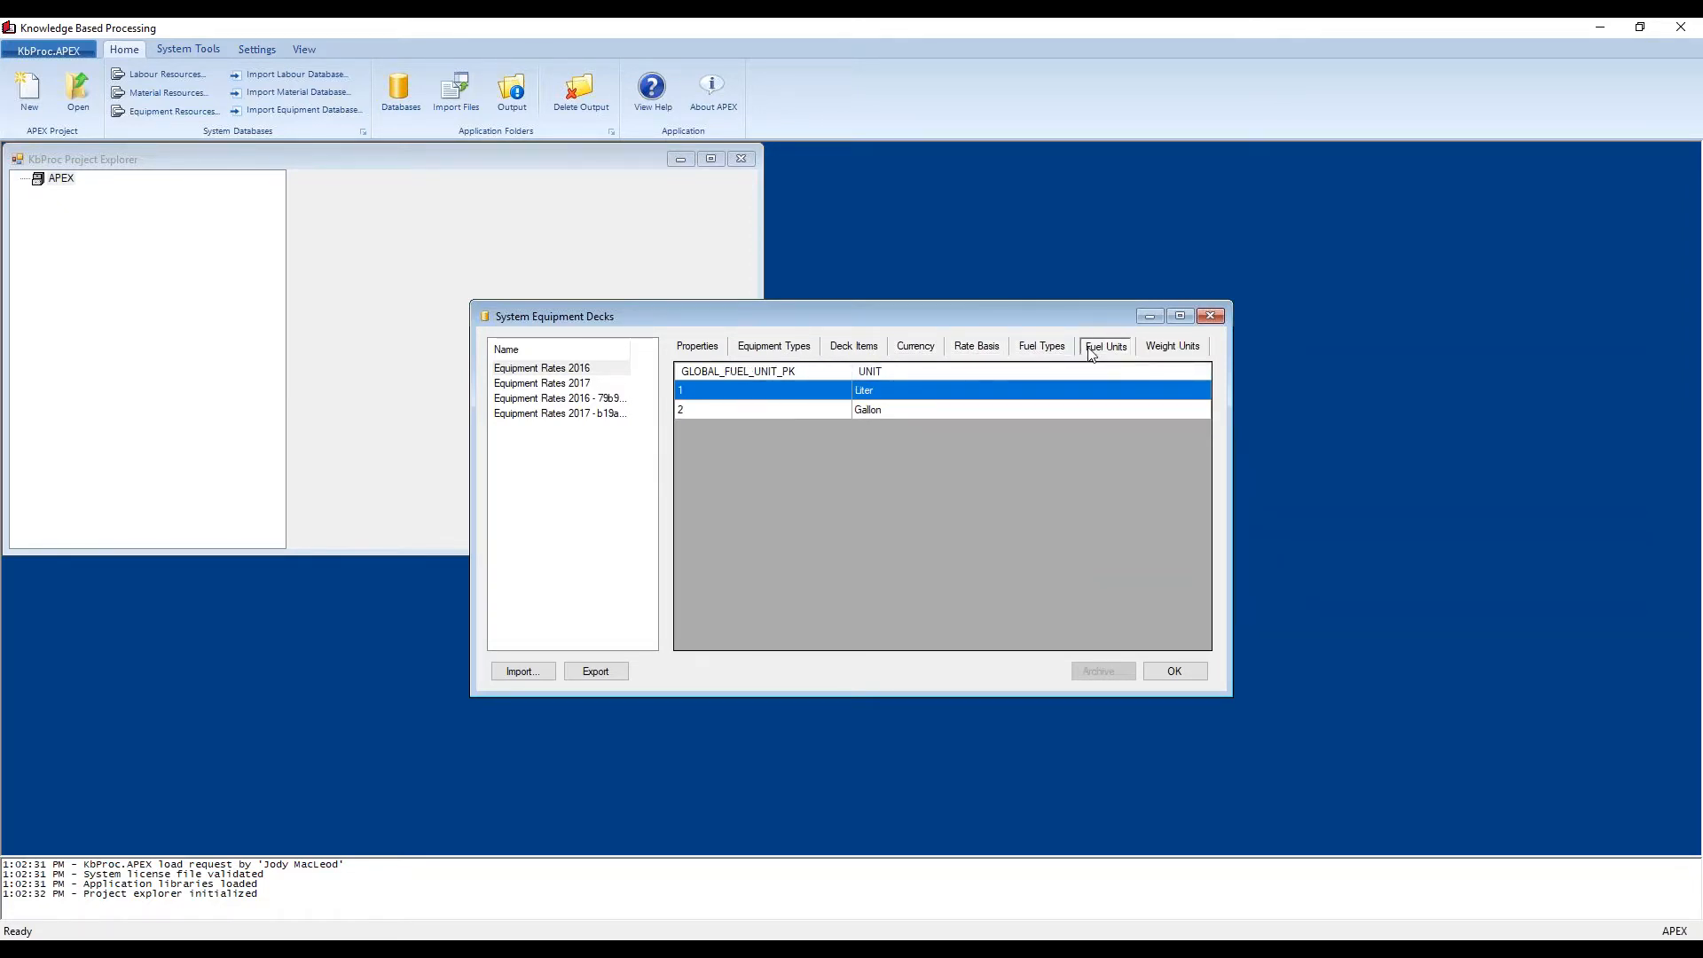
left_click(1163, 353)
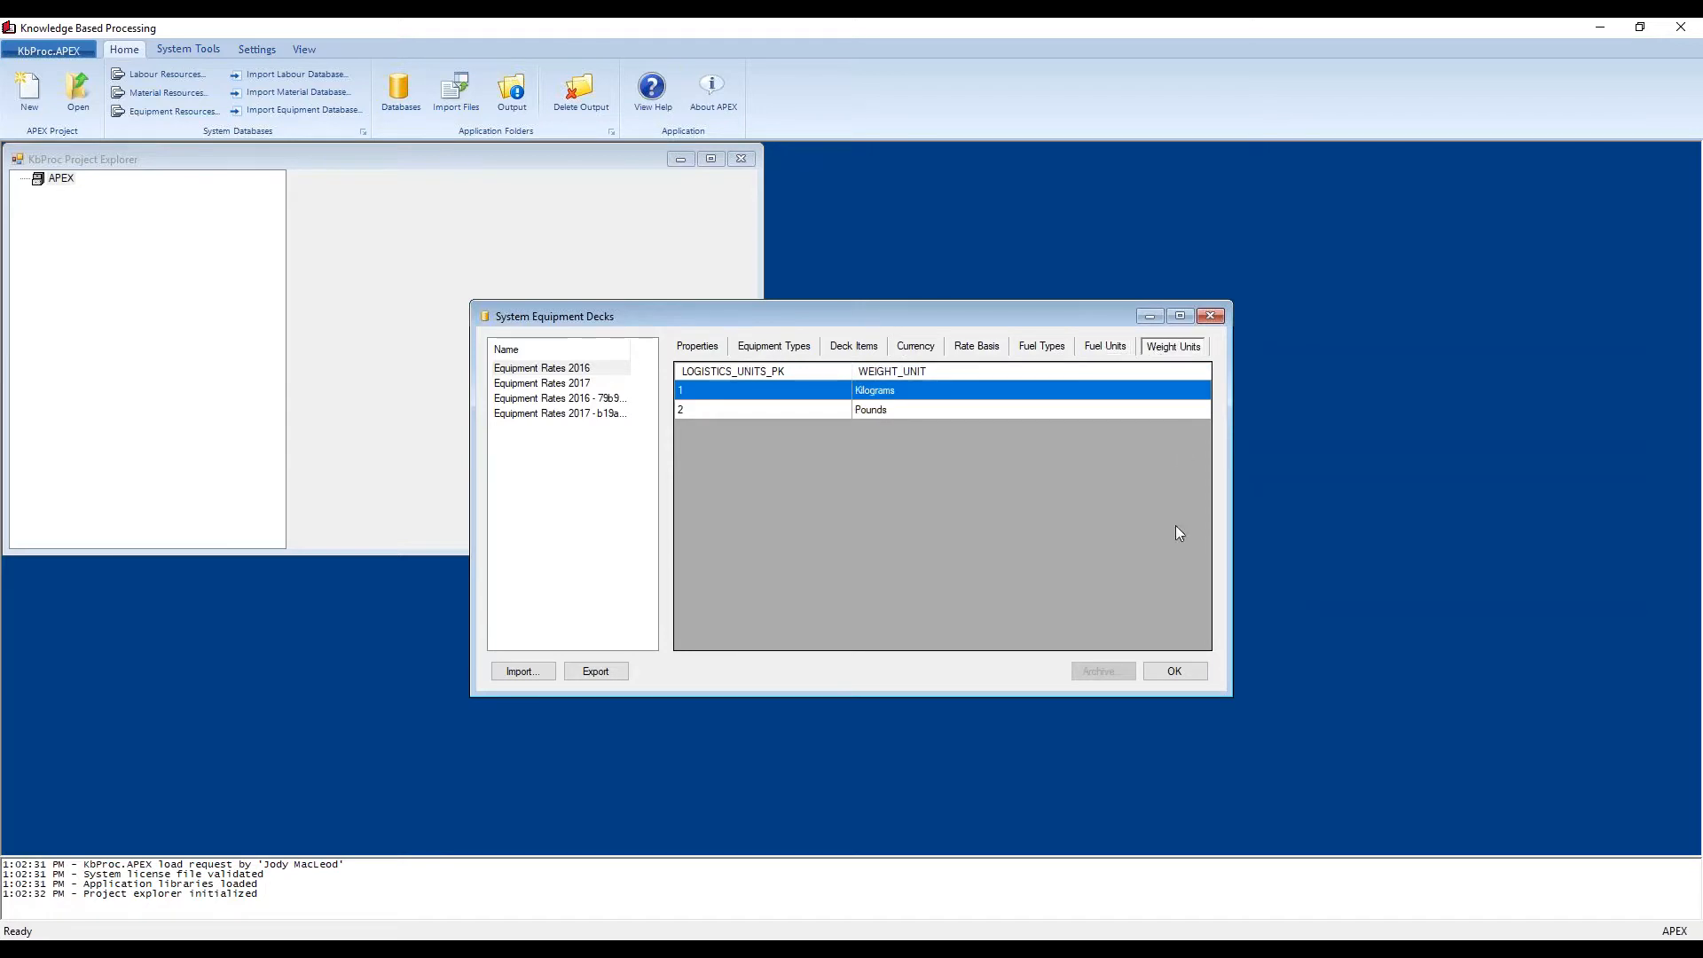
left_click(1175, 671)
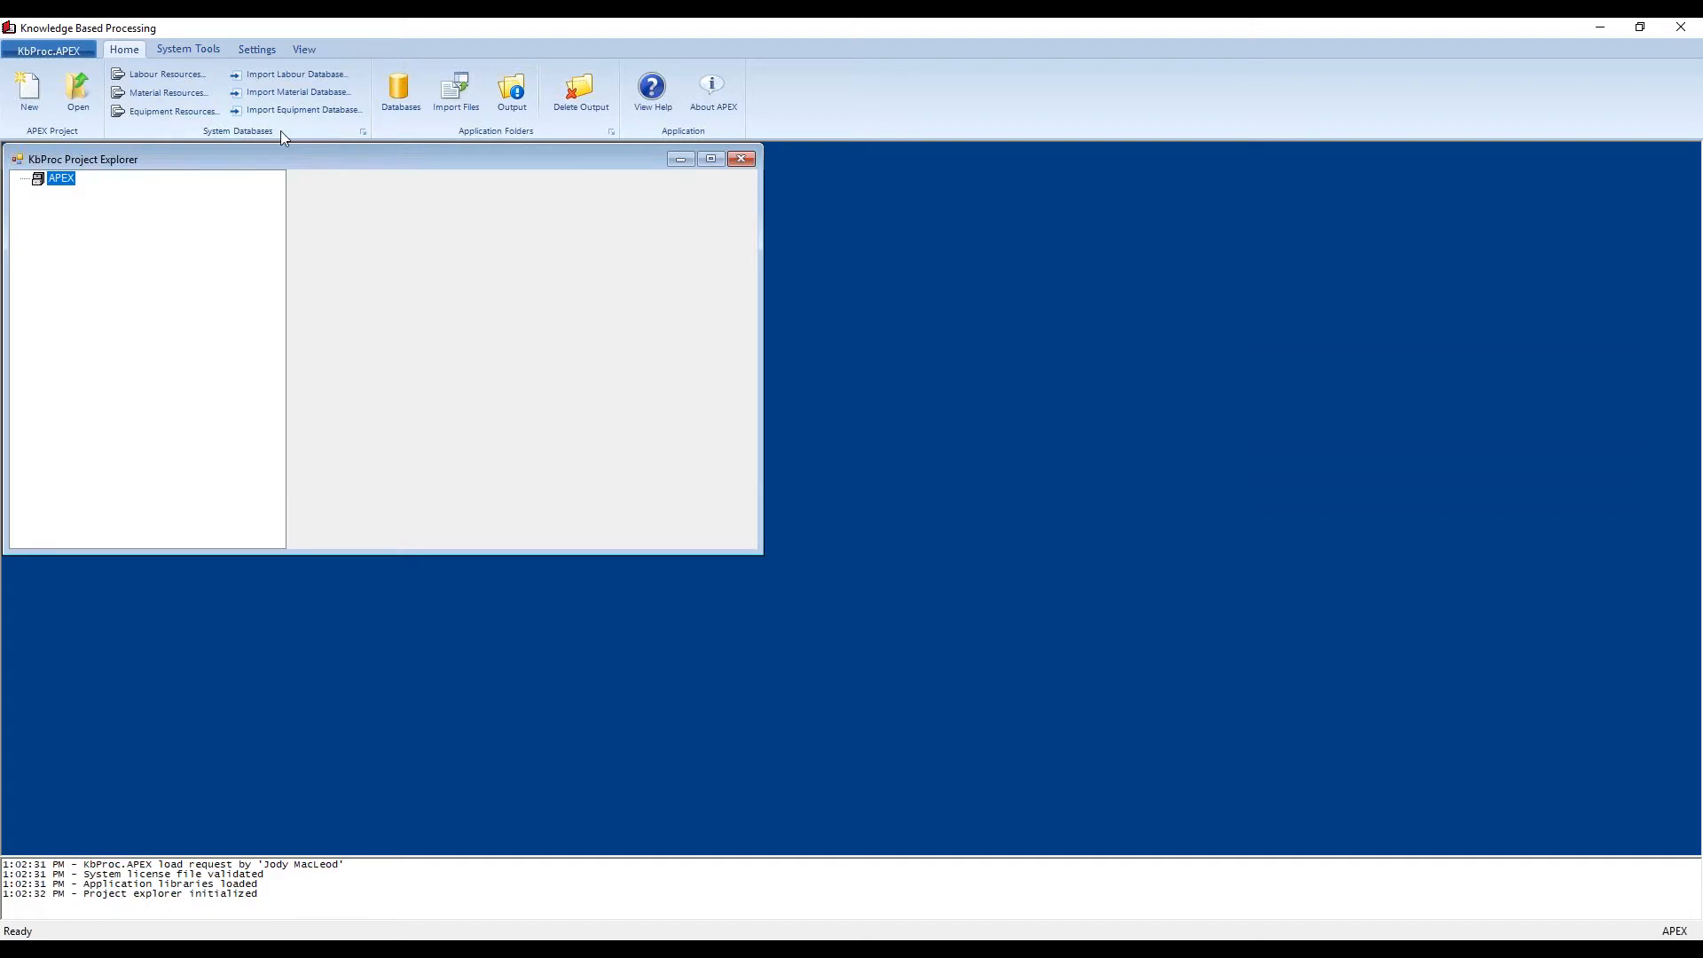
left_click(178, 49)
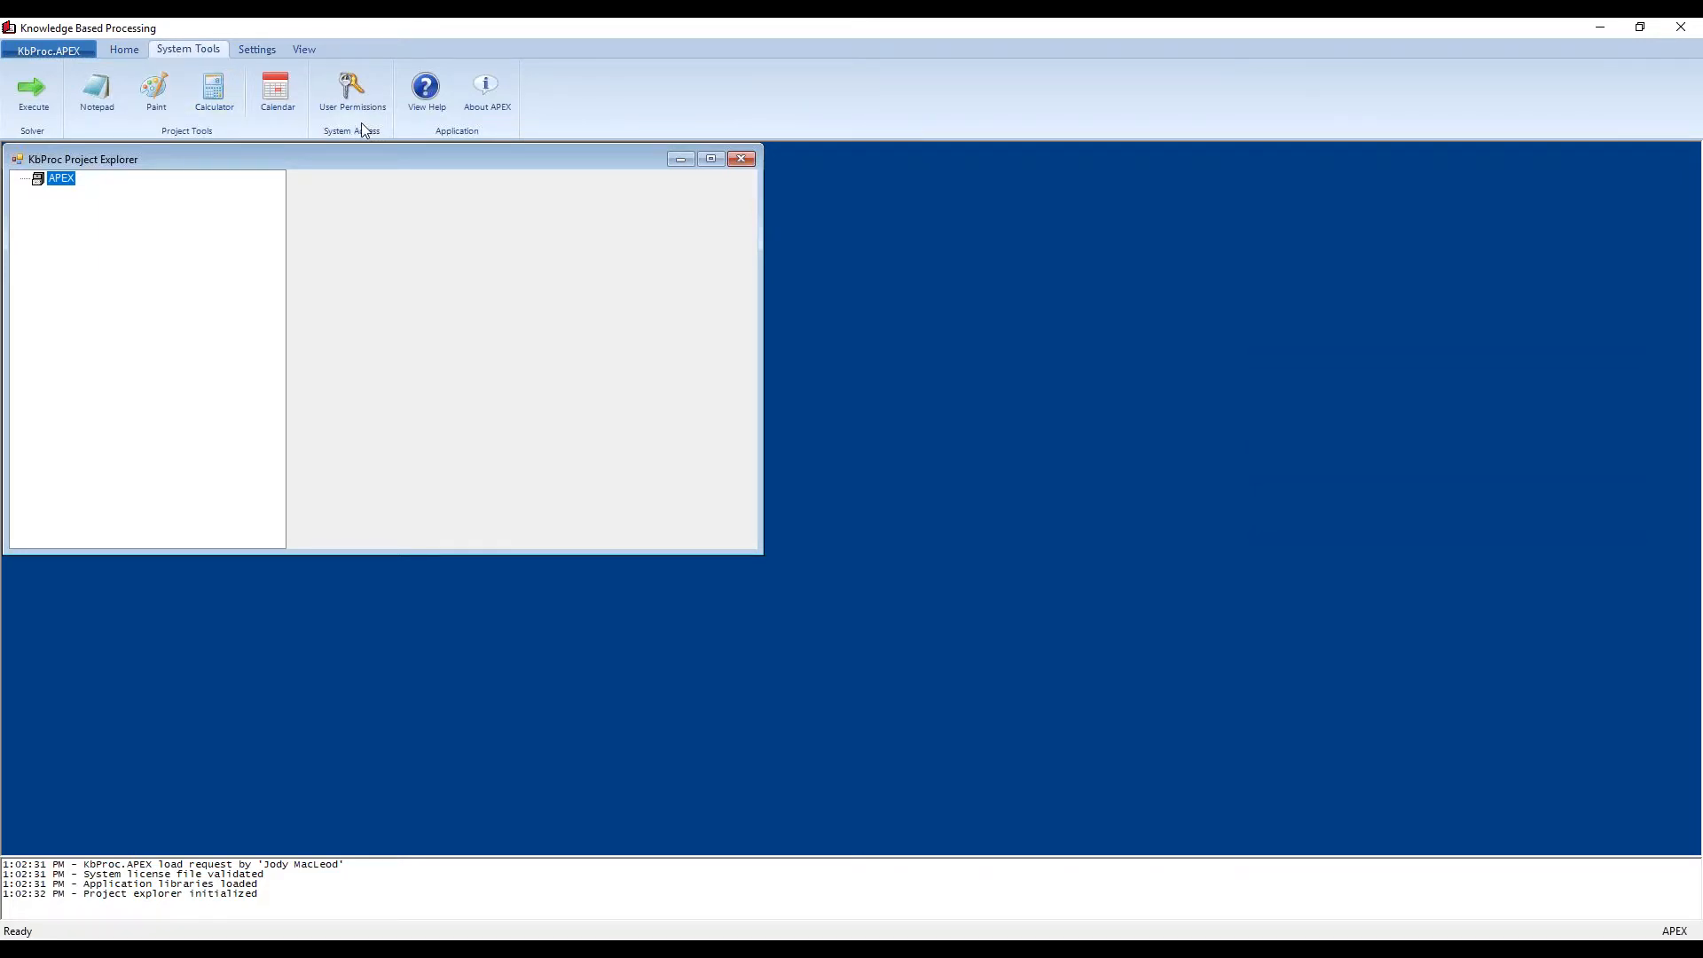
left_click(259, 49)
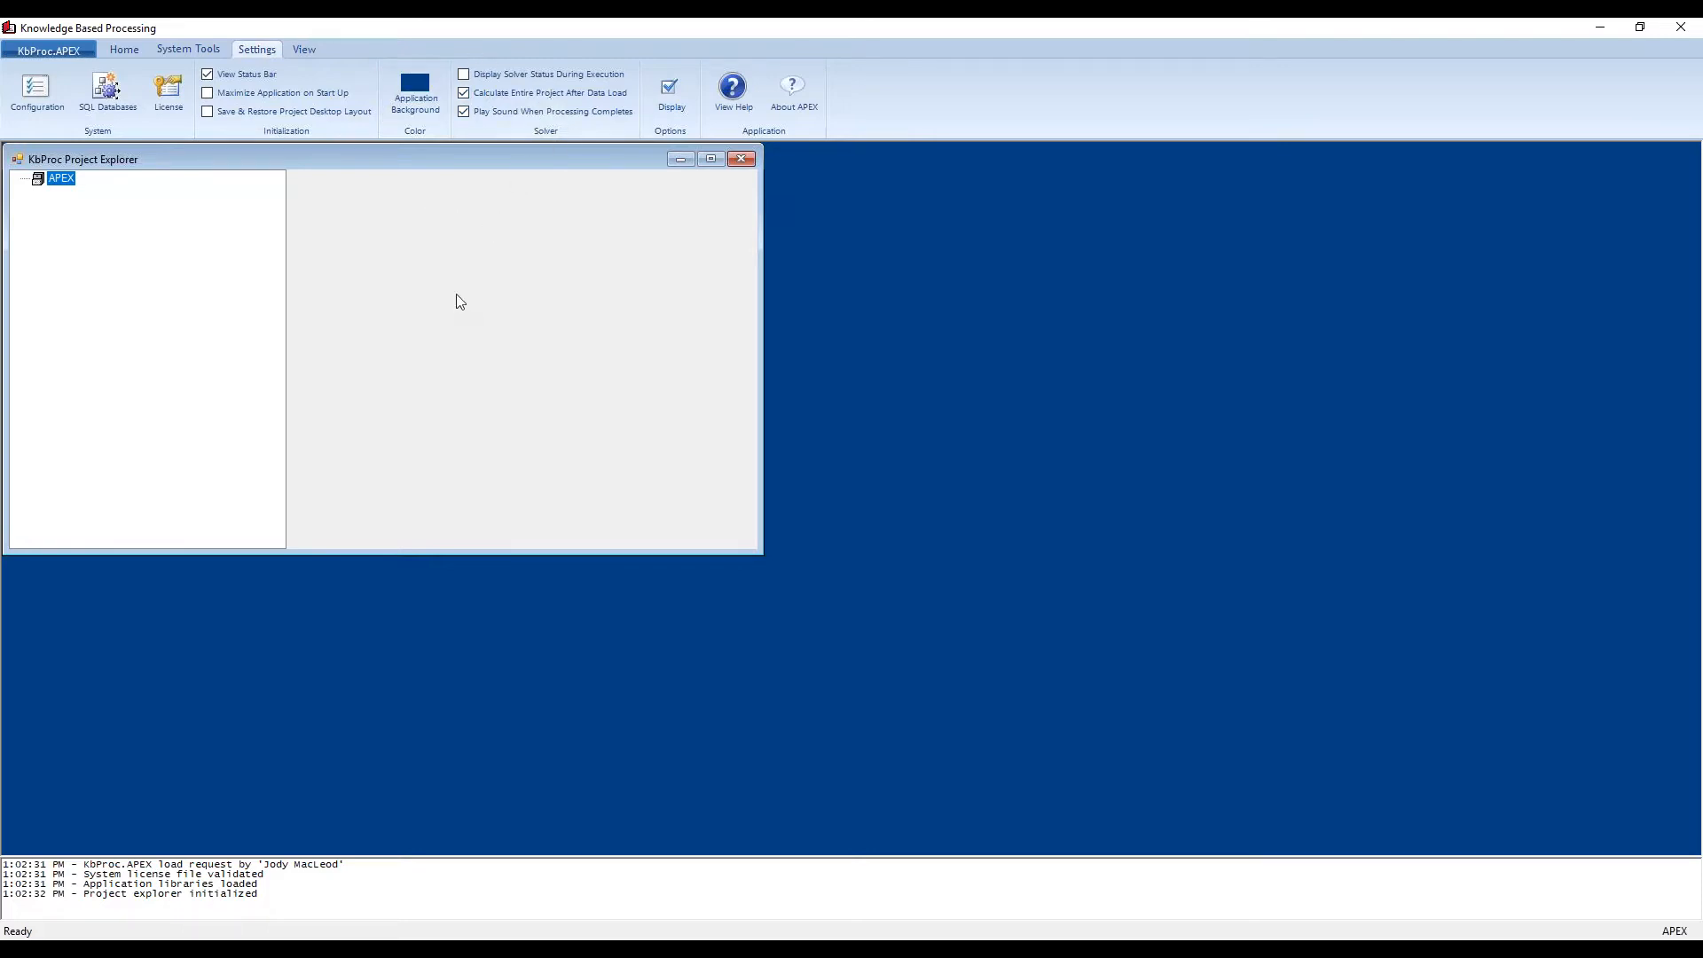
Step: Examine the application's About information, covering database, assemblies, license and system details, closing it when finished
left_click(300, 53)
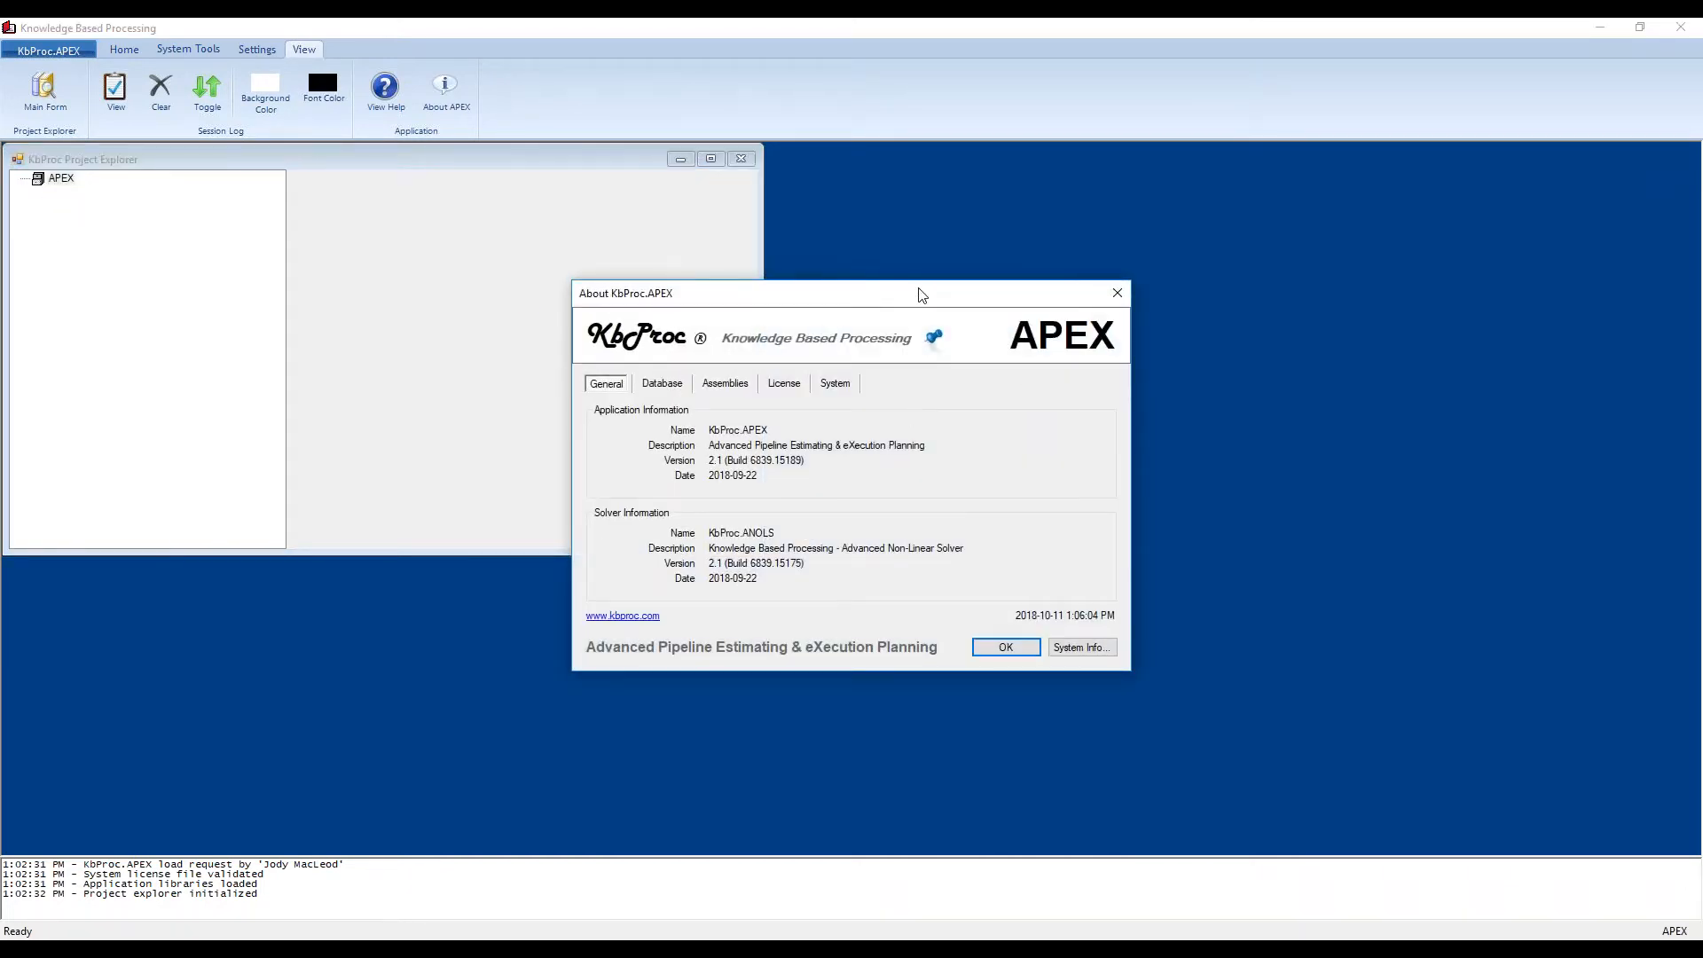
left_click_drag(935, 299, 1019, 264)
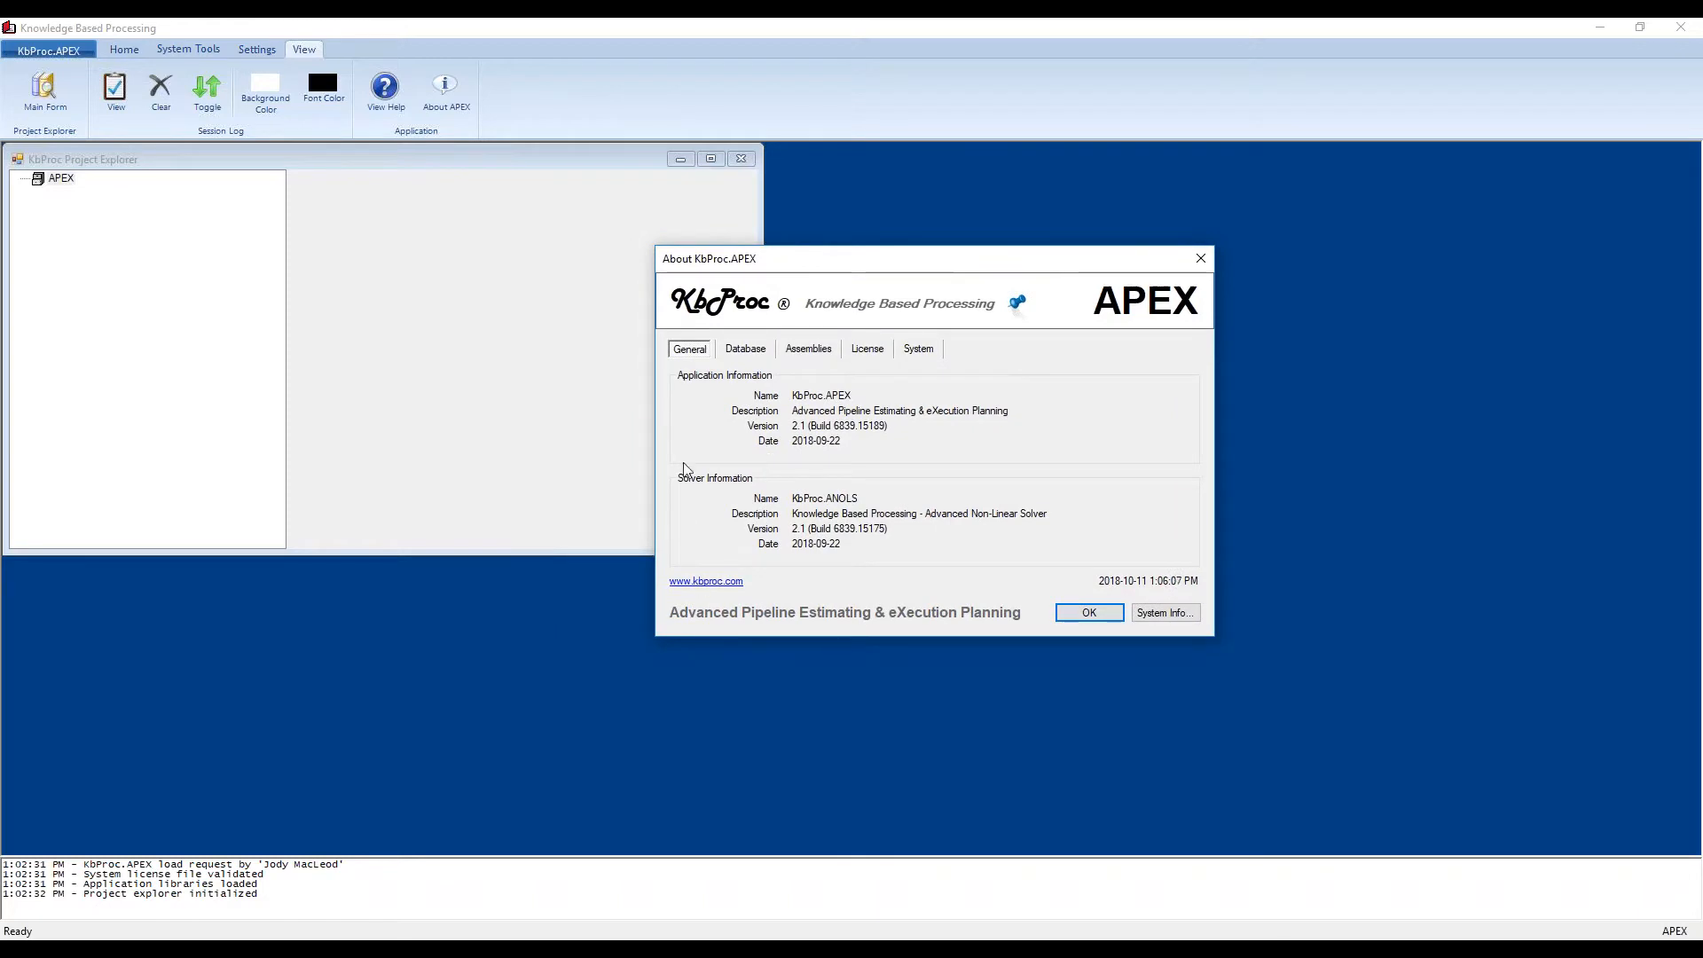
left_click(746, 349)
left_click(808, 349)
left_click(867, 349)
left_click(915, 353)
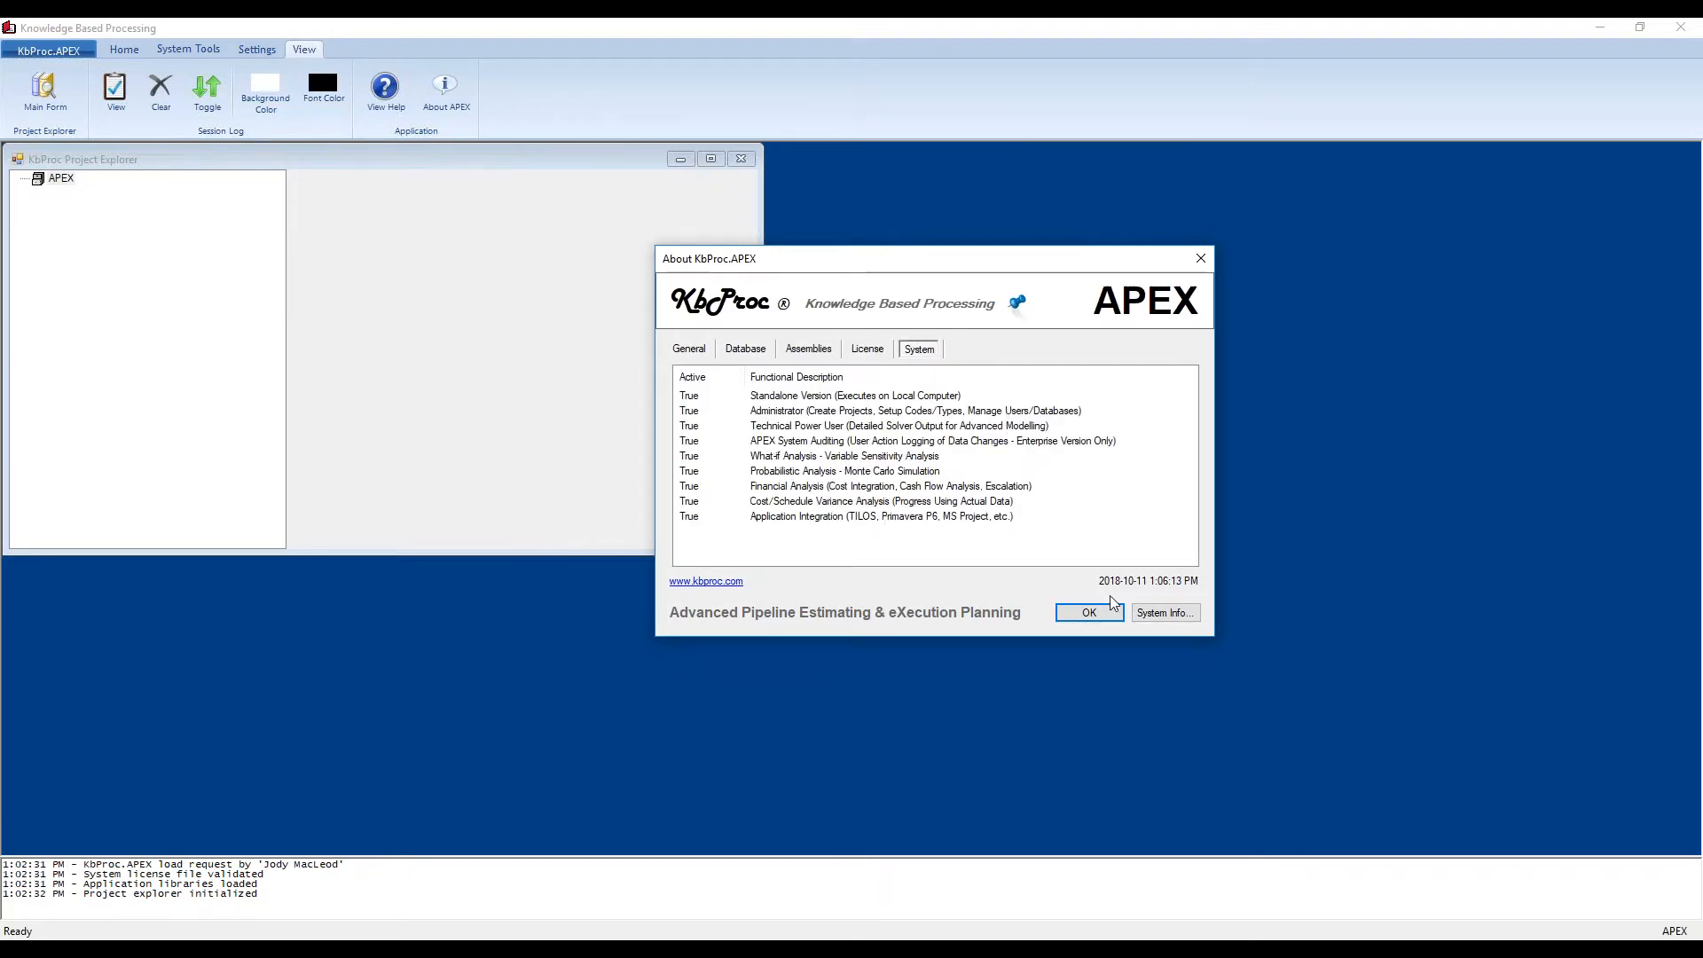
left_click(1089, 613)
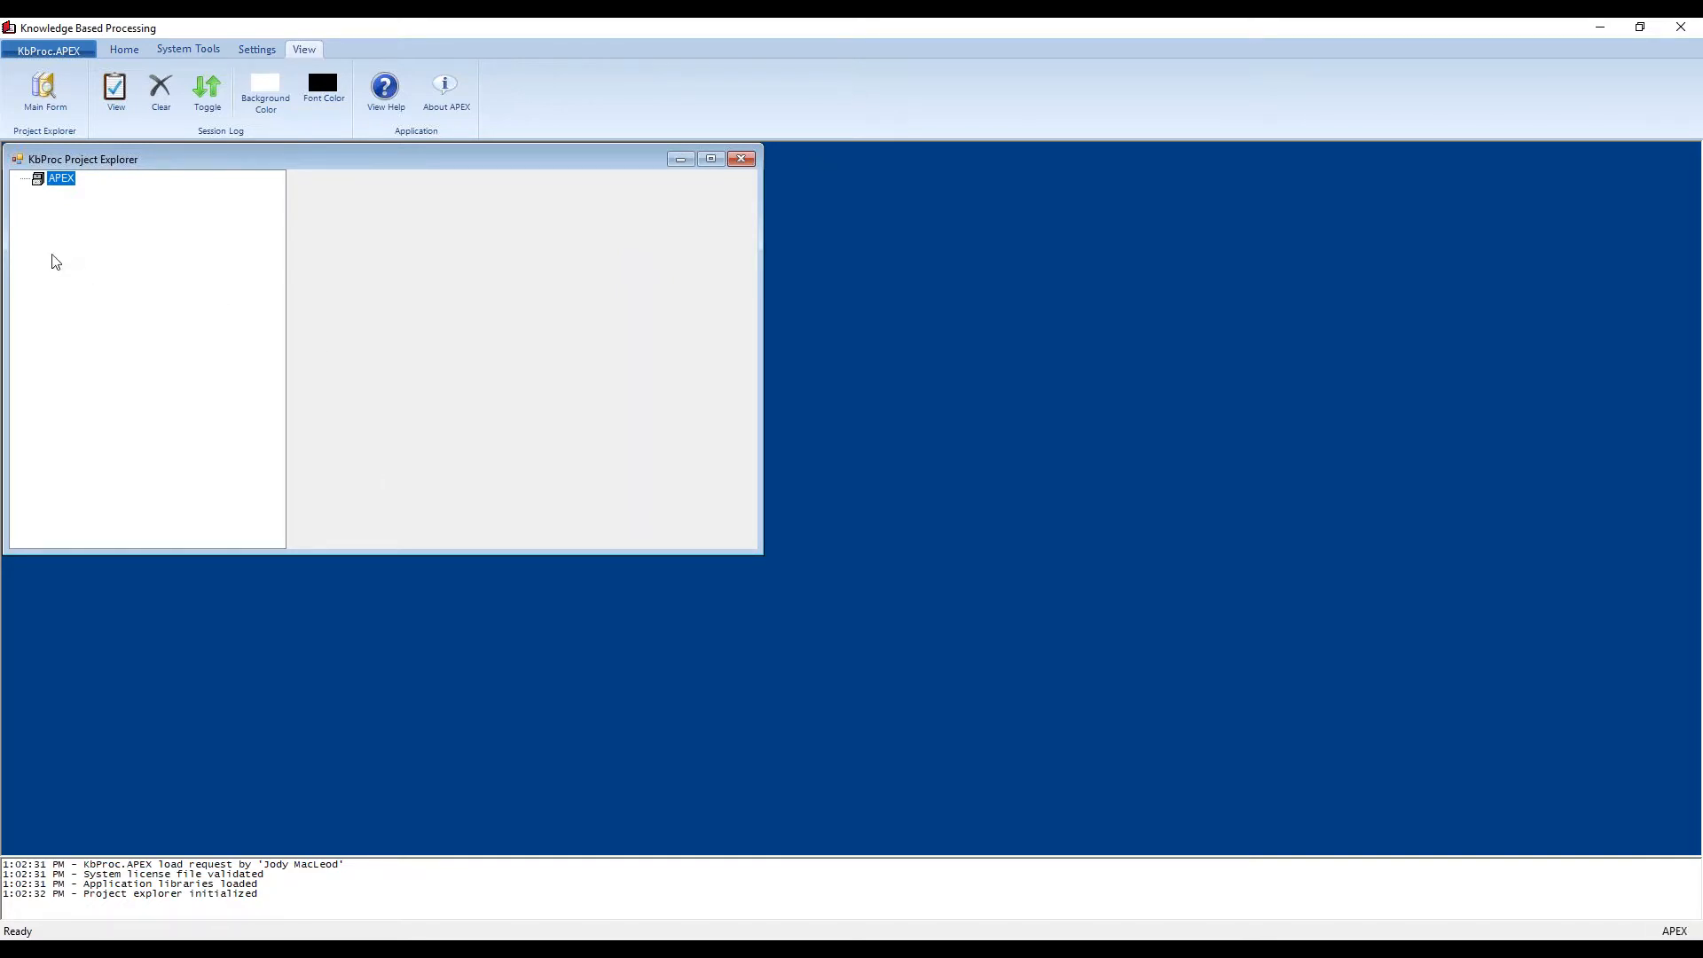
Step: Open the Imperial Sample Project dated 2018-09-25 and execute the solver again
right_click(101, 268)
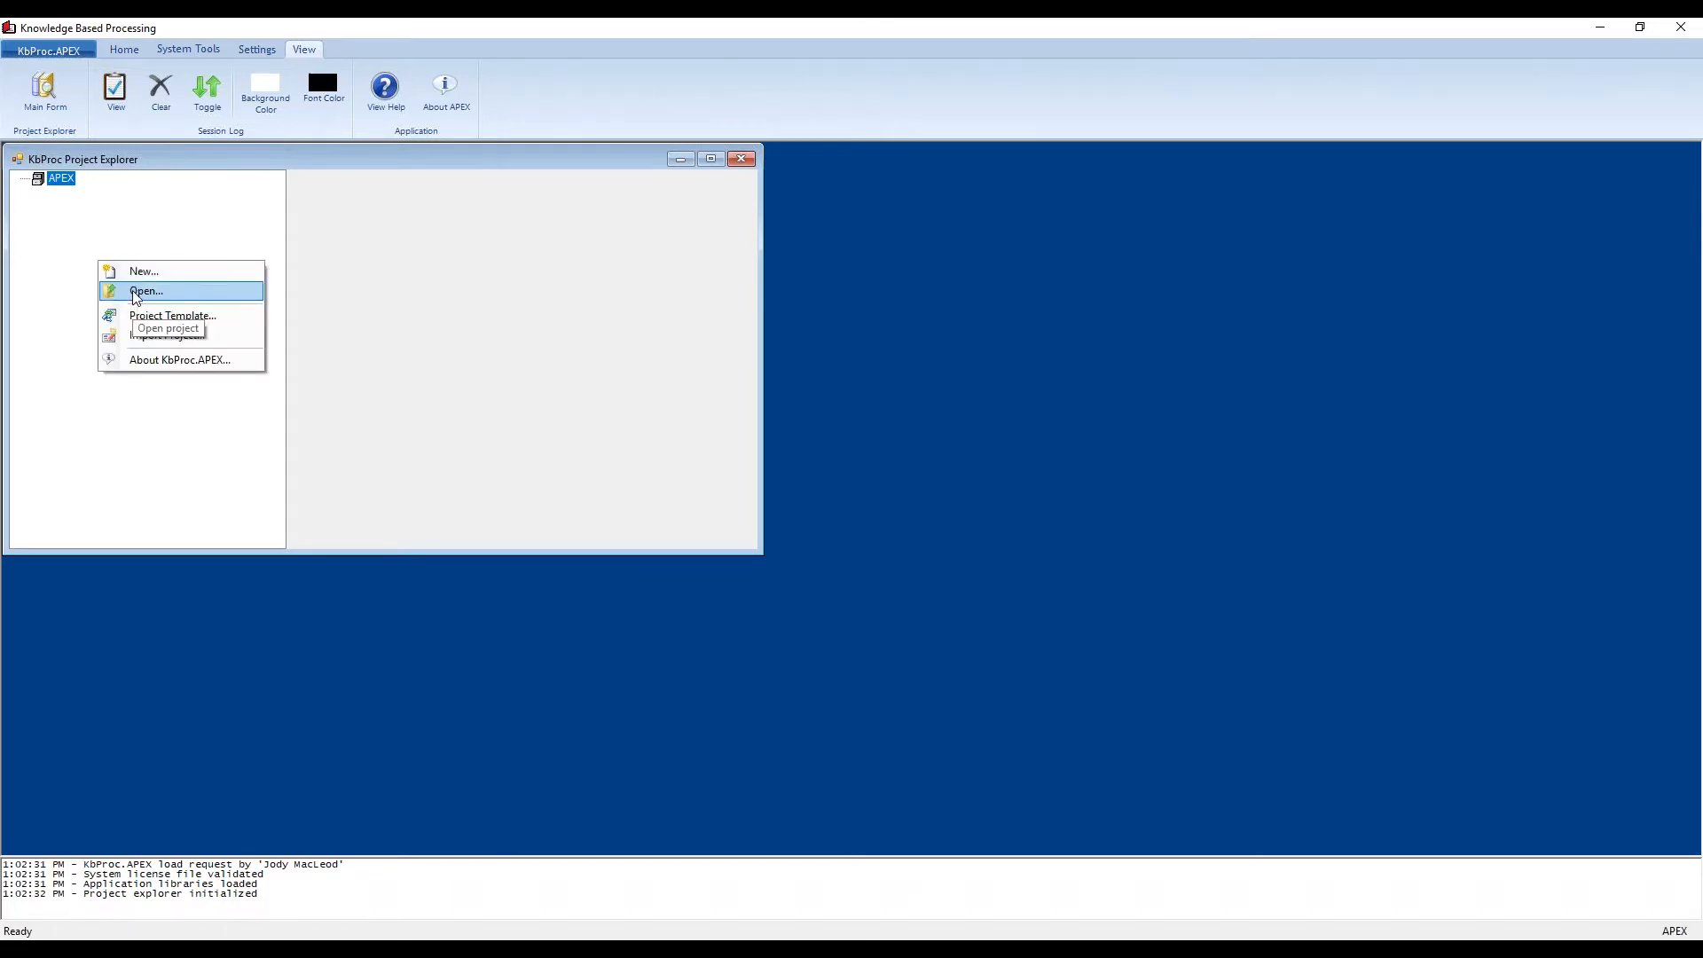
left_click(138, 291)
left_click(697, 445)
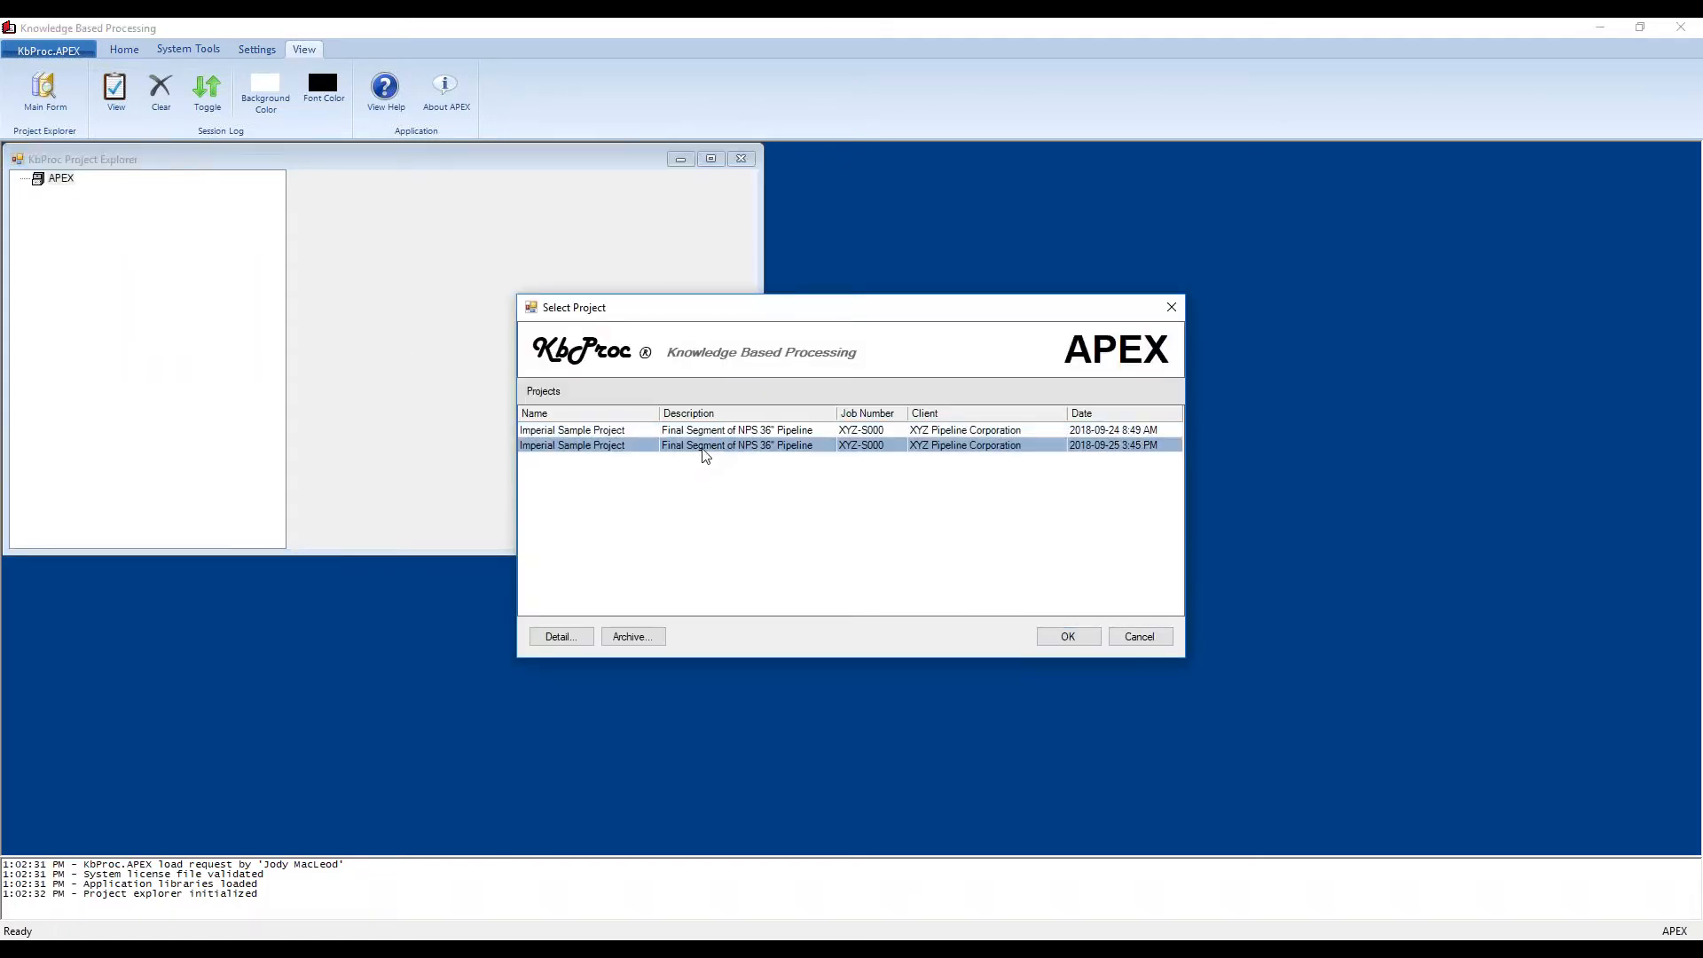
left_click(1068, 636)
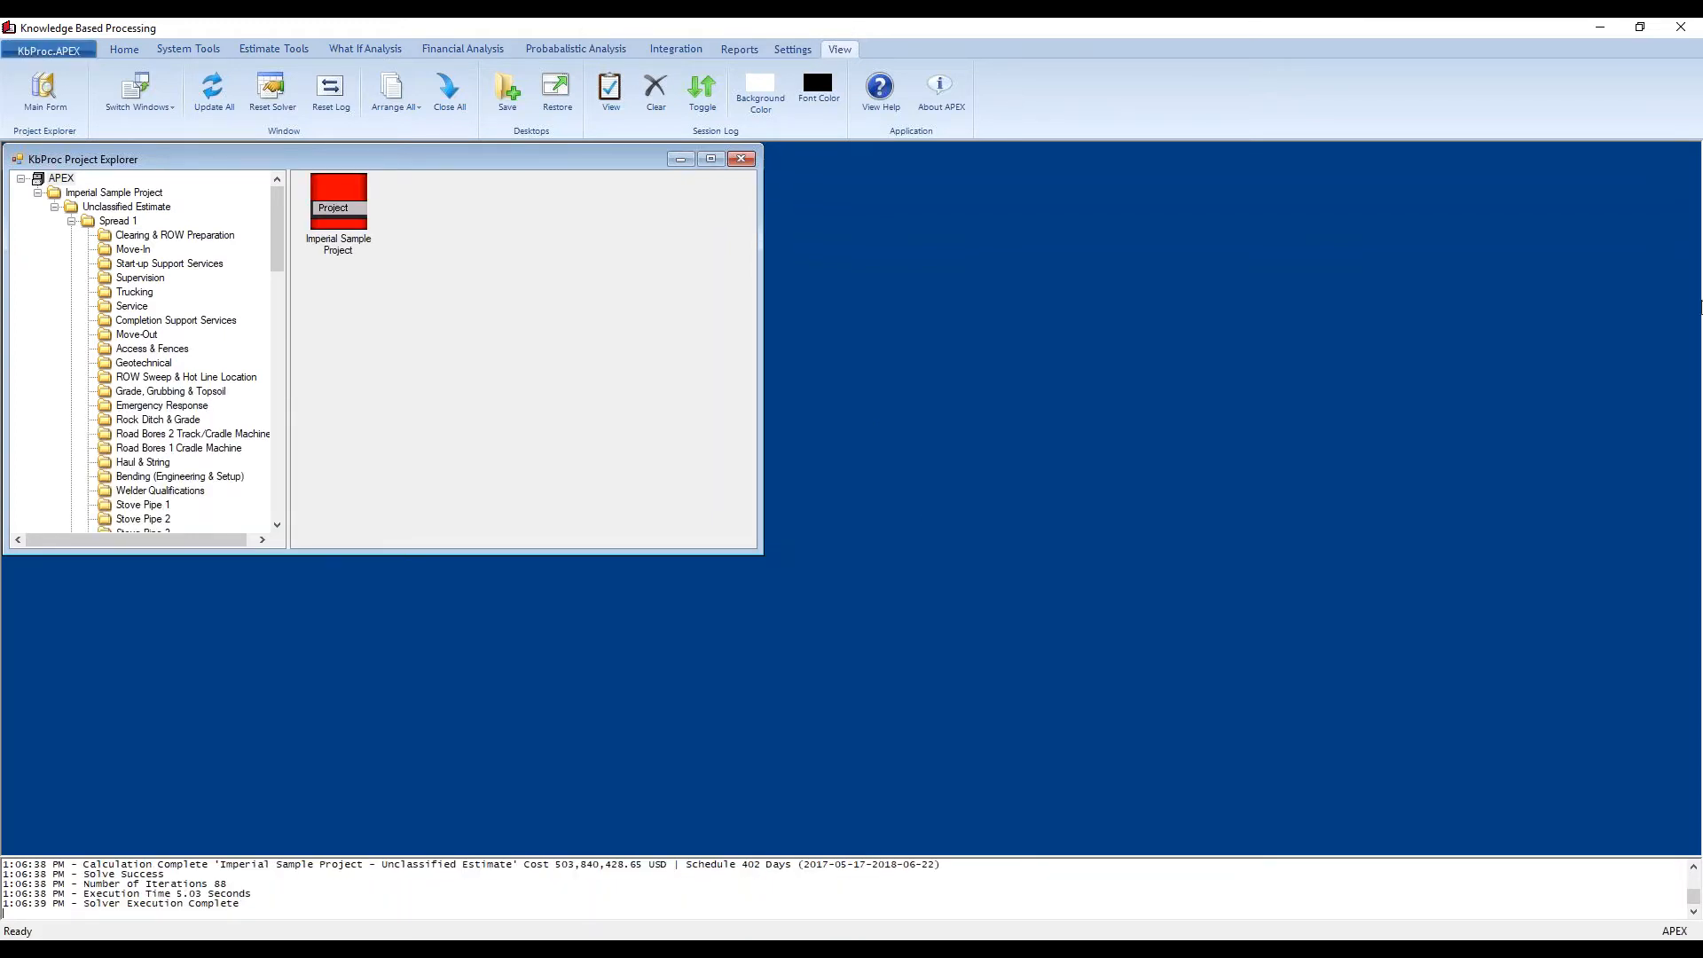
right_click(979, 320)
left_click(1031, 328)
Step: Open the Imperial Sample Project's properties and review its WBS codes, coding structure and expanded code hierarchy
double_click(102, 204)
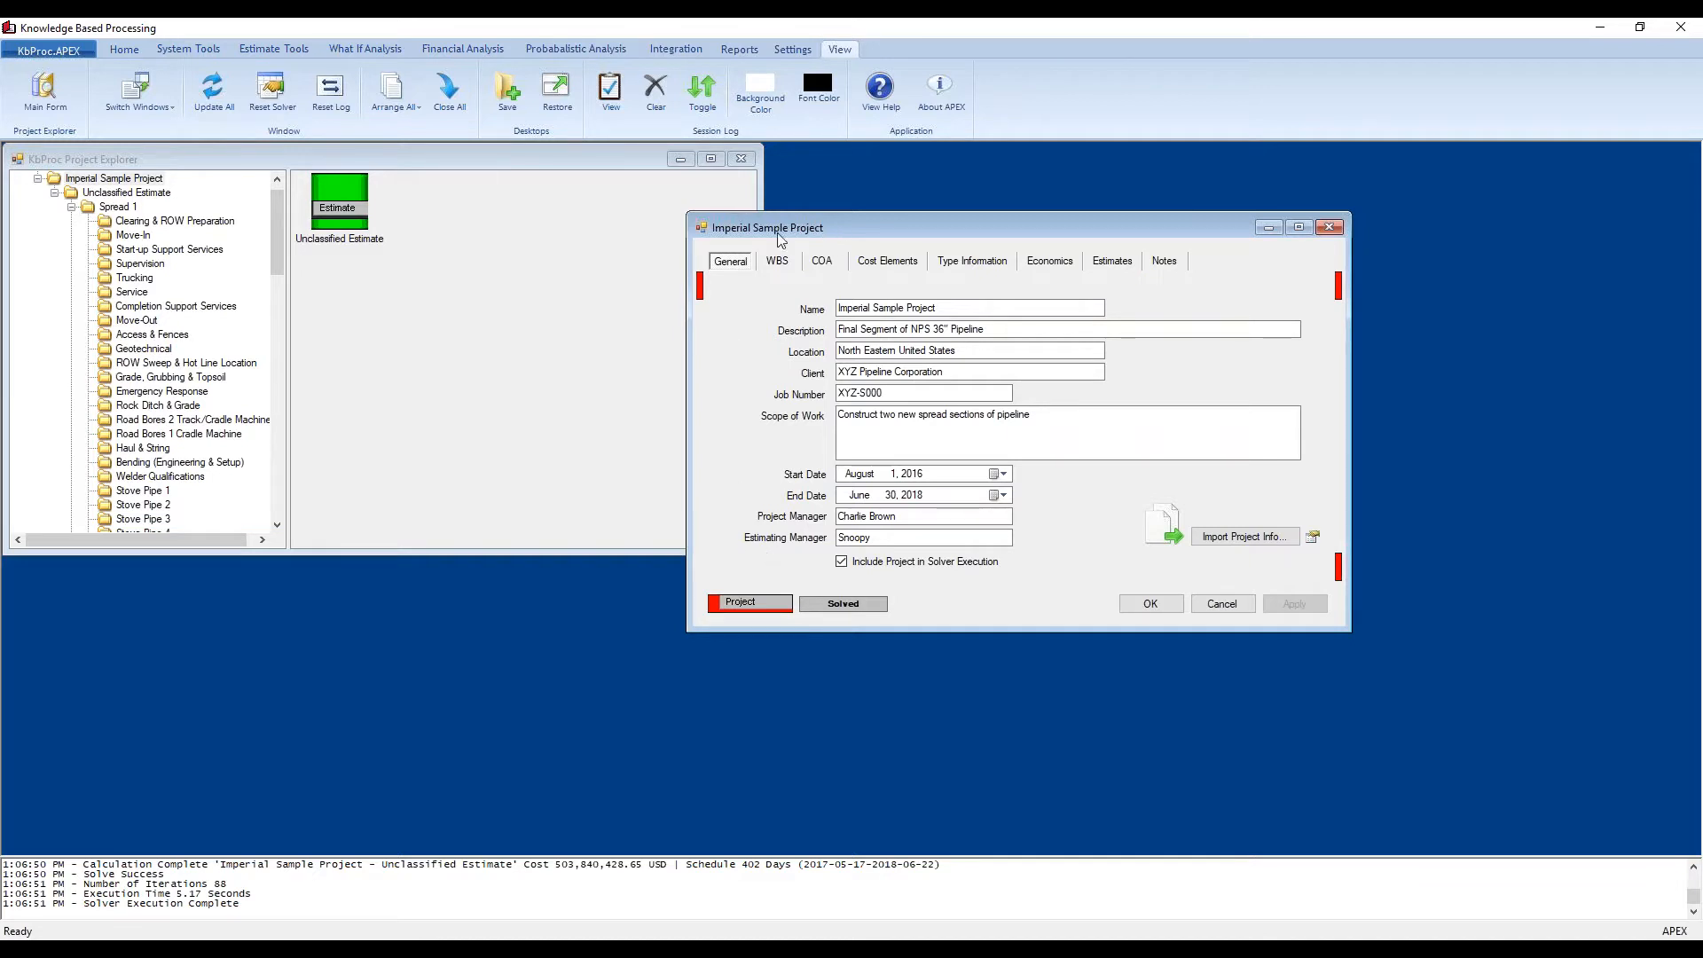
left_click(778, 262)
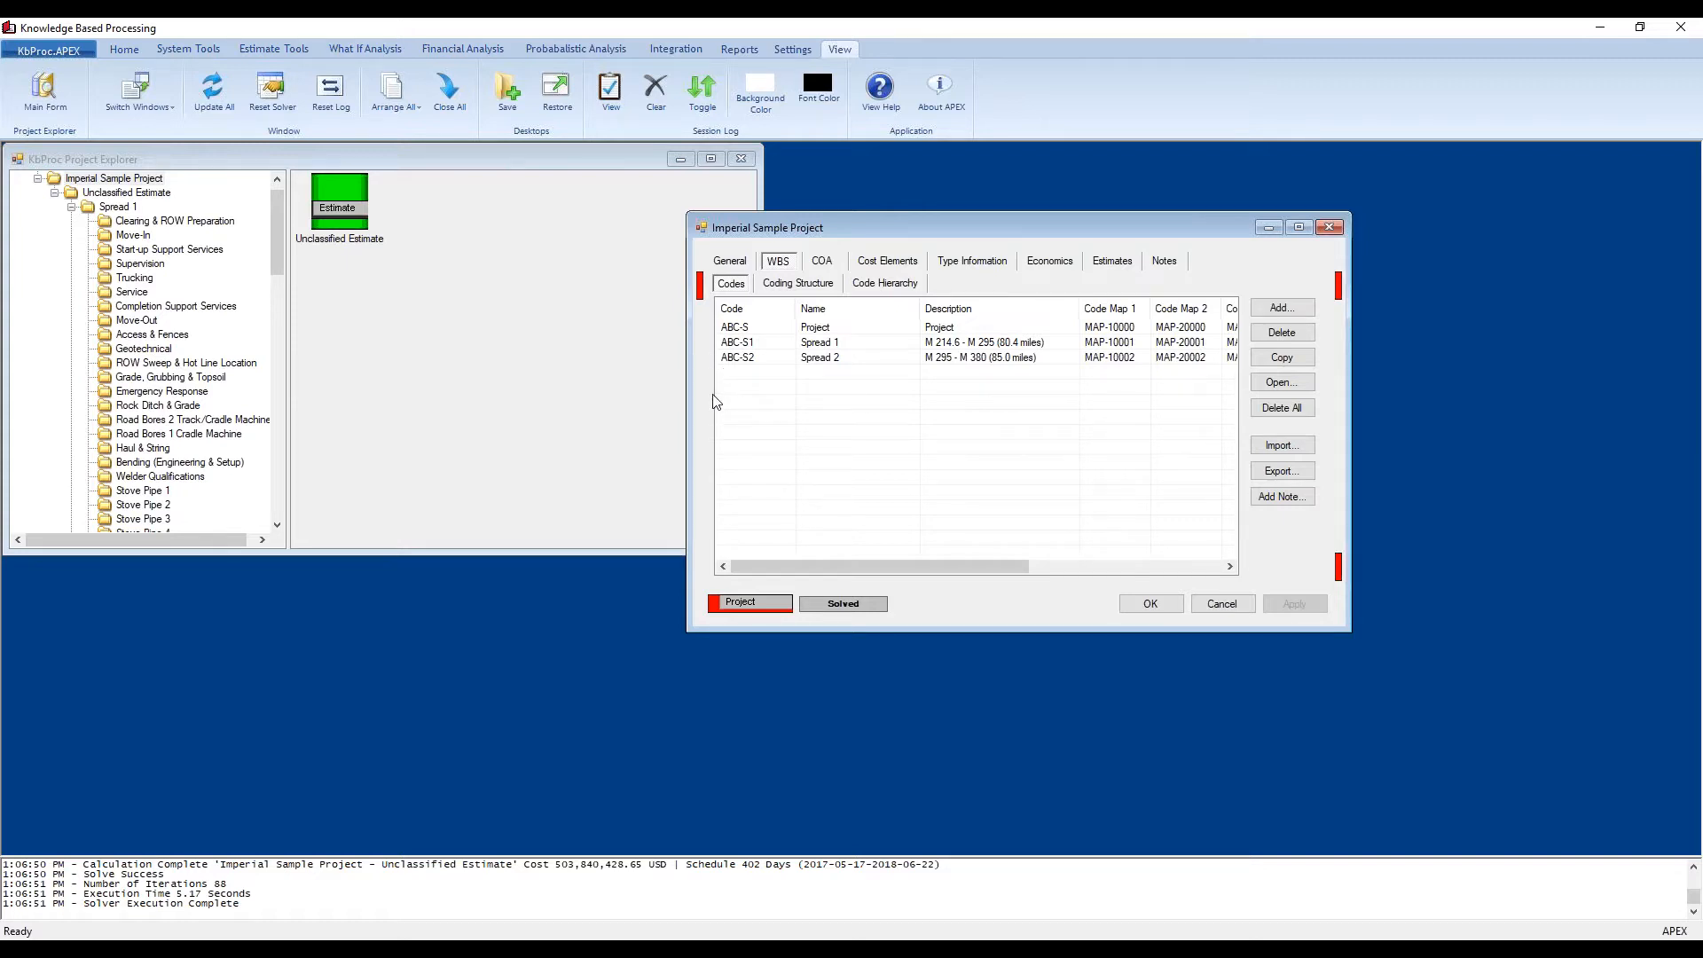
left_click(825, 283)
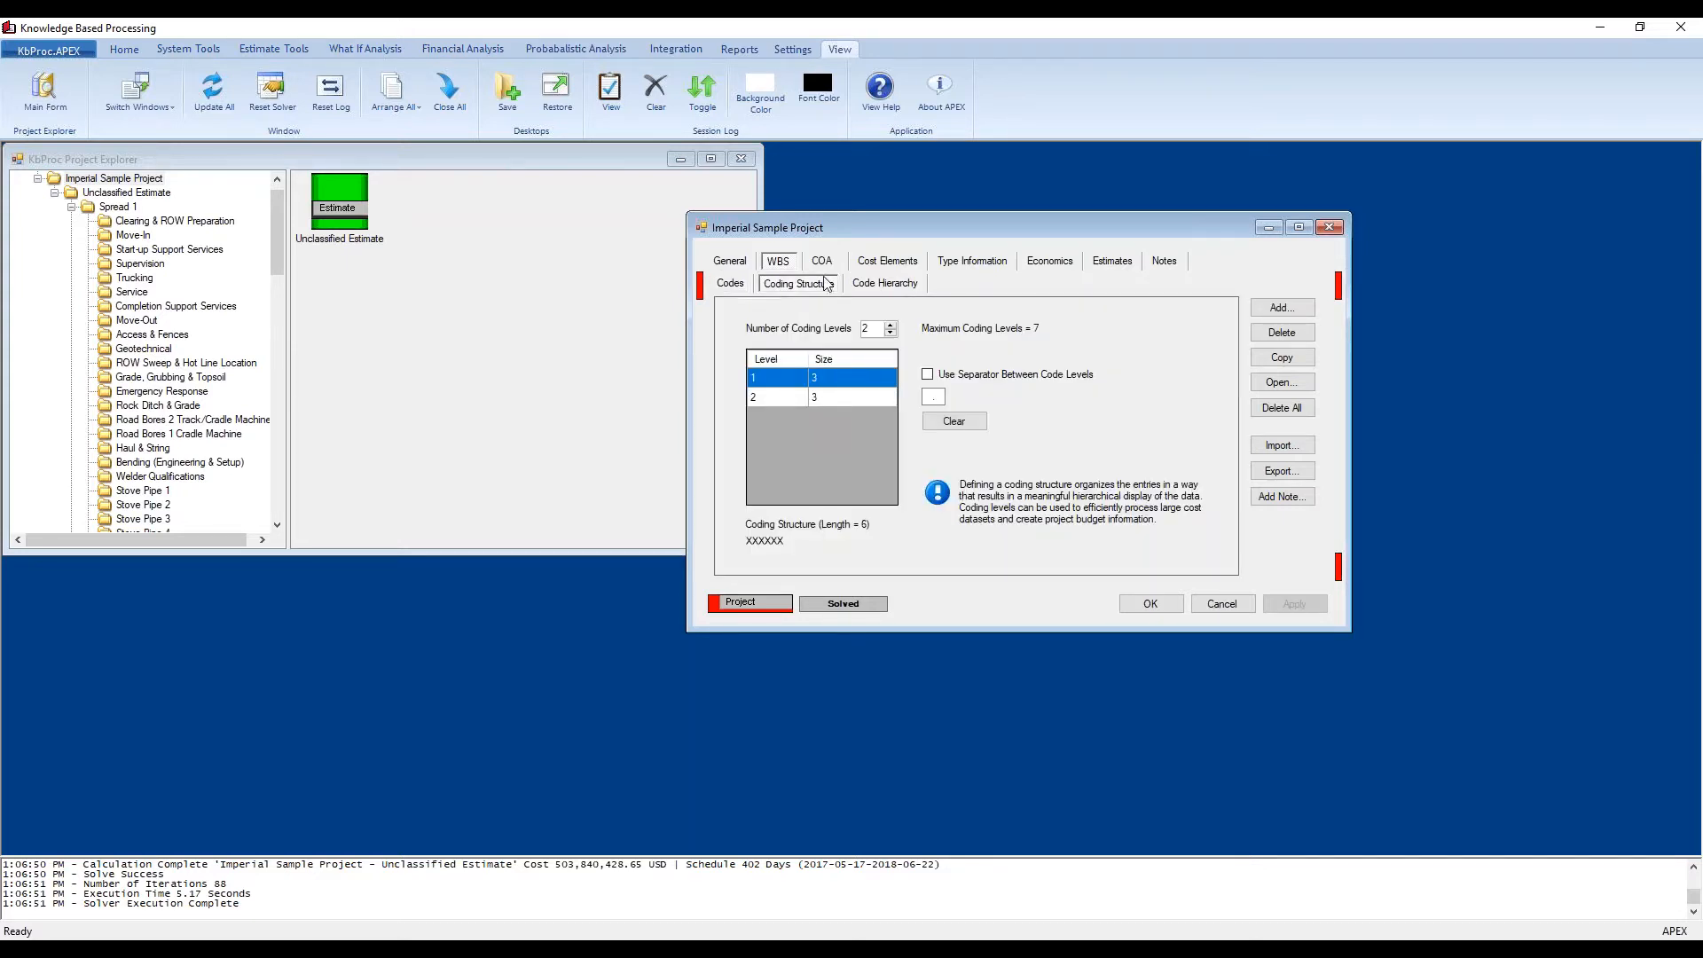
left_click(885, 283)
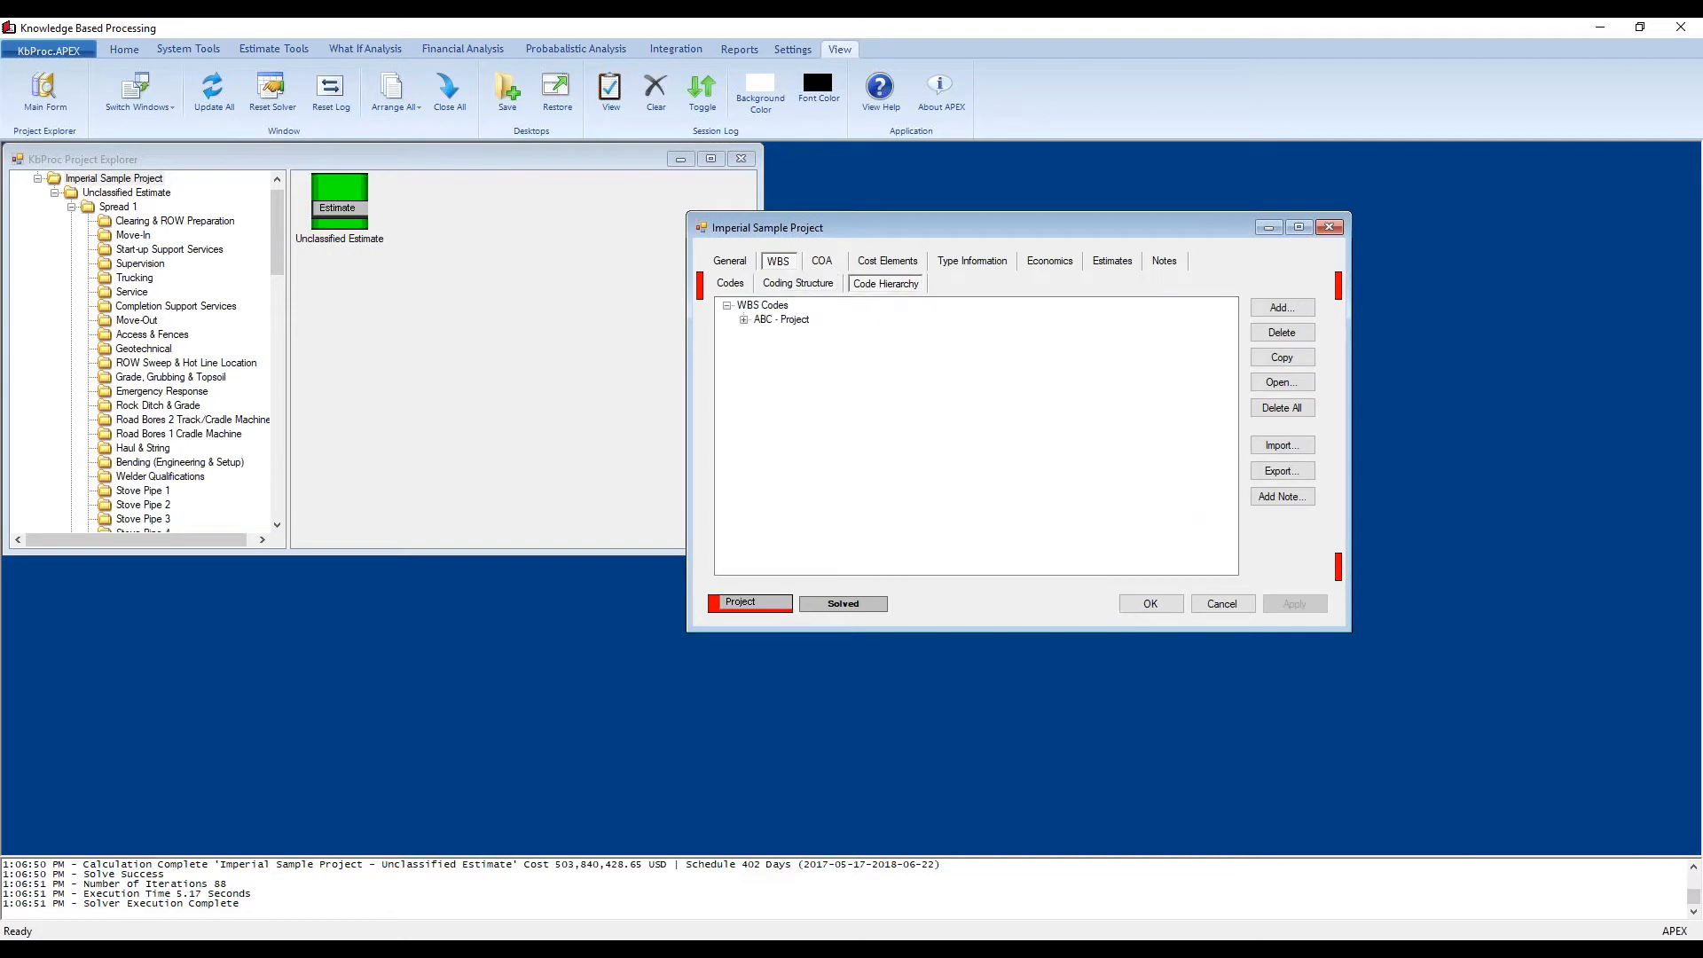
left_click(743, 320)
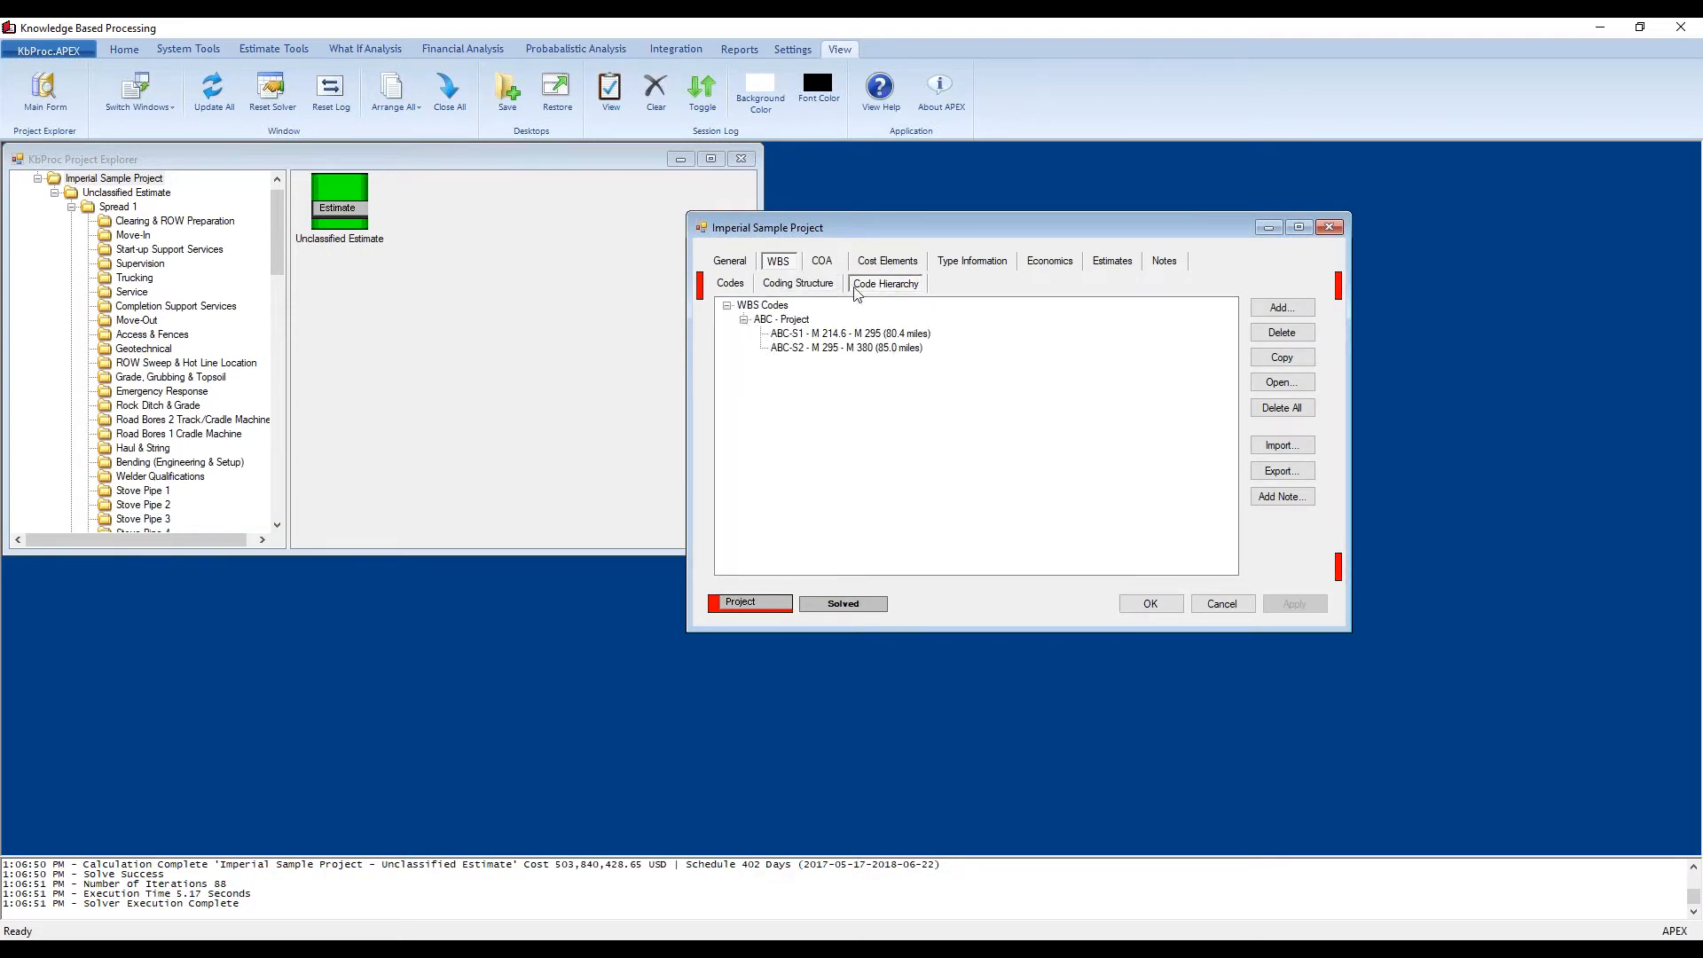
Step: Review the project's COA codes, their coding structure and the COA code hierarchy
left_click(822, 261)
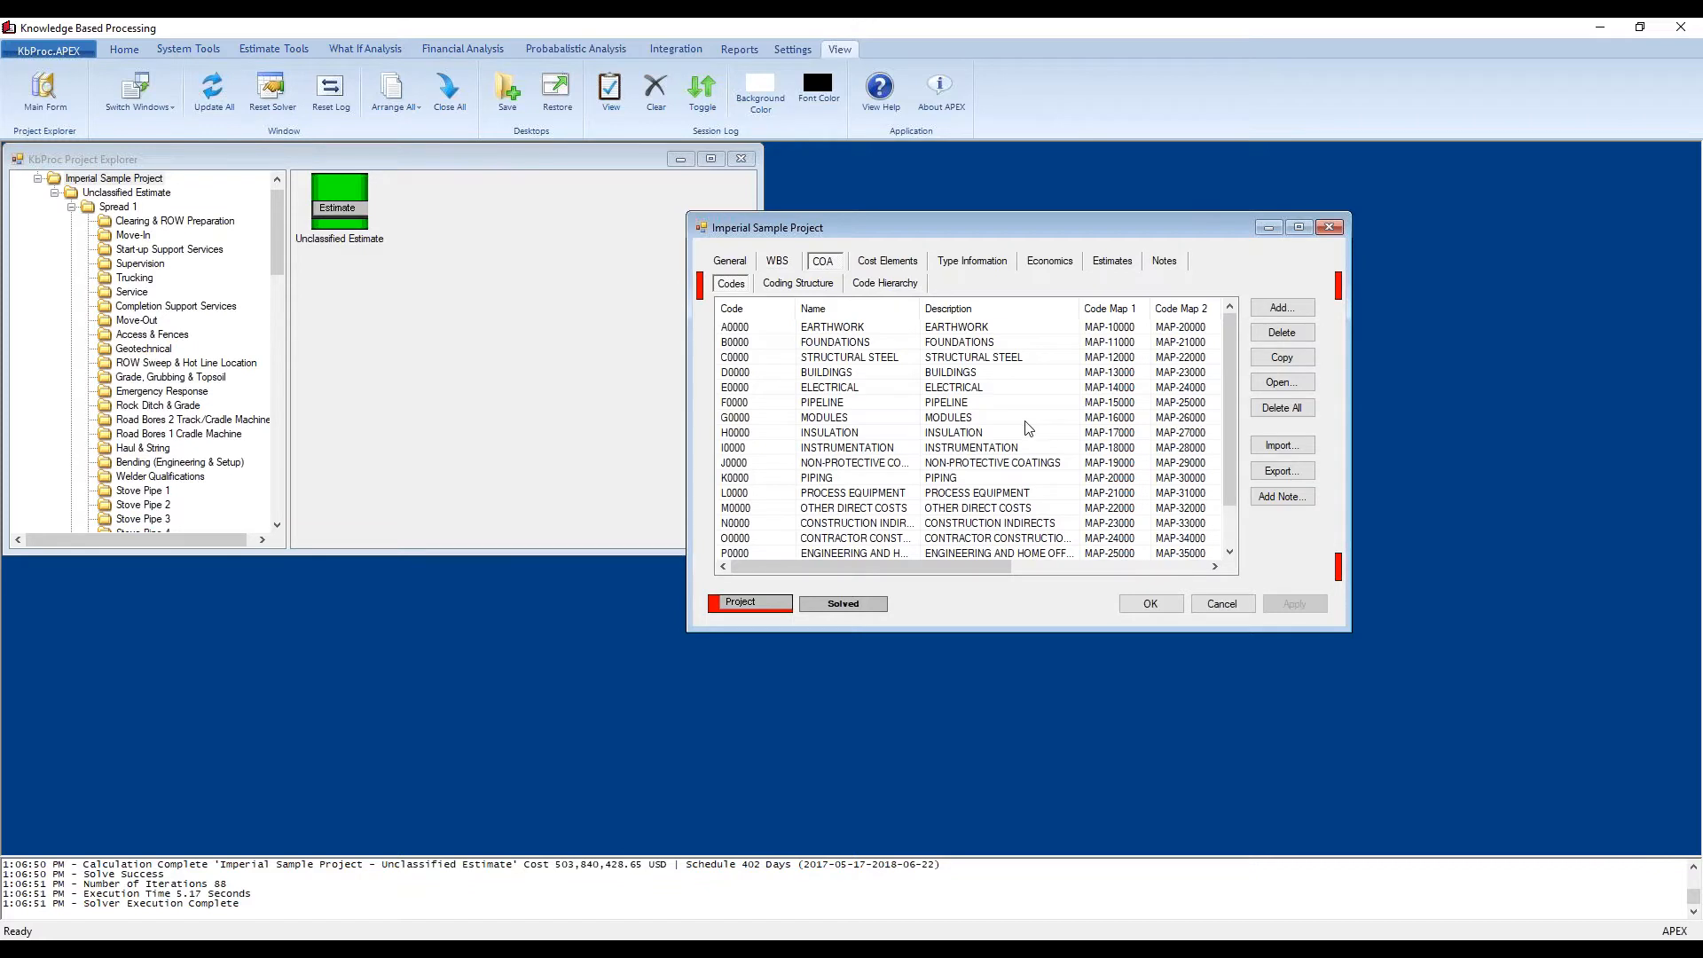
scroll(1034, 434, "down", 1)
scroll(1034, 434, "up", 1)
left_click(781, 288)
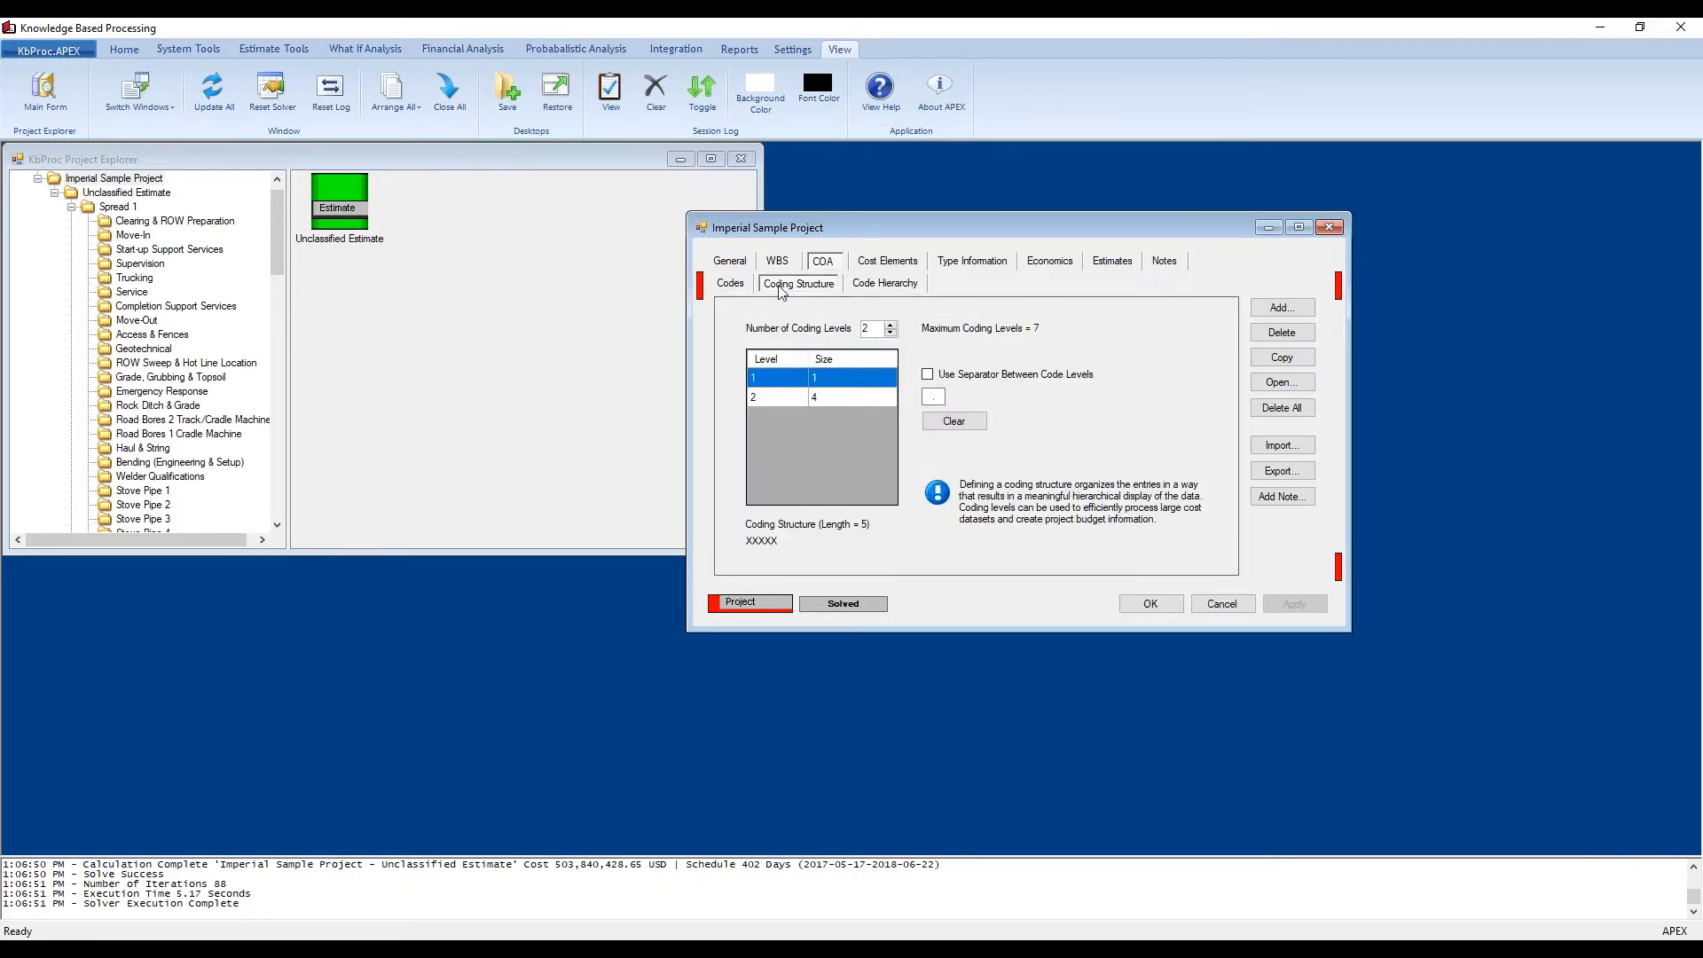
left_click(863, 284)
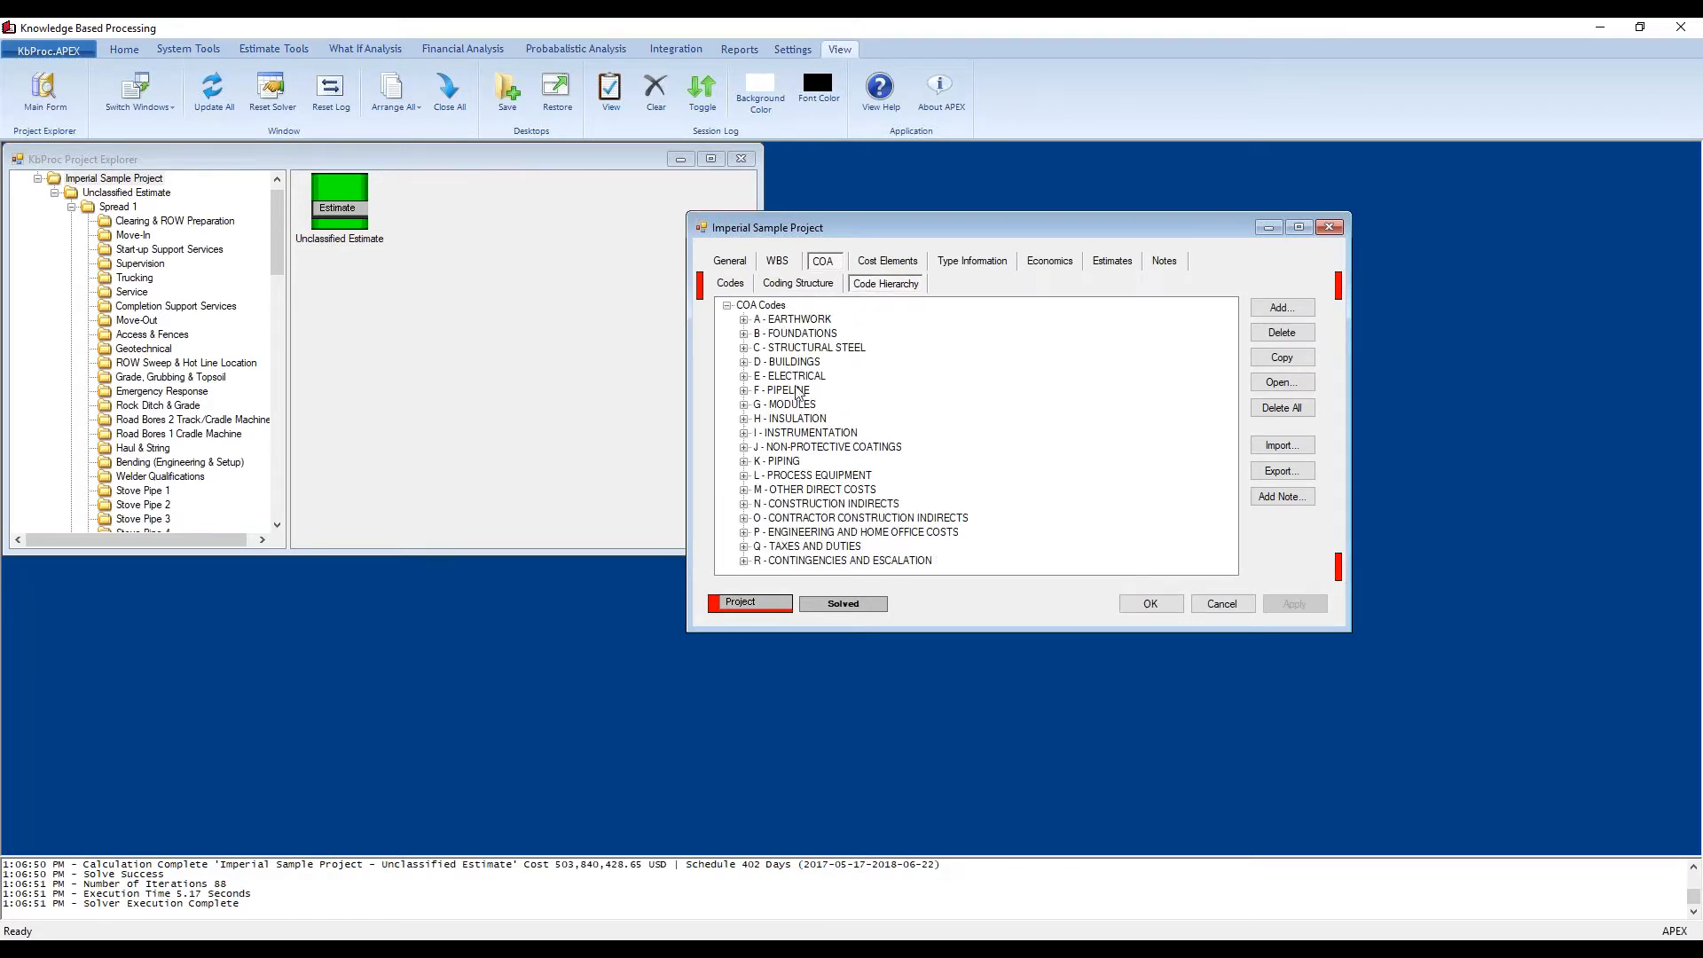
Step: Examine the project's cost elements and its operation, subcontract cost, other cost and note types
left_click(889, 261)
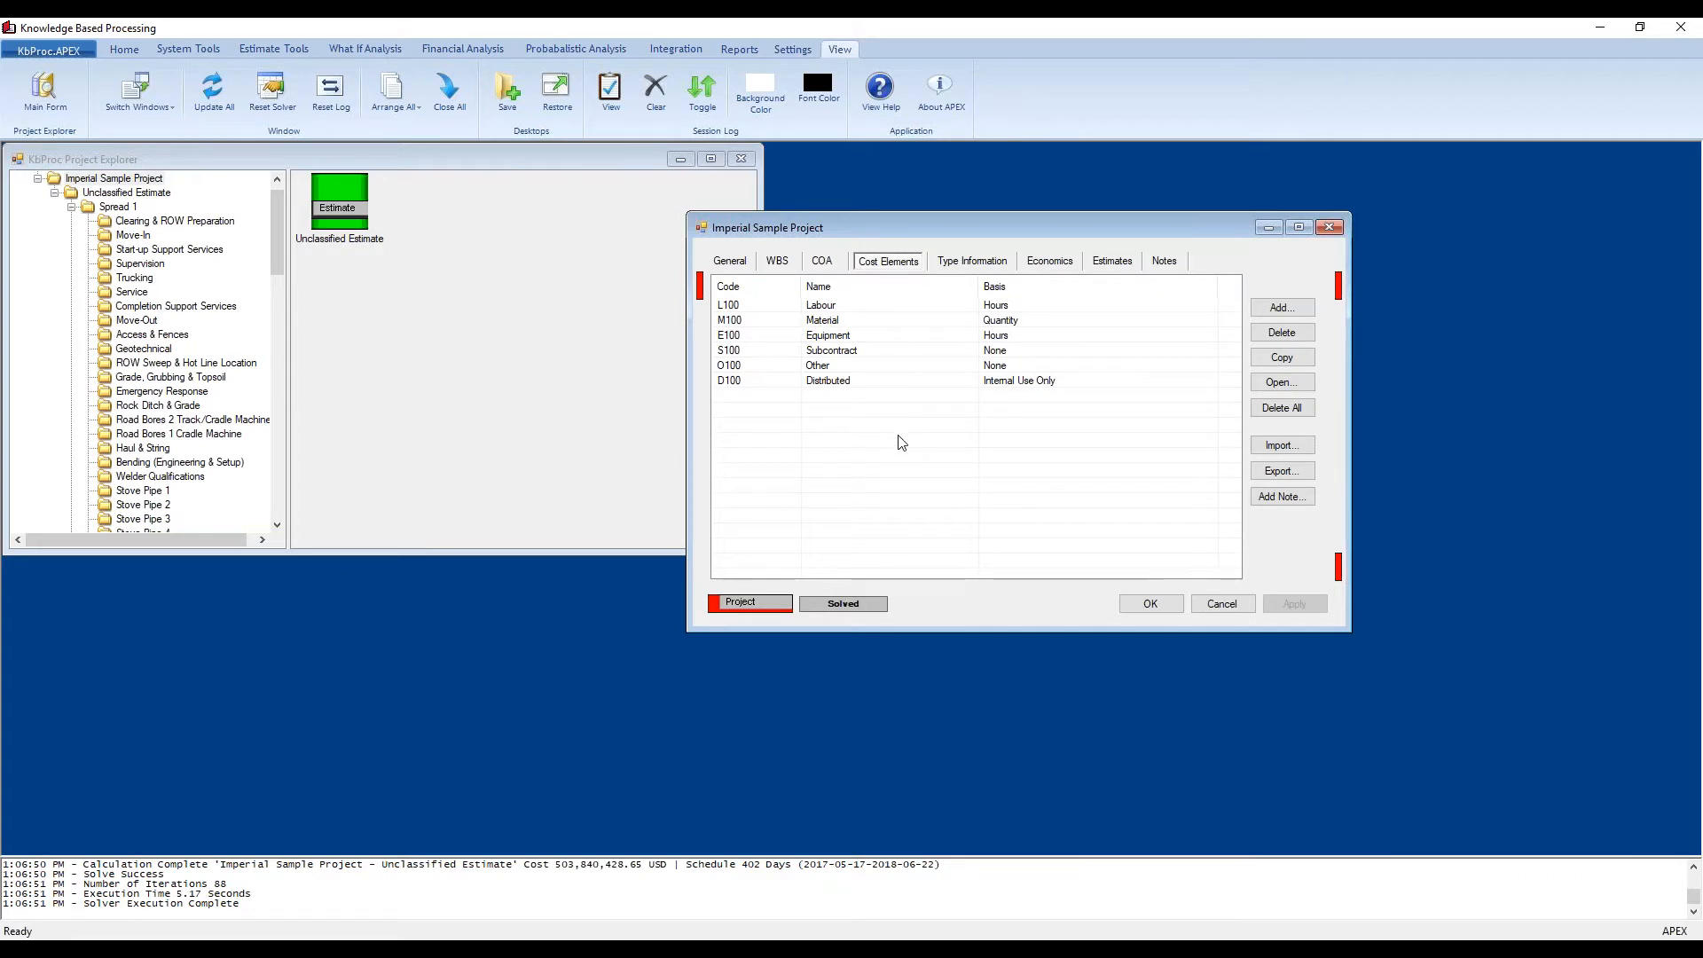
left_click(963, 265)
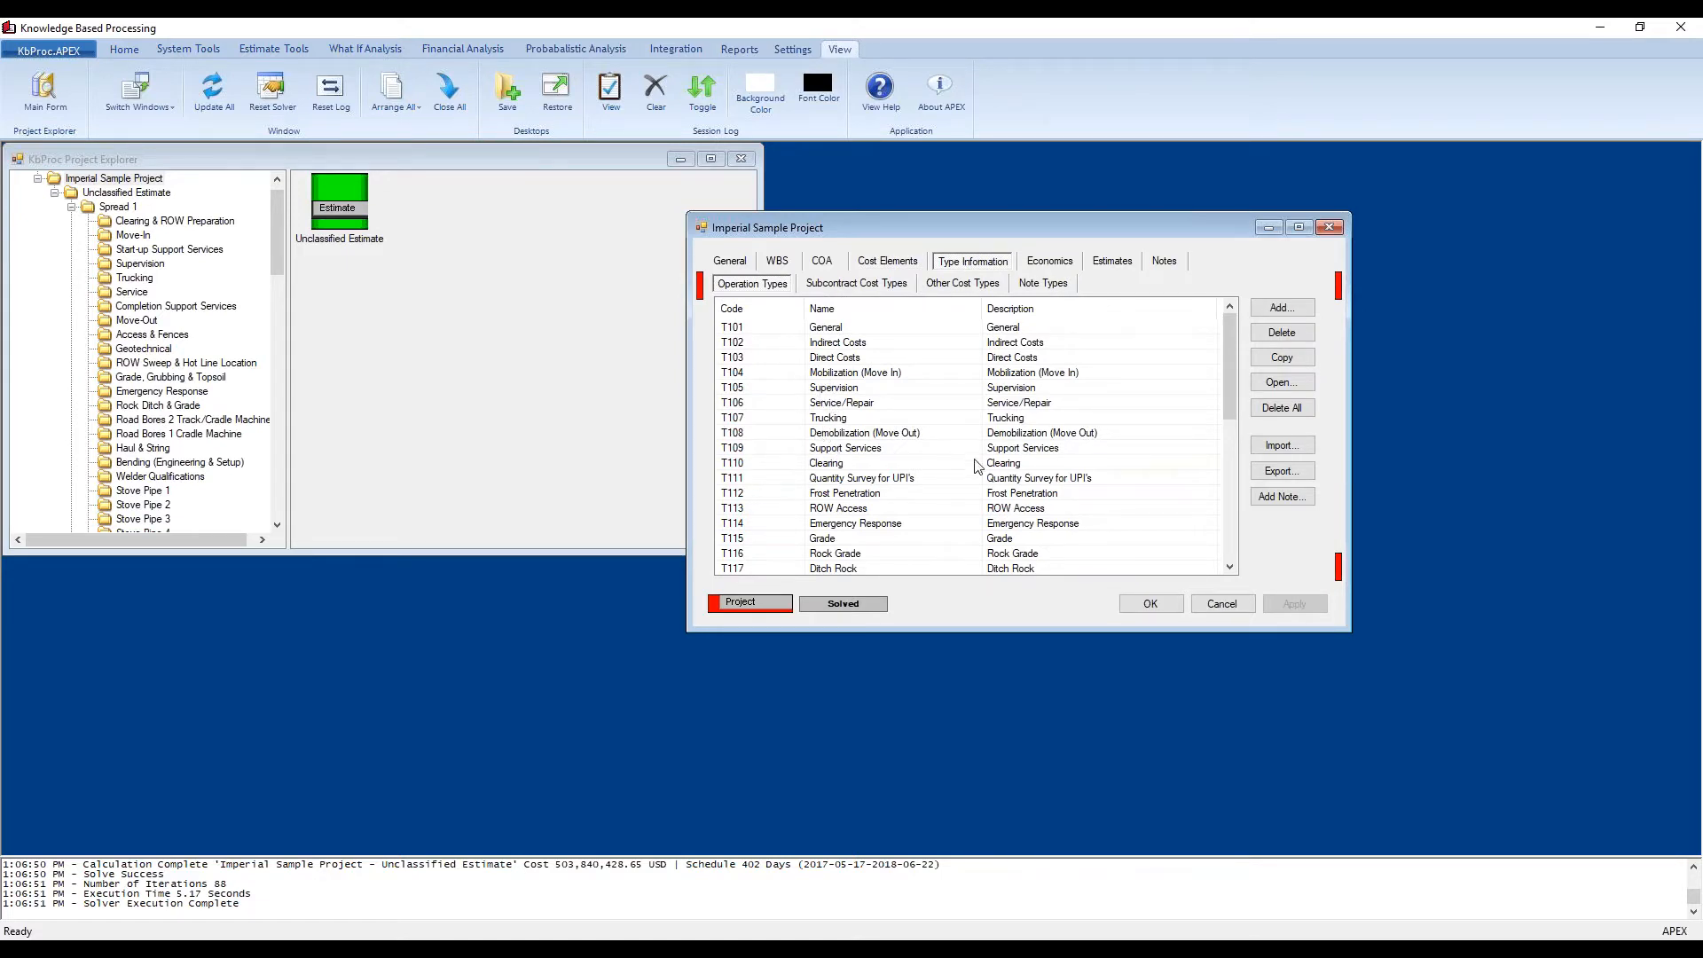
scroll(979, 467, "down", 7)
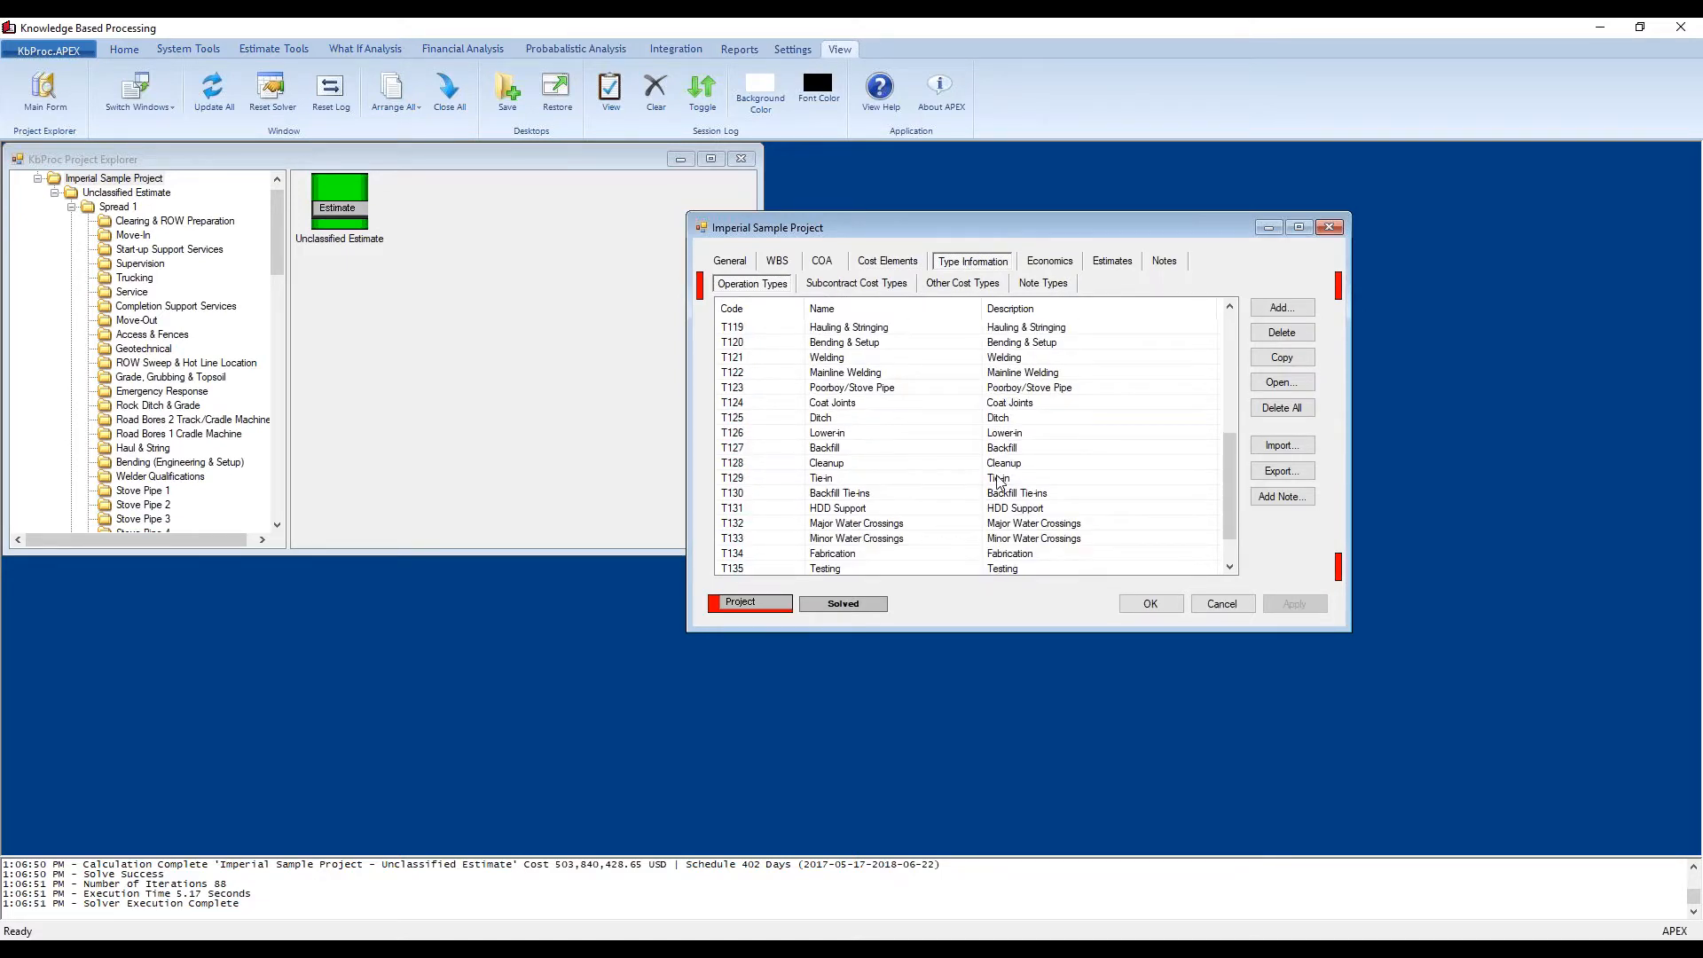
scroll(998, 482, "up", 7)
left_click(880, 284)
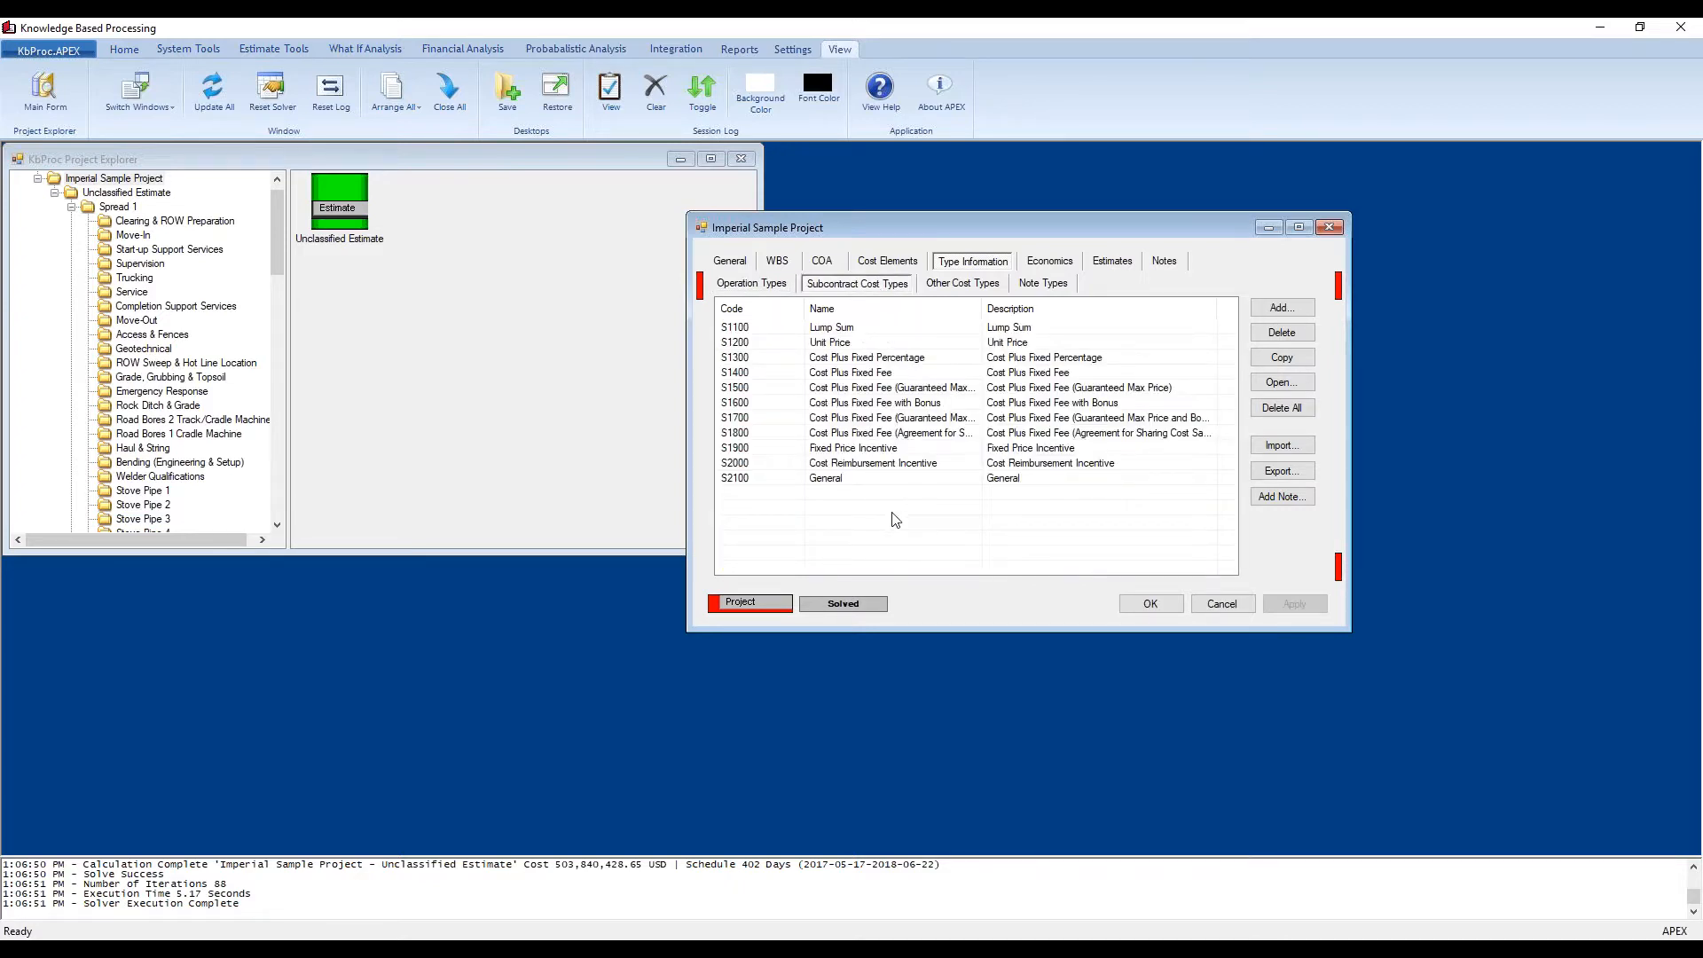
left_click(953, 287)
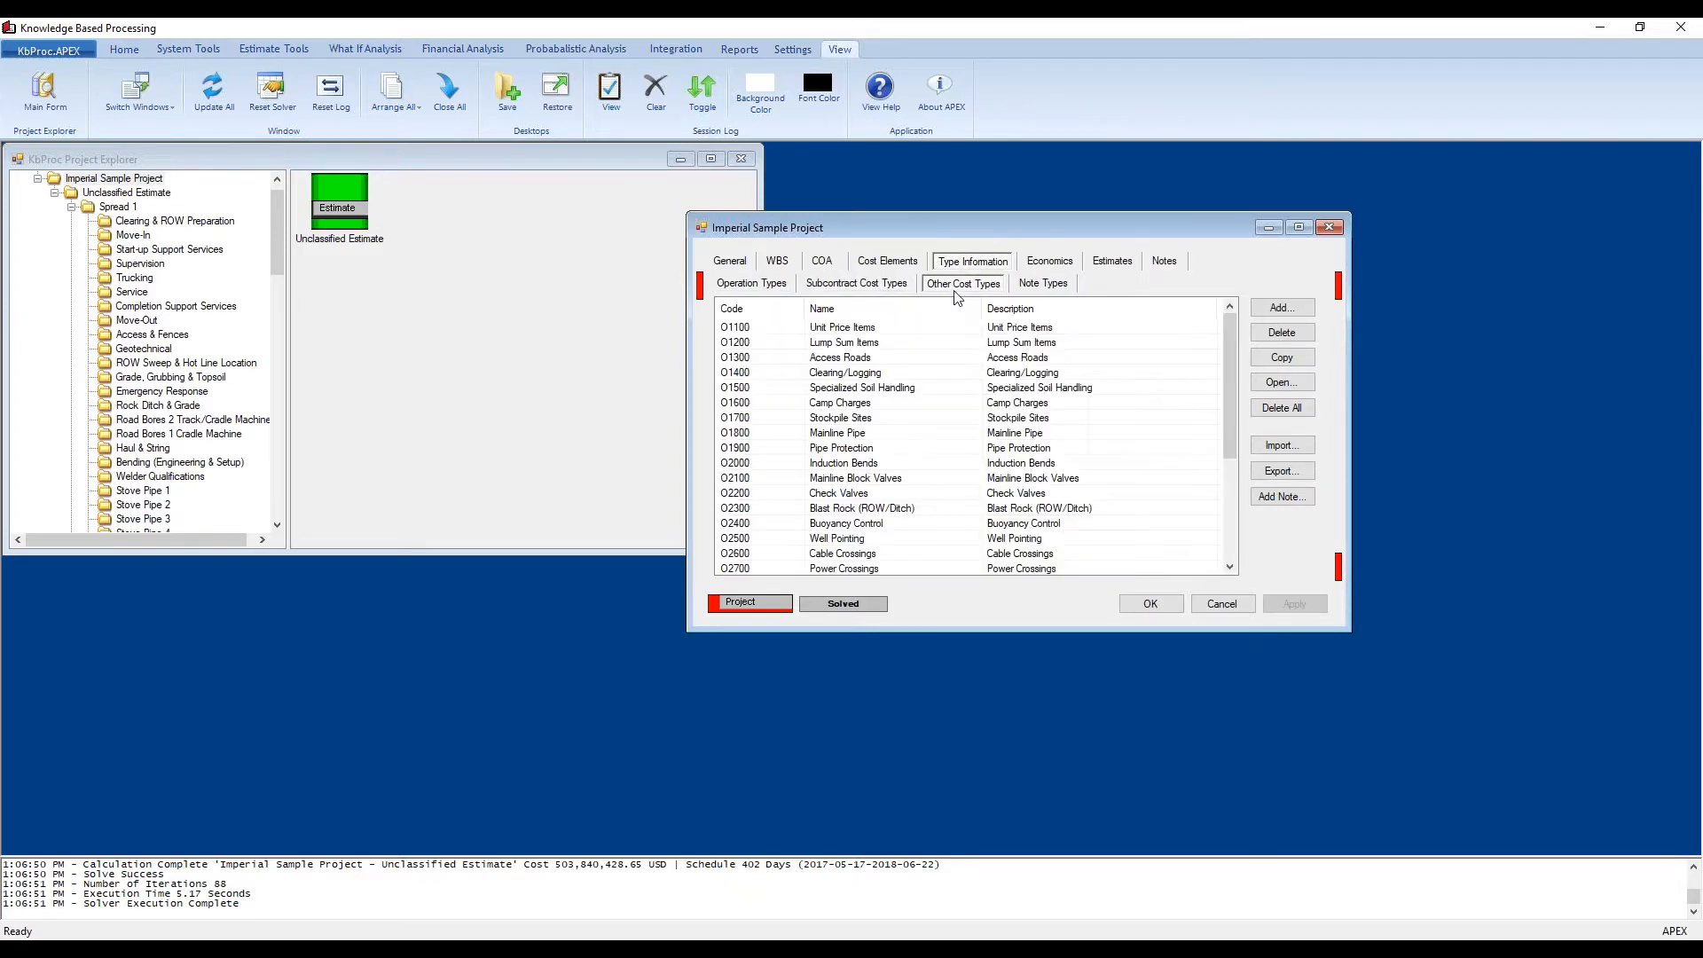
scroll(1131, 411, "down", 4)
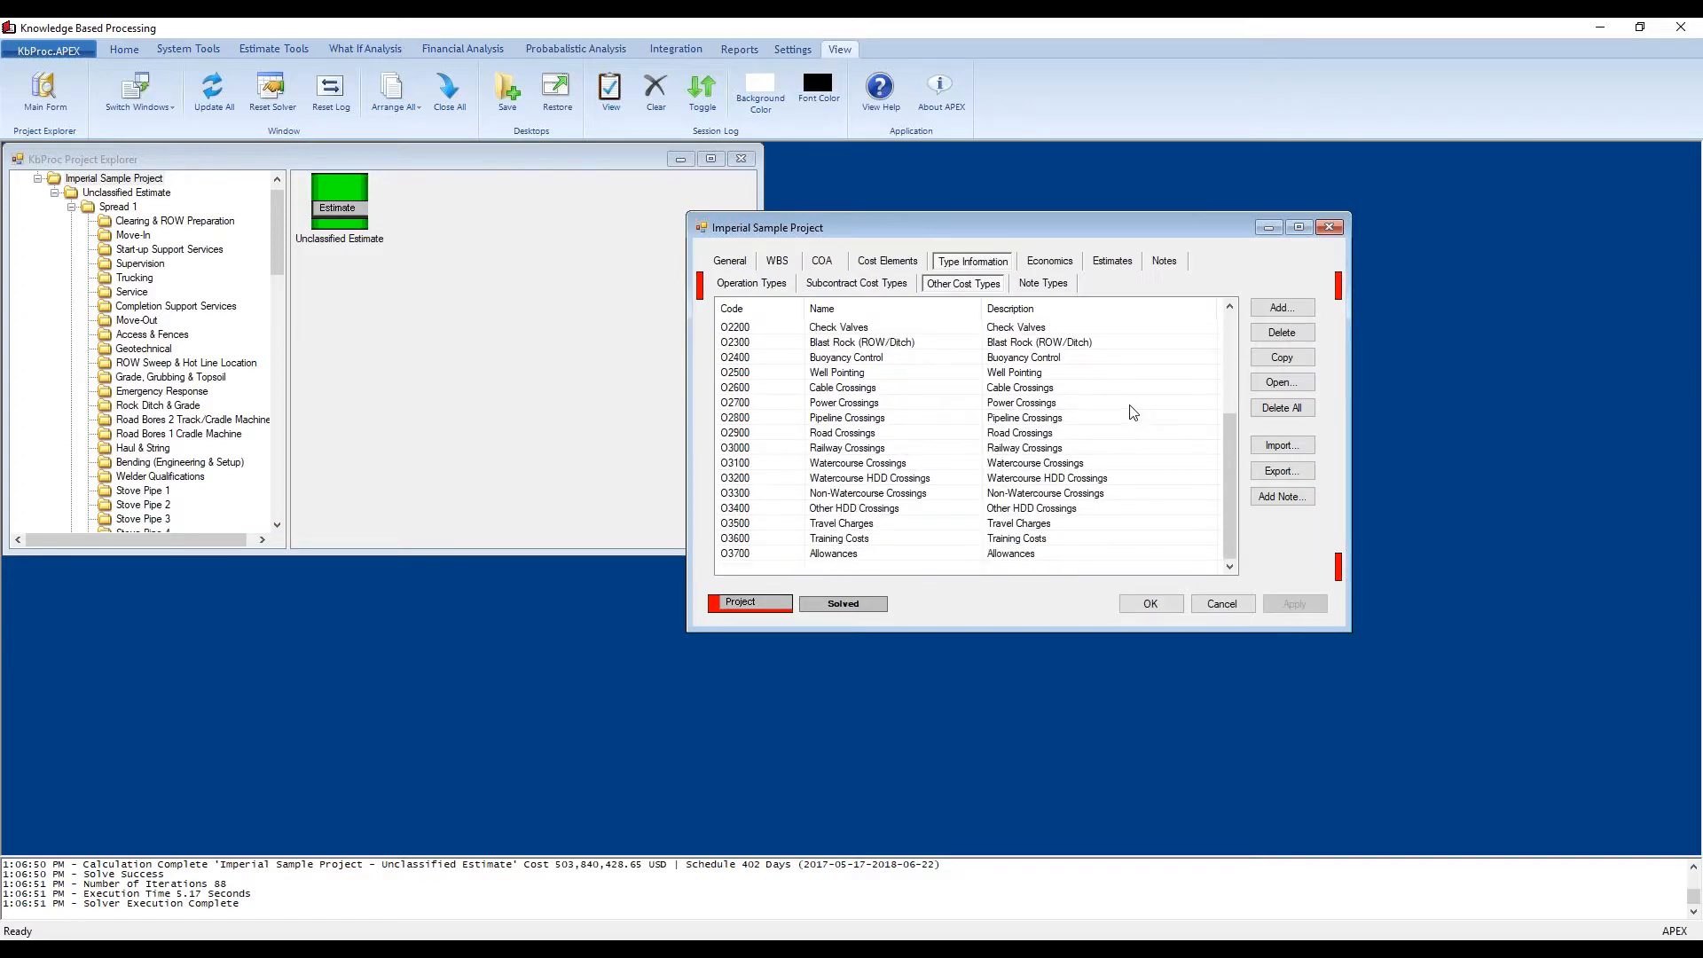
left_click(1031, 286)
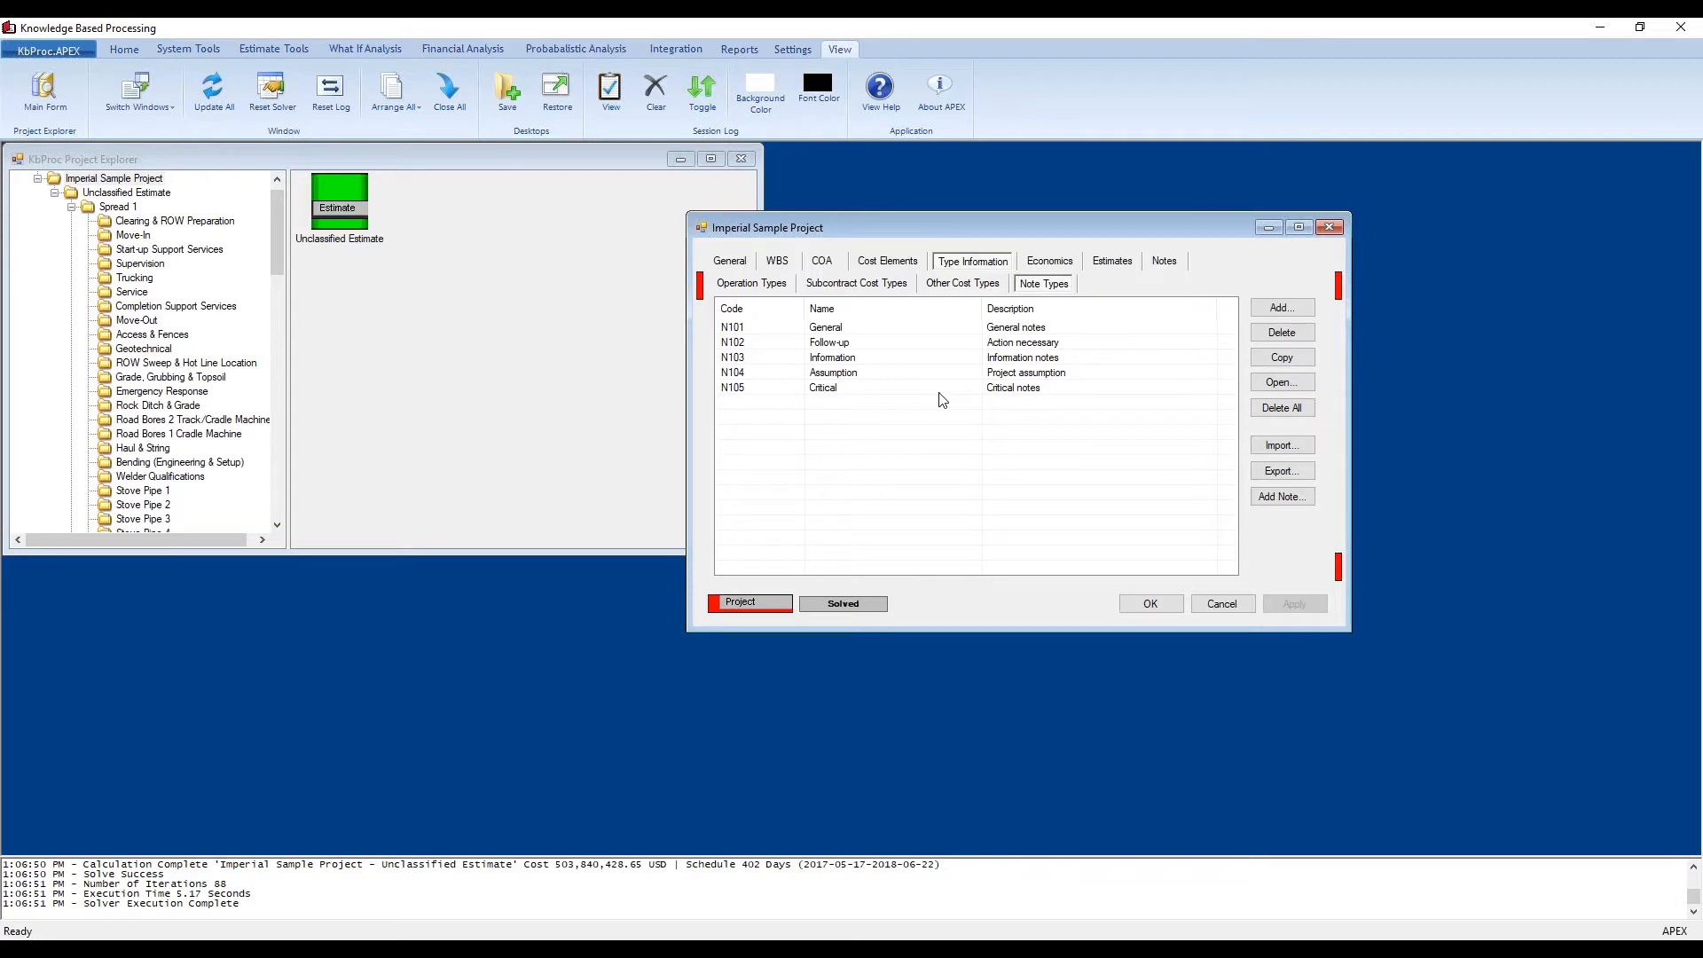
Step: Review the project's economics settings, covering currencies, NPV calculation options and escalation
left_click(1064, 263)
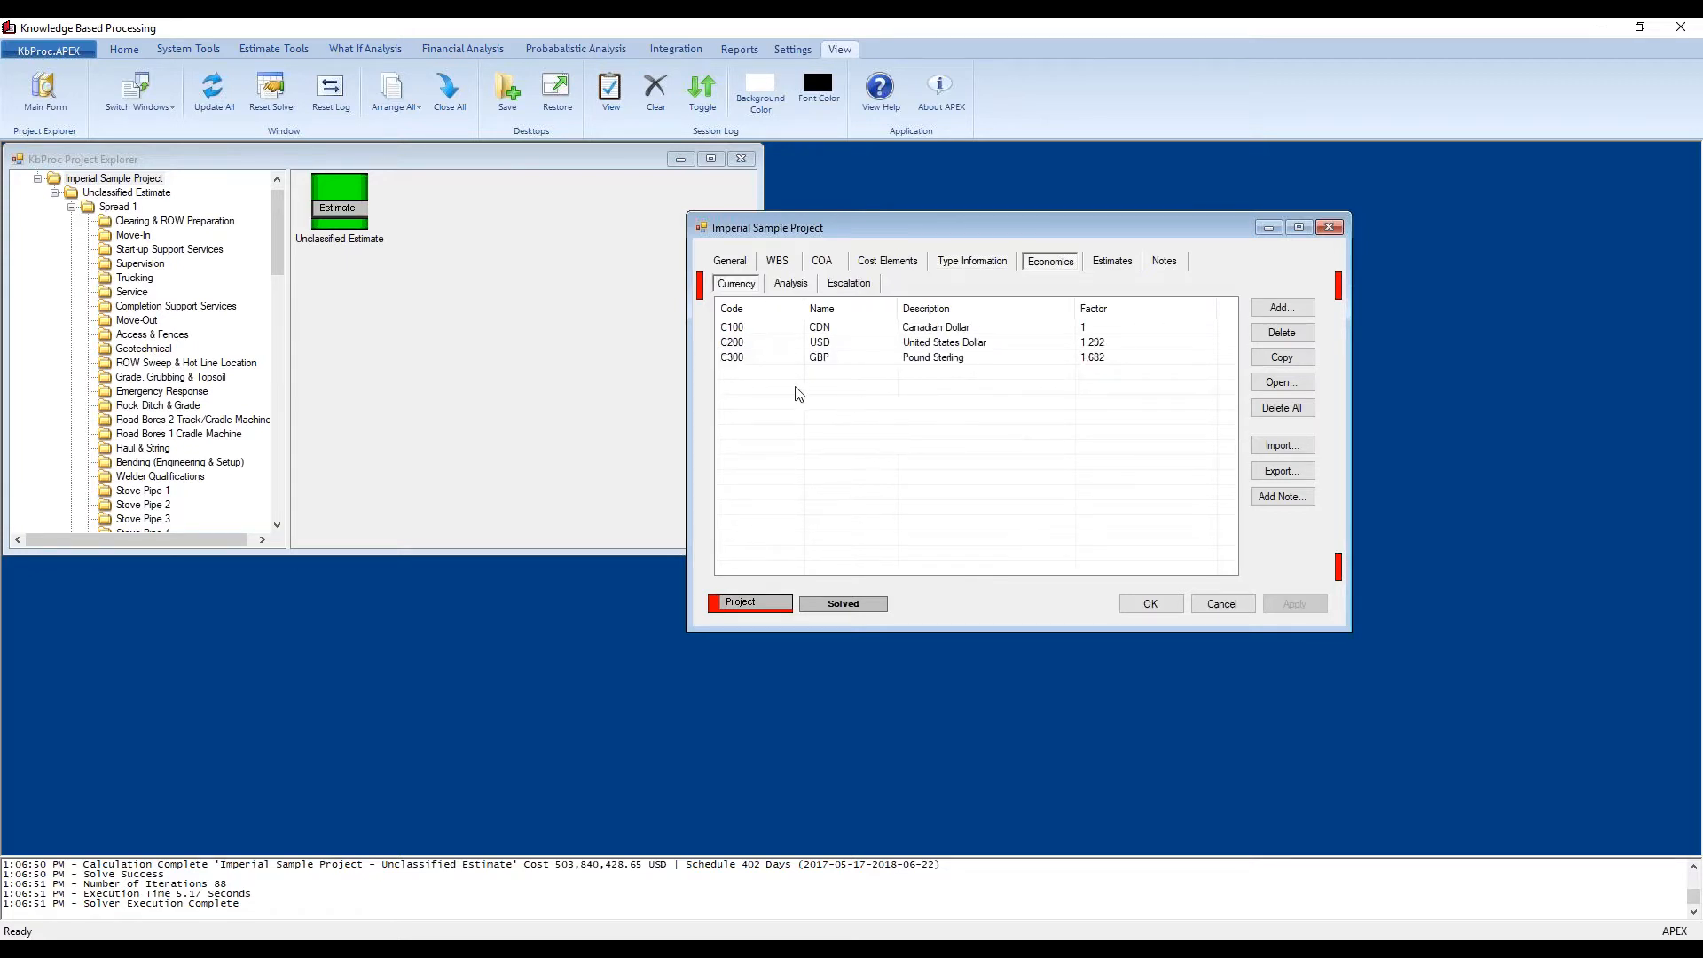
left_click(786, 285)
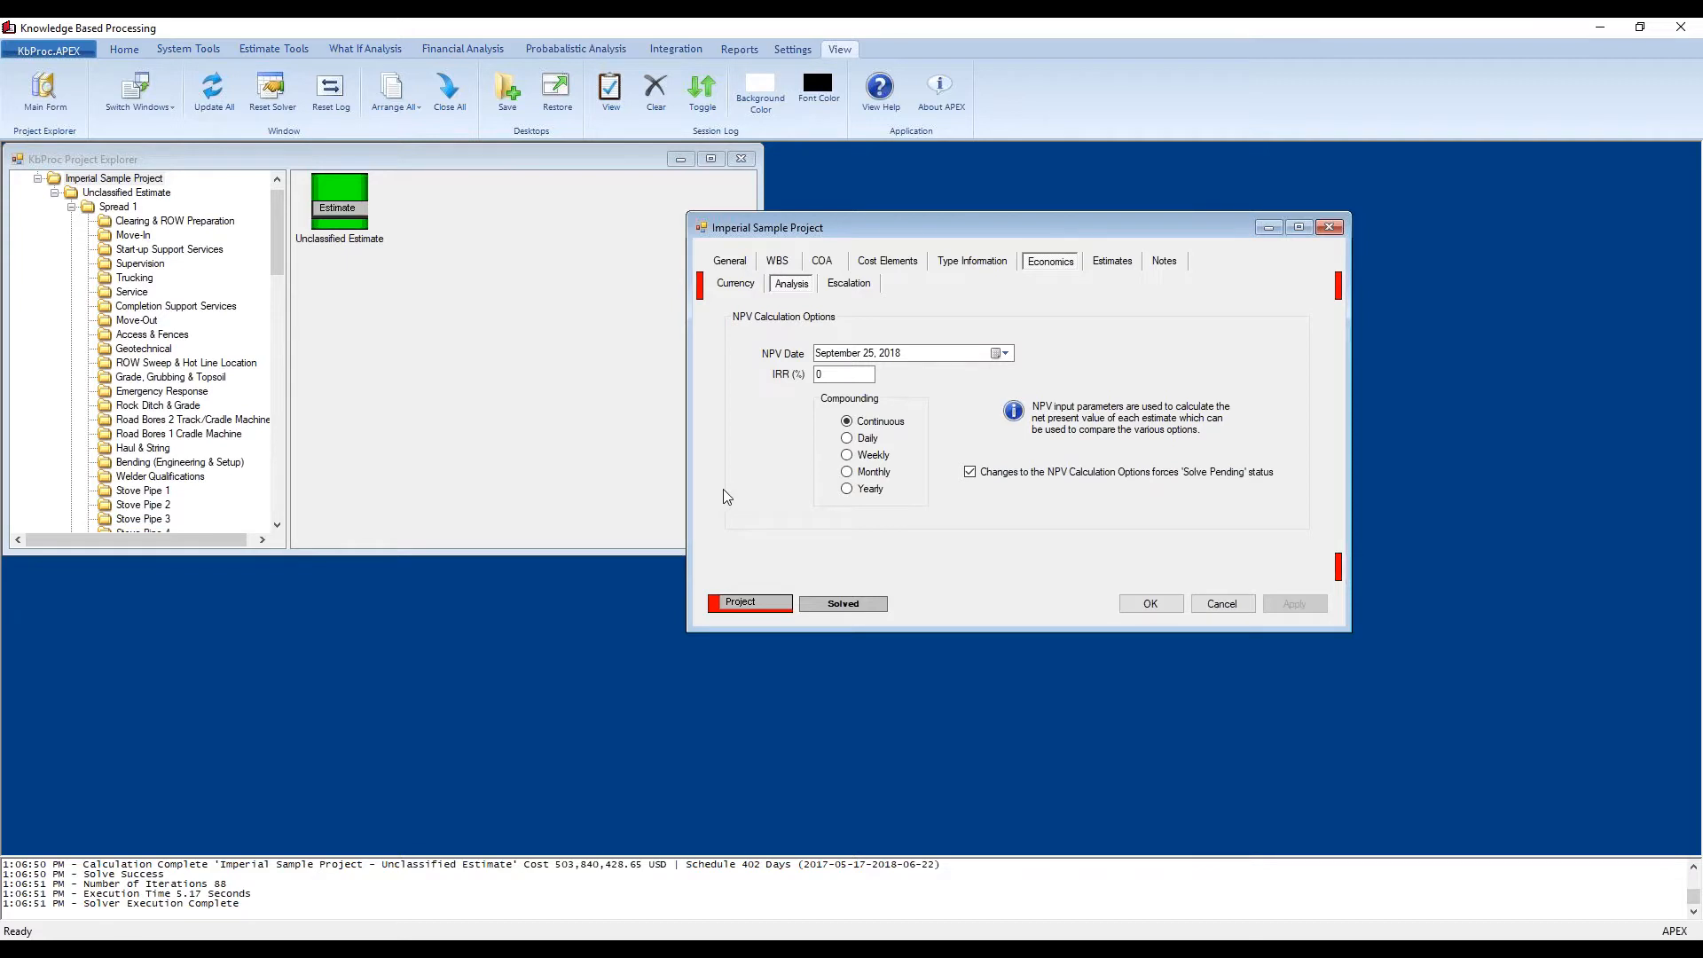
left_click(836, 287)
Step: Examine the Unclassified Estimate's entry in the project's estimates list and check the project's general notes and attached files
left_click(1125, 269)
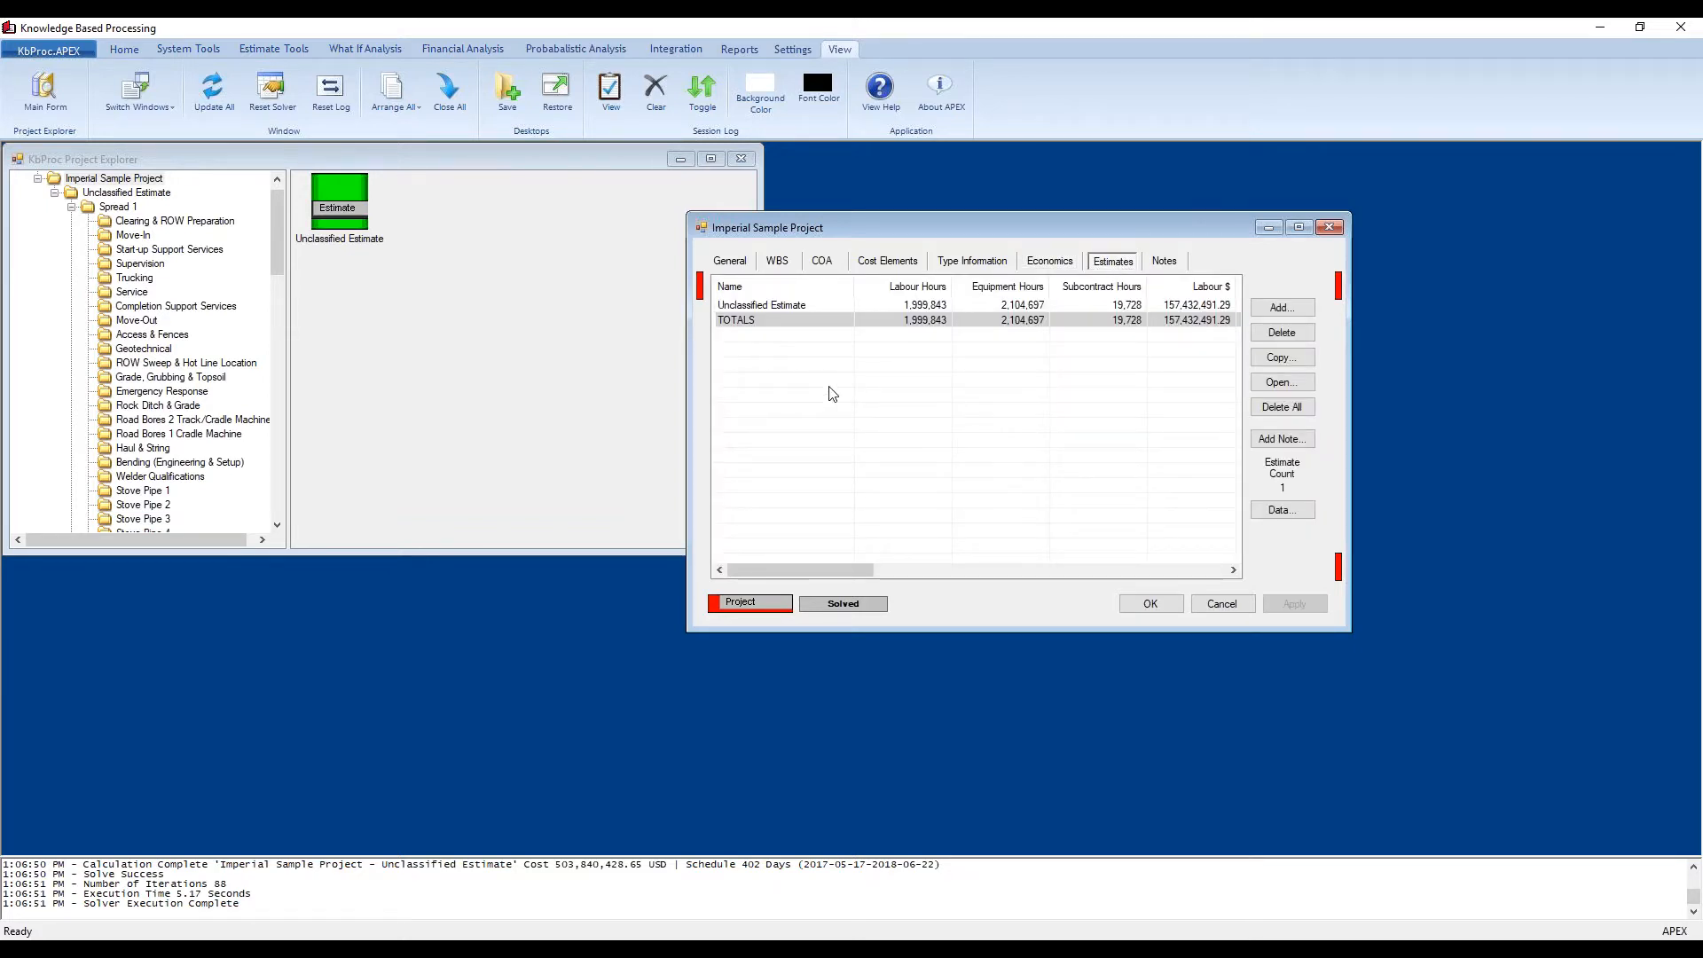
left_click(734, 307)
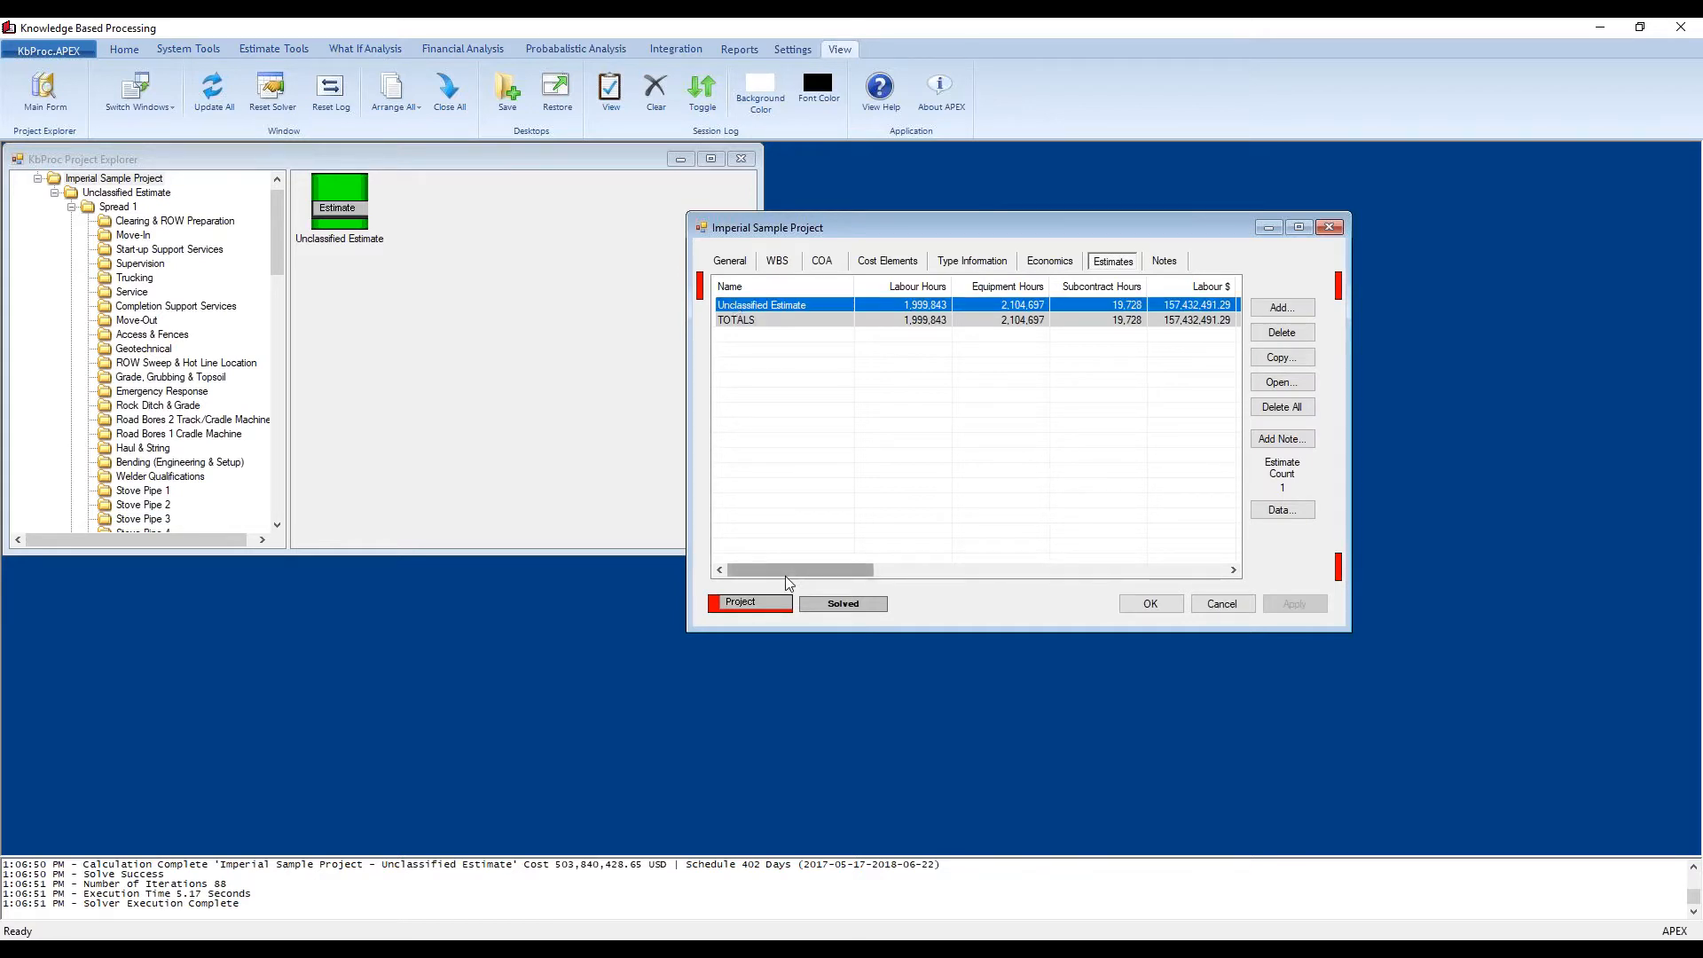
mouse_move(801, 573)
left_mouse_down()
mouse_move(1179, 651)
mouse_move(922, 621)
mouse_move(797, 586)
left_mouse_up()
left_click(1162, 260)
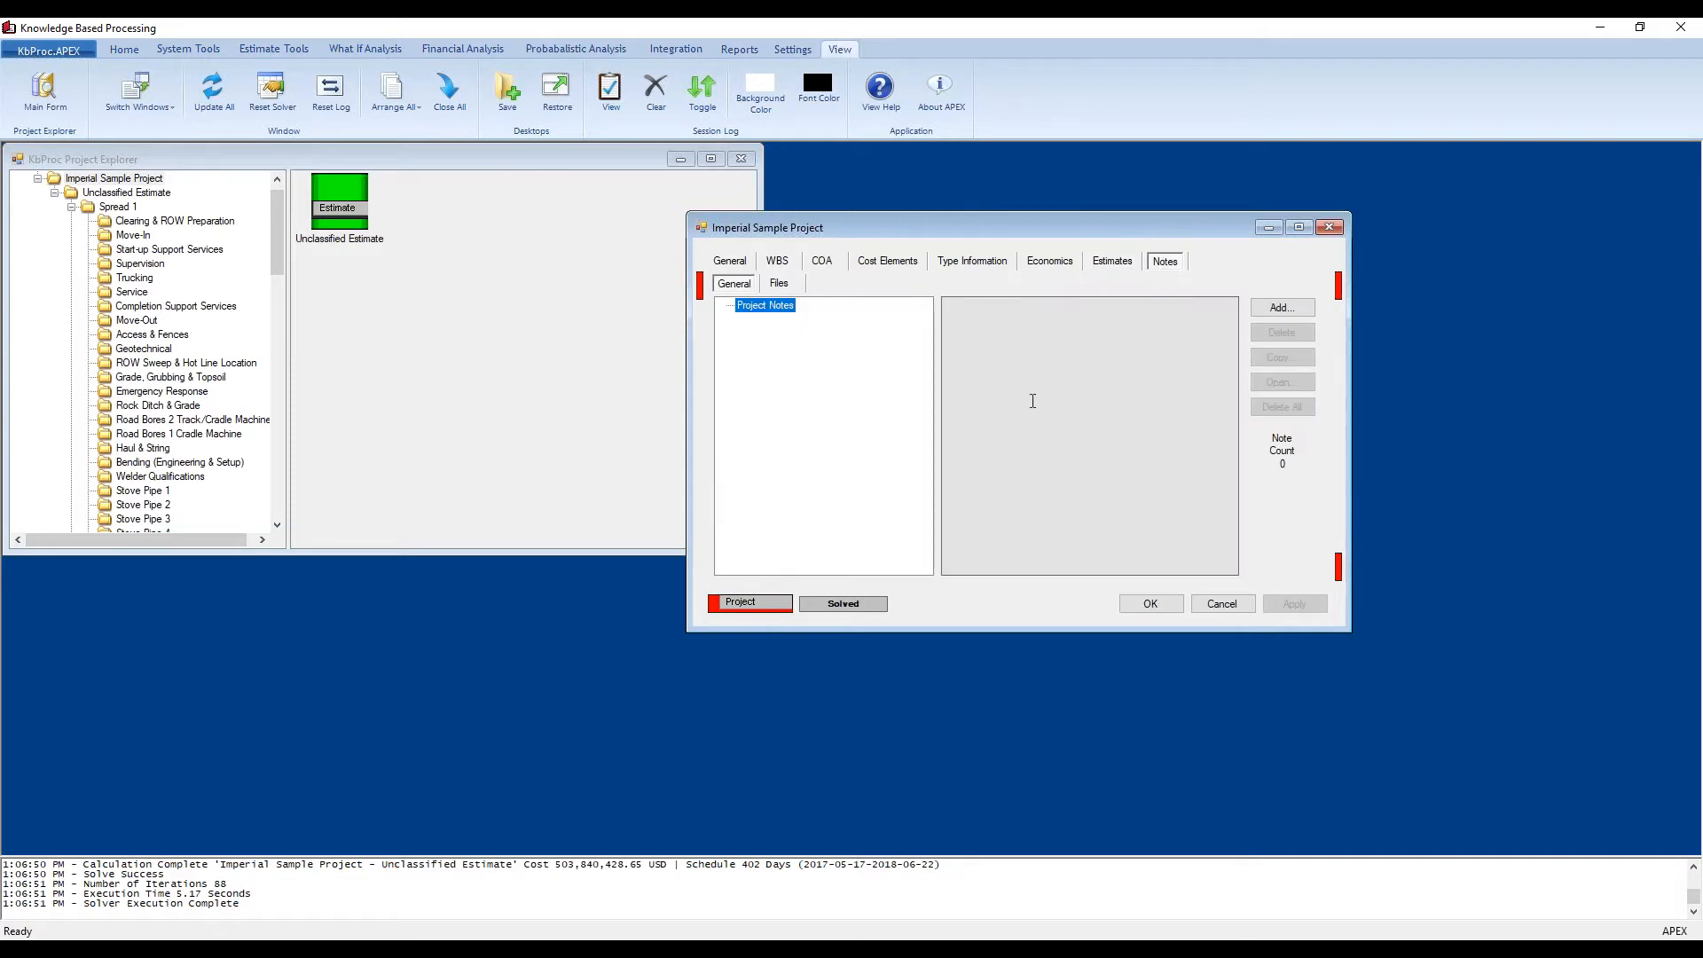
left_click(782, 283)
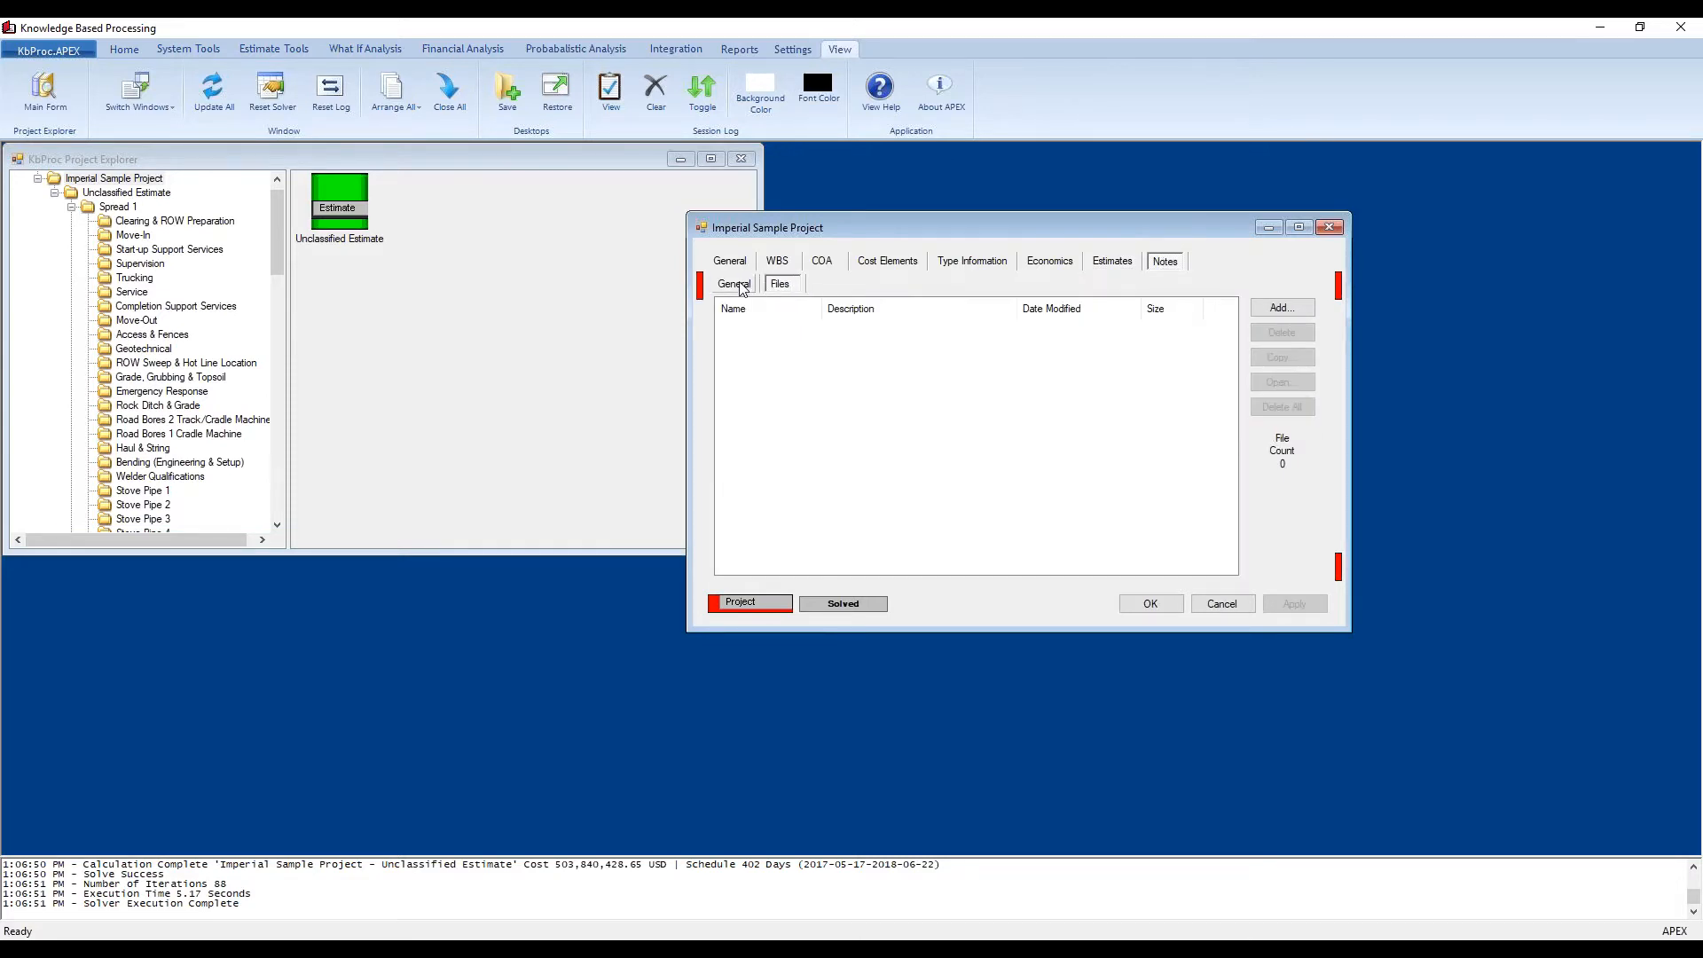
left_click(741, 284)
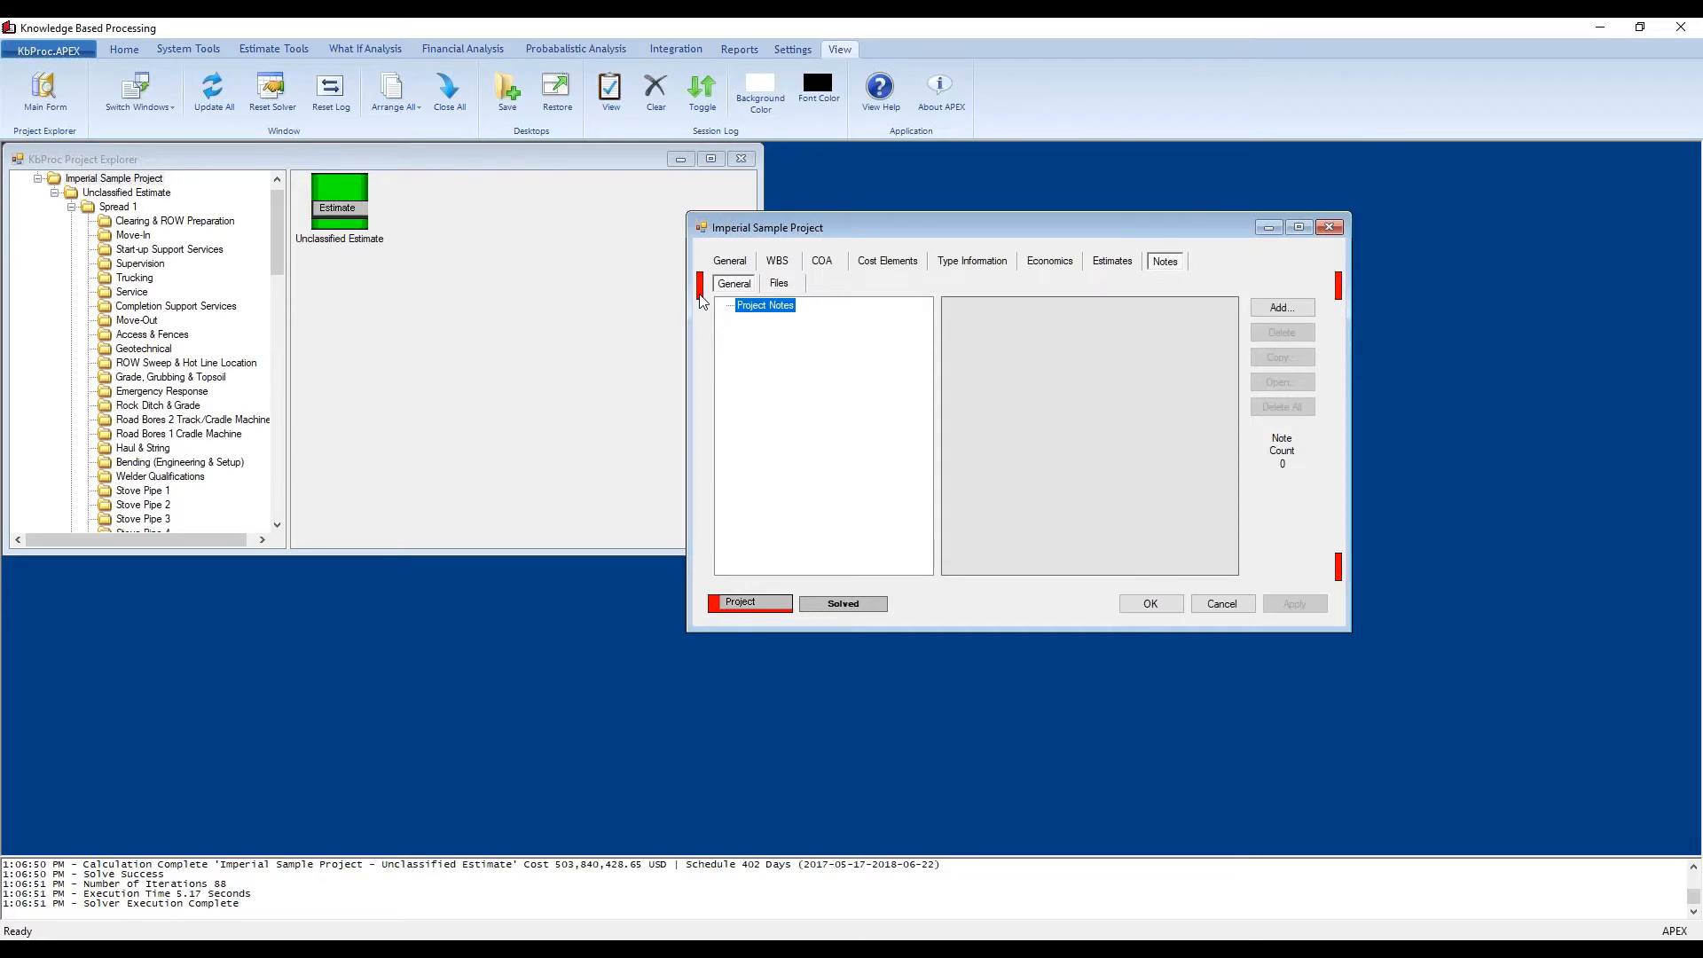
Step: Accept and close the Imperial Sample Project's properties, declining the export of the project database to Excel
left_click(1139, 603)
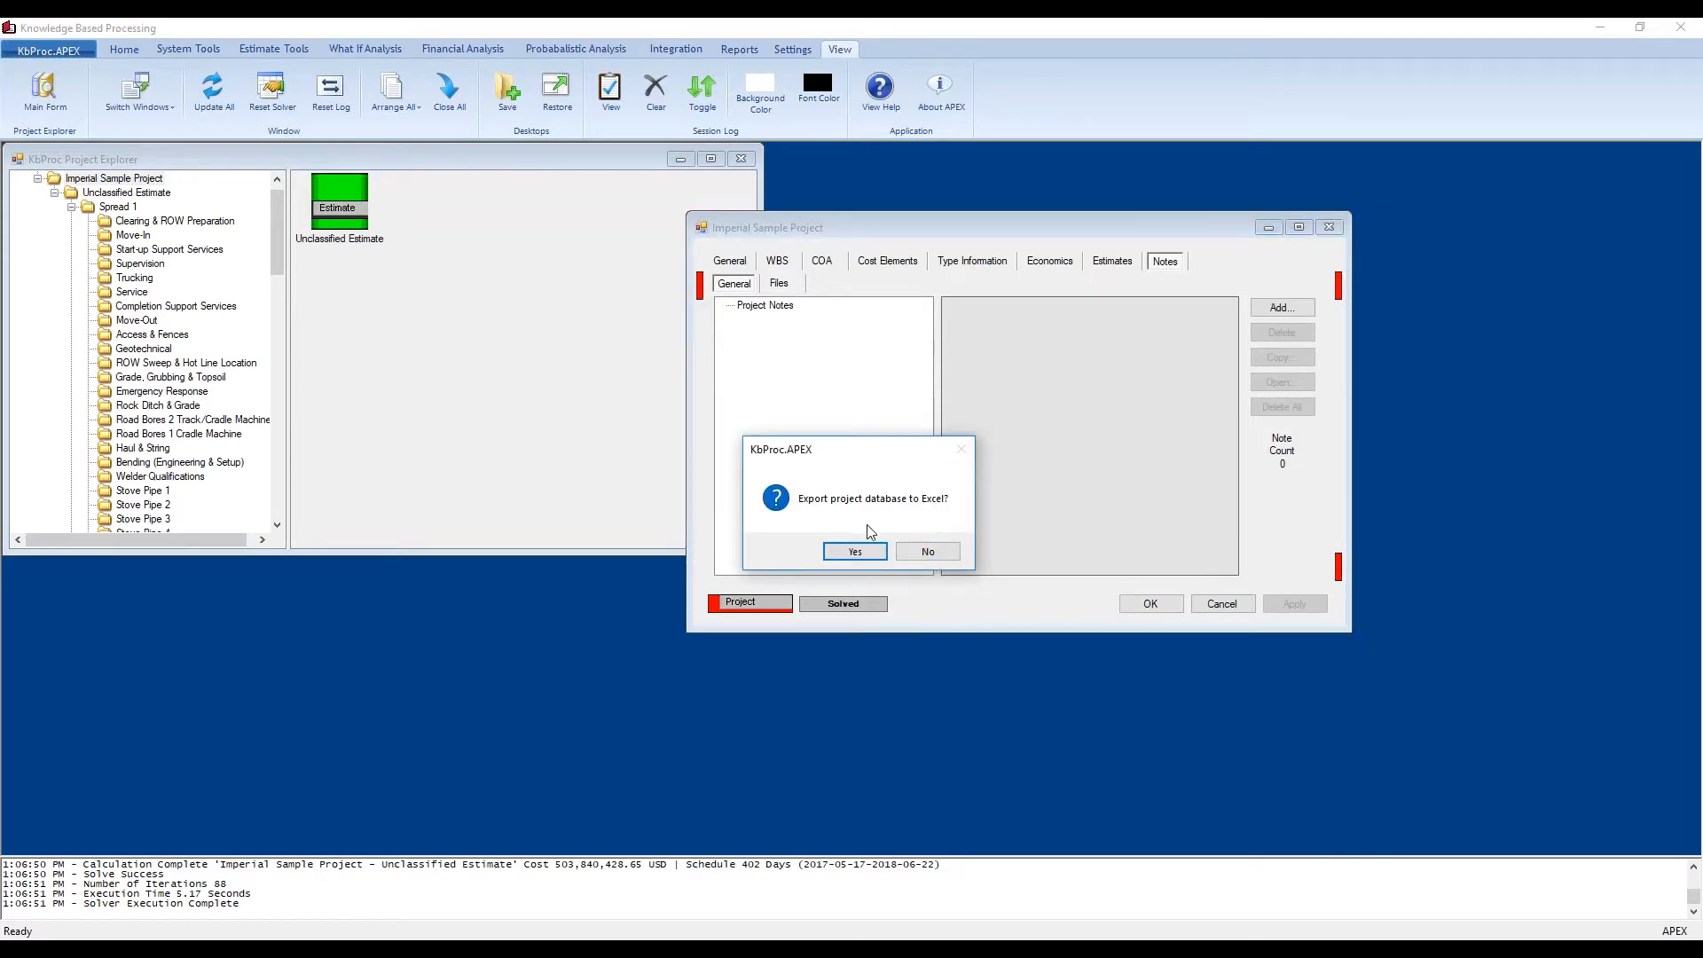
left_click(925, 552)
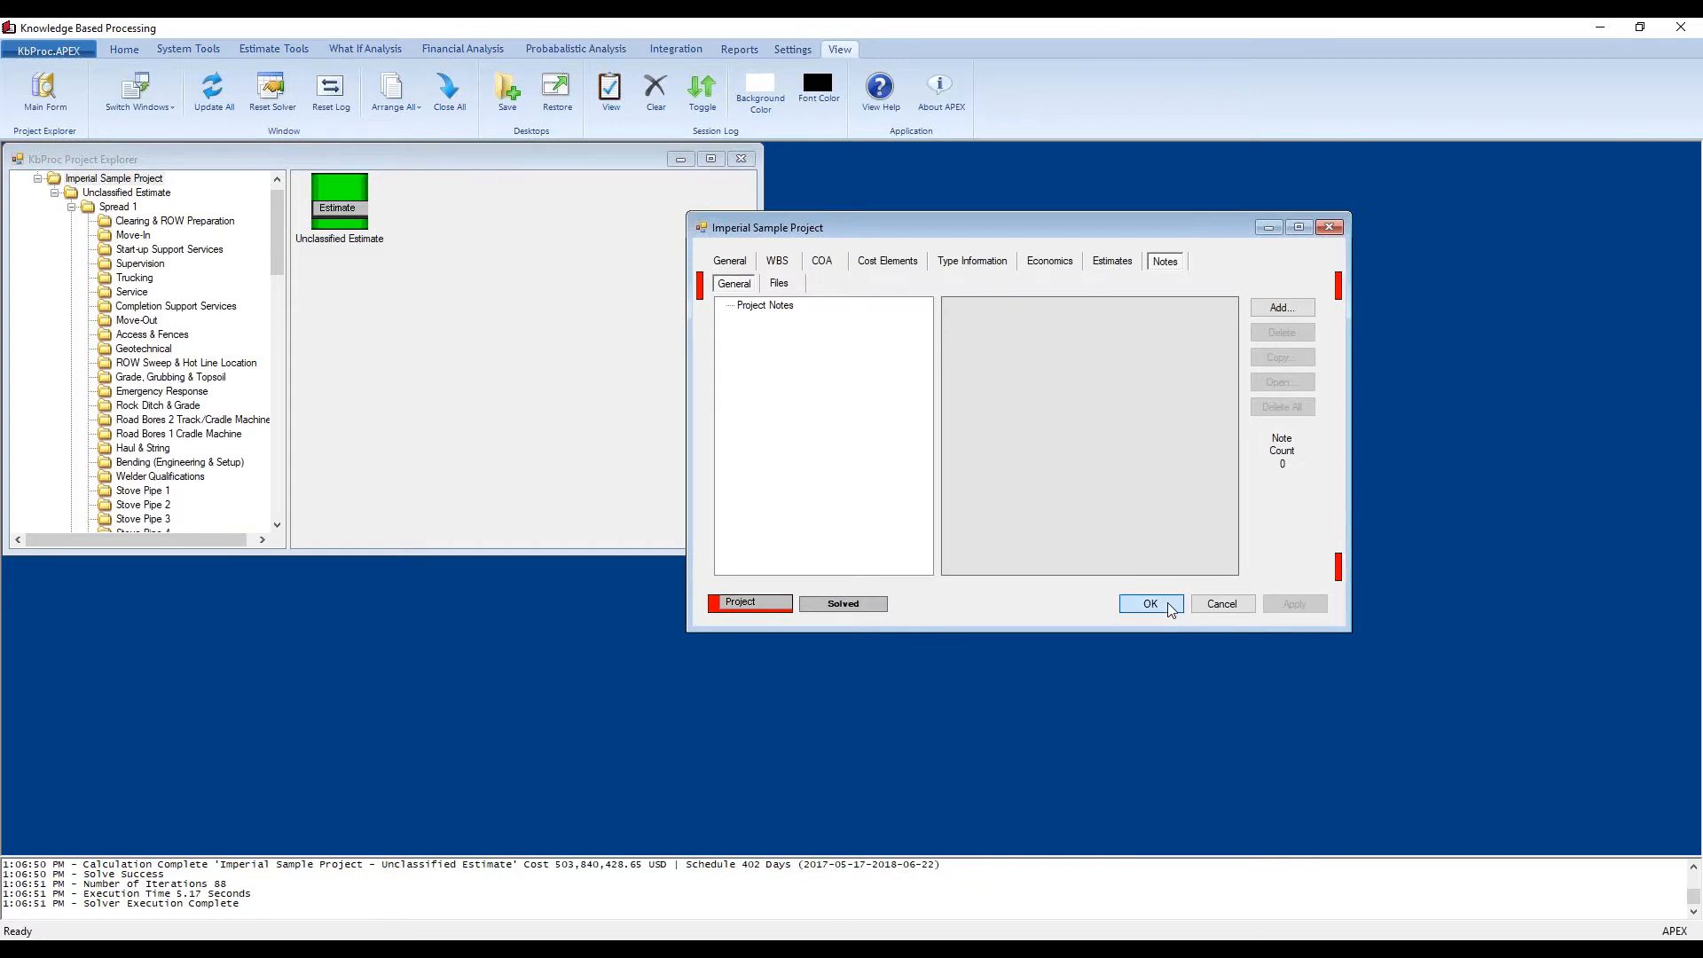
left_click(1162, 604)
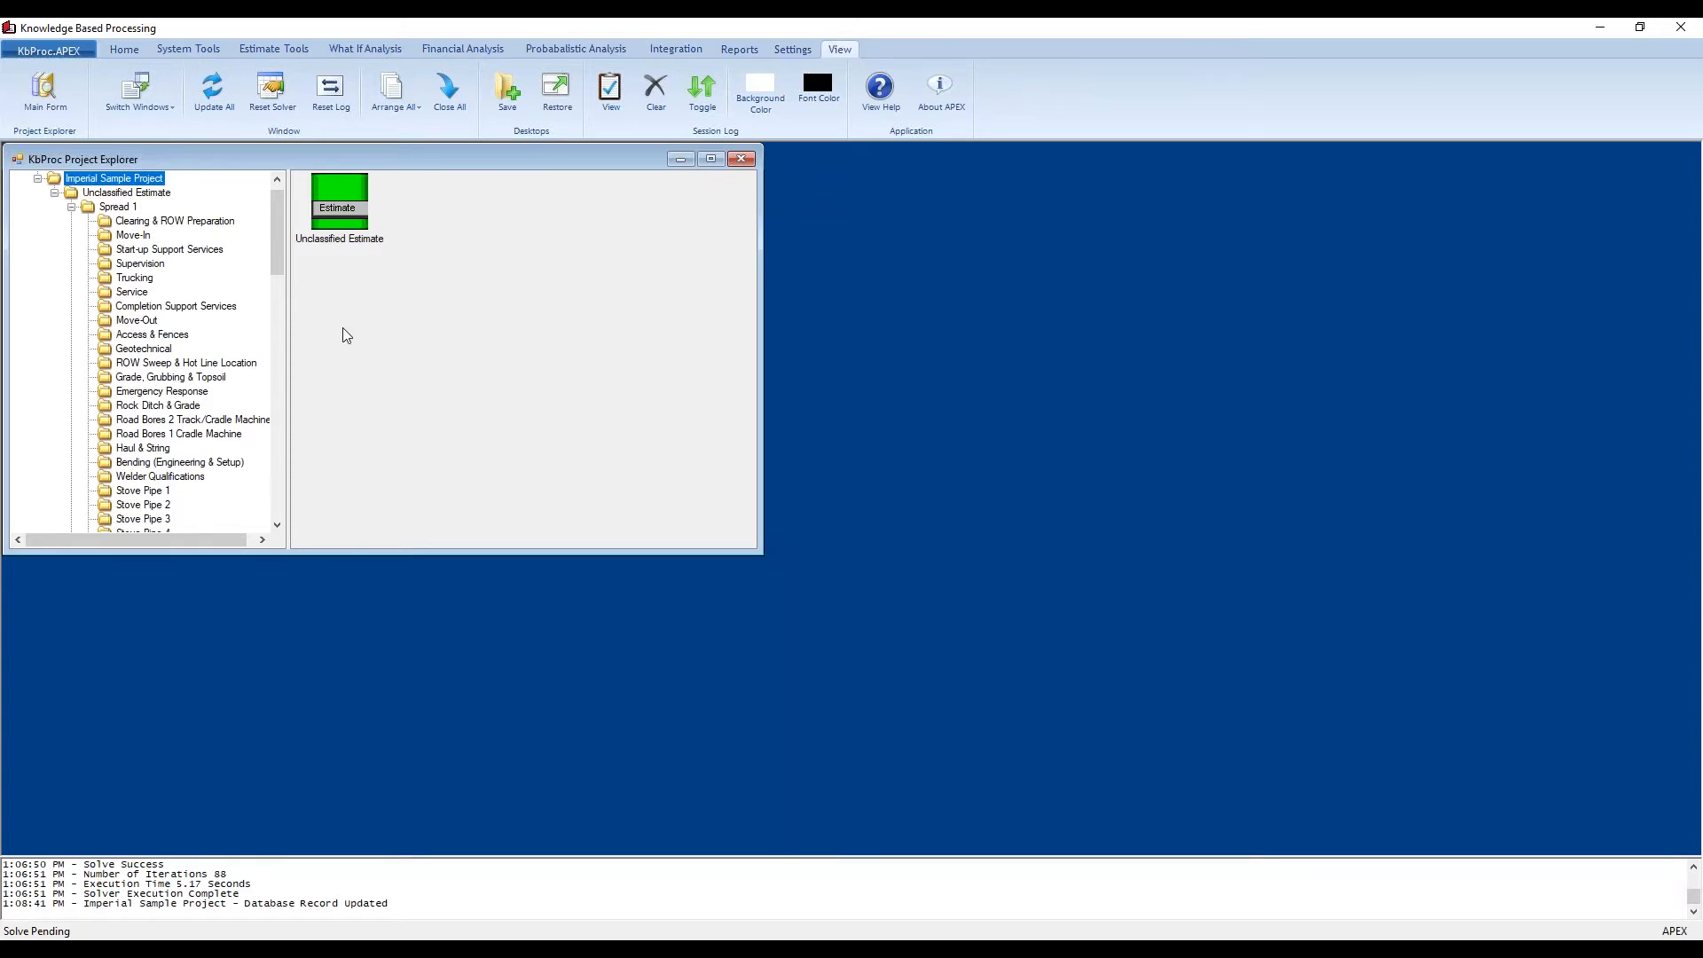
Step: Open the application options and review the general, project, estimate and spread settings, including the estimate legends and spread march chart
right_click(890, 328)
left_click(952, 368)
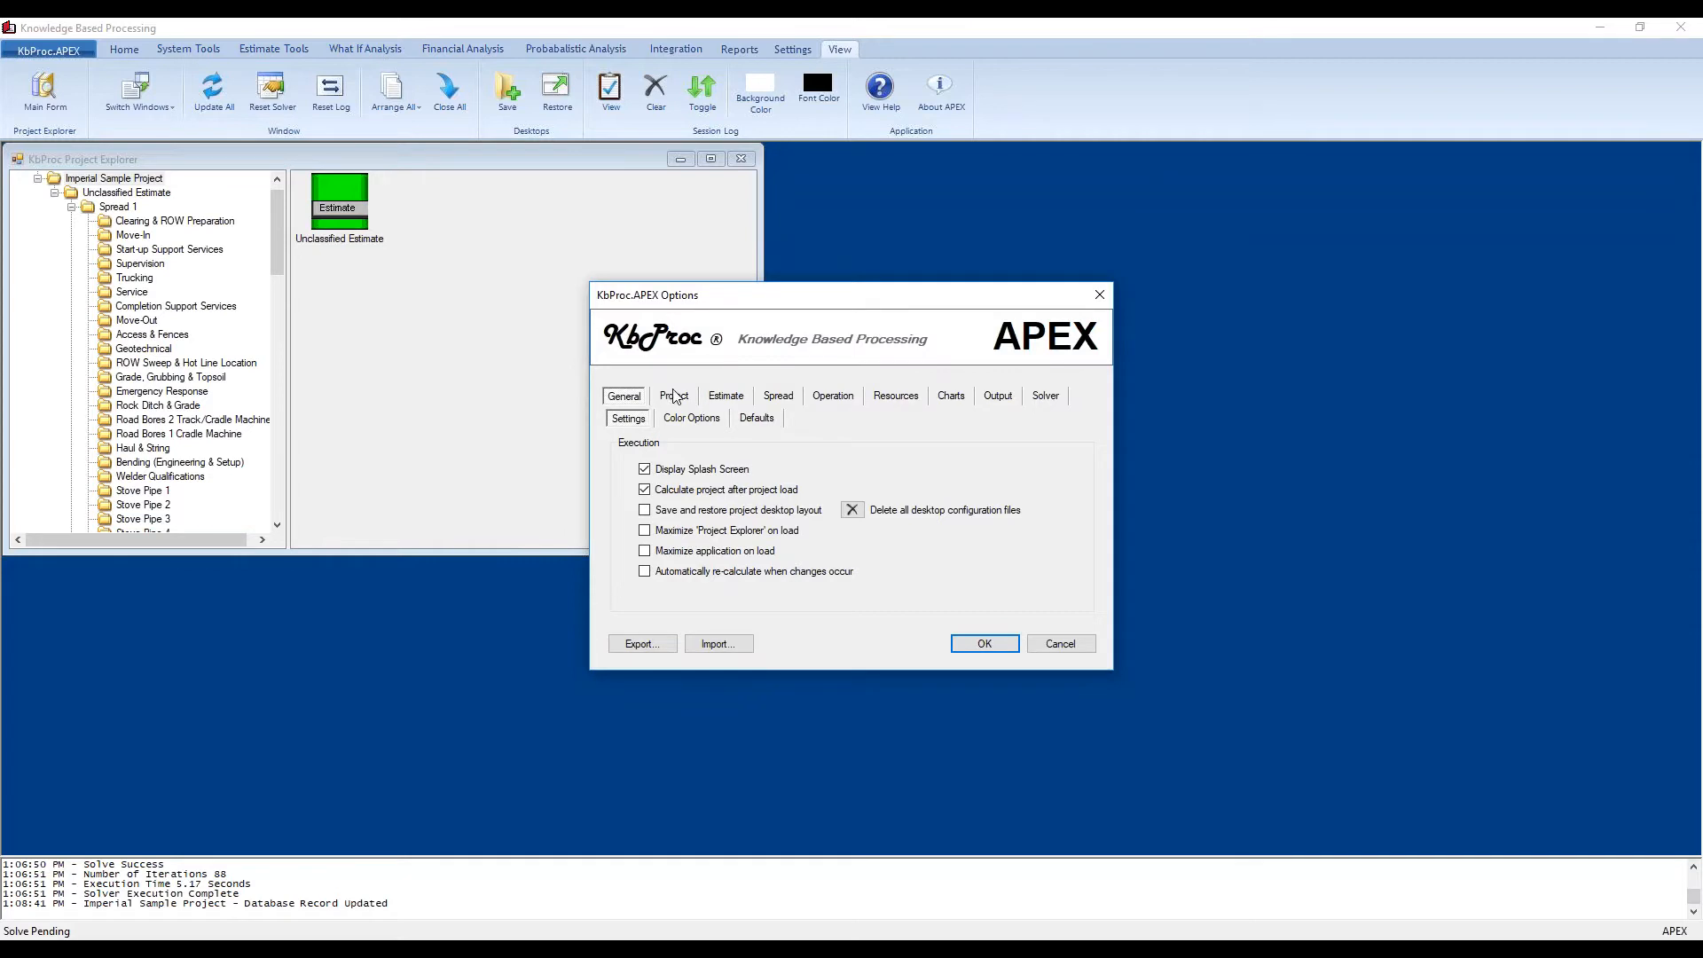
left_click(675, 396)
left_click(725, 397)
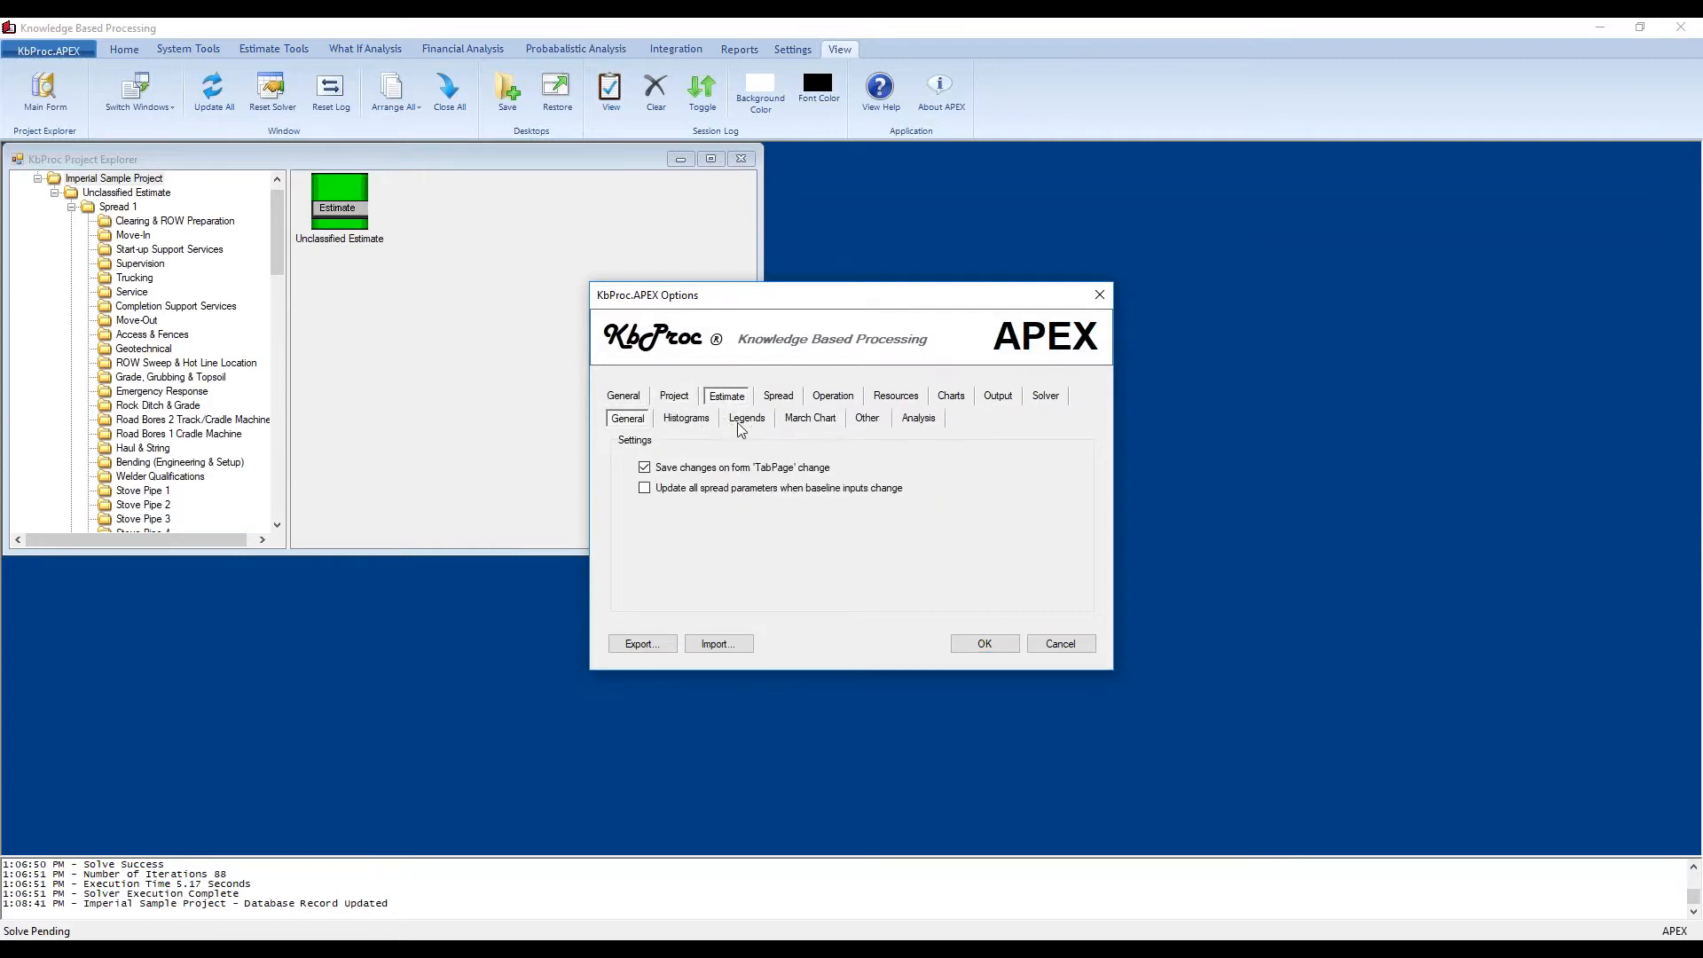
left_click(743, 421)
left_click(781, 396)
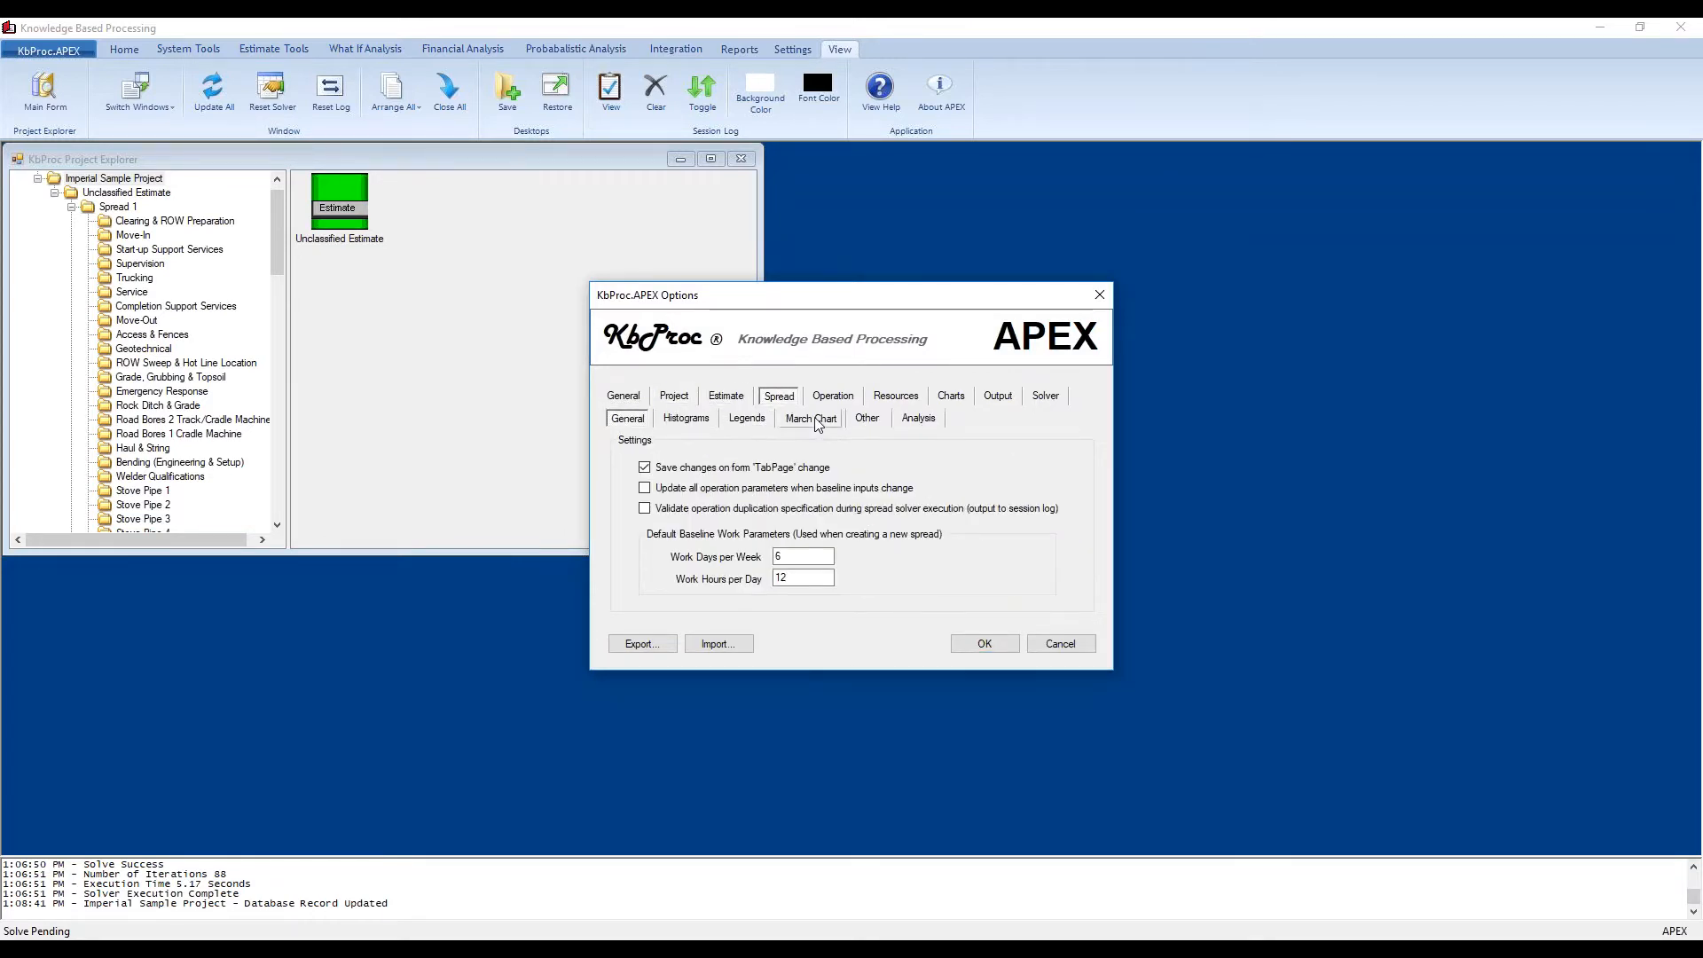
left_click(814, 421)
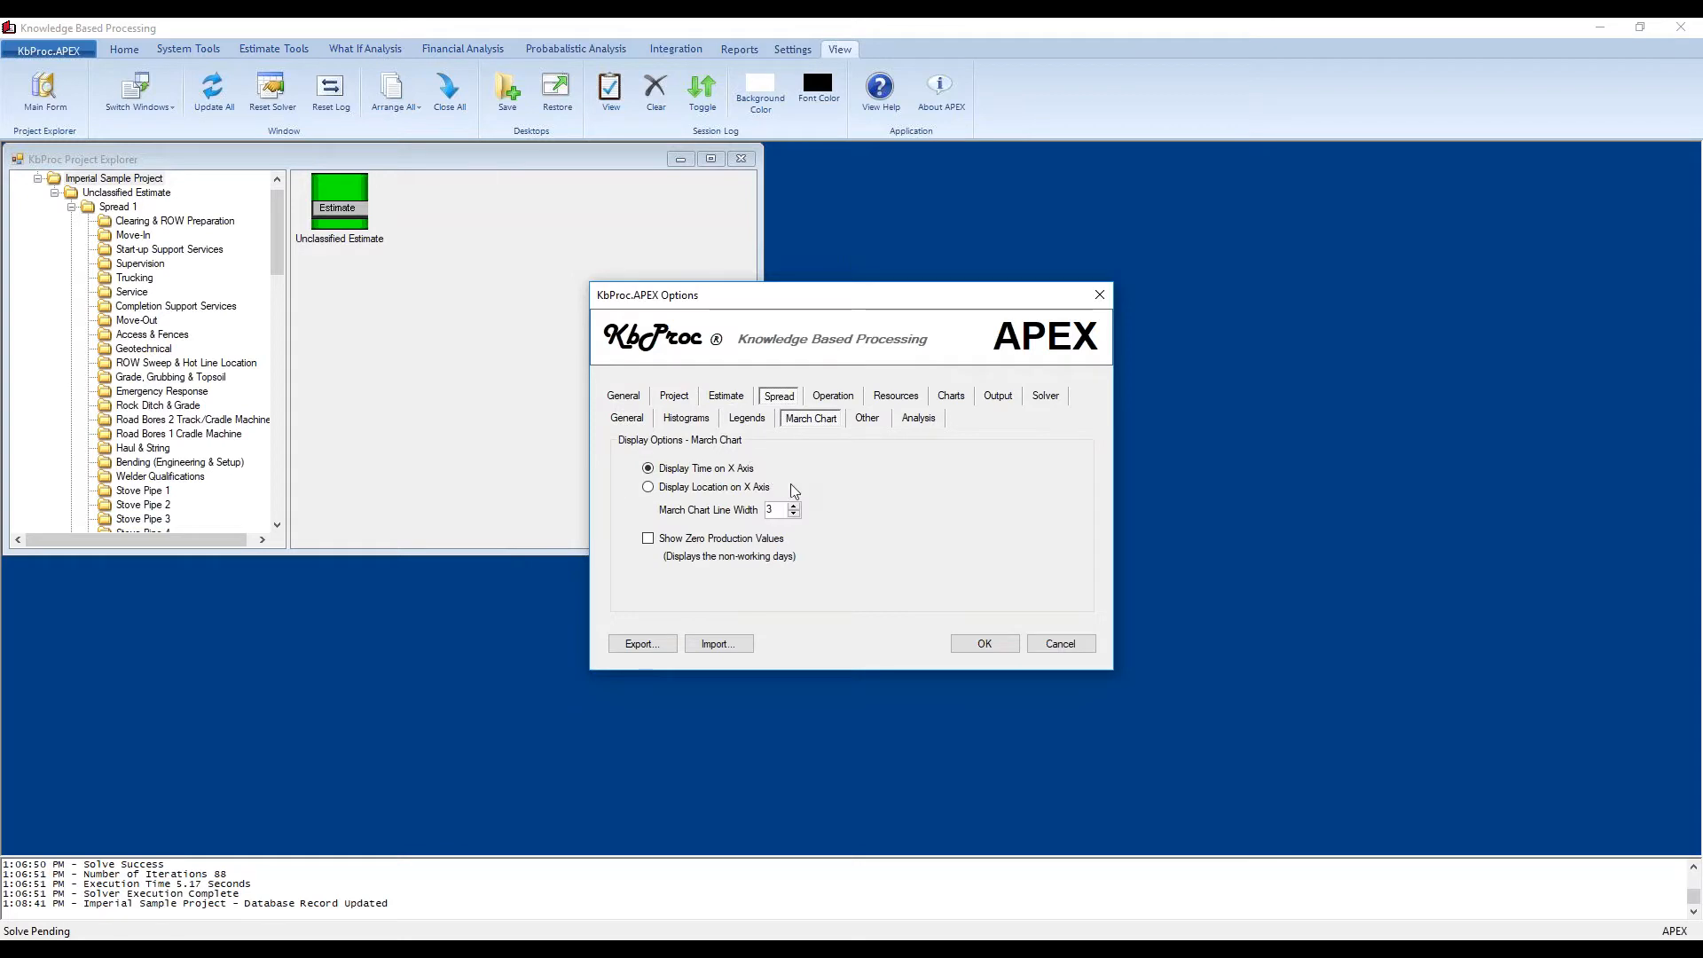
Step: Review the operation, resource loading, linear cost chart and schedule chart options, closing the application options when finished
left_click(845, 397)
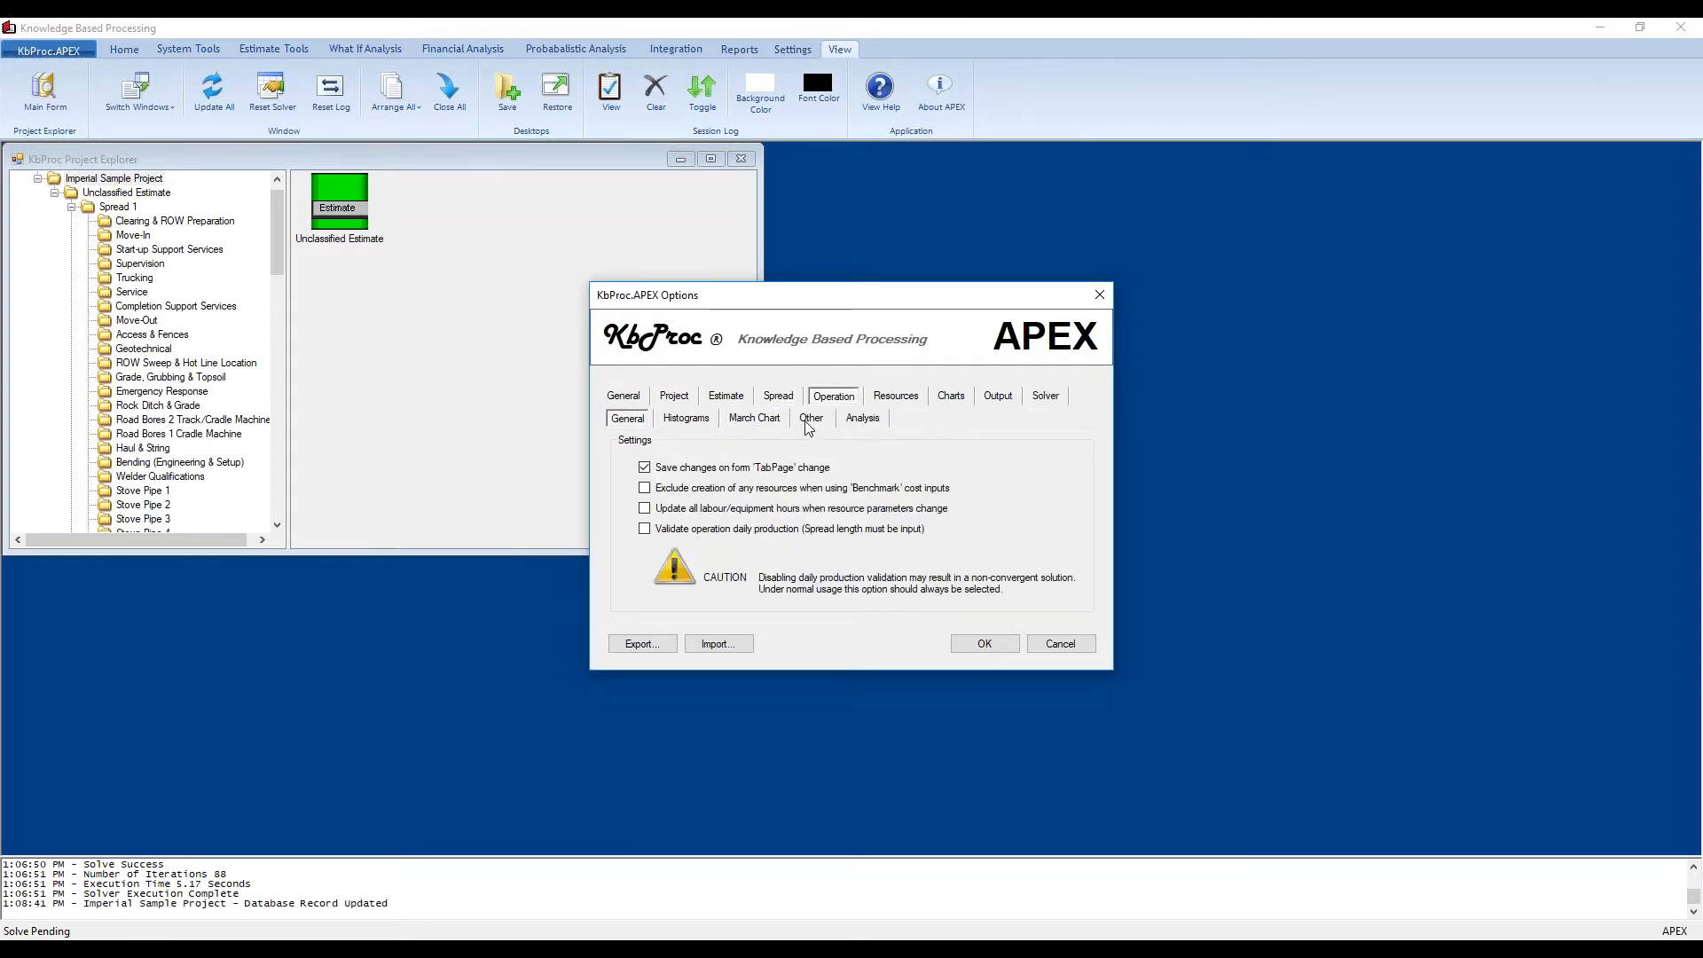
left_click(779, 420)
left_click(913, 400)
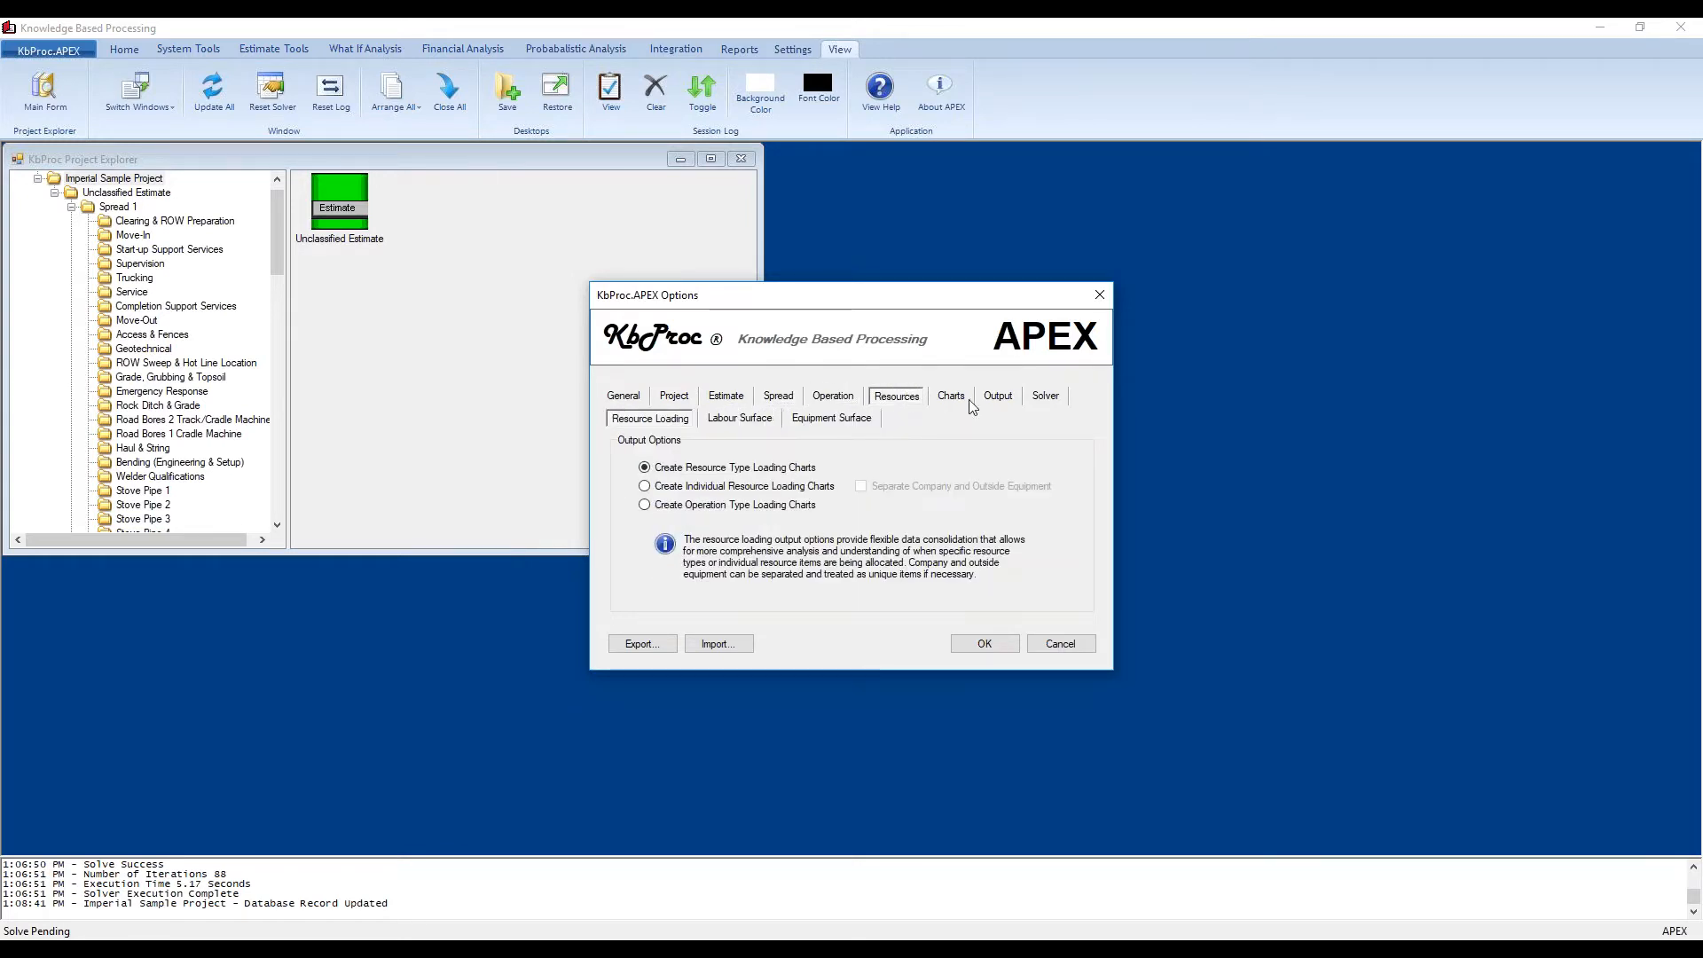
left_click(951, 398)
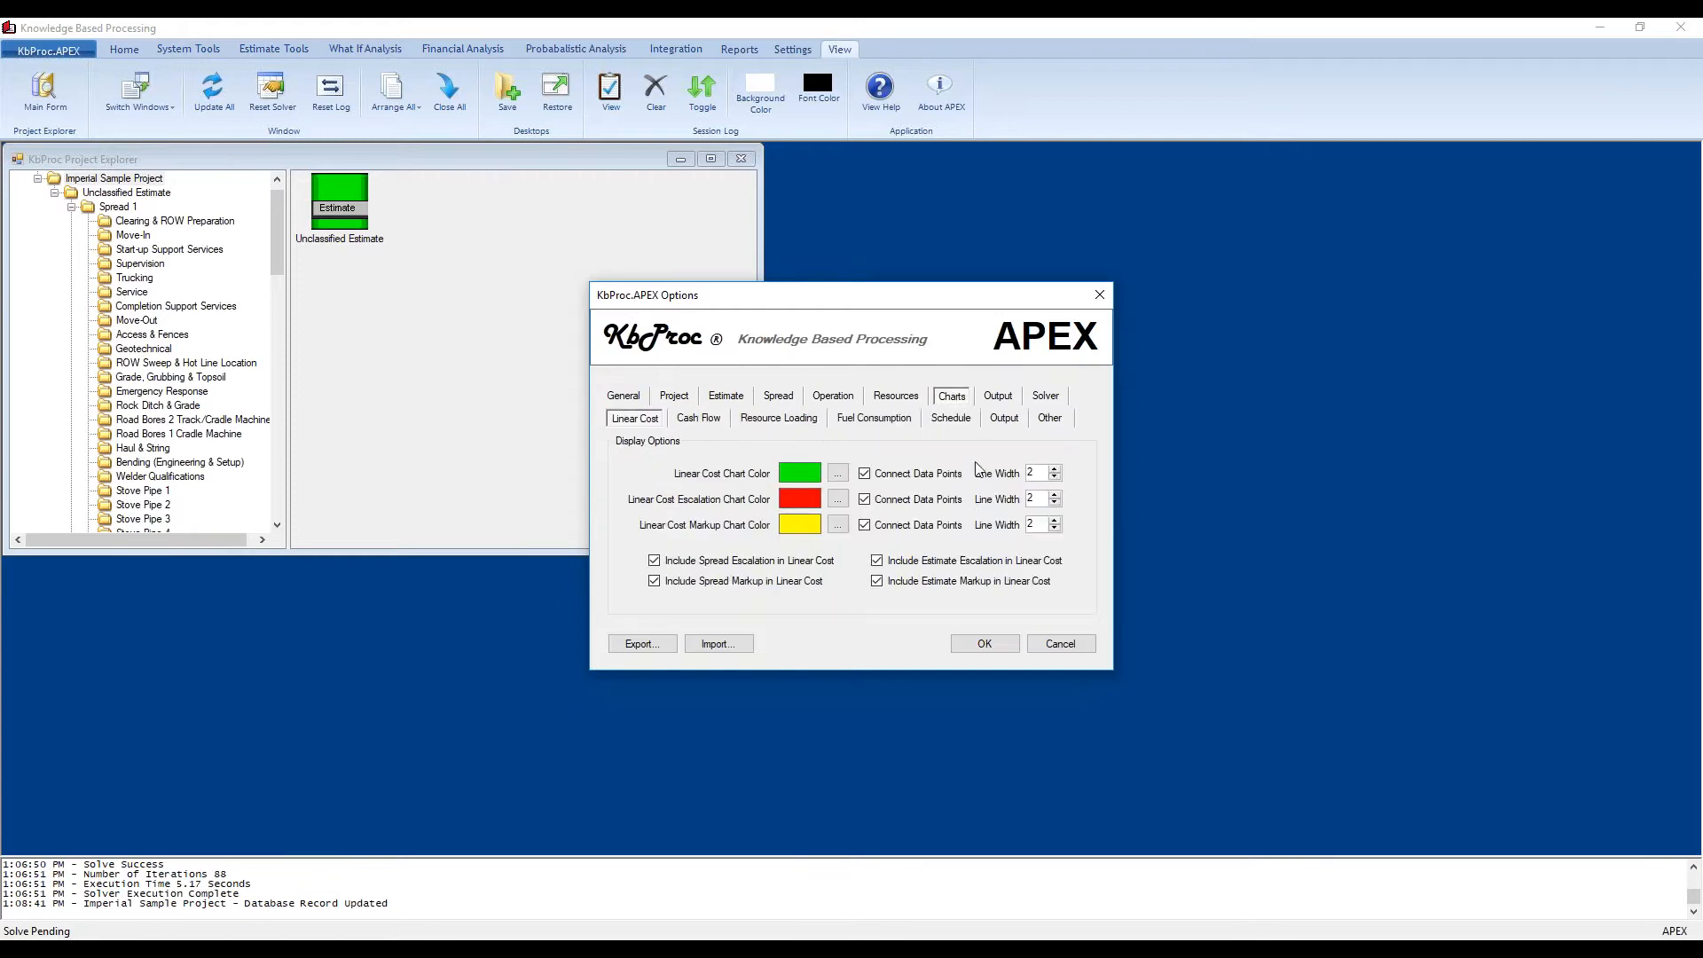
left_click(955, 422)
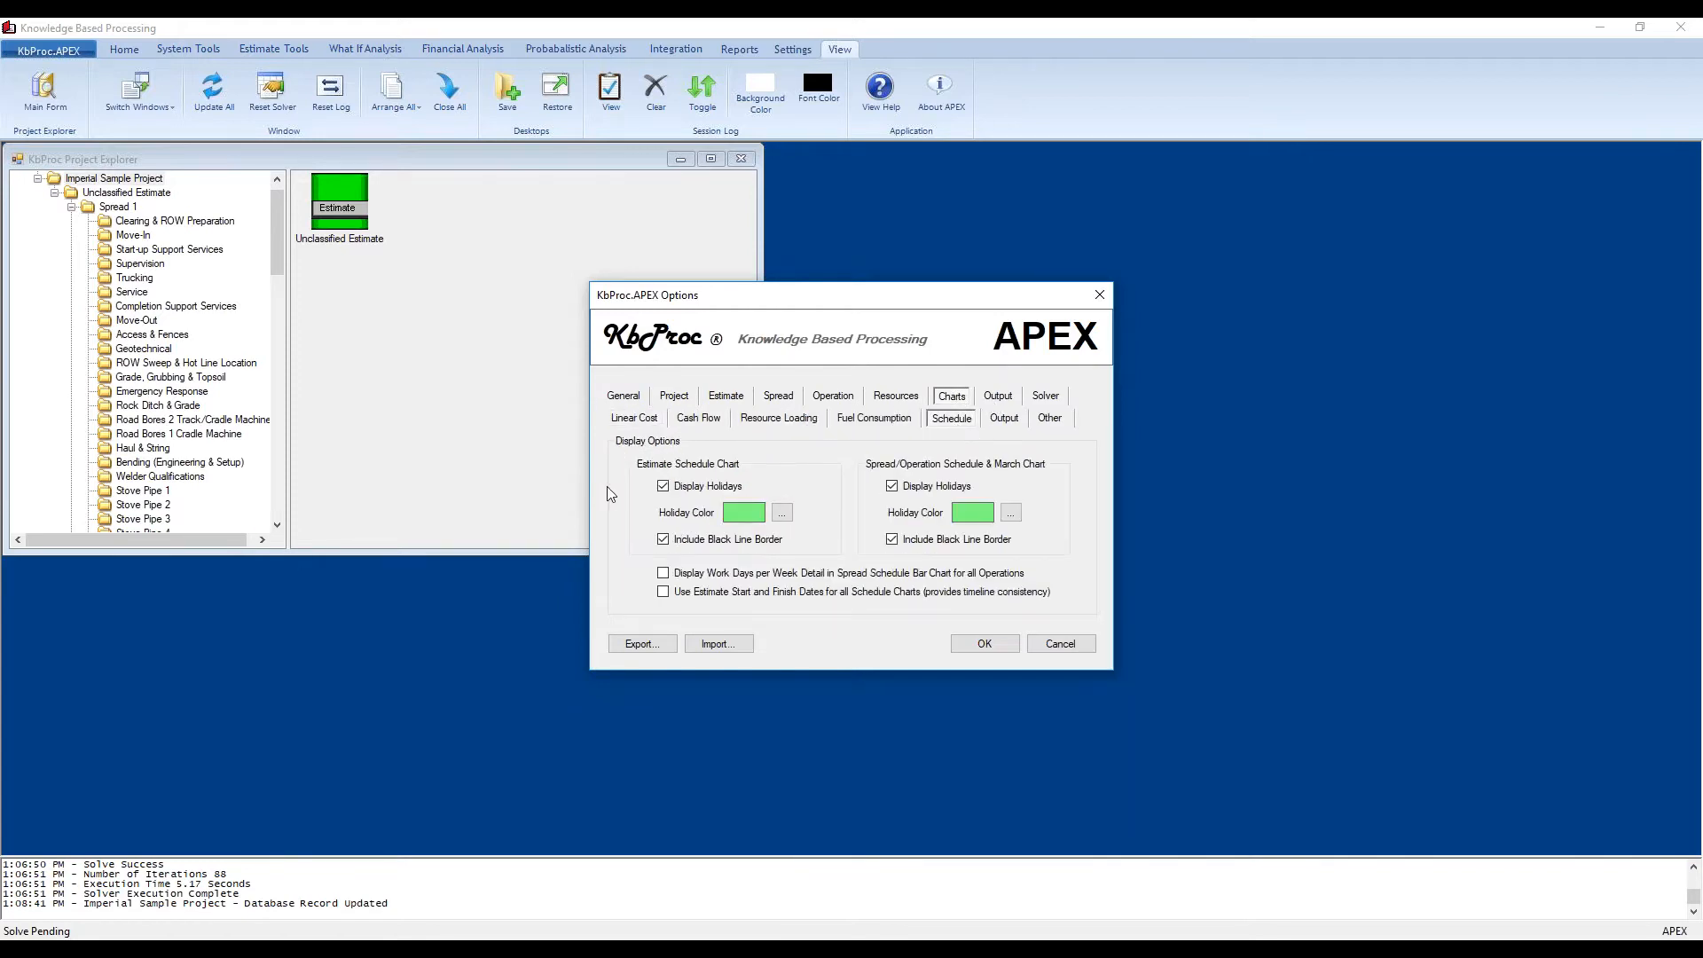
left_click(987, 645)
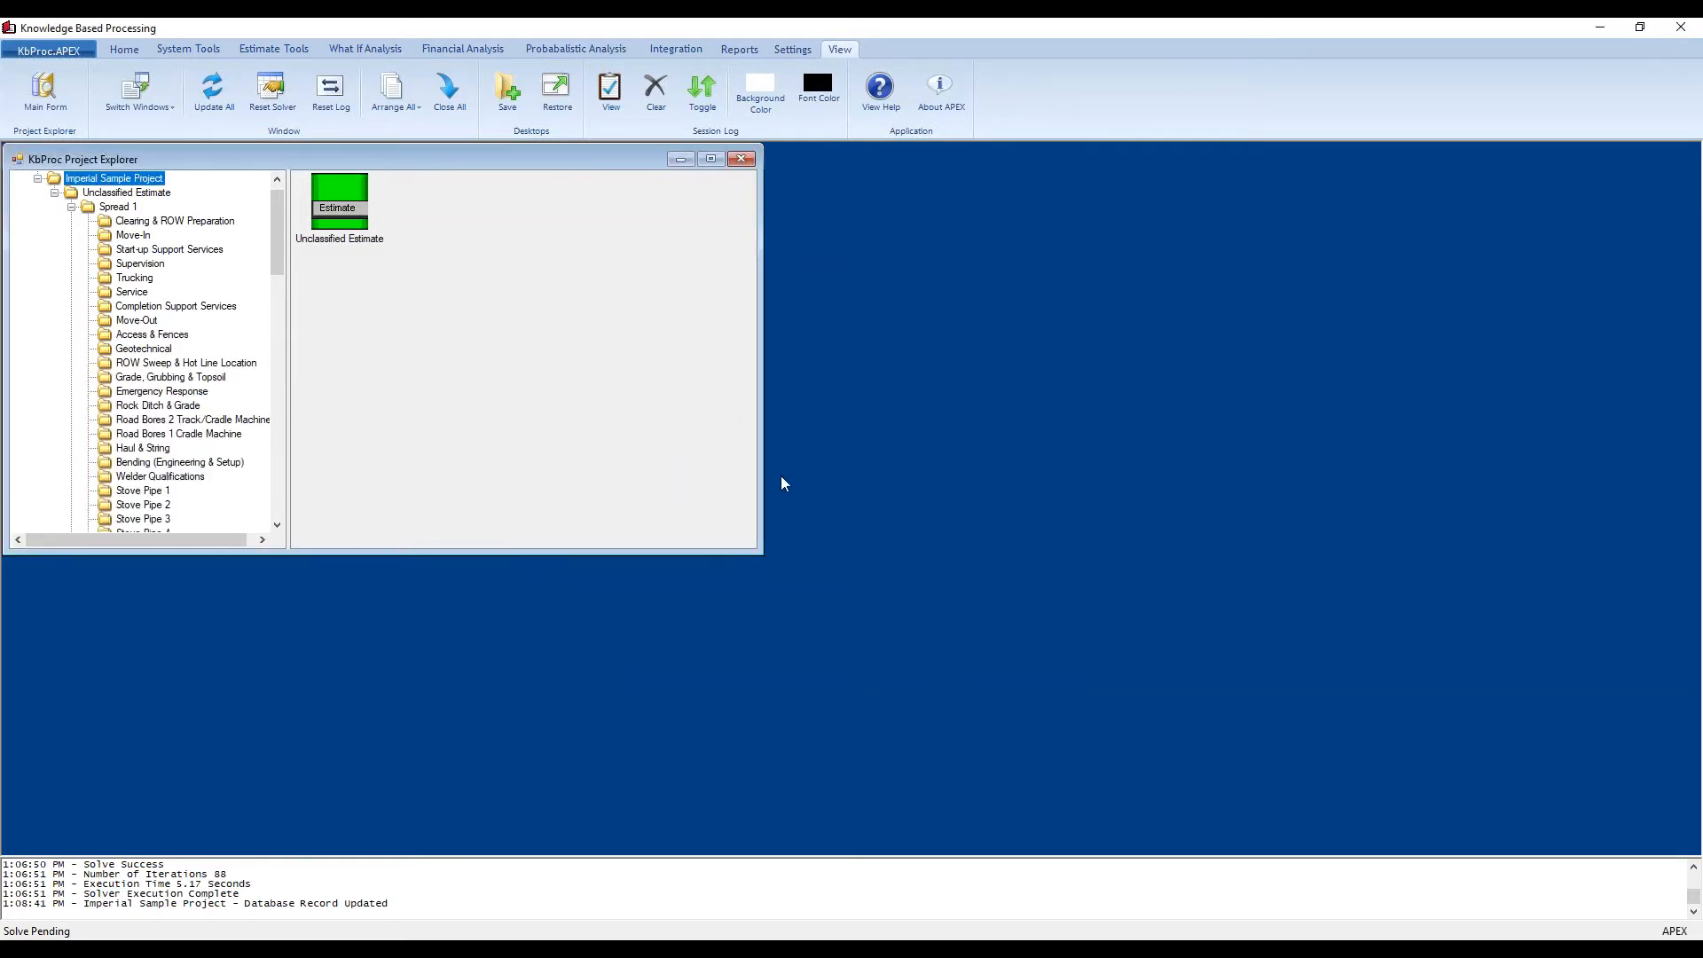
Step: Select the Unclassified Estimate in the project tree and check its spreads, leaving Spread 1's list of operations expanded
left_click(163, 194)
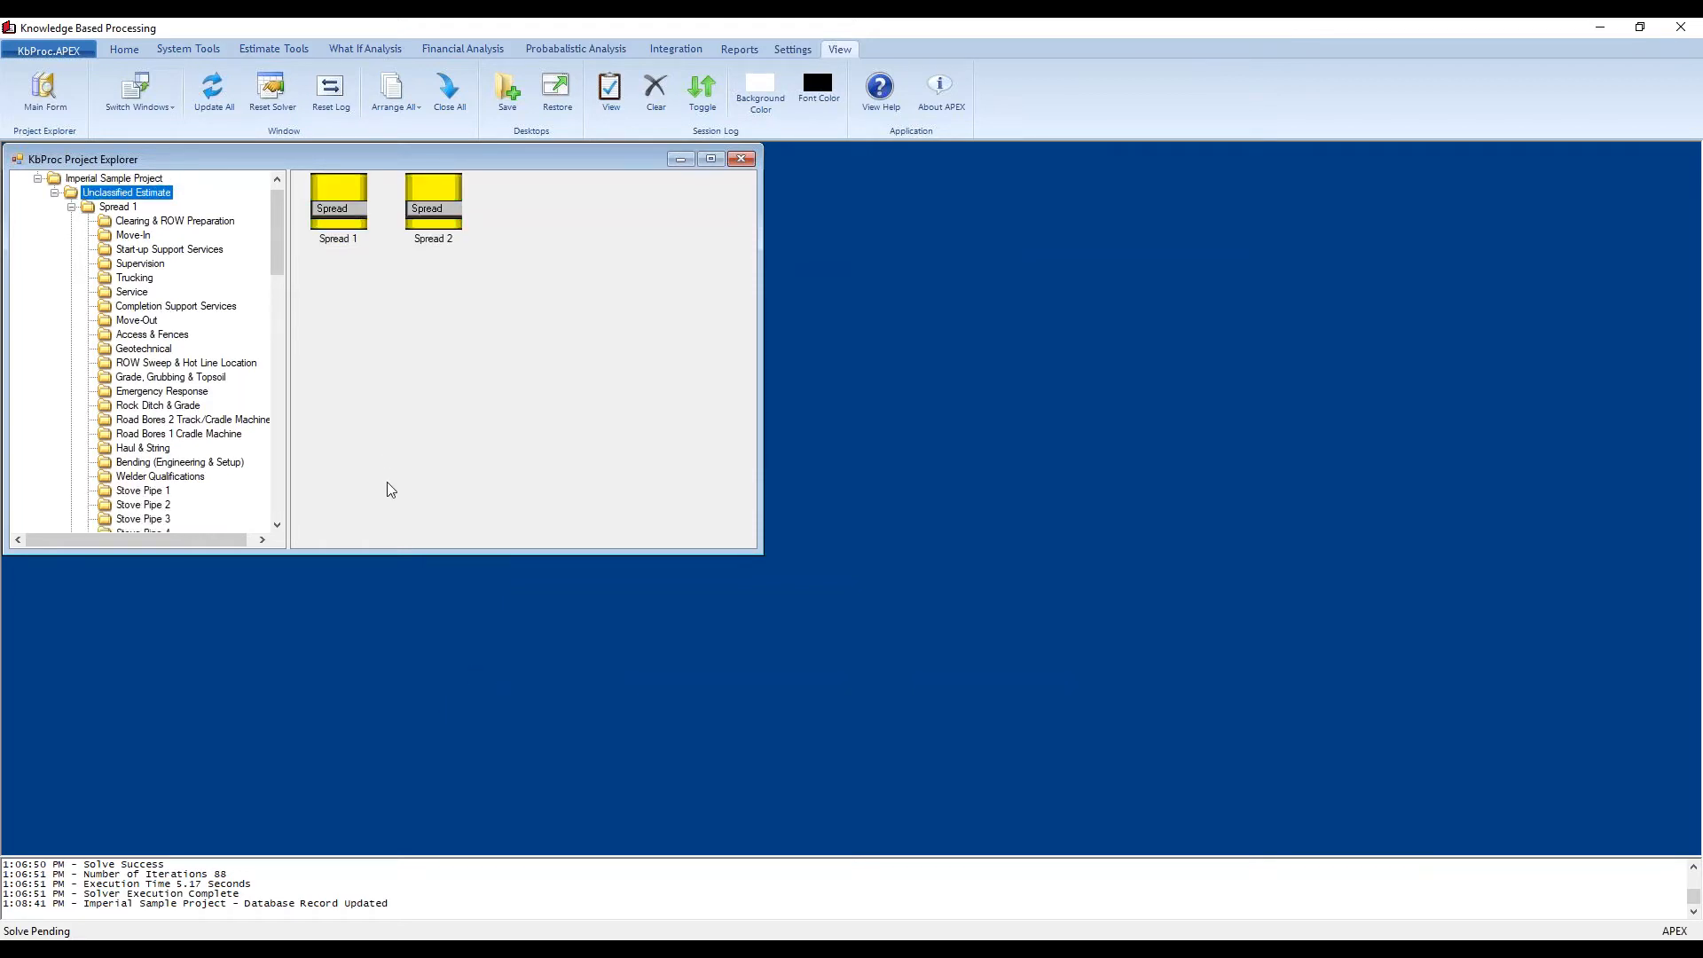
left_click(71, 207)
left_click(71, 221)
left_click(72, 221)
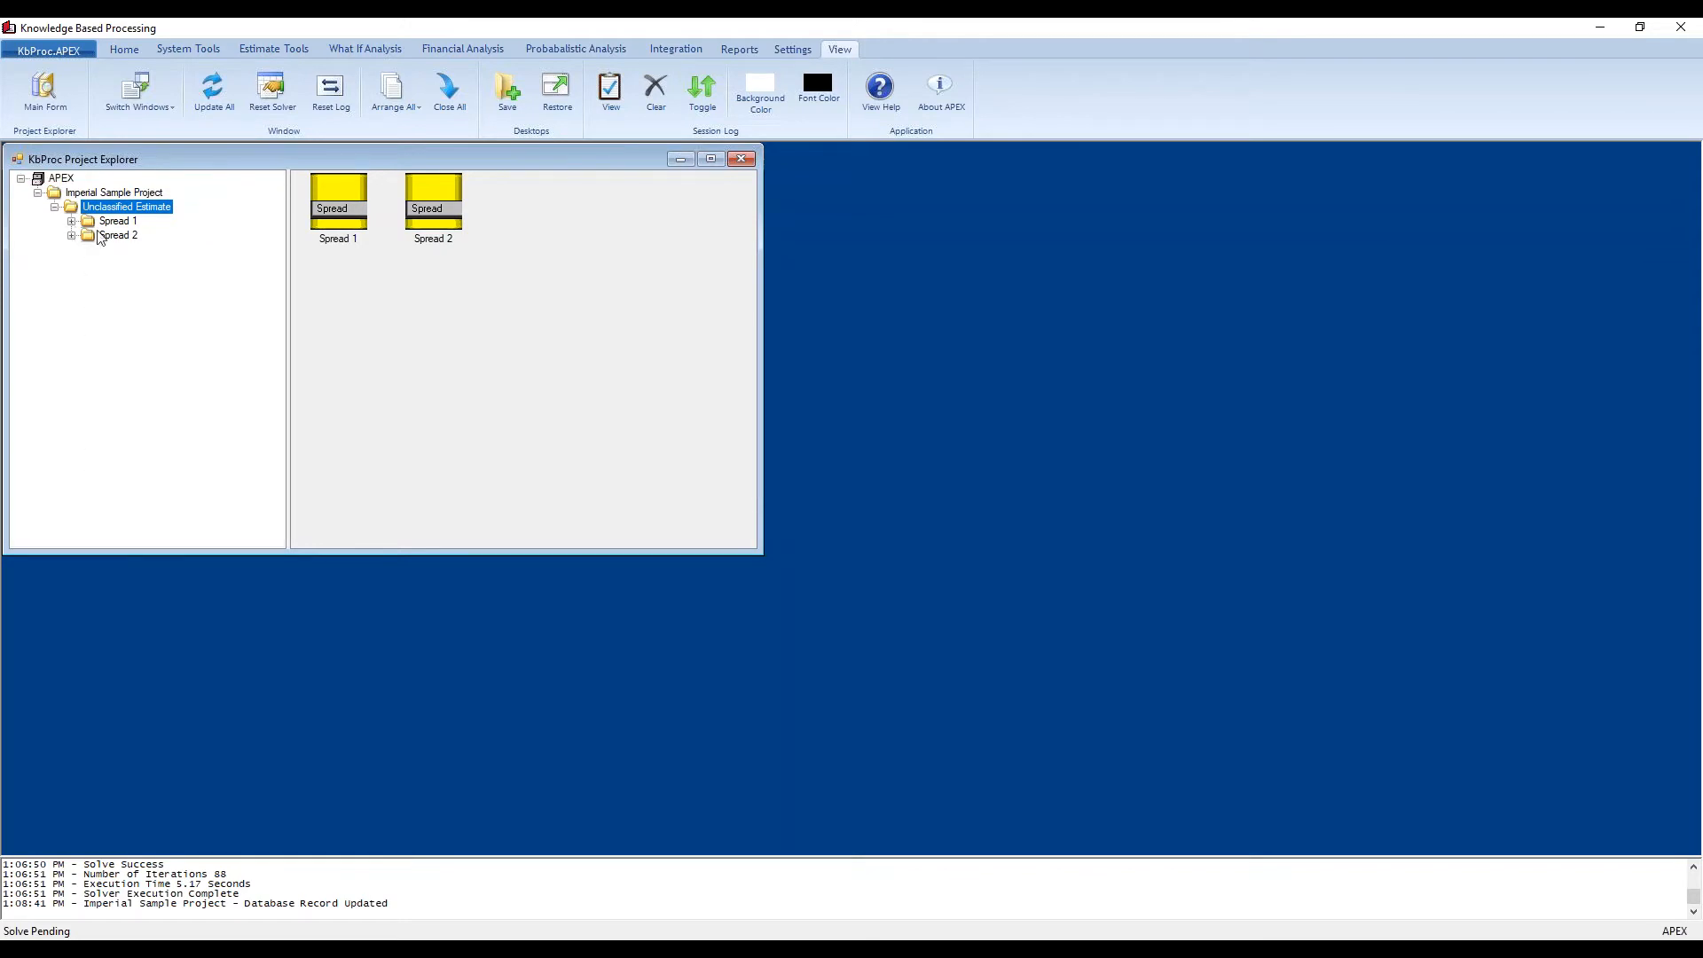
left_click(71, 221)
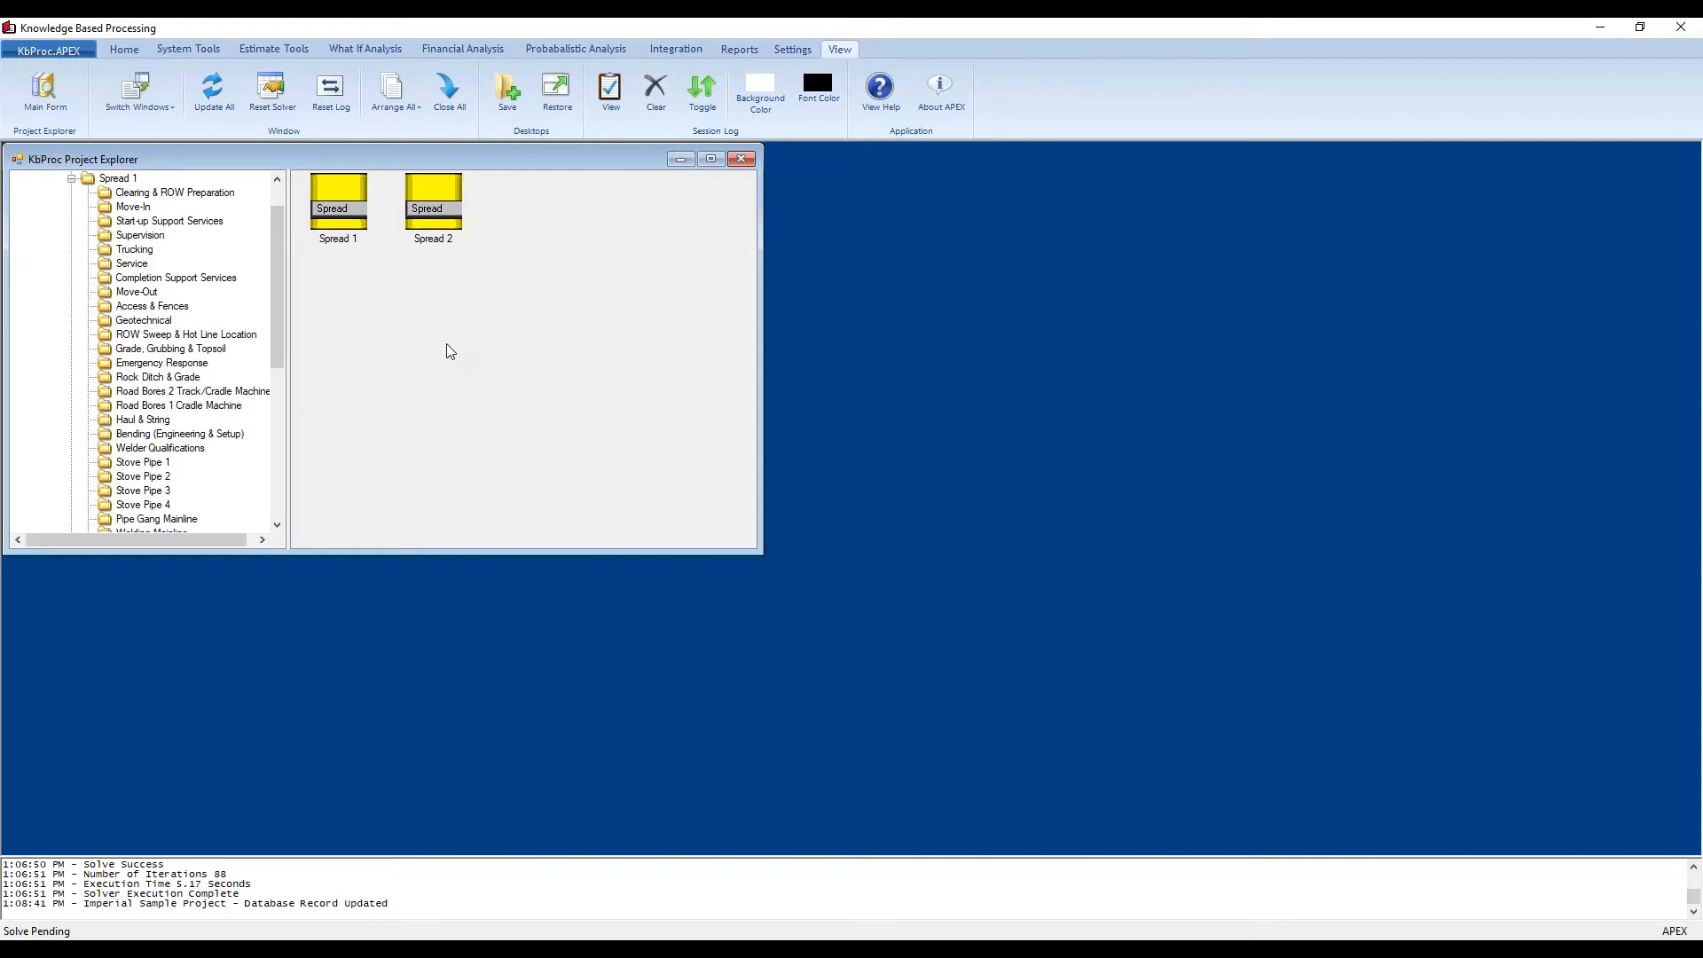
Step: Display the Unclassified Estimate's Cost Summary chart and solve the estimate to calculate it
right_click(504, 310)
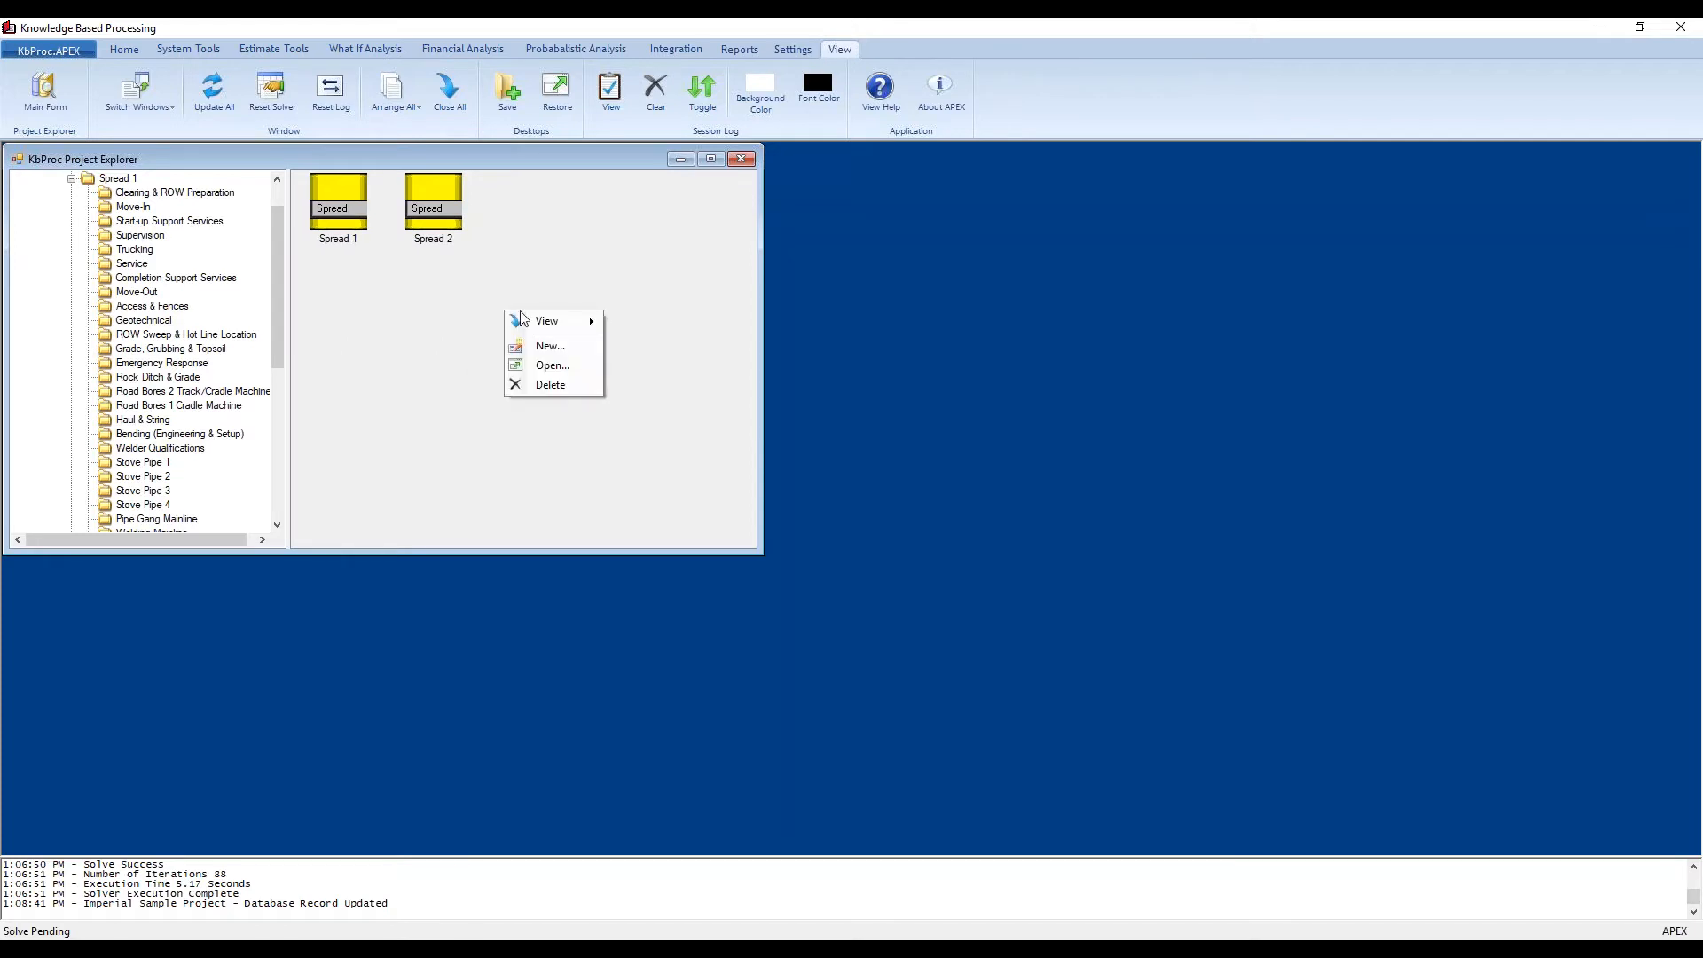
mouse_move(567, 333)
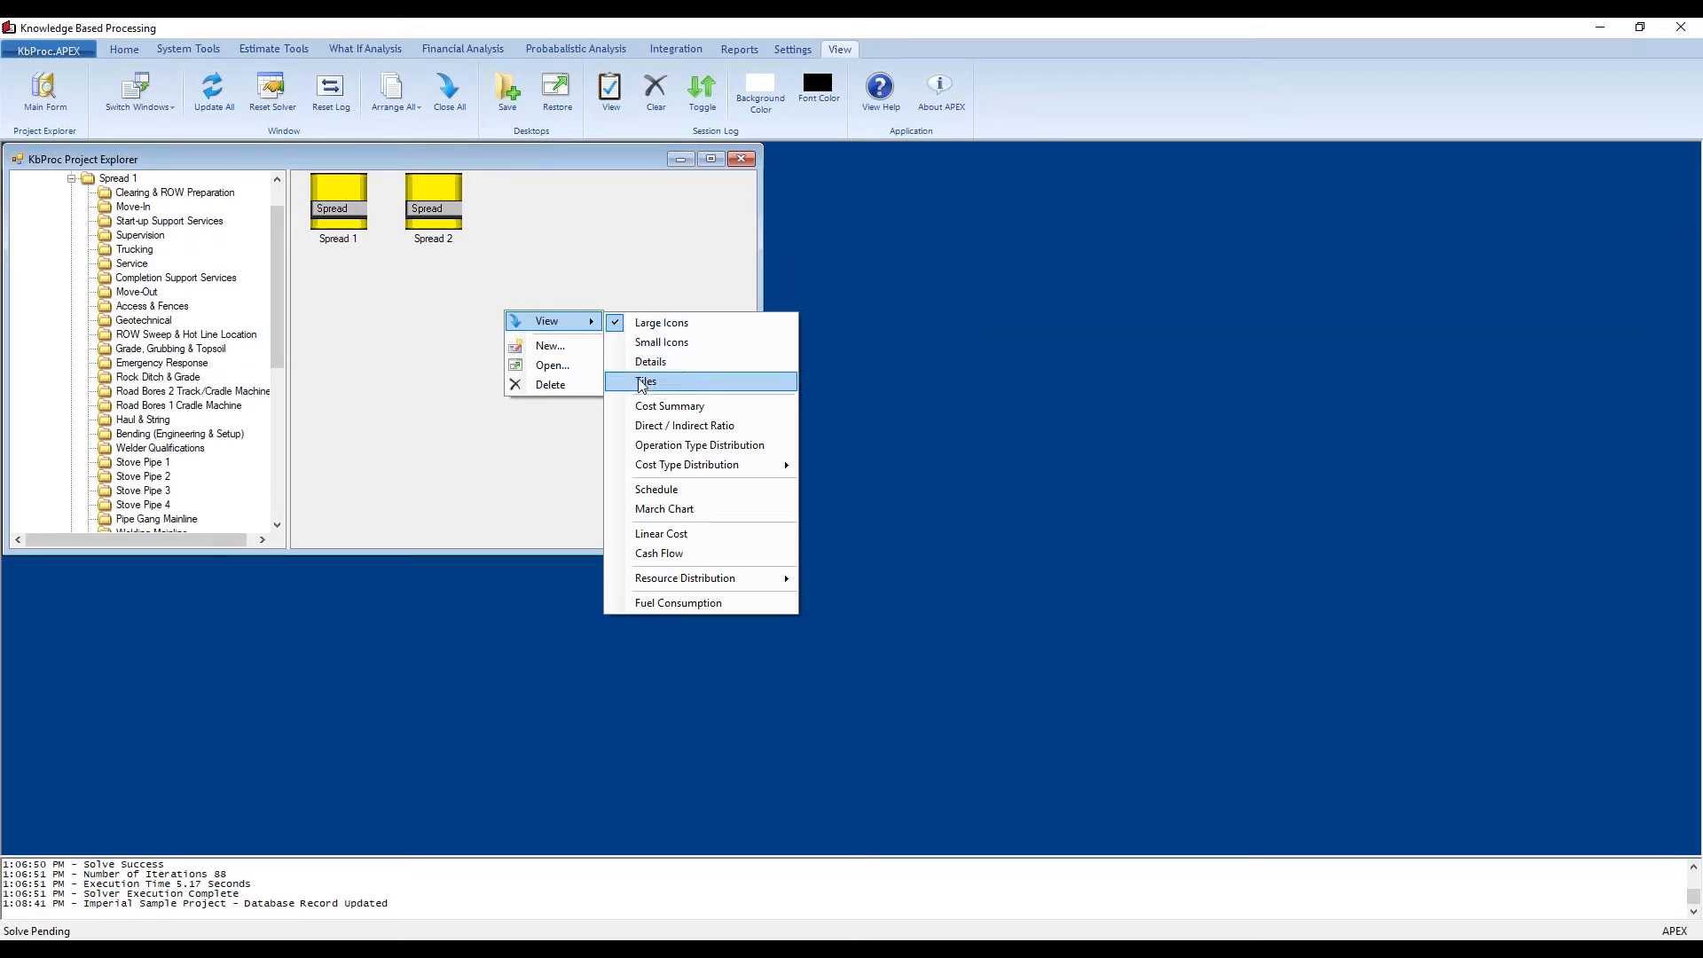
left_click(675, 406)
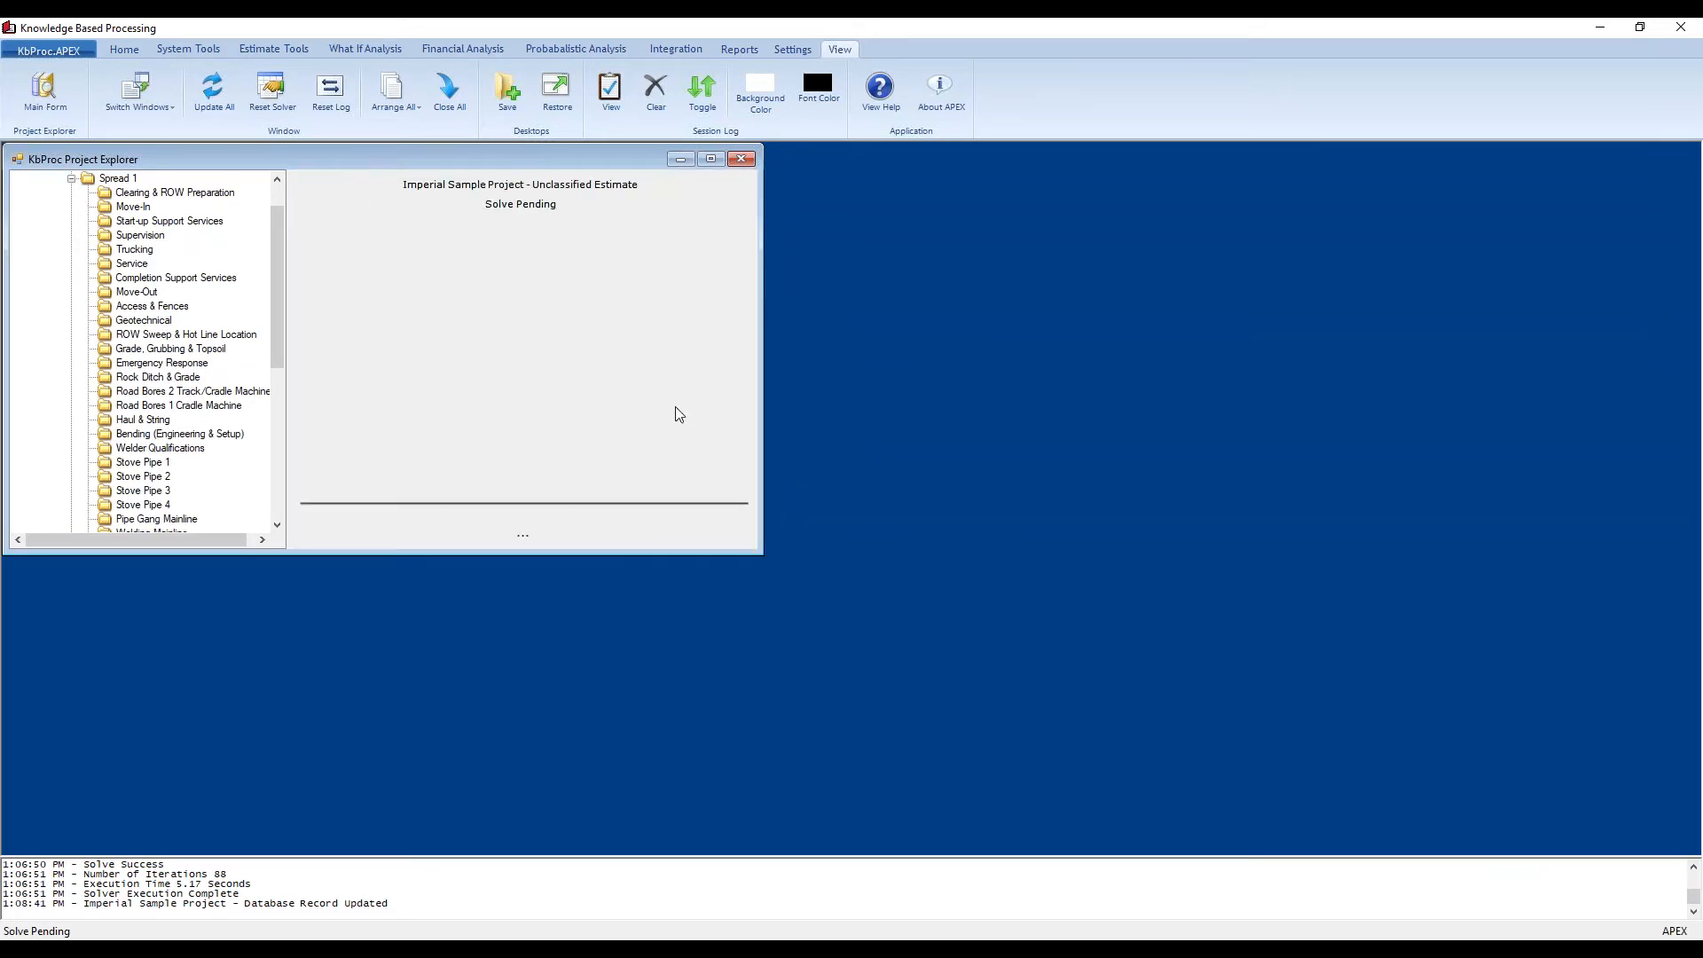
right_click(847, 417)
left_click(850, 429)
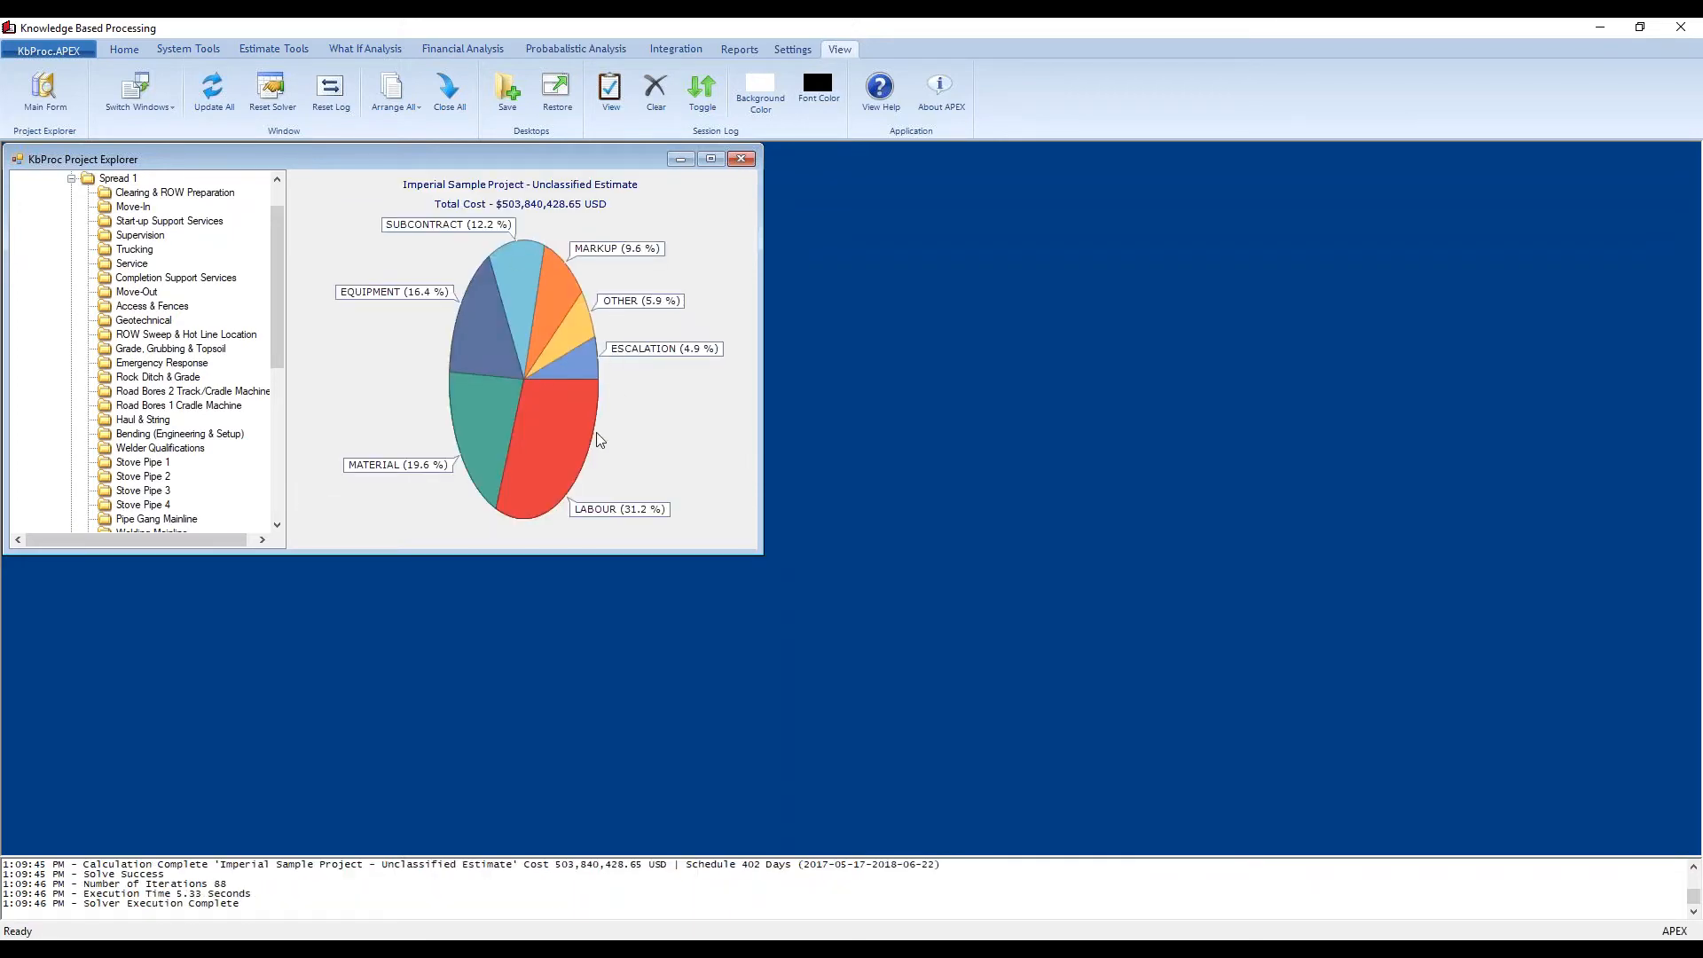
Step: View the Operation Type Distribution chart for the Unclassified Estimate
right_click(684, 433)
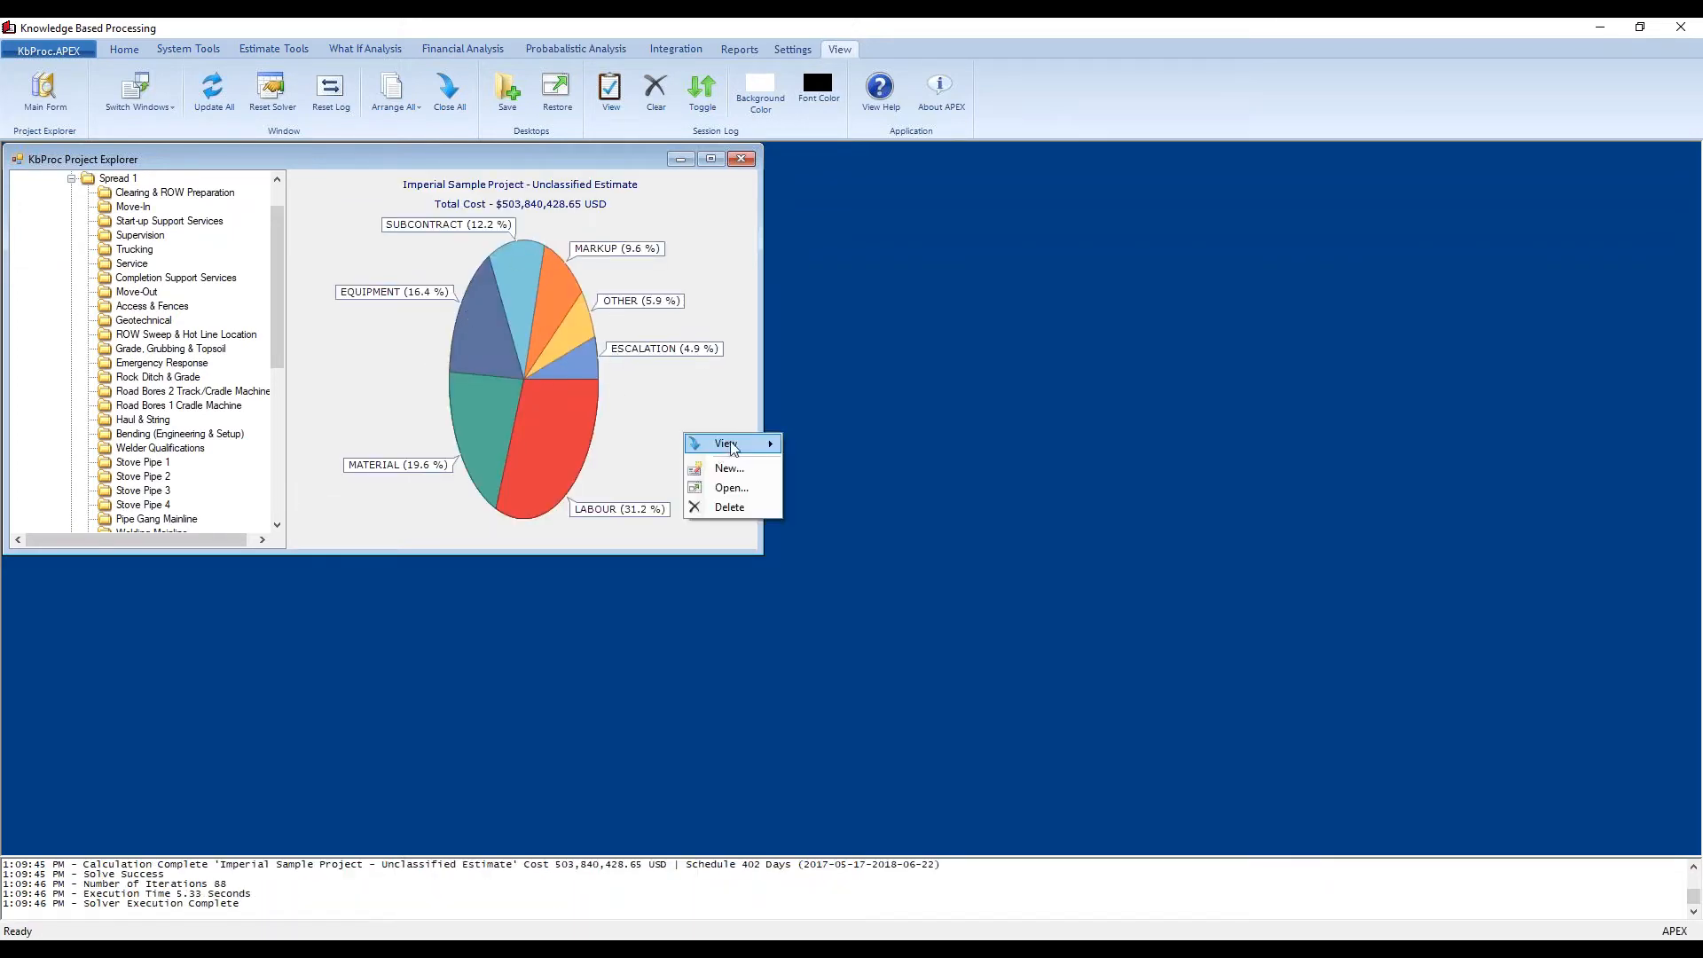
mouse_move(732, 444)
left_click(878, 566)
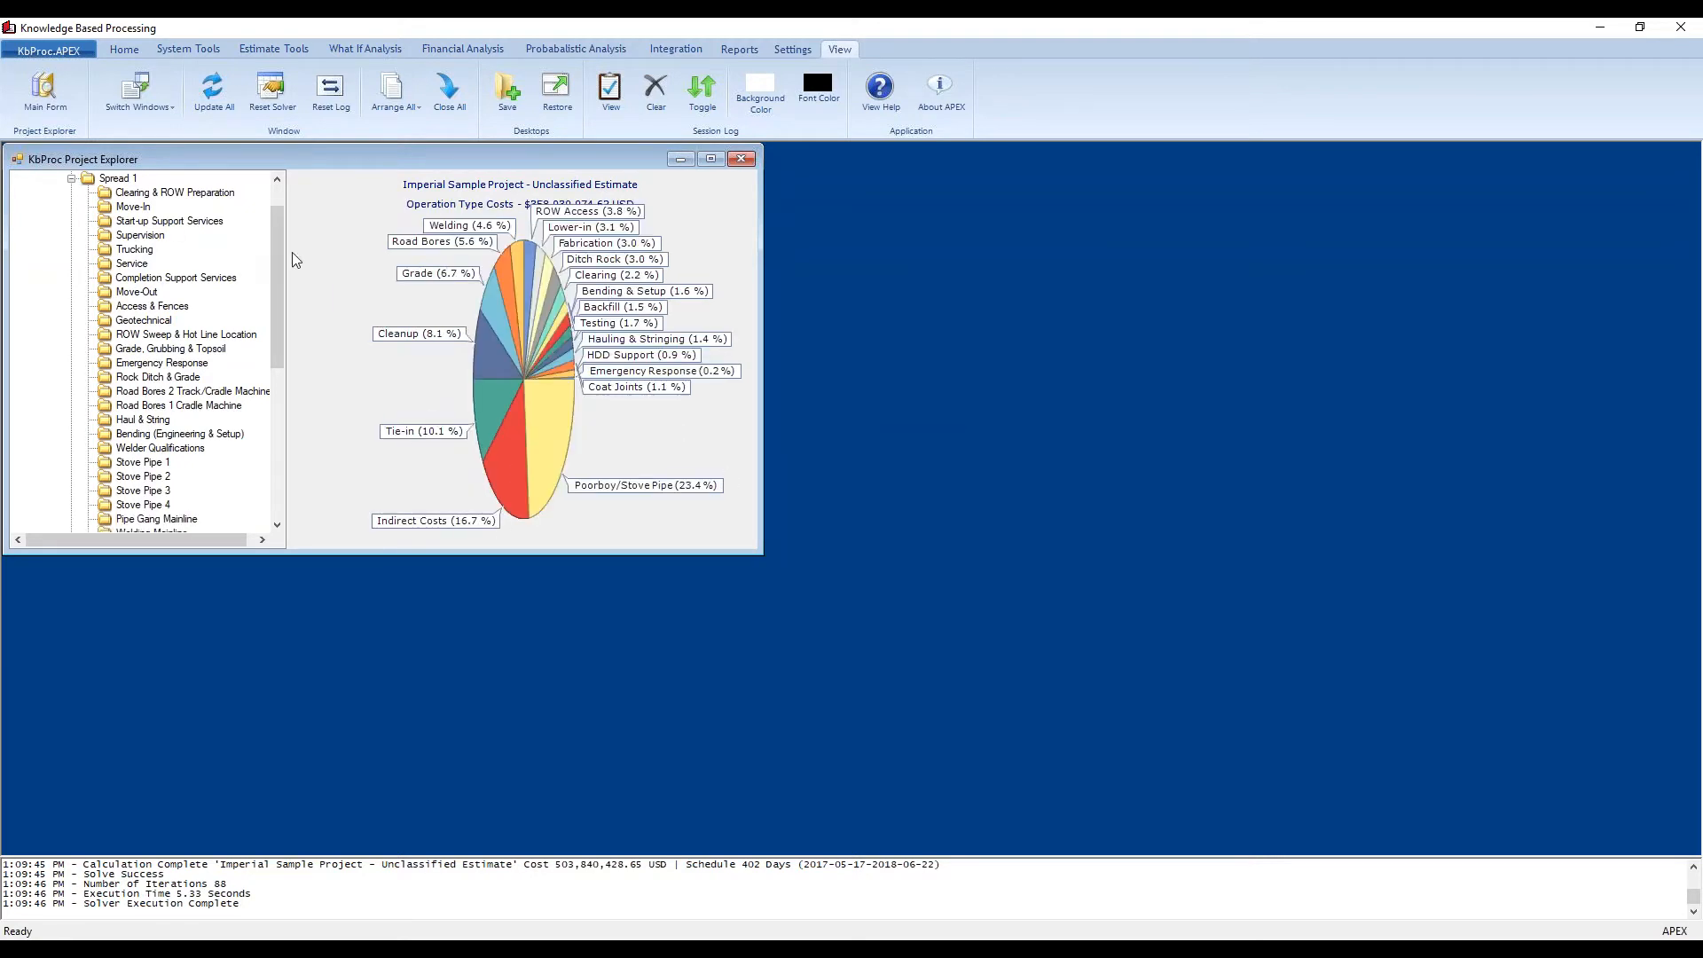
scroll(274, 253, "up", 1)
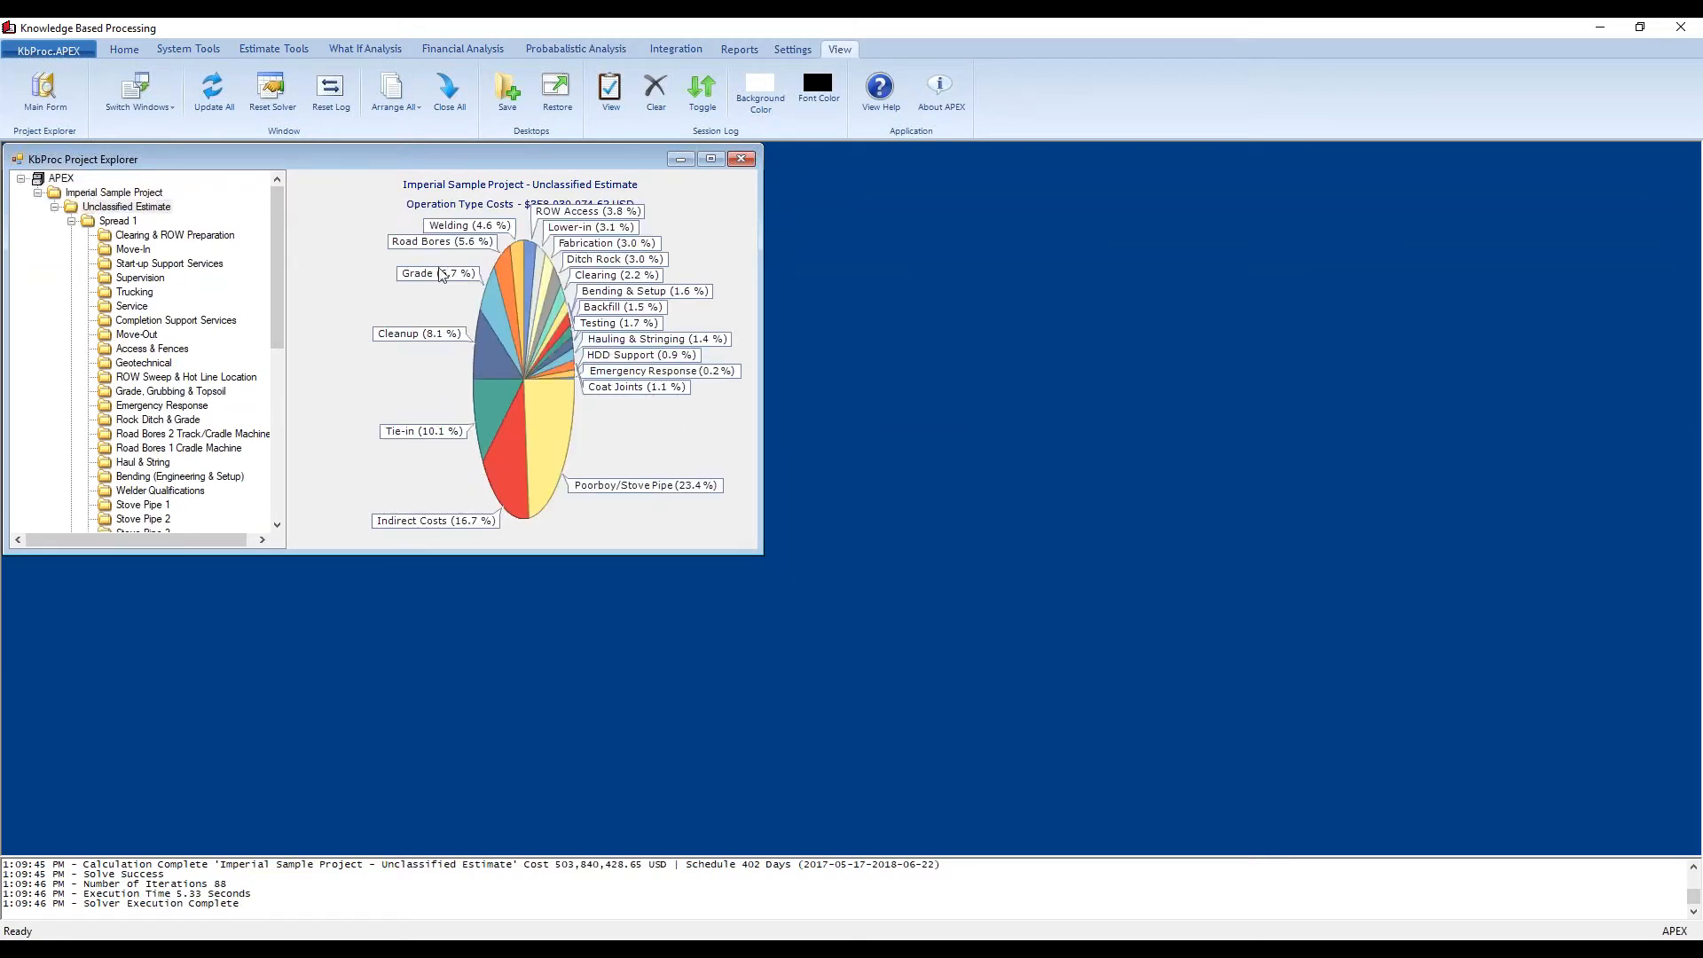
Step: Return the explorer to the Large Icons view and look through Spread 1's operations, ending with the Unclassified Estimate selected
right_click(379, 250)
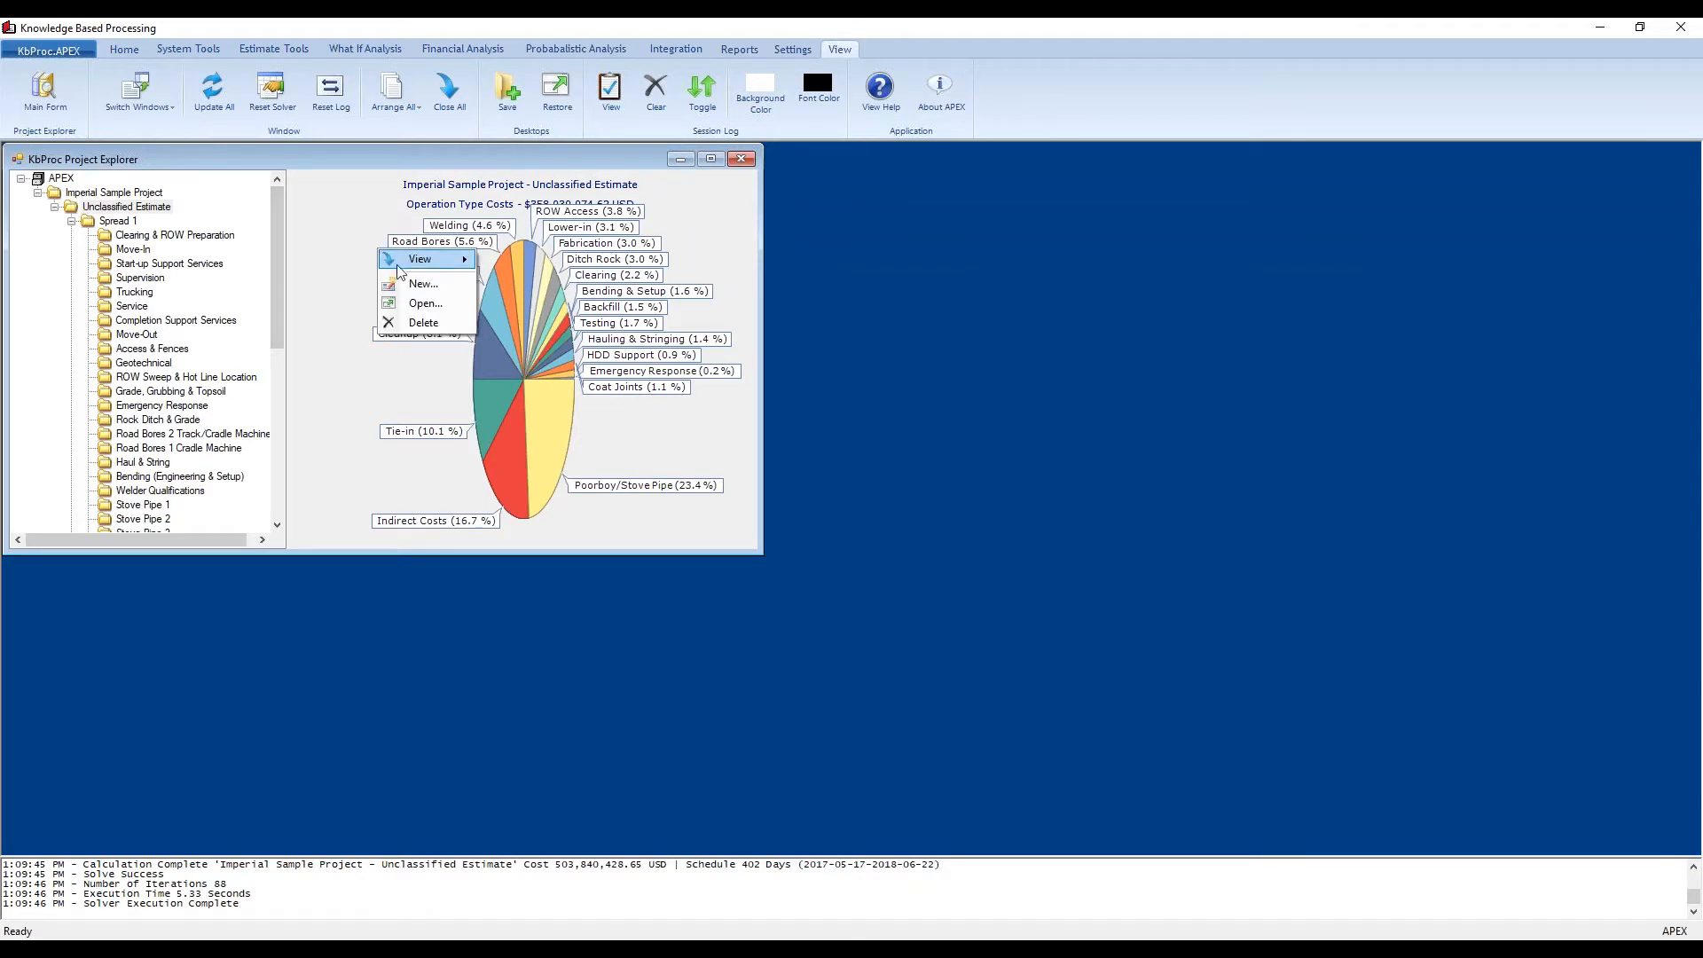
mouse_move(427, 263)
left_click(514, 259)
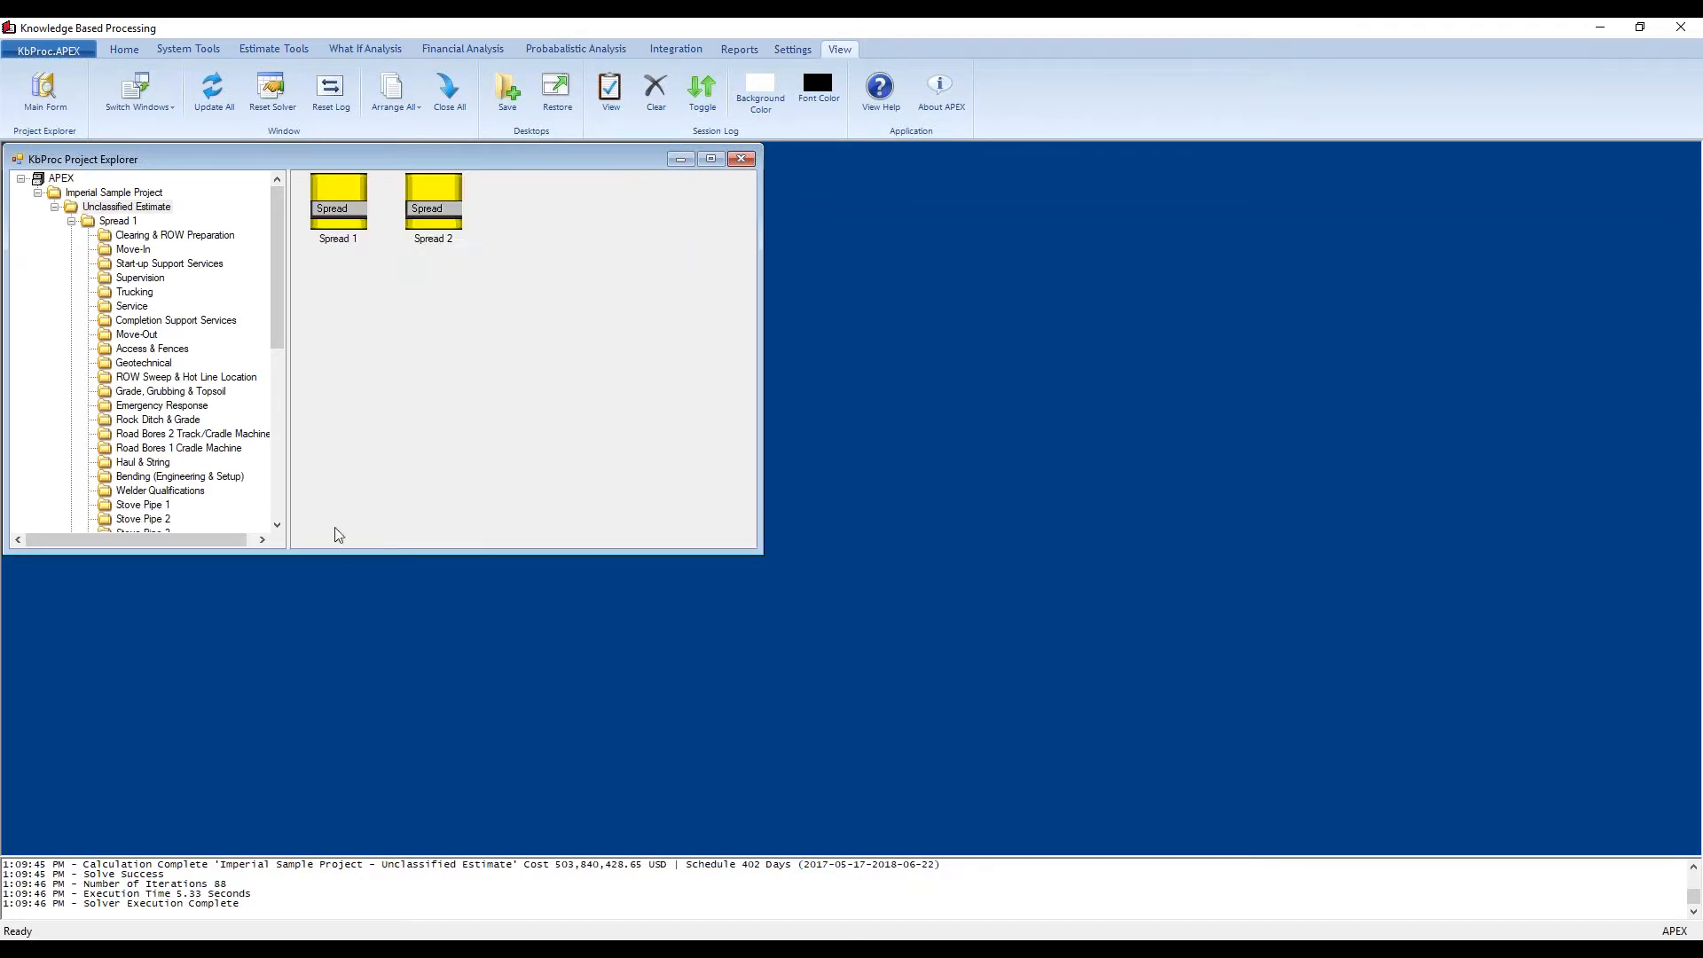
left_click(132, 222)
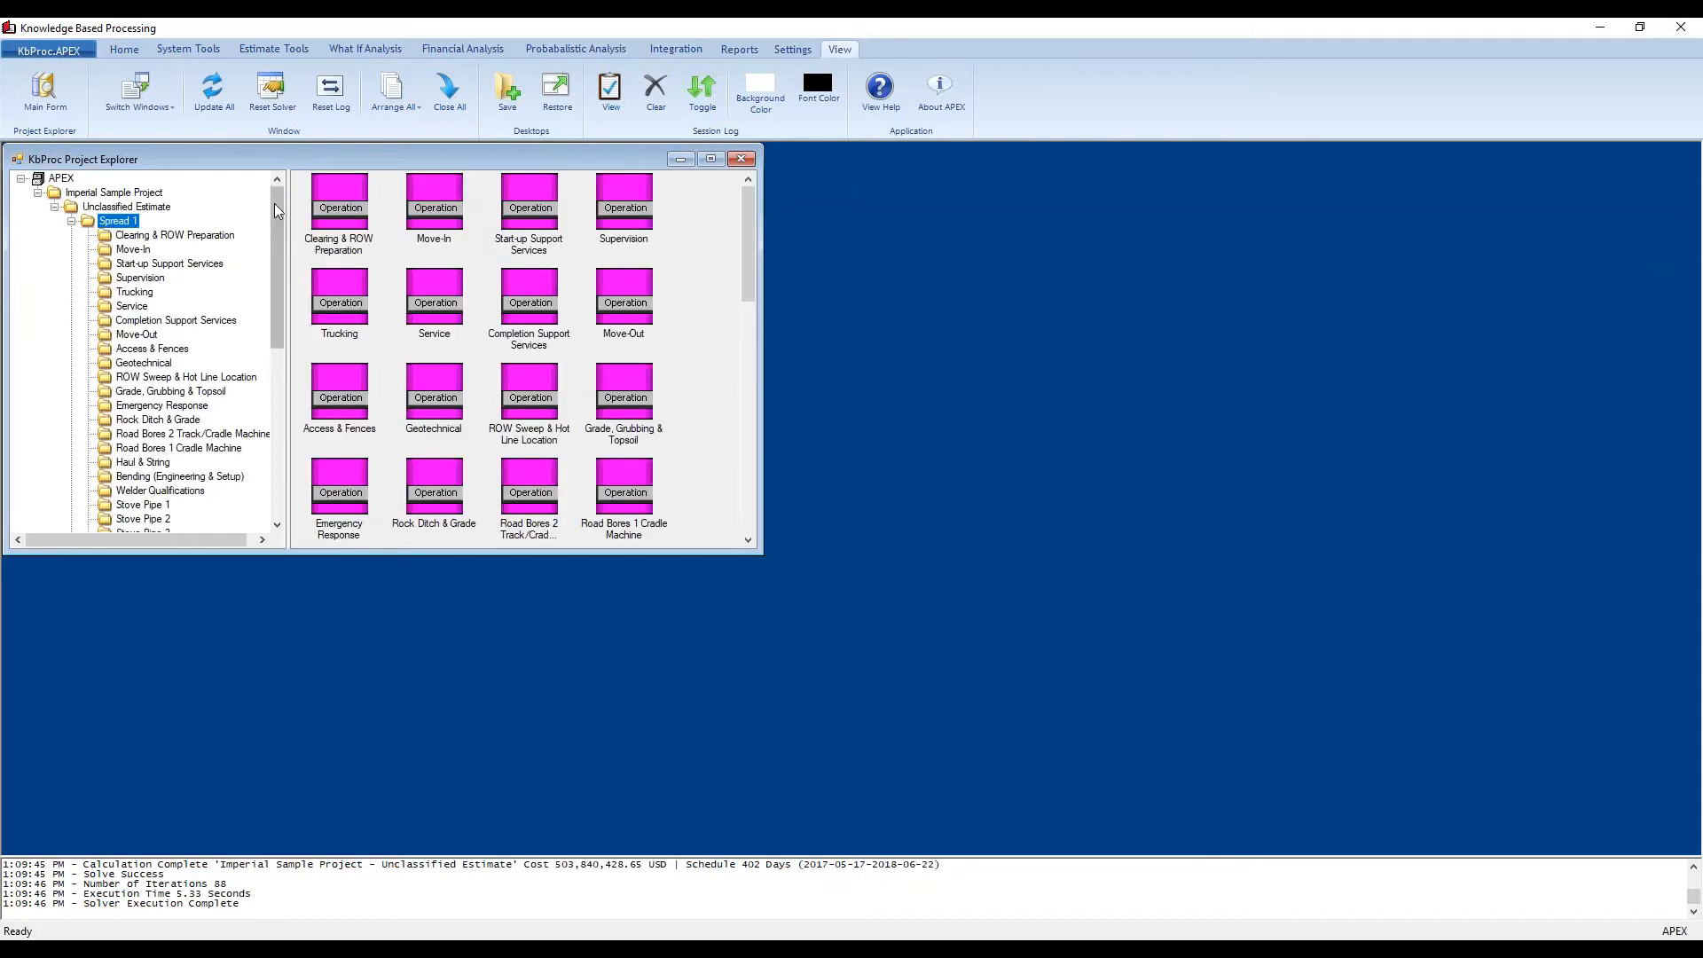
left_click(156, 209)
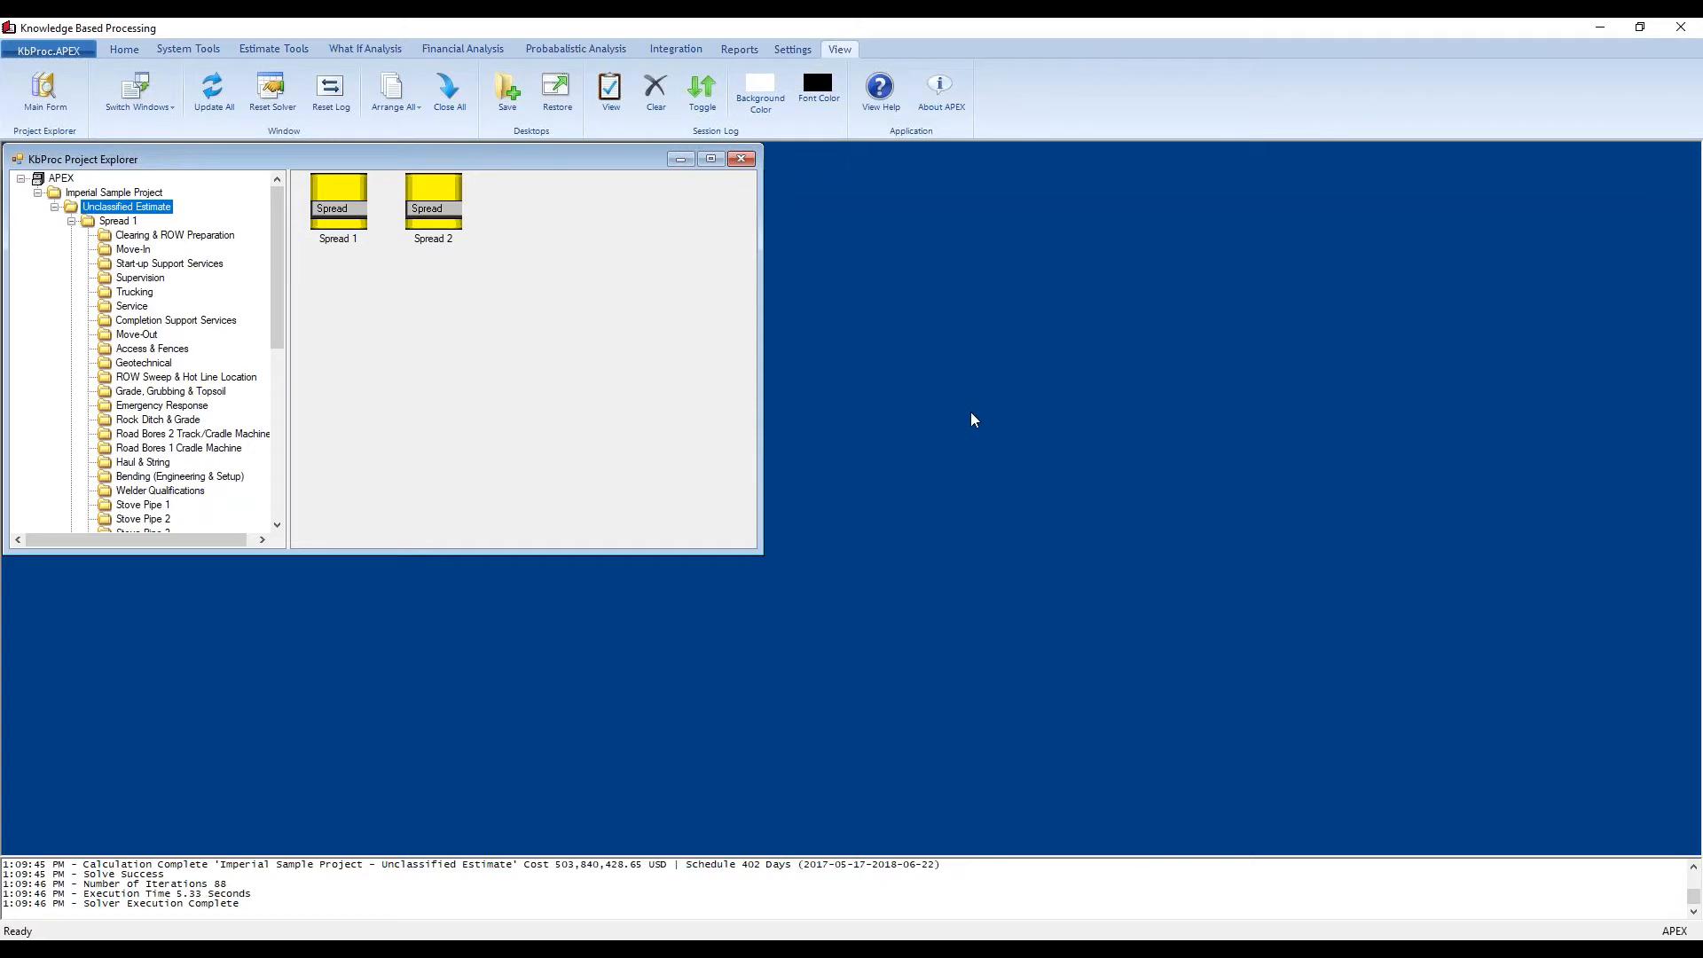
Step: Run Analyze Equipment Usage on Spread 1 of the Unclassified Estimate
left_click(268, 51)
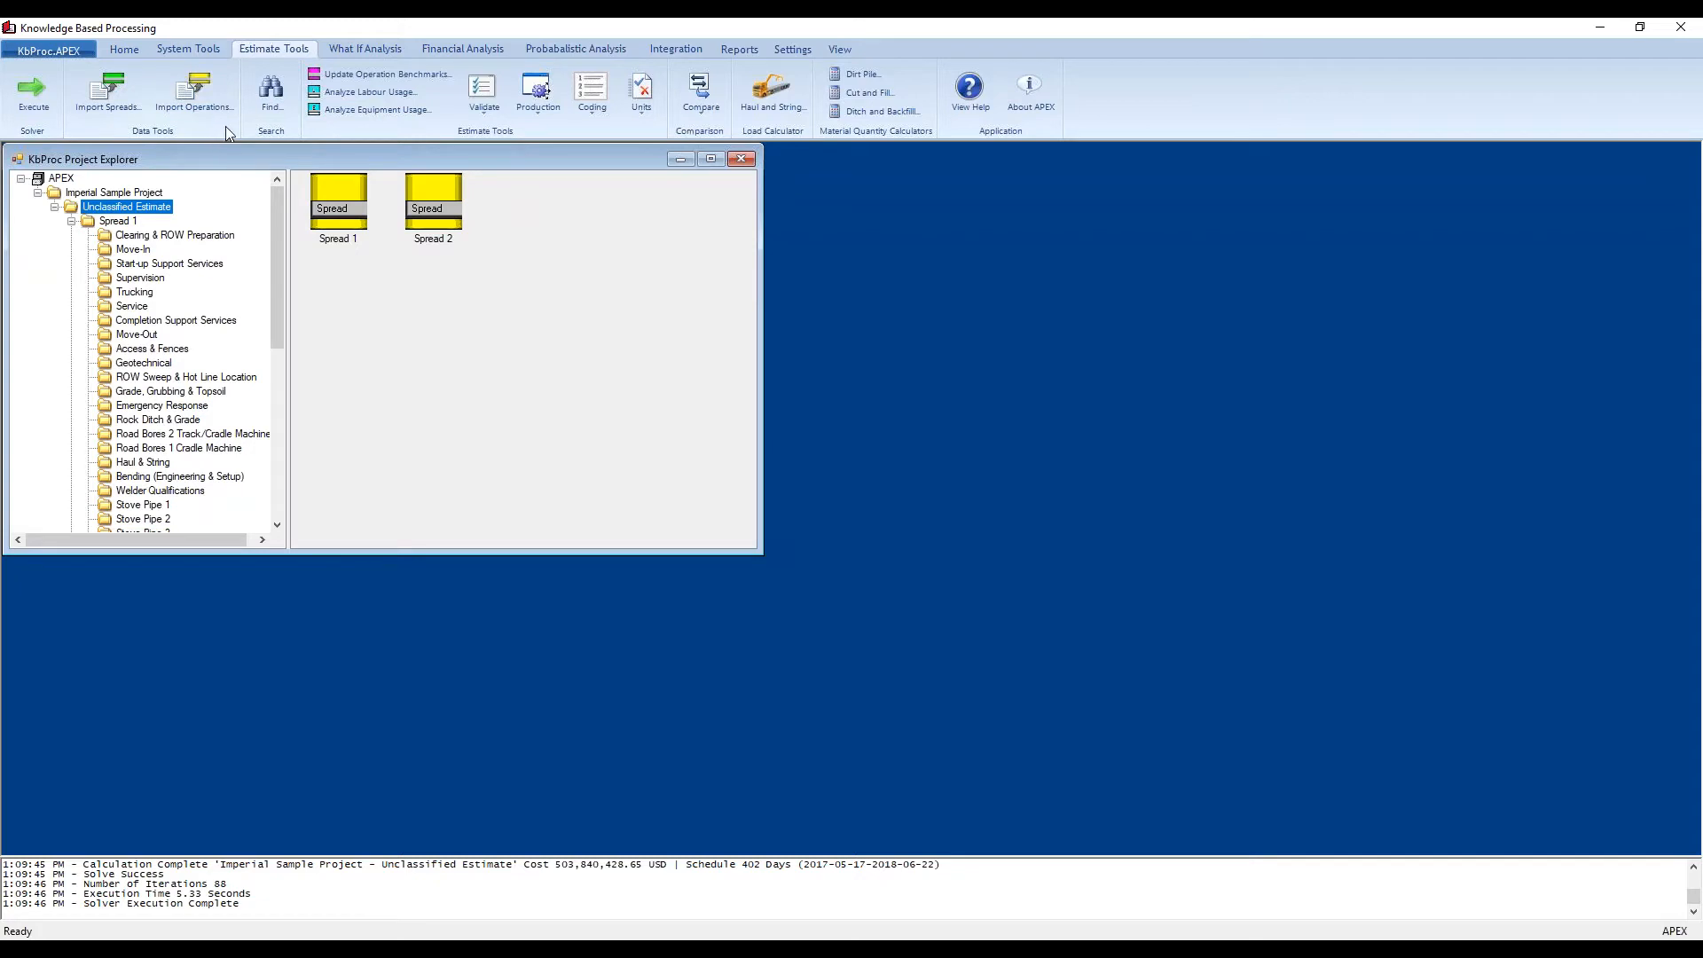
left_click(364, 109)
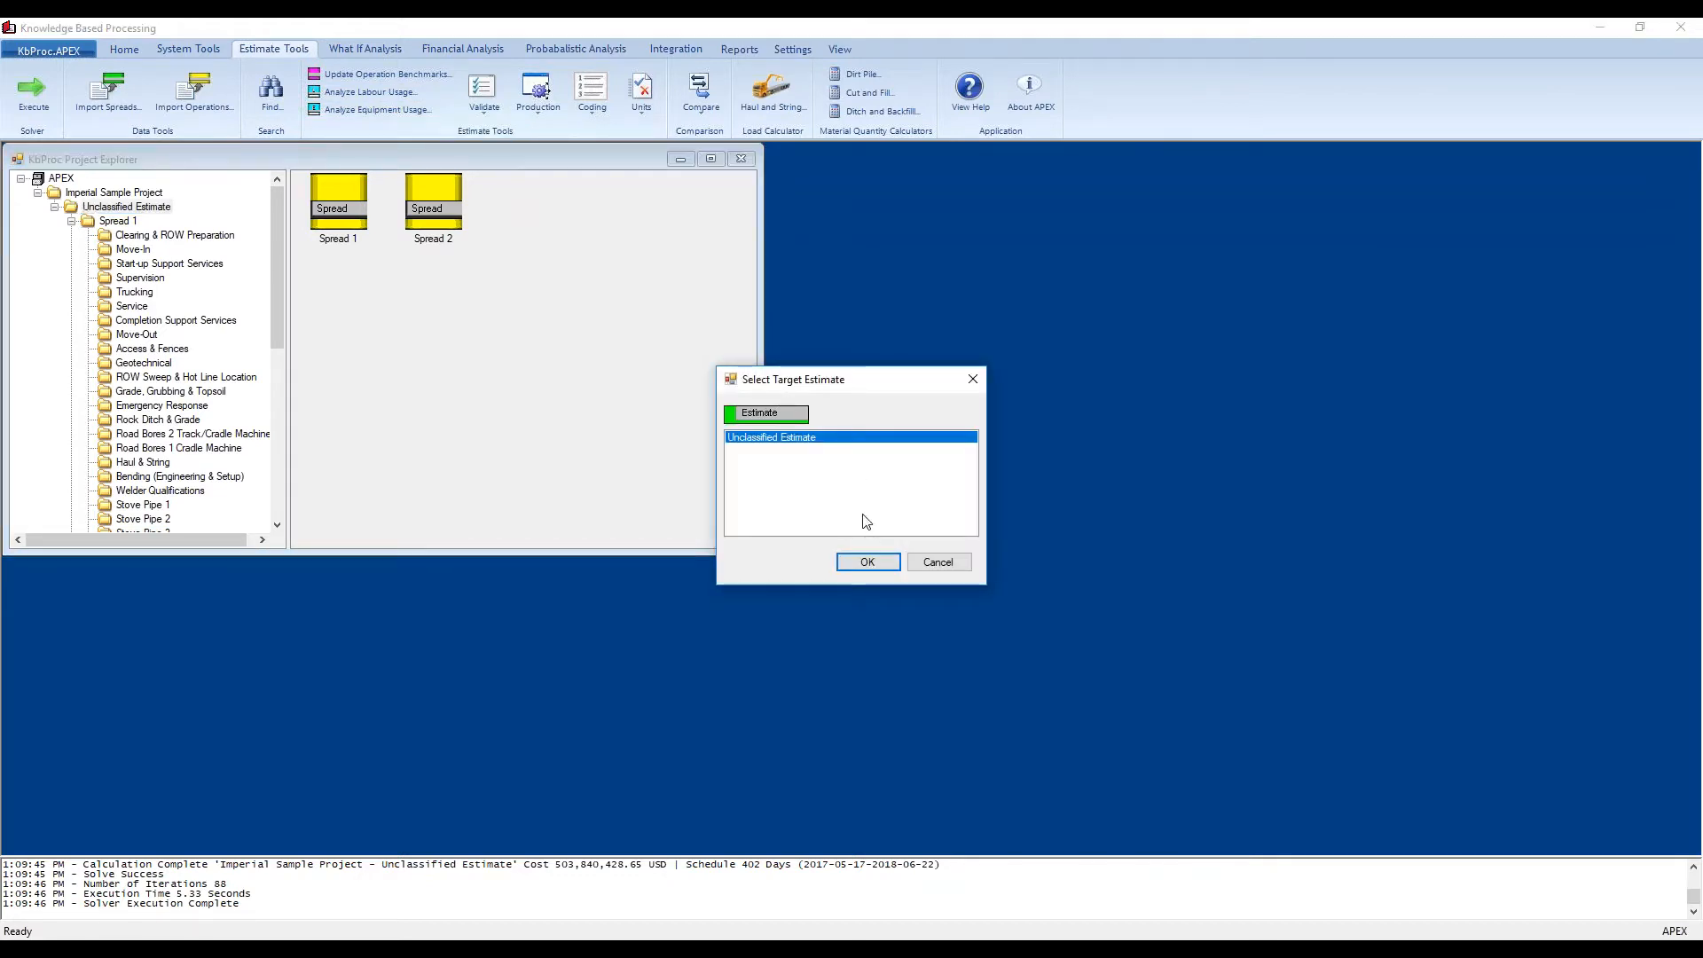
left_click(880, 562)
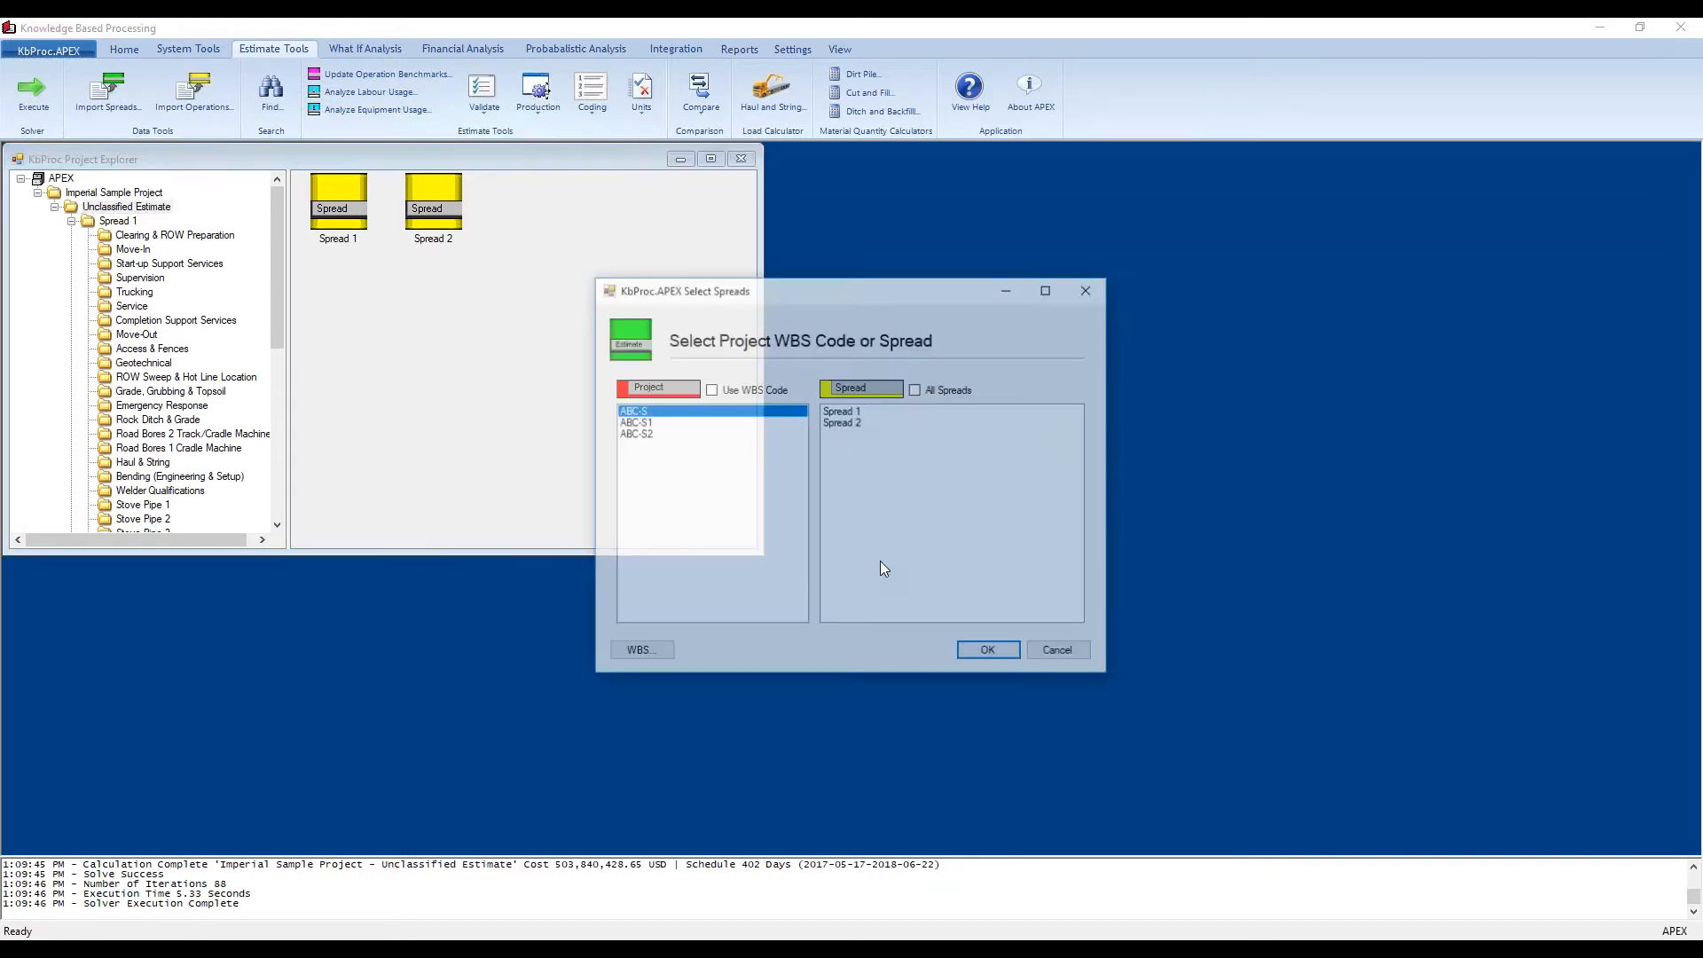
left_click(843, 412)
left_click(1002, 658)
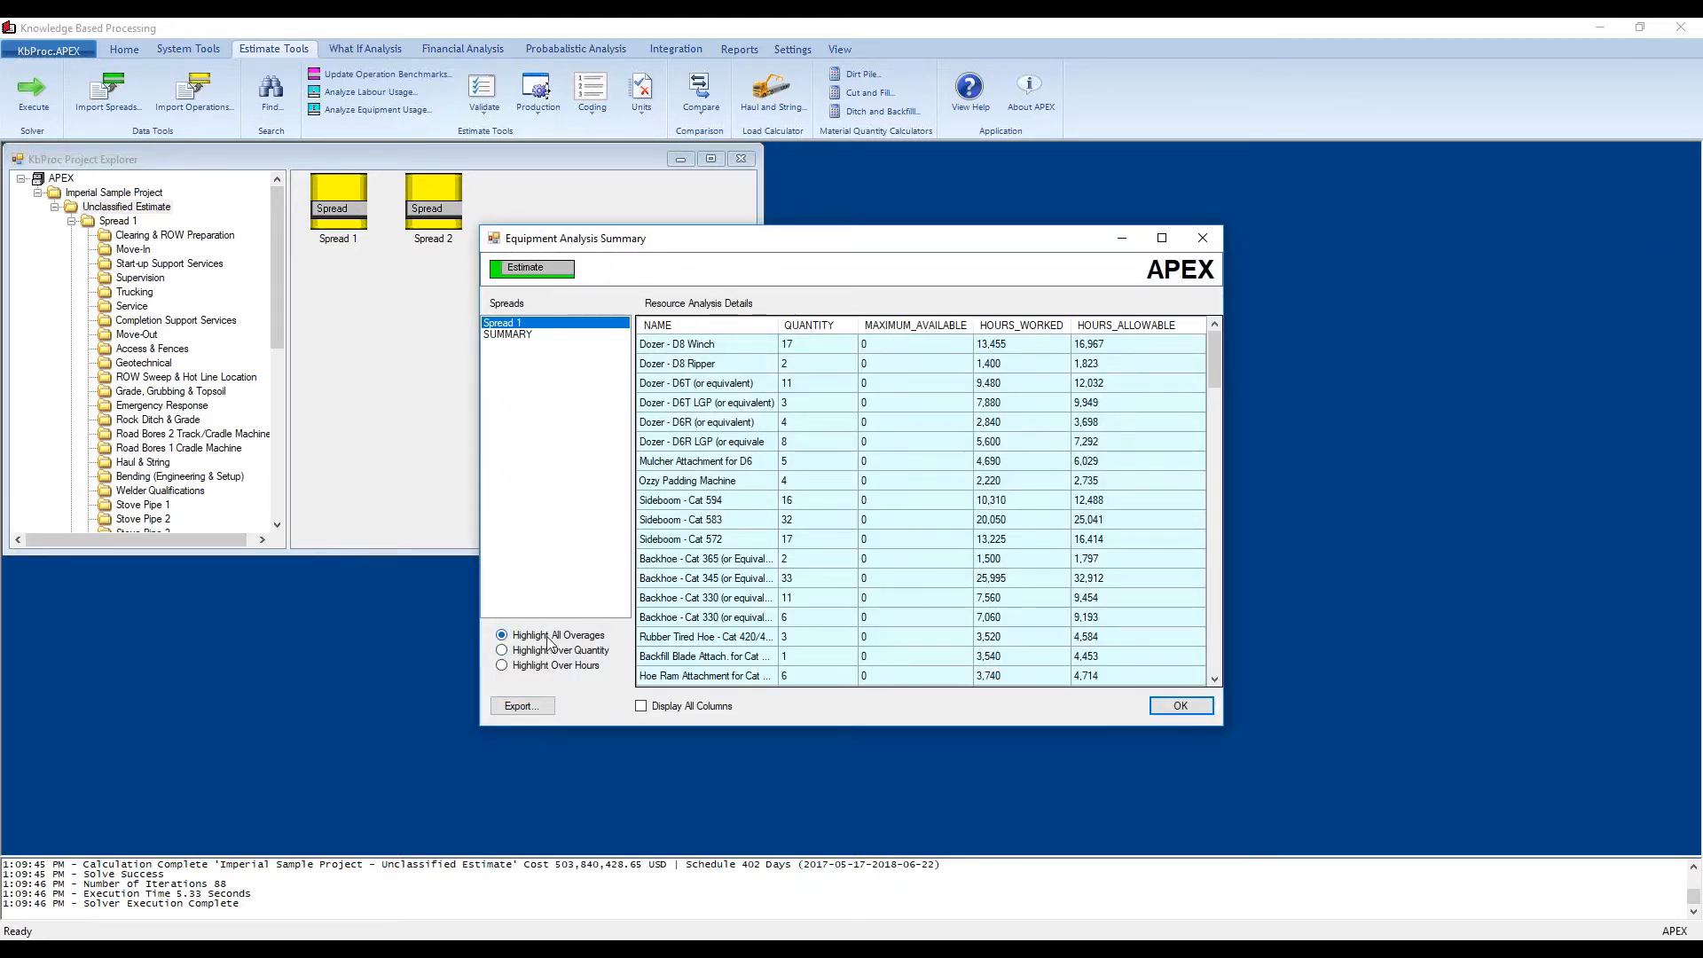
Step: Examine the equipment analysis with the over-quantity, over-hours and all-overages highlighting, check the summary for all spreads, and close it
scroll(754, 606, "down", 4)
scroll(754, 607, "down", 4)
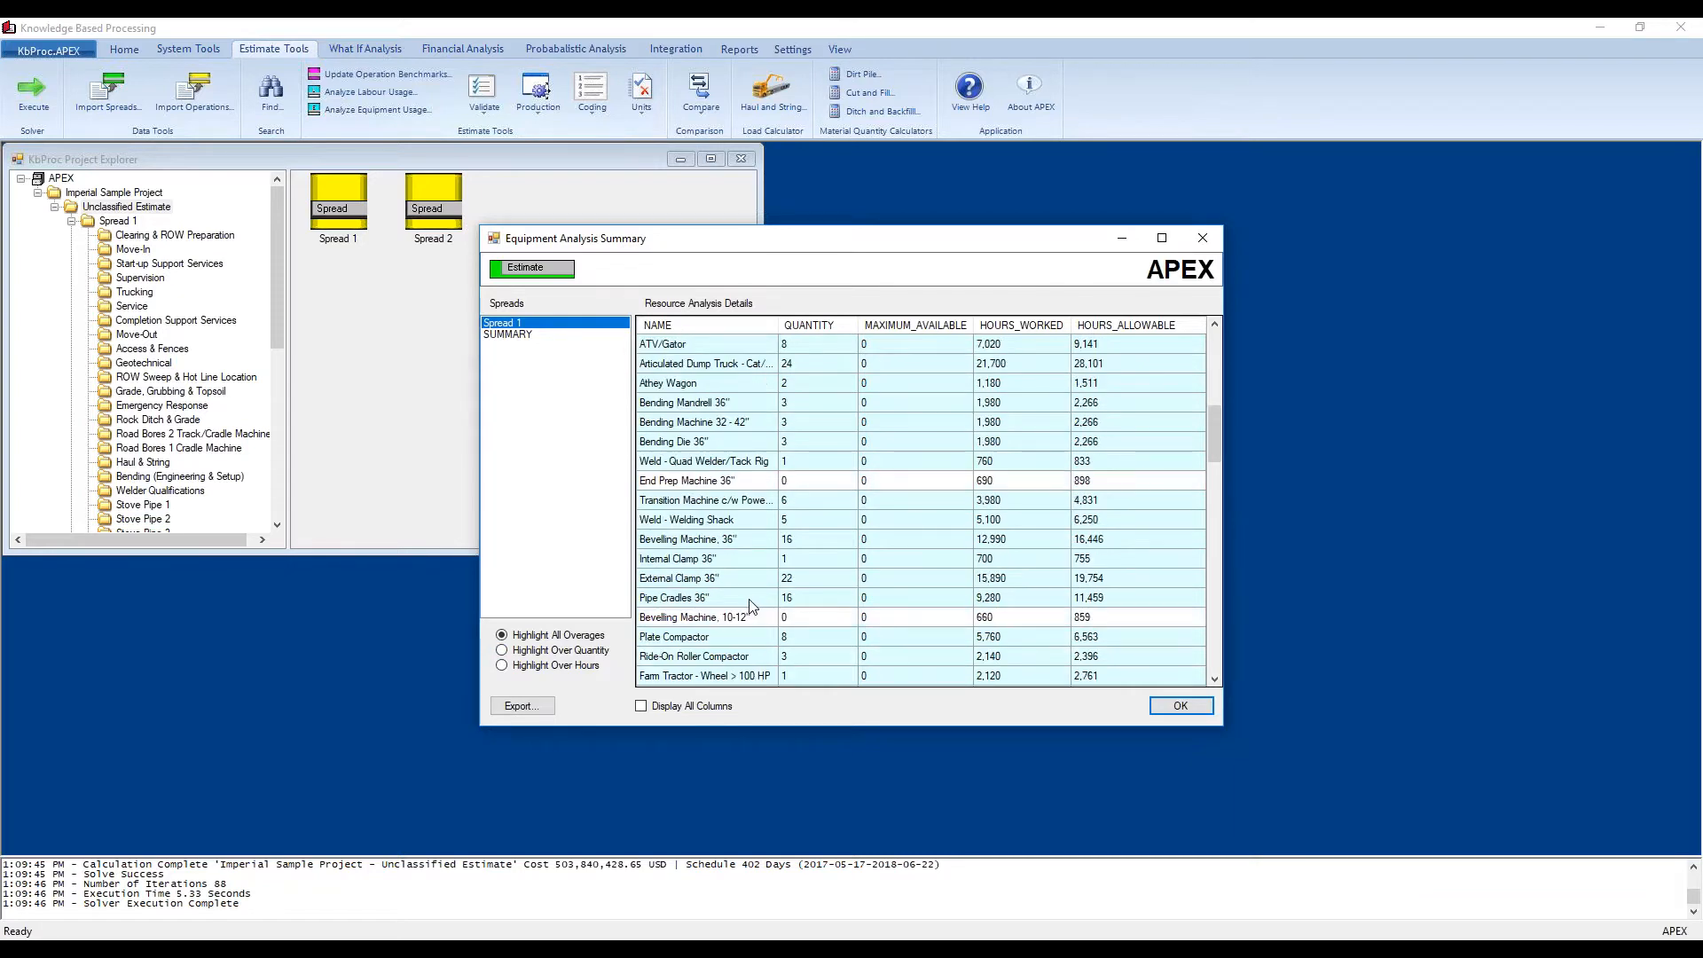
left_click(504, 651)
left_click(503, 667)
left_click(503, 650)
scroll(829, 551, "up", 6)
scroll(829, 551, "up", 2)
left_click(502, 636)
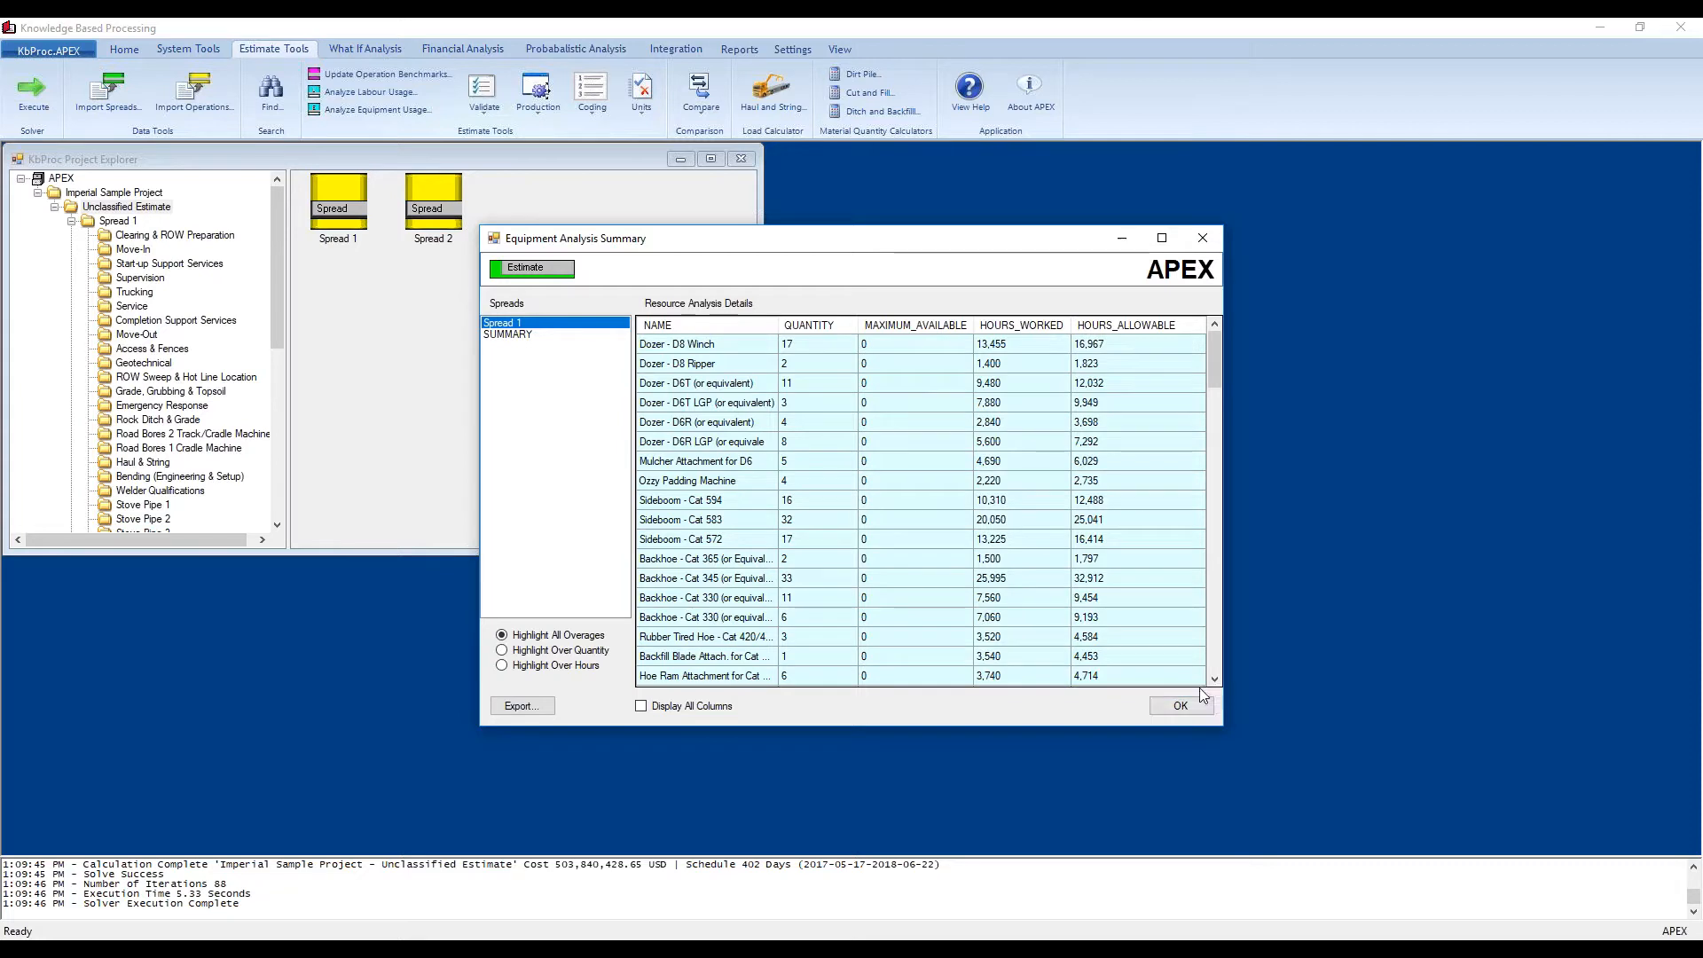
left_click(532, 334)
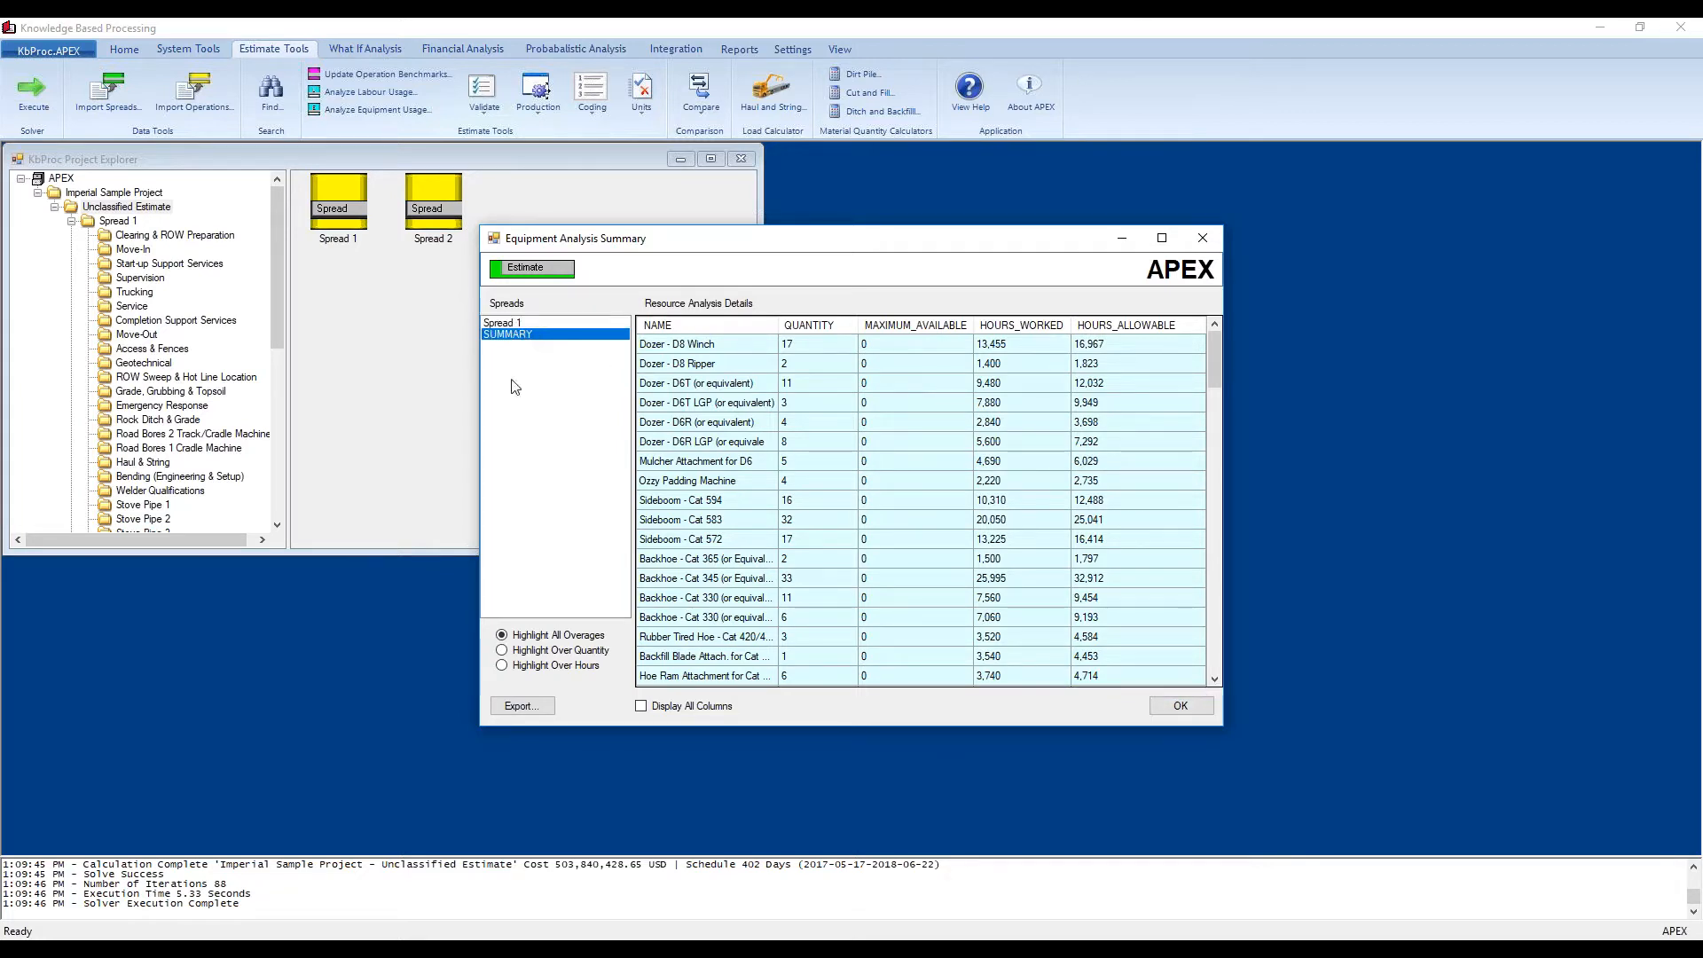
left_click(1180, 705)
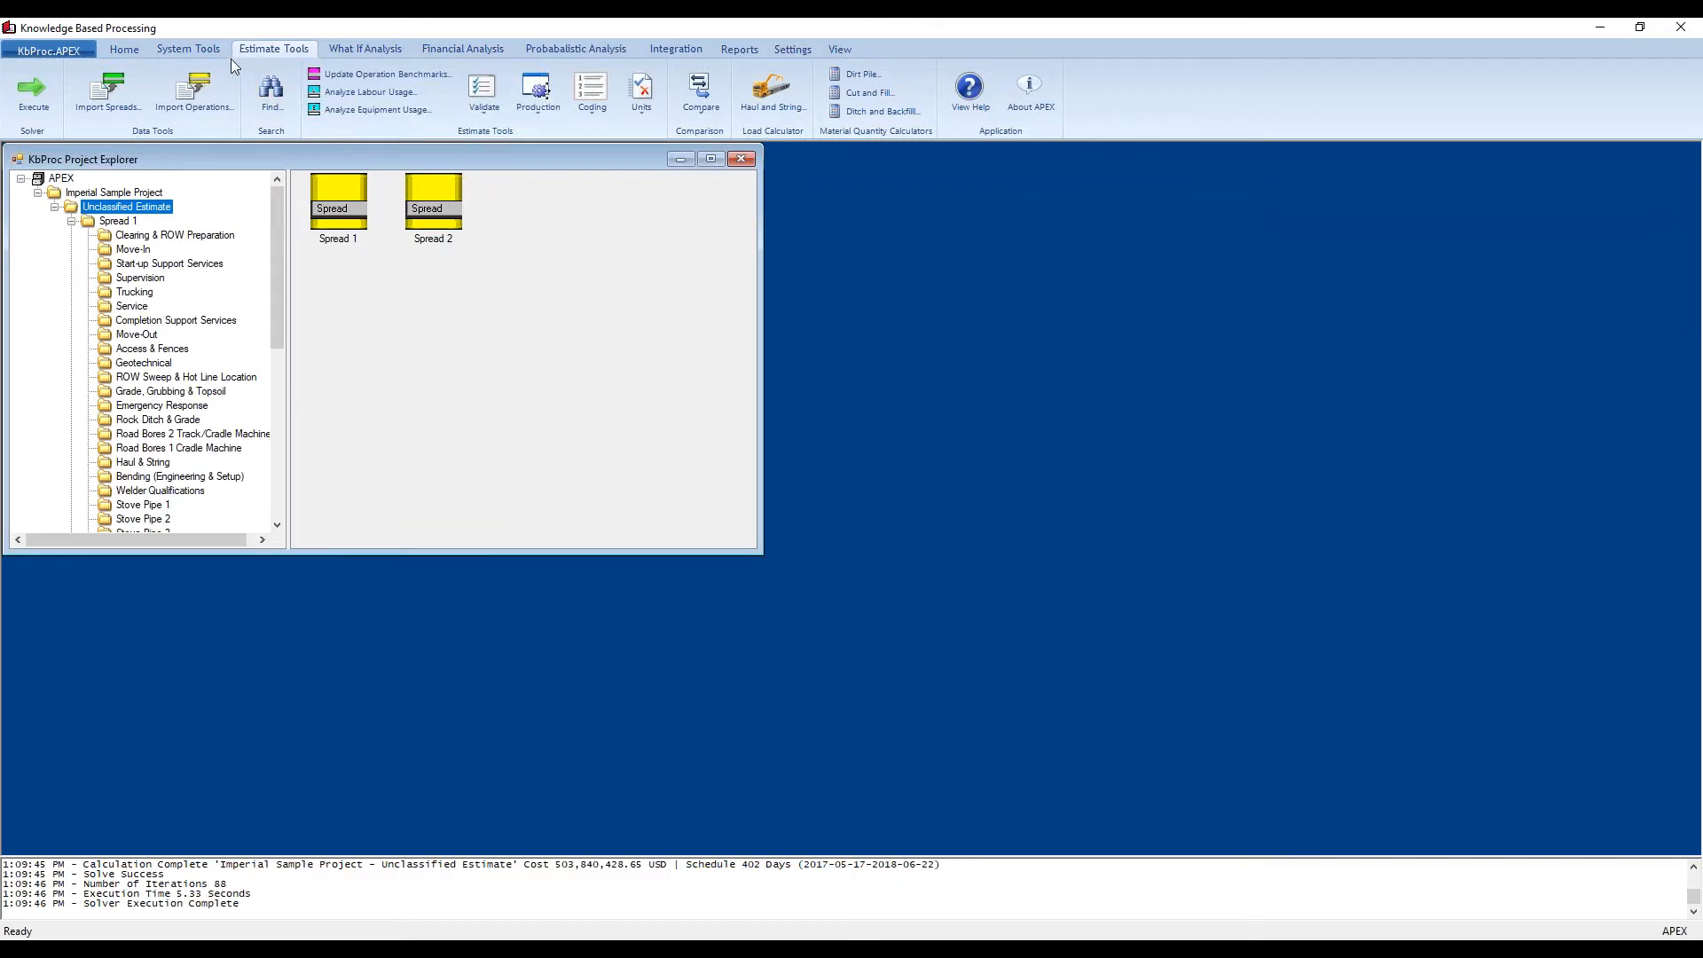
left_click(482, 113)
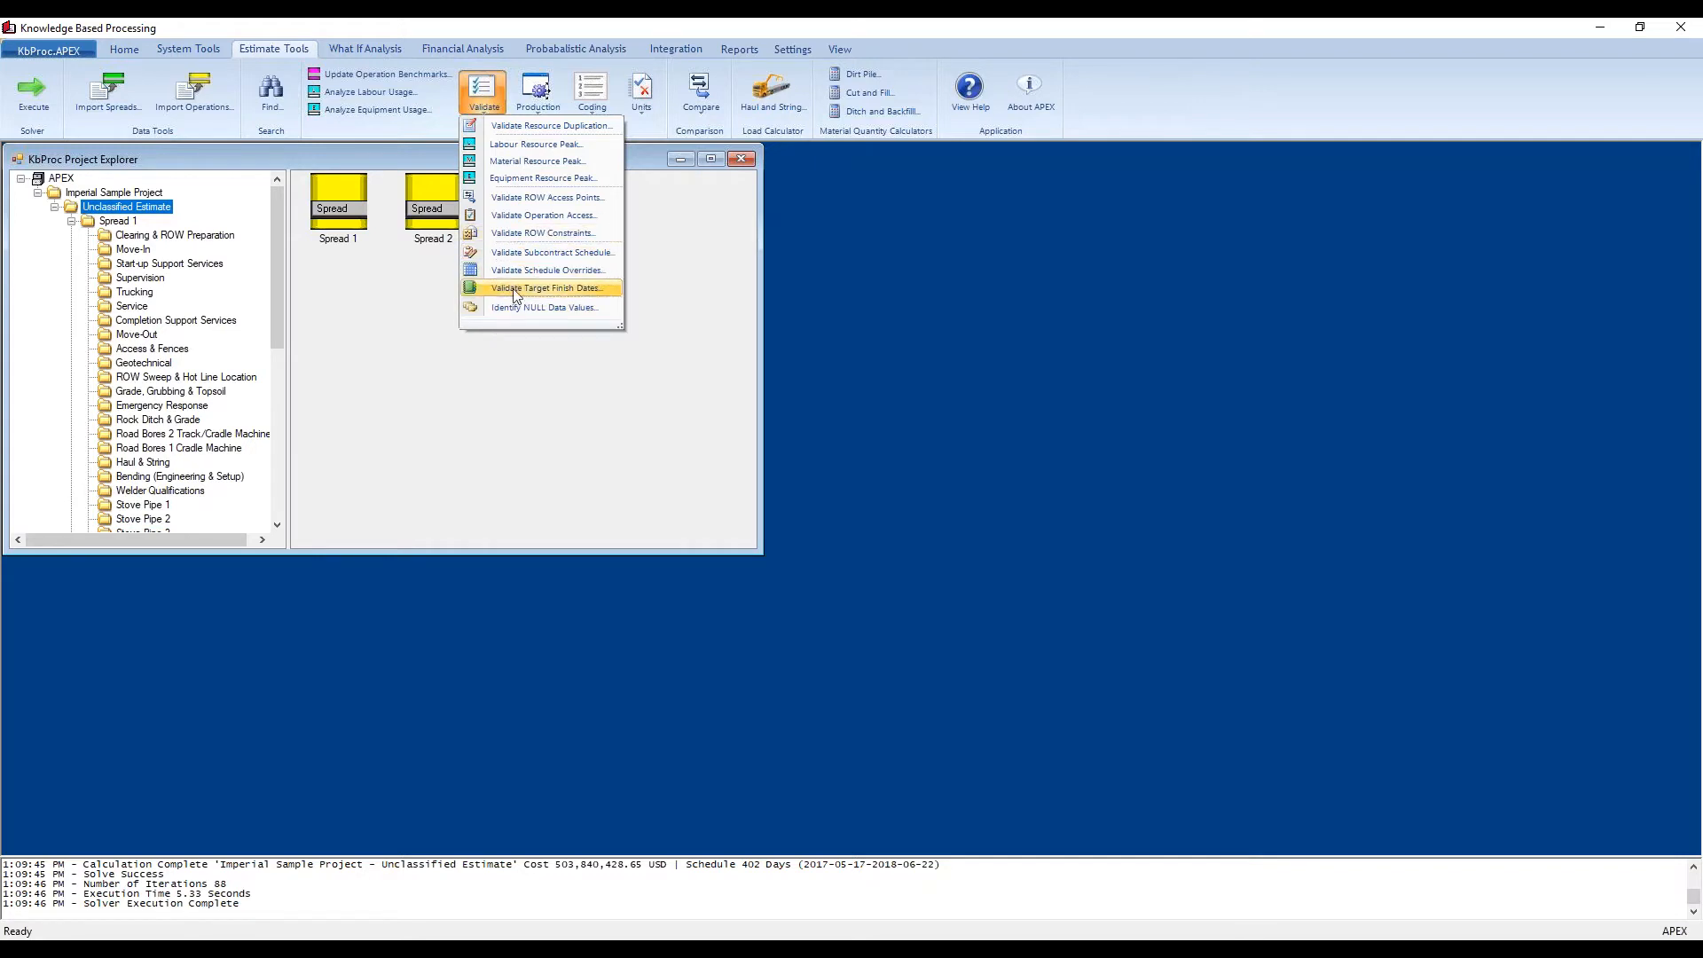
left_click(539, 110)
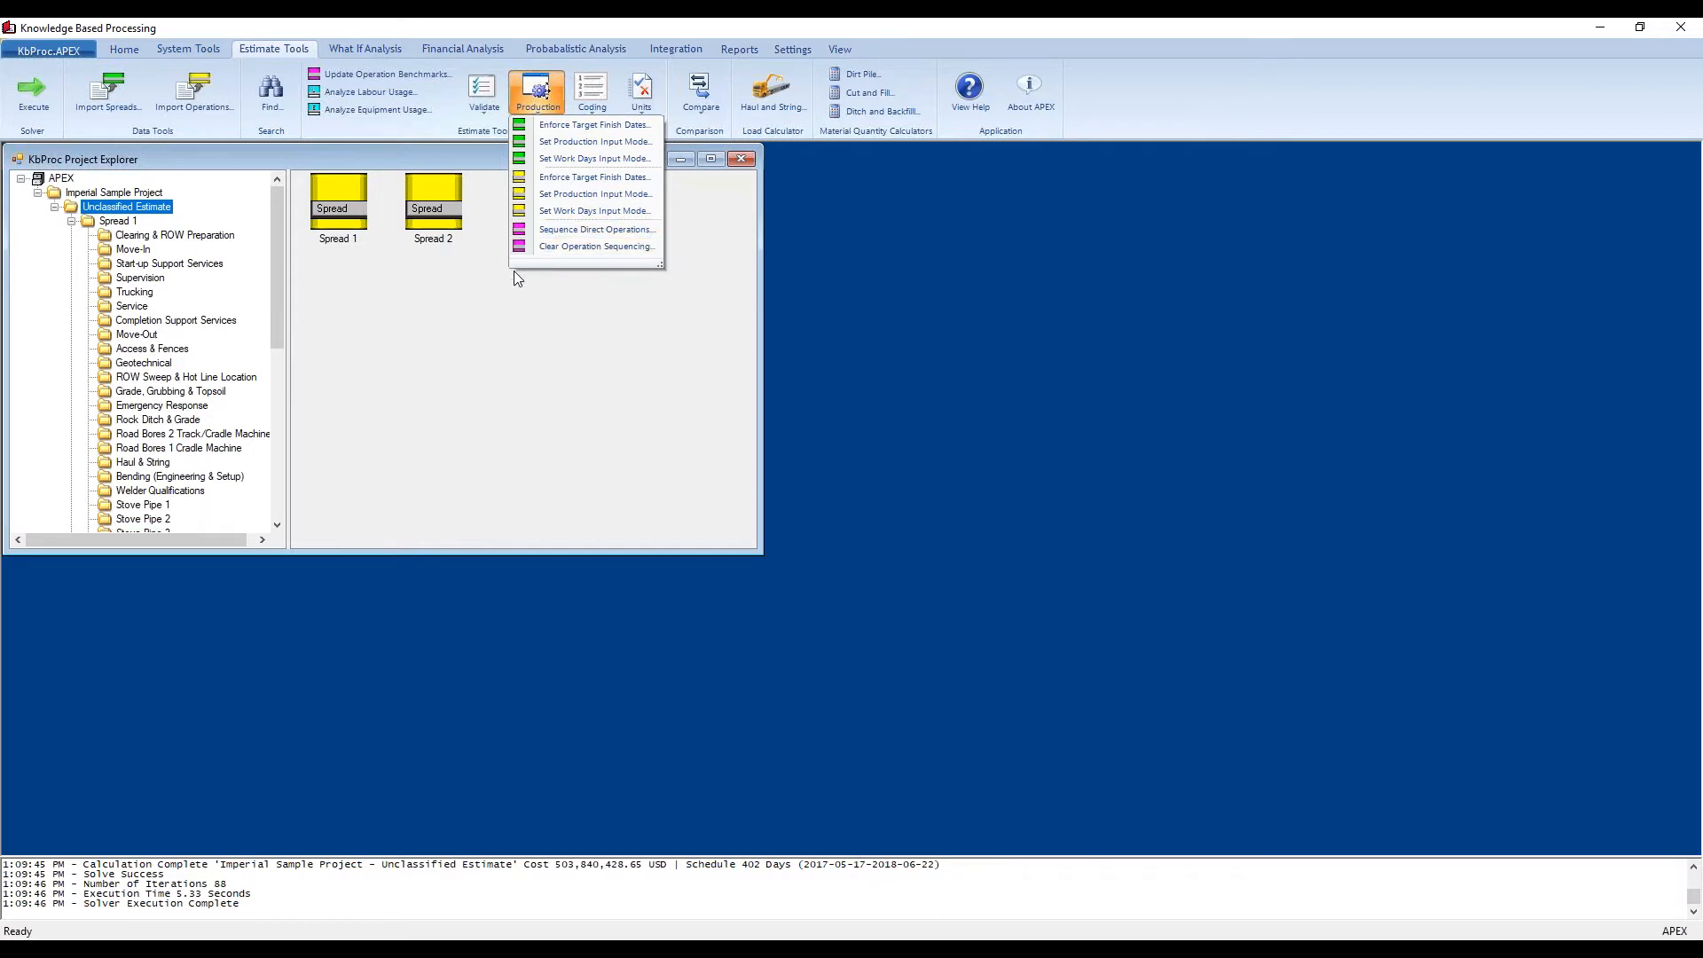
left_click(591, 111)
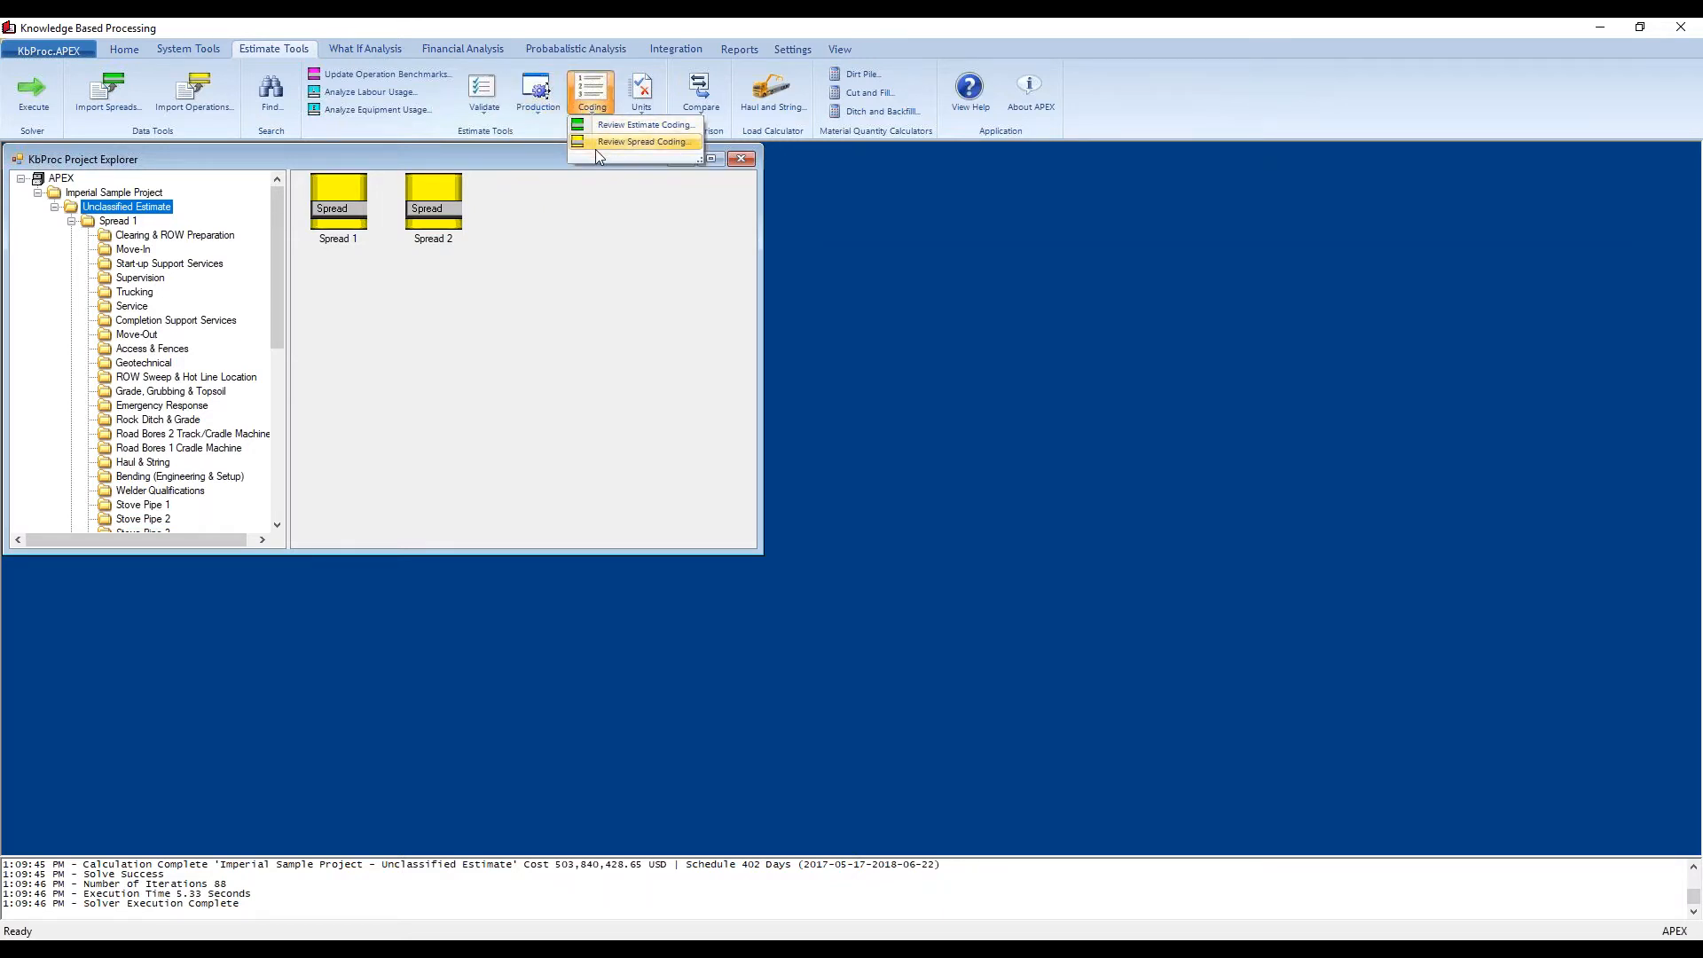
left_click(641, 100)
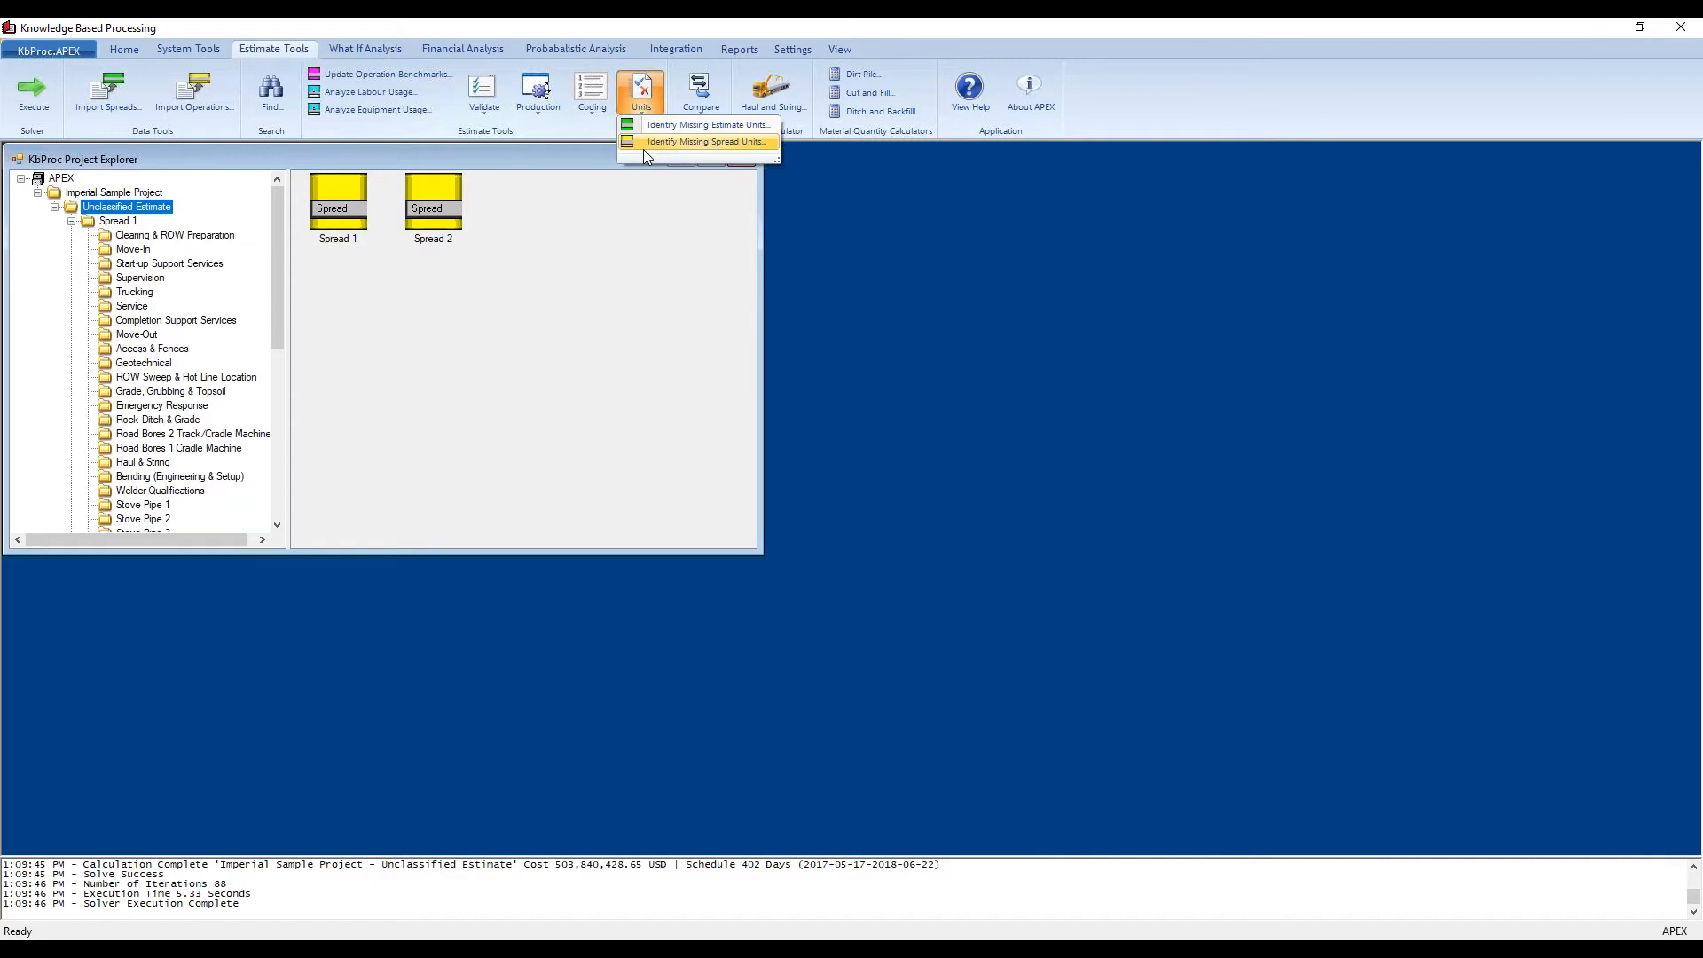
left_click(874, 253)
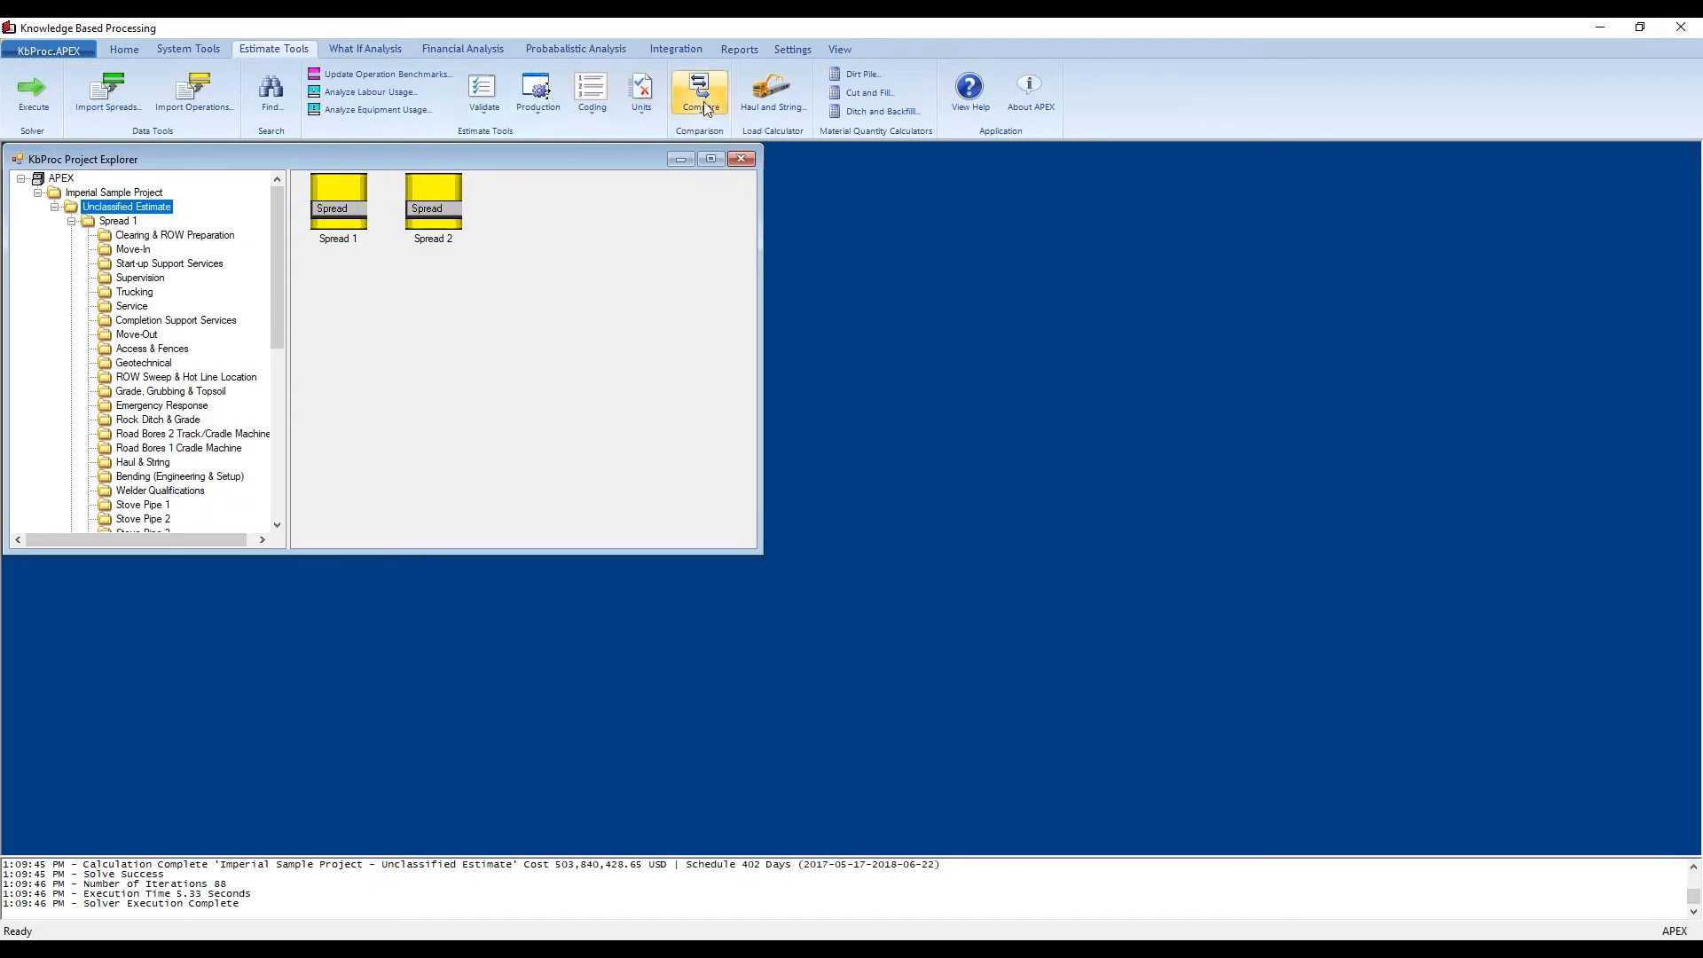
Step: Compare Spread 1 with Spread 2 of the Unclassified Estimate
left_click(702, 108)
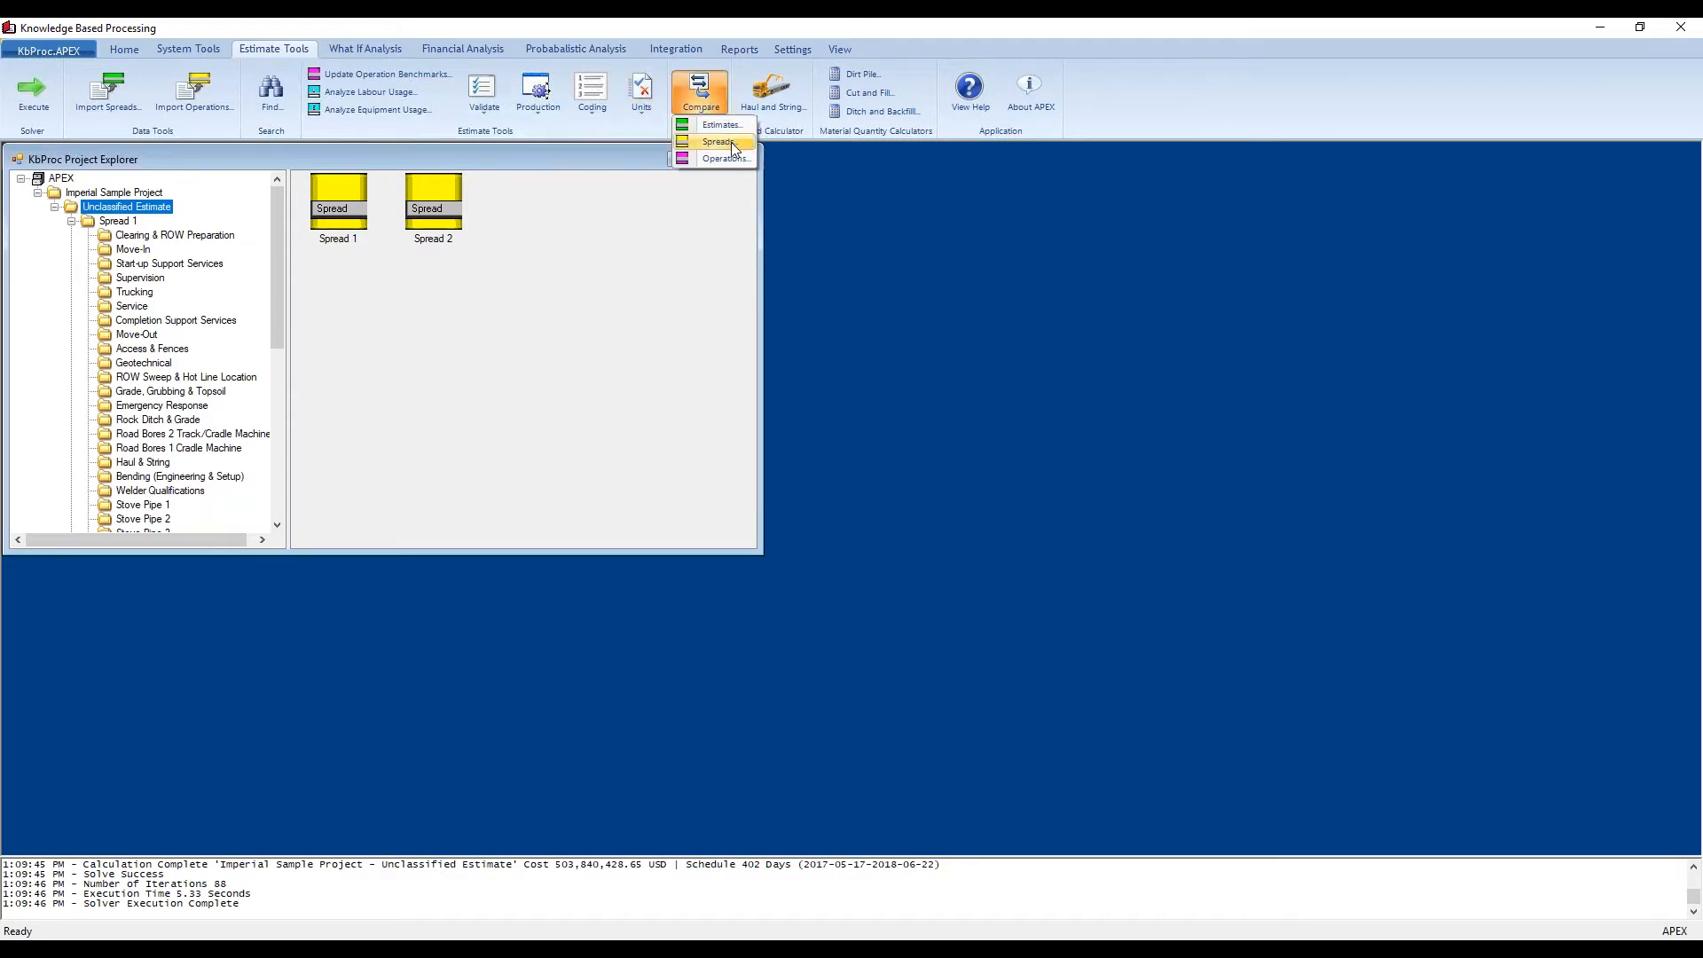
left_click(722, 142)
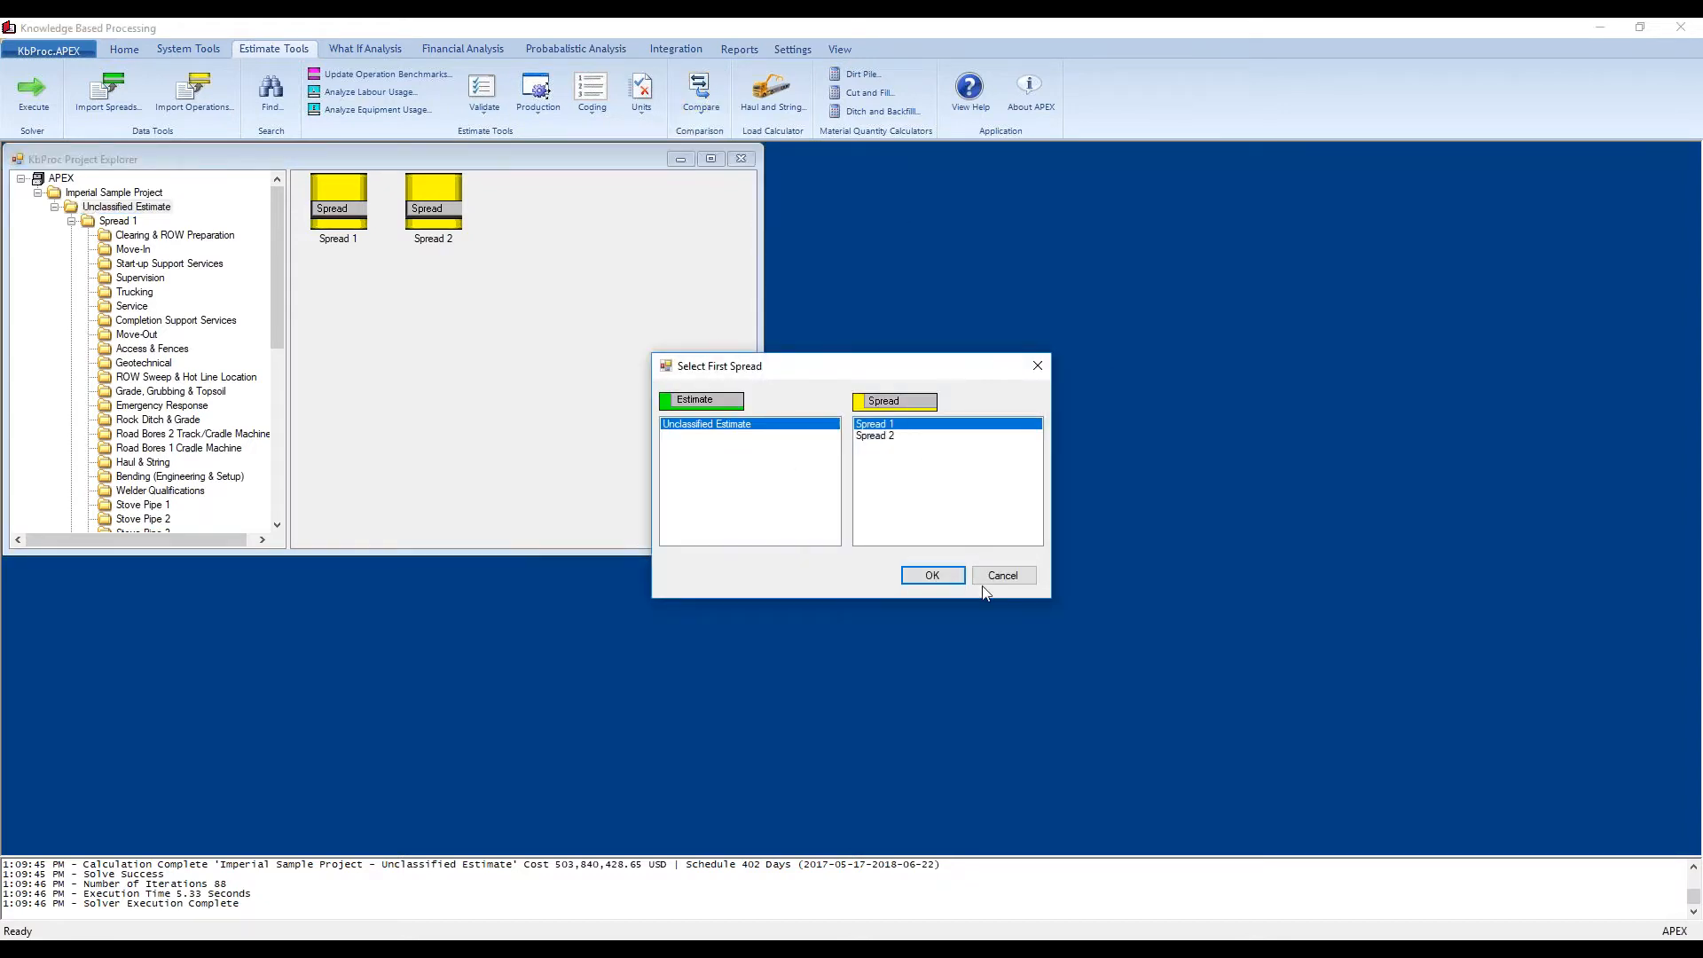
left_click(943, 578)
left_click(892, 435)
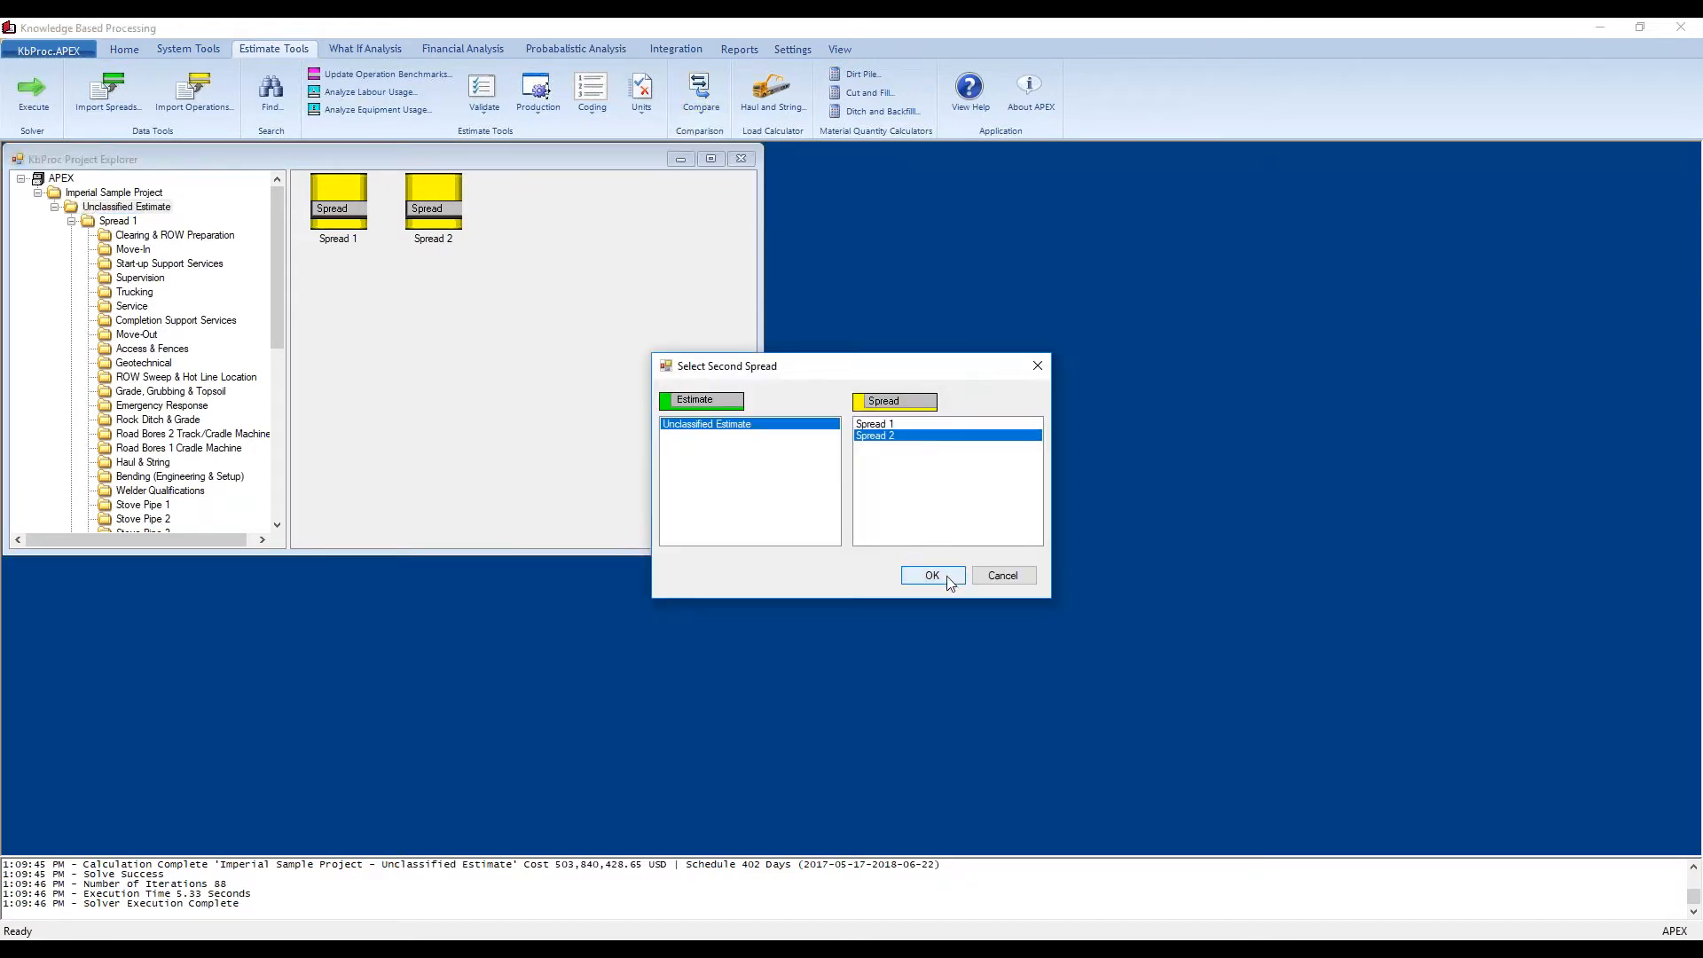
left_click(933, 577)
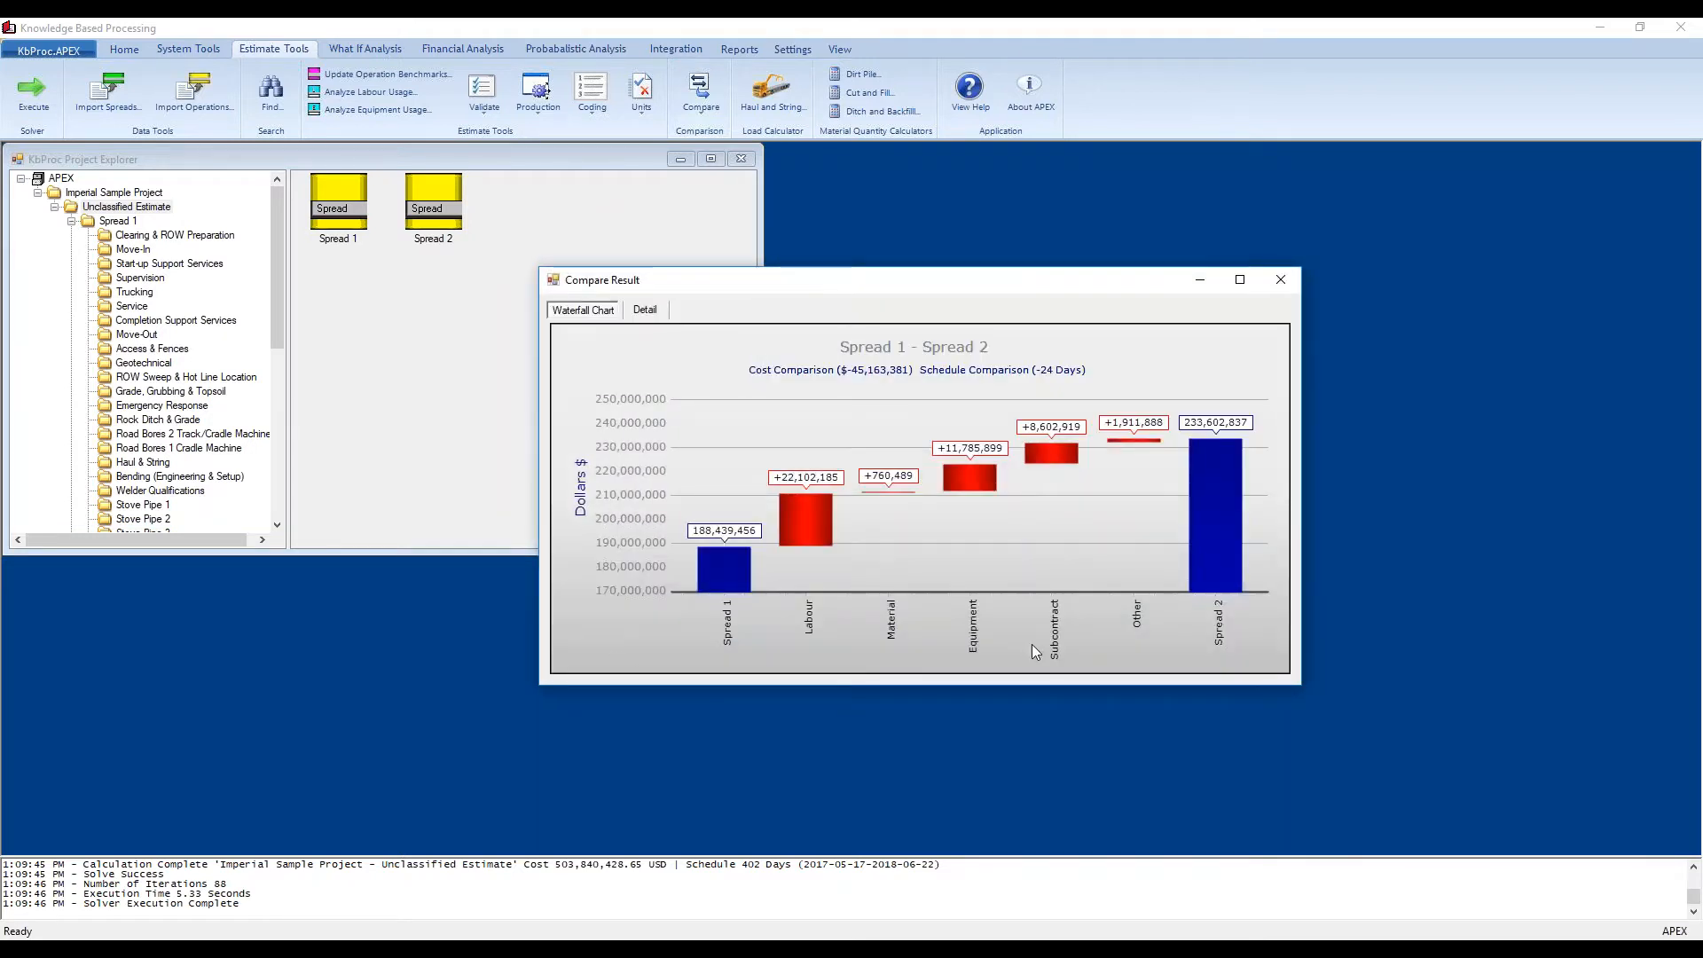
Step: Review the comparison's detail table, waterfall chart and chart output options, and close the comparison result
left_click(644, 310)
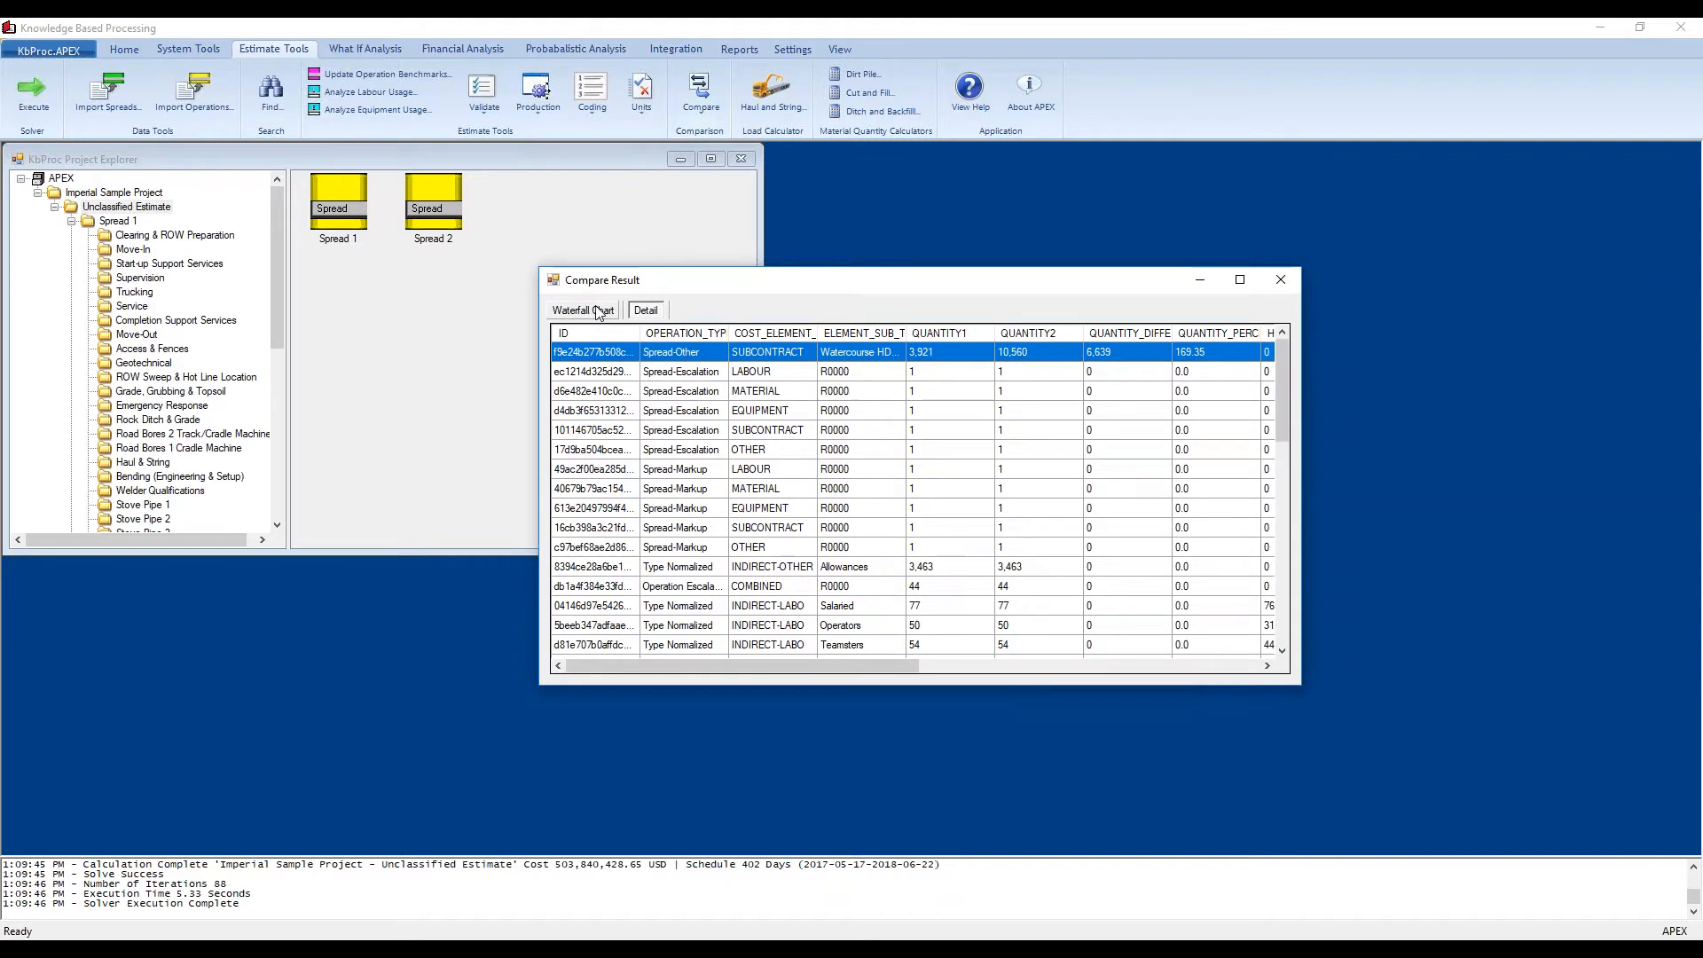
left_click(598, 312)
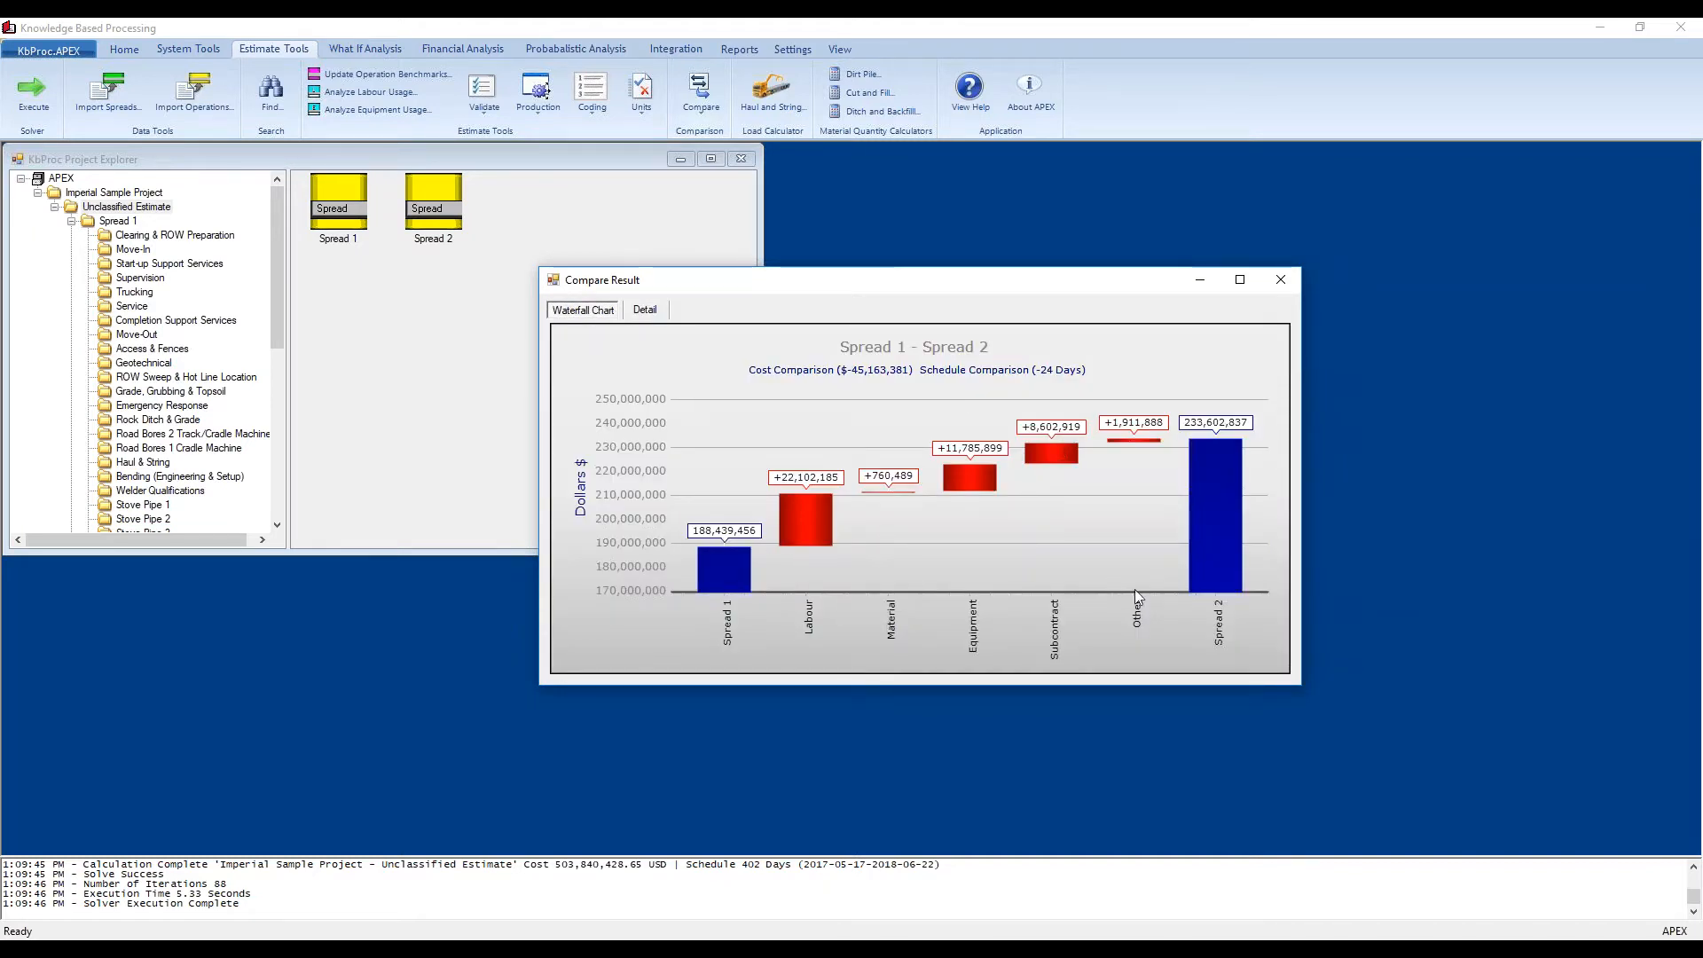
right_click(1264, 520)
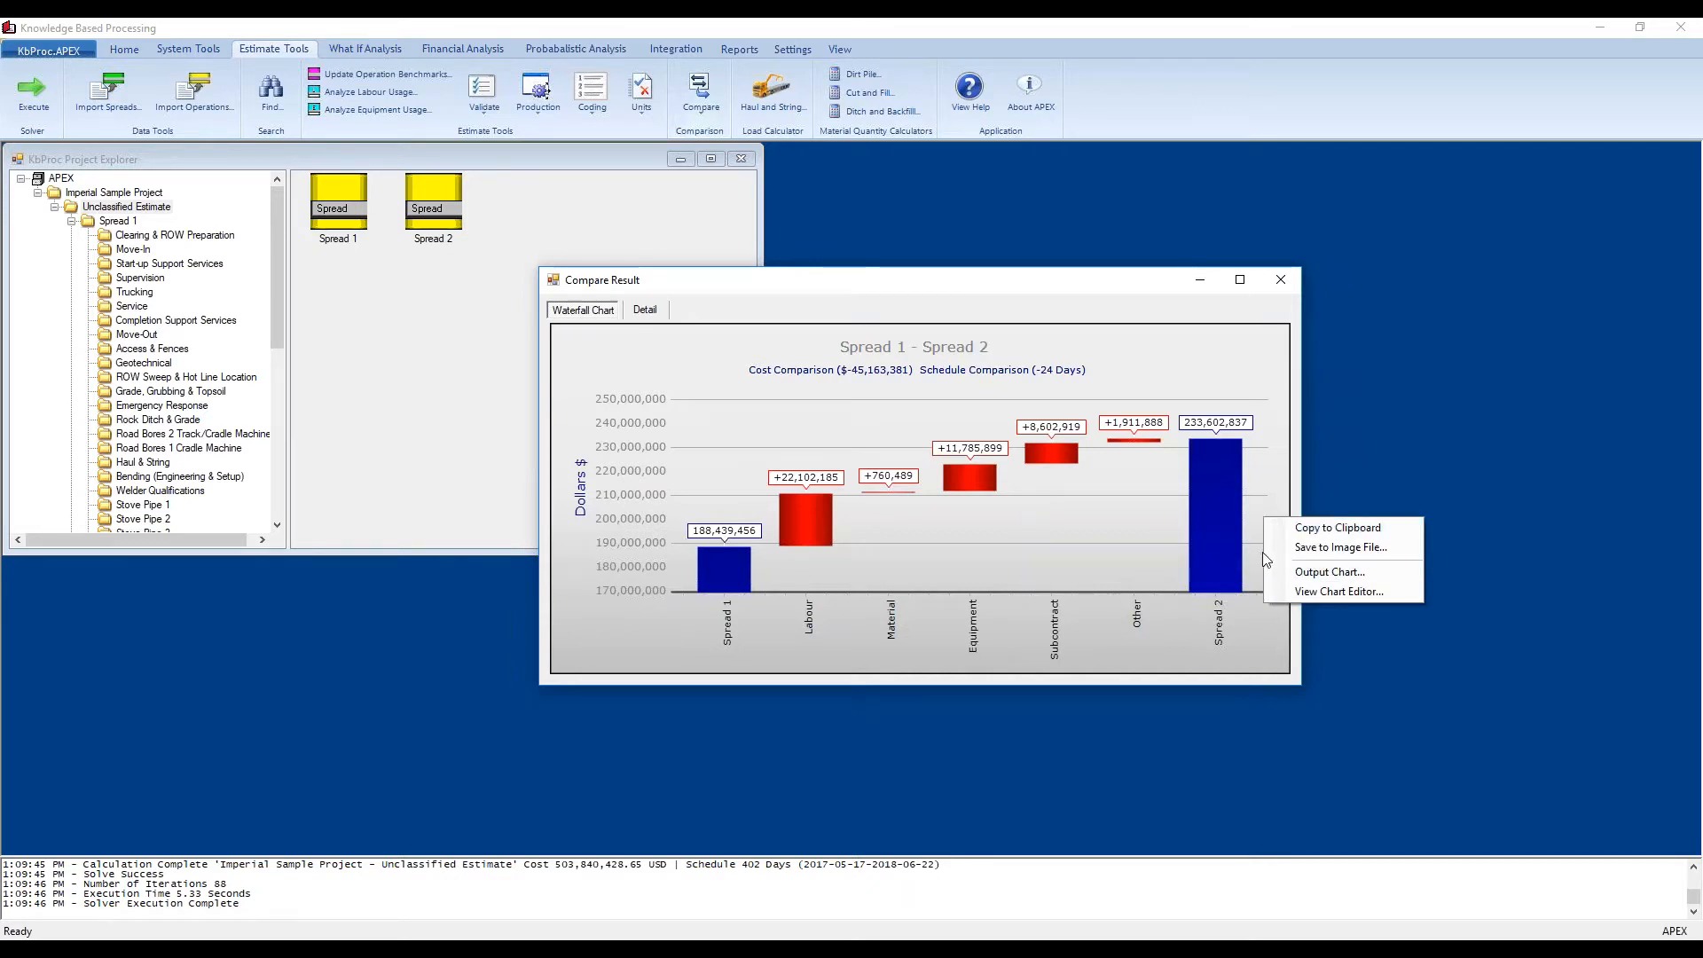
left_click(1280, 279)
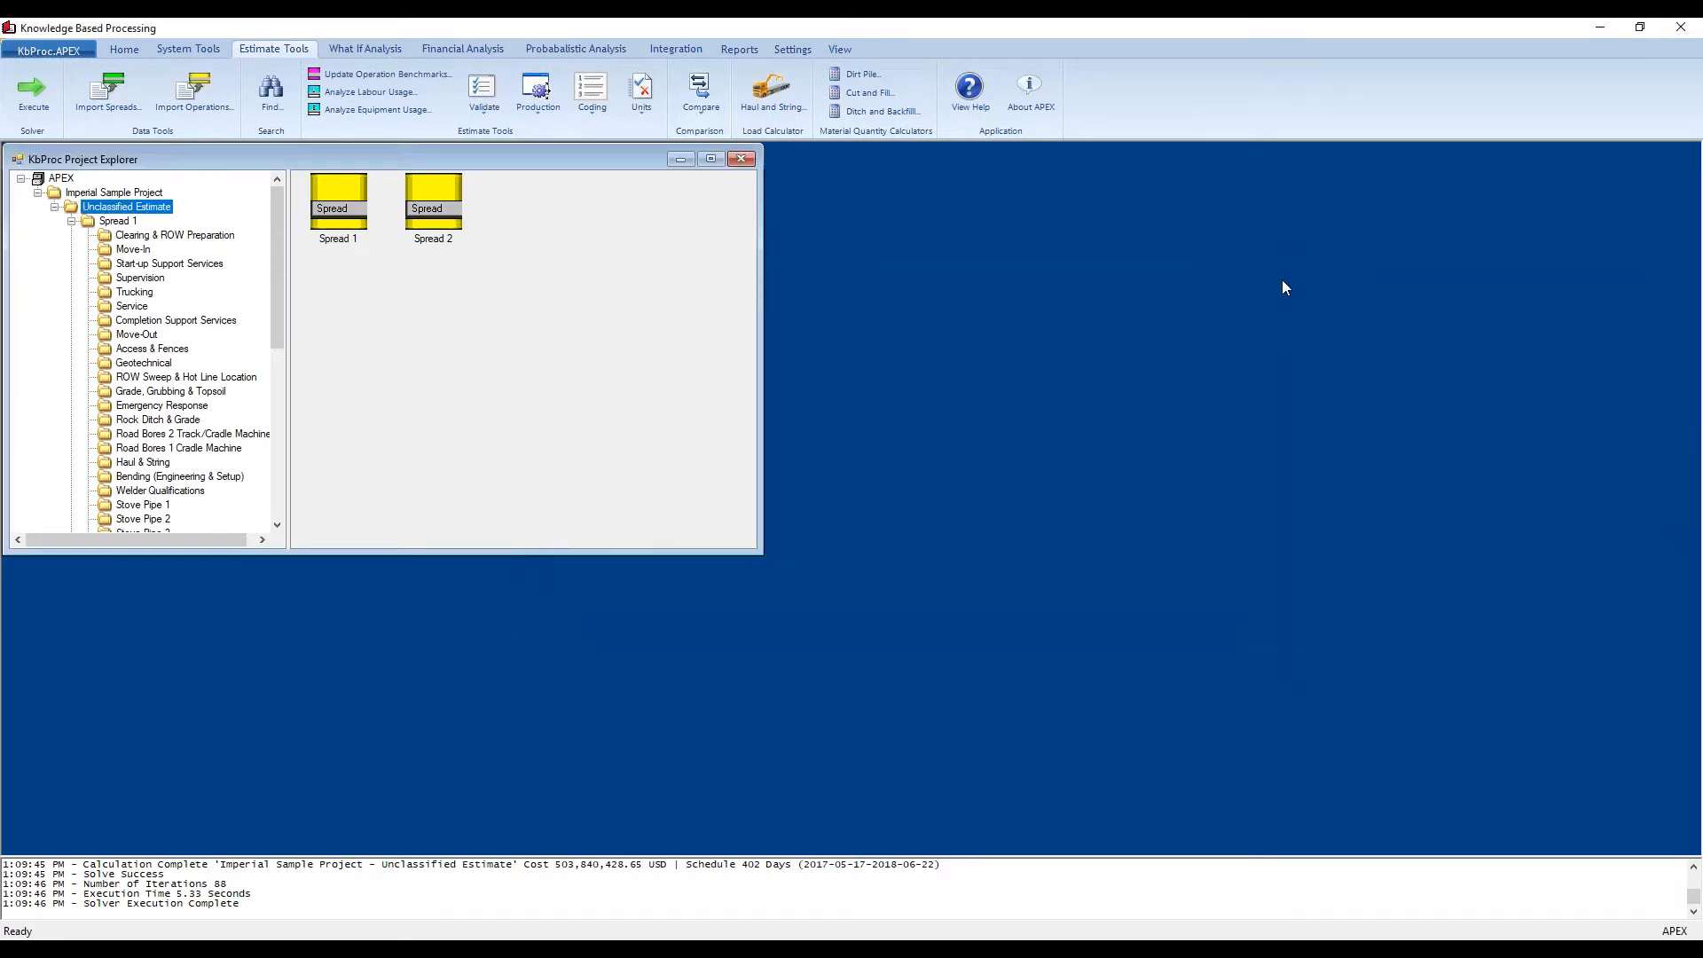
Step: Review the Haul and String calculator's inputs and results for Spread 1 of the Unclassified Estimate, and close it
left_click(763, 109)
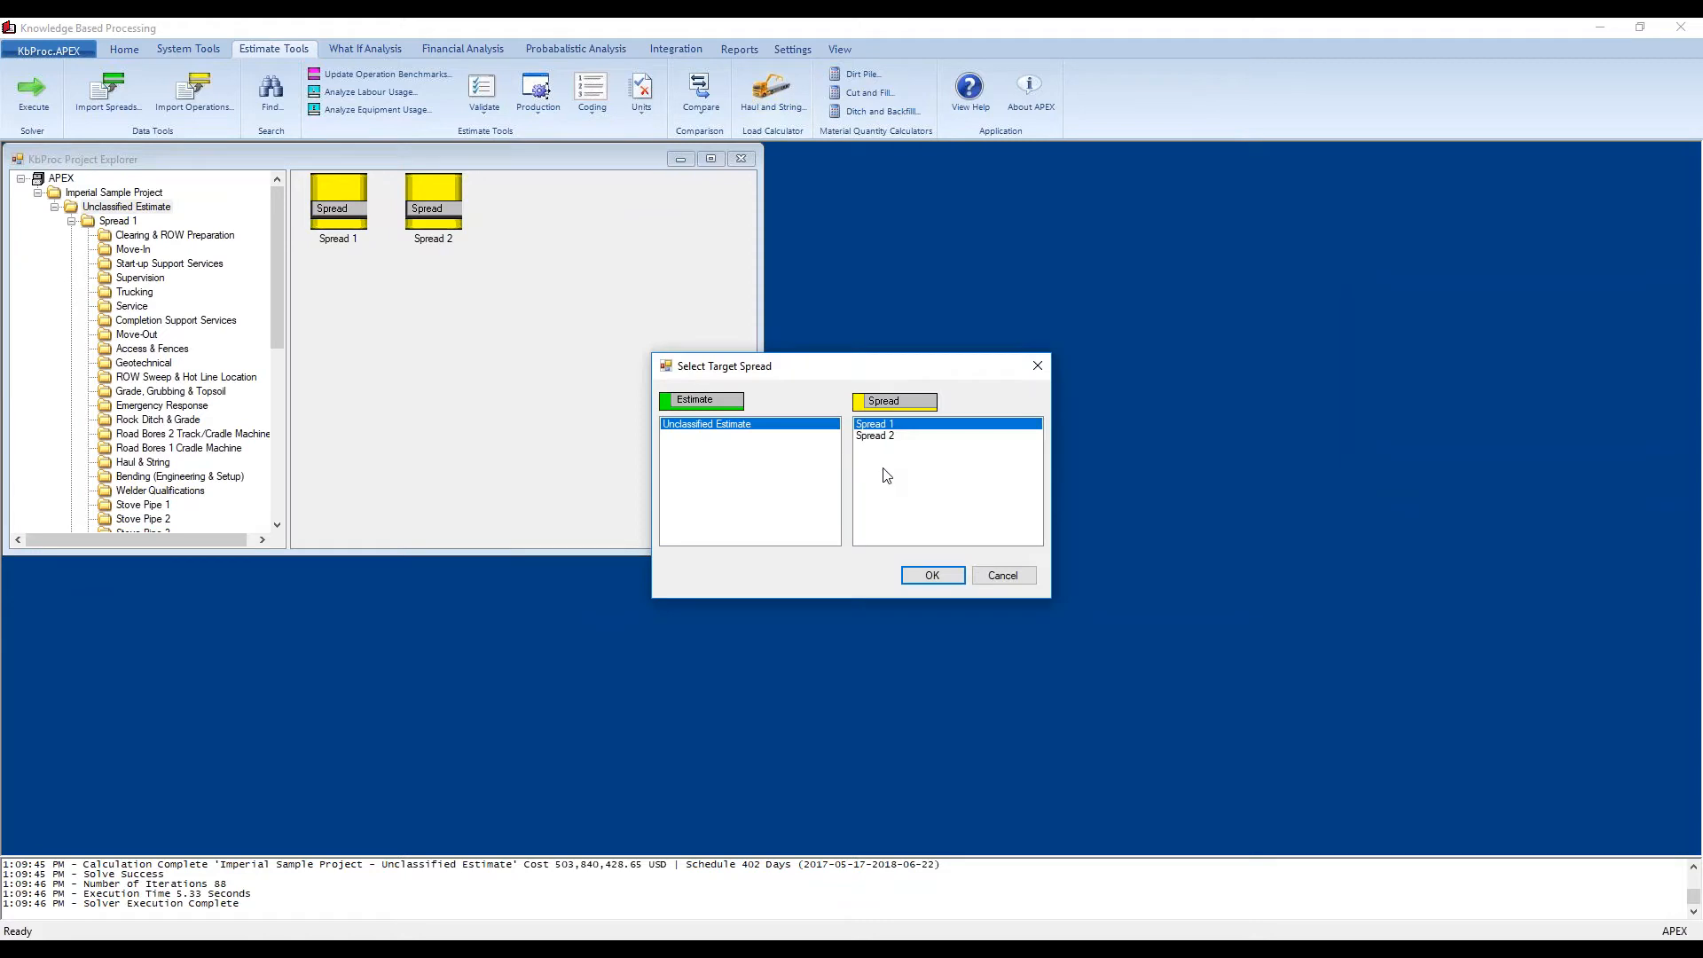
left_click(942, 576)
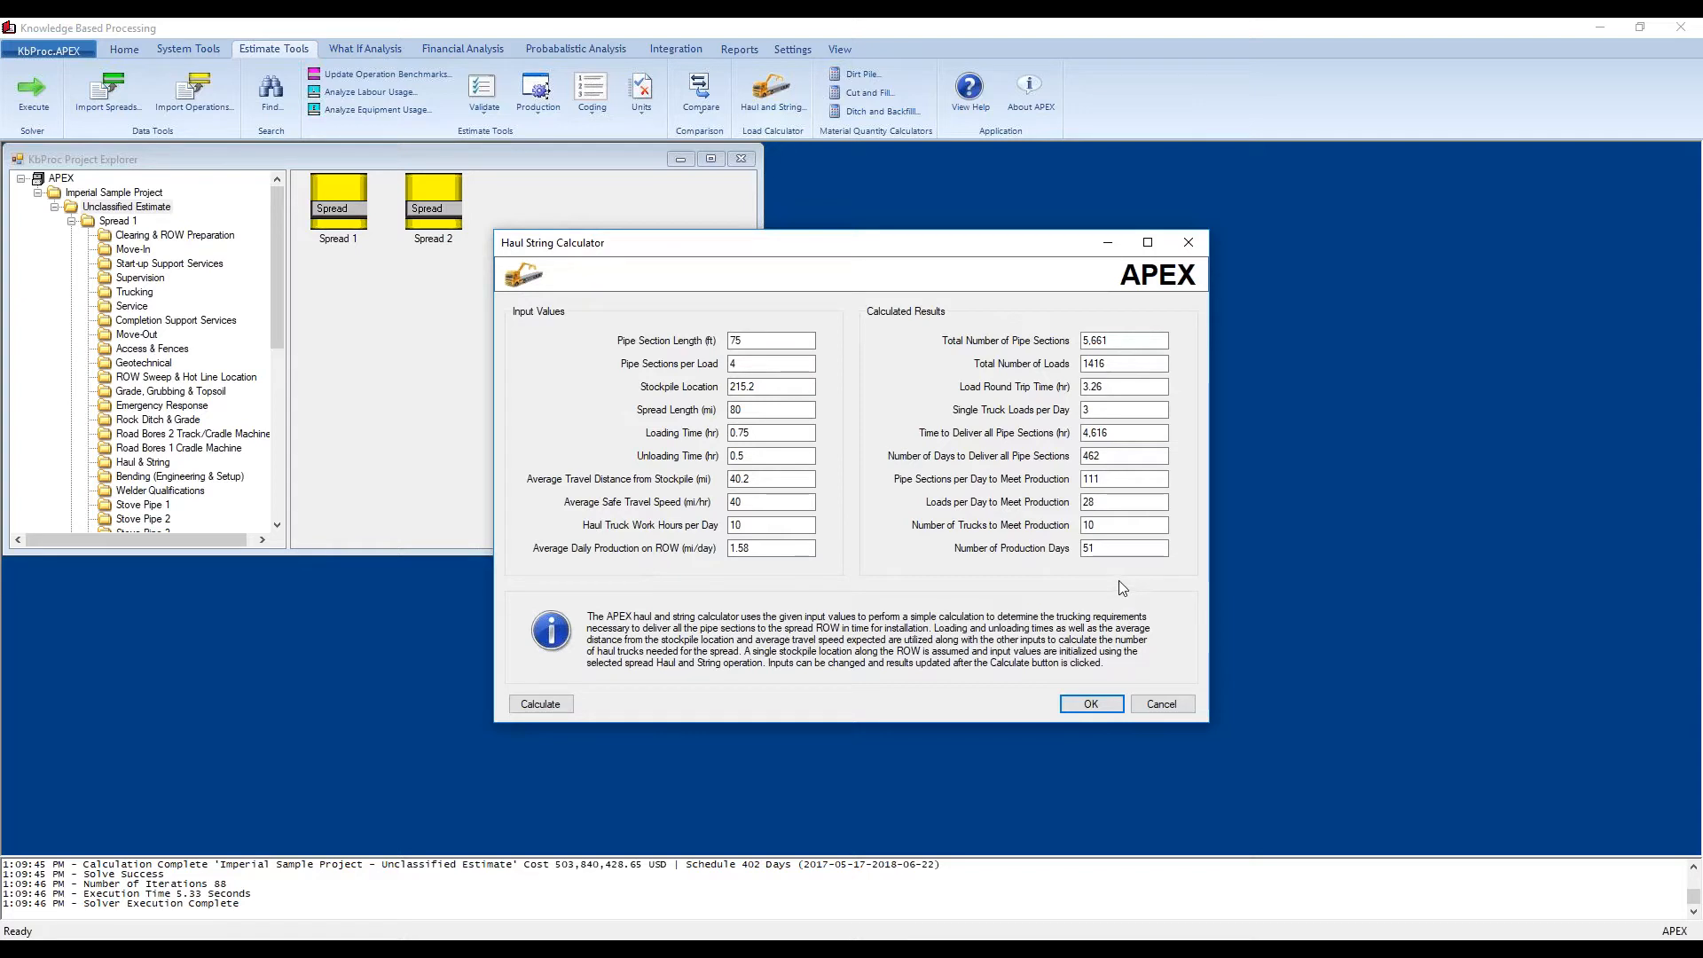
left_click(1092, 704)
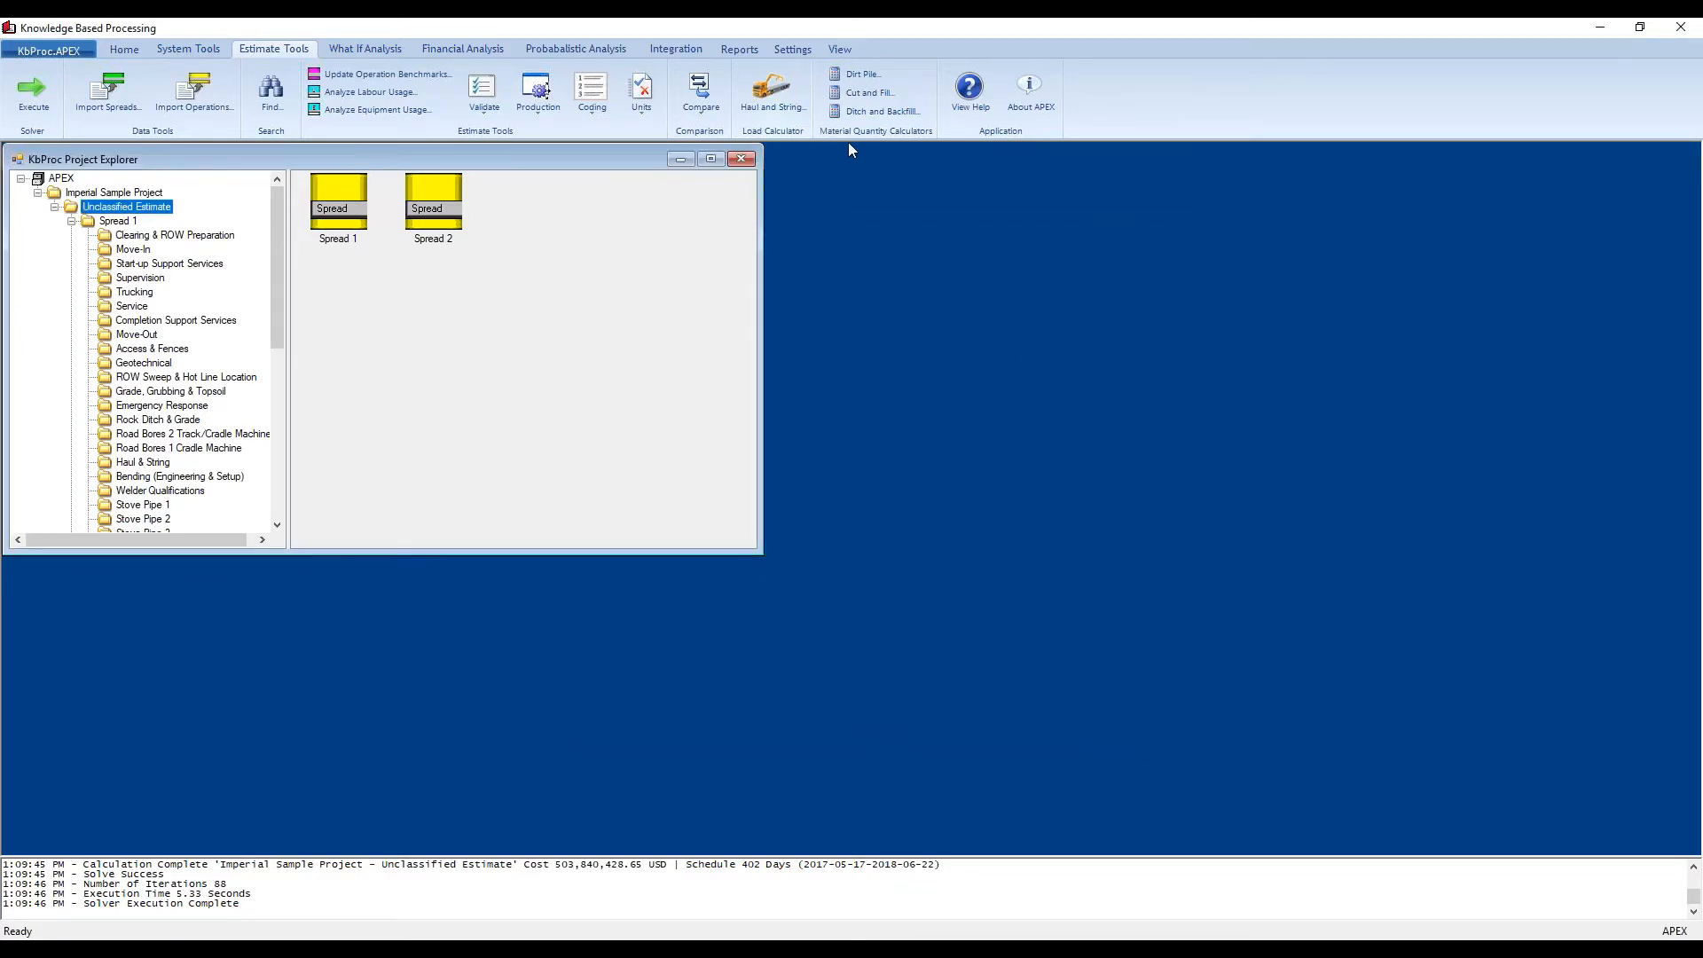
Step: Walk through the Dirt Pile Calculator in Pyramid mode without entering parameters, and finish it
left_click(853, 73)
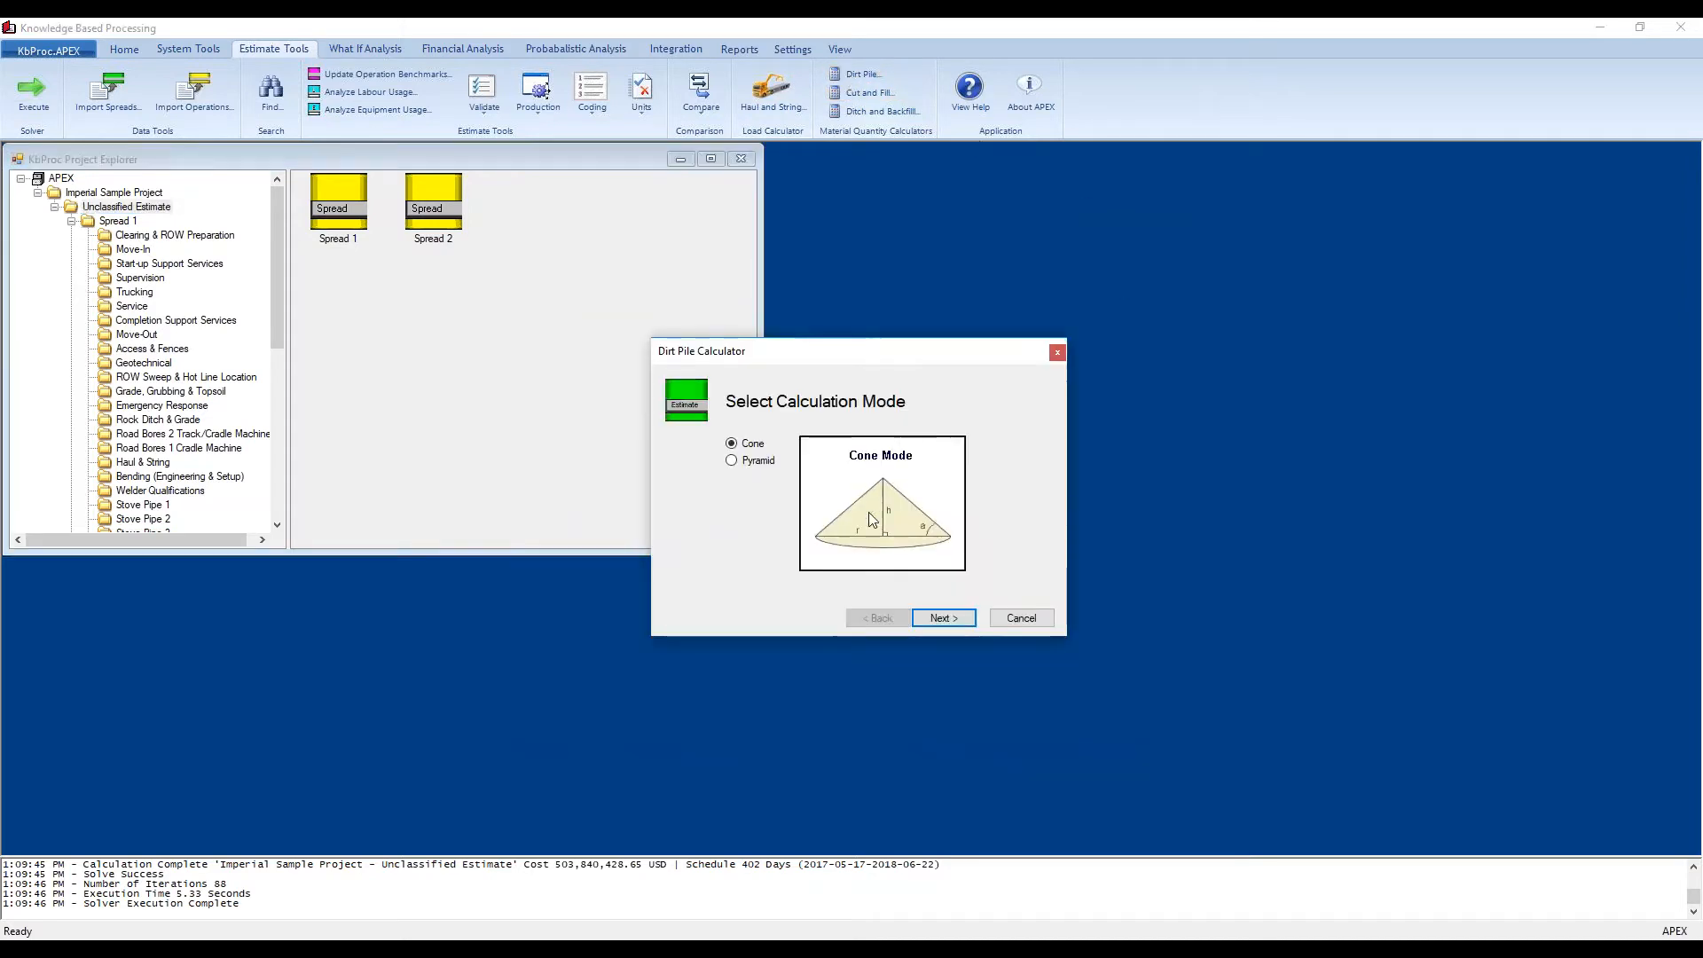
left_click(732, 462)
left_click(944, 618)
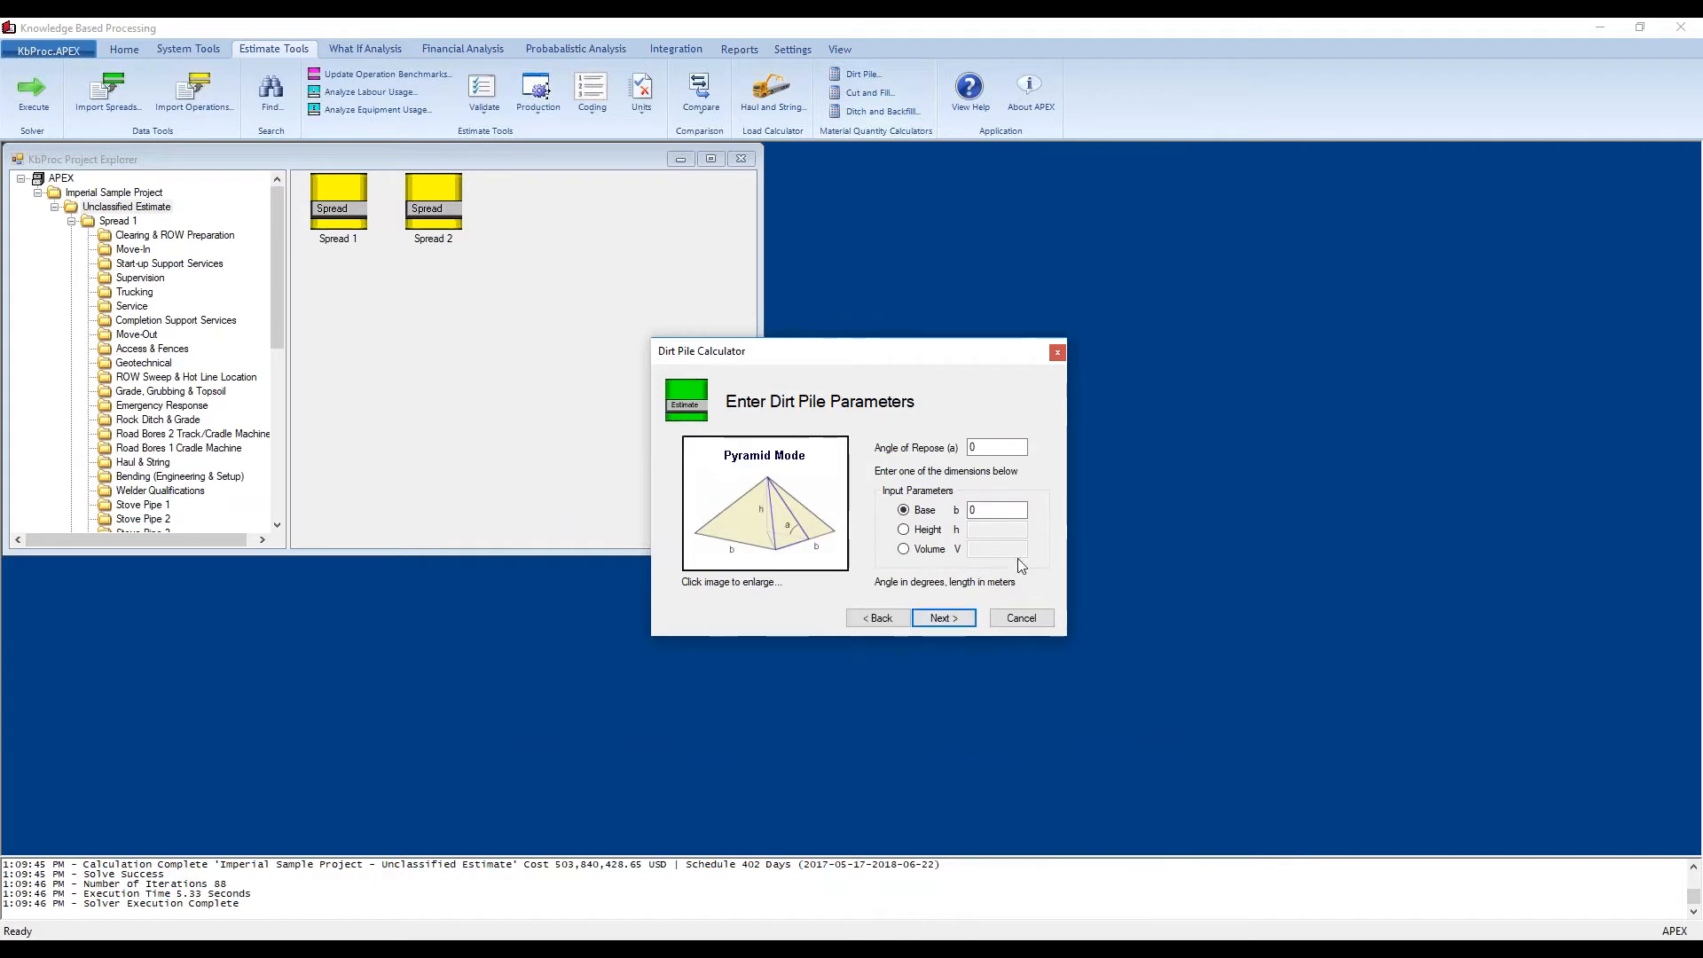
left_click(944, 619)
left_click(947, 621)
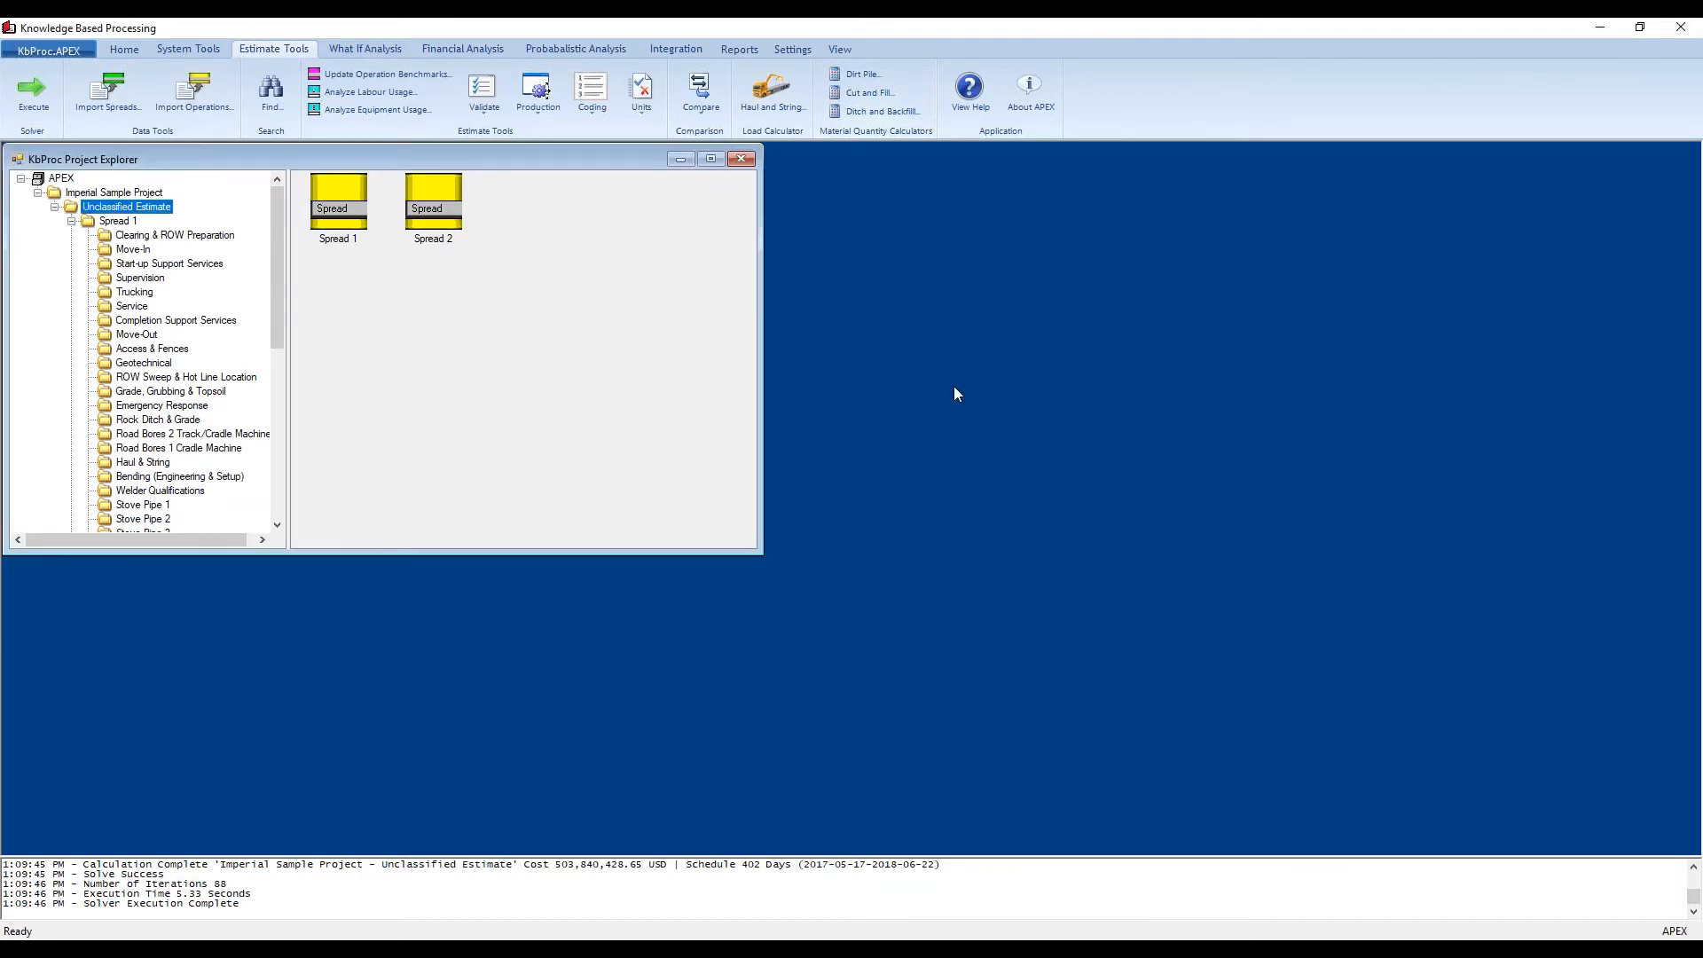
Step: Walk through the Cut and Fill calculator's parameters and calculation page, and finish it
left_click(869, 92)
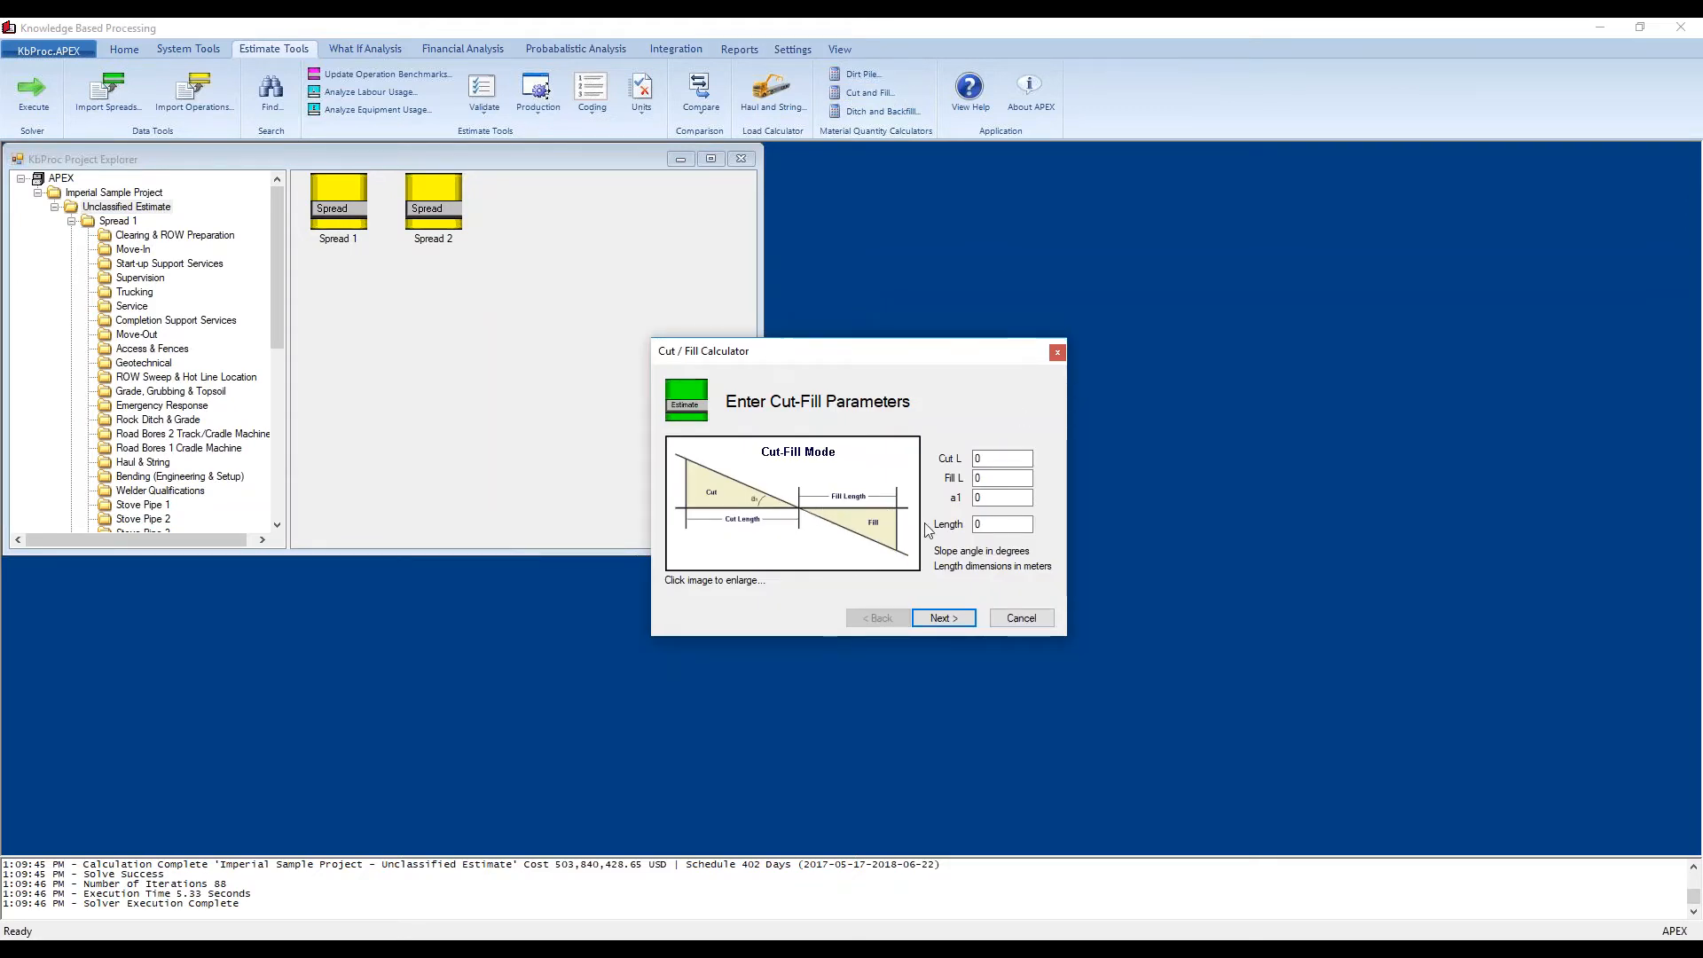
left_click(958, 620)
left_click(957, 619)
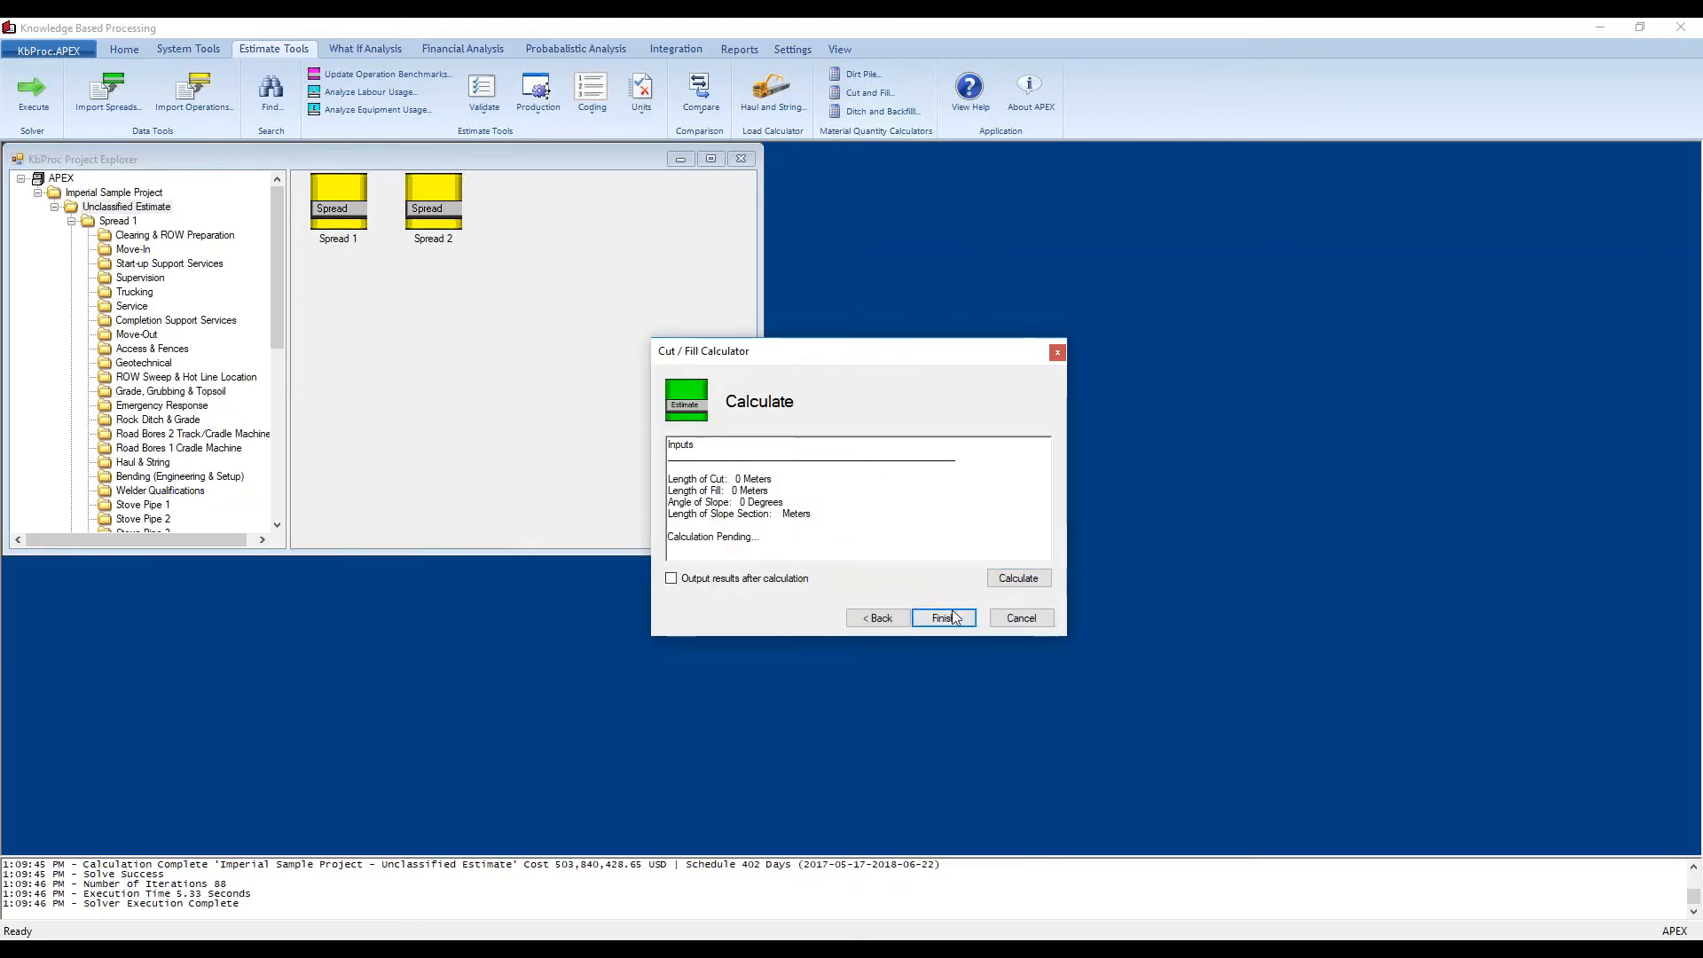
Step: Walk through the Ditch and Backfill calculator in Backhoe excavation mode without entering parameters, and finish it
left_click(869, 111)
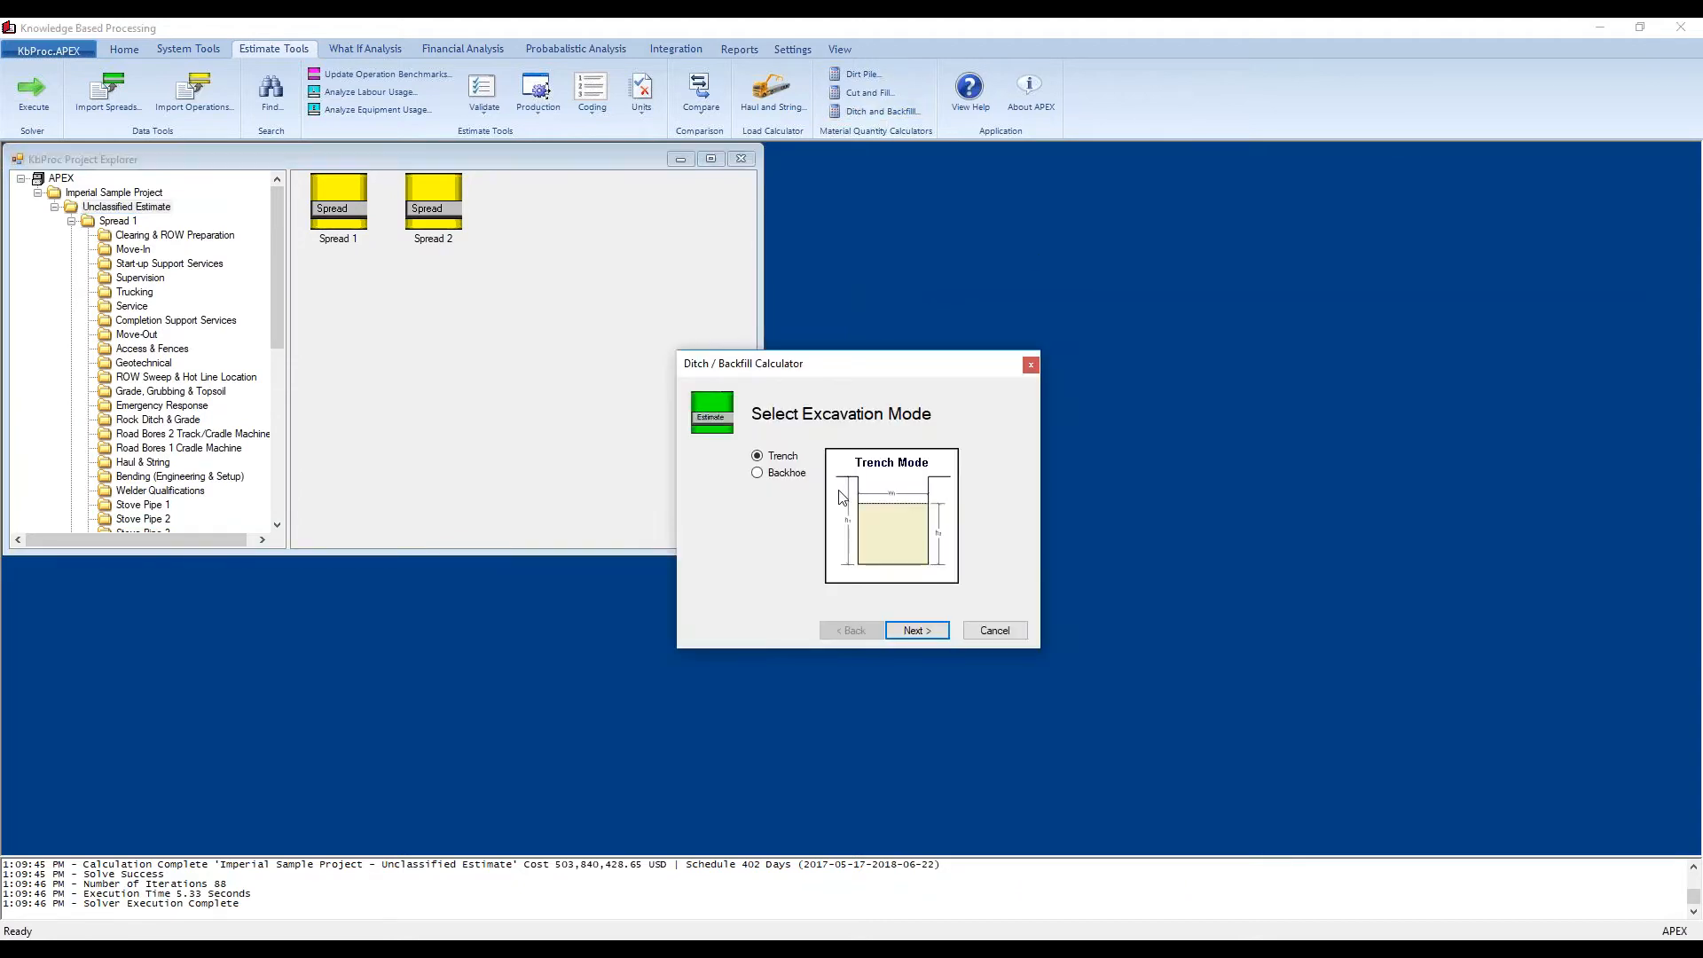
left_click(757, 472)
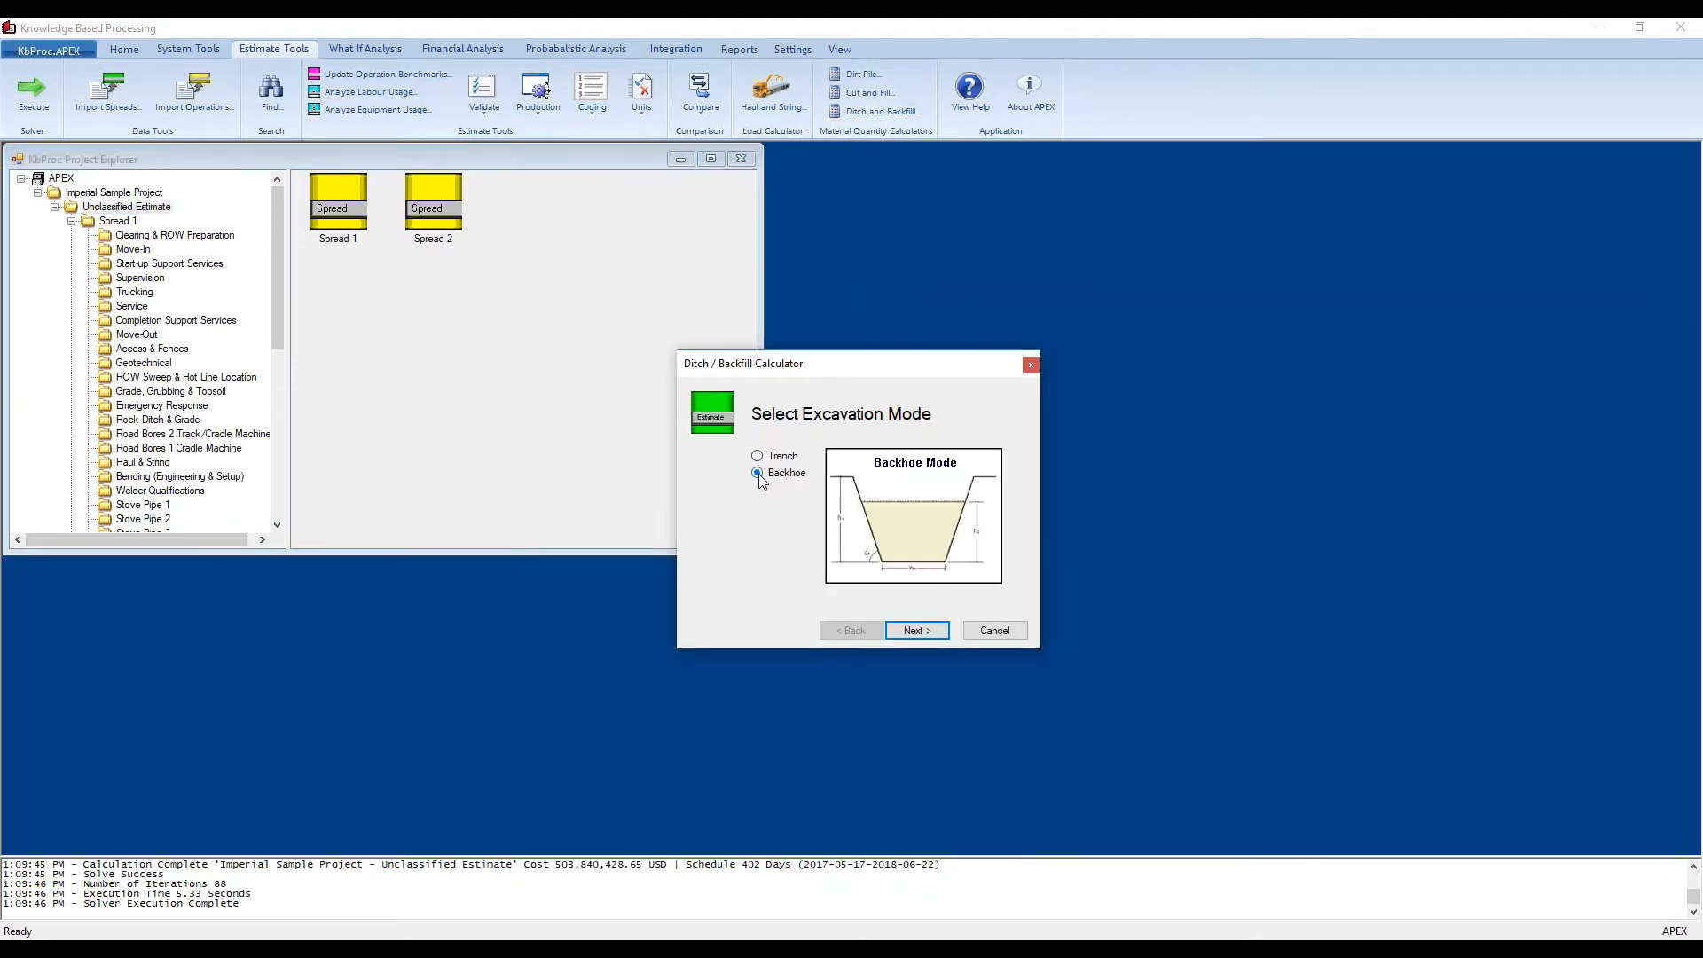
left_click(928, 637)
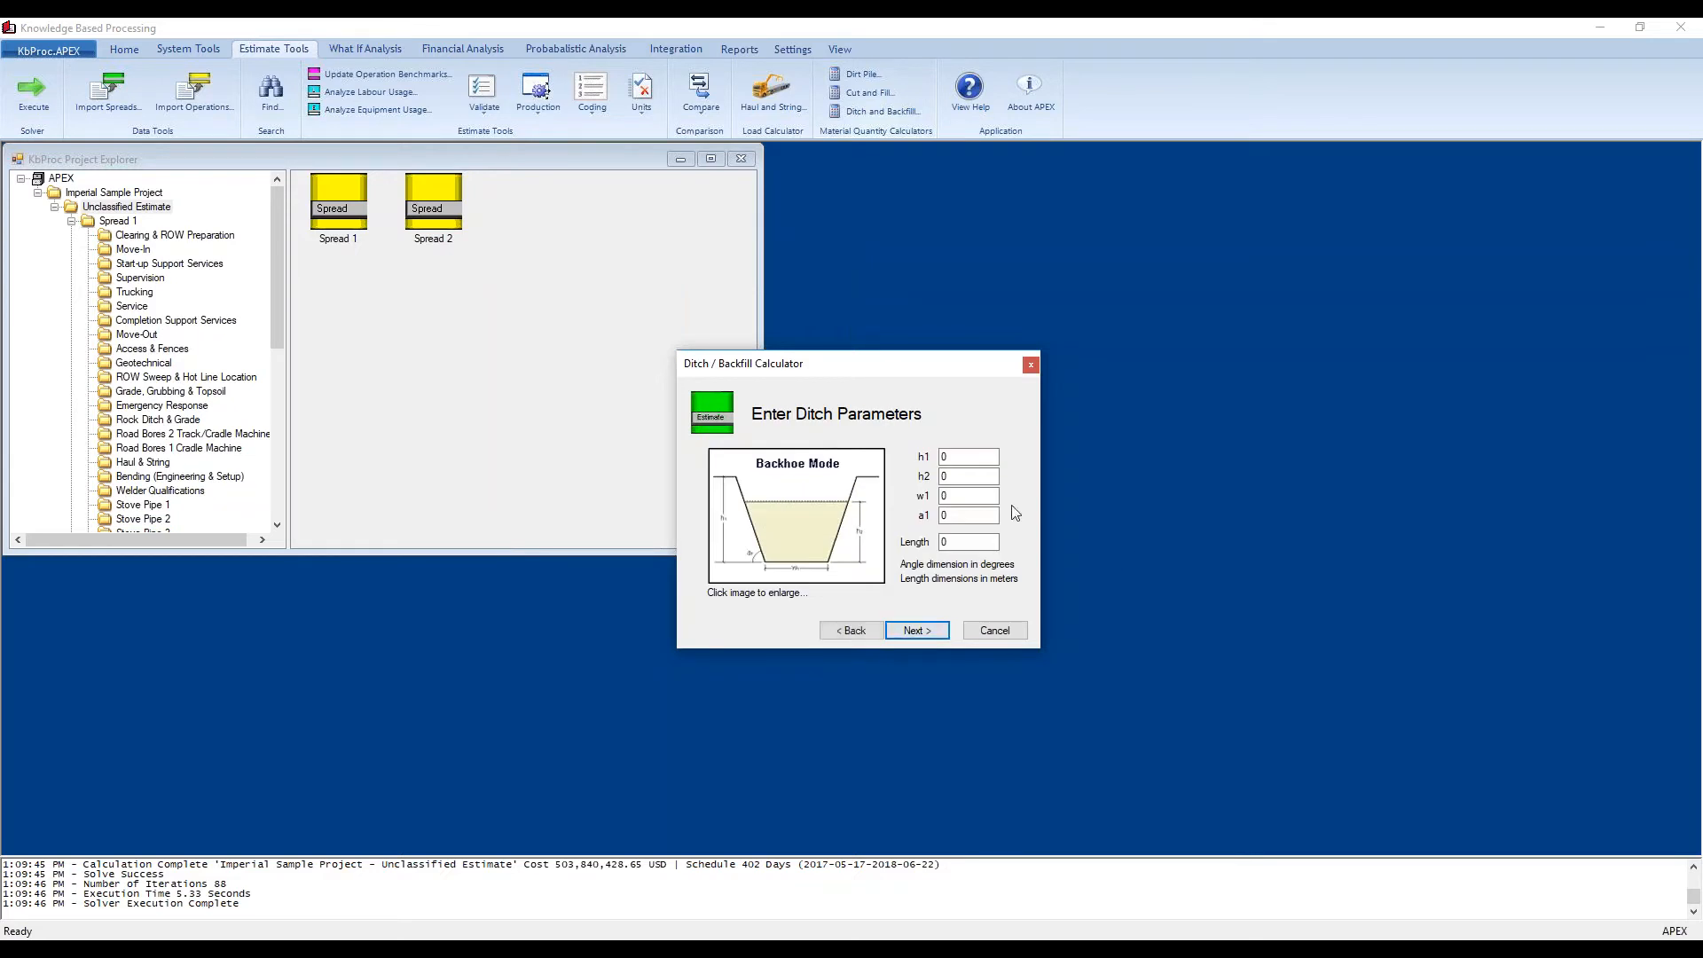
left_click(936, 637)
left_click(914, 635)
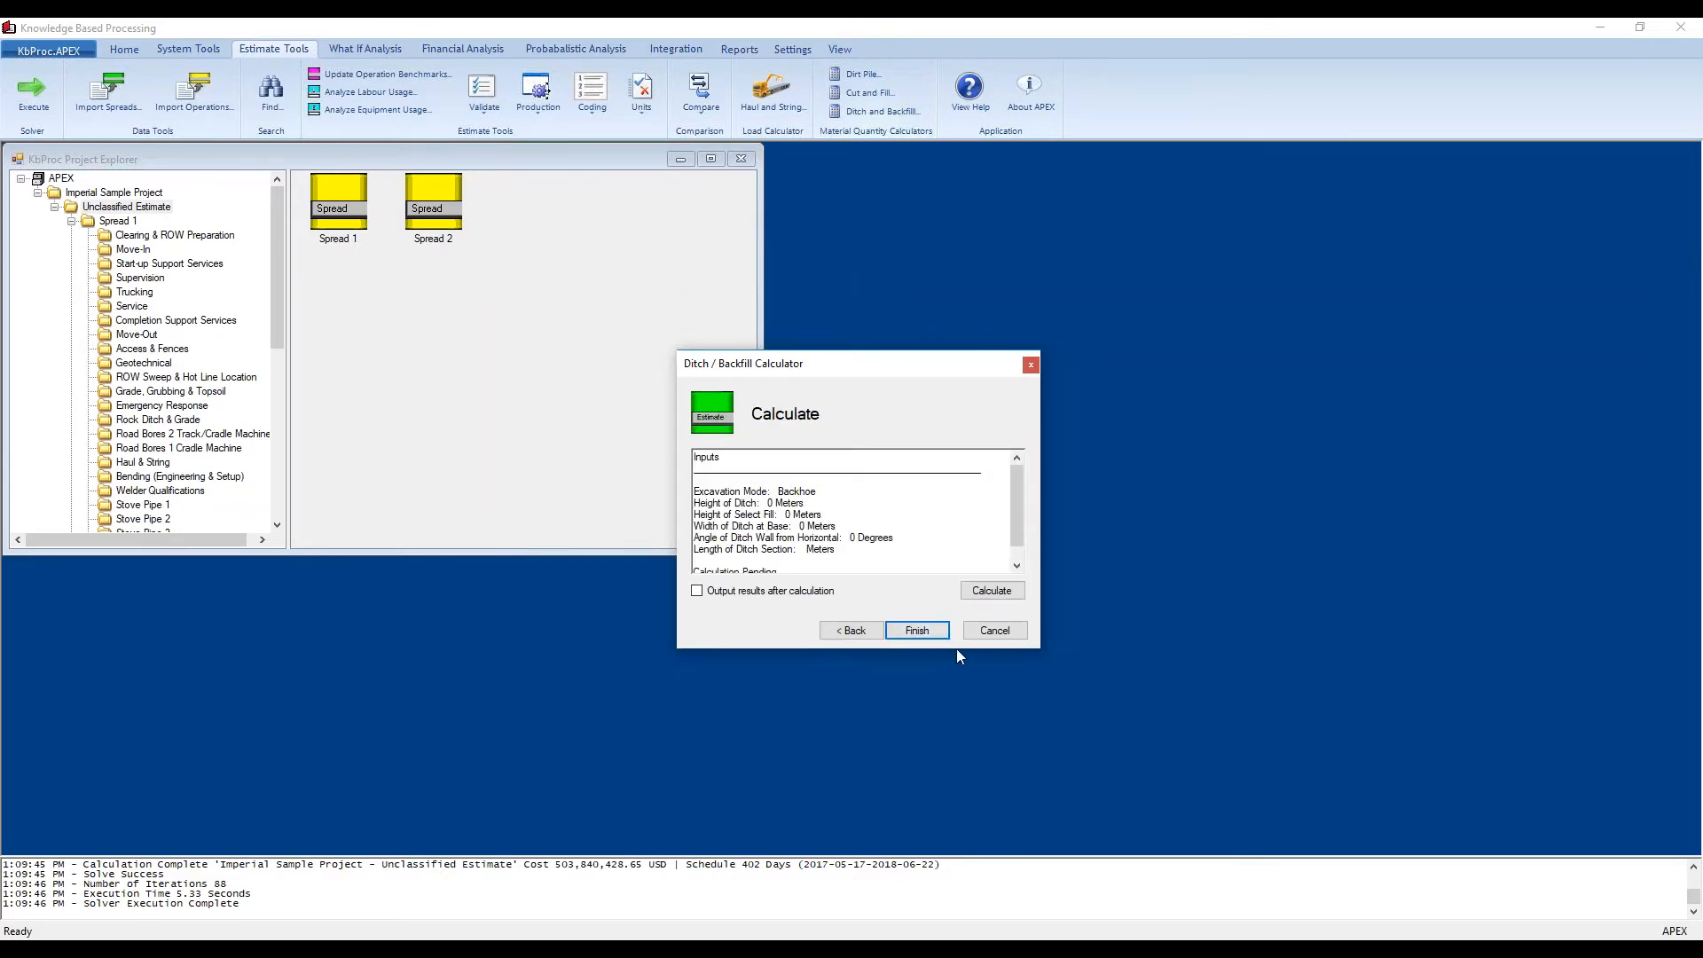
left_click(918, 630)
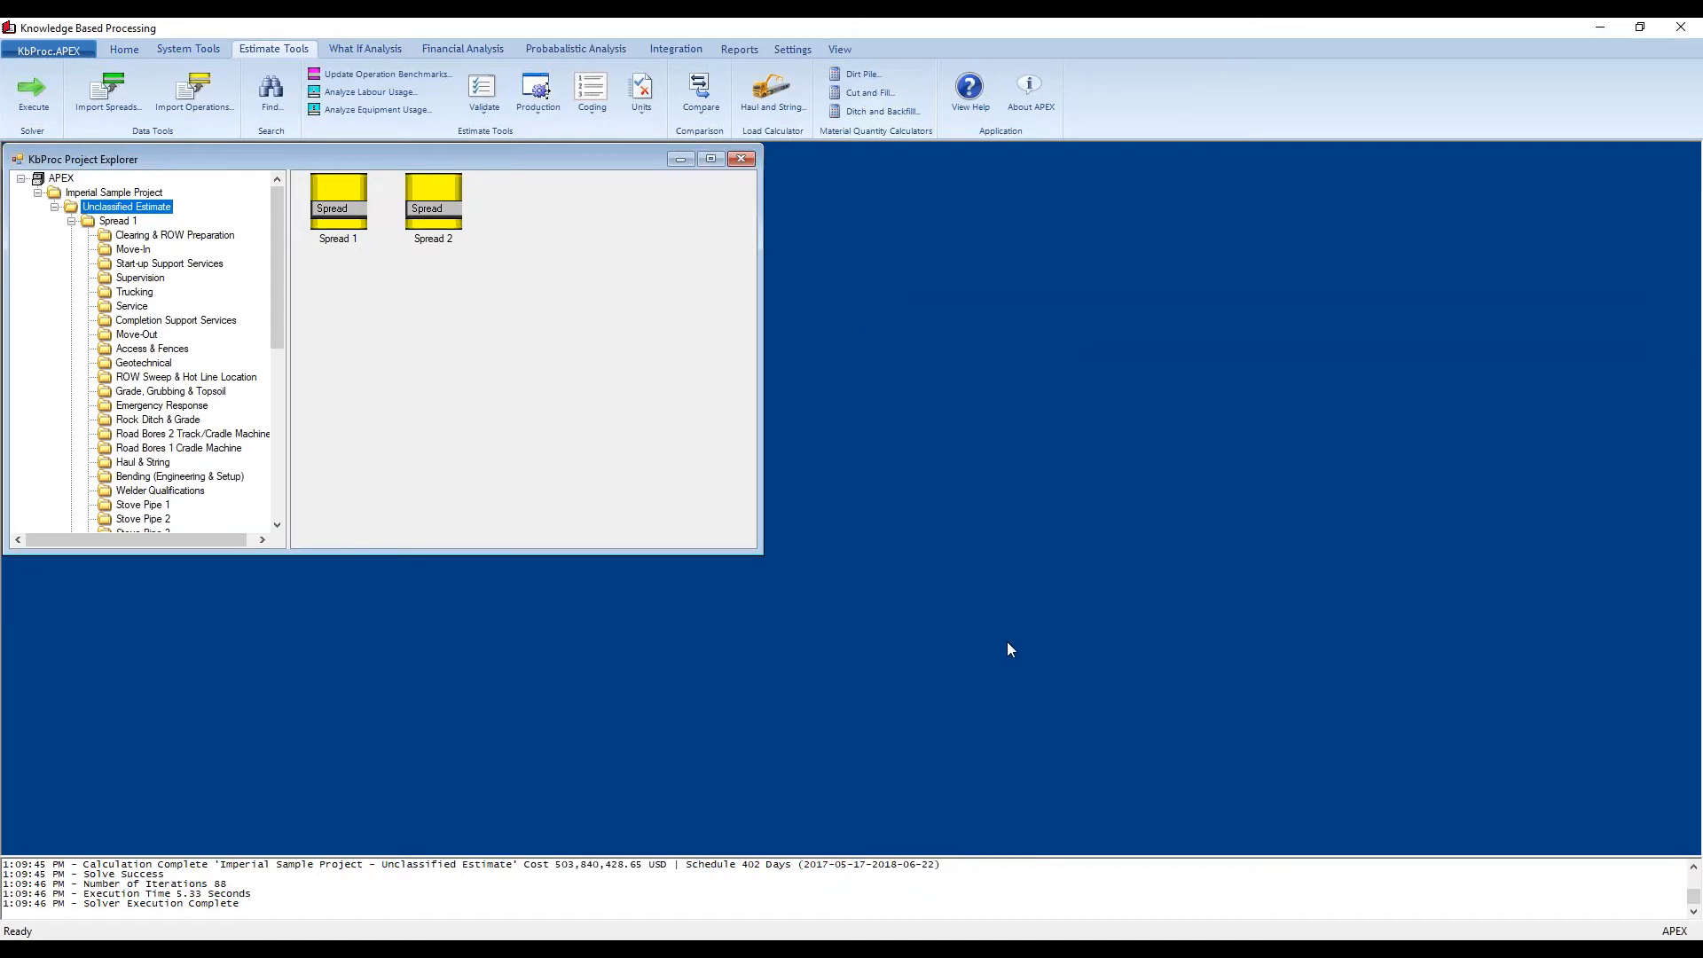
Step: Review the what-if, financial, probabilistic, integration and reporting tools, including the available estimate output reports
left_click(380, 49)
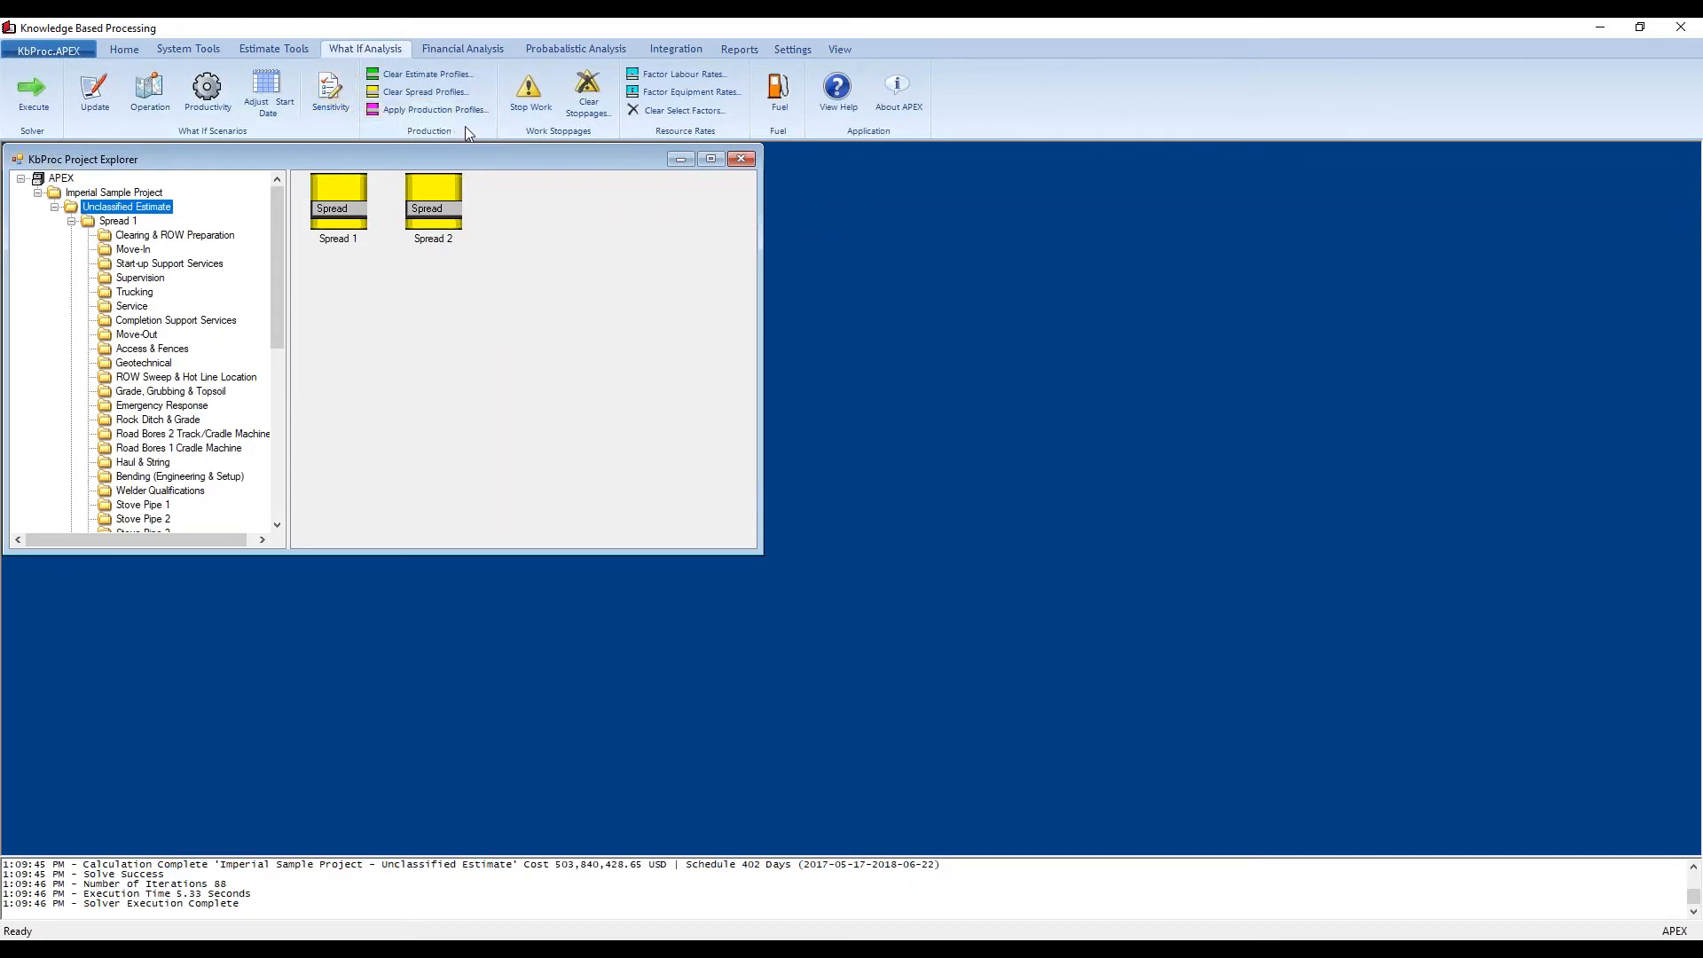
left_click(475, 47)
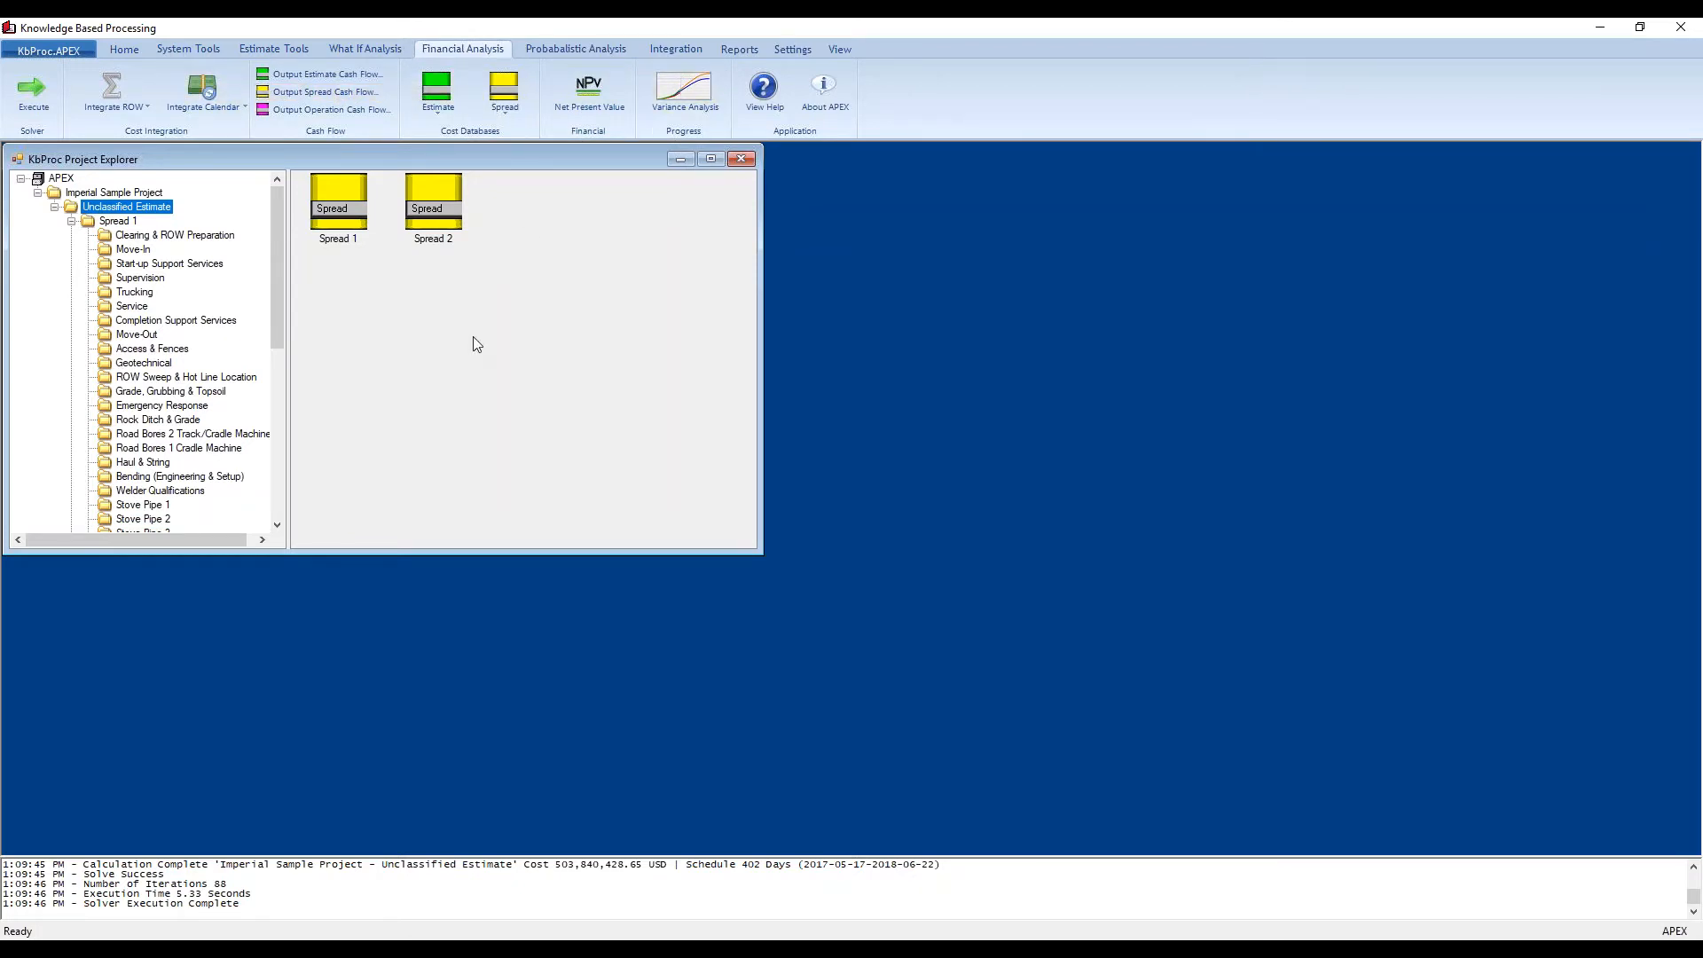
left_click(582, 47)
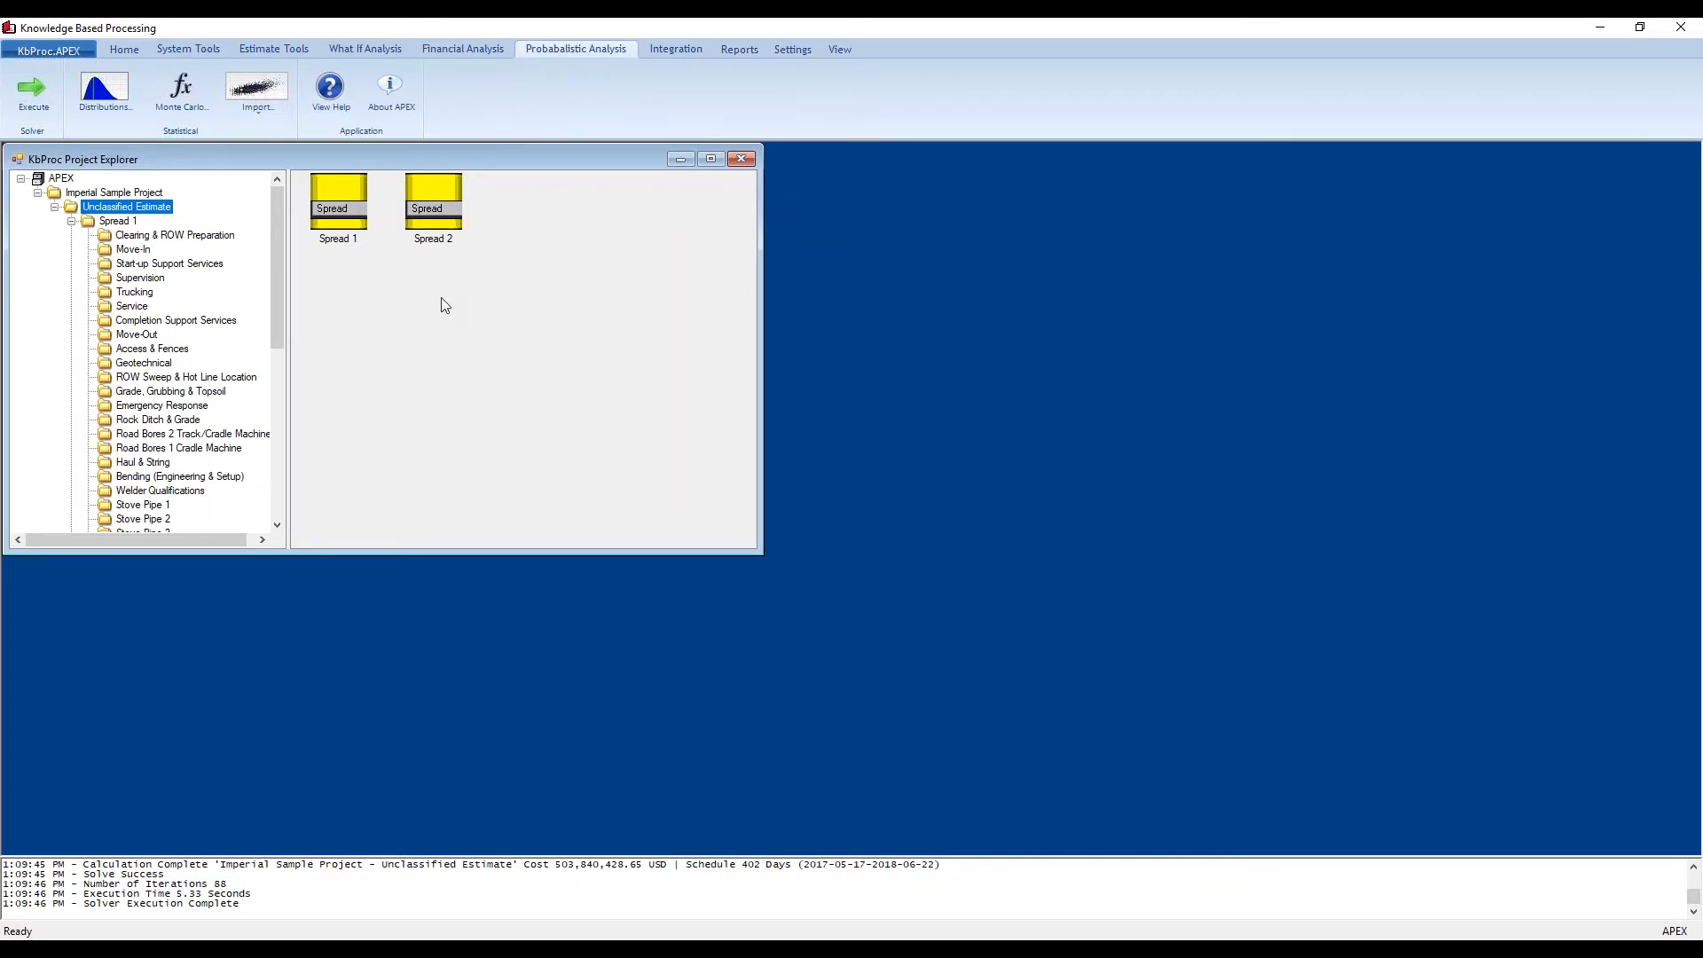
mouse_move(453, 227)
left_click(667, 49)
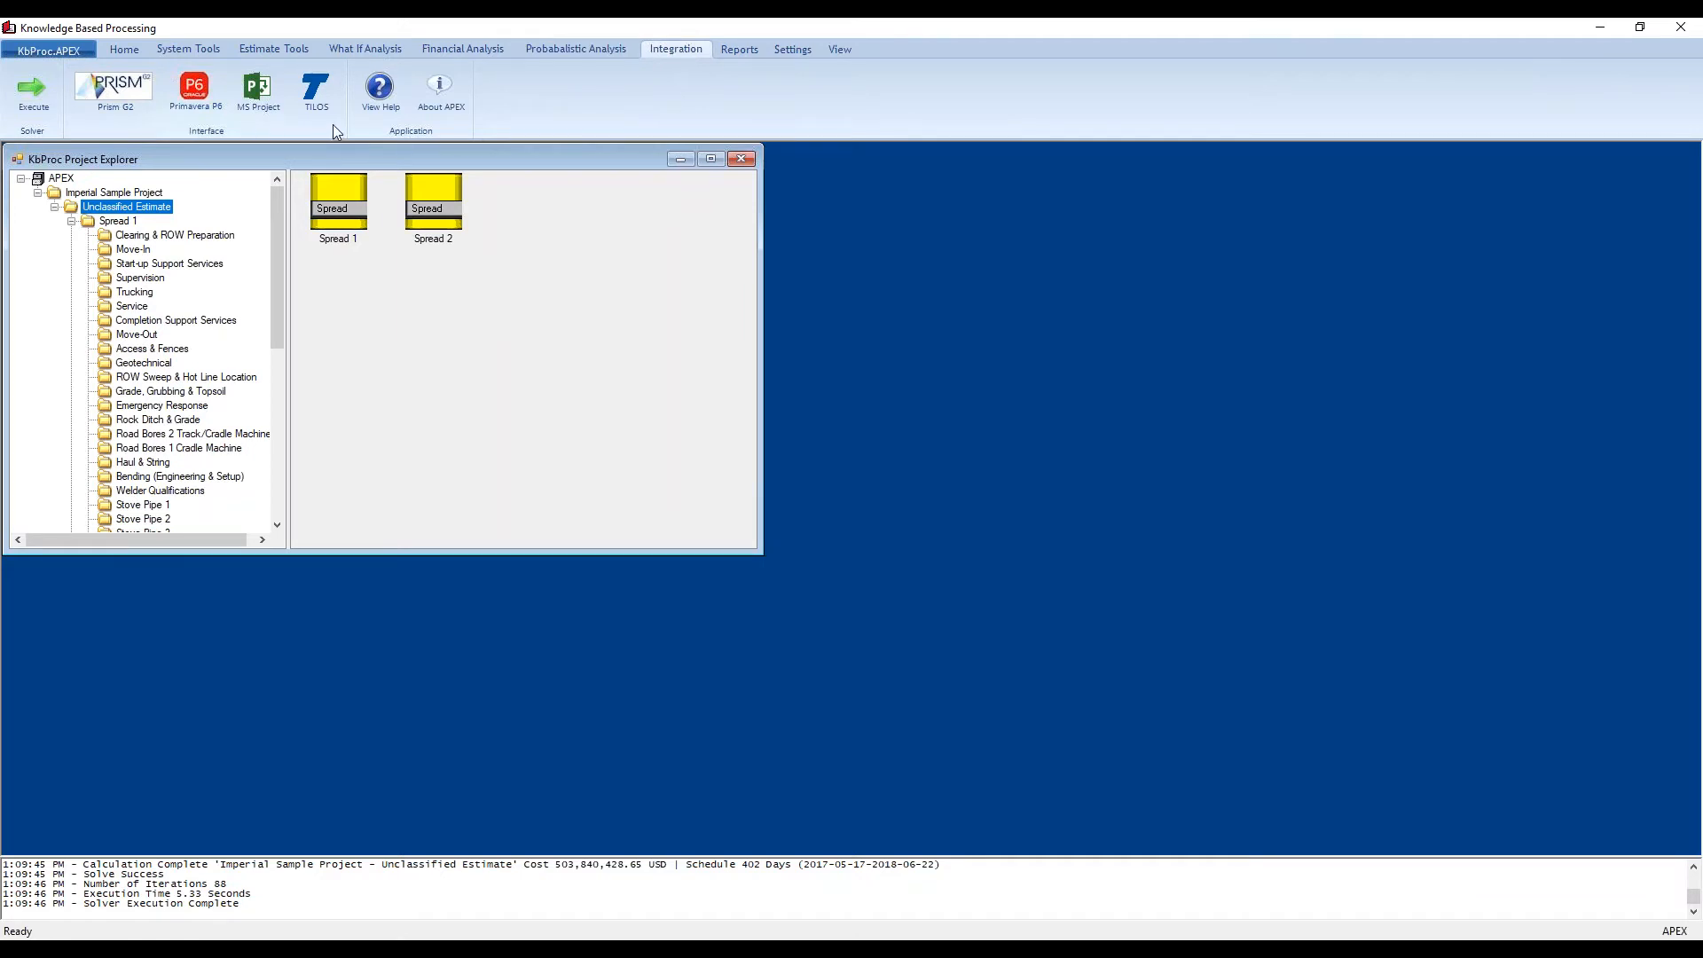
left_click(736, 50)
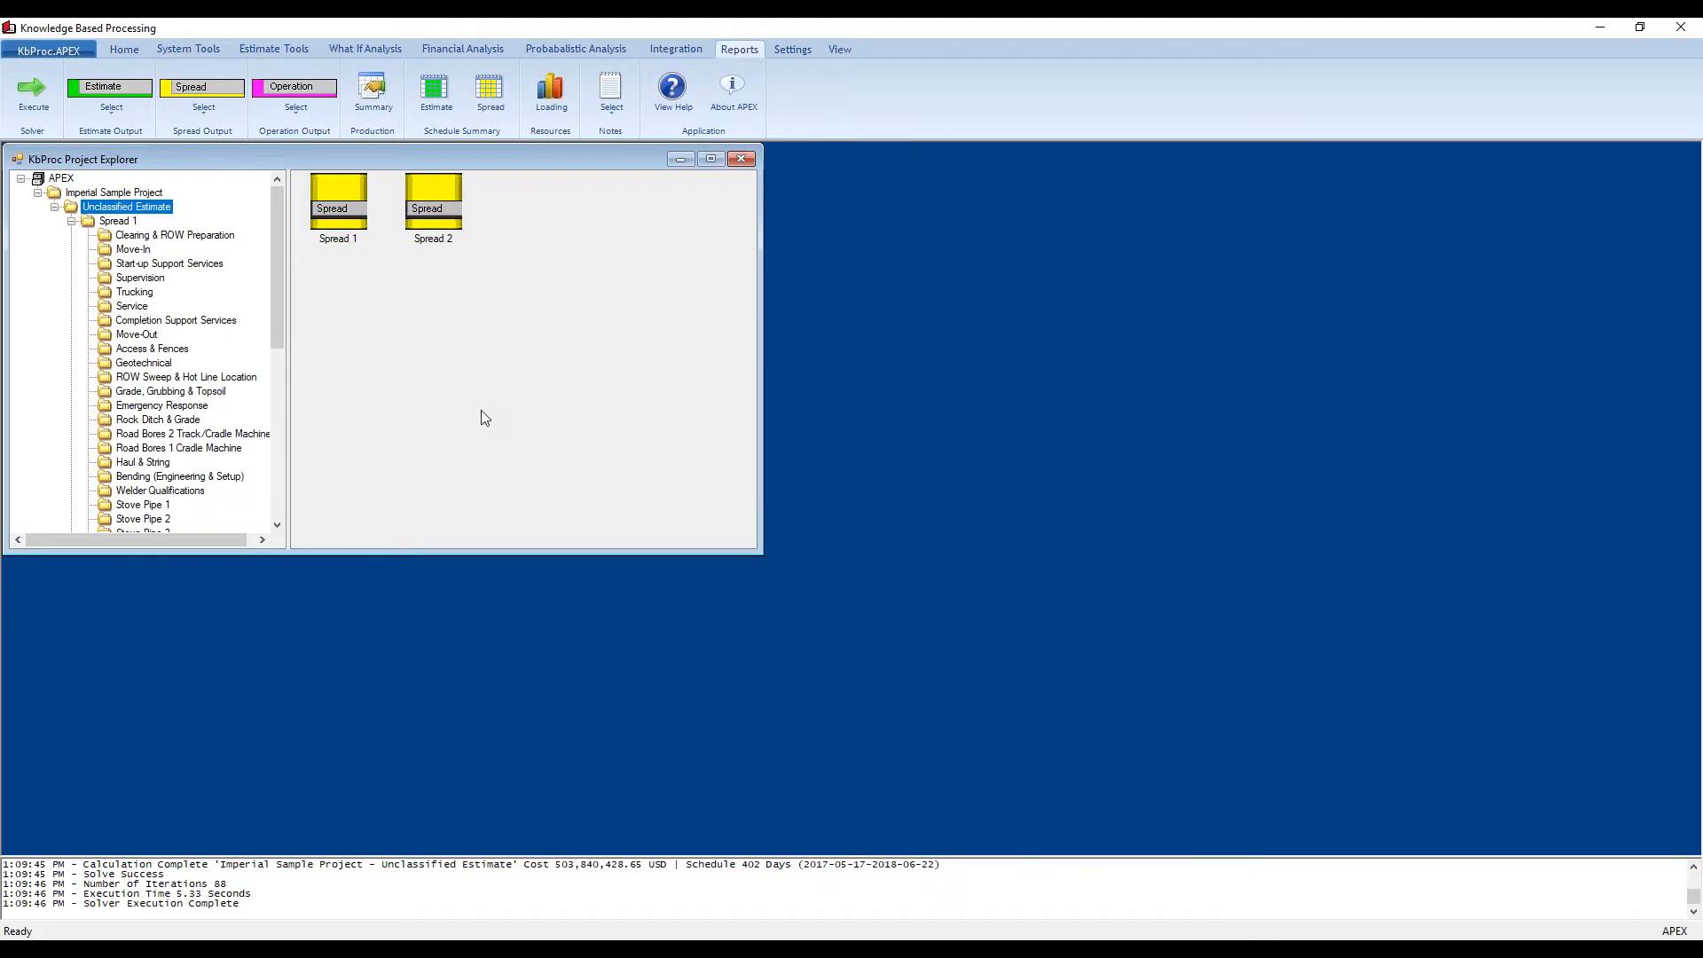
left_click(110, 110)
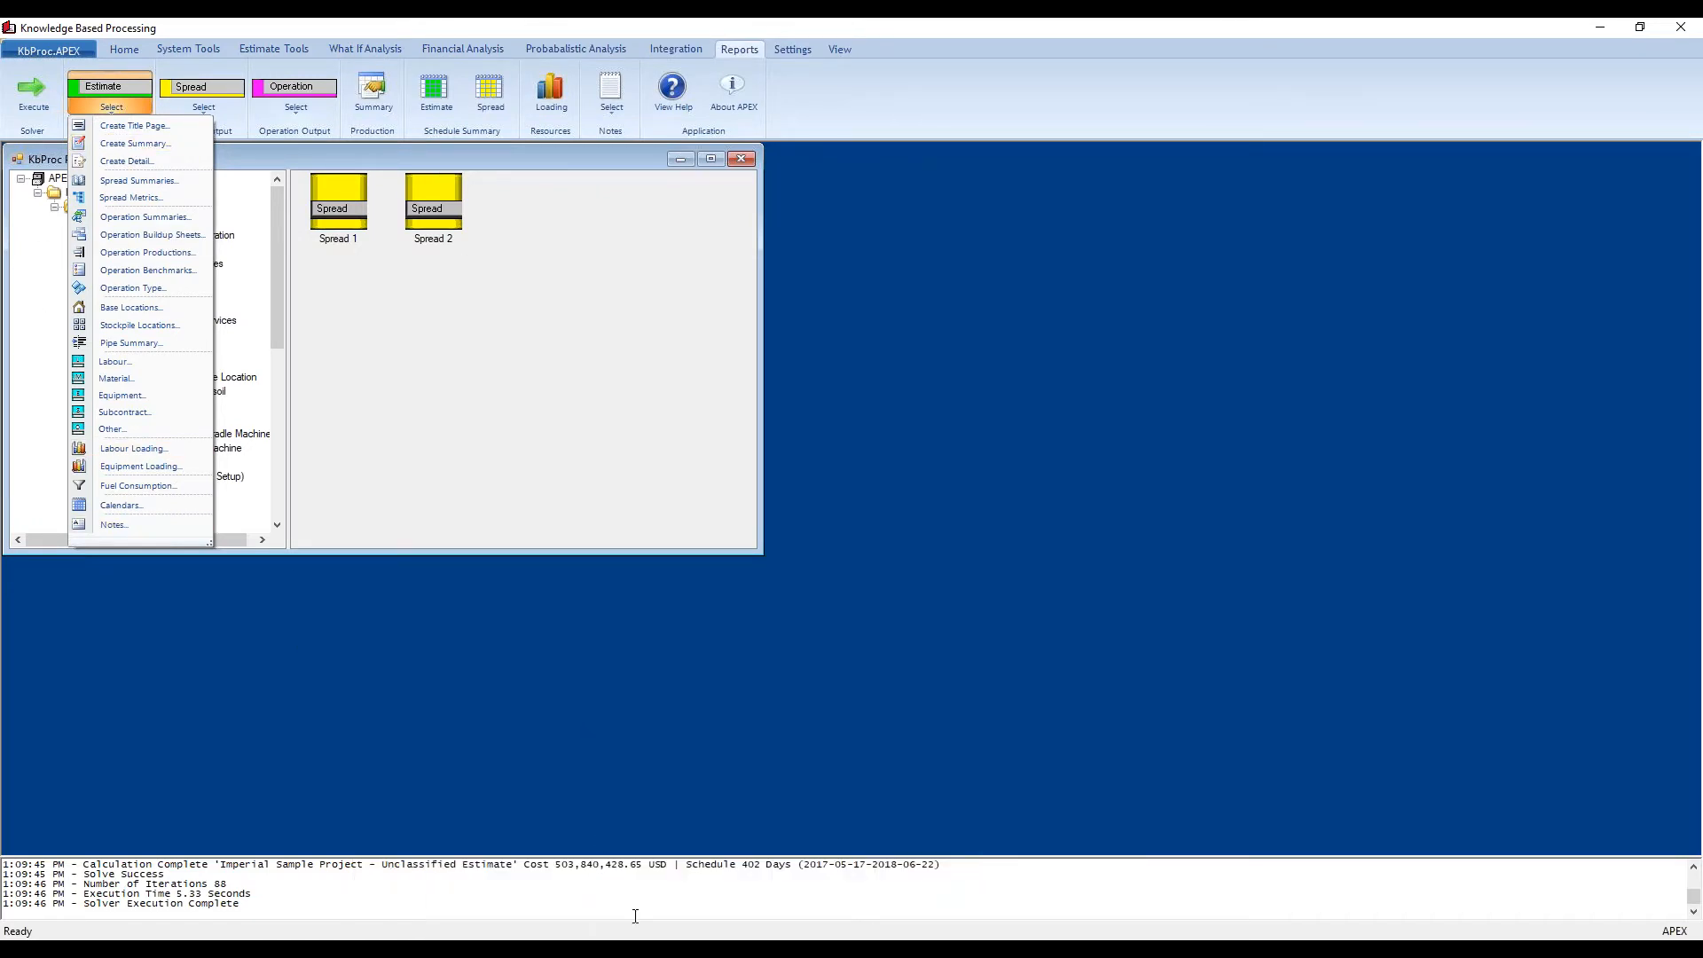
Step: Switch to Excel to examine the Haul & String sheet of the WEBINAR - Operation.Buildup workbook, and minimize it
left_click(700, 853)
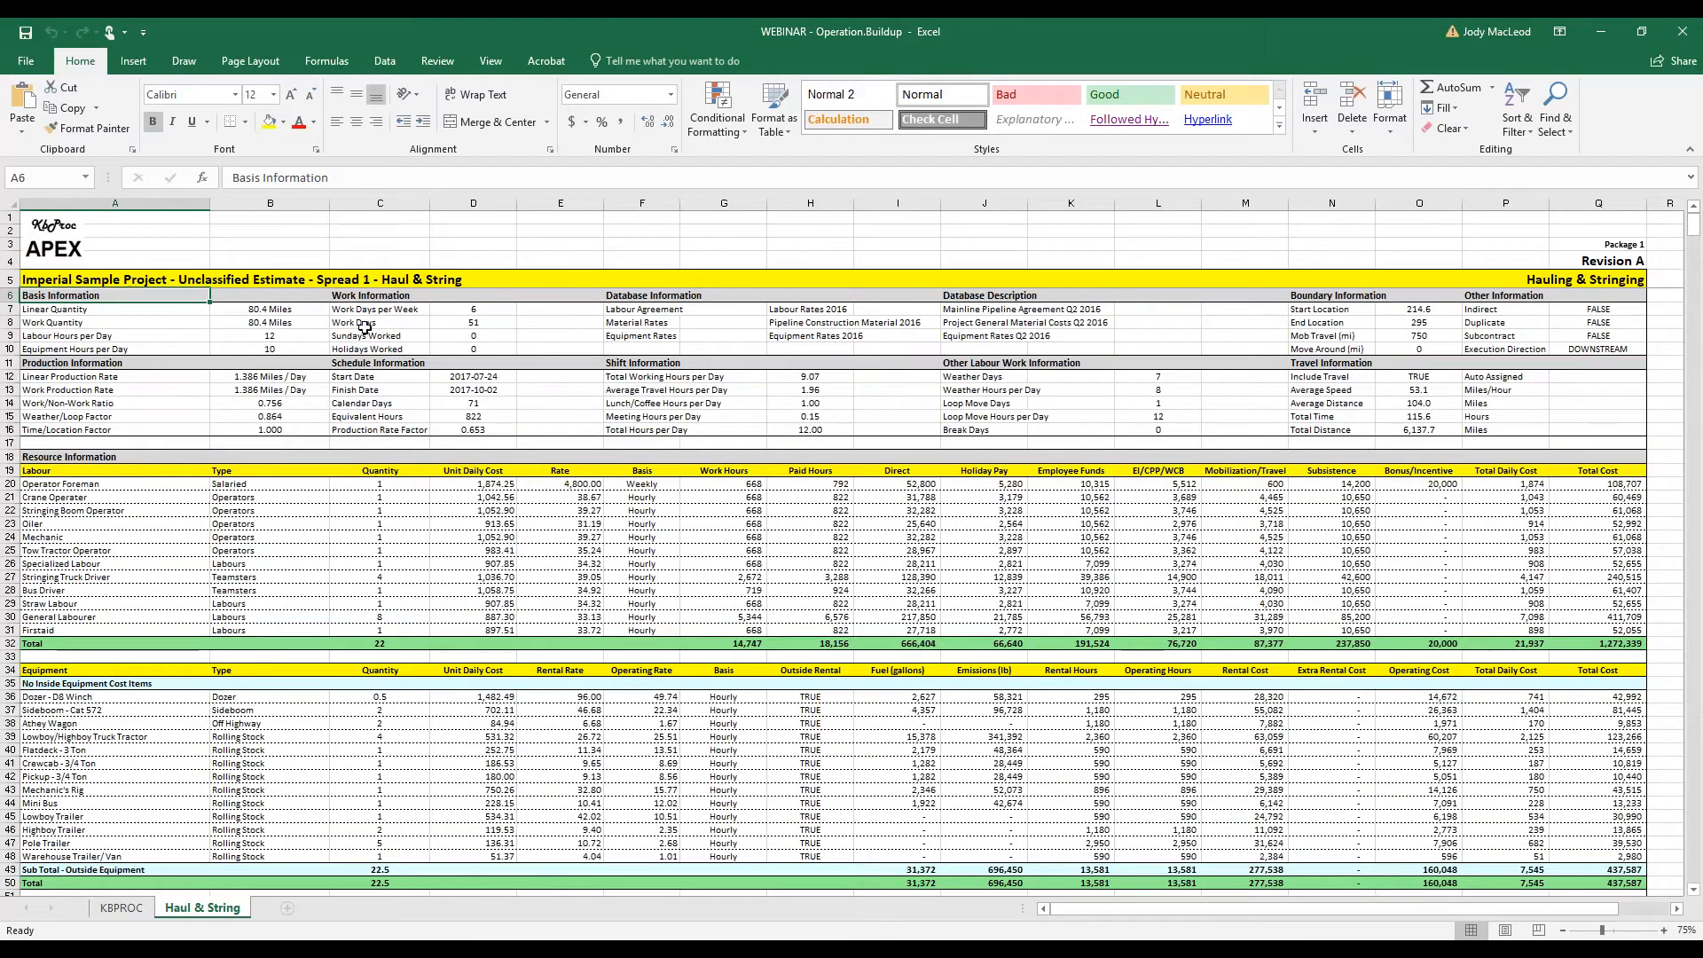
scroll(484, 517, "down", 1)
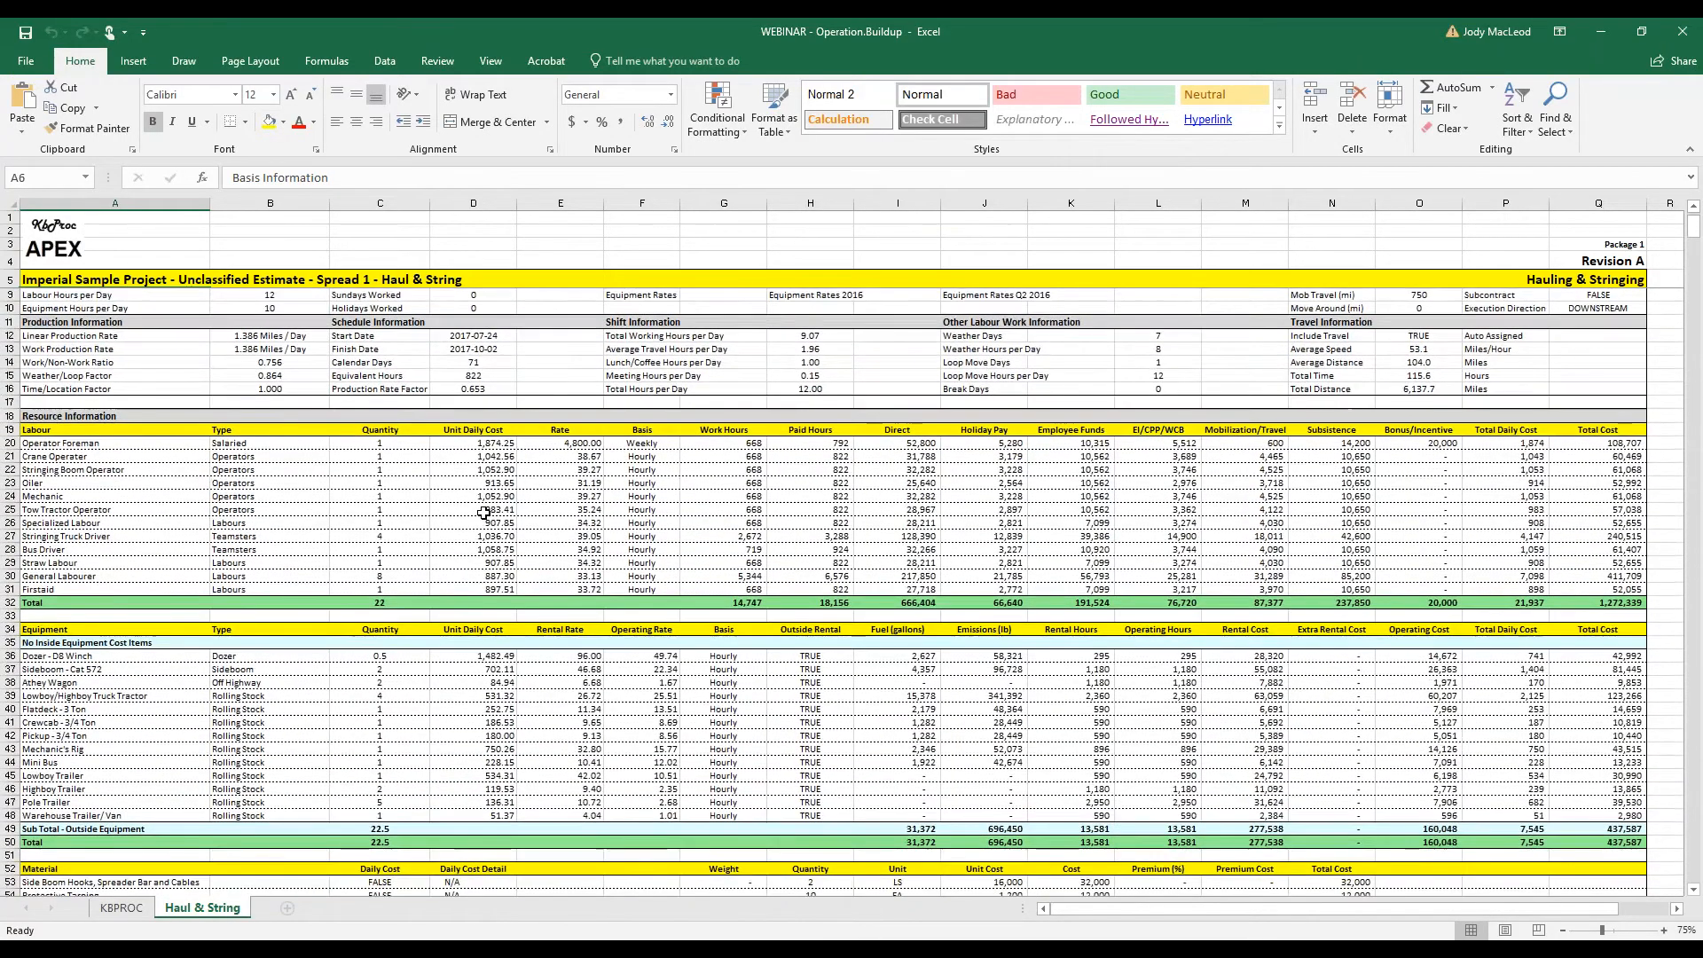
scroll(484, 514, "down", 12)
scroll(483, 509, "up", 12)
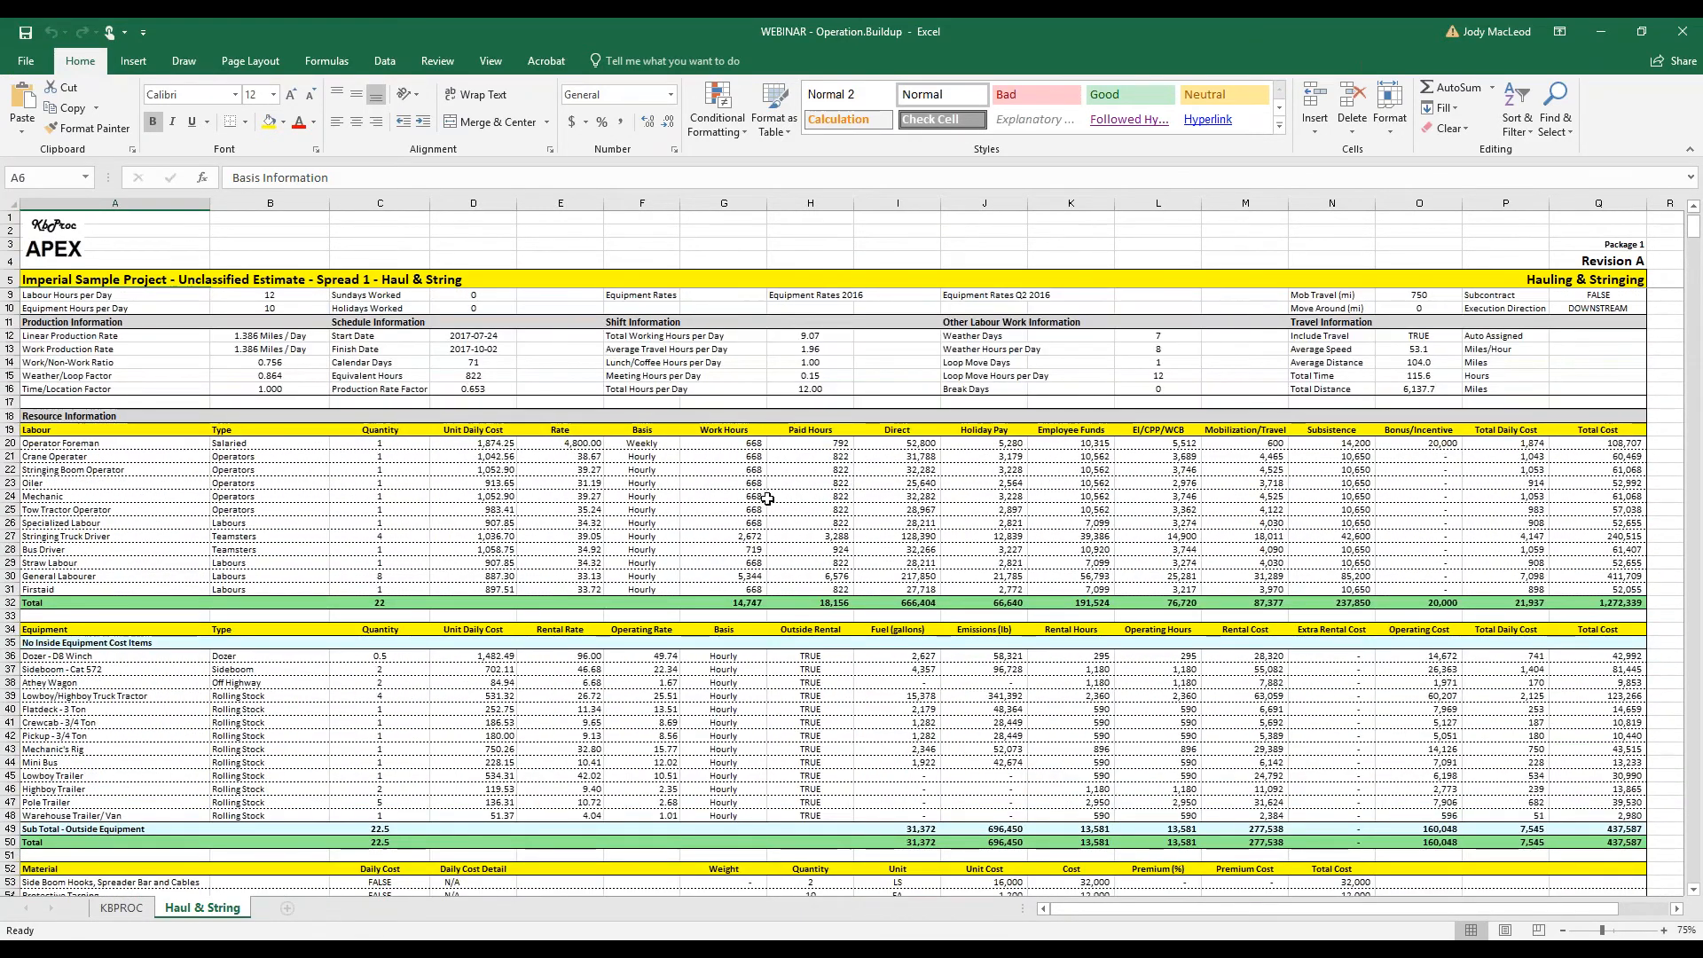
left_click(1601, 31)
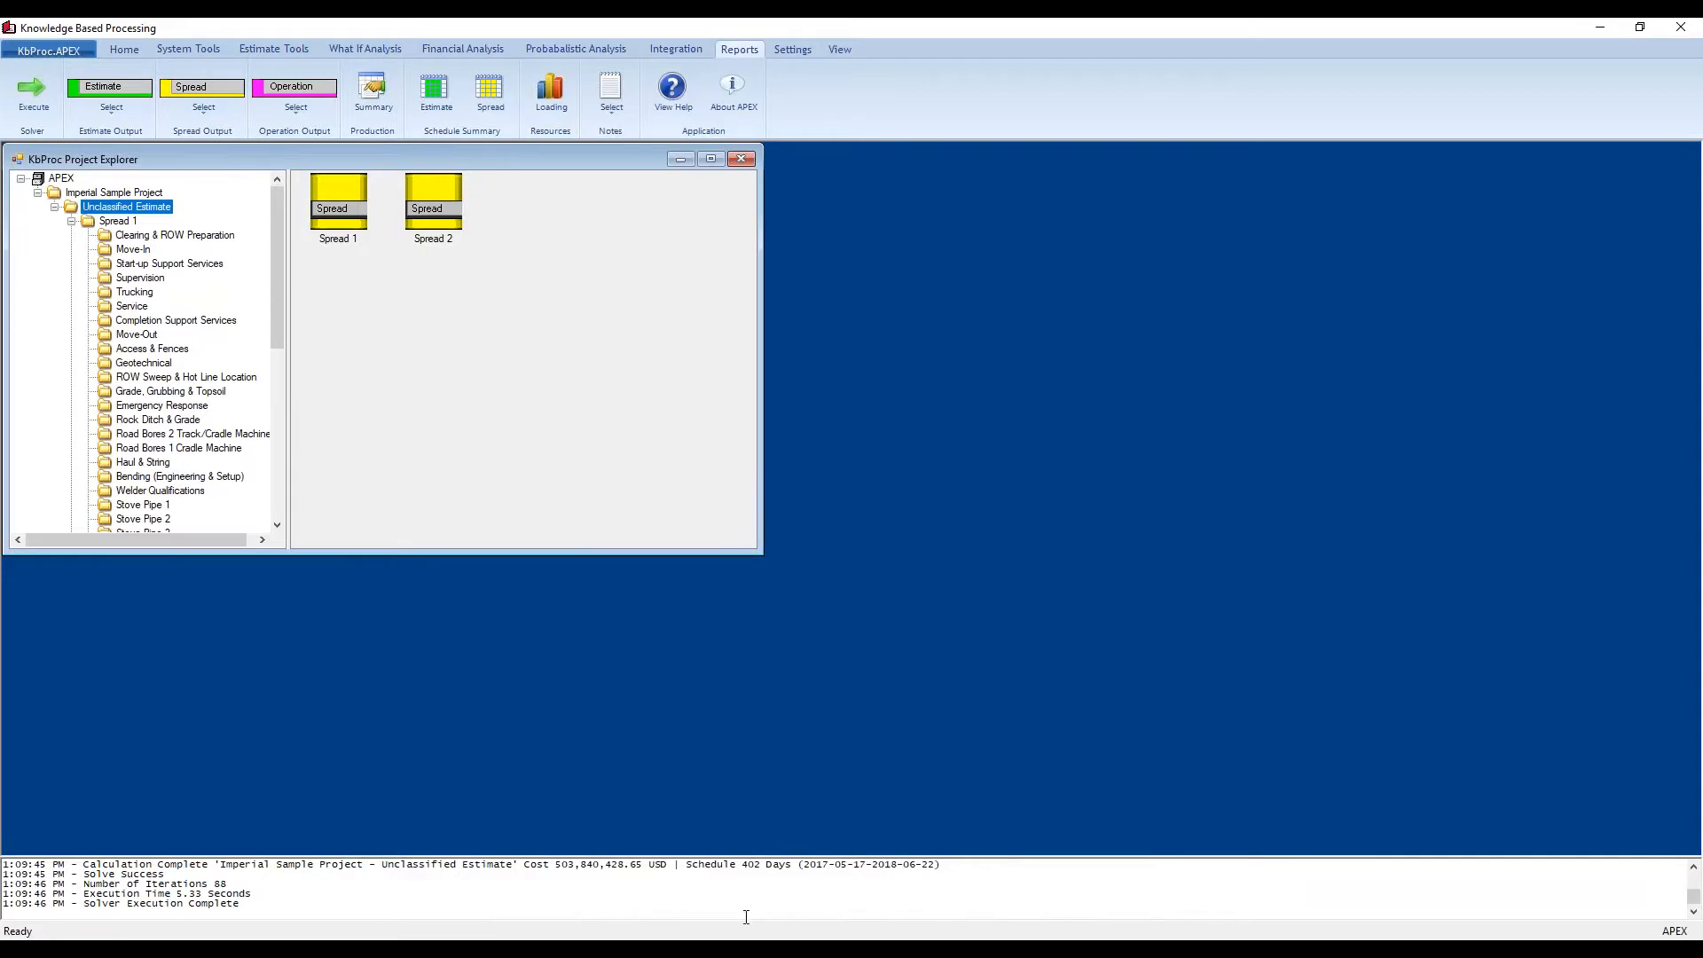
Step: Open the Unclassified Estimate's properties and move the window clear of the project tree to review its general information
mouse_move(717, 953)
double_click(120, 209)
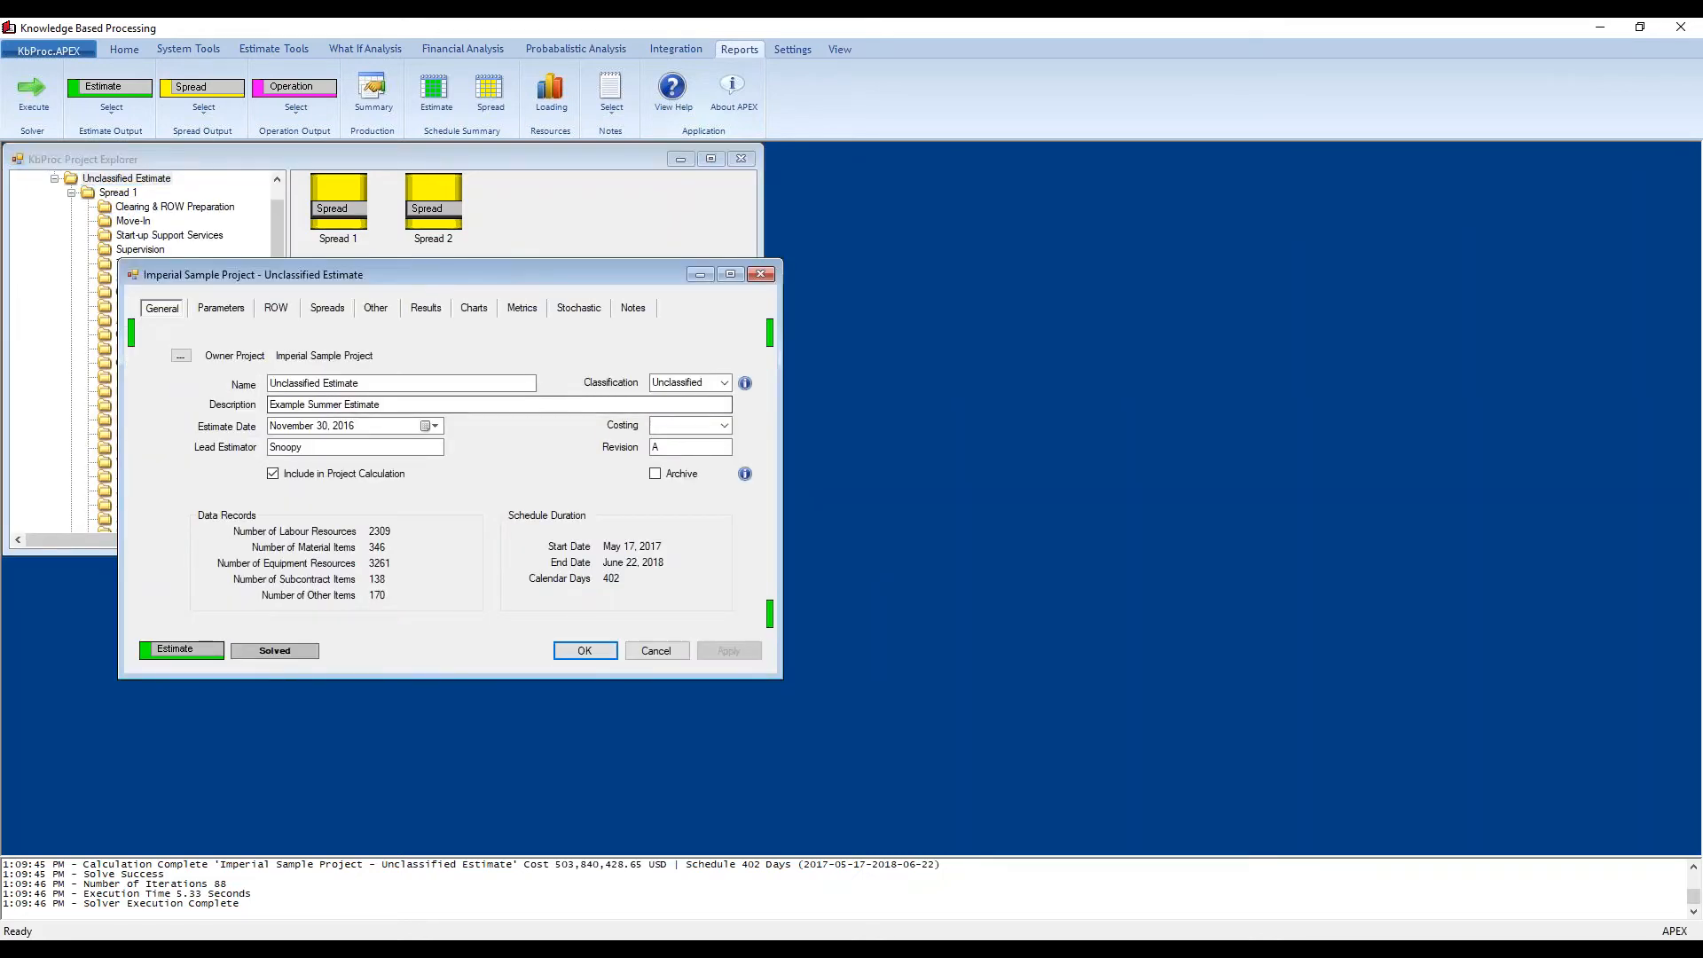
left_click_drag(594, 274, 988, 211)
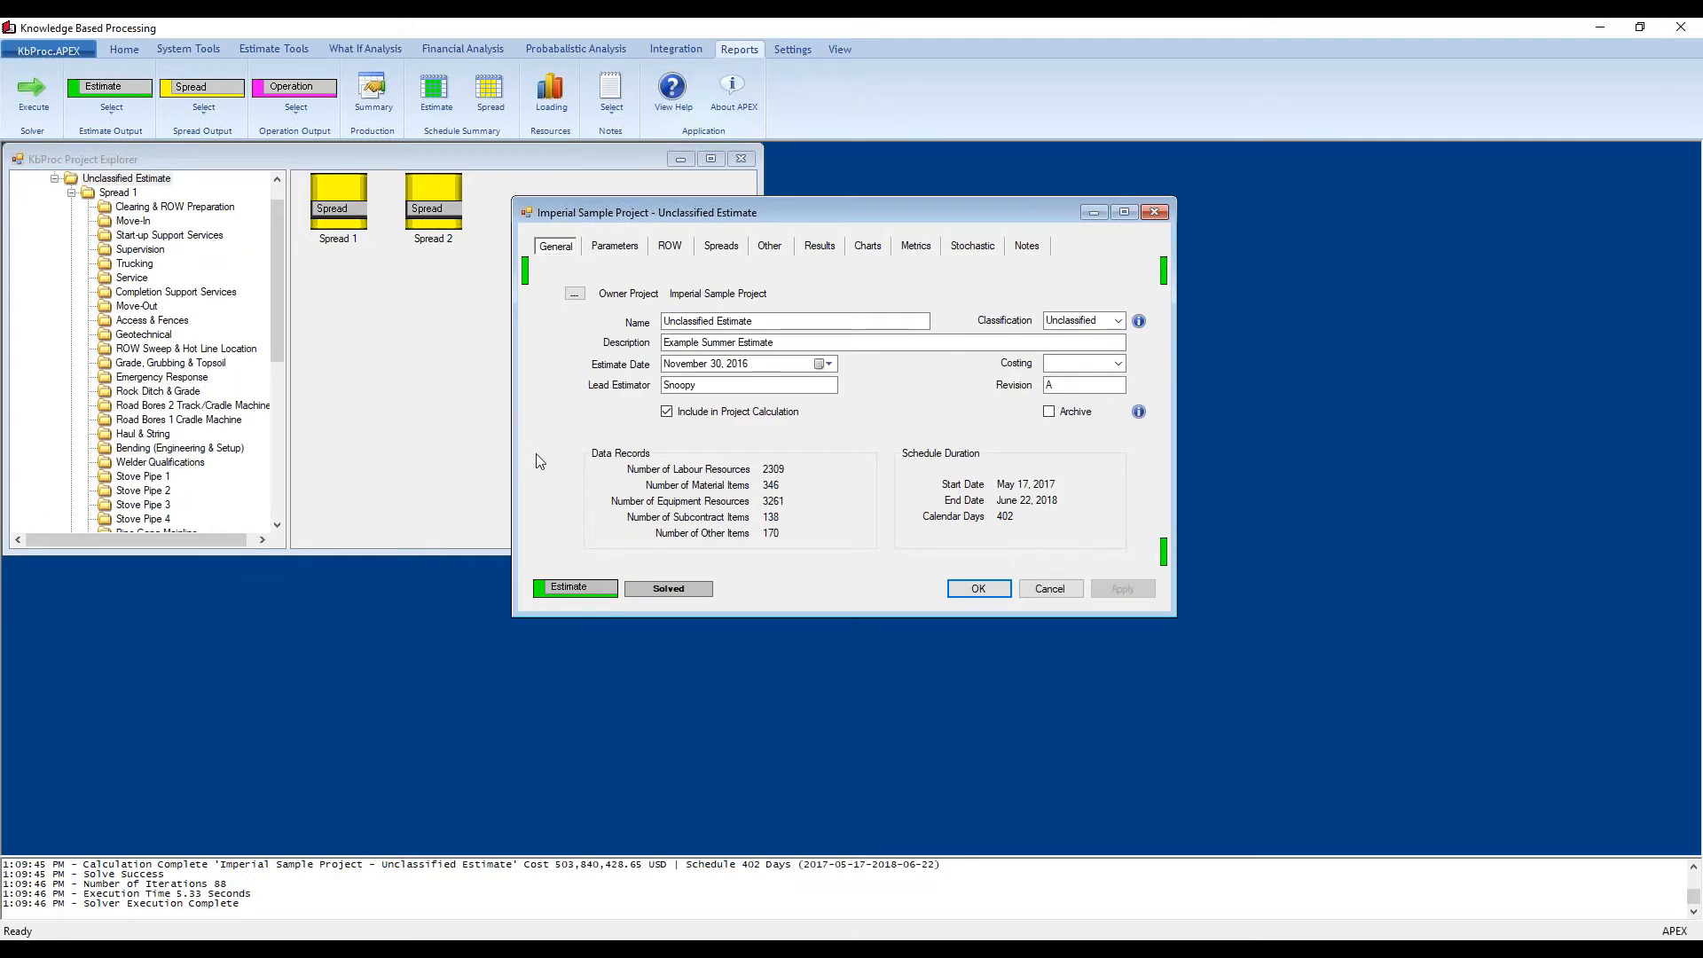
Step: Review the Unclassified Estimate's baseline, fuel, calendar, holiday, cost and escalation parameters, including both labour calendars
left_click(617, 246)
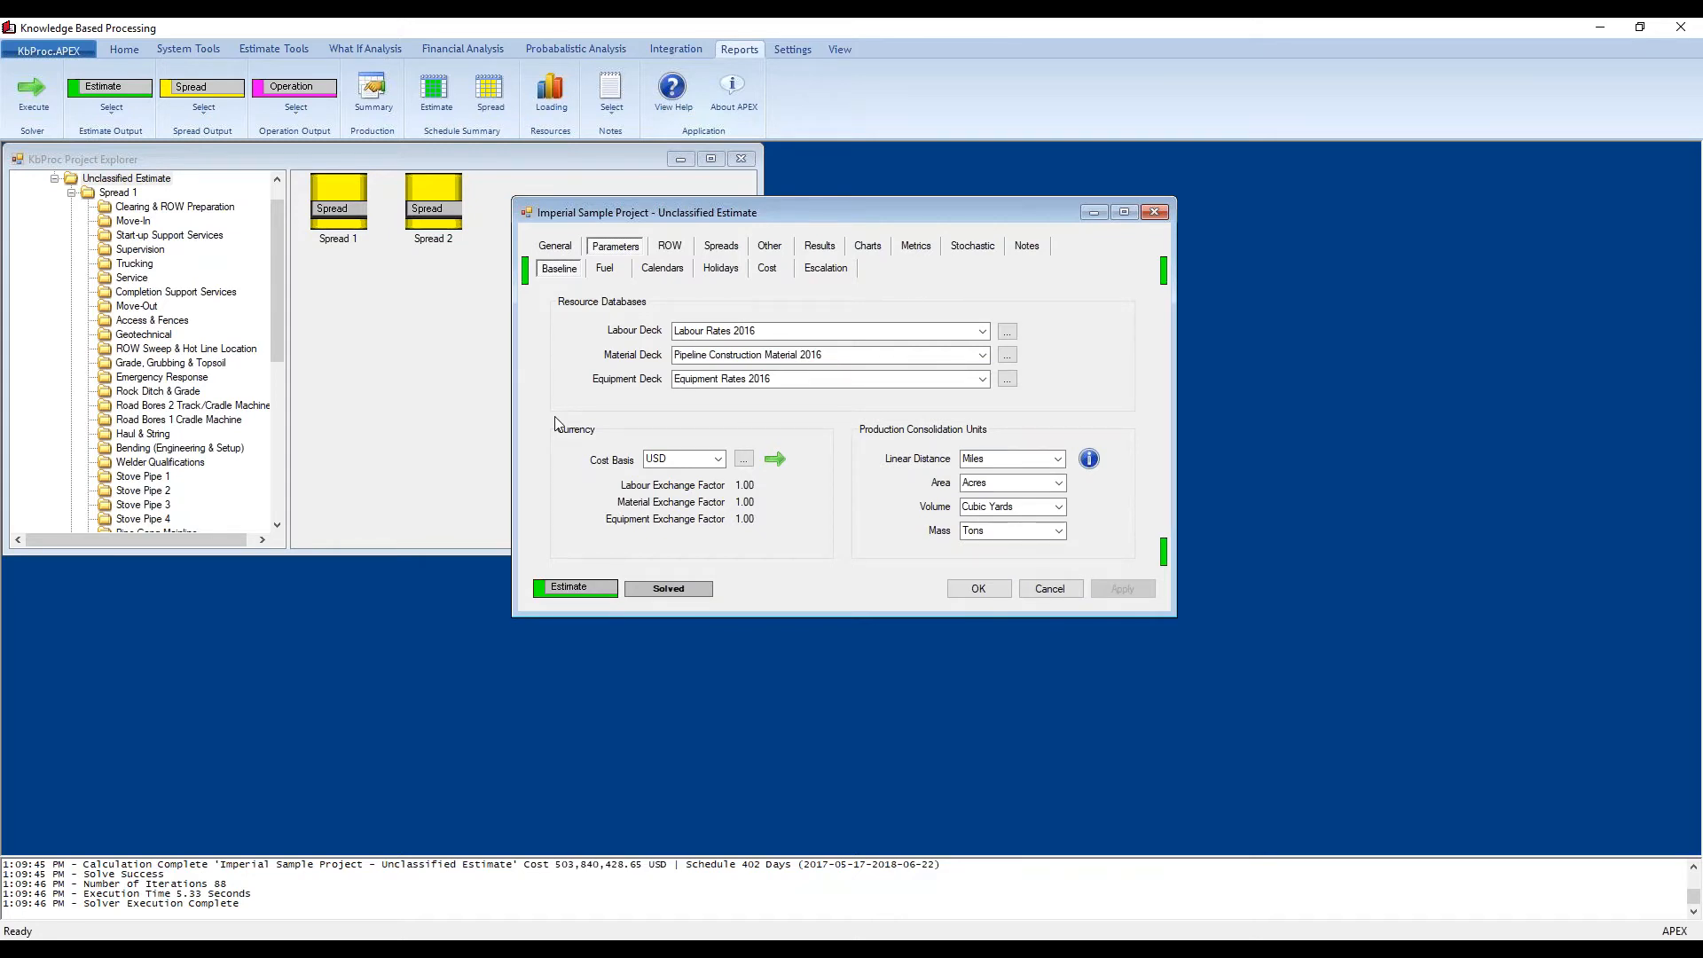
left_click(604, 271)
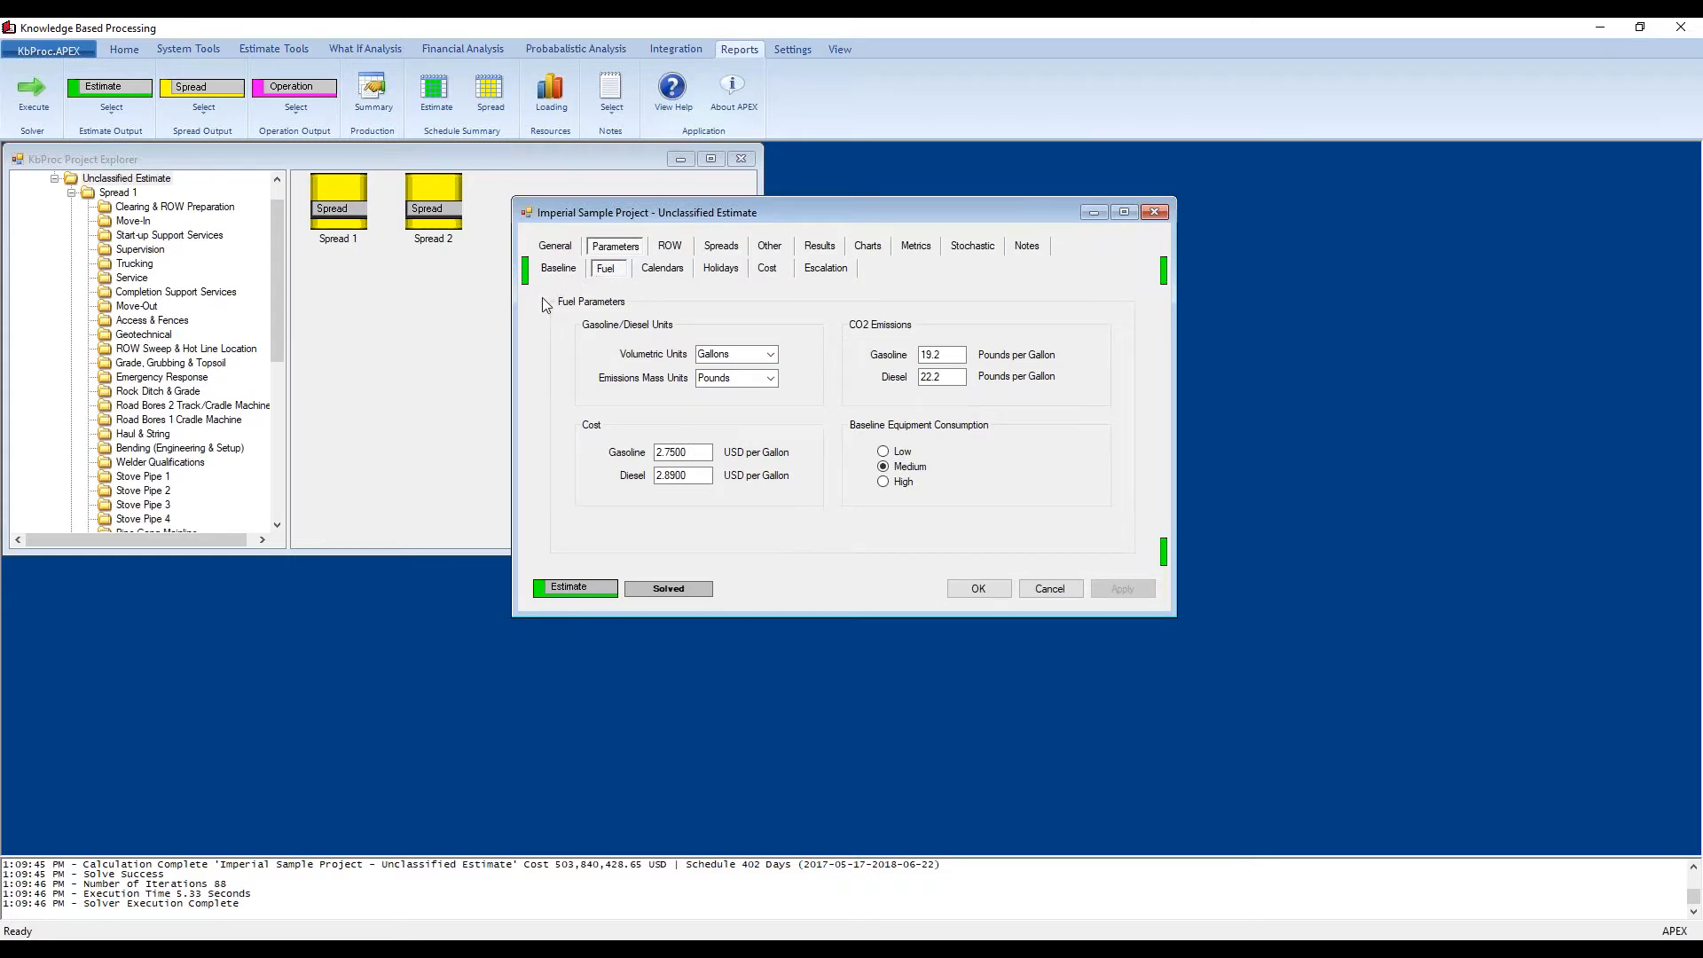
left_click(664, 268)
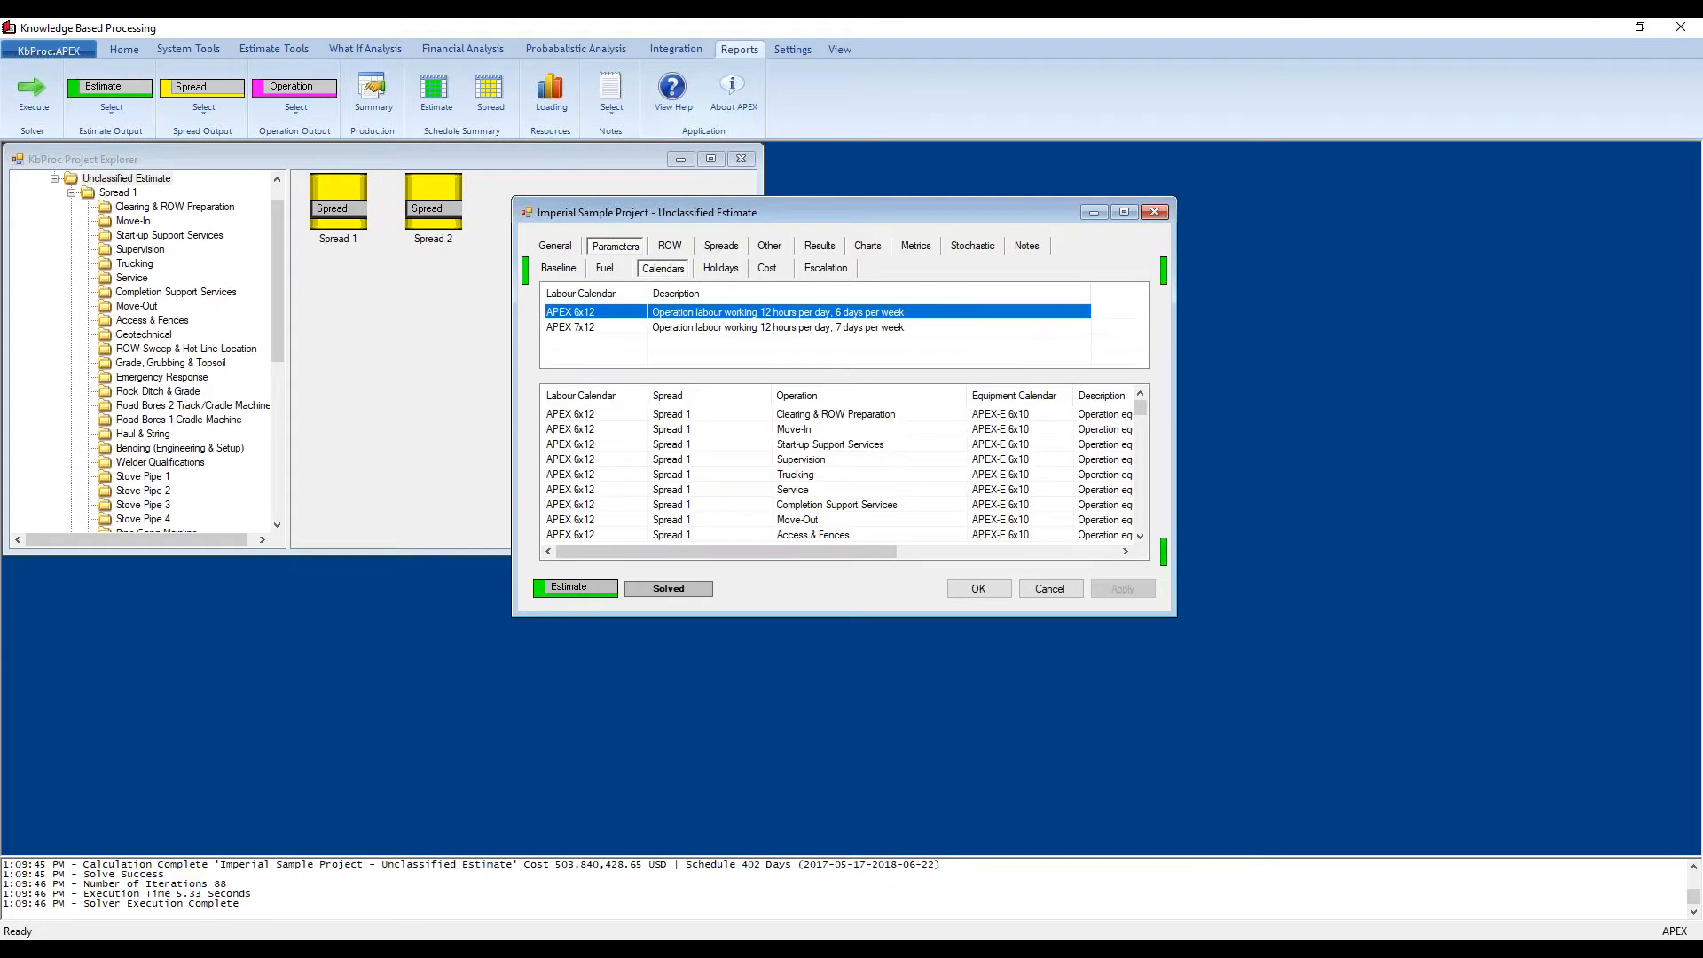
left_click(726, 328)
left_click(725, 316)
left_click(720, 267)
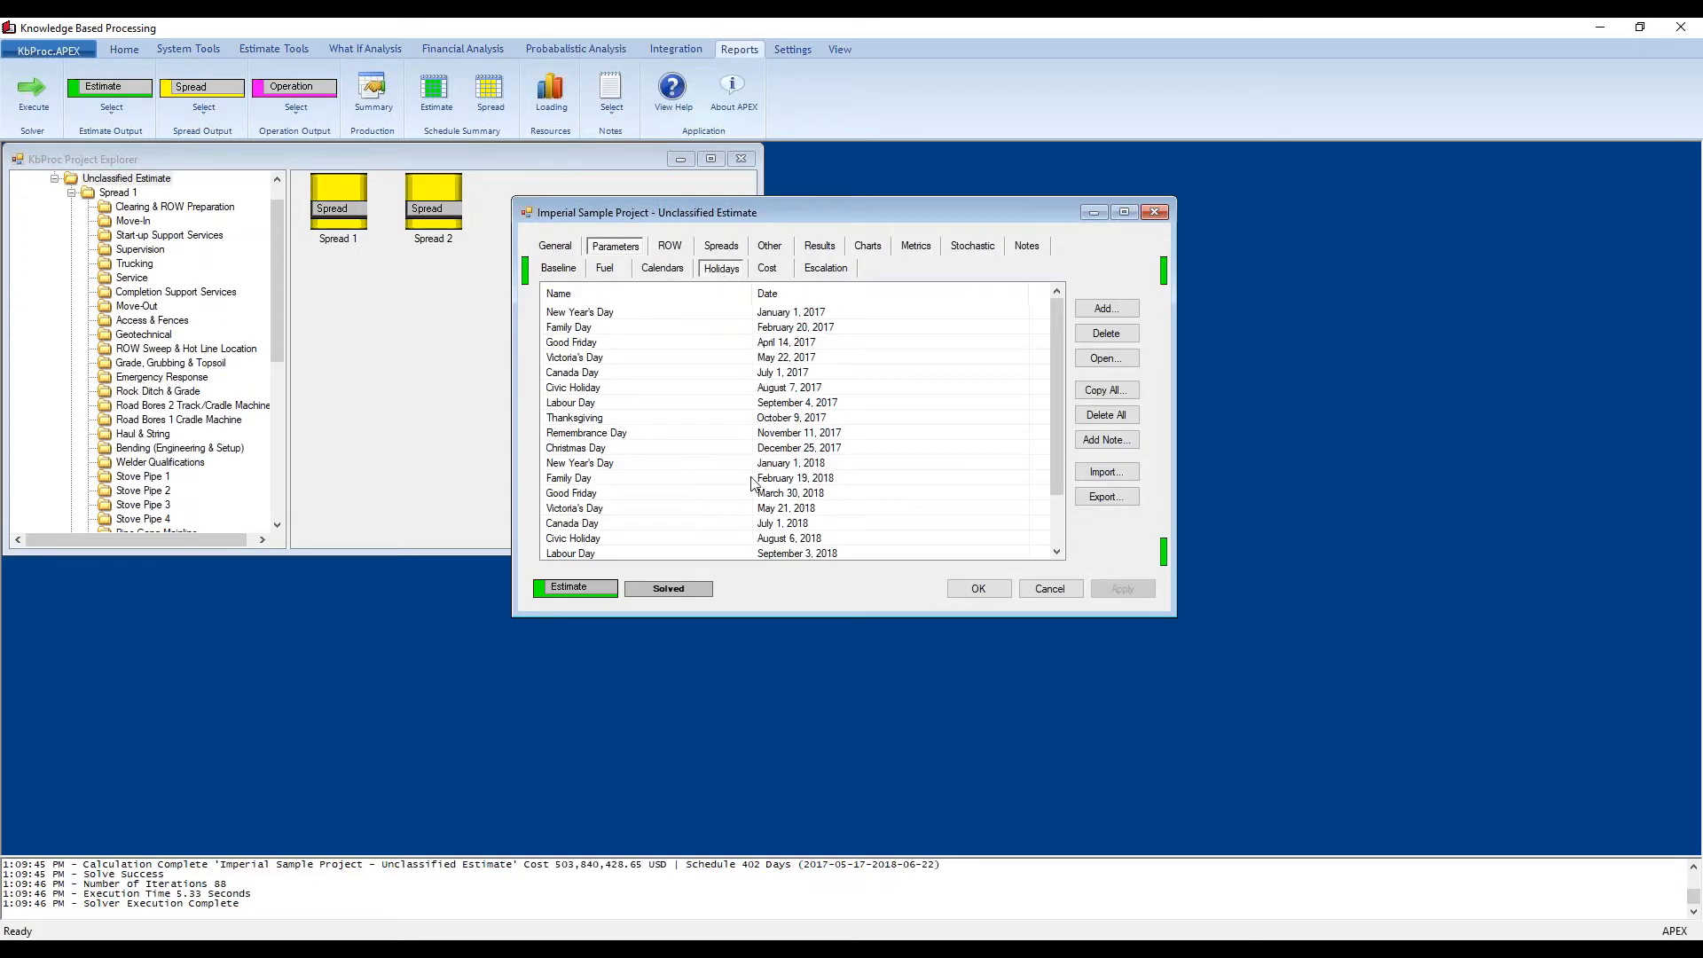
left_click(768, 267)
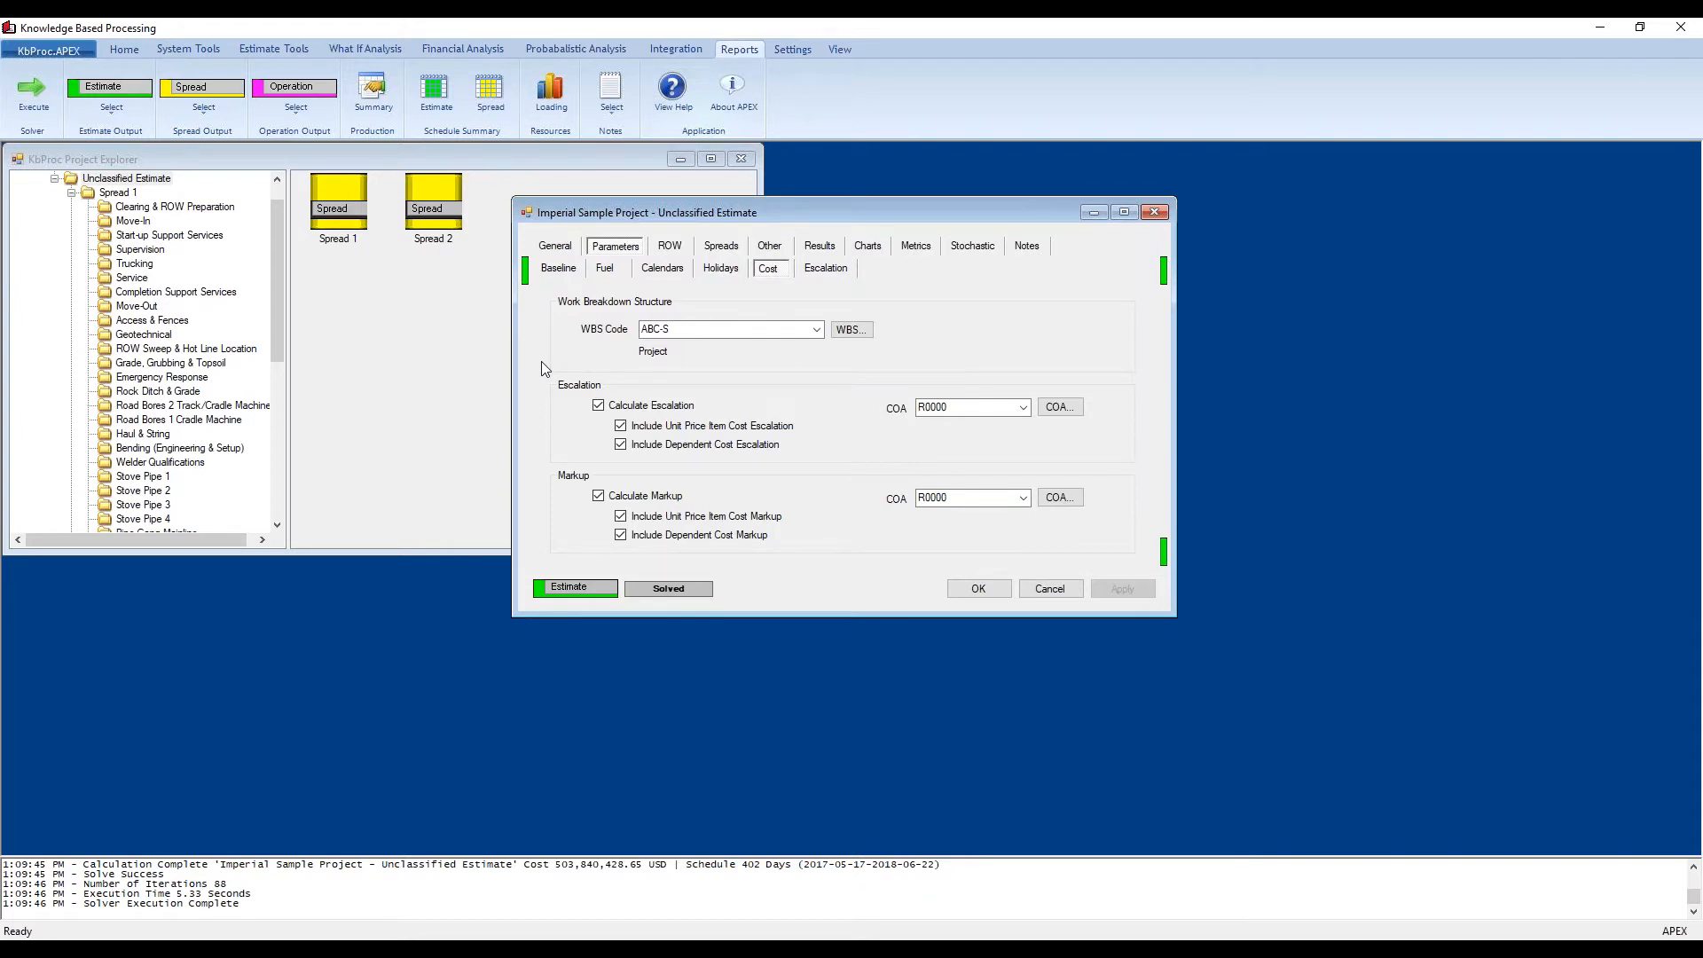
left_click(829, 269)
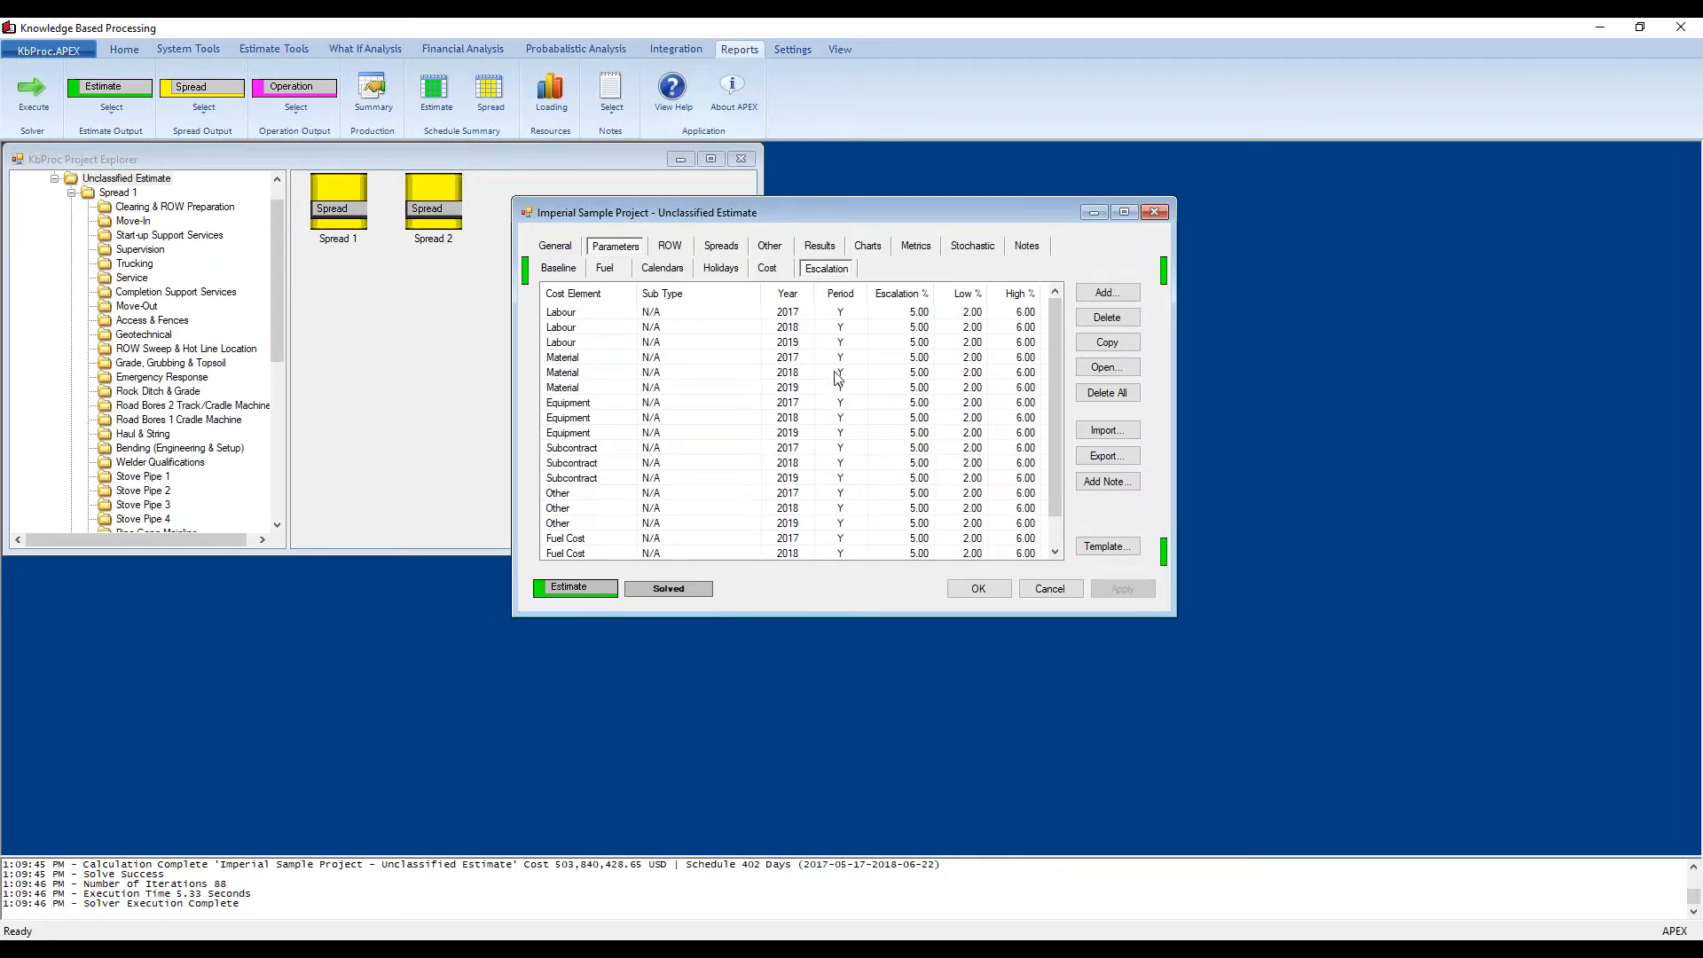
Step: Review the estimate's ROW base locations, check the S1 ROW Access Points workbook in Excel, and minimize it
left_click(681, 252)
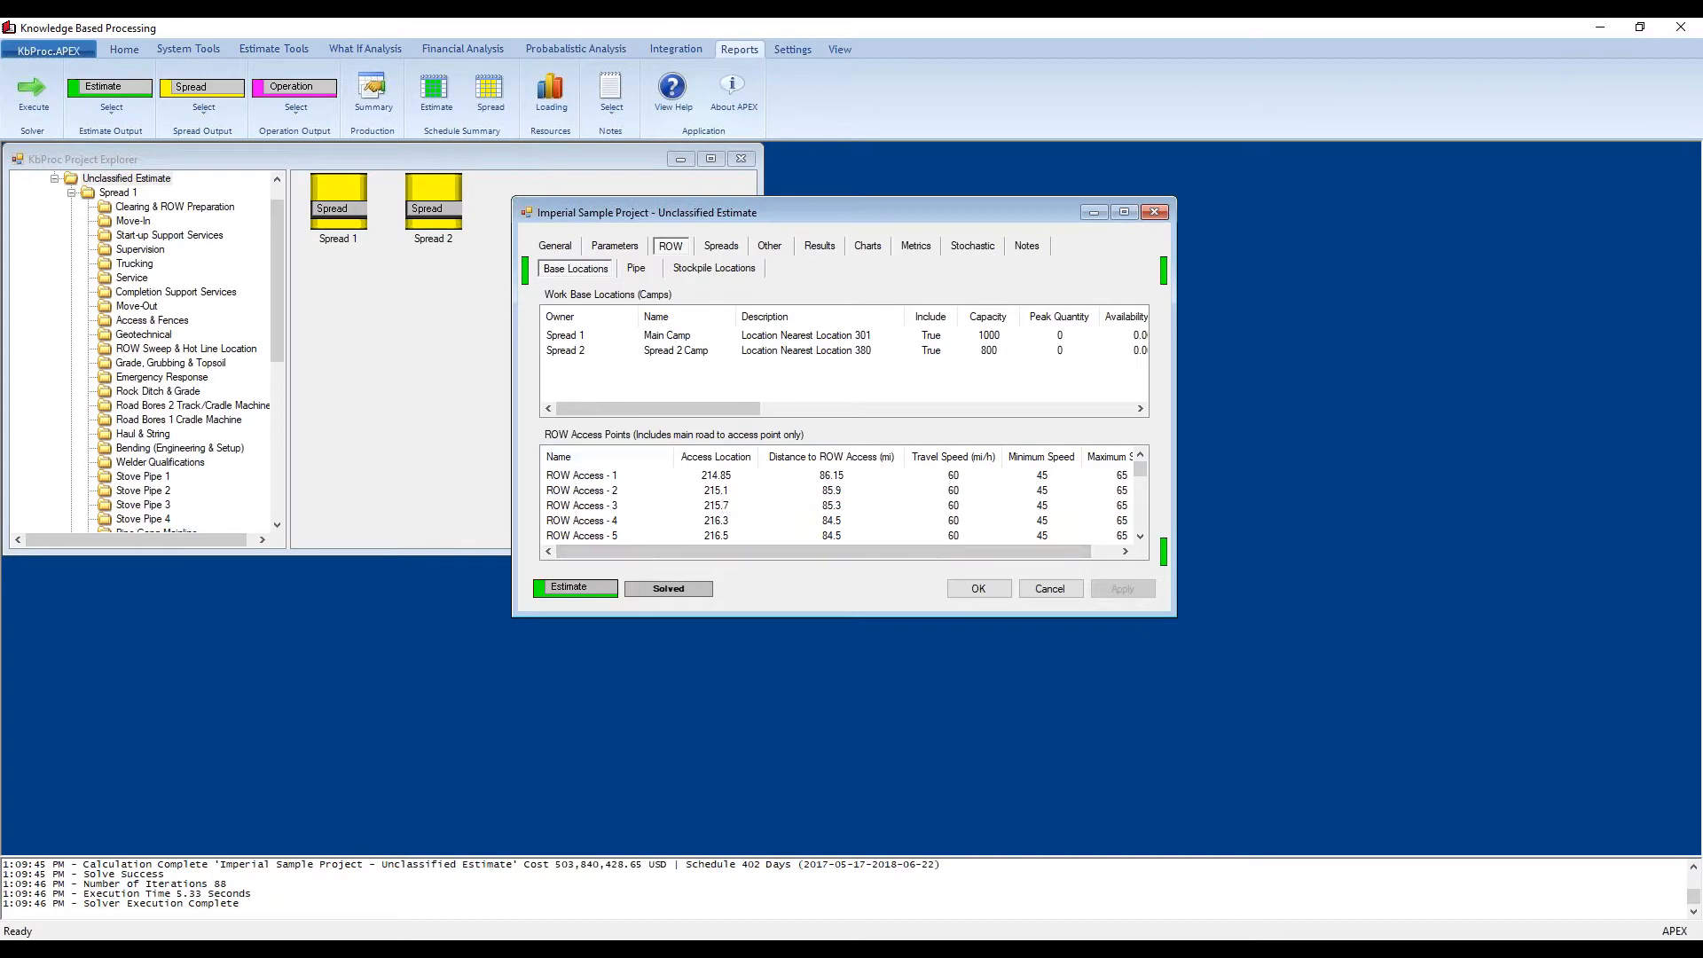
left_click(717, 948)
left_click(578, 860)
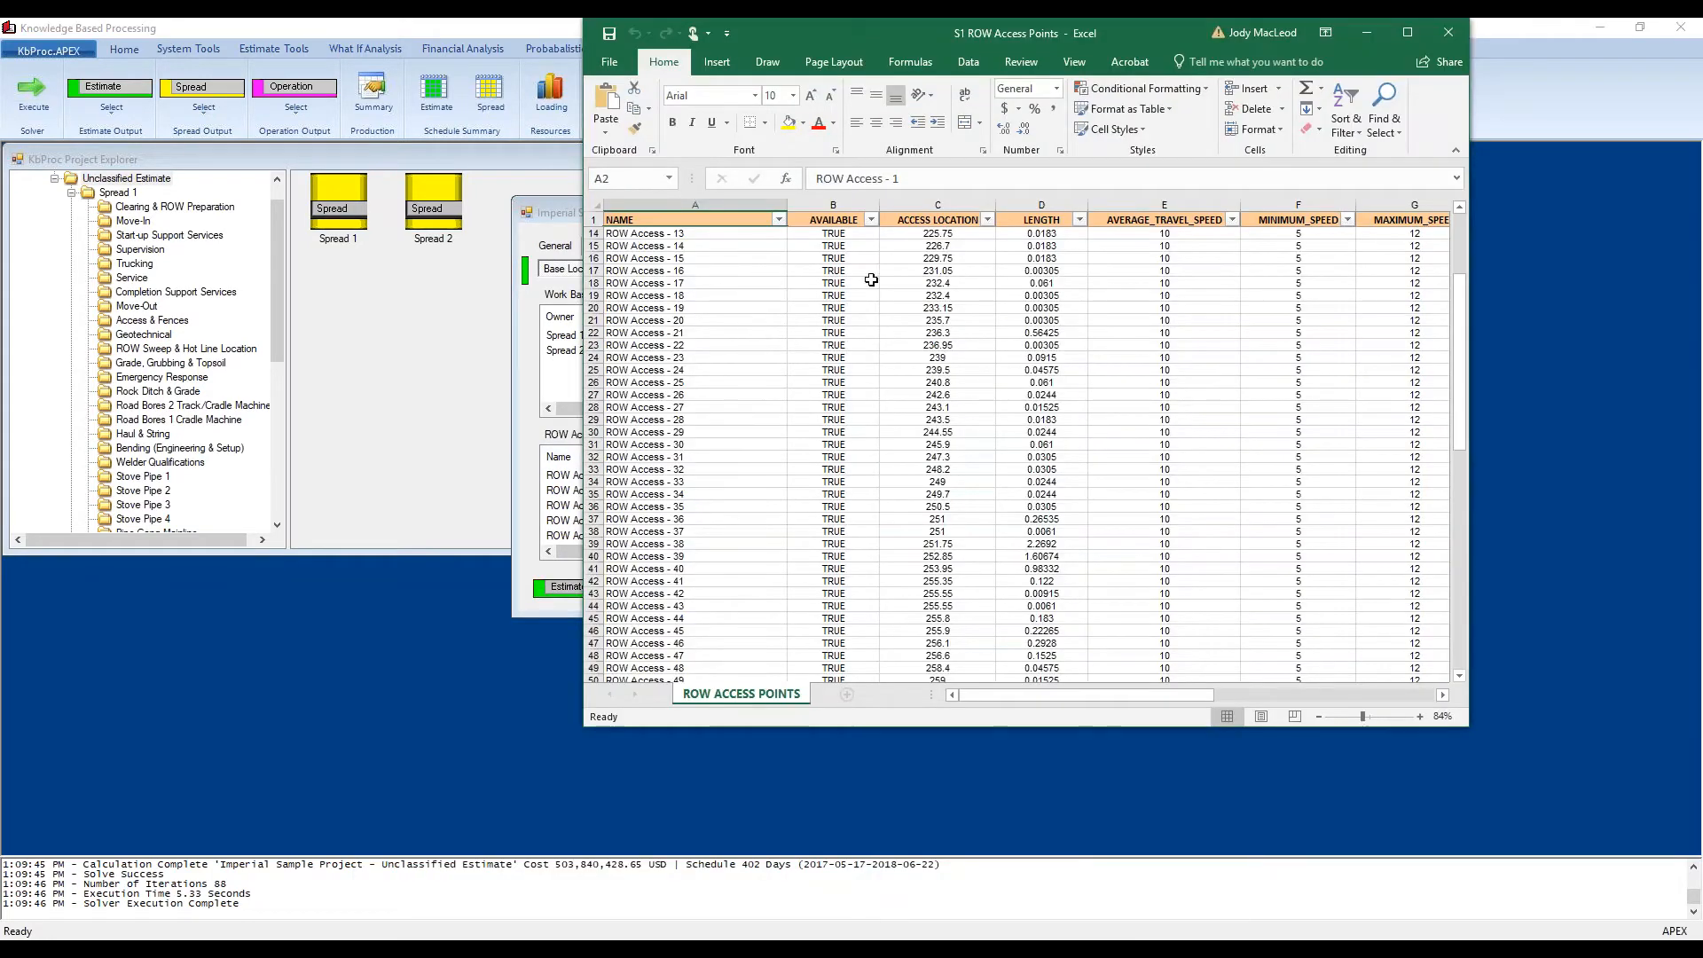
scroll(1044, 642, "down", 8)
scroll(1117, 479, "up", 8)
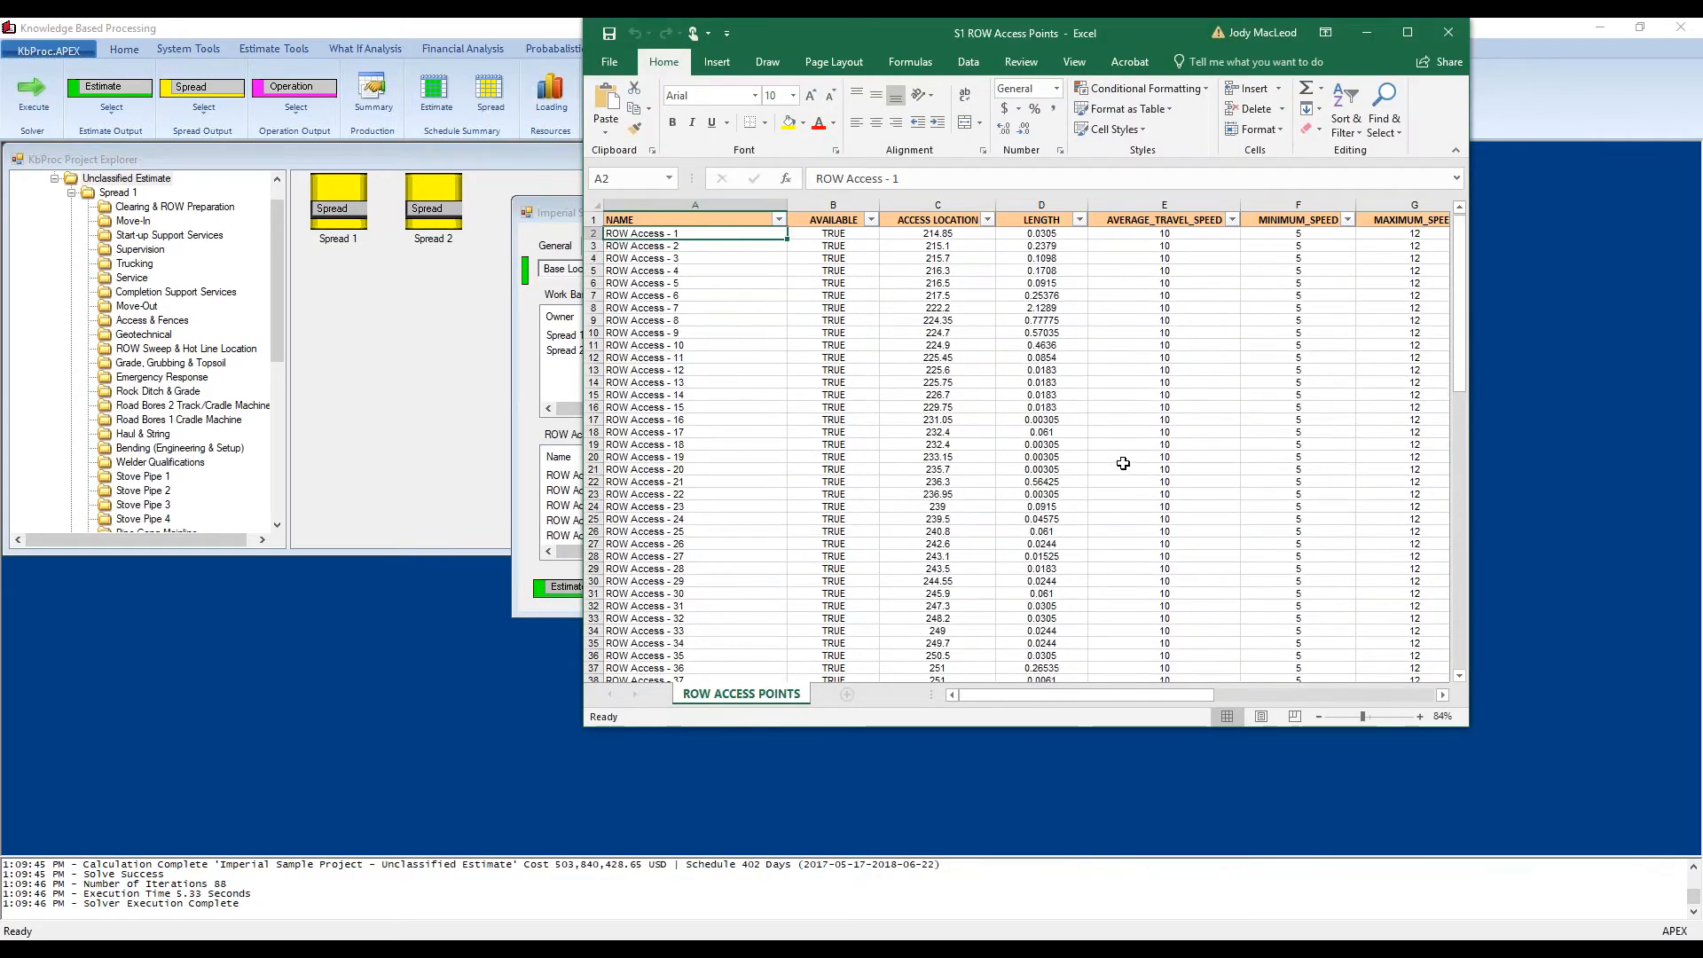
left_click(1374, 34)
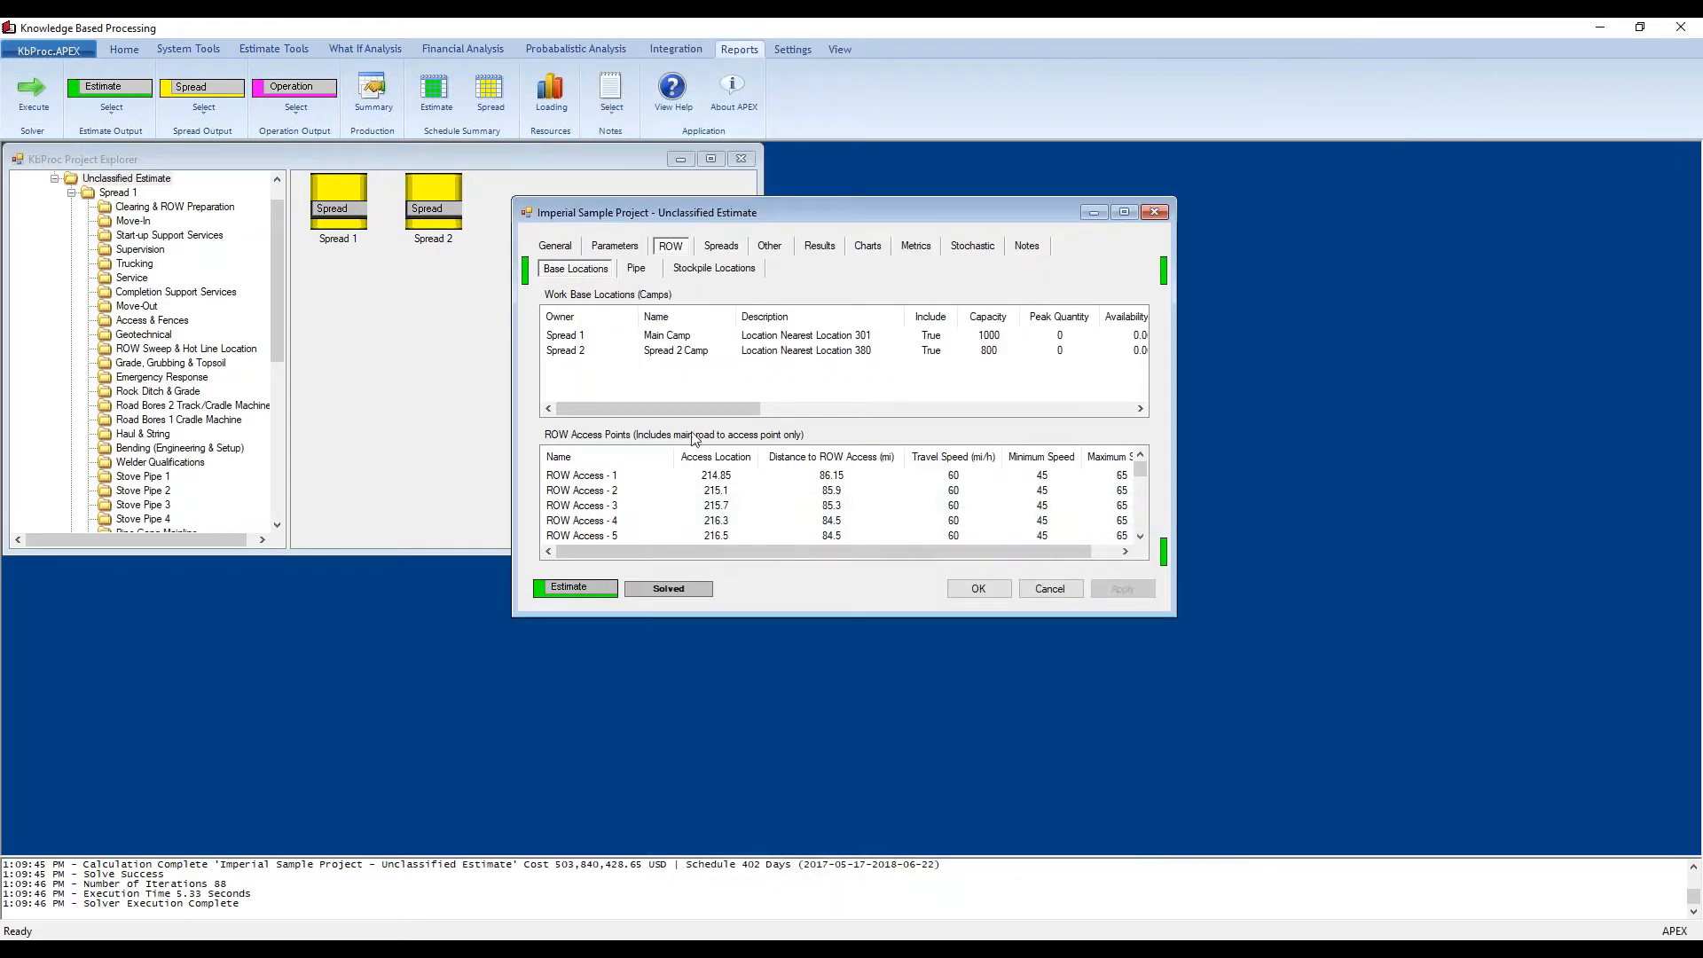
Step: Review the estimate's ROW pipe data and stockpile locations, and the labour, equipment and subcontract figures listed for its spreads
left_click(638, 268)
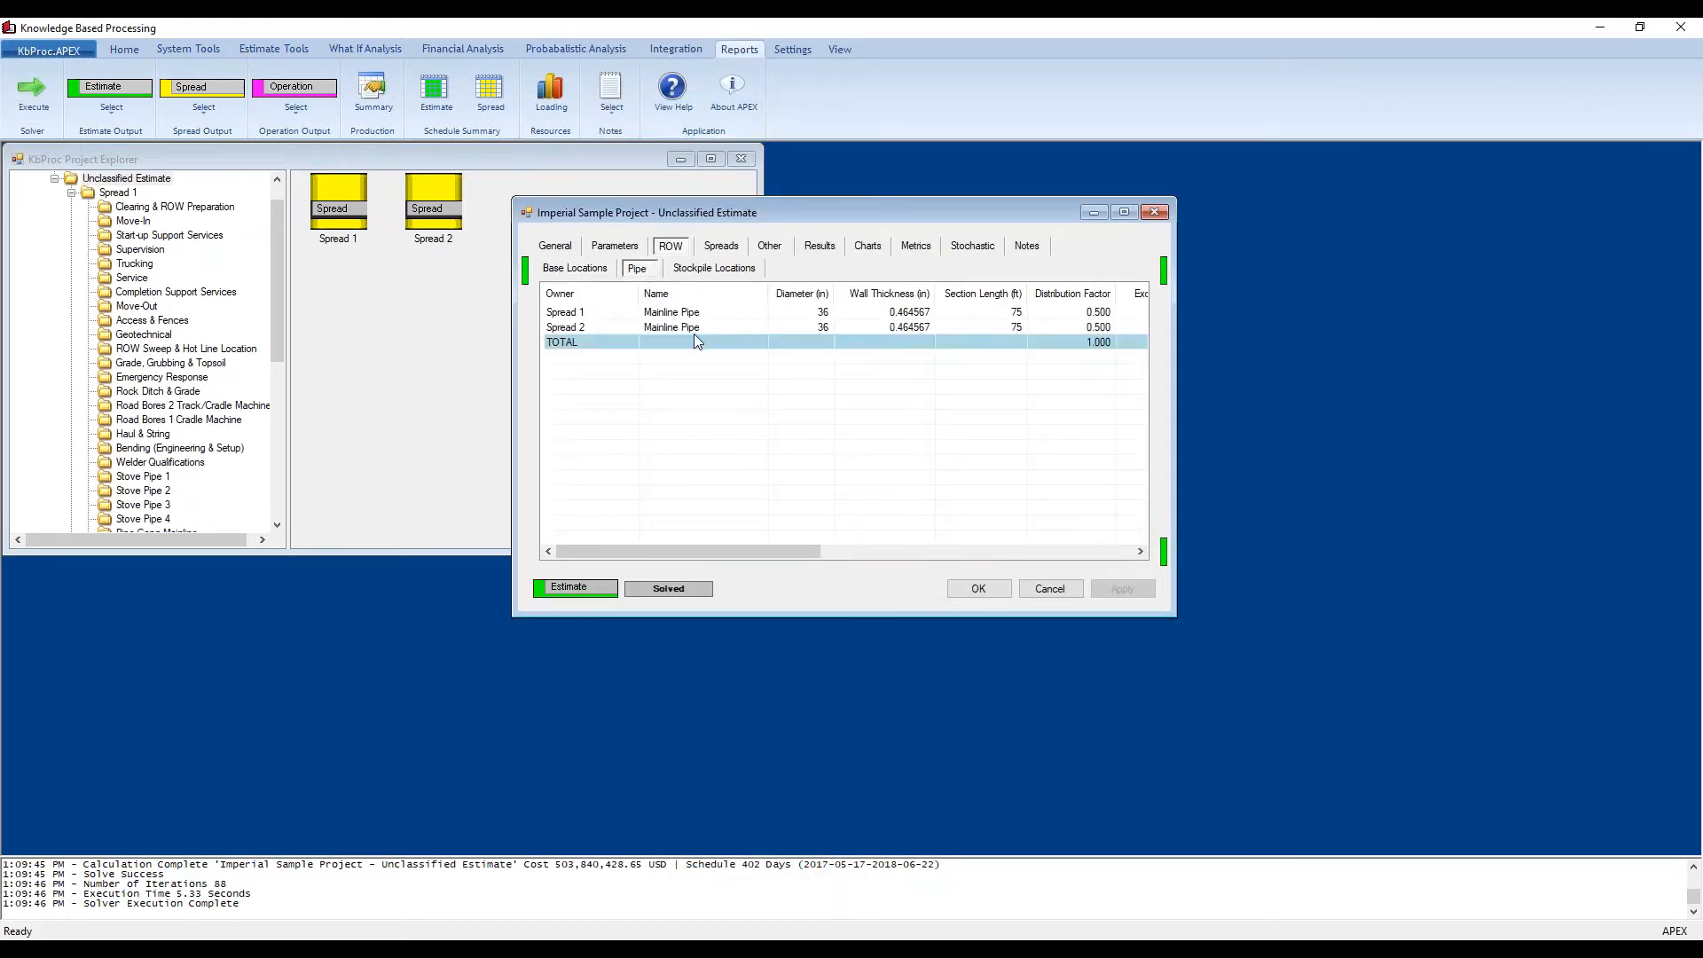
left_click(719, 252)
left_click(670, 246)
left_click(715, 268)
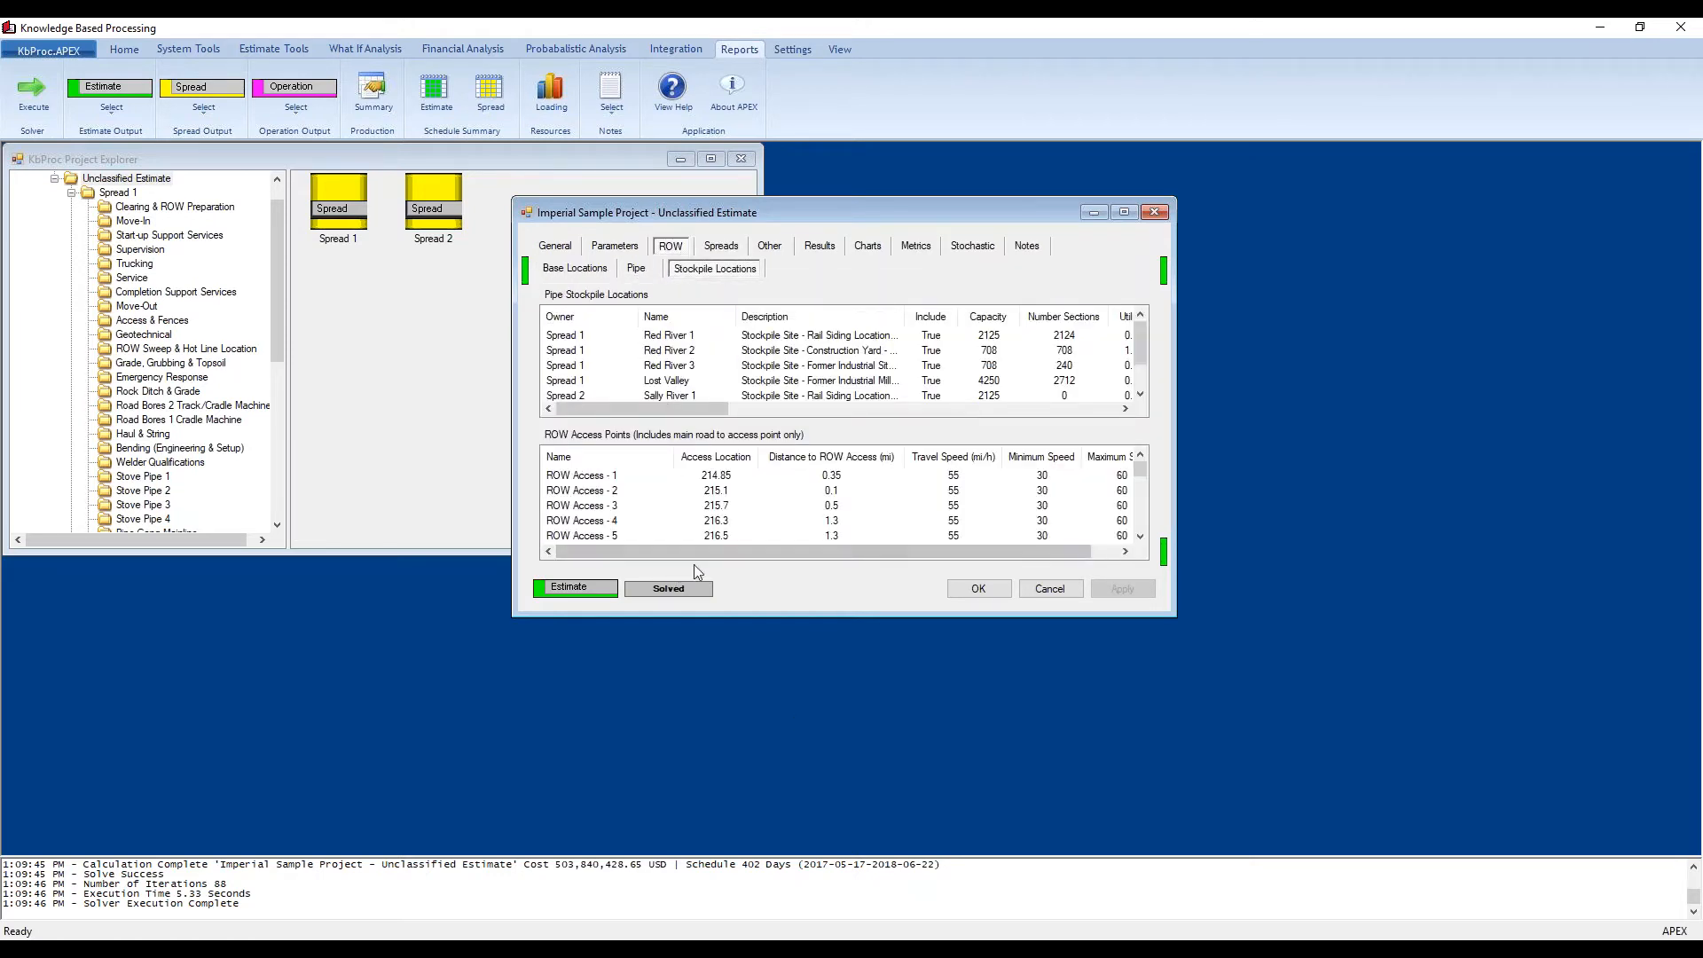
left_click(724, 253)
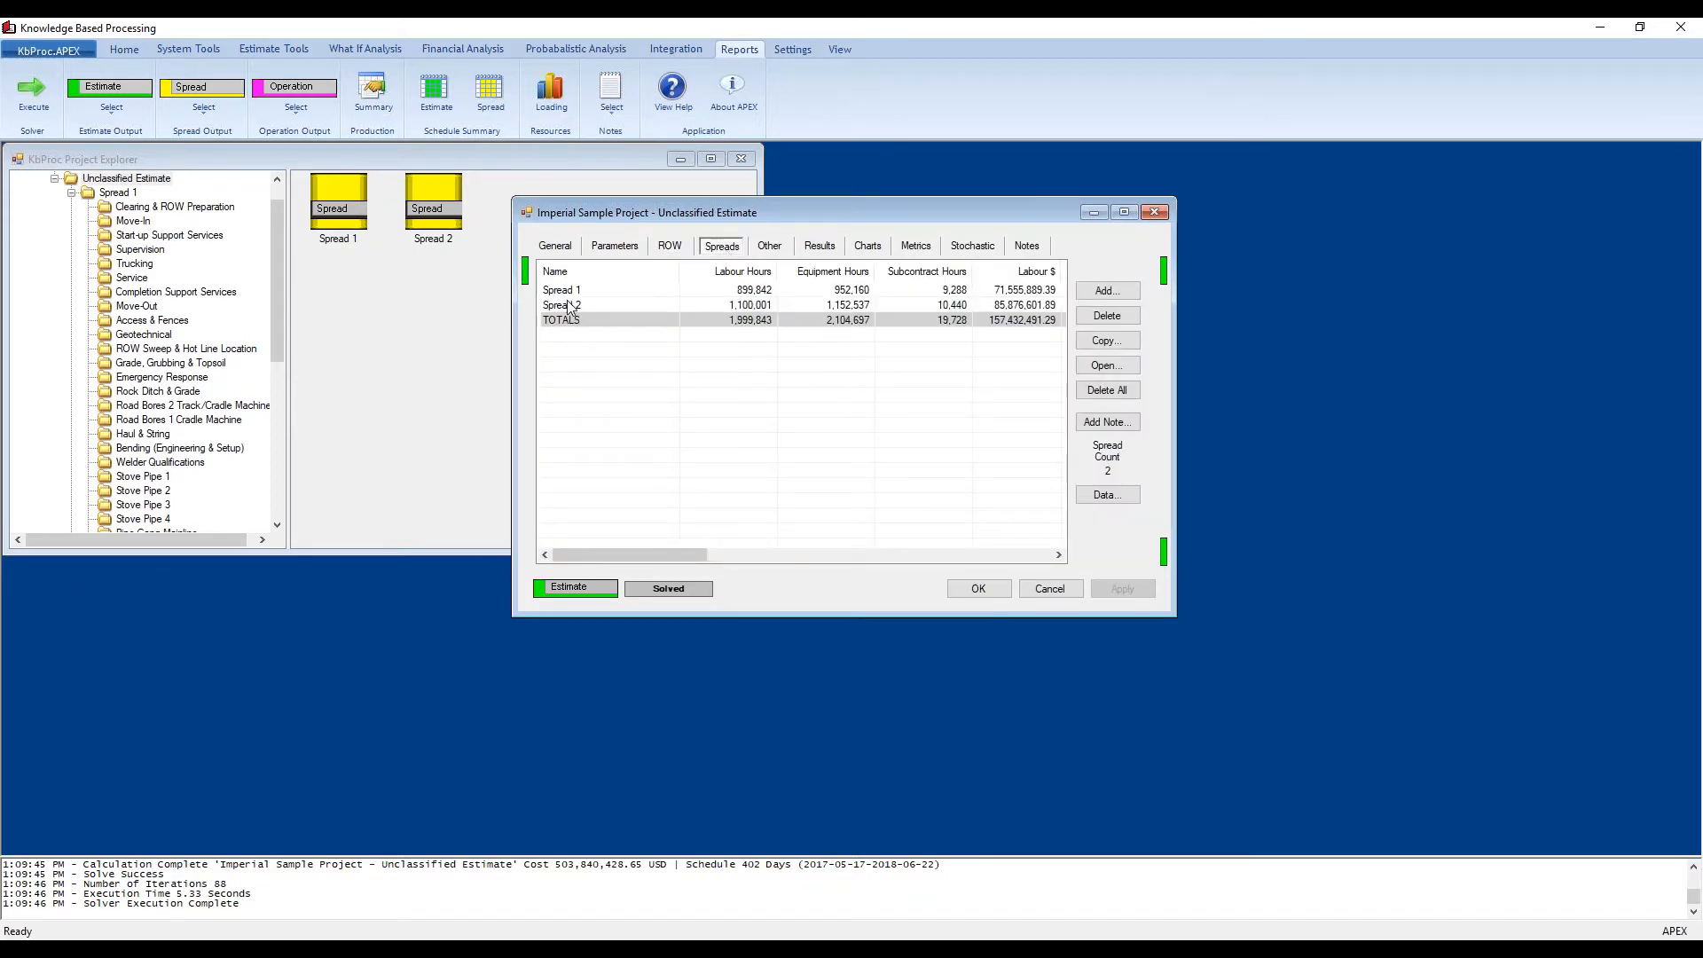
mouse_move(690, 551)
left_mouse_down()
mouse_move(1052, 611)
mouse_move(661, 570)
left_mouse_up()
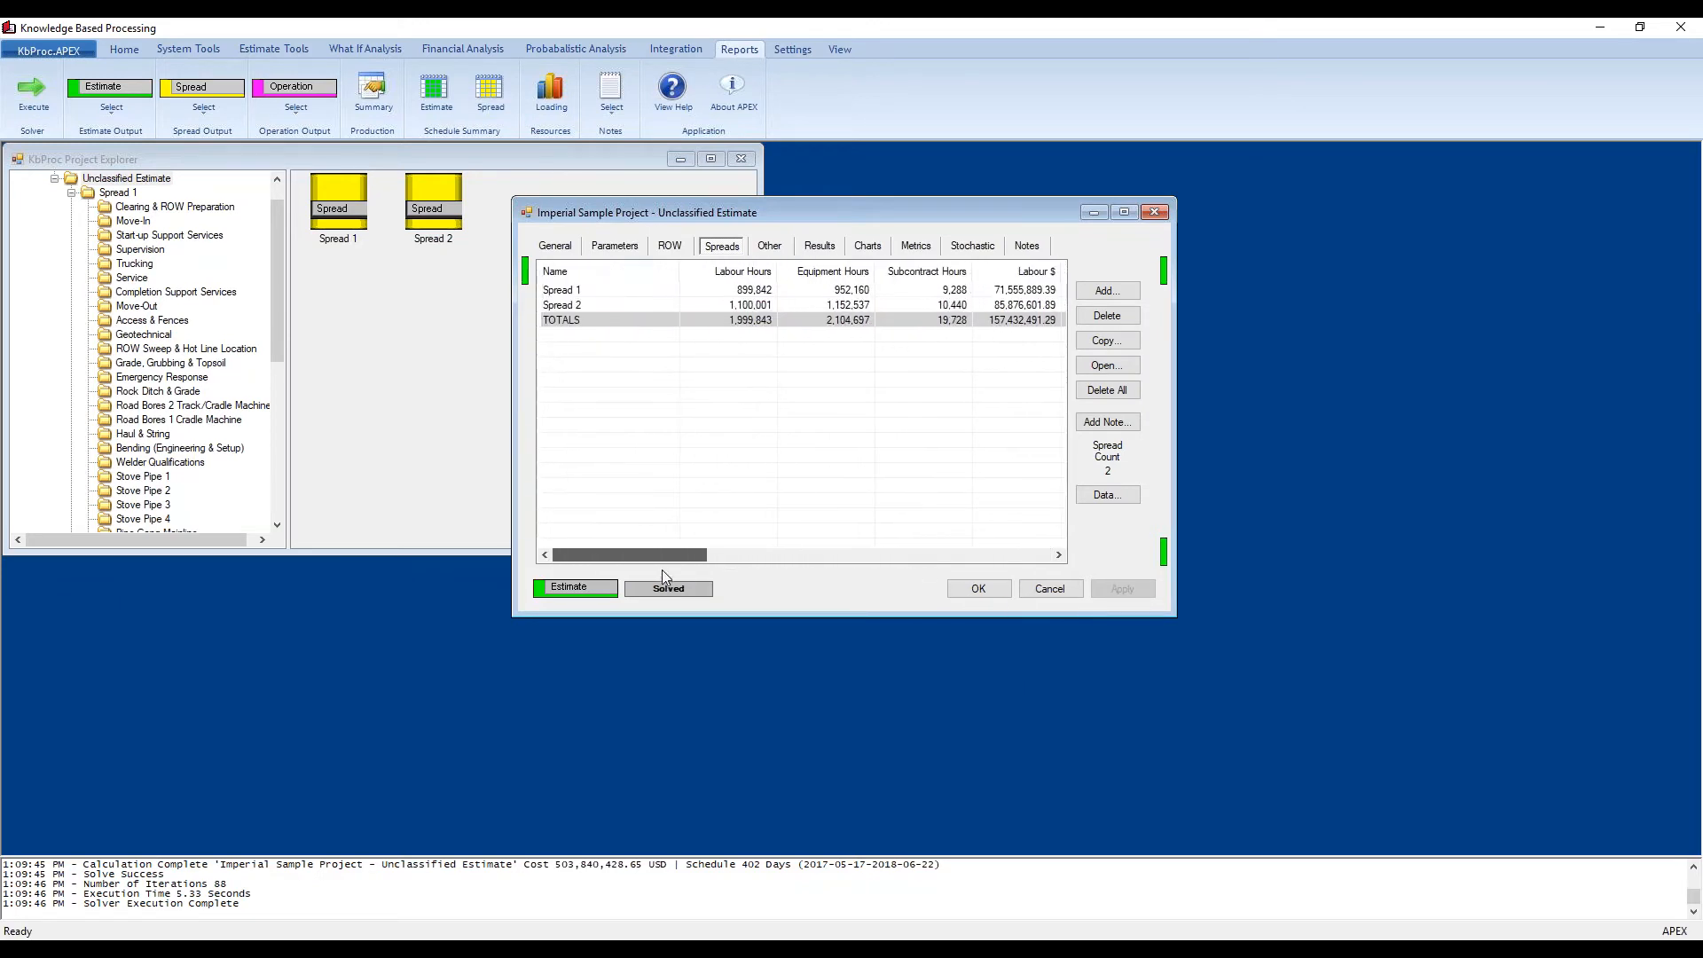
Step: Review the estimate's other costs, covering both the unit price items and the dependent costs
left_click(771, 247)
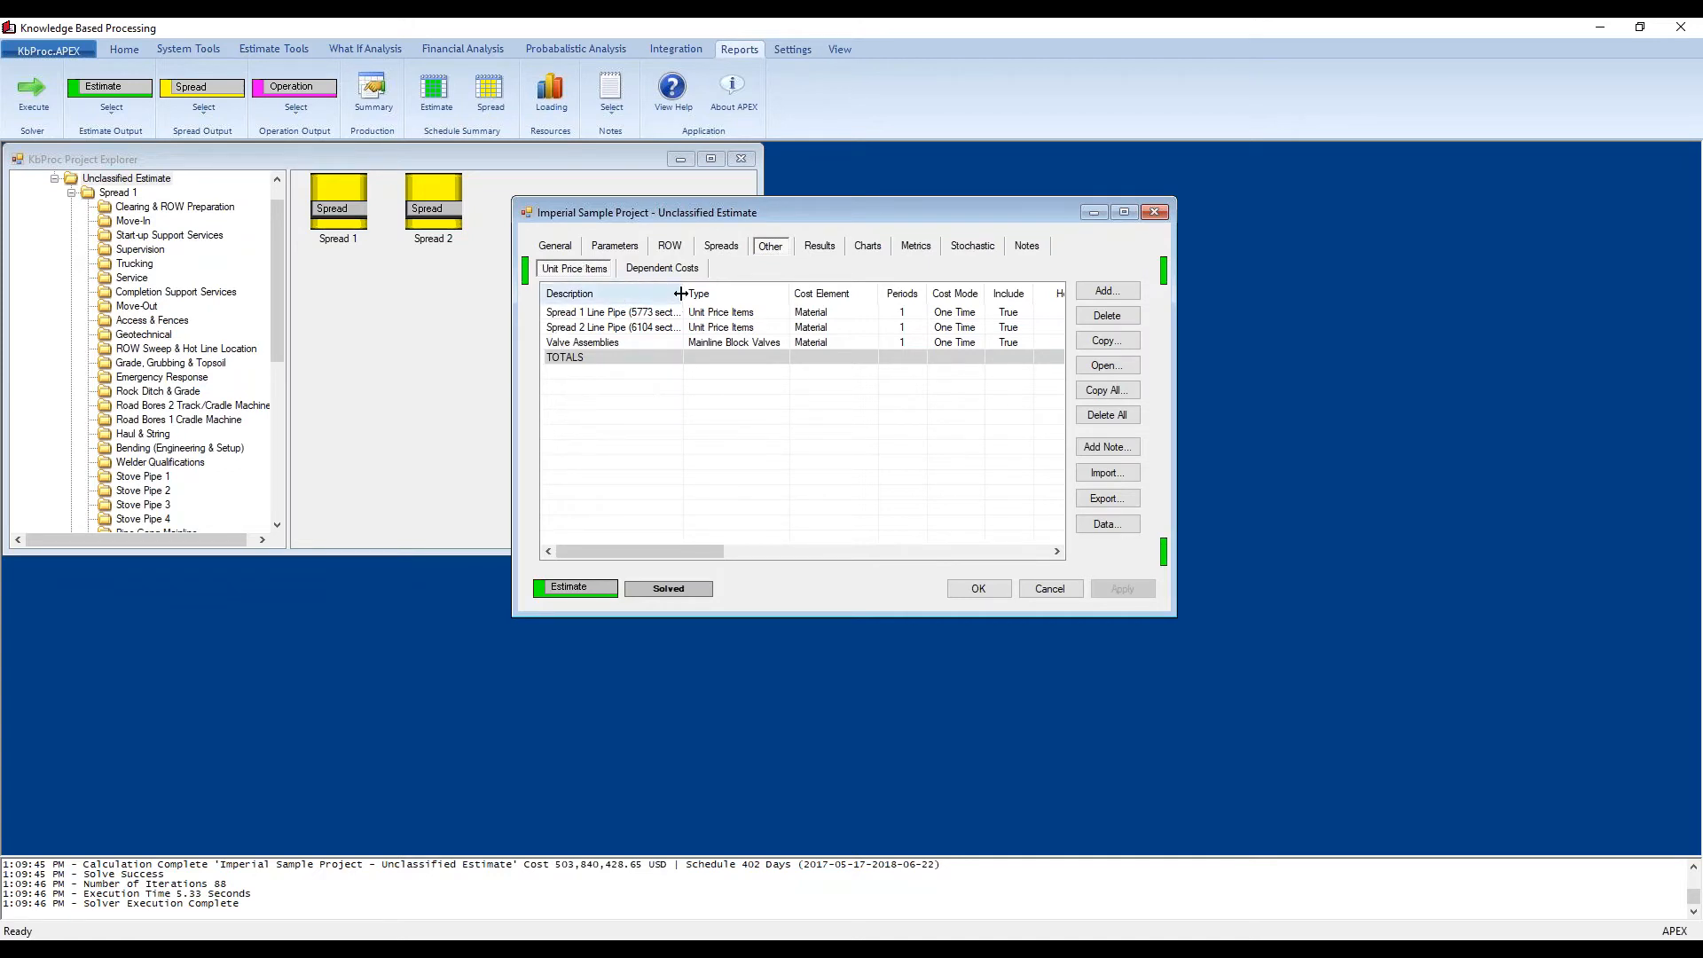
left_click(665, 269)
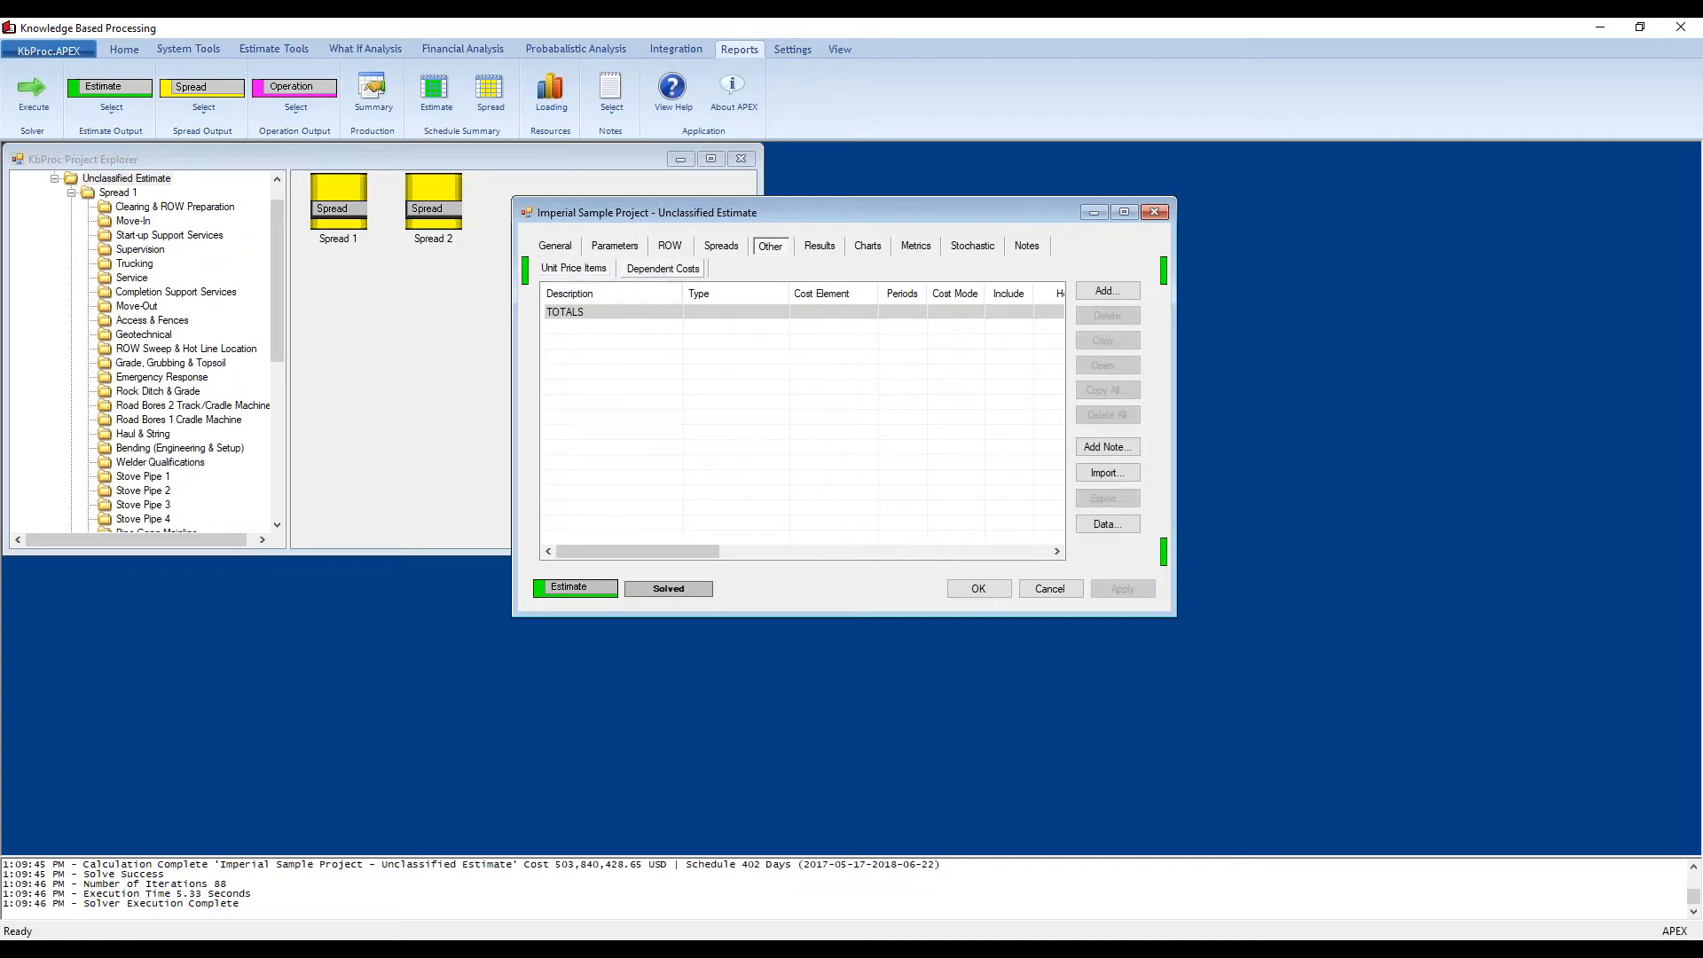
left_click(590, 270)
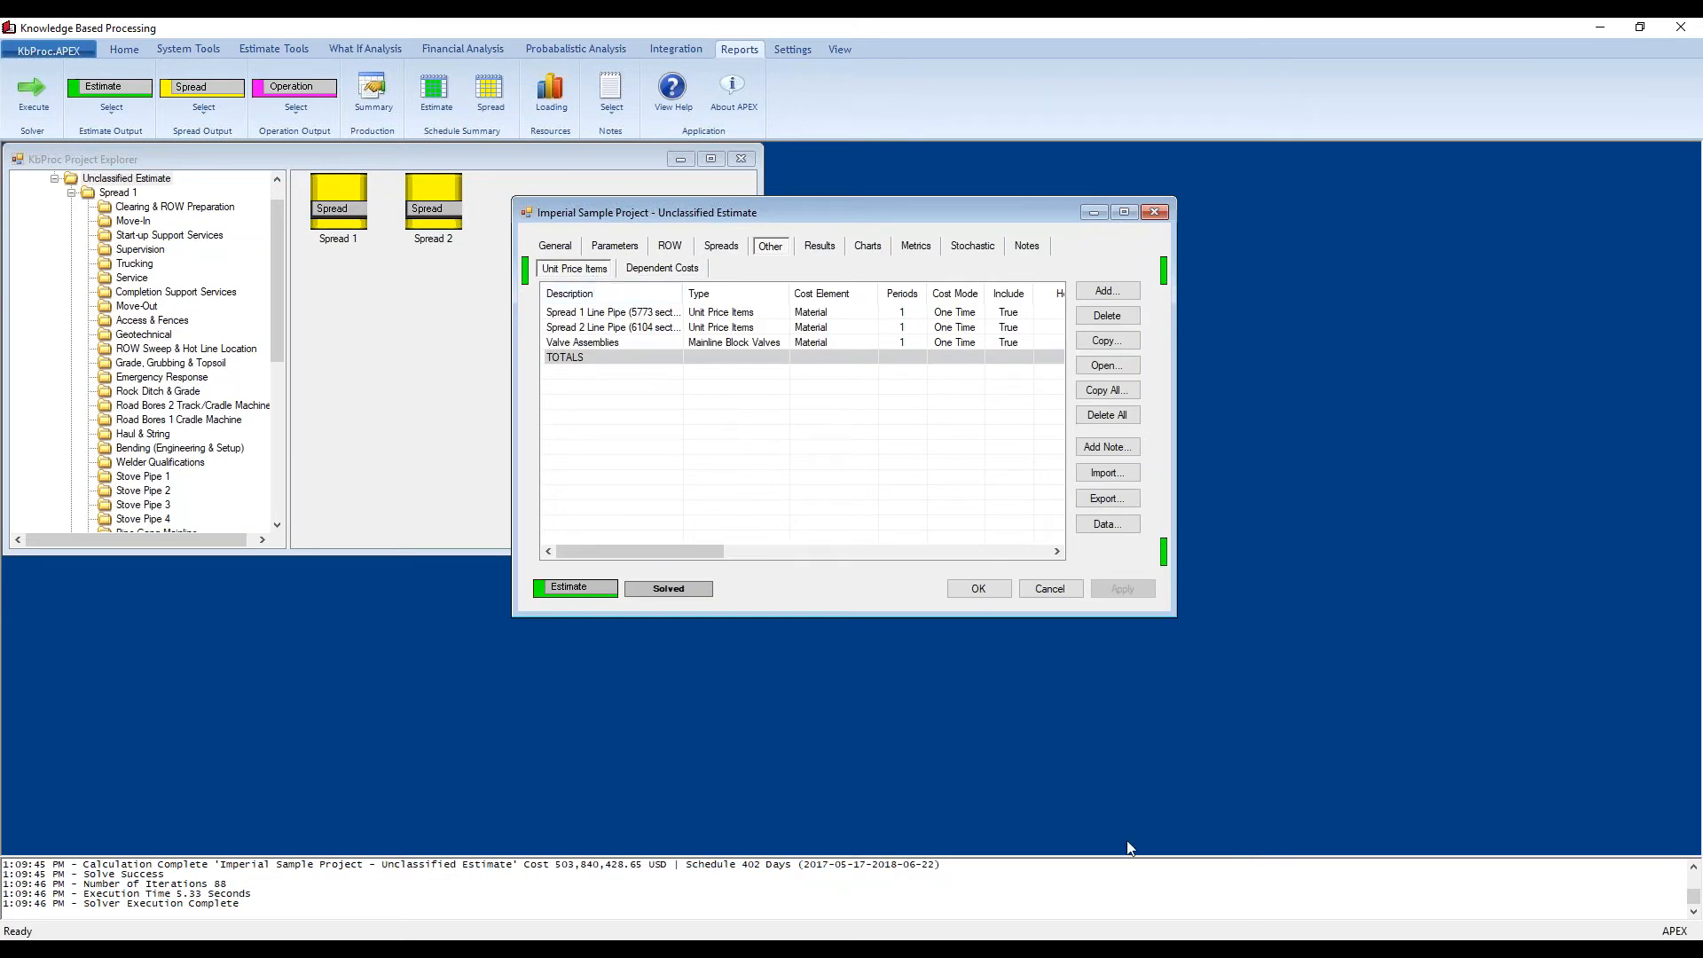
Step: Review the estimate's cost summary results, output its cost pie chart to Paint, and close the Paint window
left_click(819, 246)
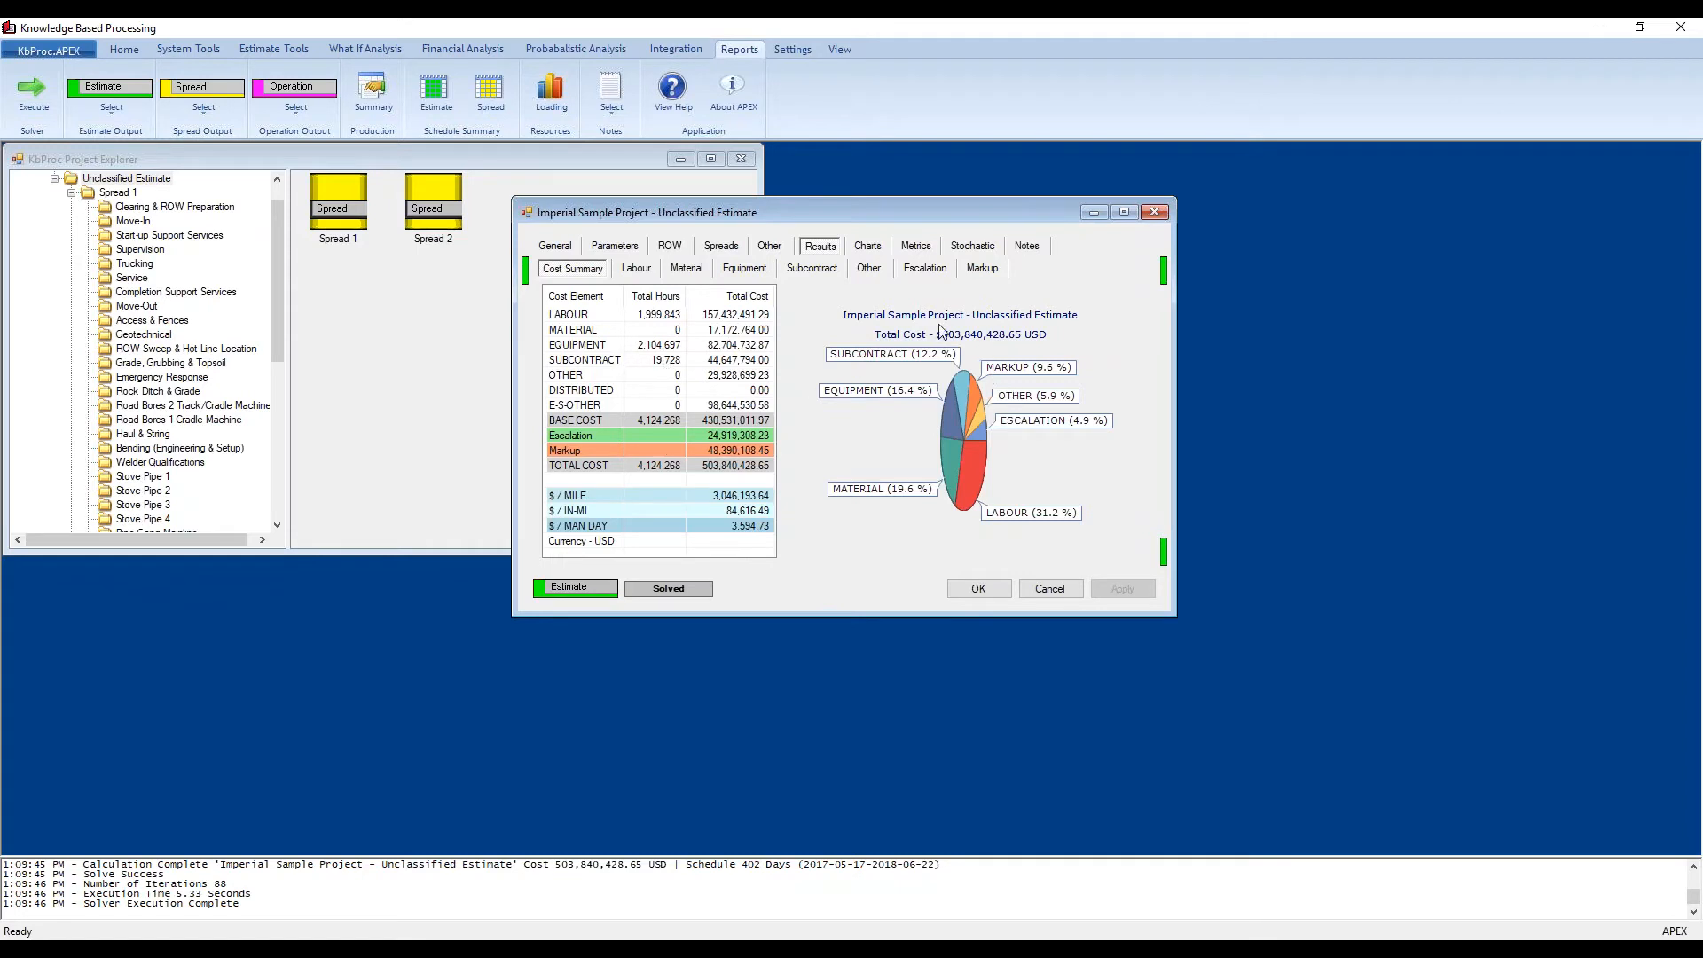
right_click(1070, 445)
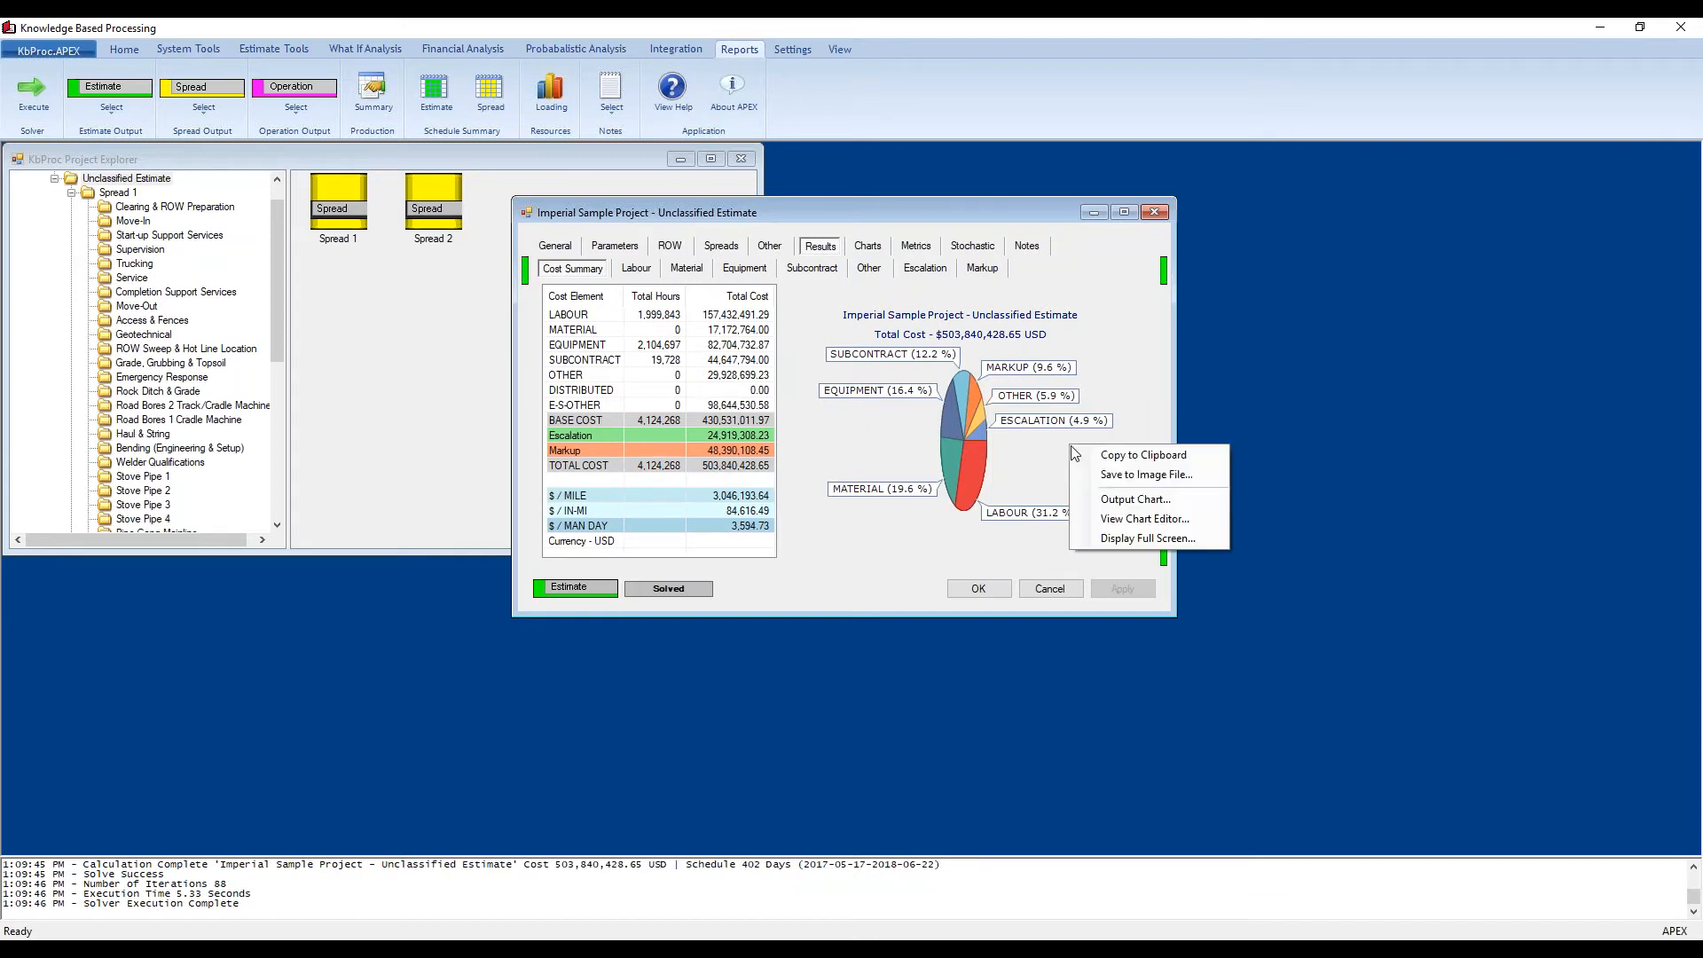
left_click(1136, 499)
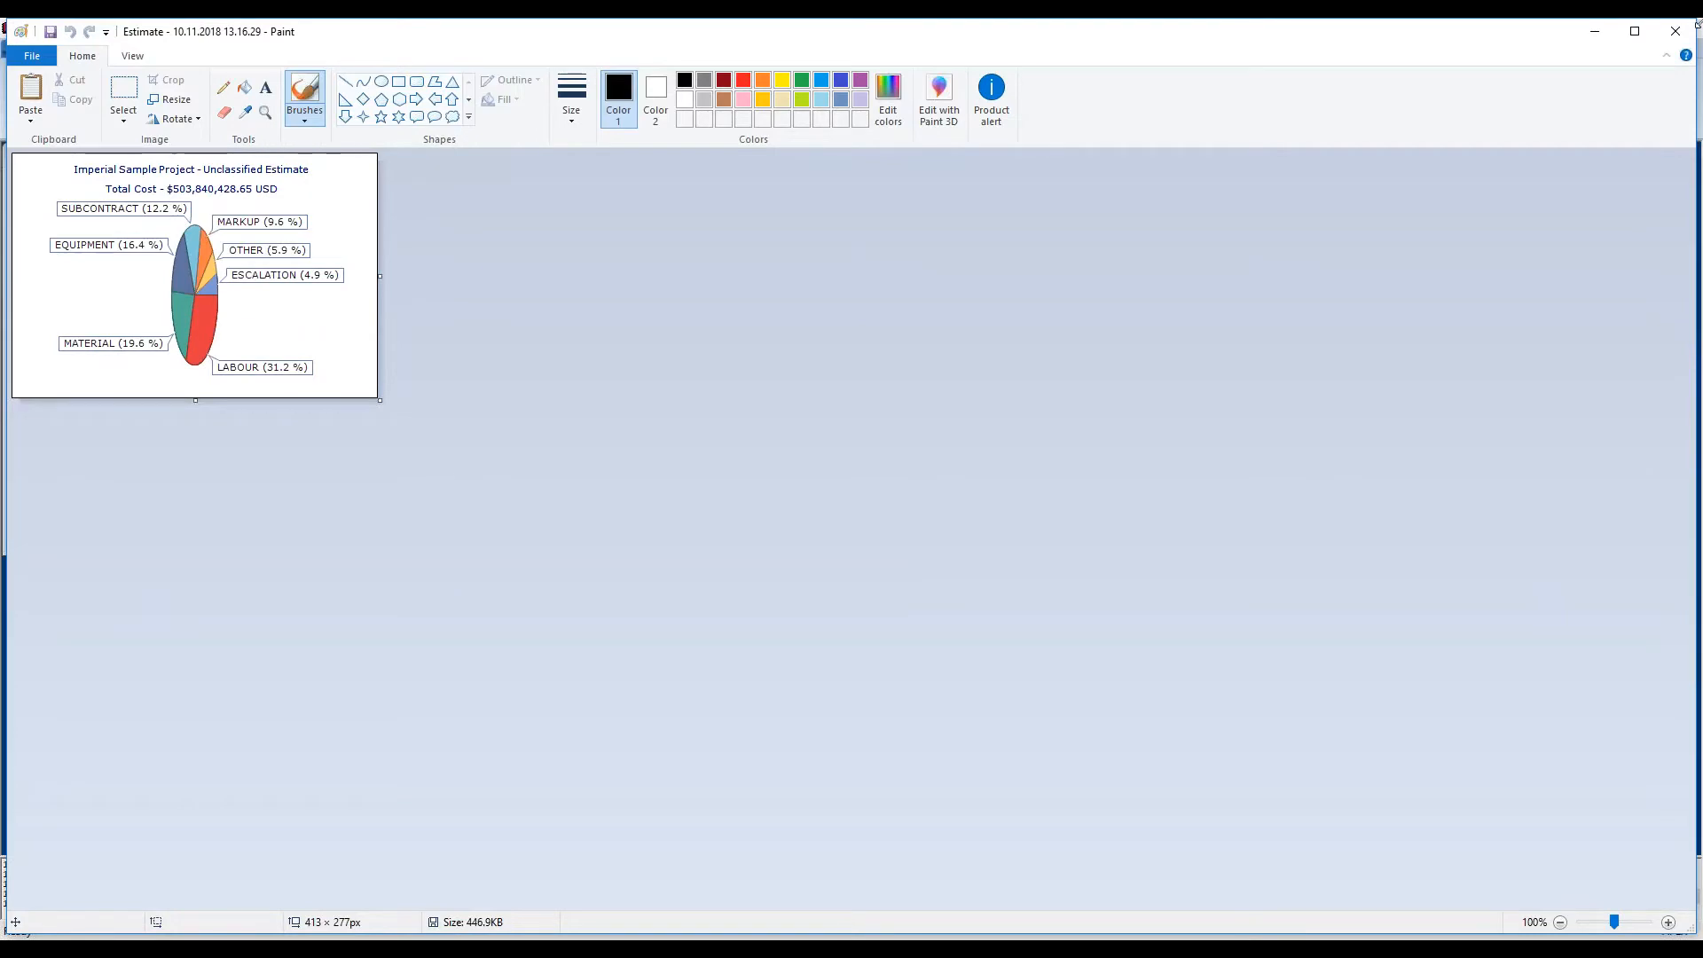
left_click(1675, 31)
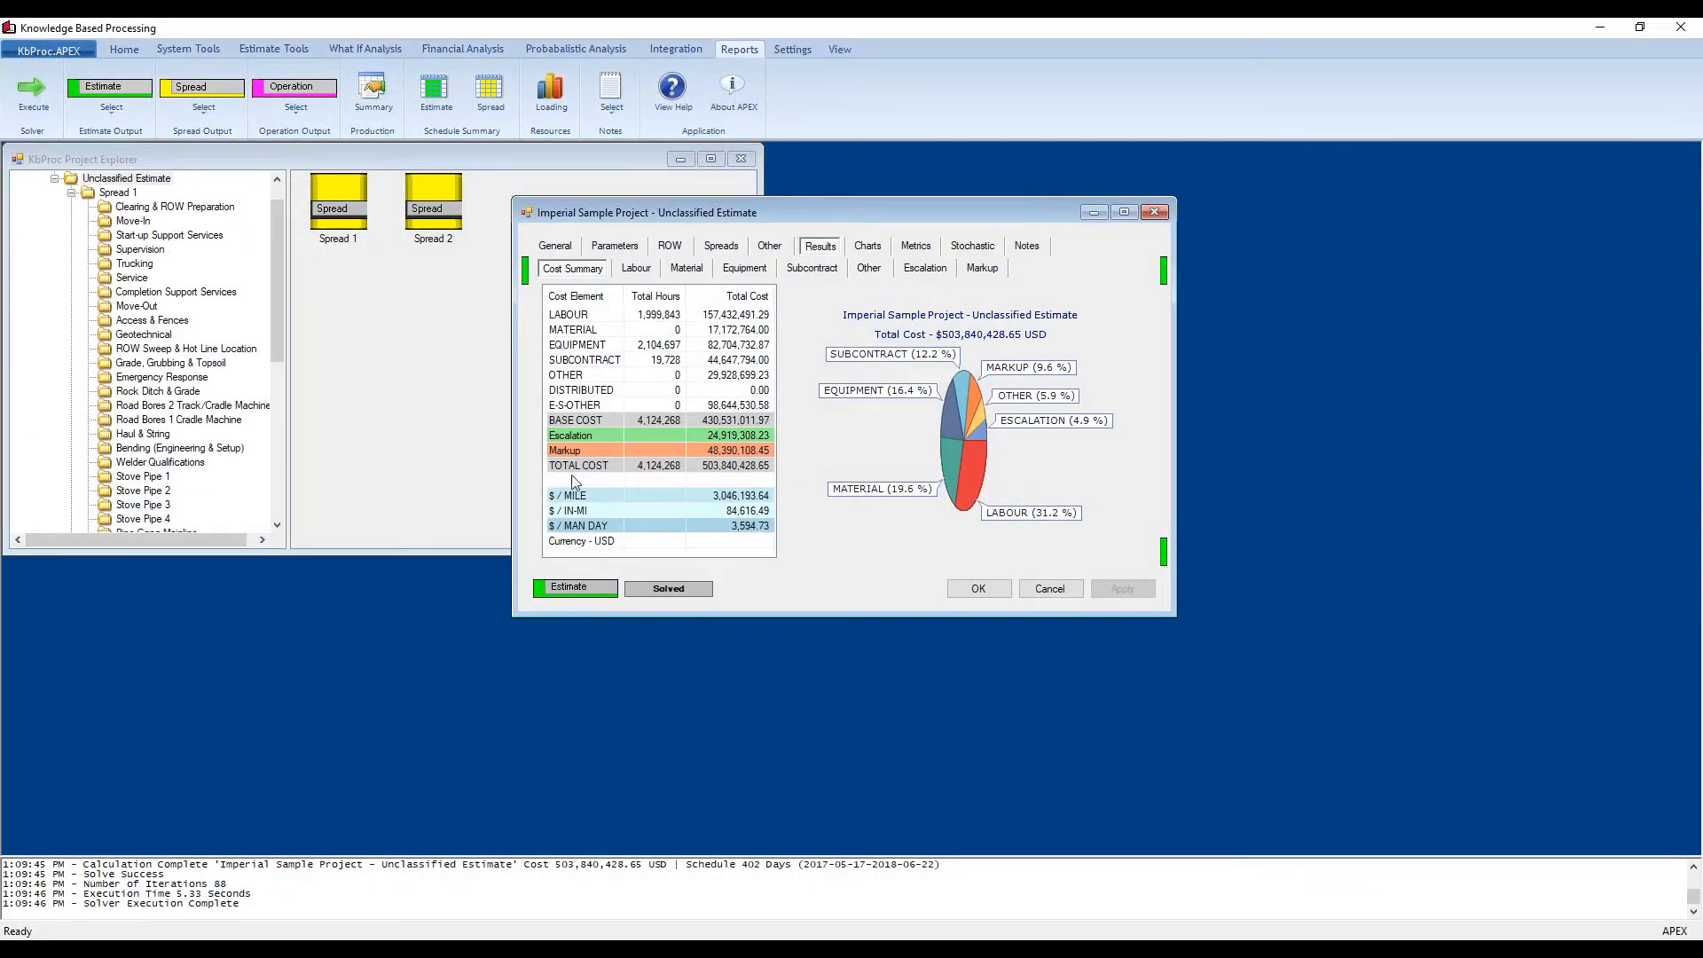
Step: Review the estimate's labour results, view the labour type cost distribution chart, and close it
left_click(637, 268)
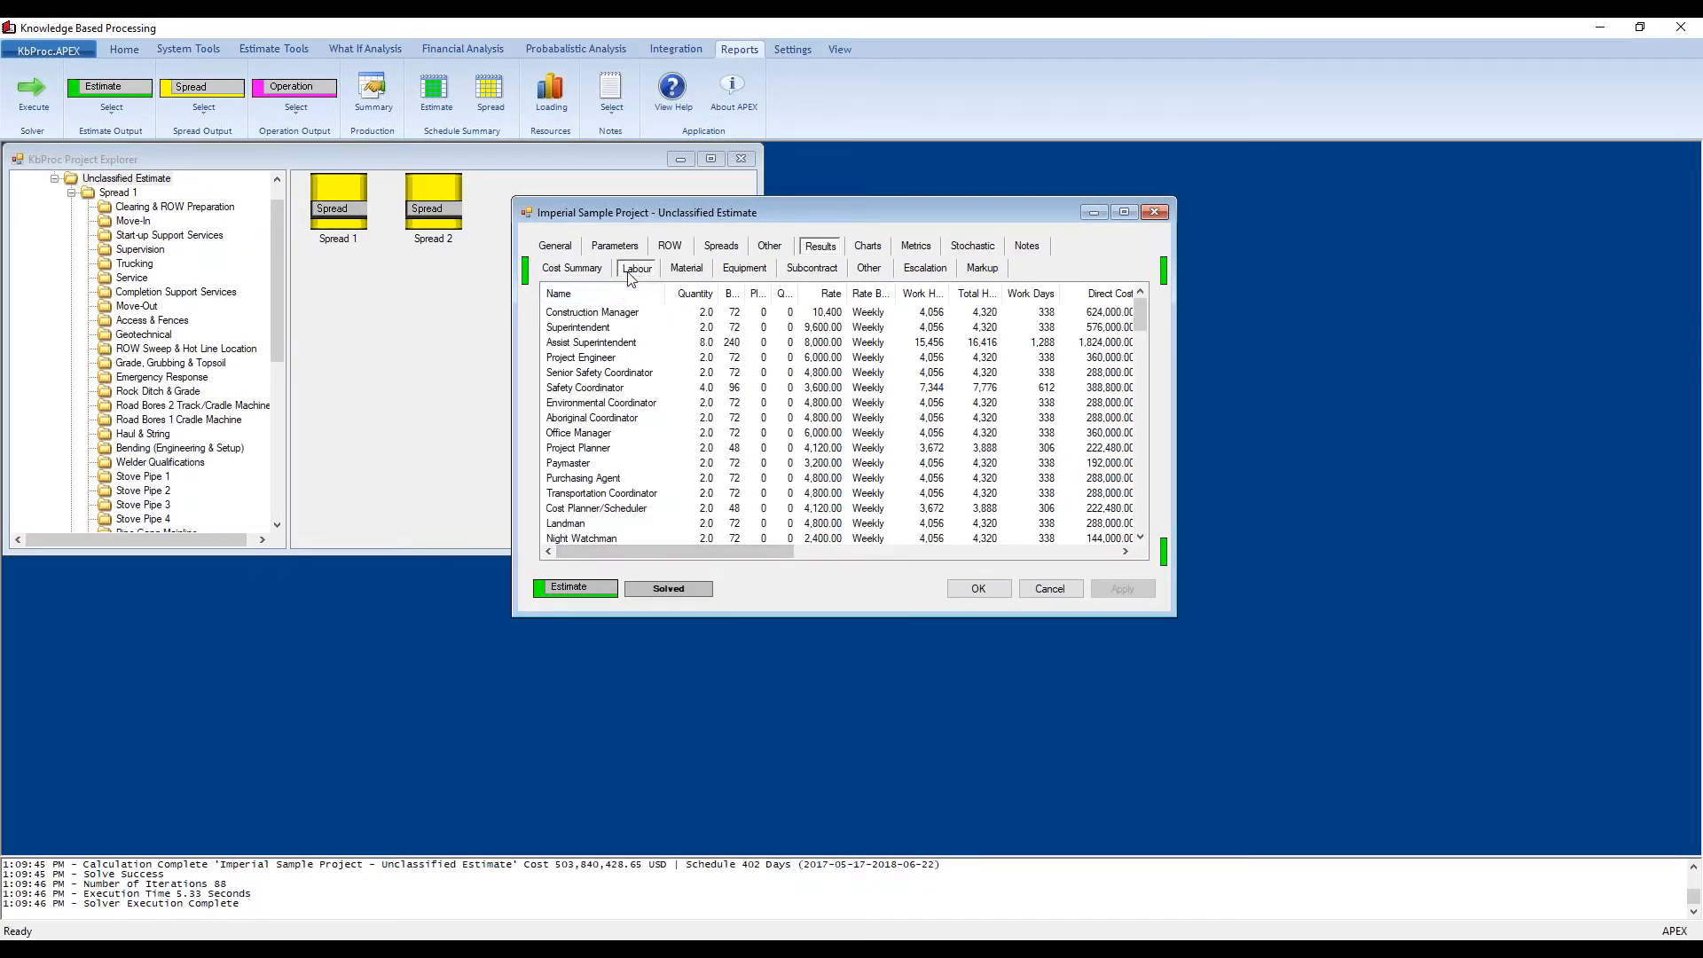
mouse_move(759, 552)
left_mouse_down()
mouse_move(961, 552)
mouse_move(1094, 616)
mouse_move(754, 568)
left_mouse_up()
right_click(792, 355)
left_click(874, 435)
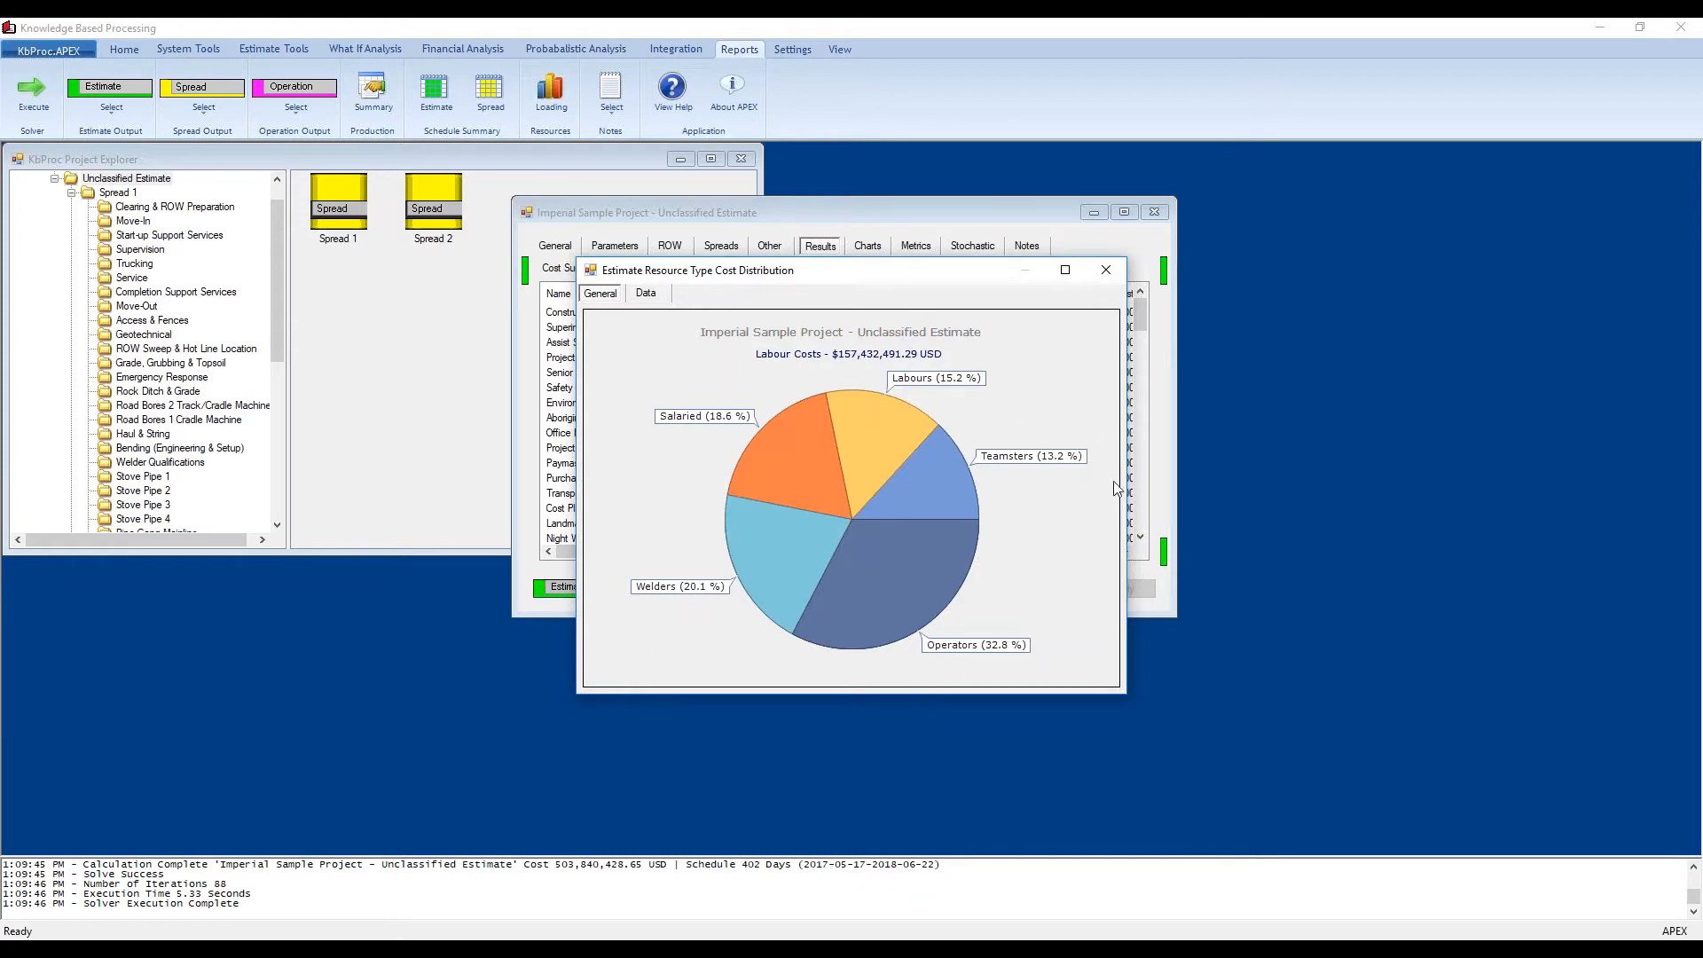
left_click(1105, 269)
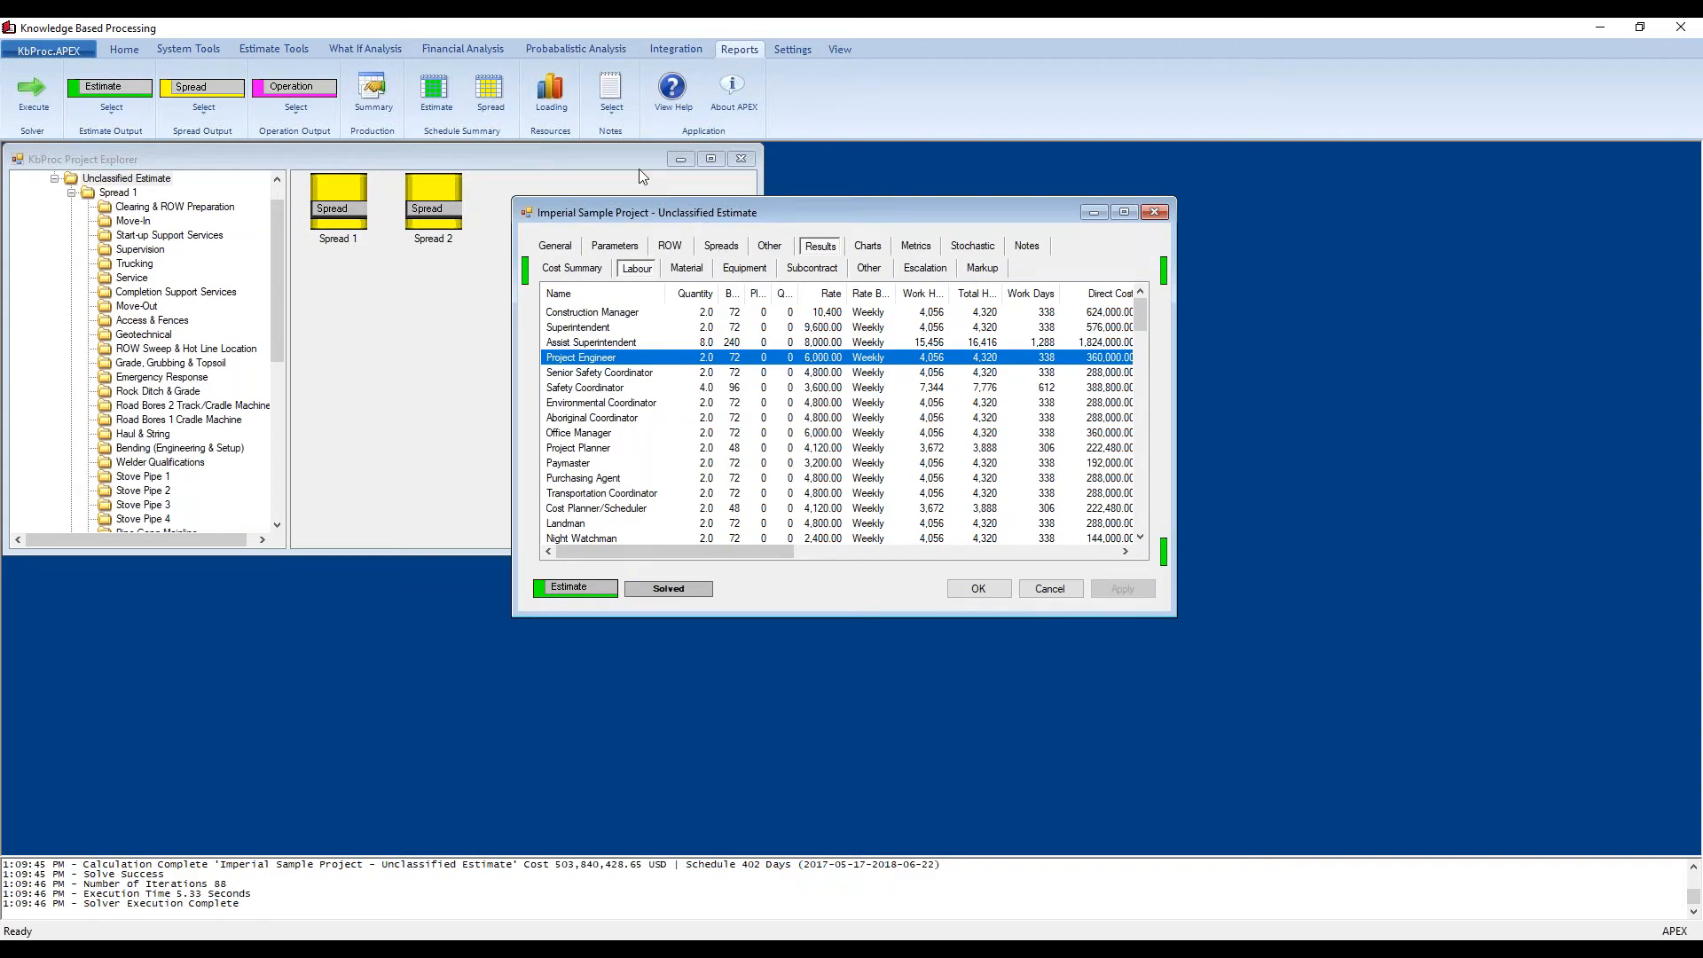
Step: Review the material and equipment results, view the equipment type cost distribution chart, and close it
left_click(684, 269)
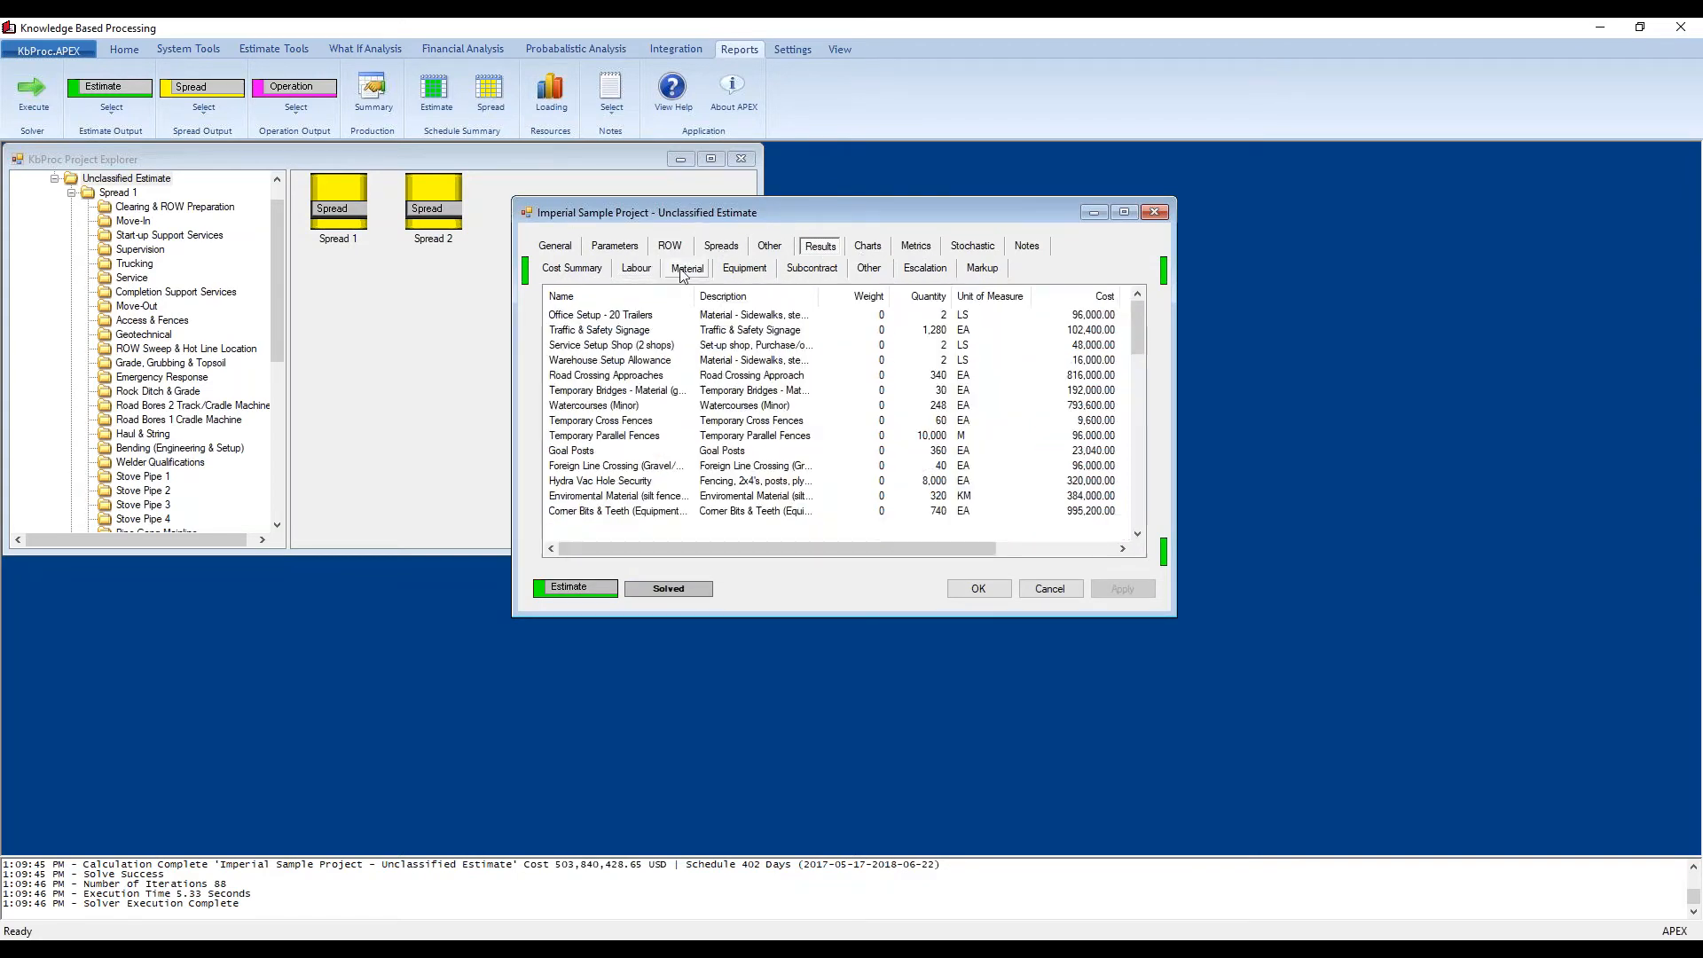
left_click(746, 269)
right_click(906, 388)
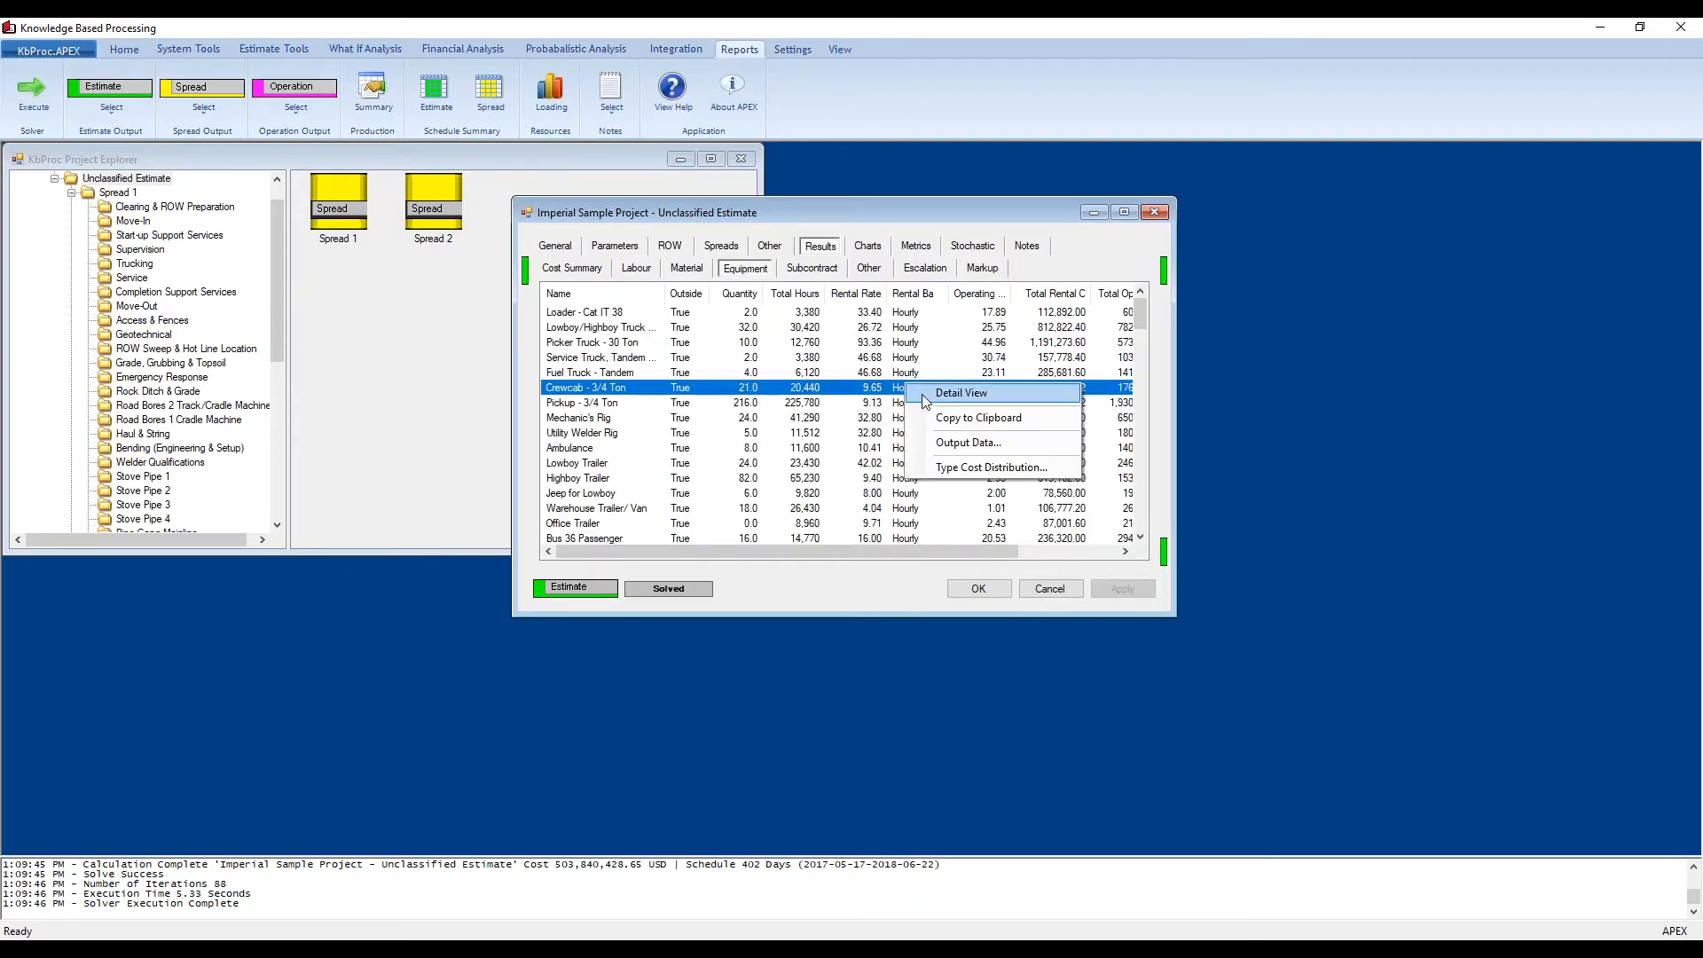
left_click(976, 467)
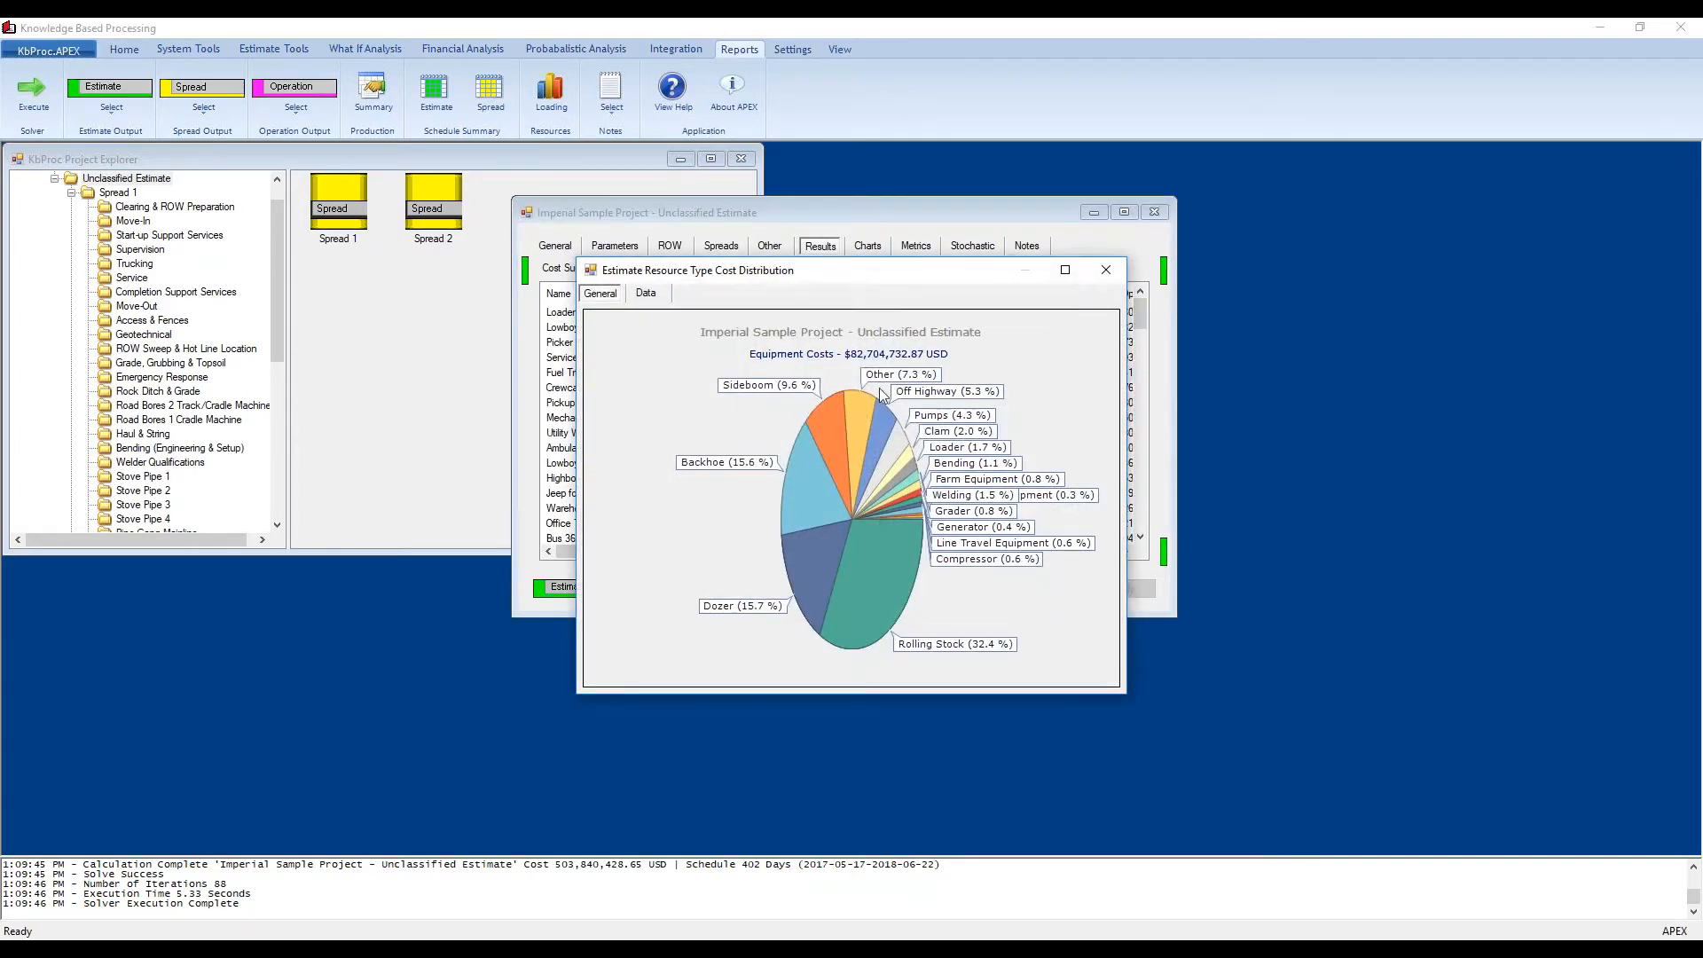
left_click(1109, 271)
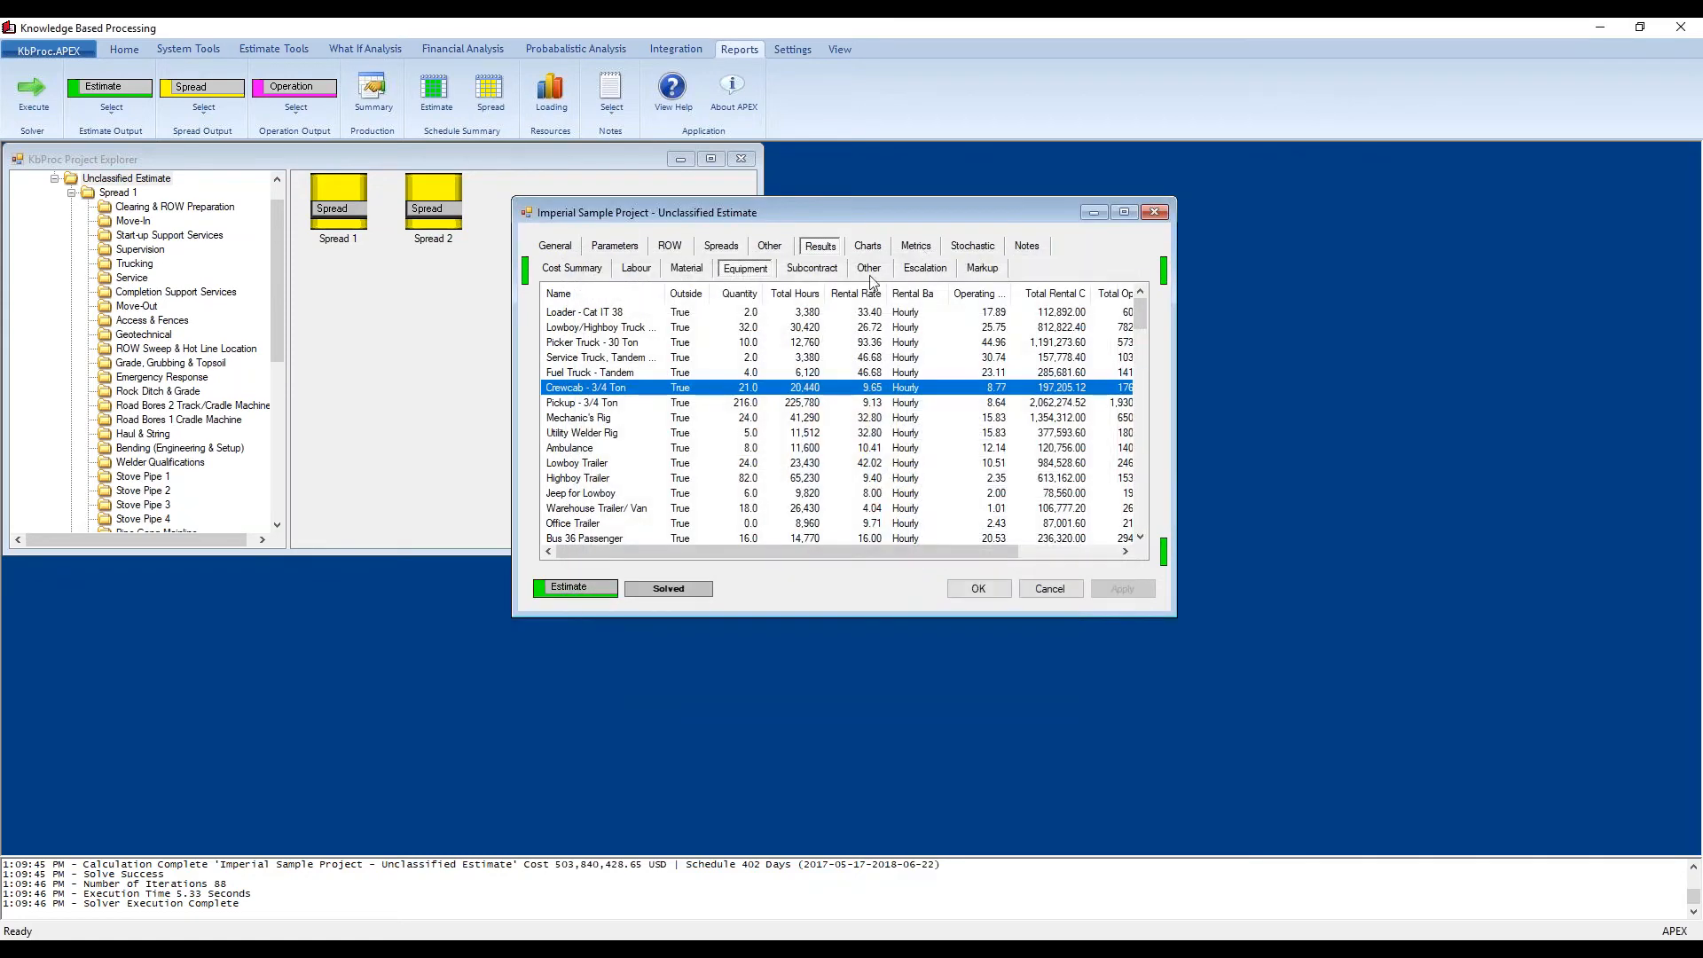
Step: Review the estimate's subcontract, other, escalation and markup results
left_click(839, 269)
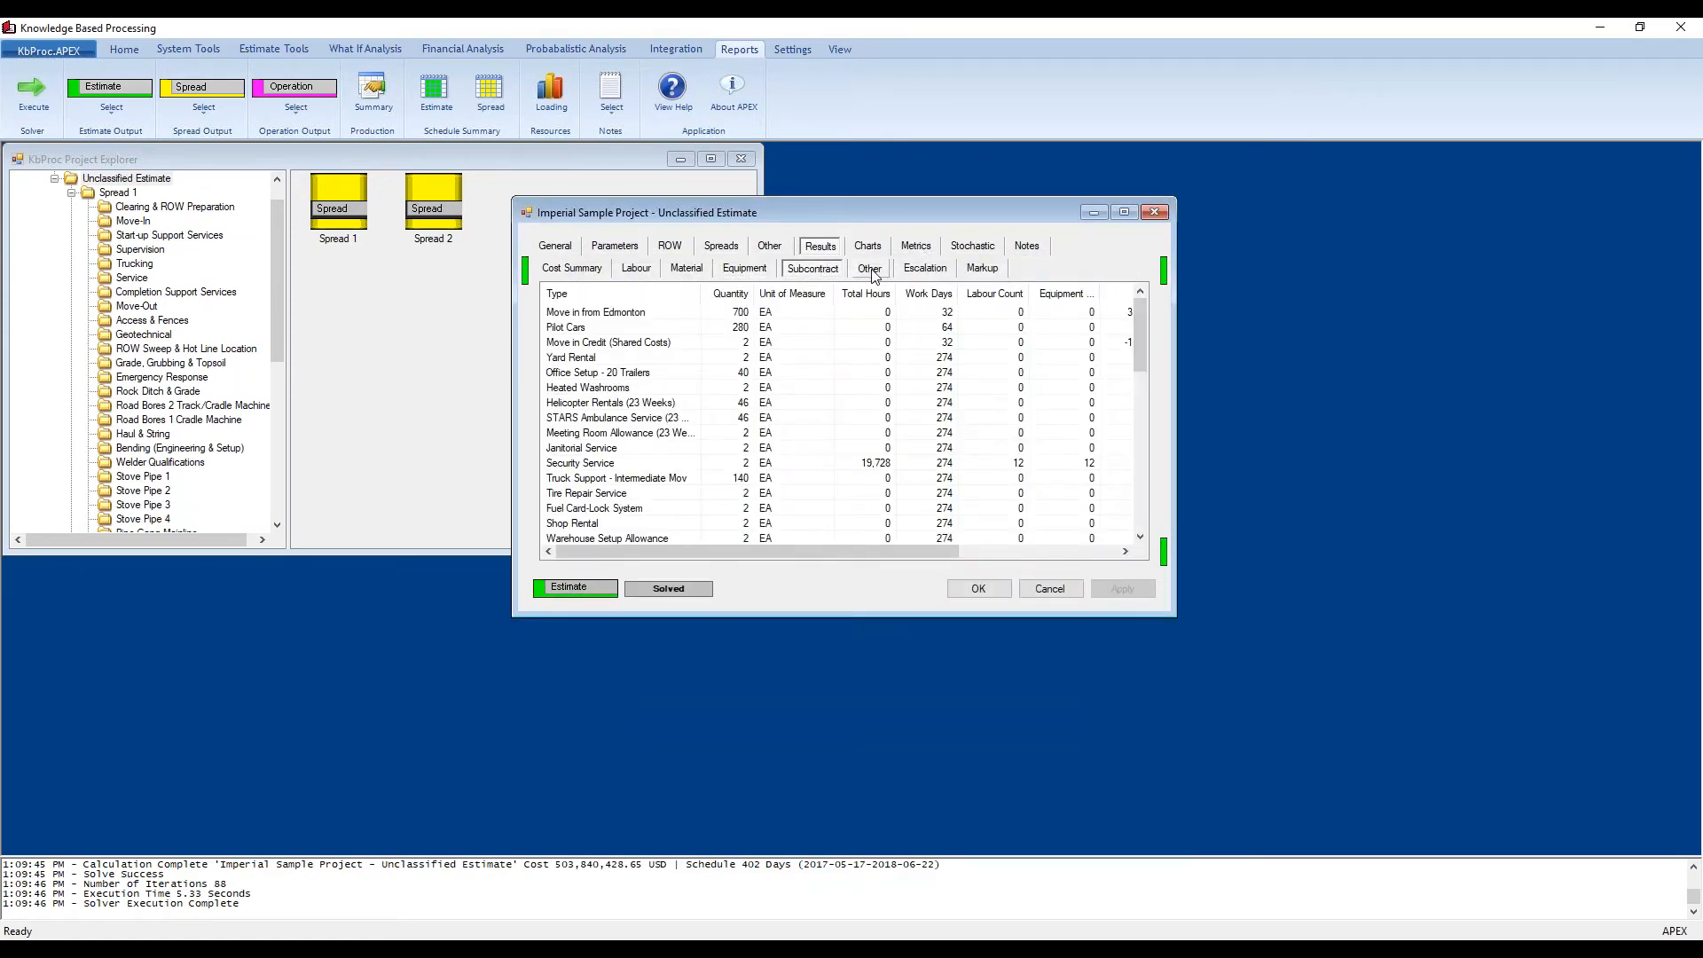
left_click(873, 273)
left_click(929, 270)
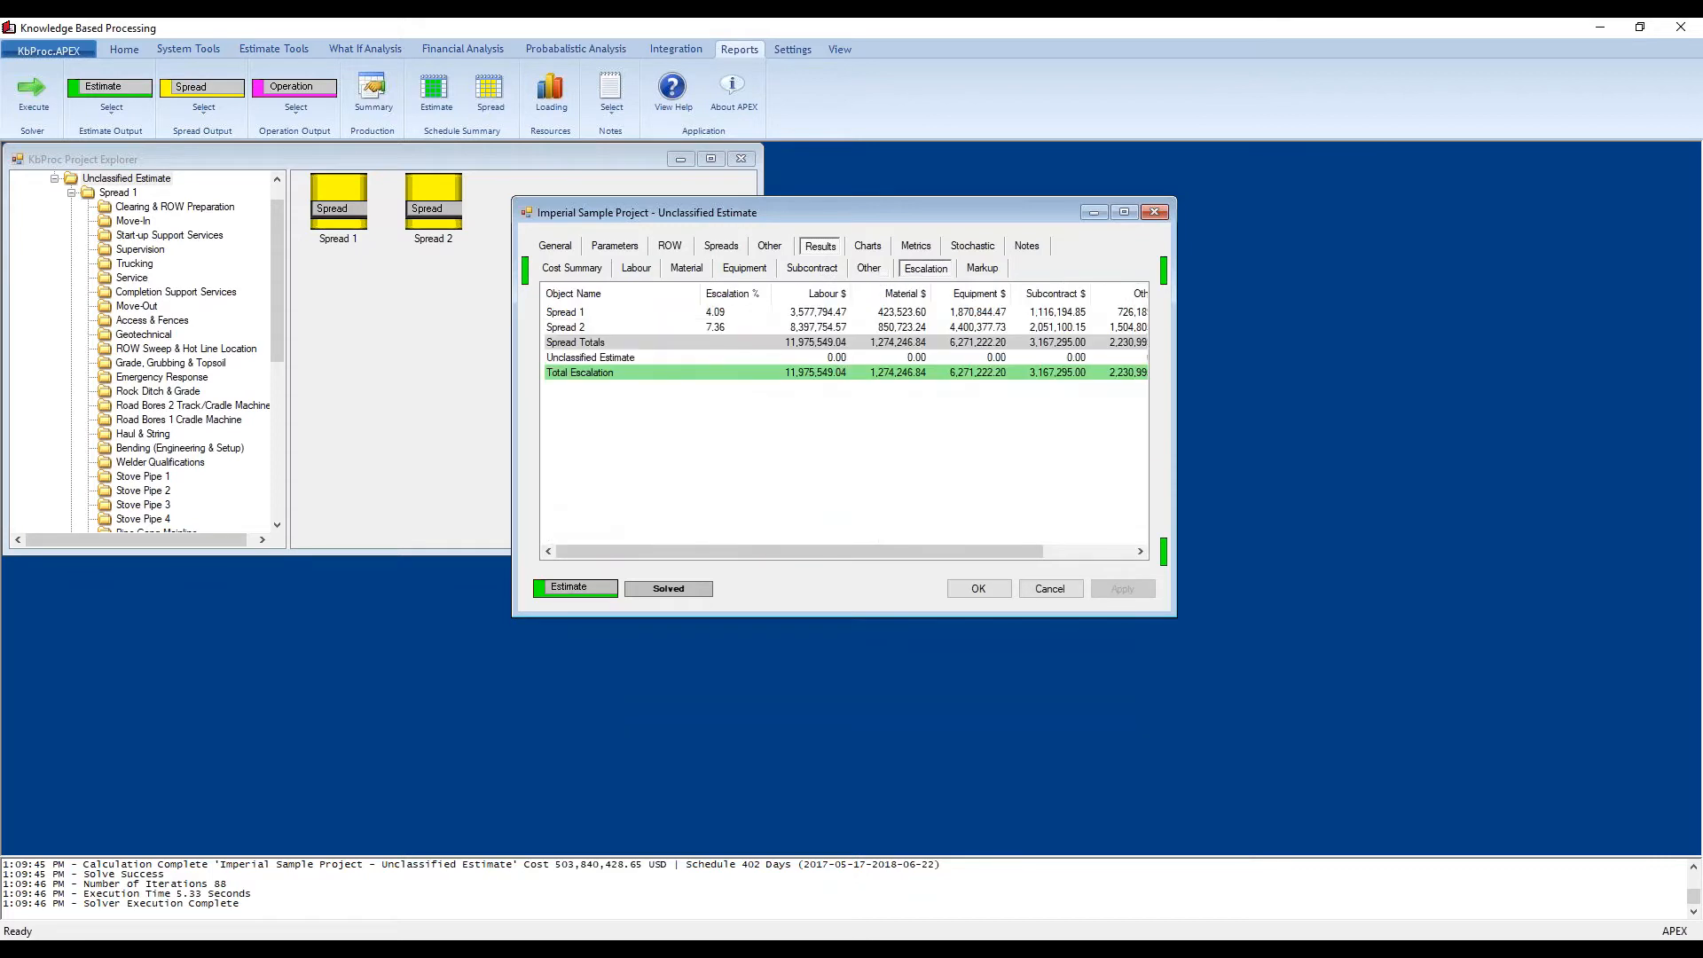
left_click(980, 271)
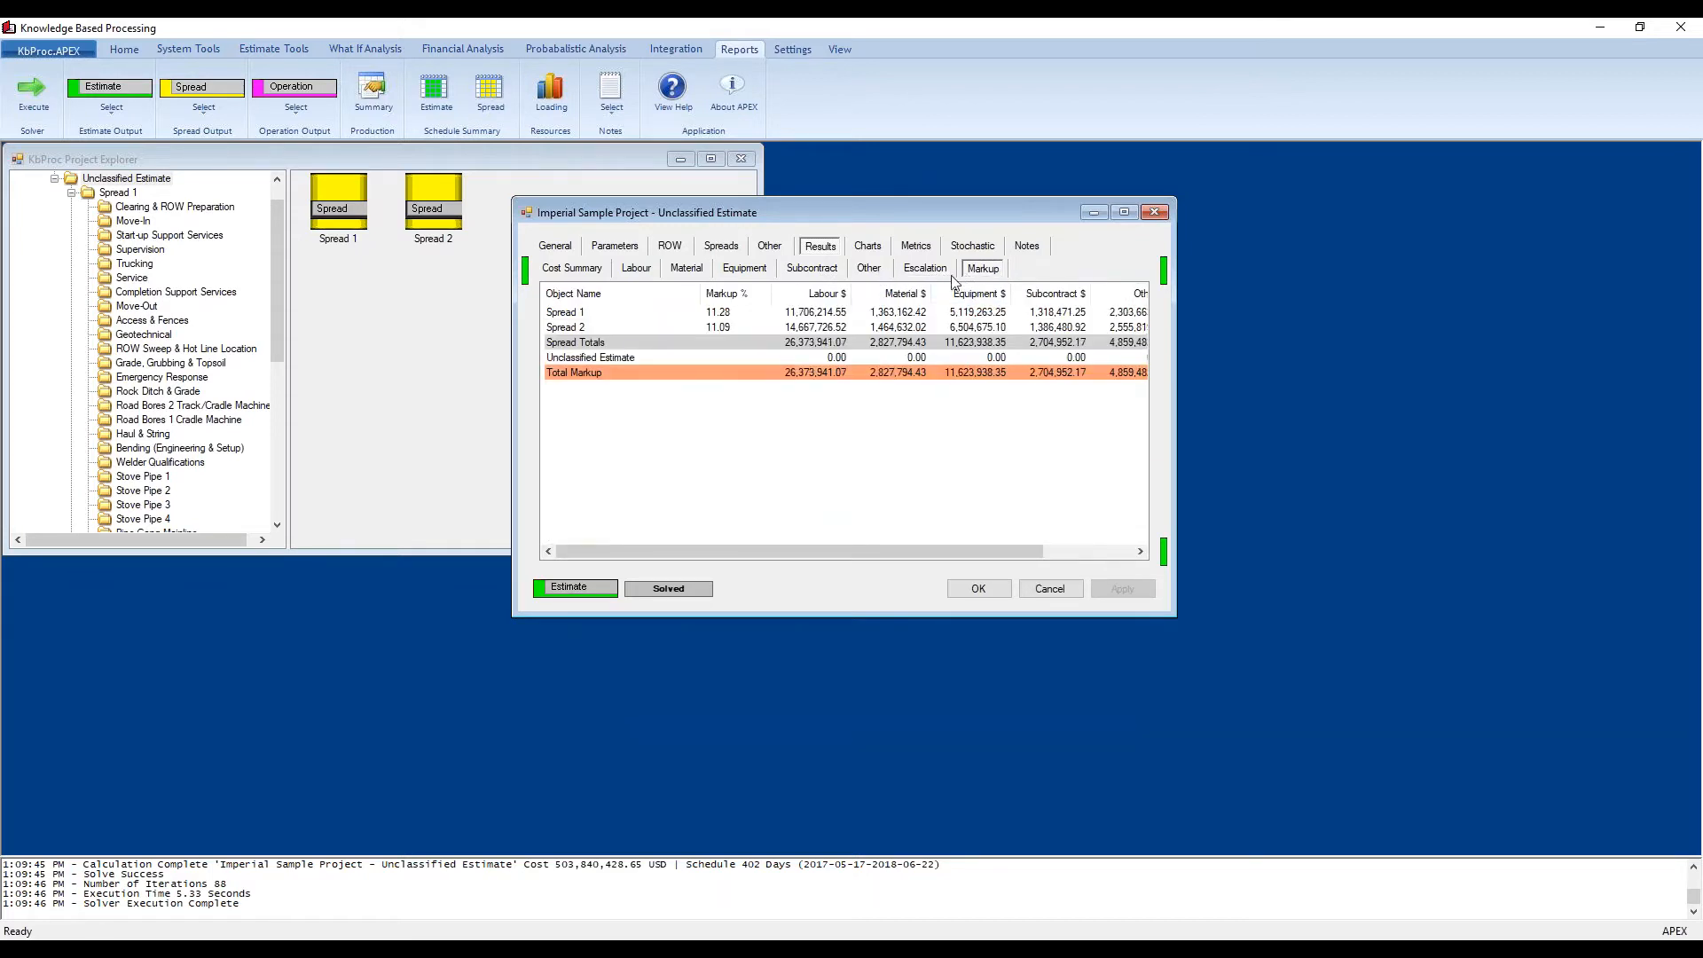
Step: Review the estimate's schedule chart, march chart and total linear cost chart
left_click(881, 257)
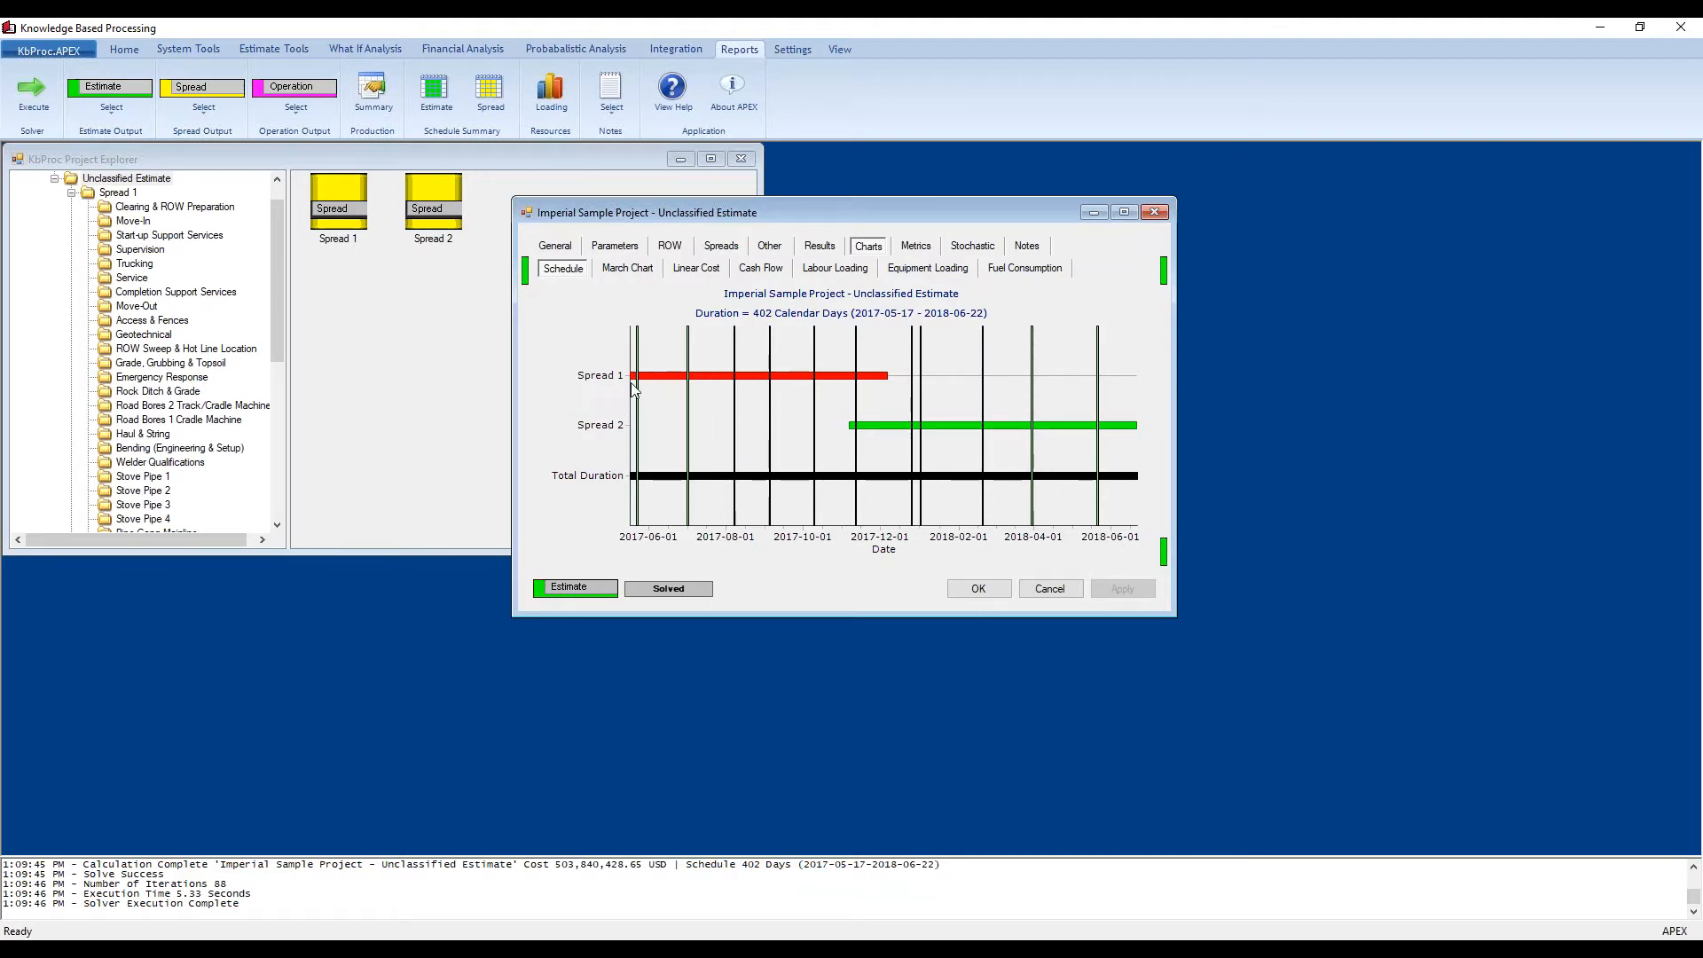
left_click(631, 269)
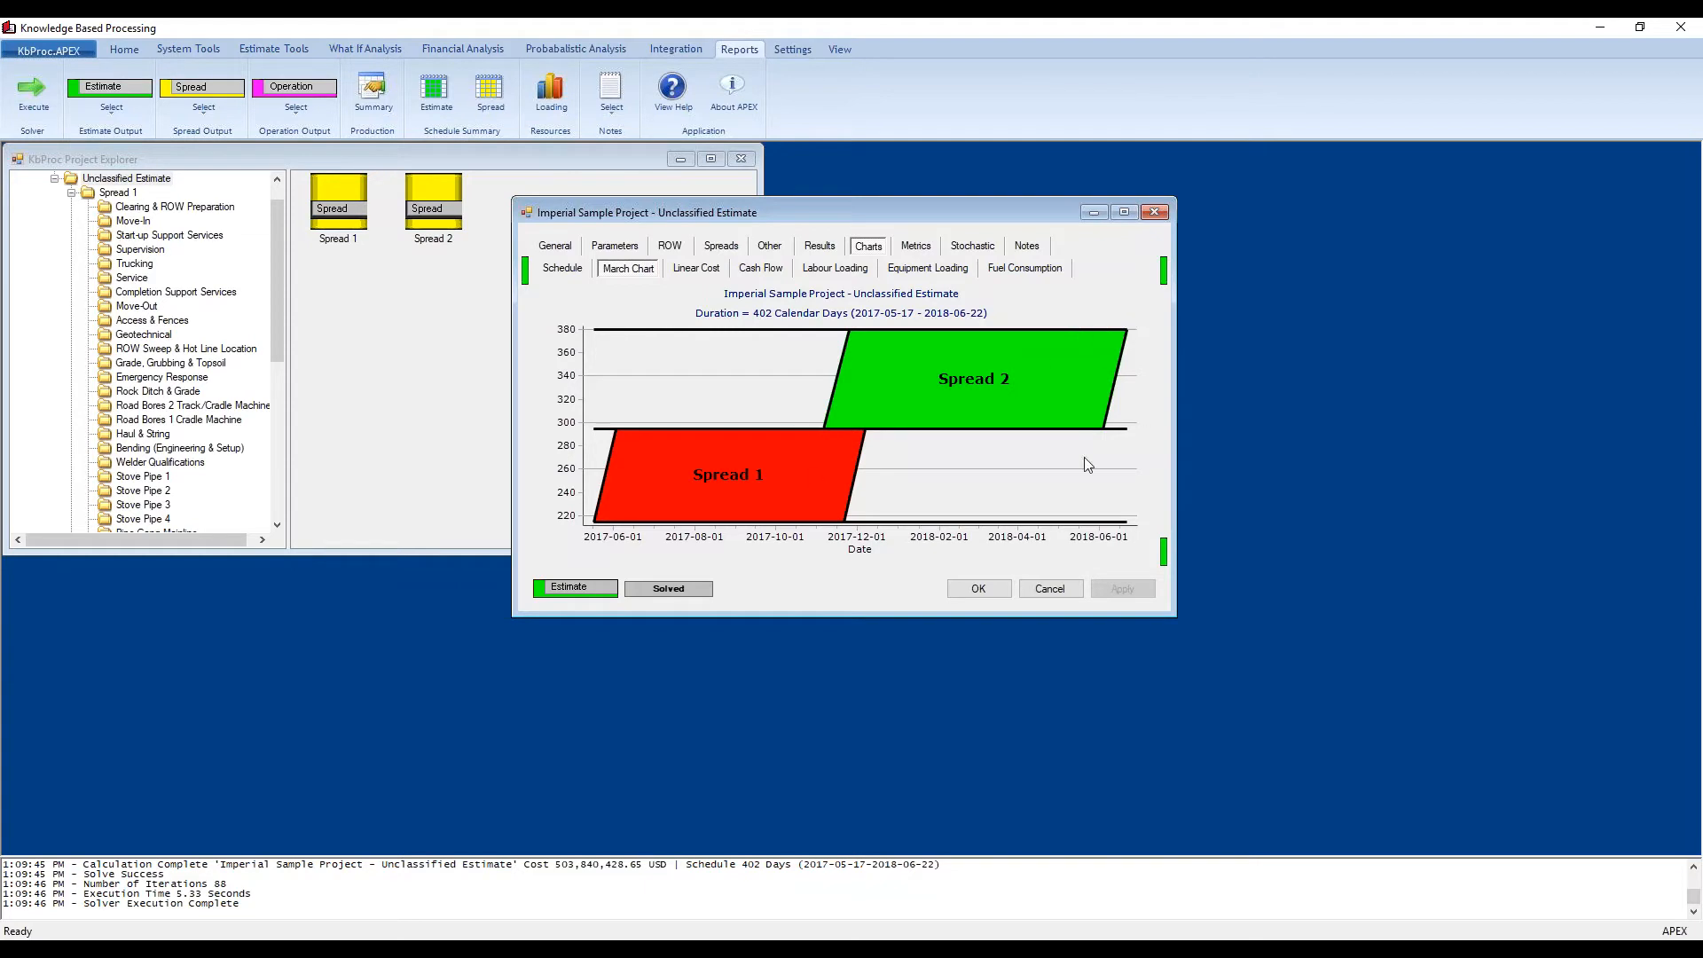
left_click(705, 271)
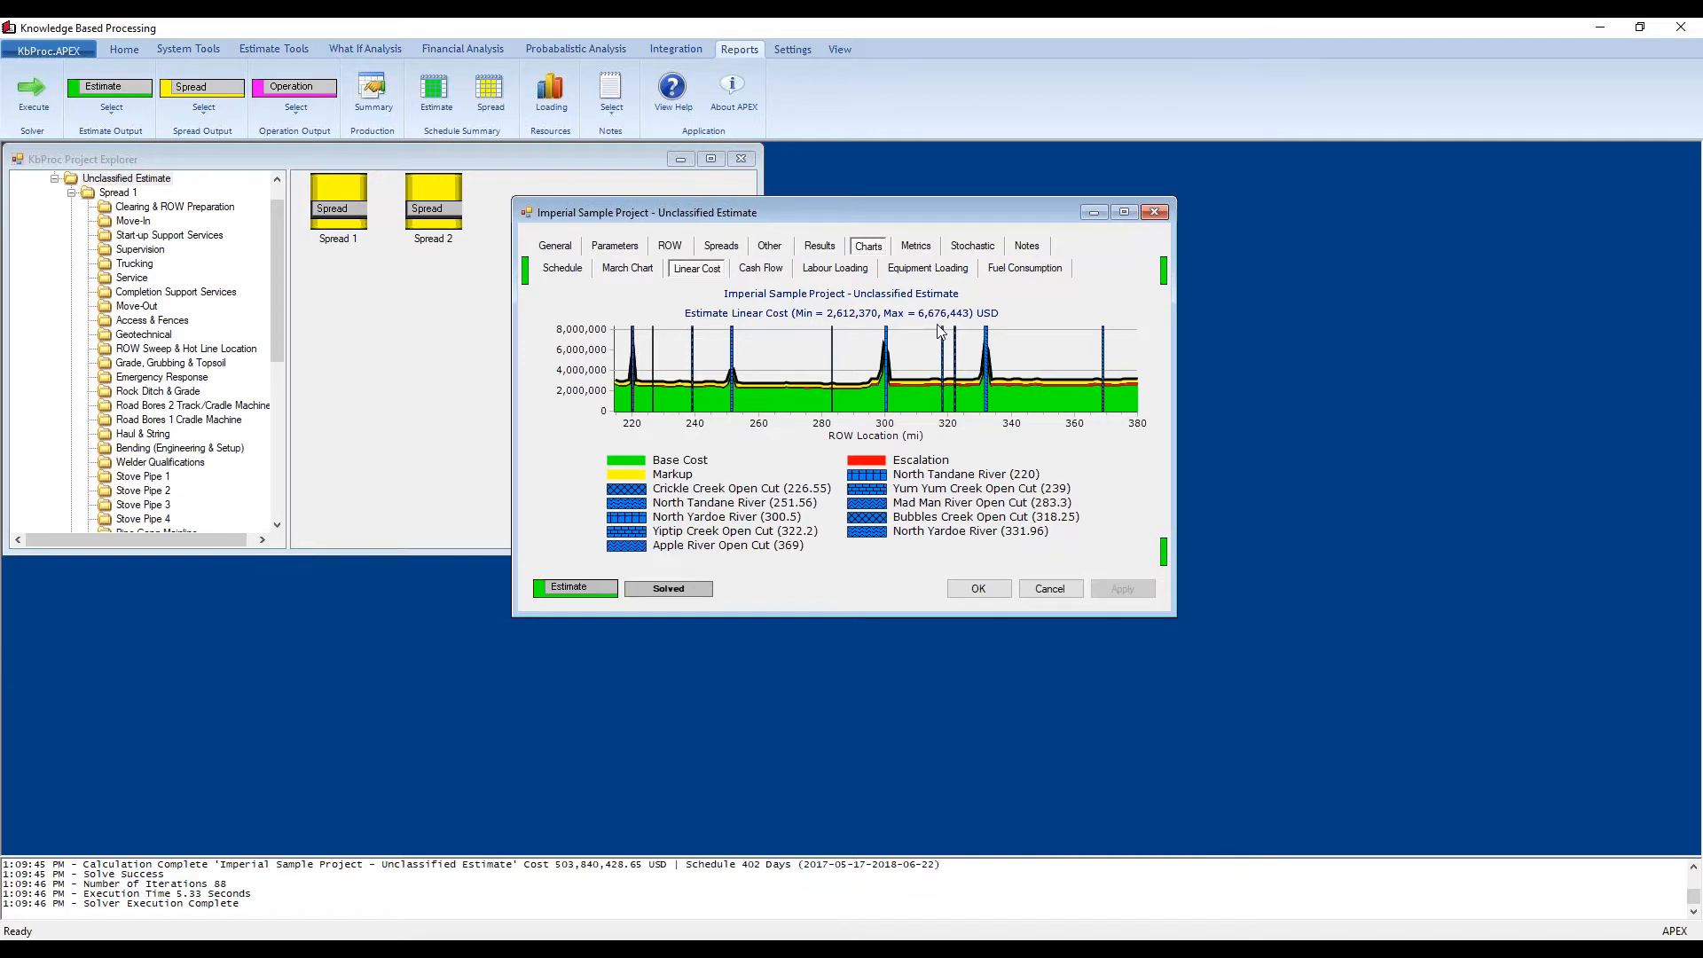
Step: Display the linear cost chart for labour costs and for material costs
right_click(1094, 448)
mouse_move(1180, 501)
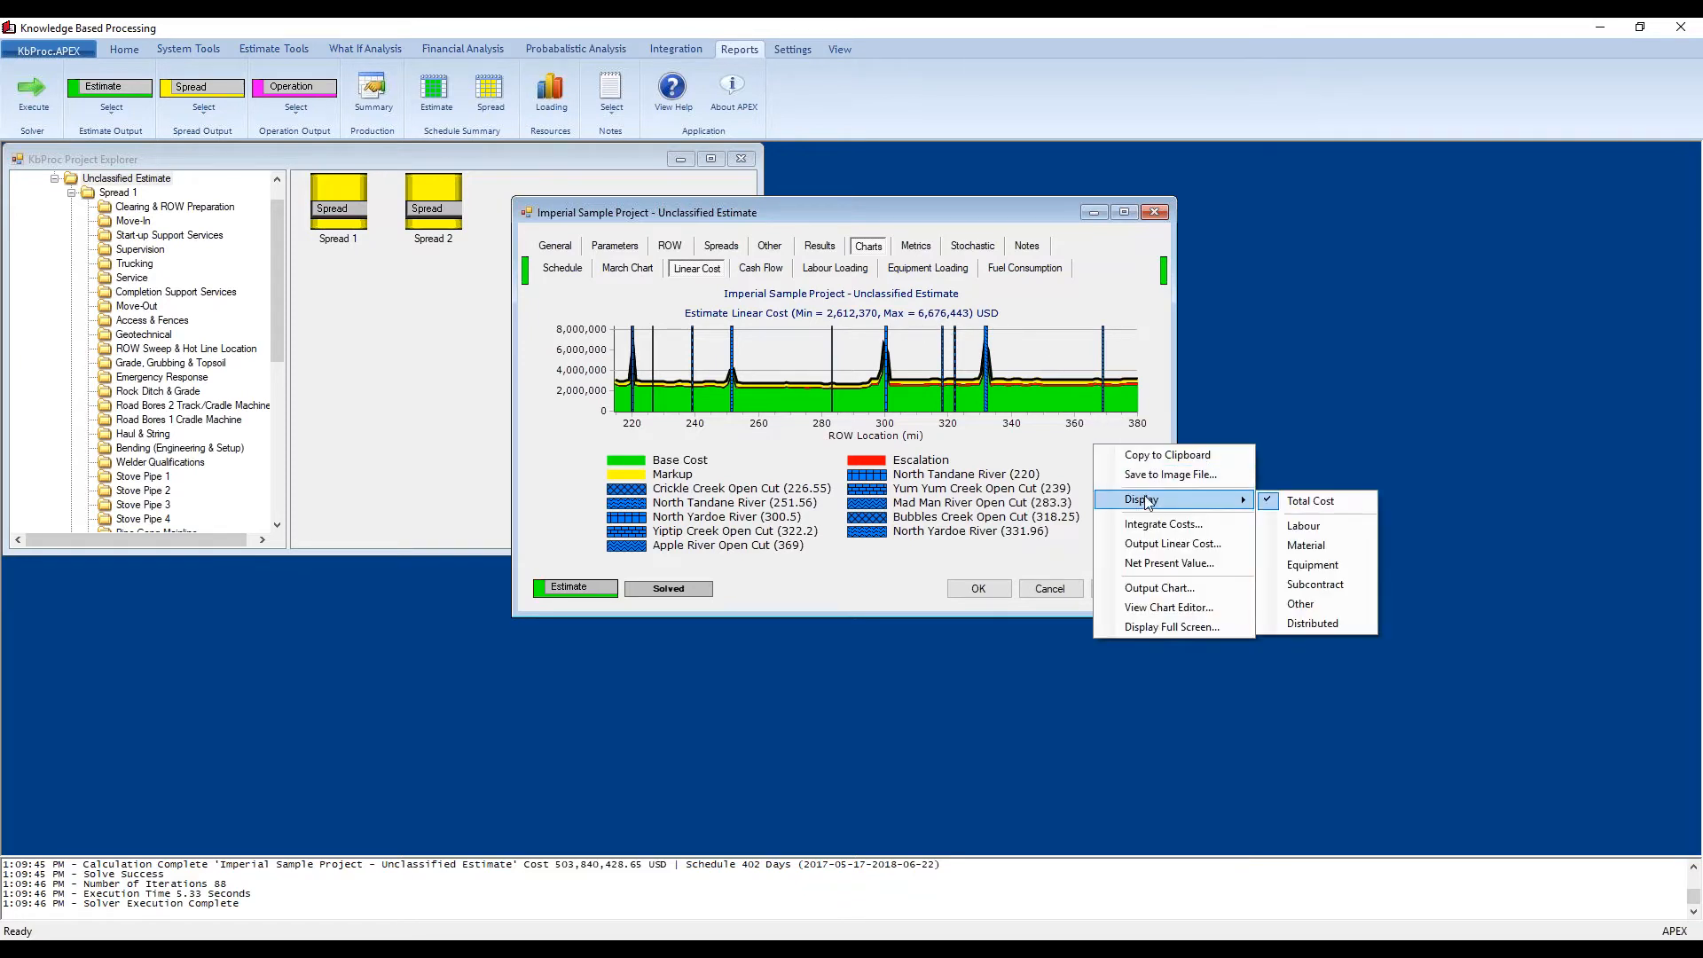
left_click(1297, 528)
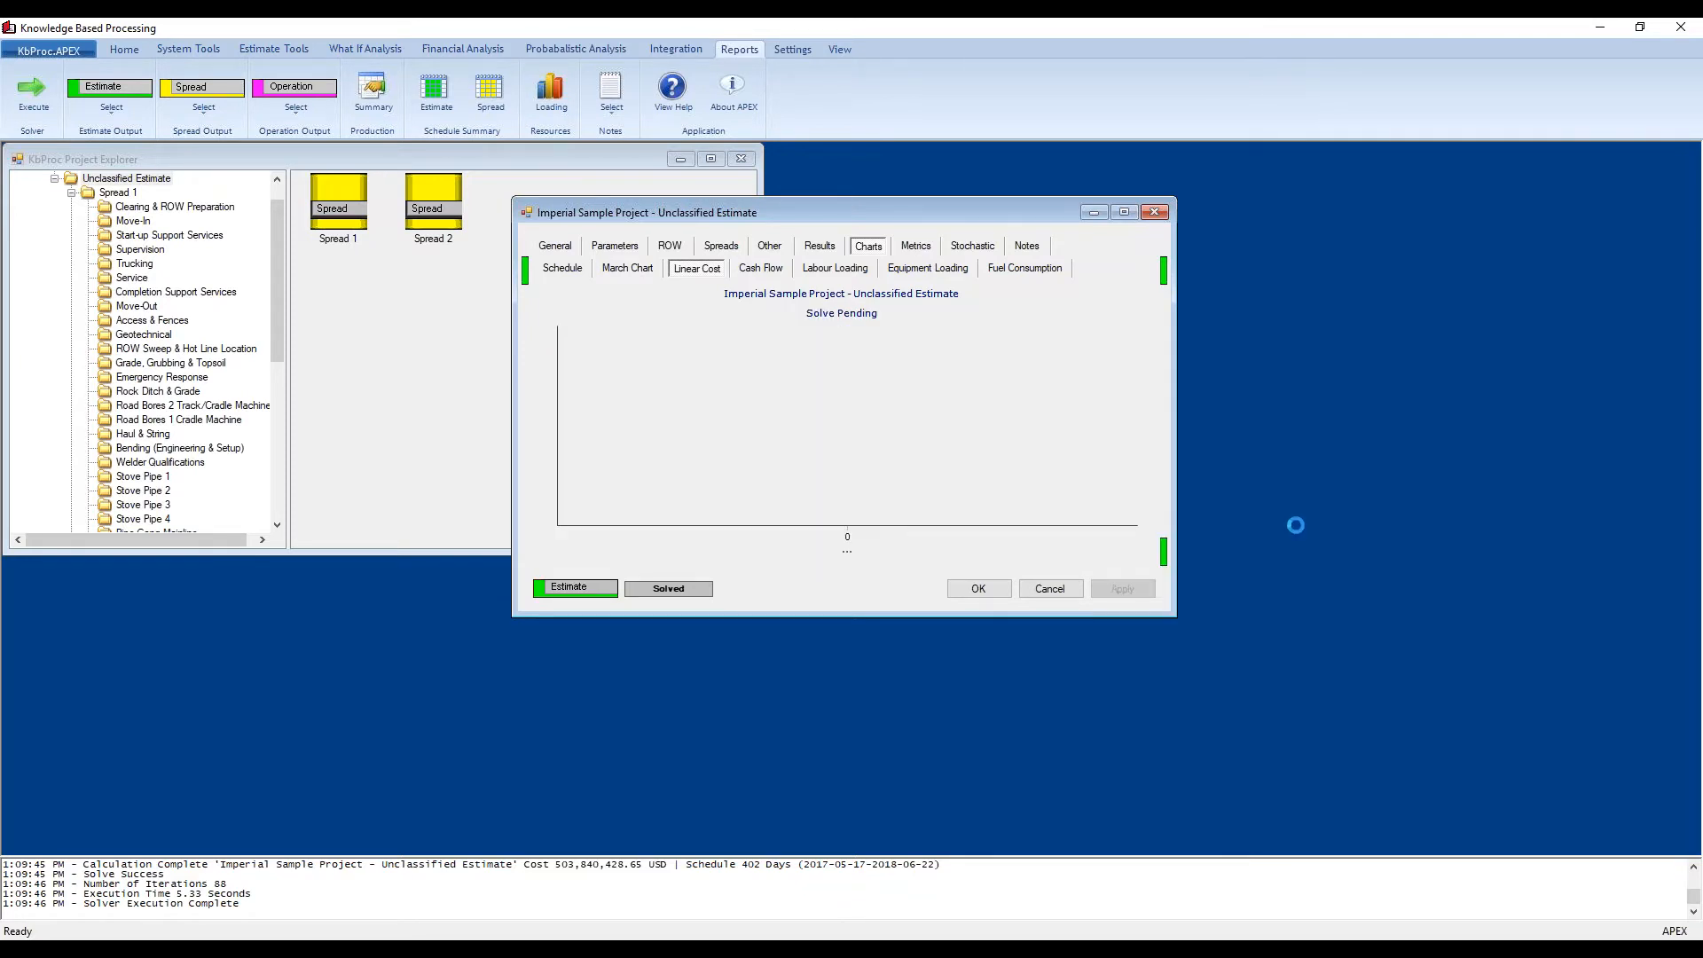
right_click(1124, 449)
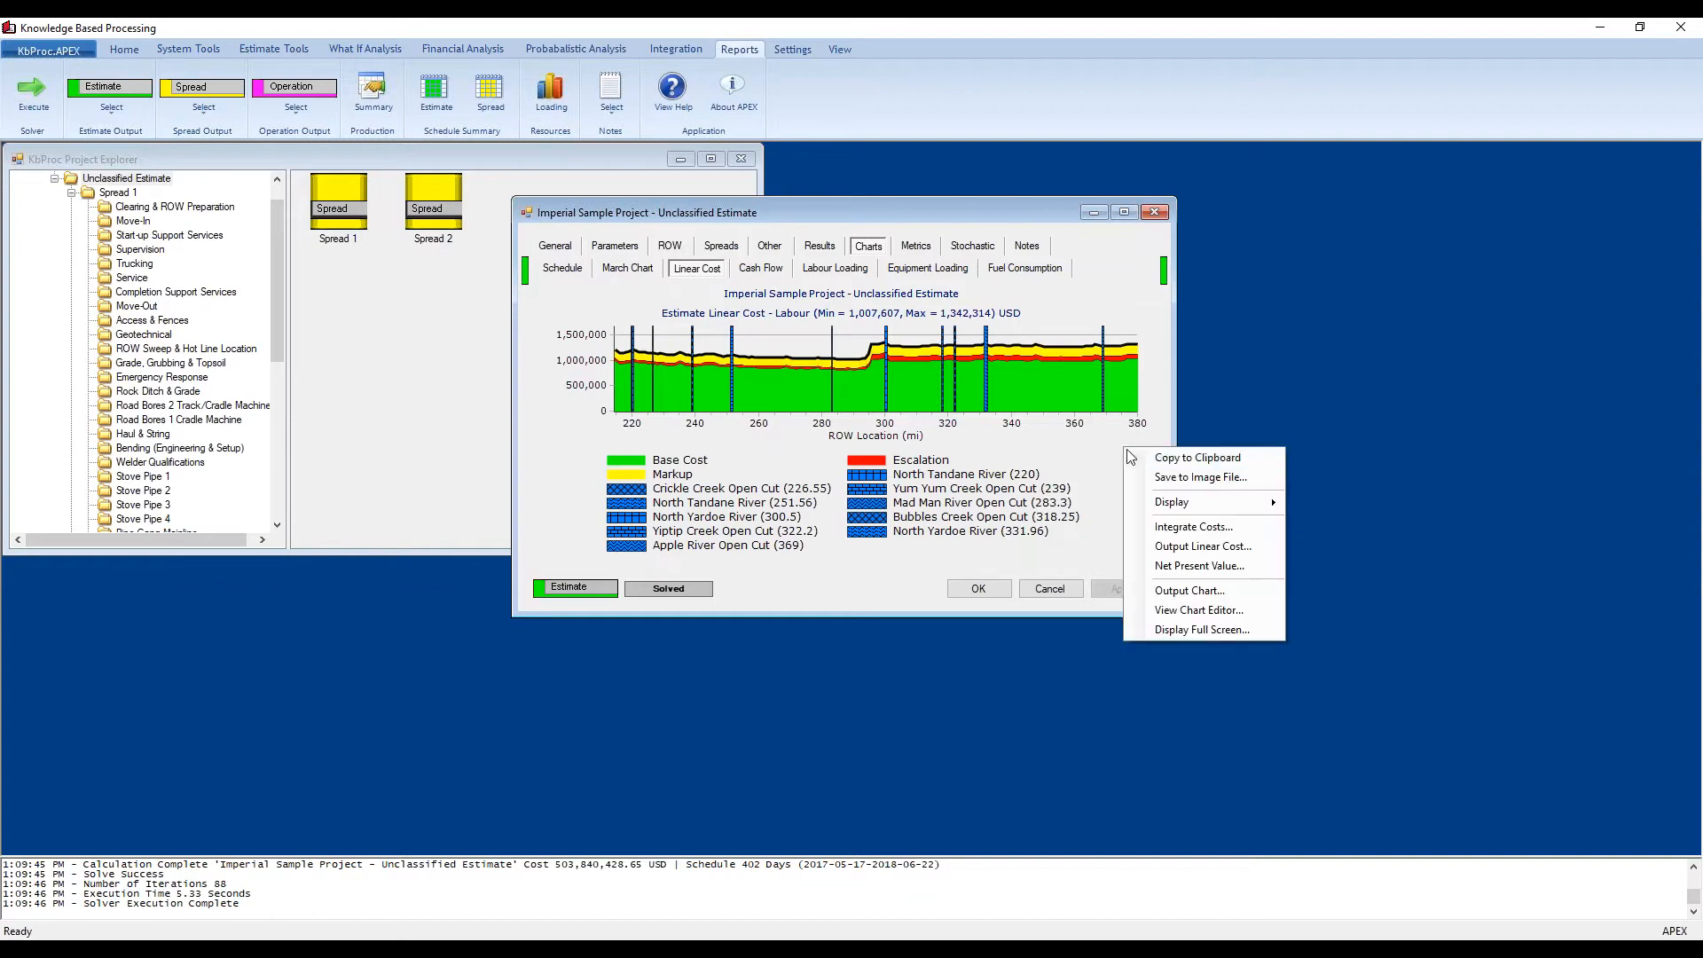
mouse_move(1184, 503)
left_click(1339, 548)
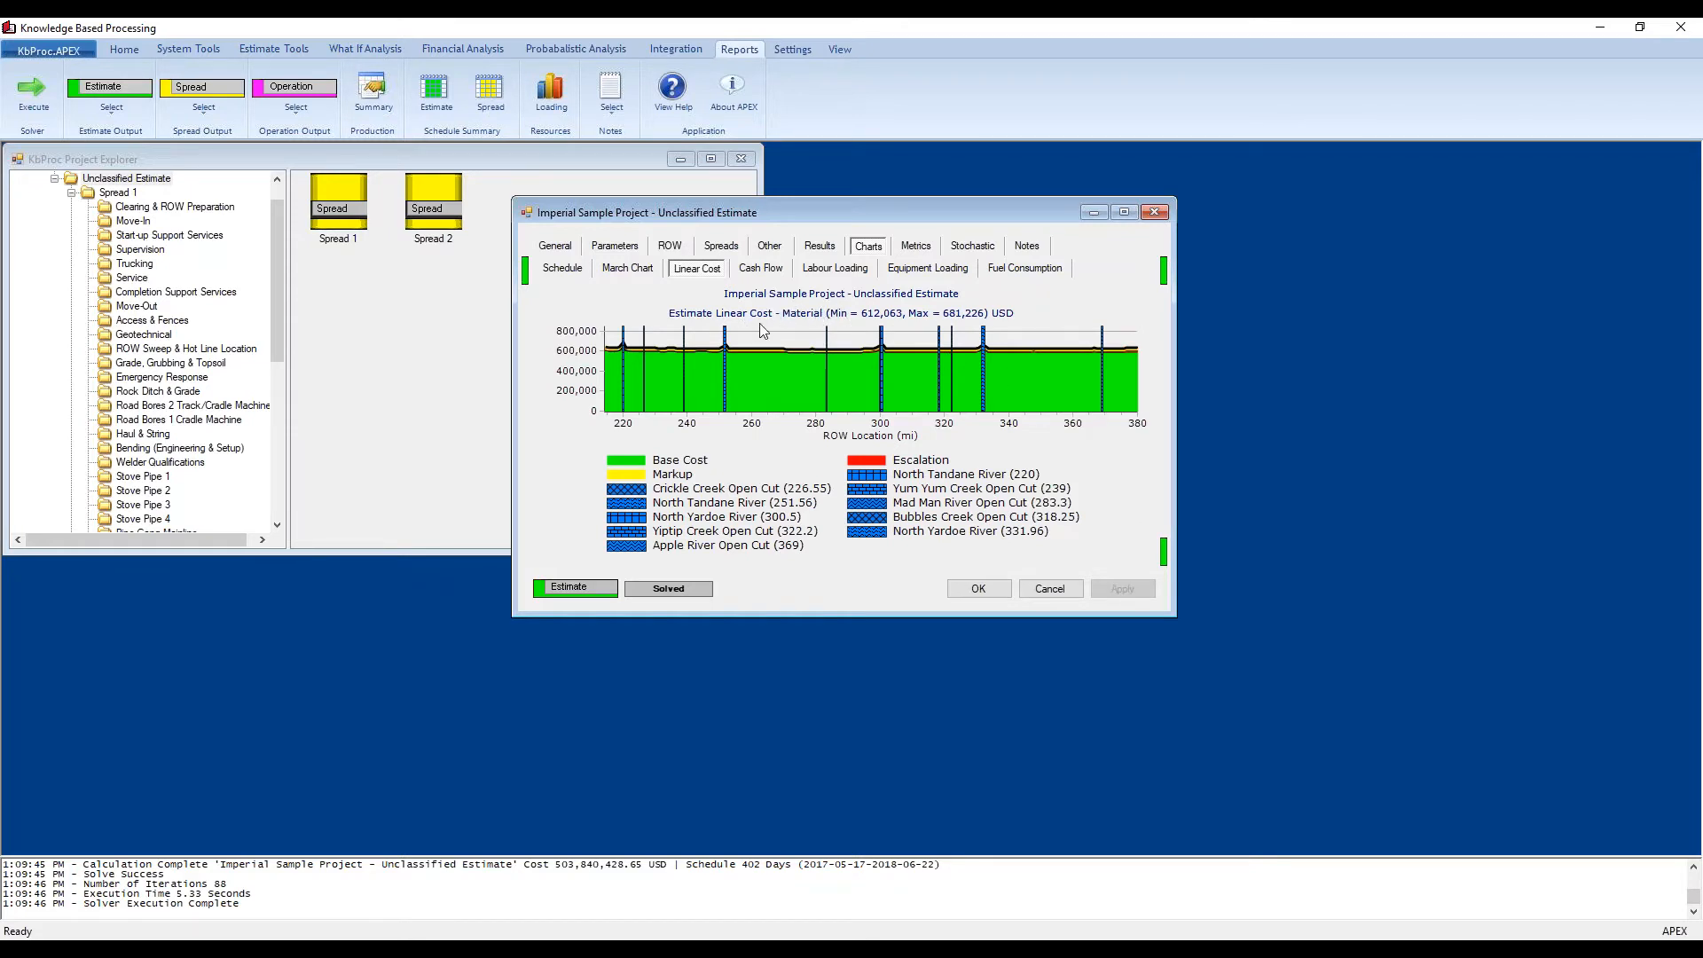
Step: Integrate the linear costs from start location 240 to end location 280, review the cost breakdown, and close it
right_click(1089, 396)
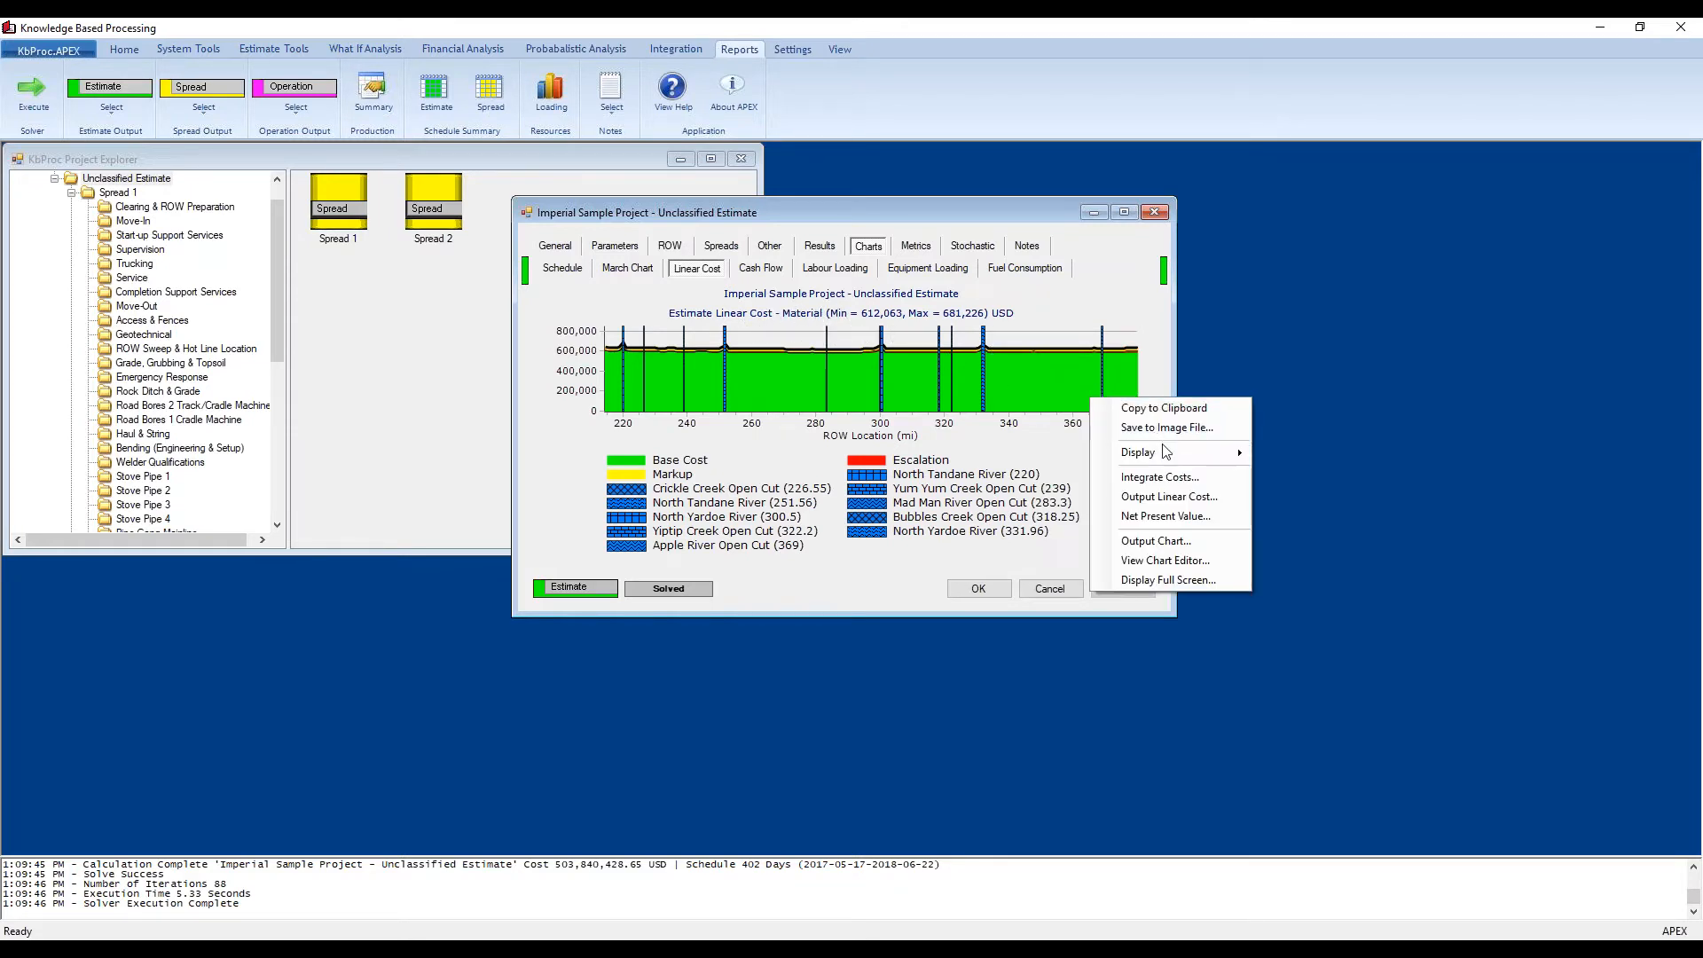
left_click(1158, 484)
double_click(796, 455)
type("240")
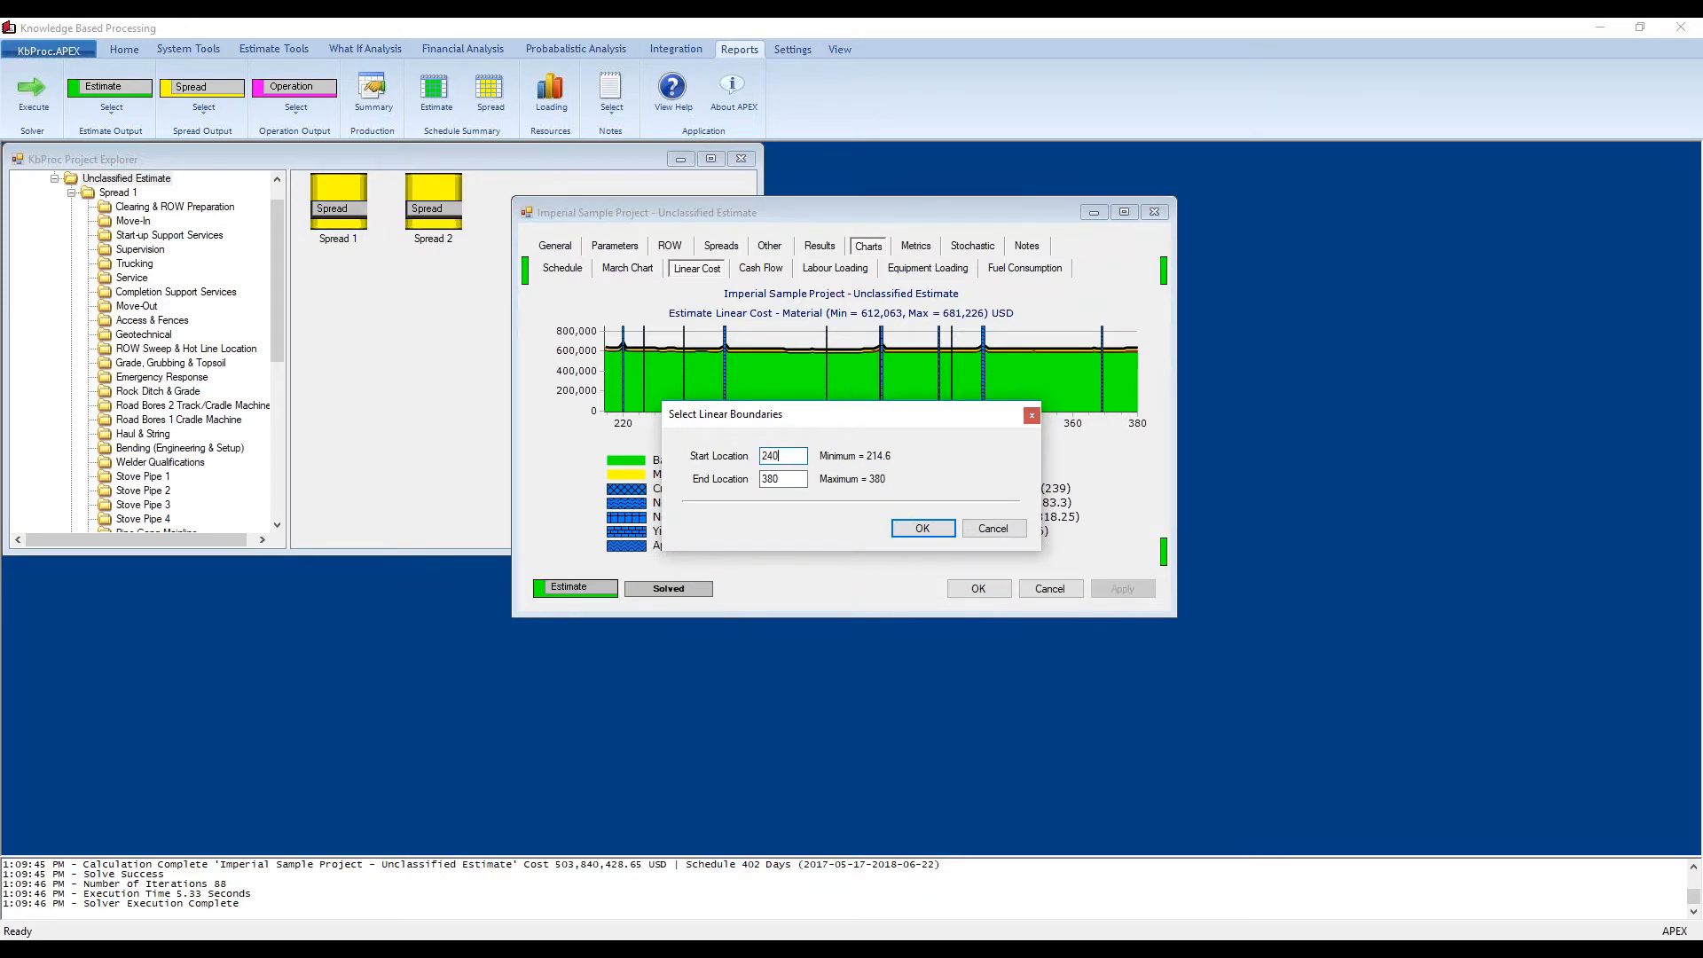
double_click(761, 479)
left_click(922, 529)
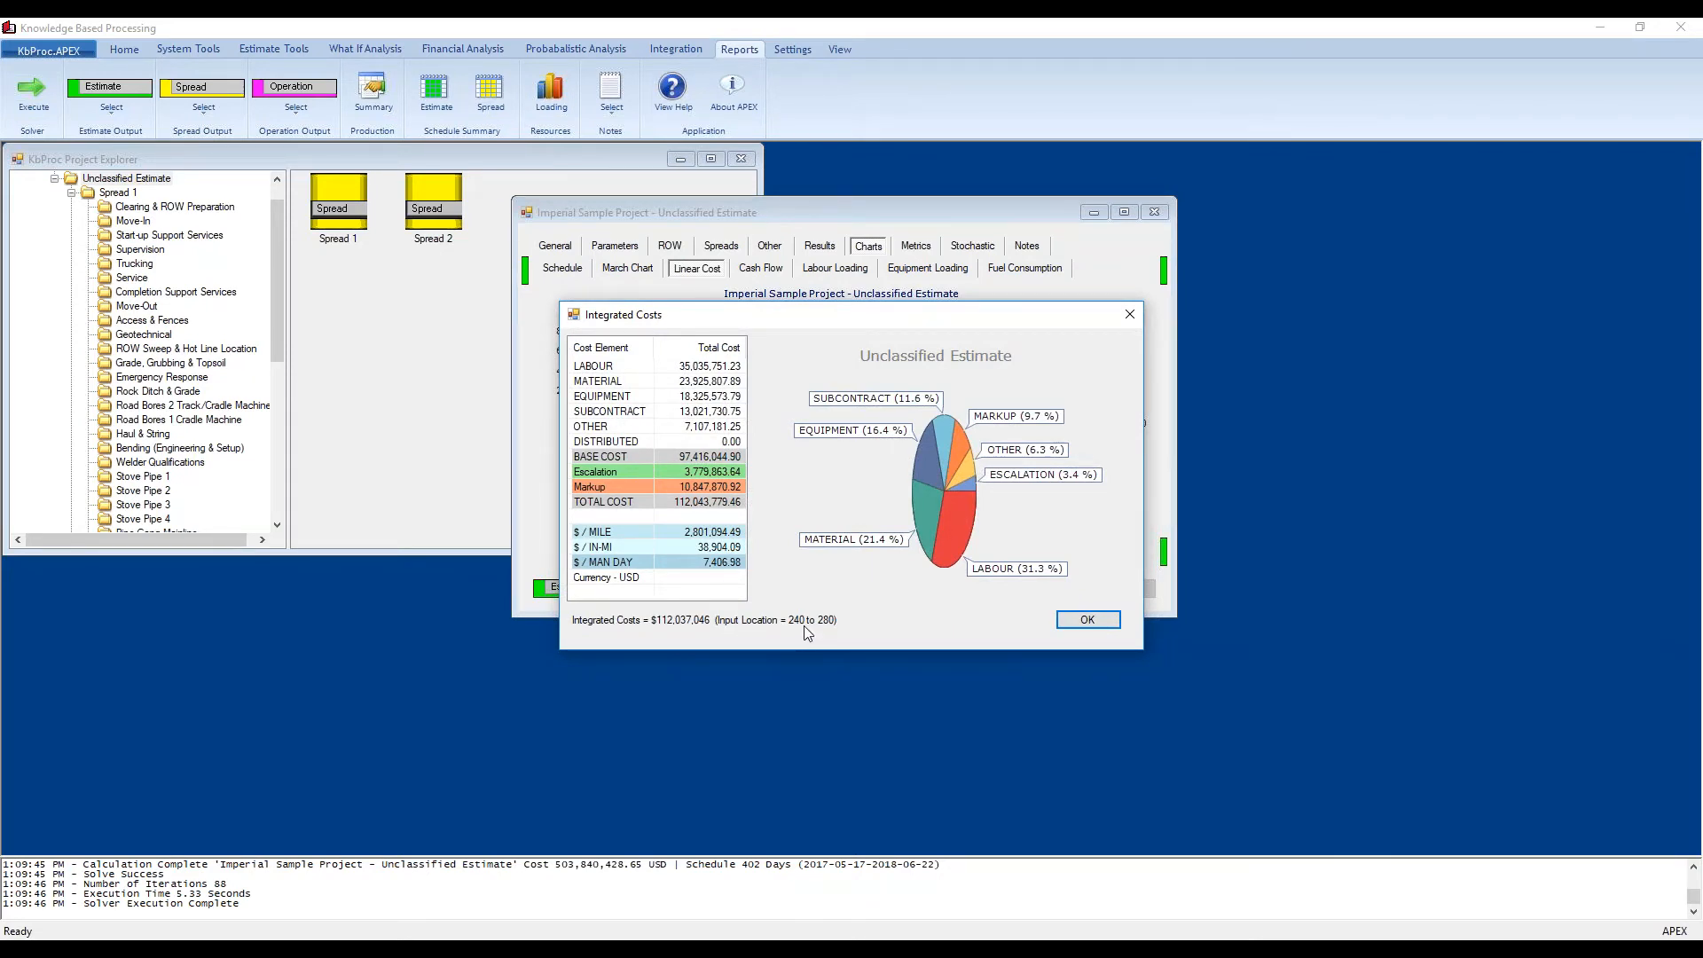
left_click(1088, 619)
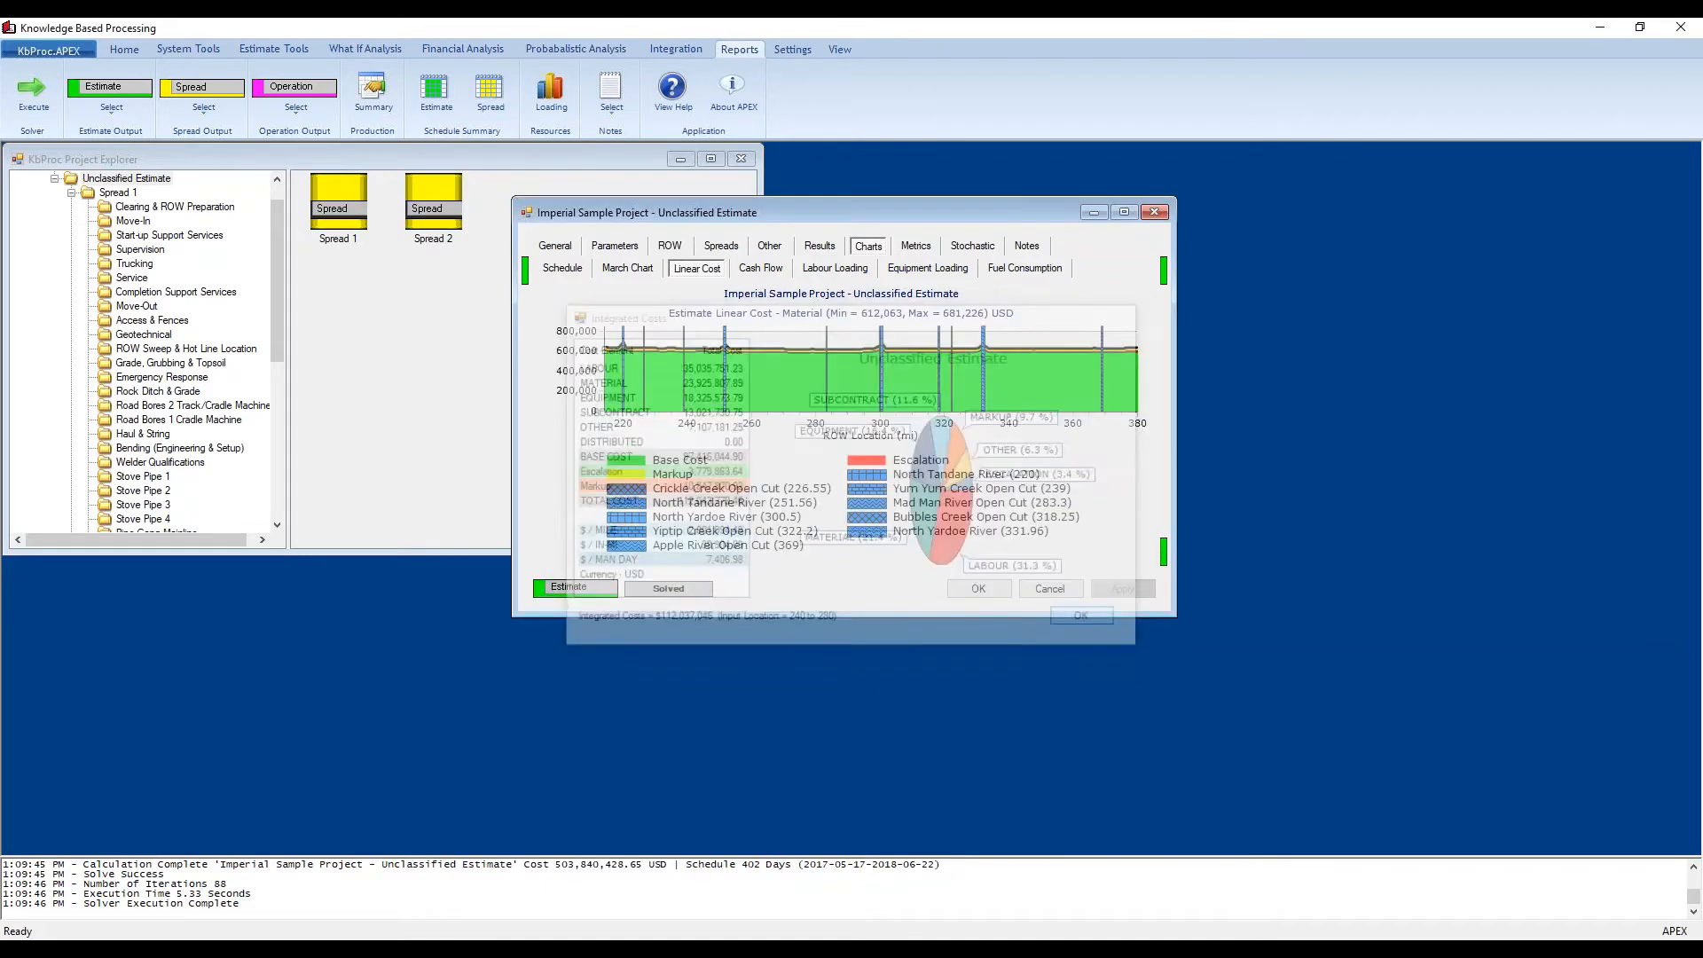
Step: View the estimate's monthly cash flow chart and display it for labour costs only
left_click(760, 268)
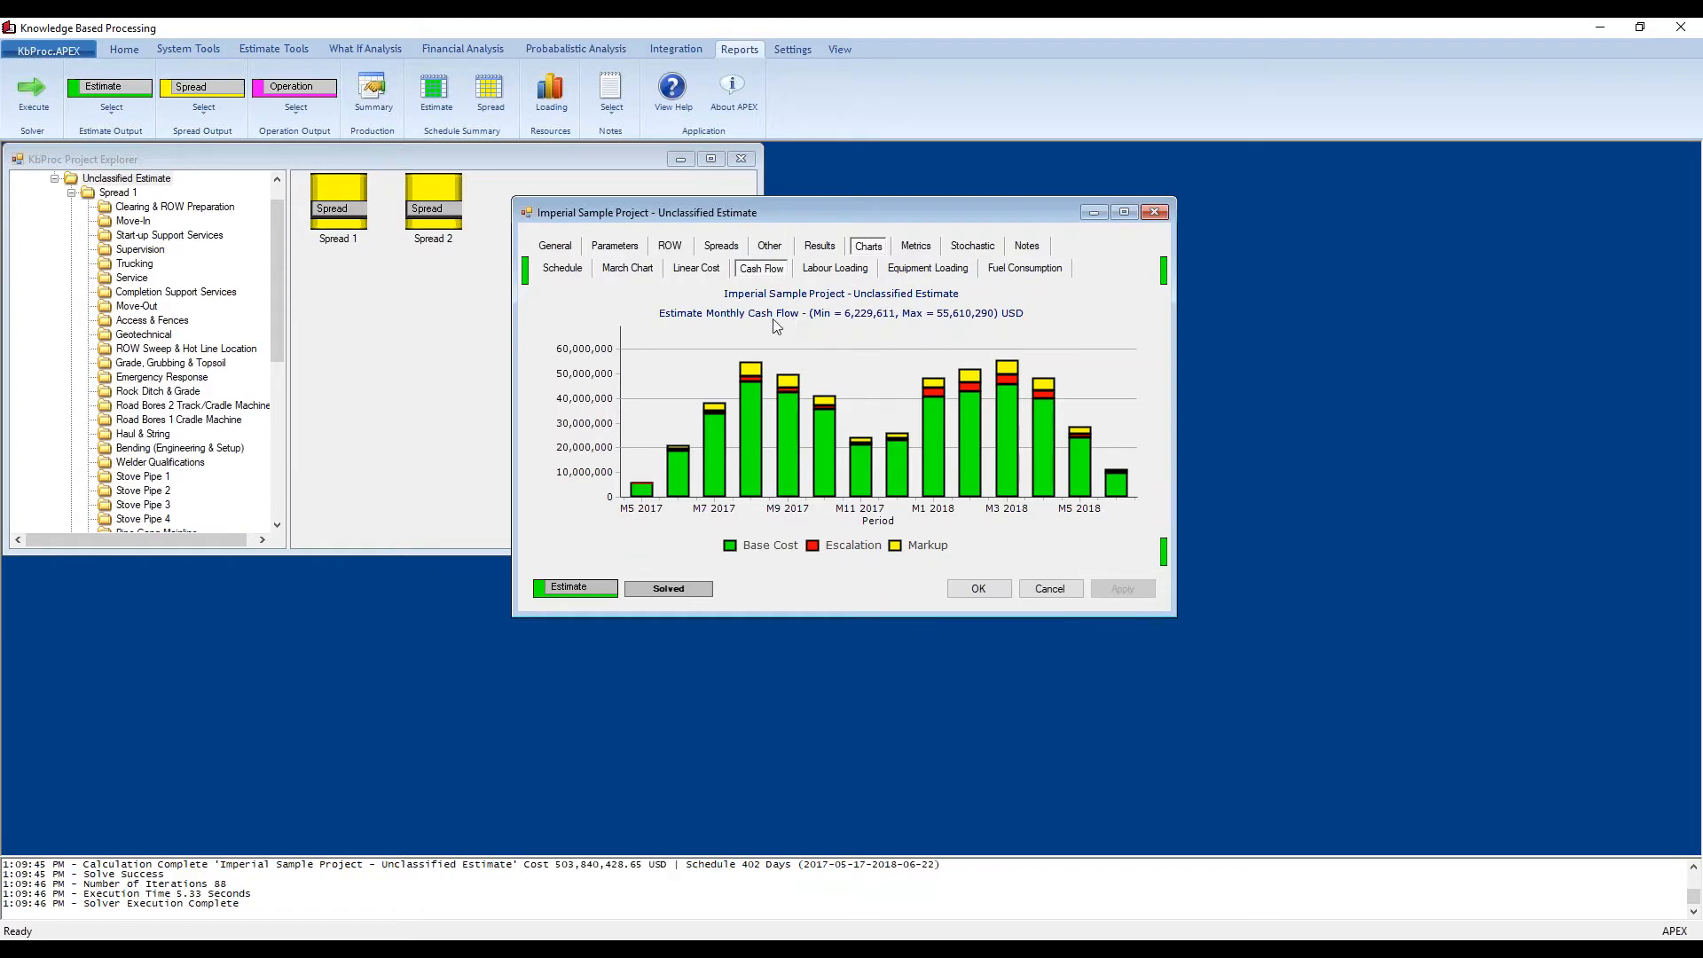
right_click(1041, 456)
mouse_move(1093, 513)
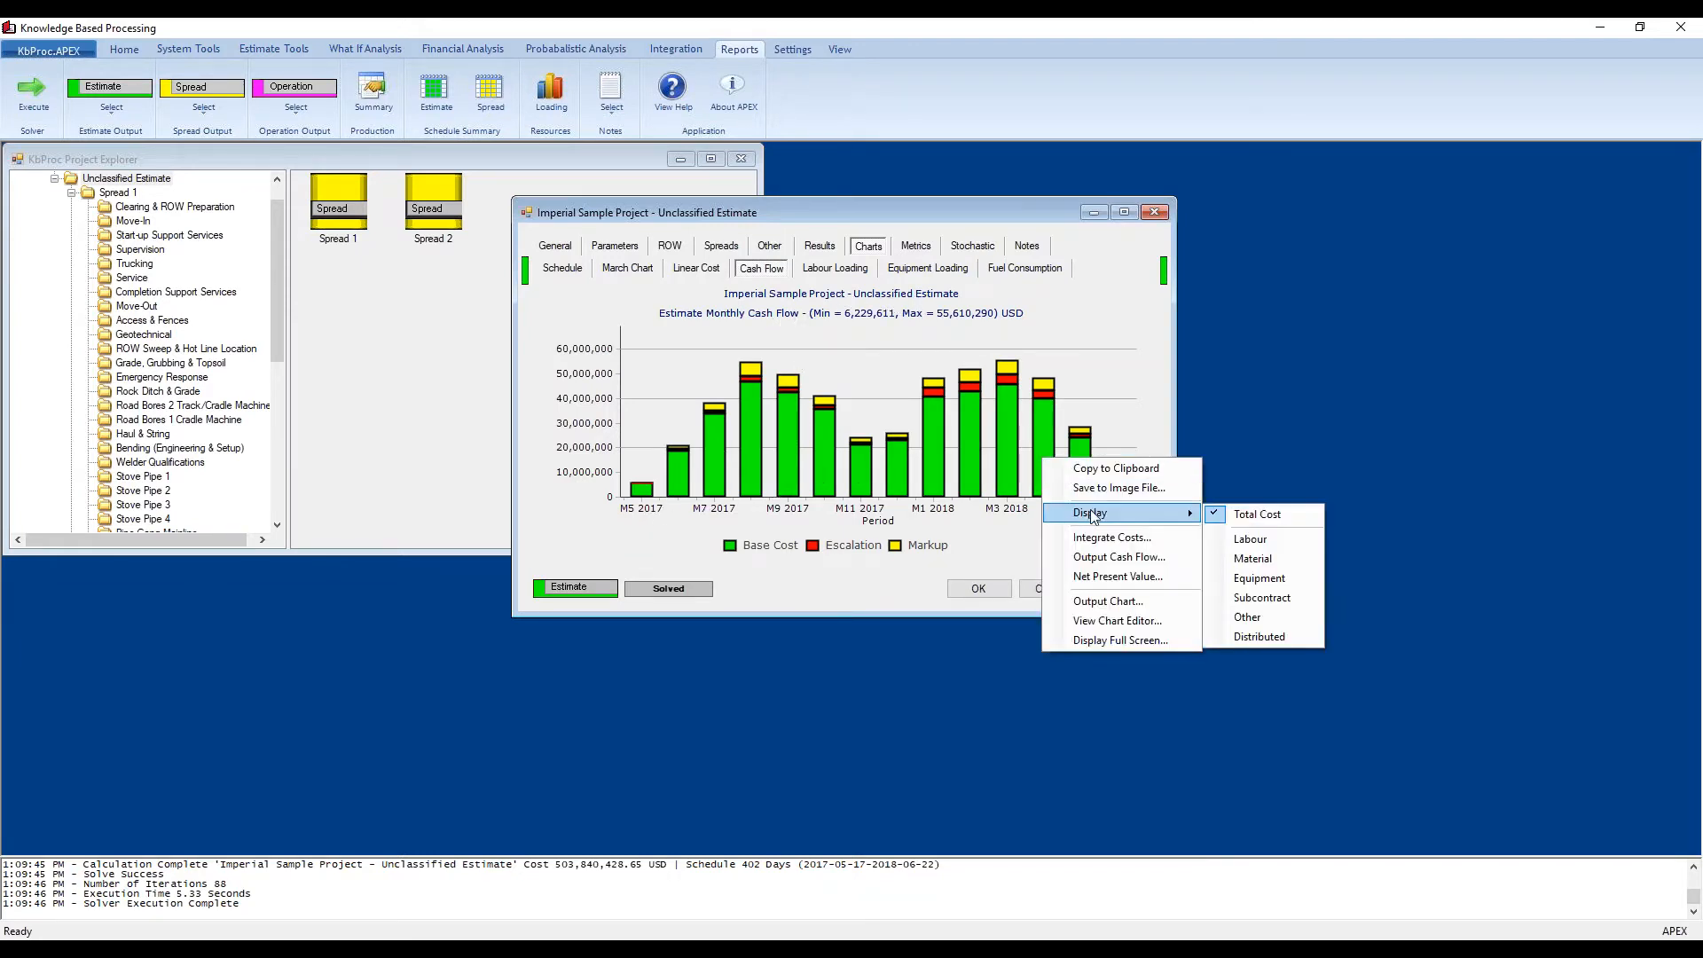
left_click(1258, 541)
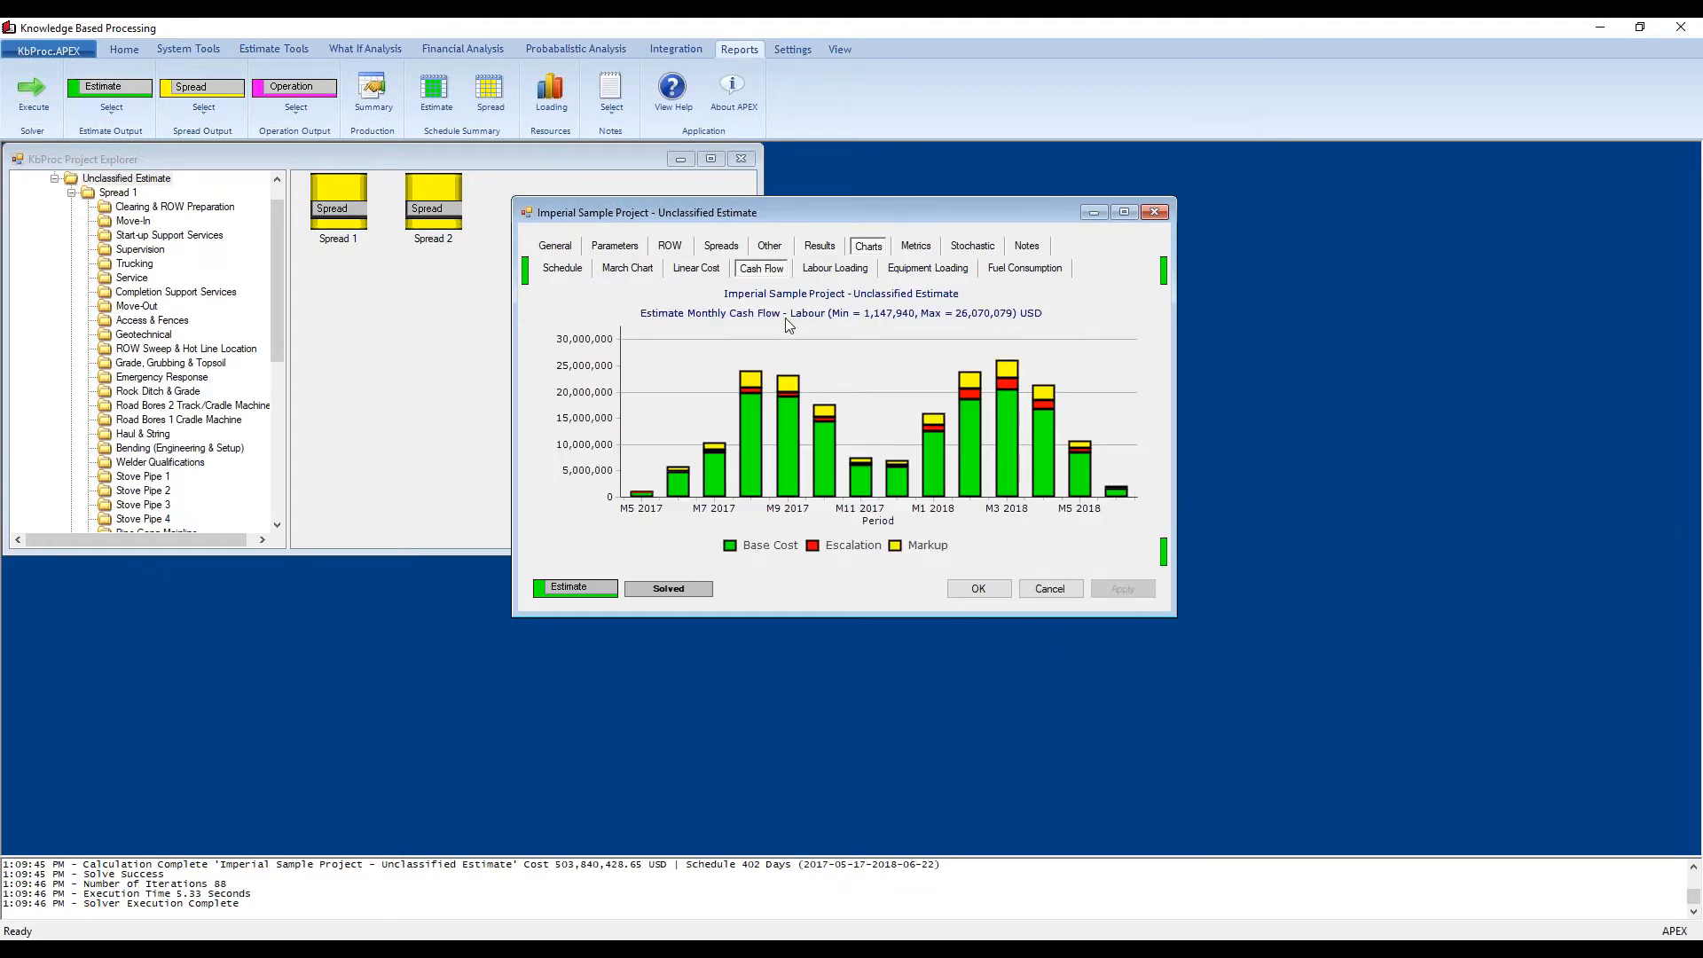
Step: Display the estimate's monthly cash flow chart for subcontract costs only
right_click(1014, 398)
mouse_move(1144, 452)
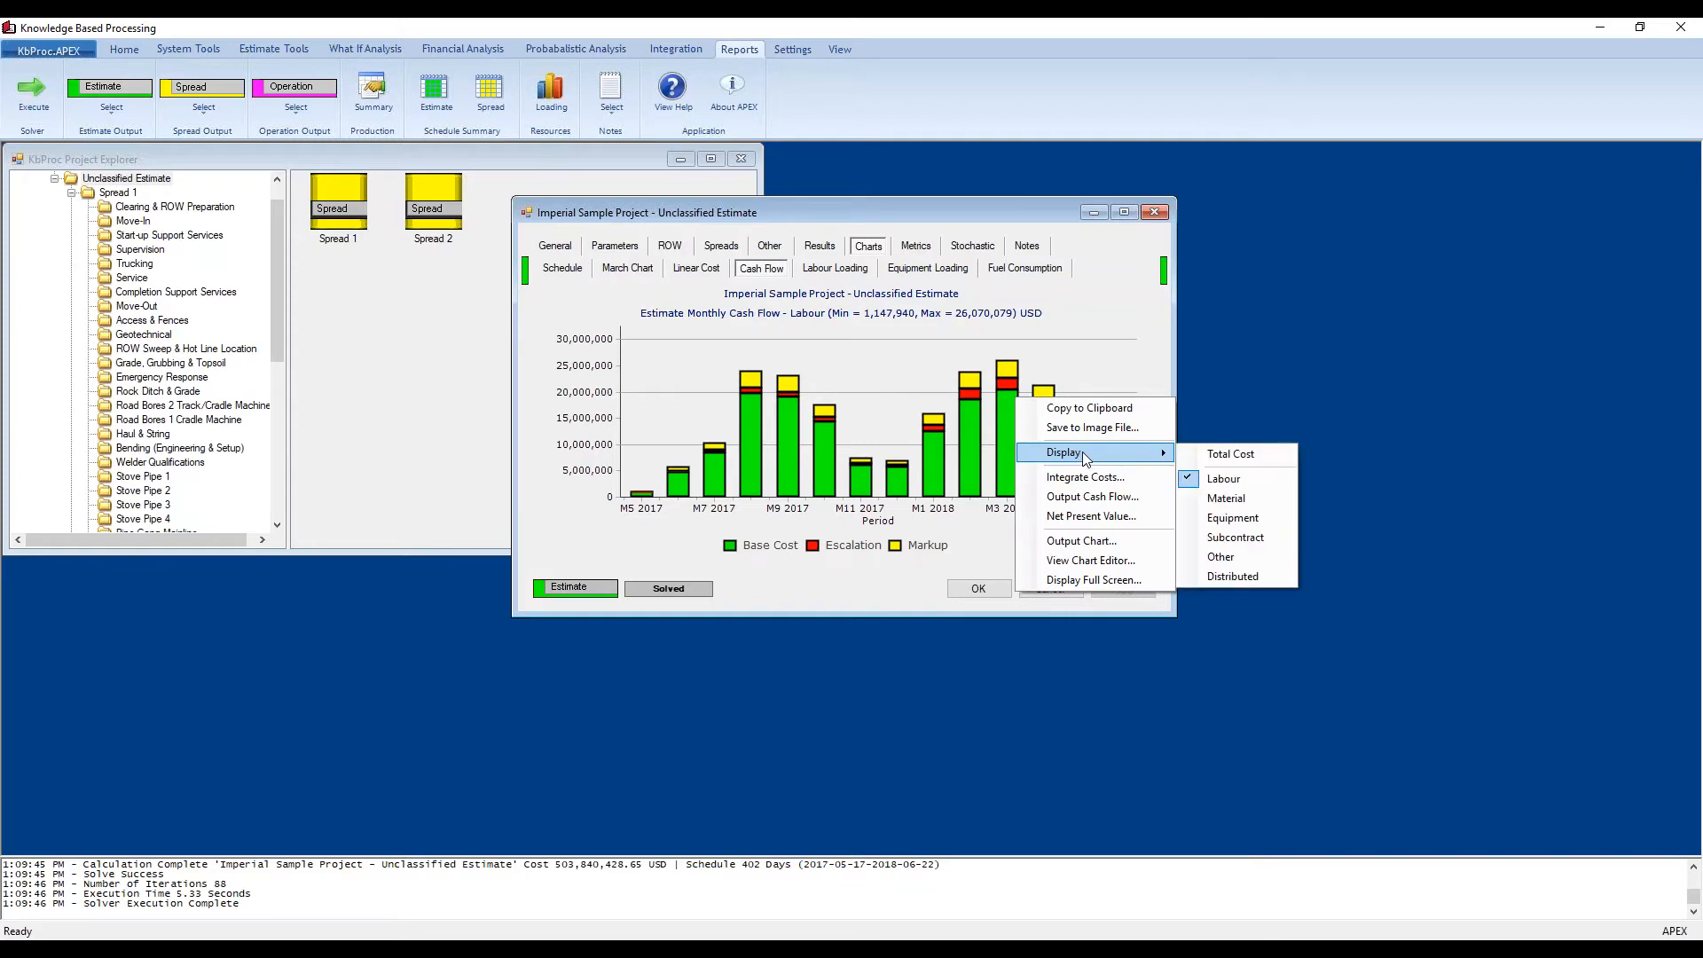
left_click(1249, 544)
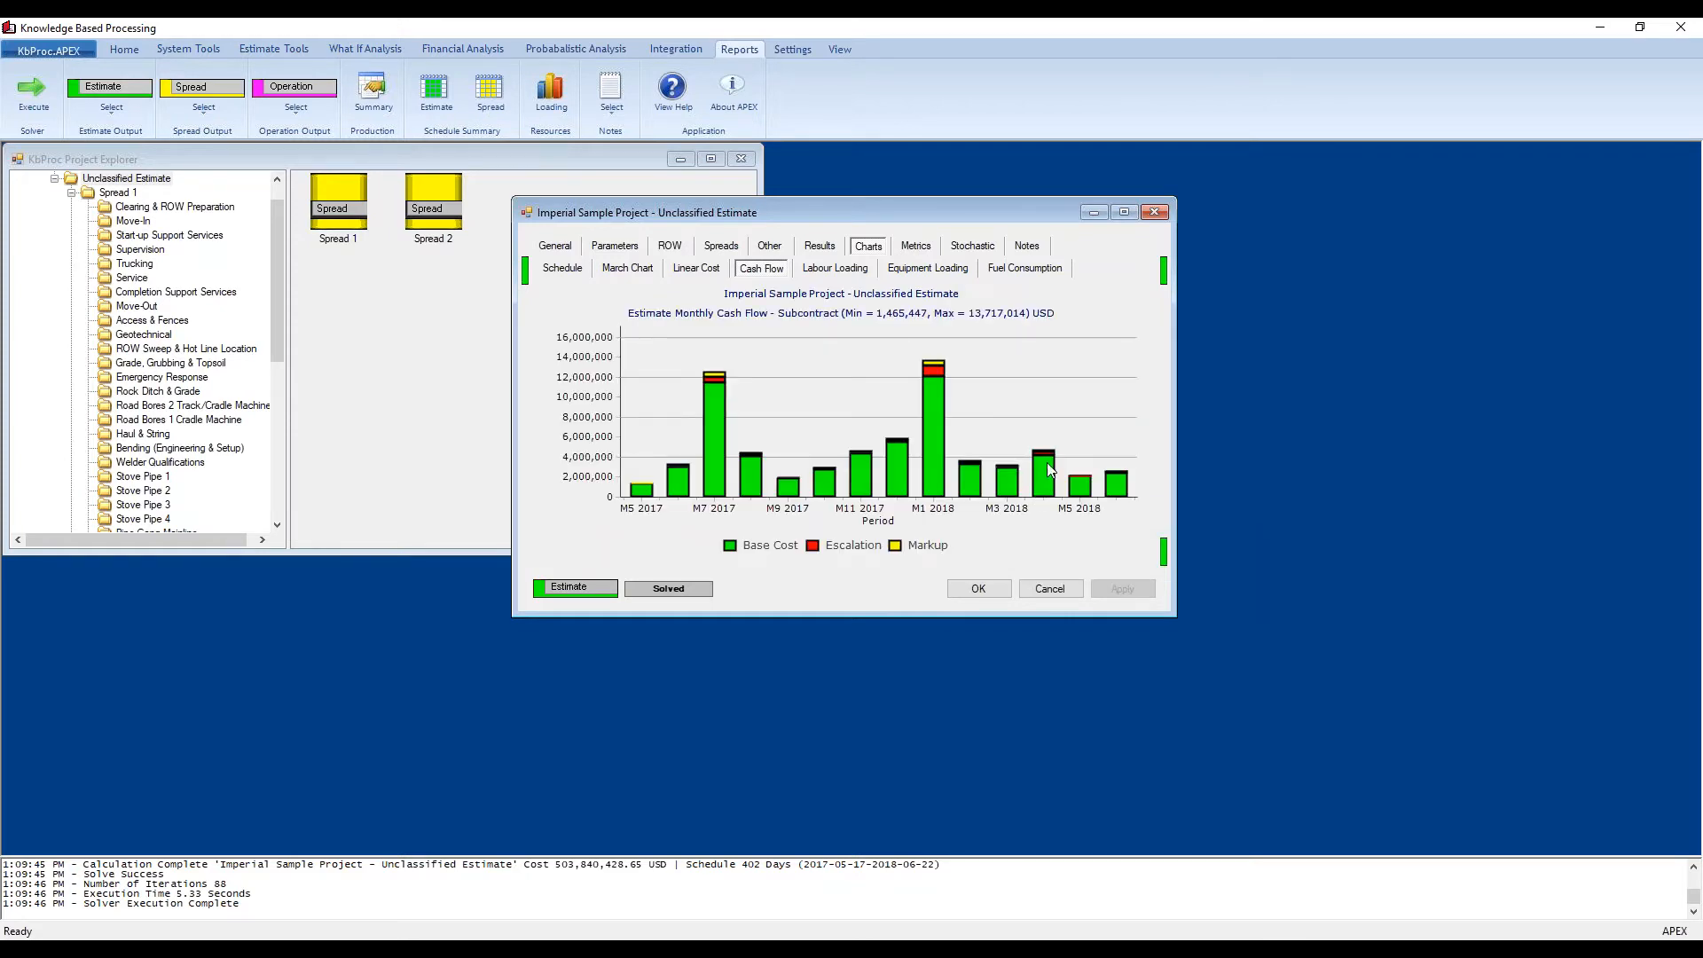
Step: Integrate the cash flow costs from July 1, 2017 to September 30, 2017
right_click(1048, 462)
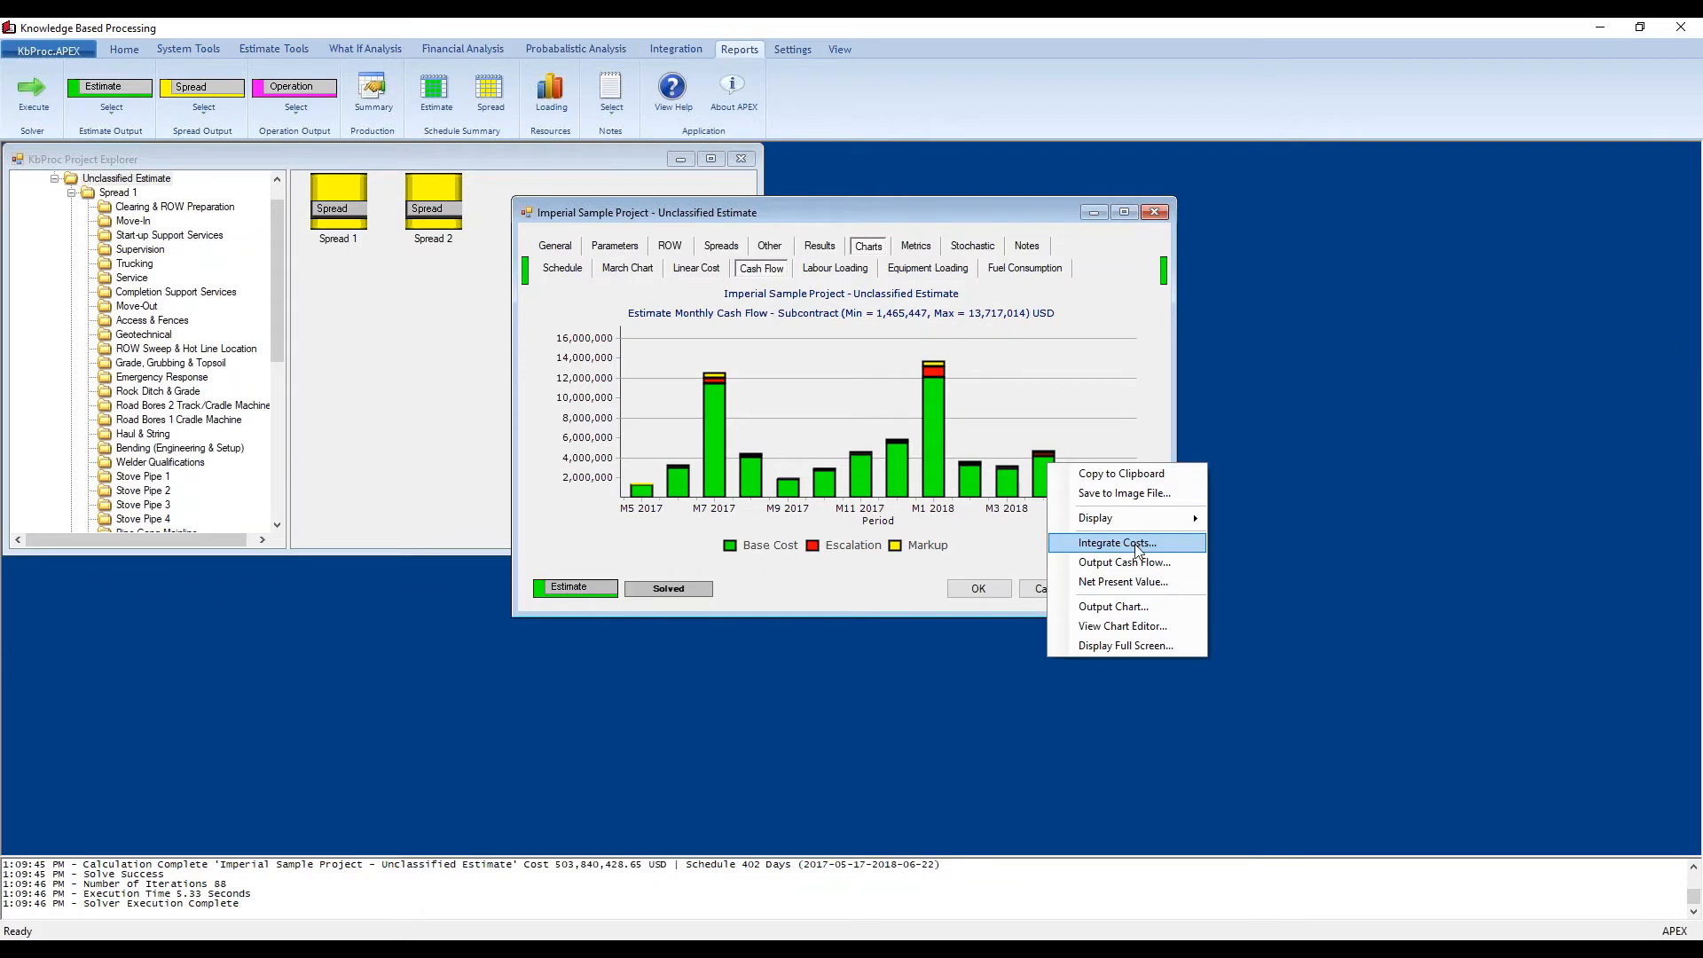
left_click(1139, 544)
left_click(897, 456)
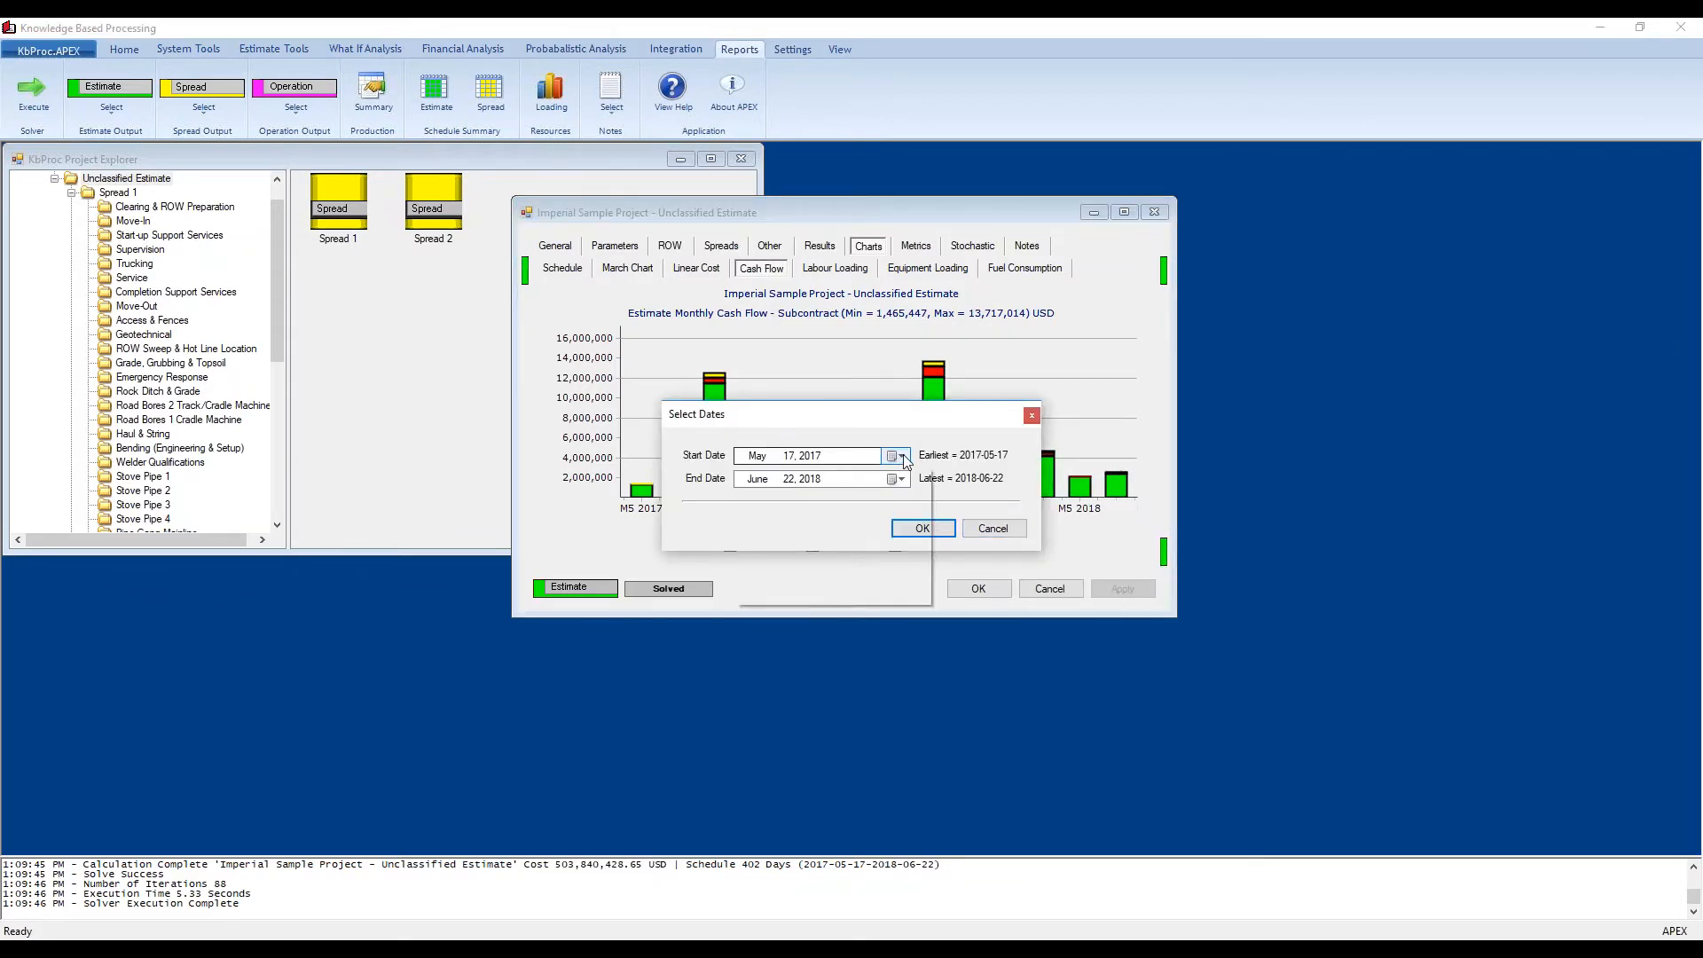
left_click(921, 481)
left_click(922, 480)
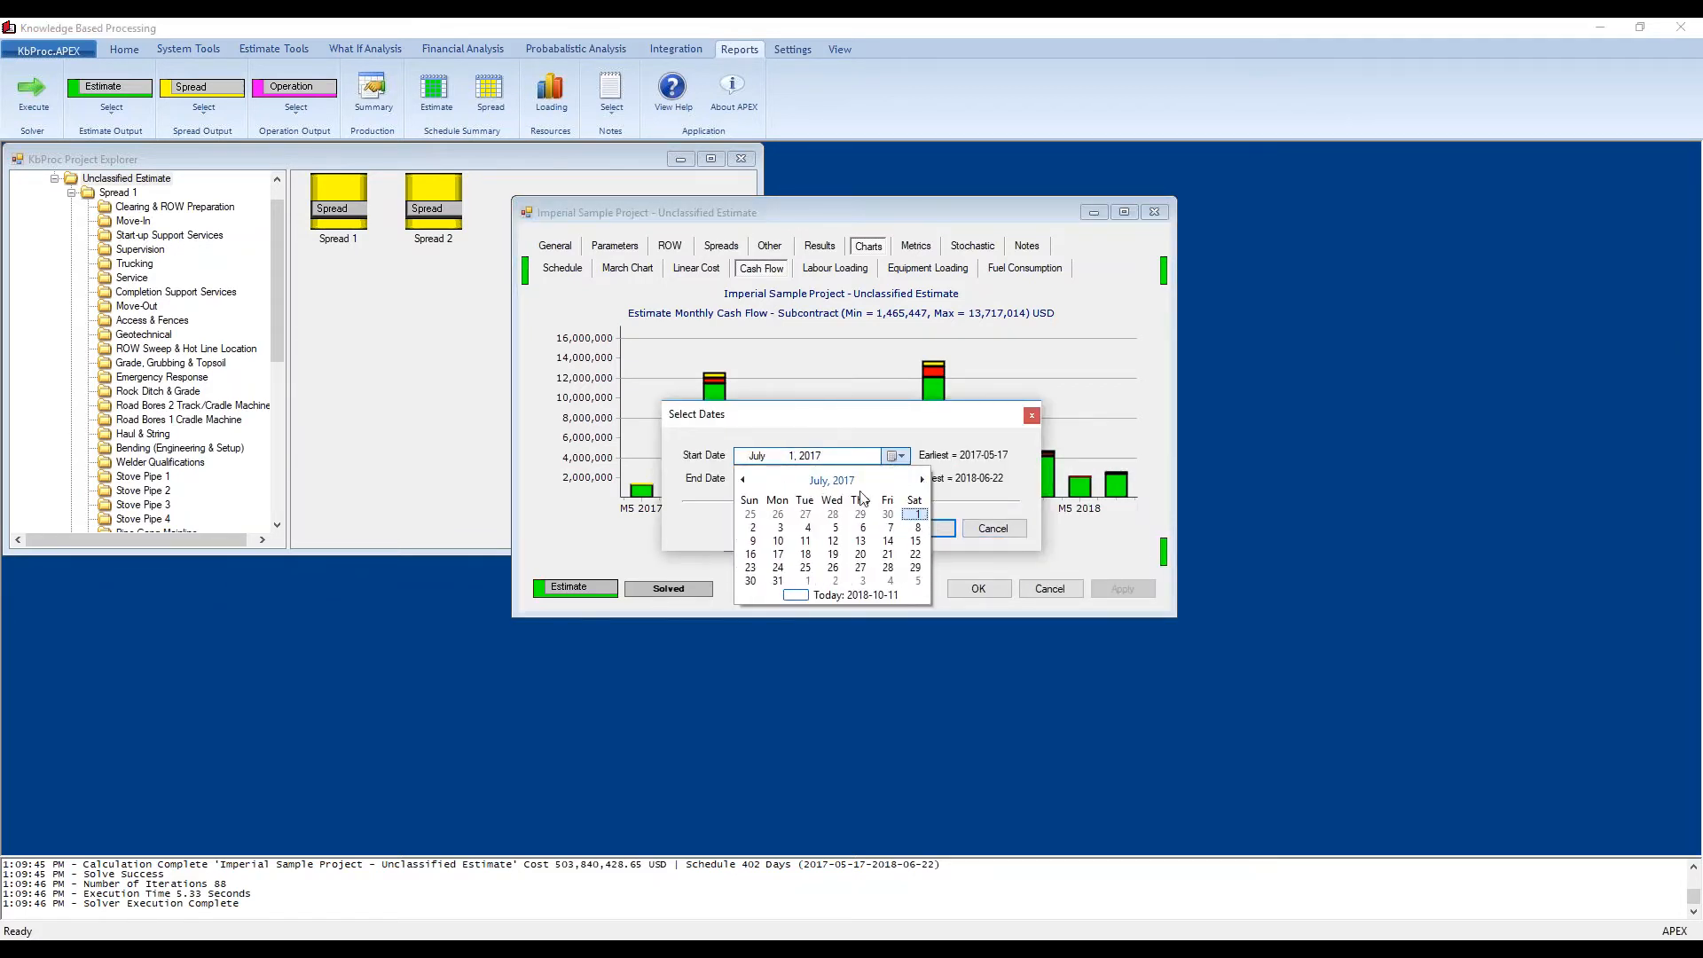
left_click(915, 516)
left_click(898, 479)
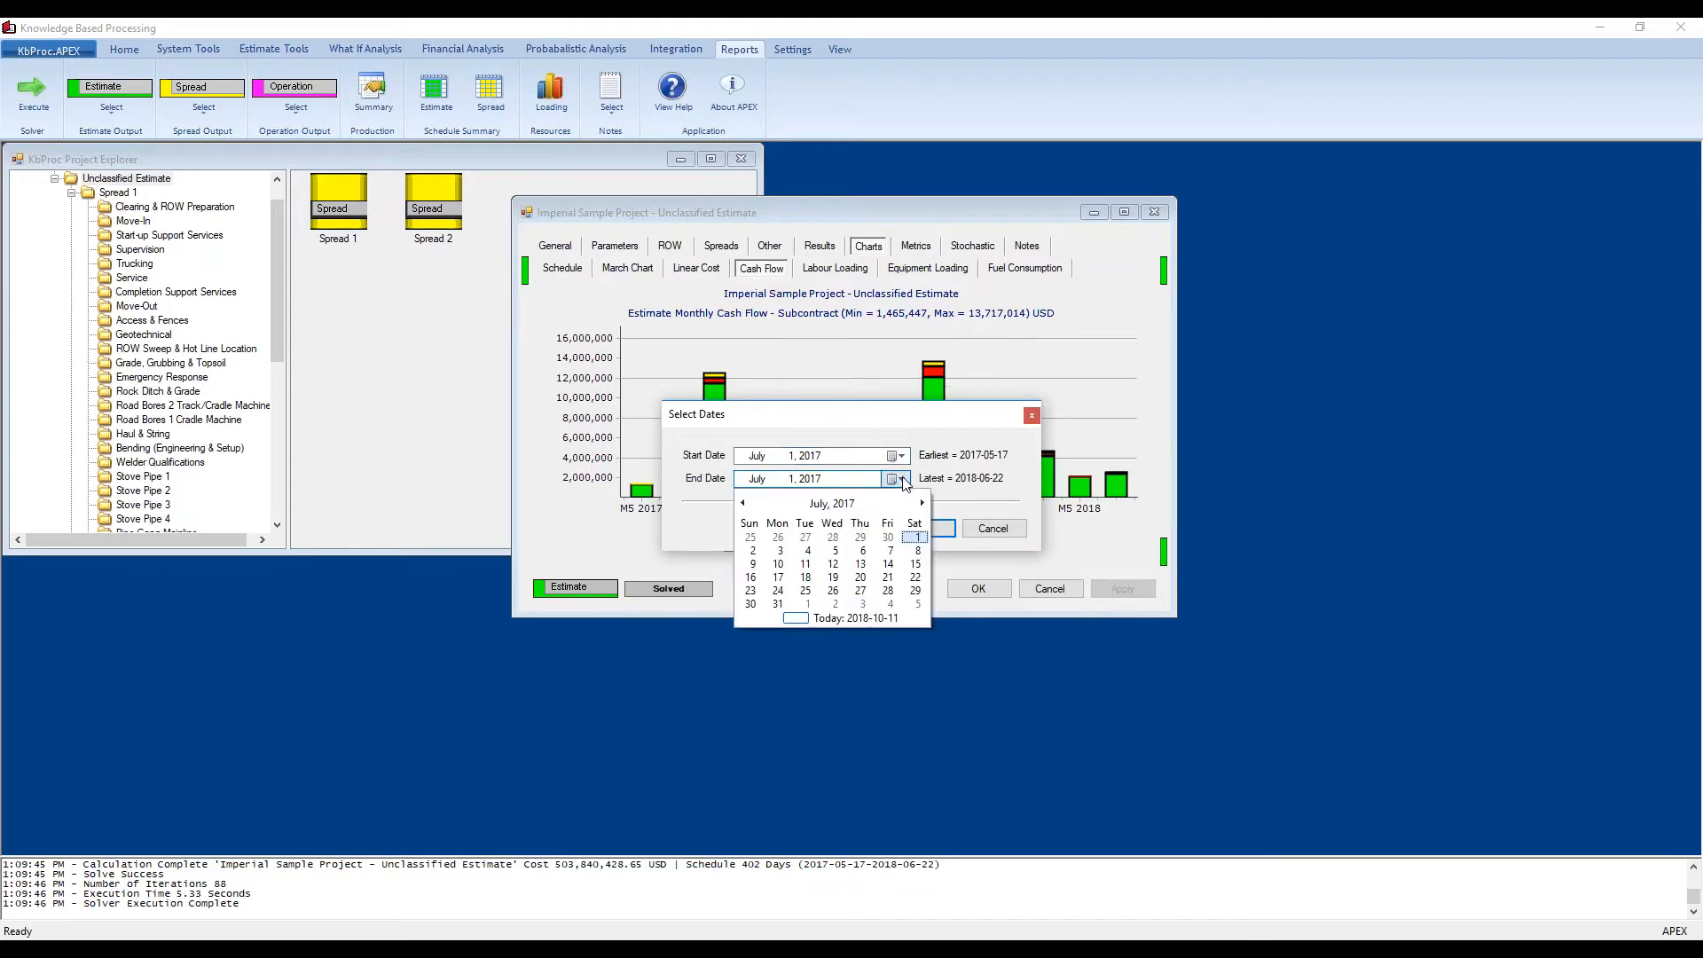
left_click(922, 503)
left_click(921, 503)
left_click(915, 590)
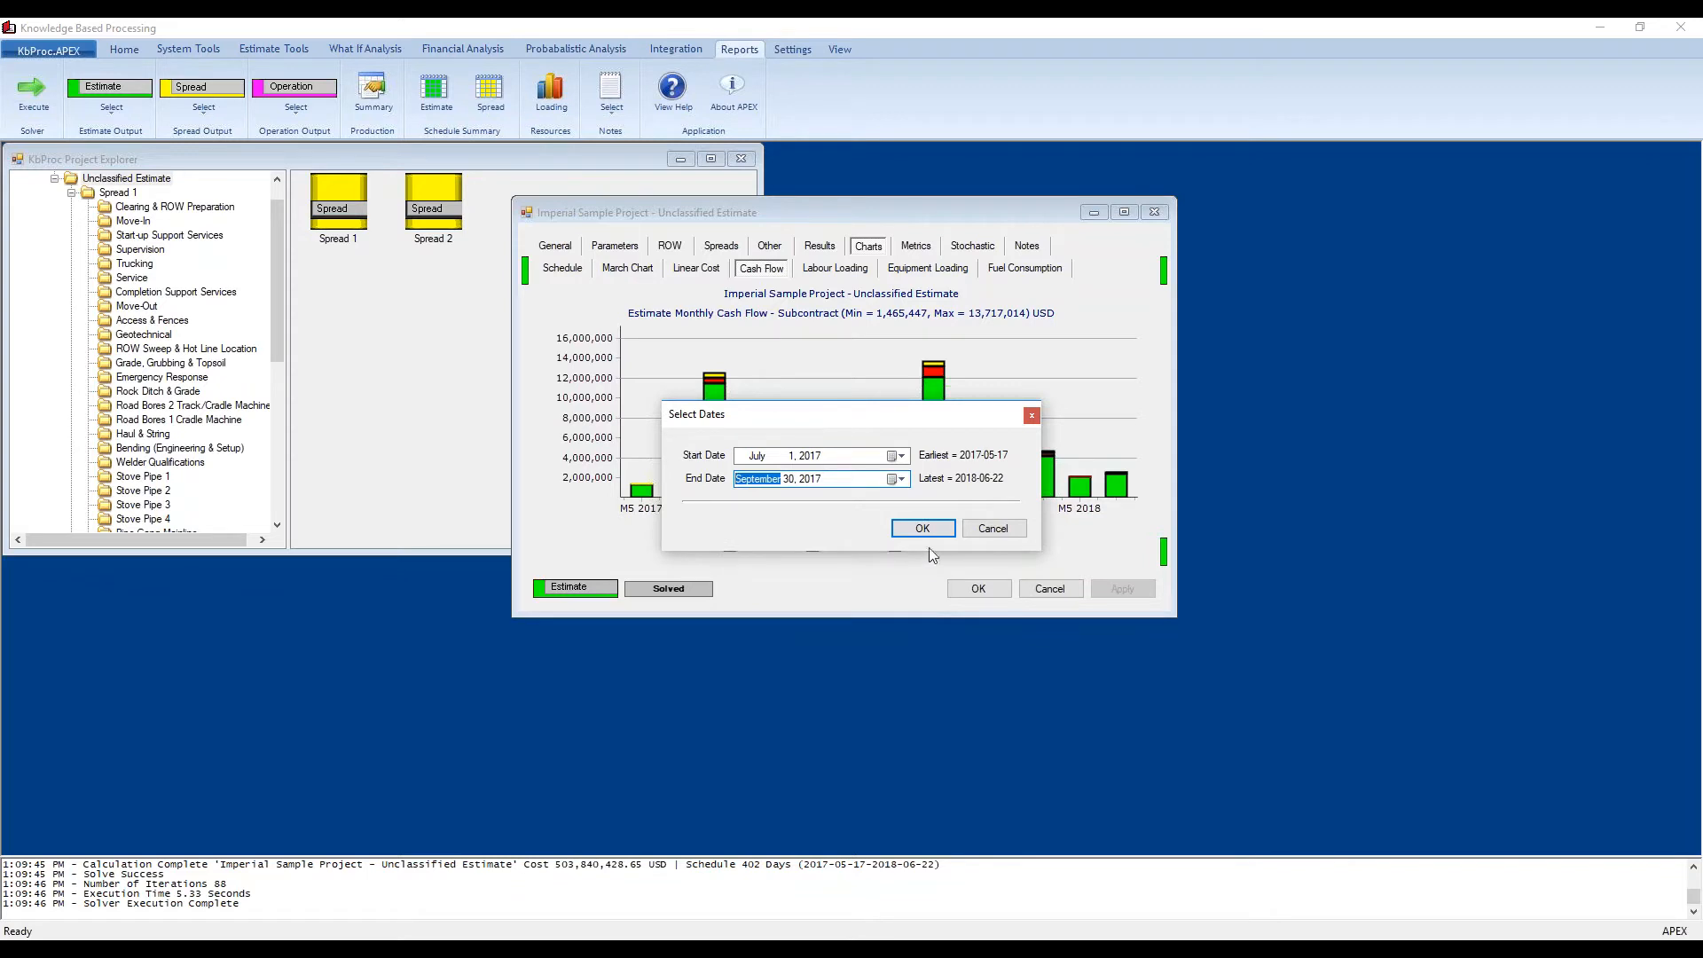
left_click(940, 529)
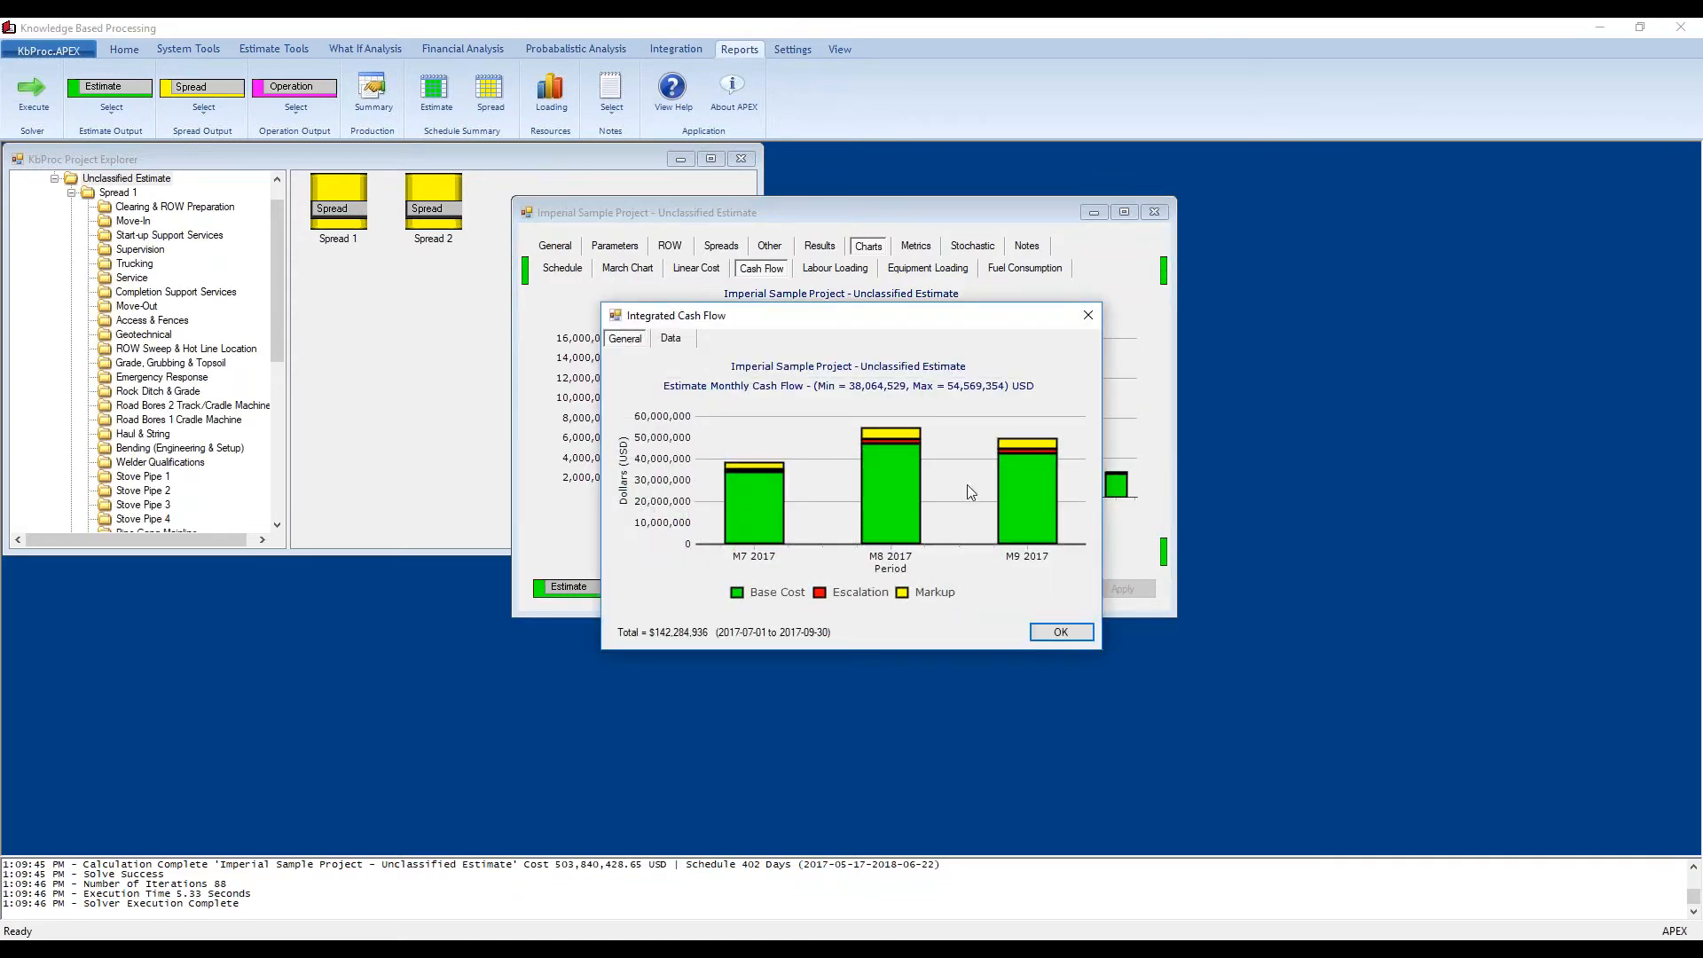
Step: Review the integrated cash flow's data and chart, and close the result
left_click(670, 338)
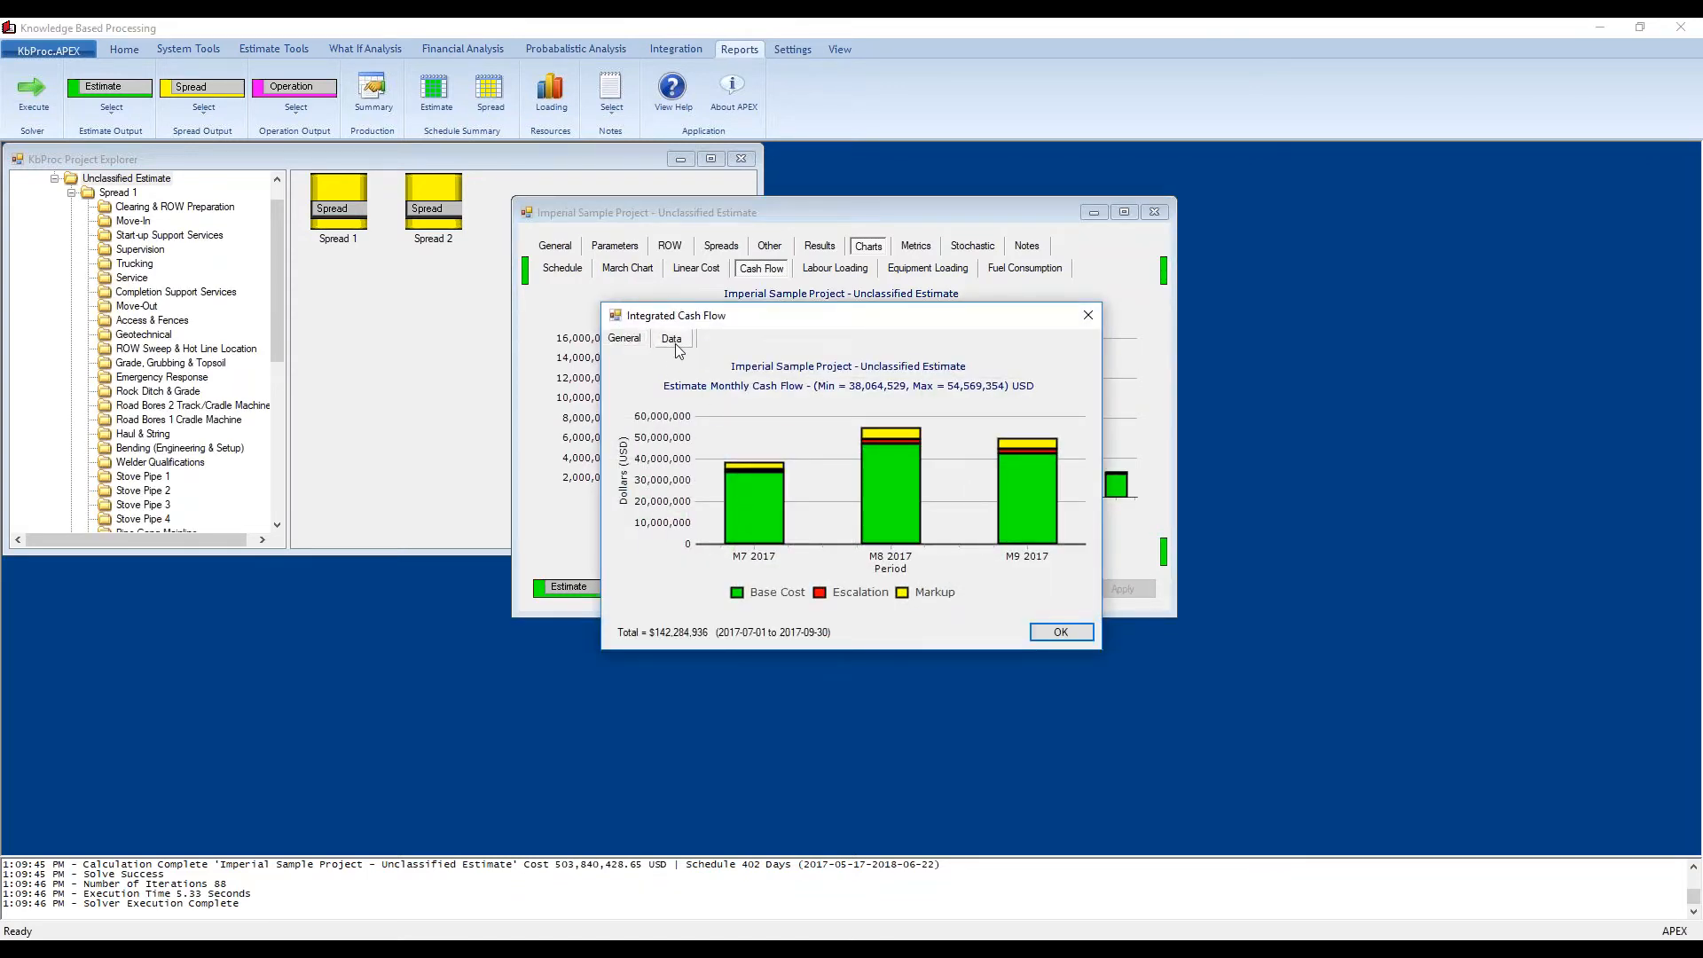
left_click(627, 339)
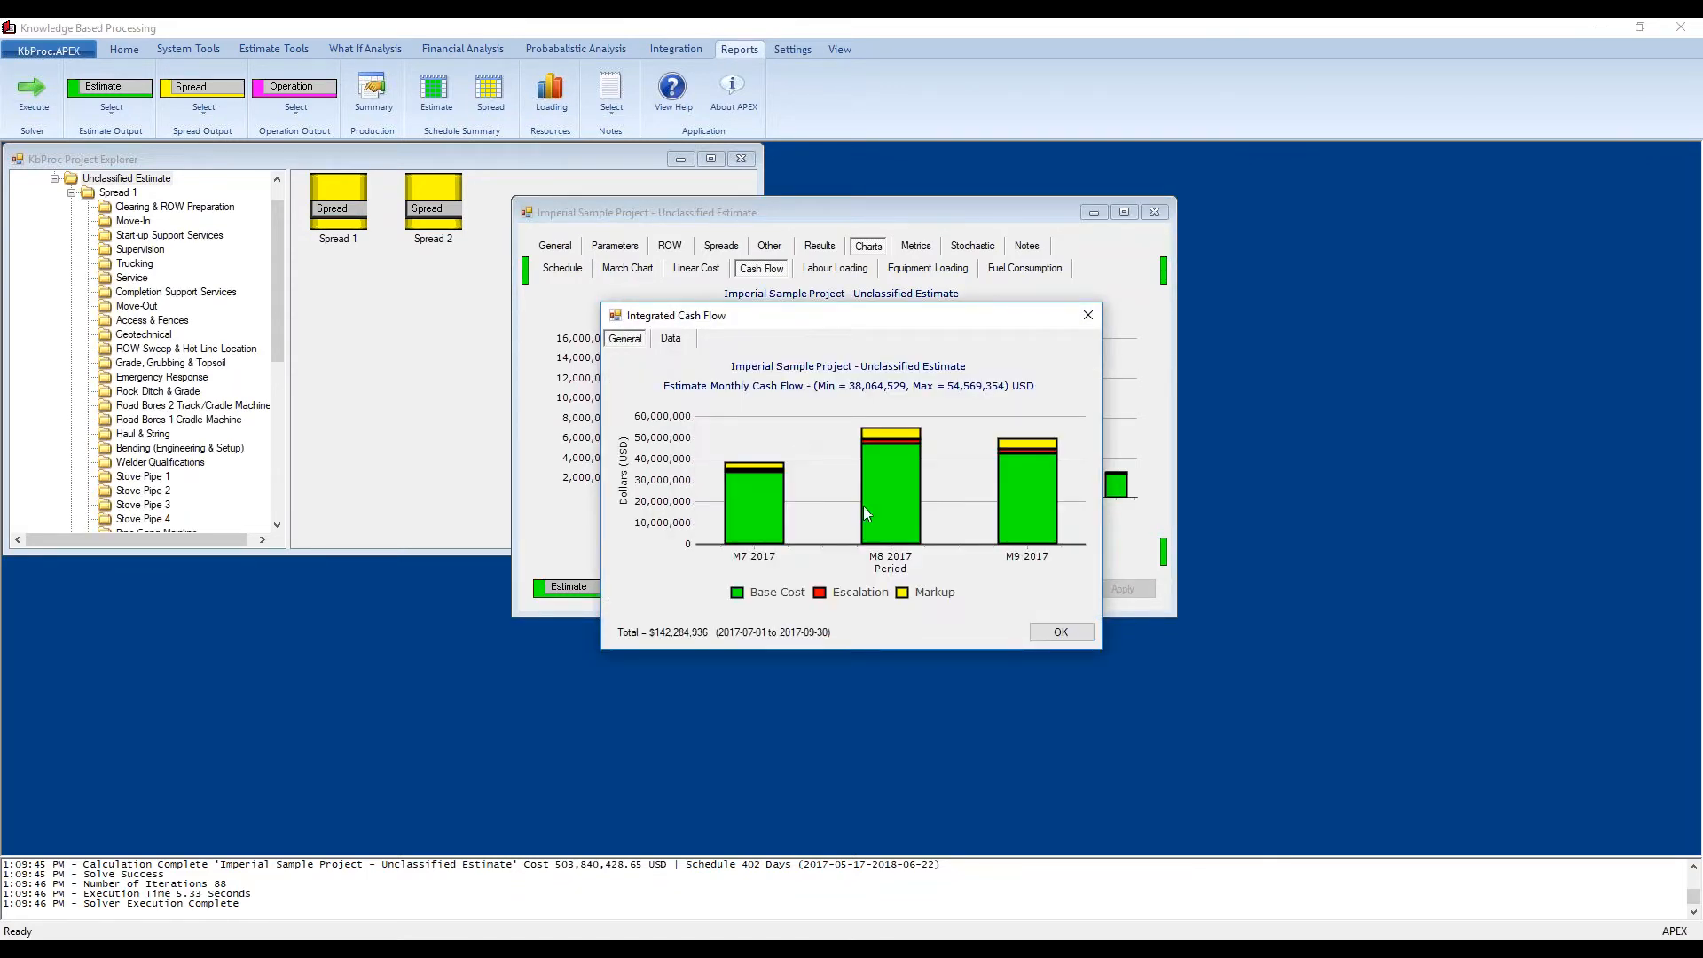
left_click(1061, 632)
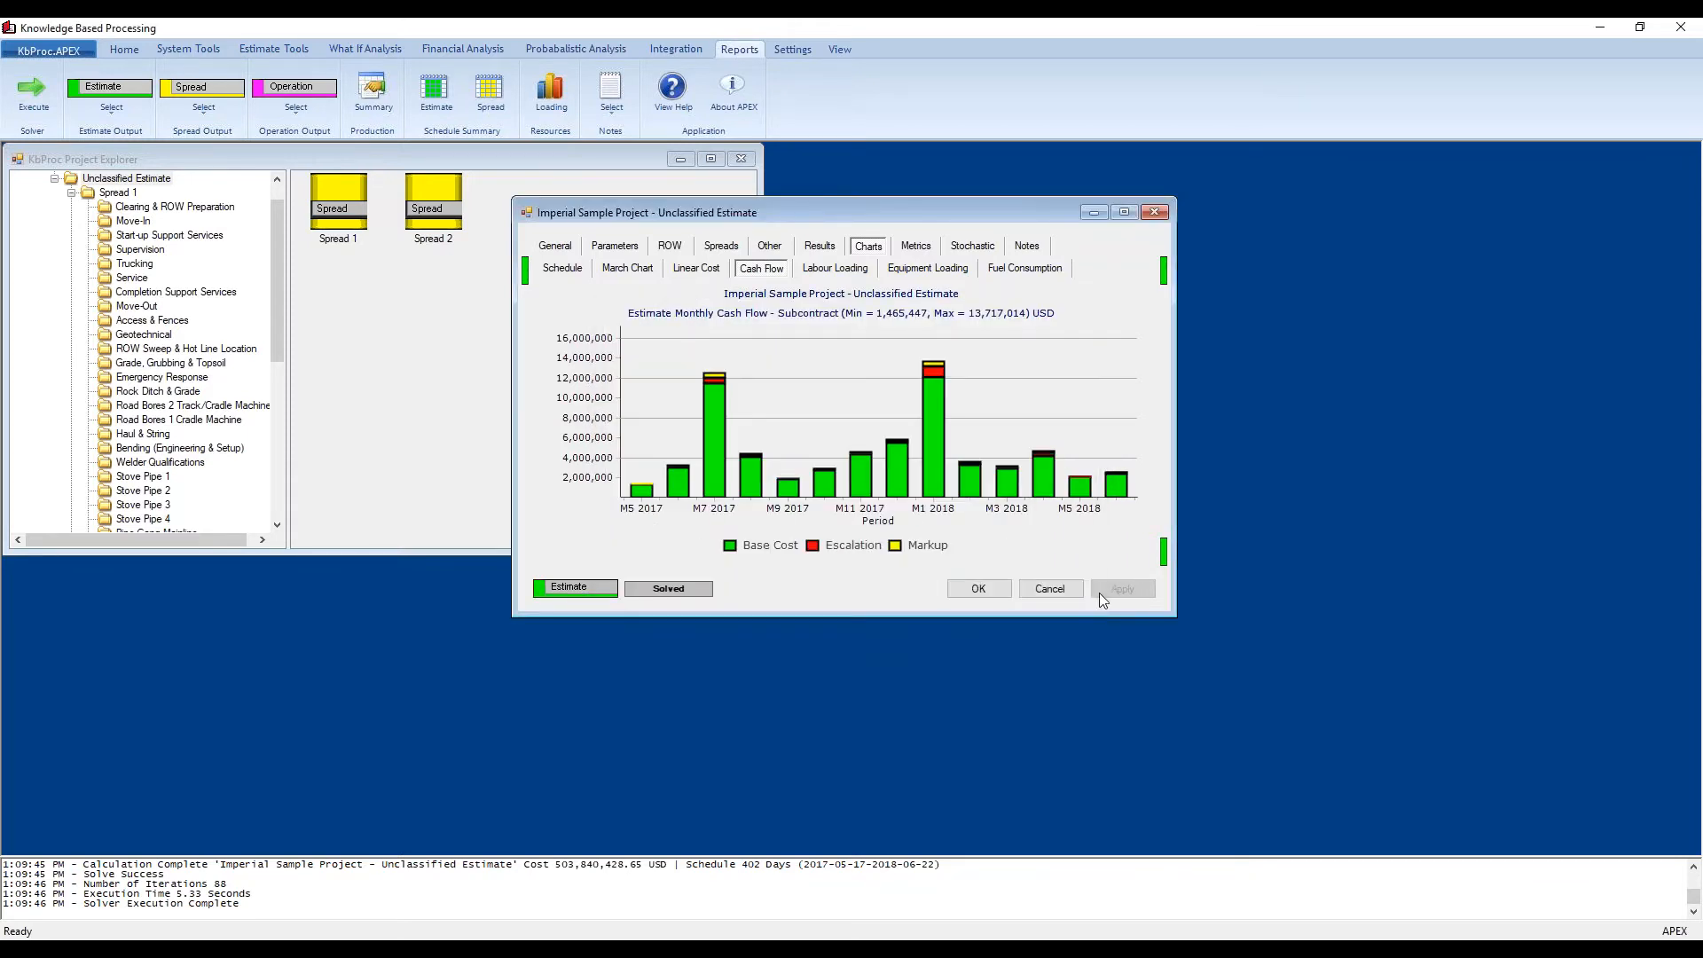
Step: View the estimate's labour loading chart and display it as a direct/indirect split
left_click(821, 271)
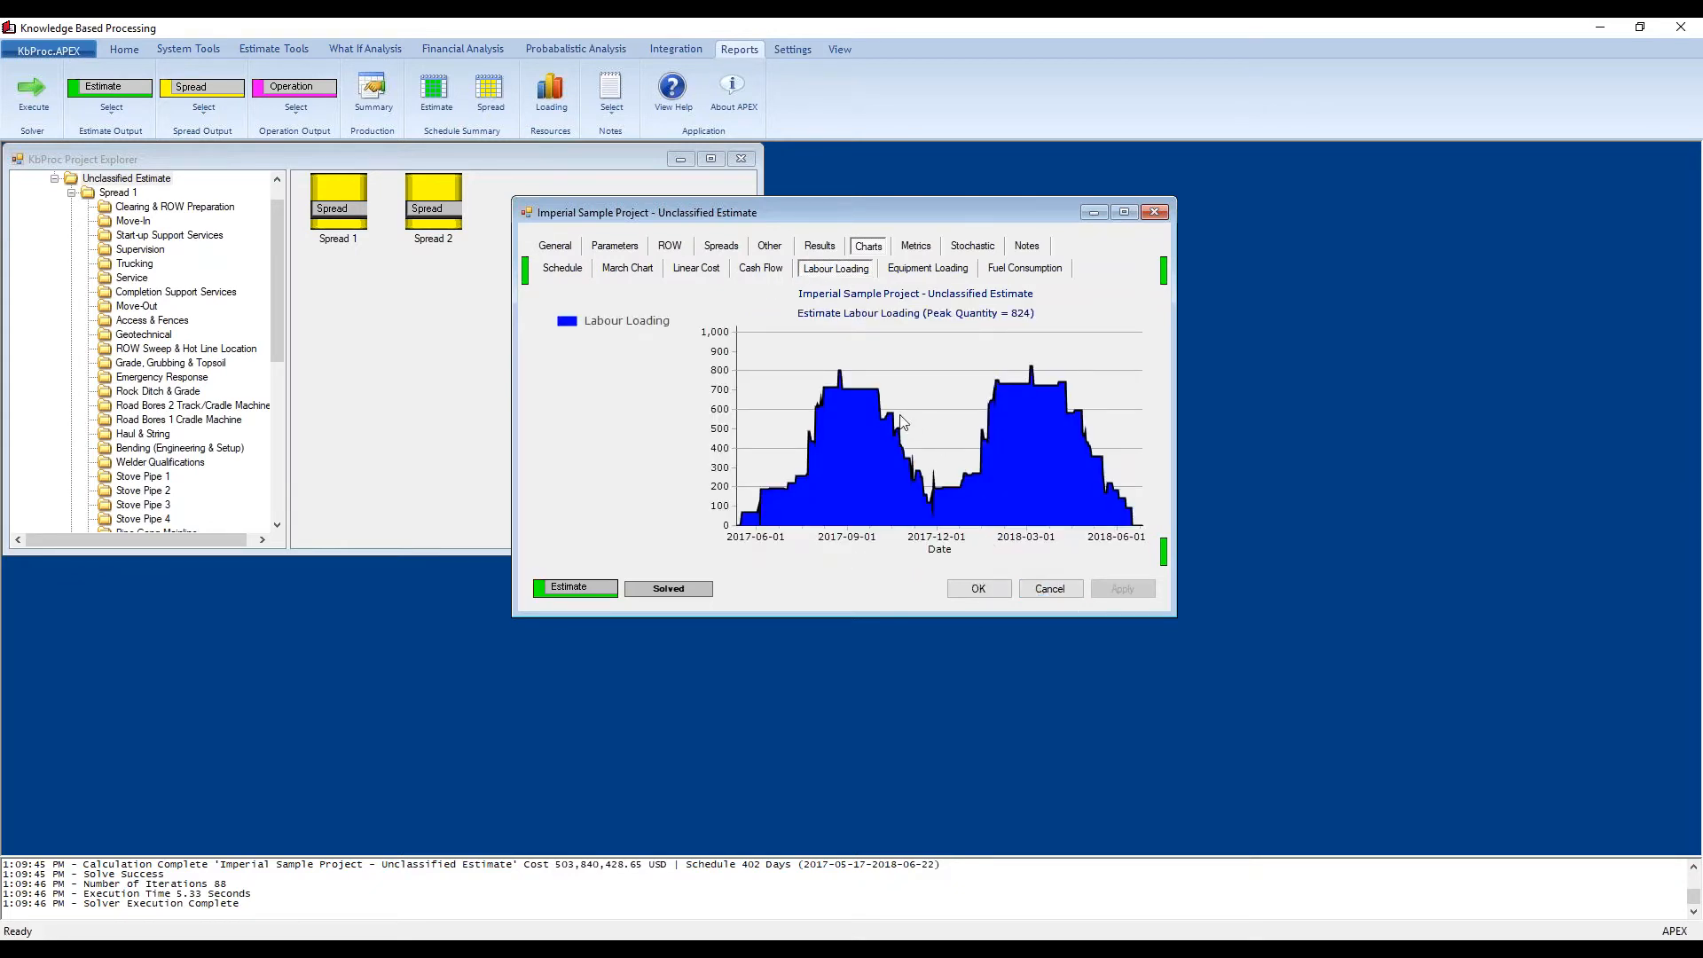
right_click(1045, 443)
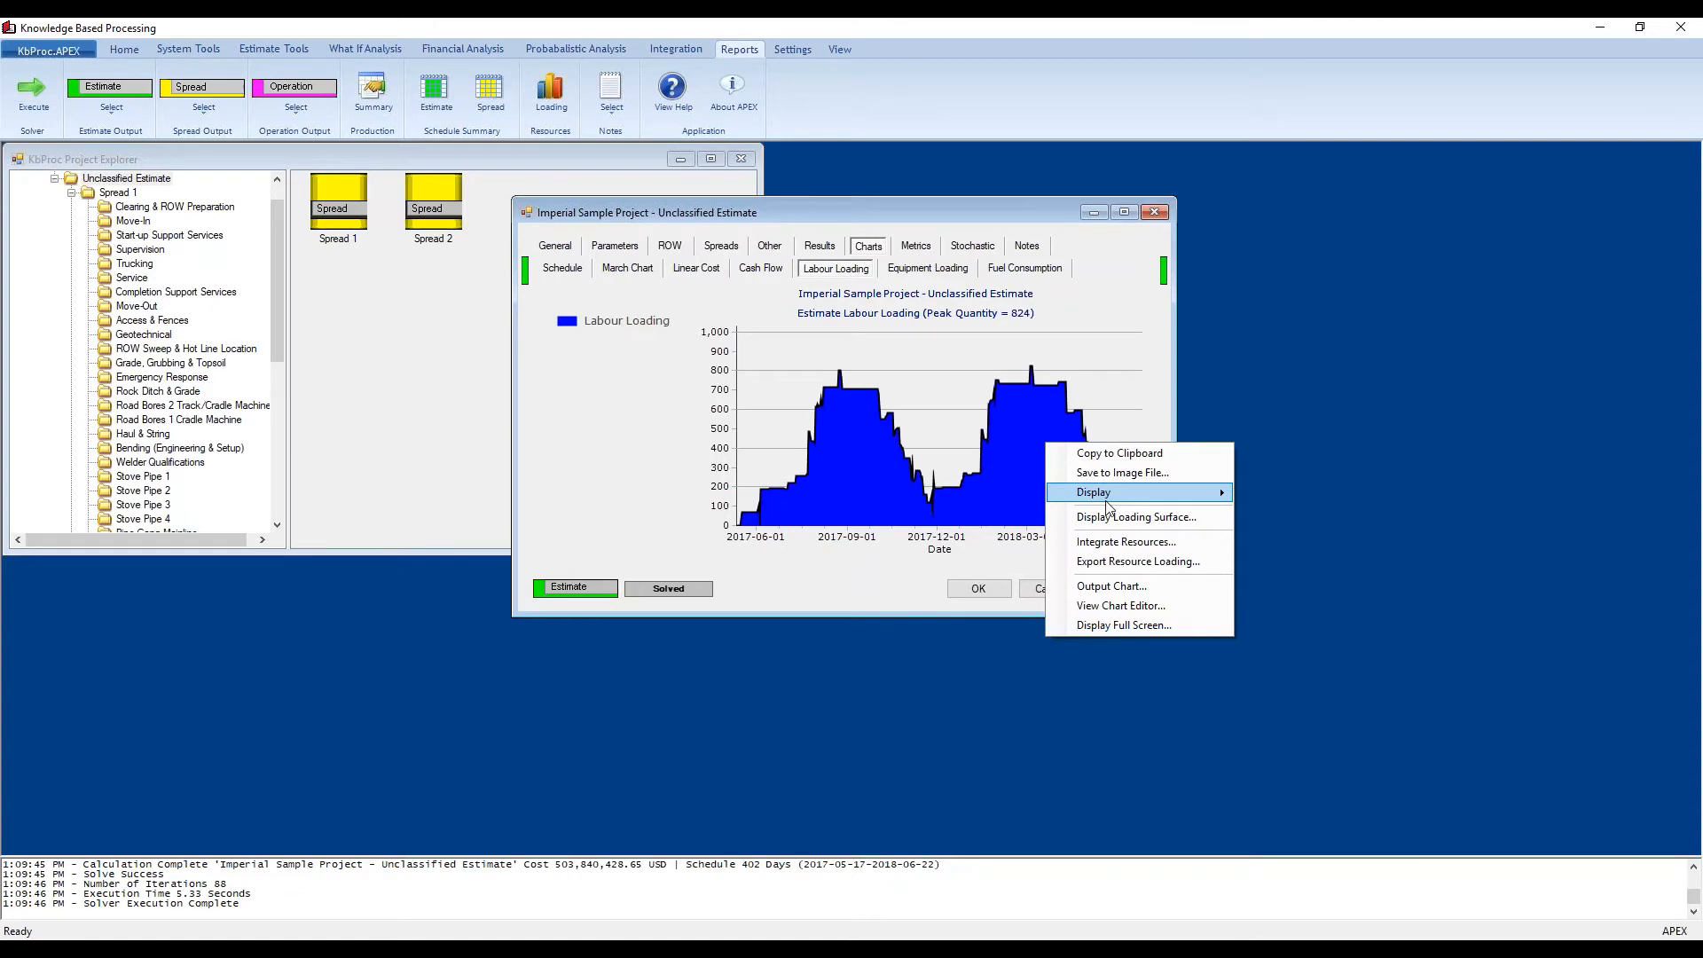
mouse_move(1145, 492)
left_click(1337, 545)
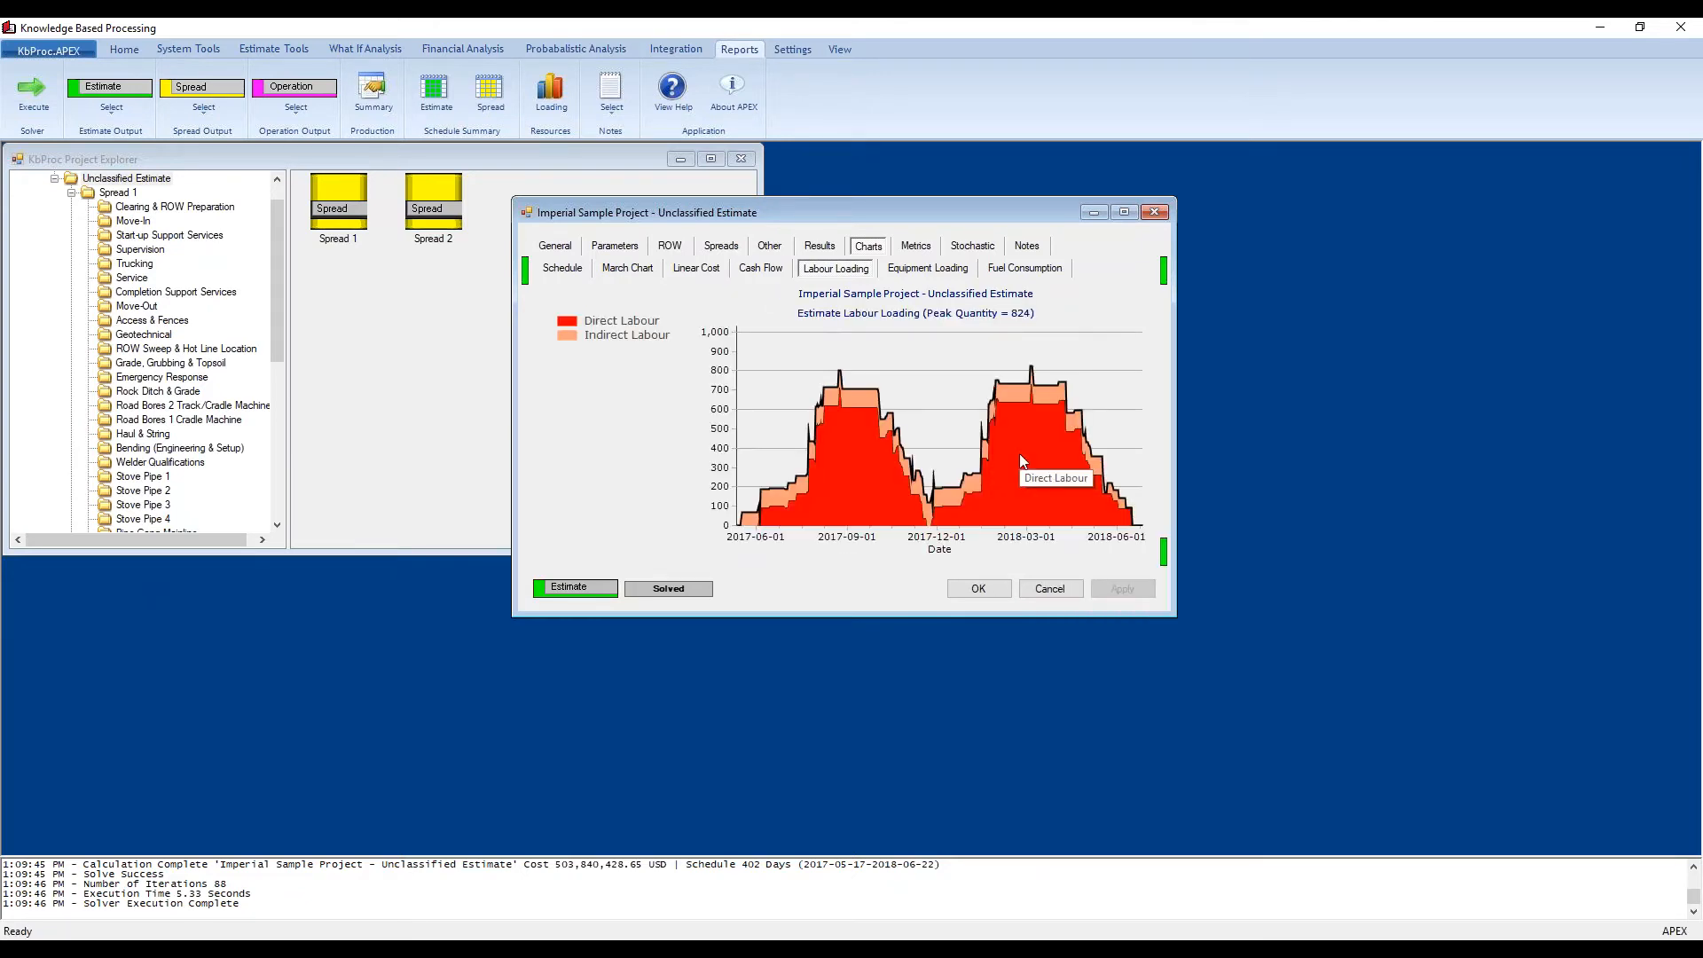
Step: Display the labour loading chart broken down by all operation types
right_click(1022, 459)
mouse_move(1108, 504)
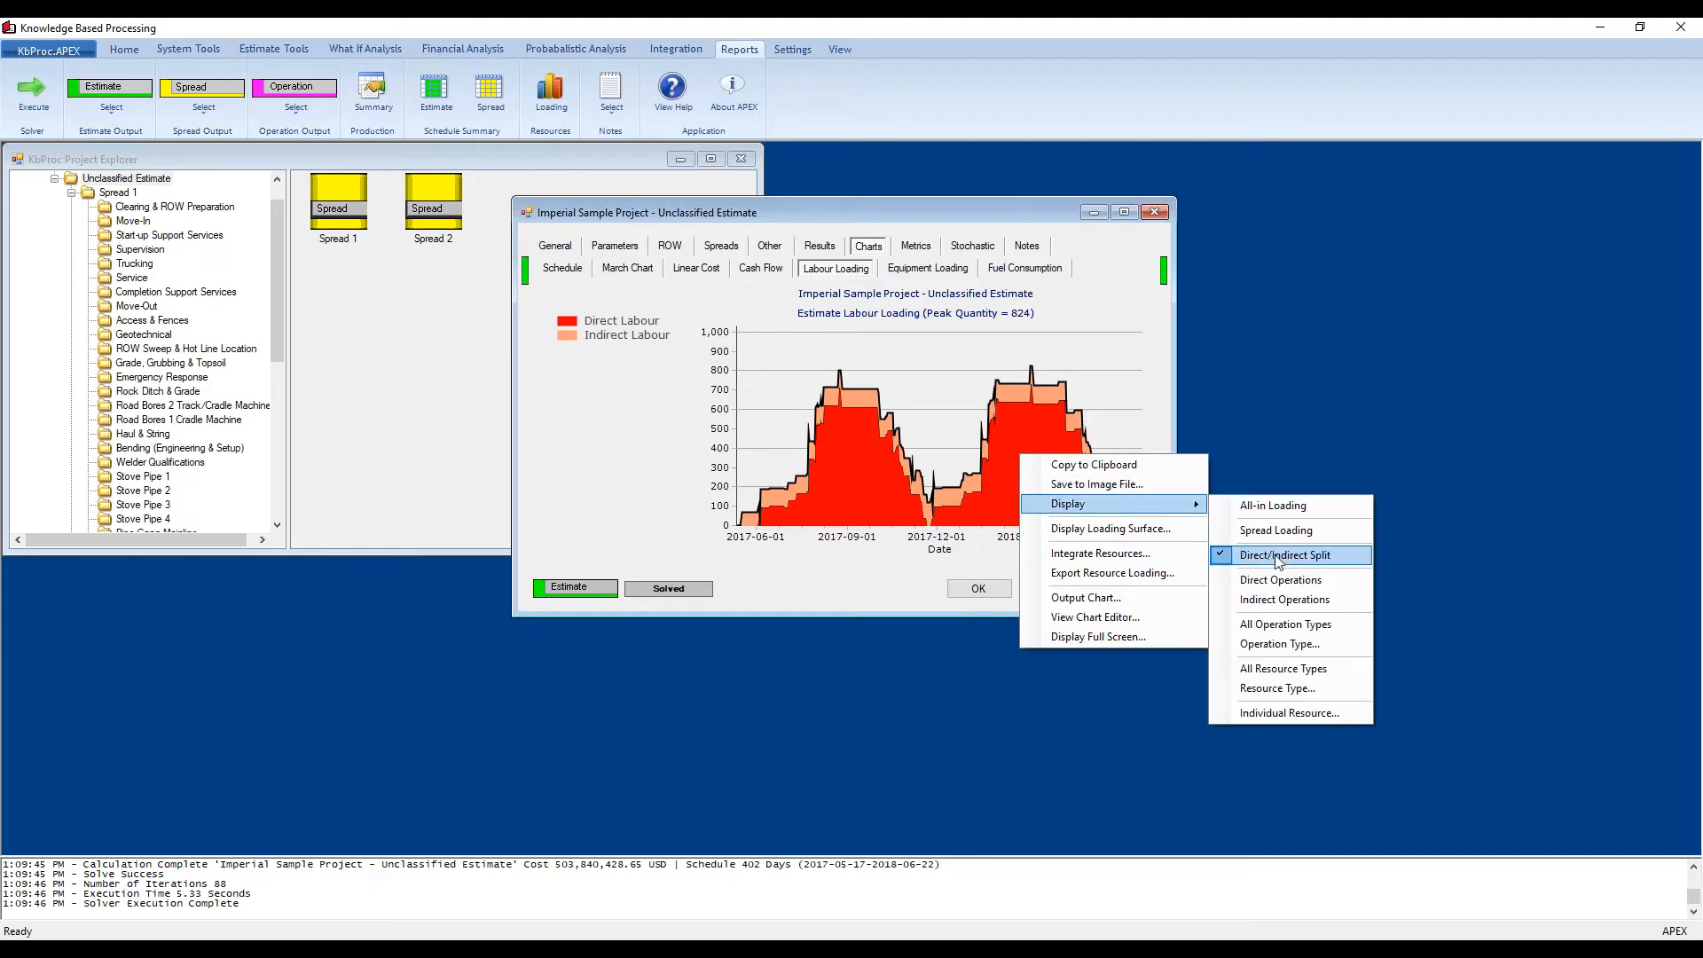
left_click(1284, 625)
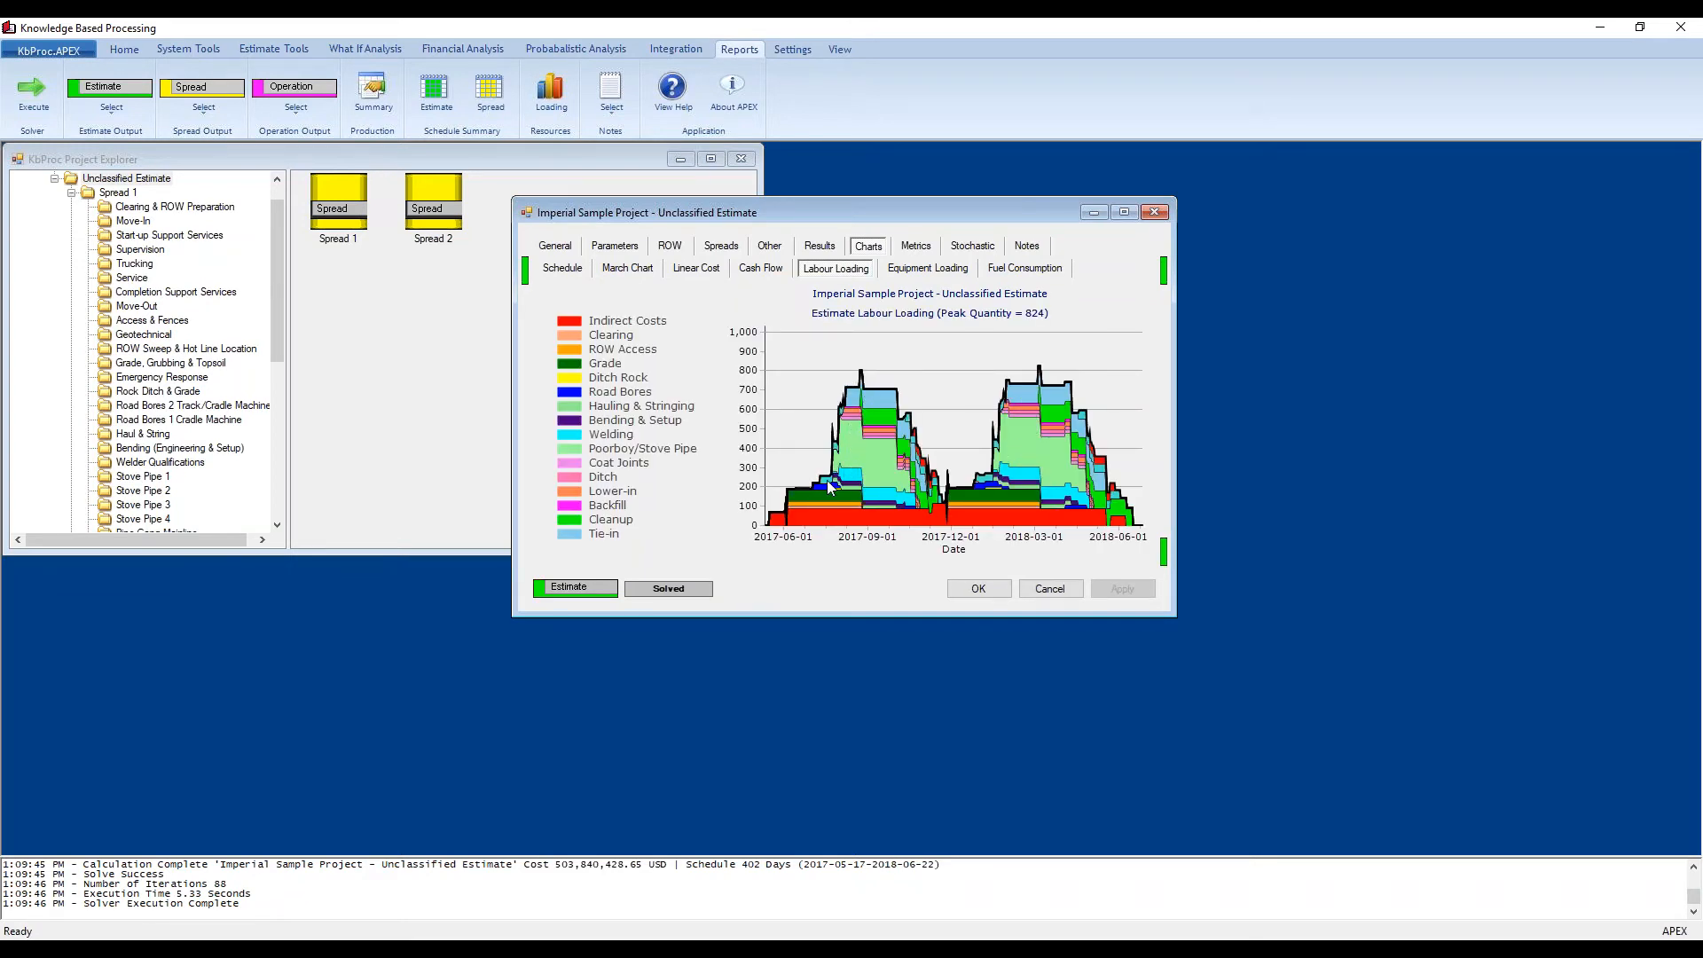
Step: Display the labour loading surface, review its time and location data, animate the location data, and close the surface
right_click(1101, 517)
mouse_move(1134, 527)
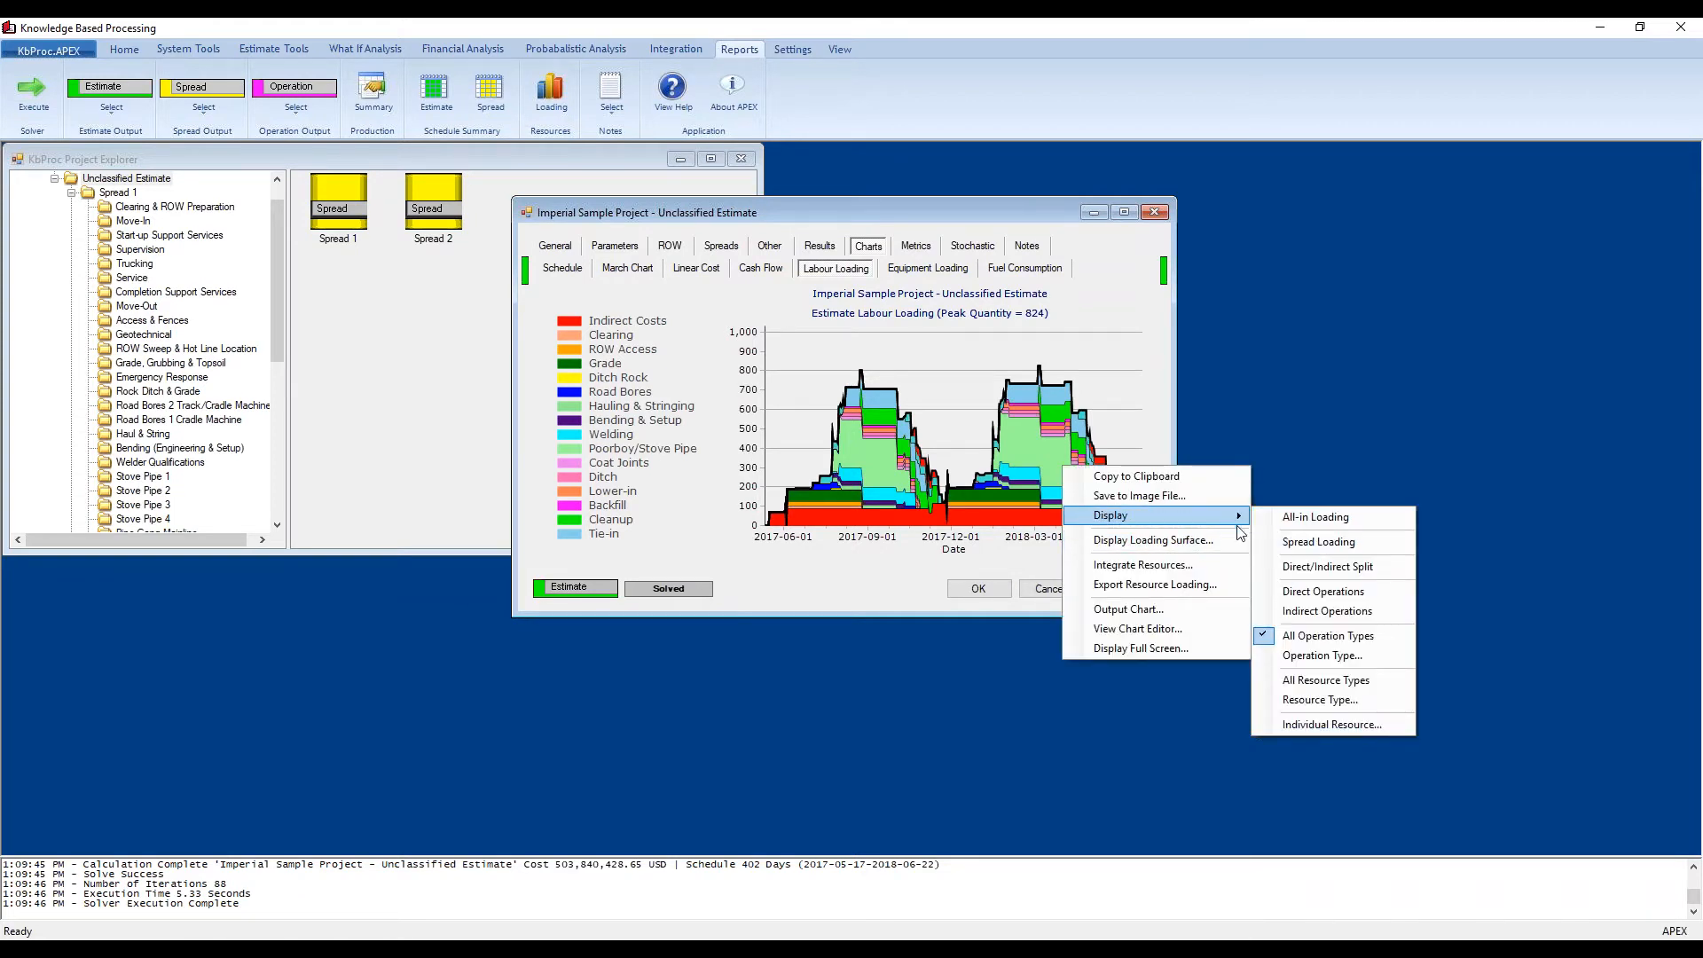
left_click(1167, 543)
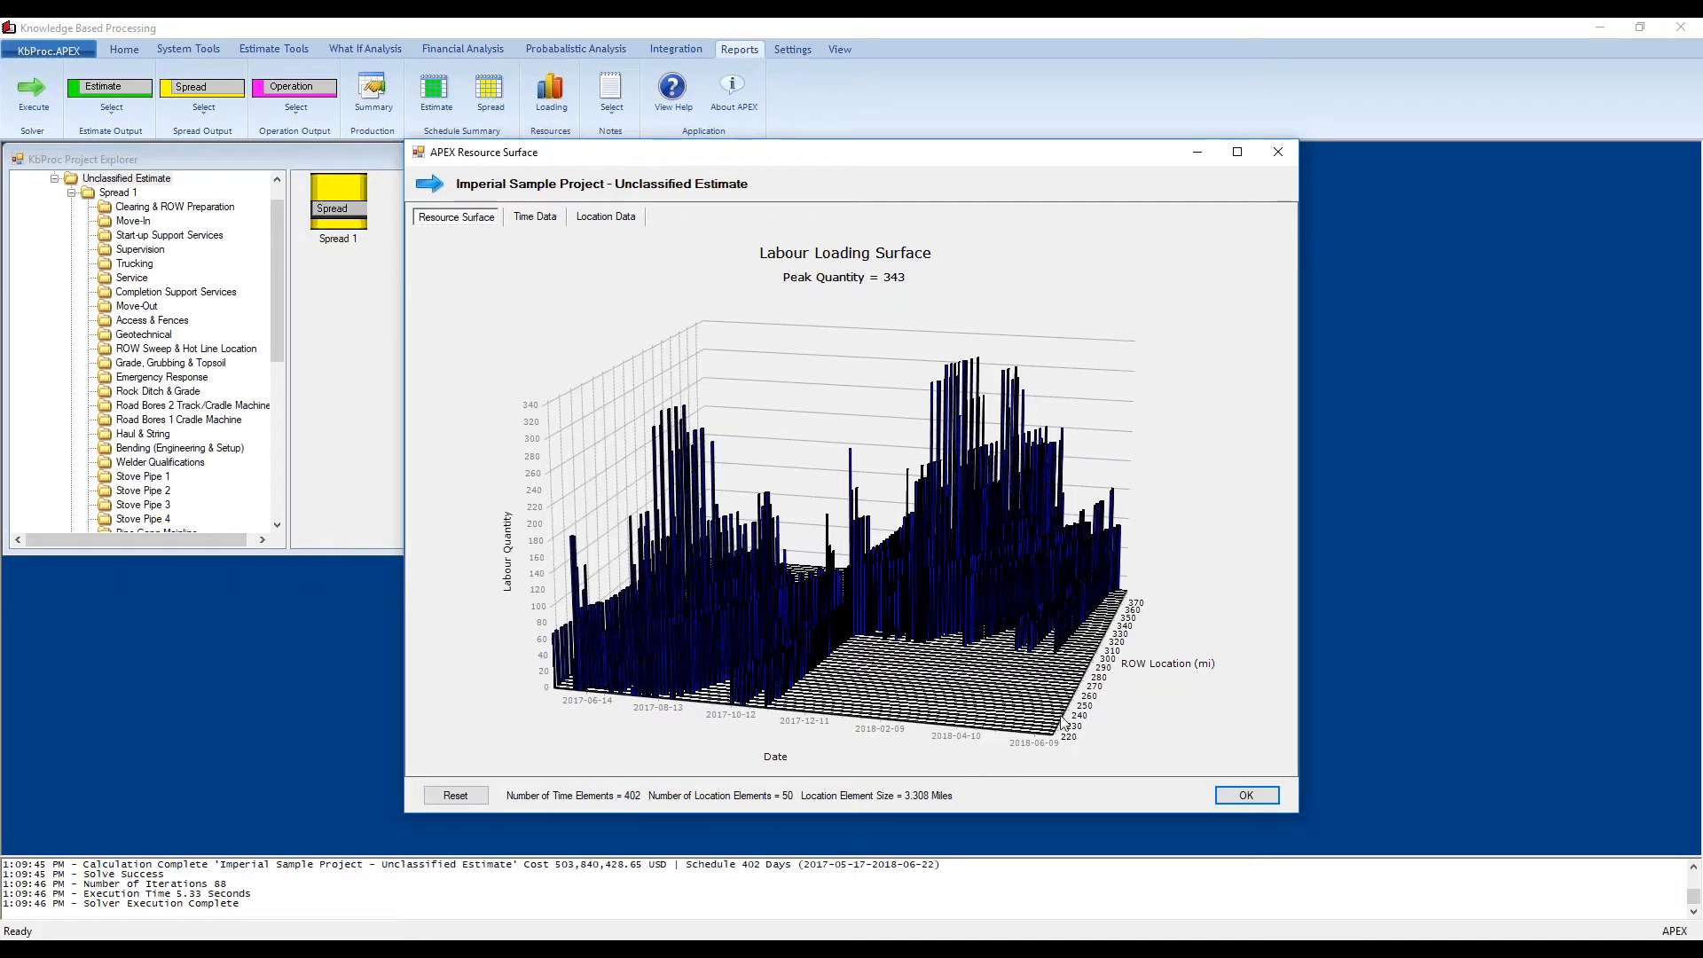
left_click(535, 216)
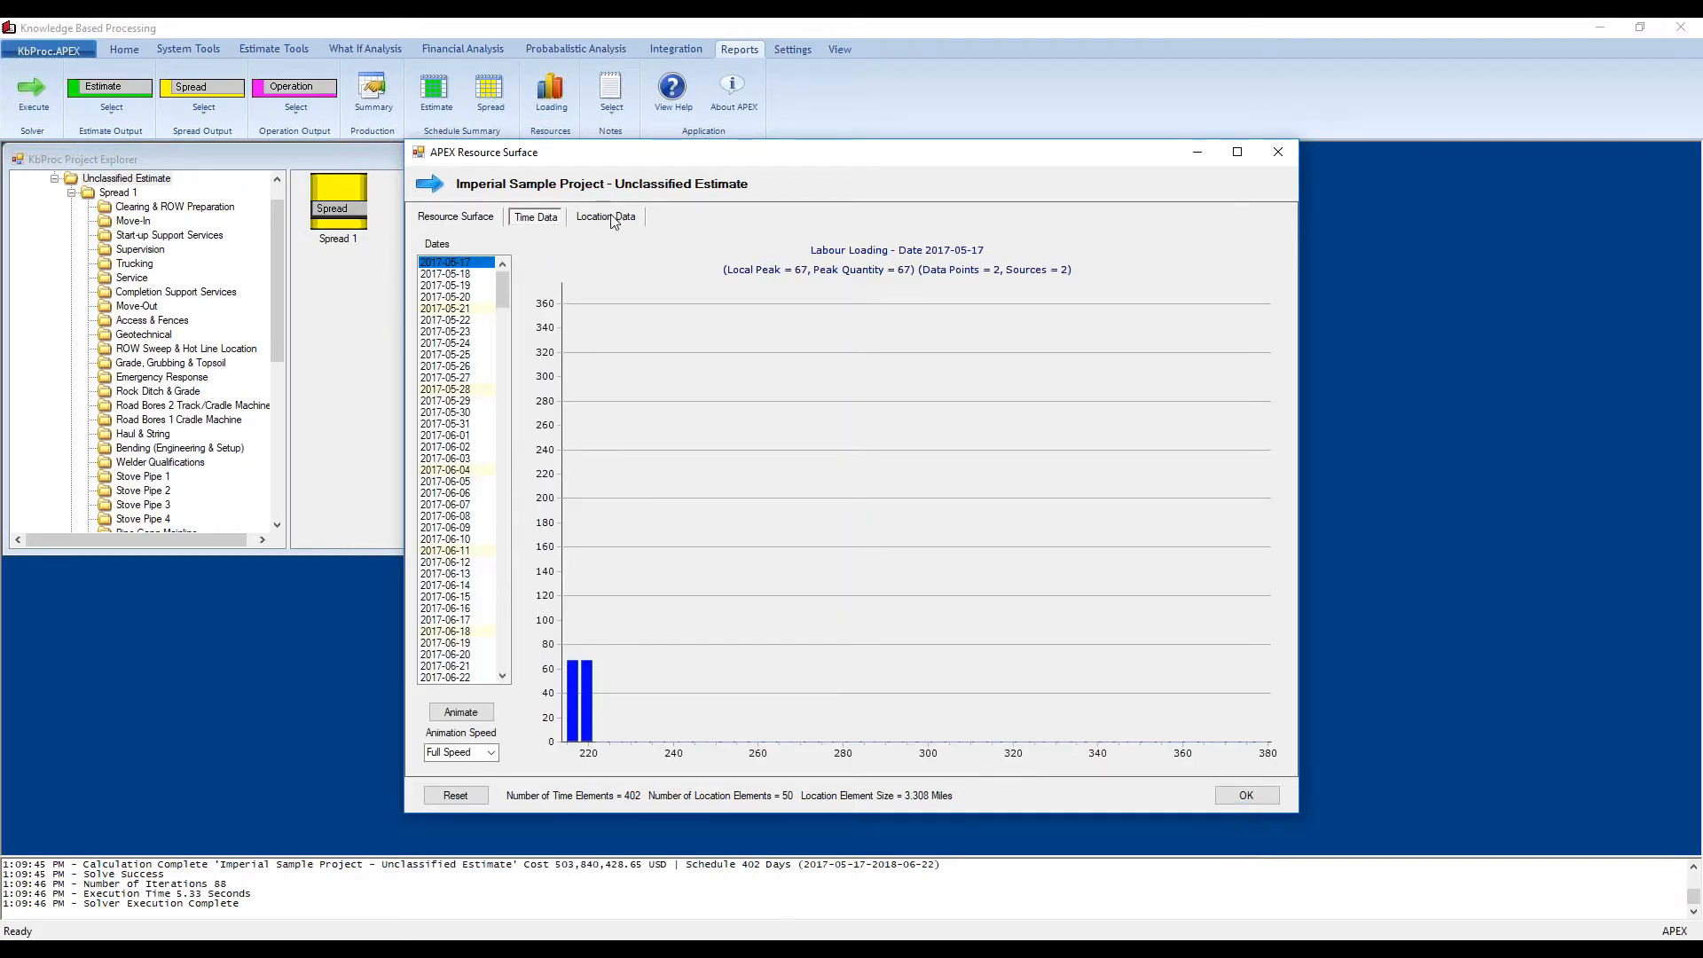
left_click(612, 218)
left_click(538, 218)
left_click(607, 220)
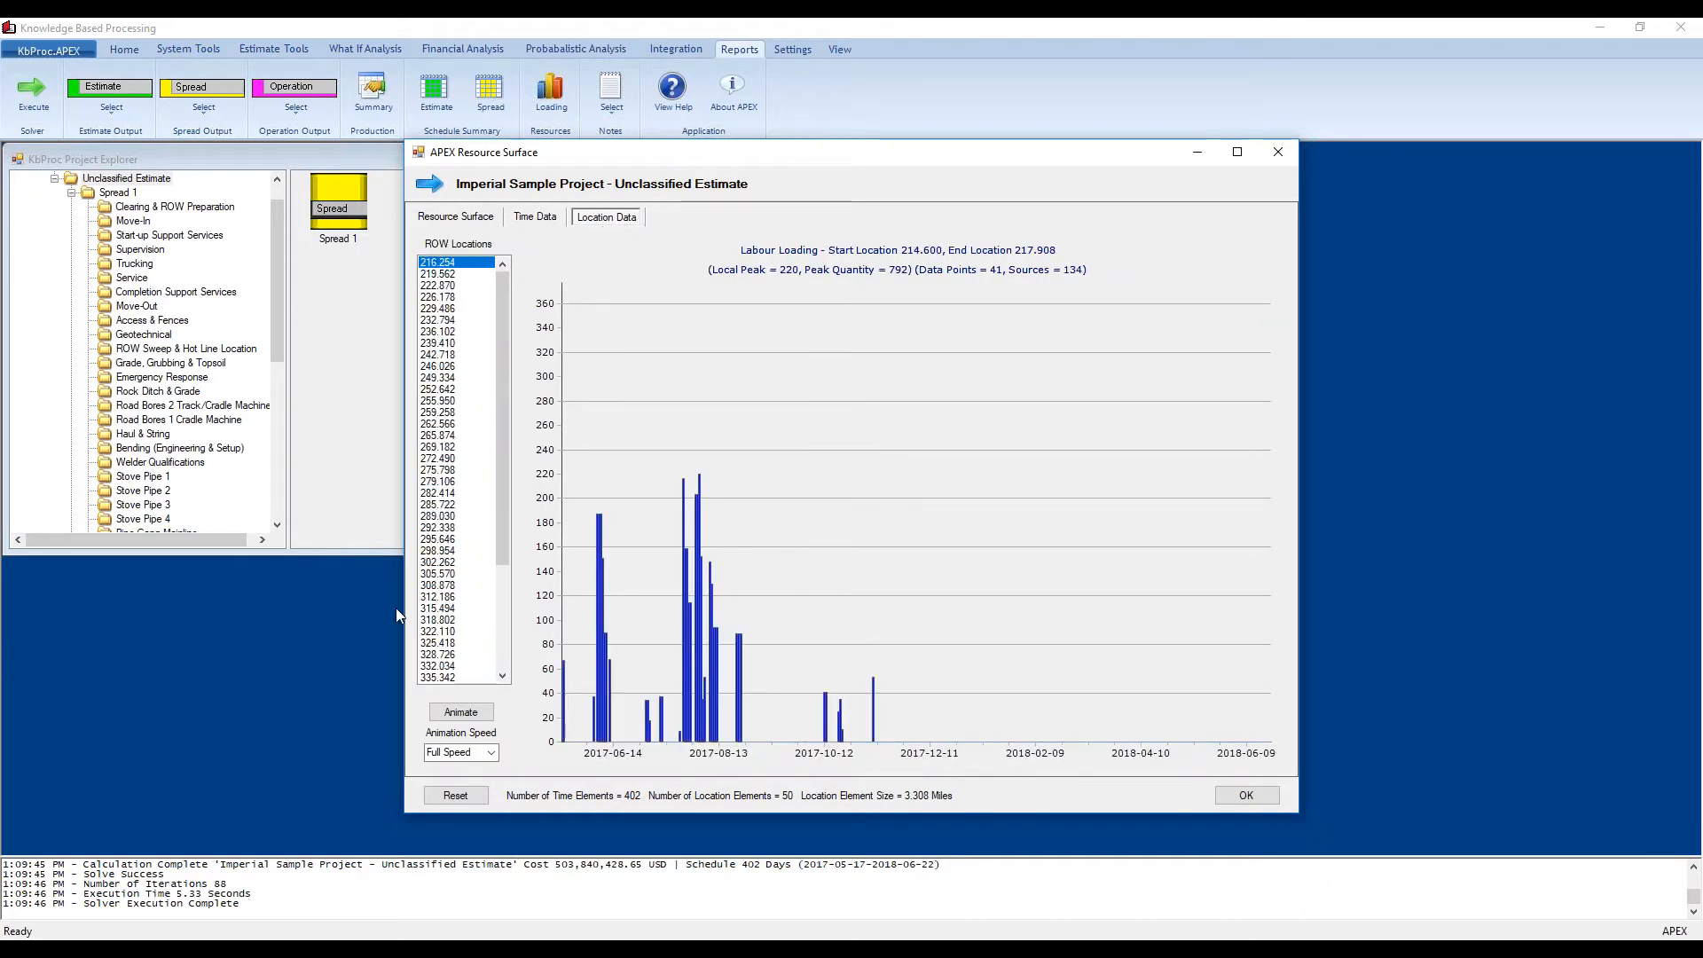
left_click(474, 714)
left_click(475, 219)
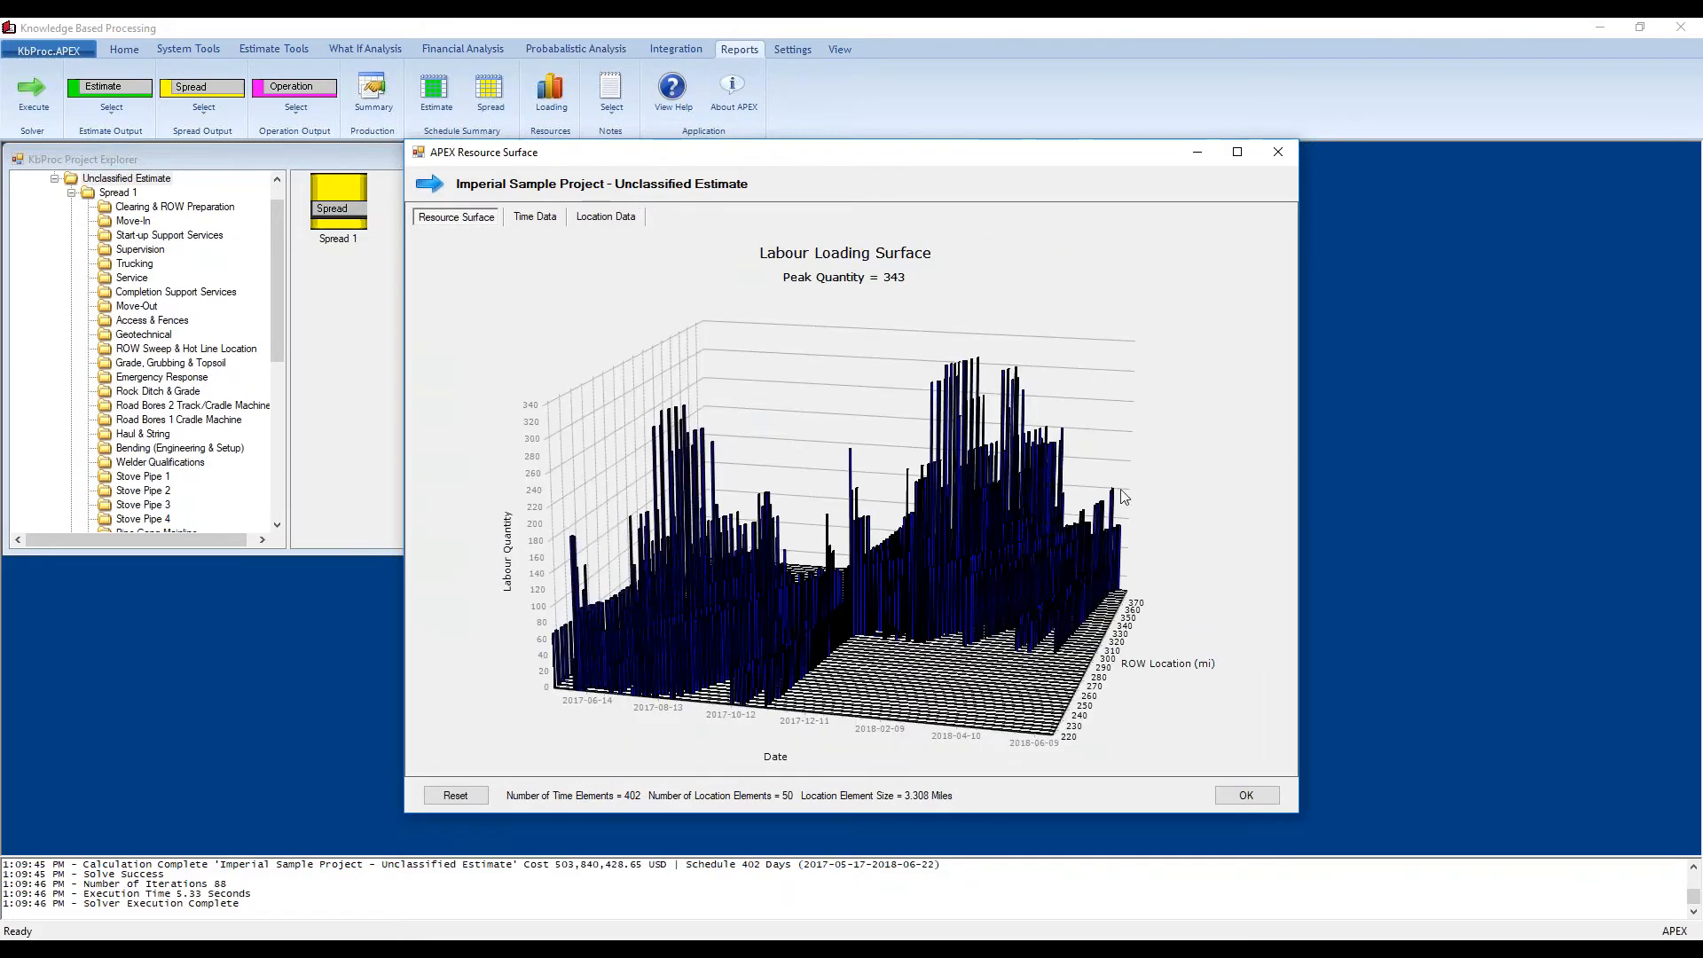
left_click(1246, 795)
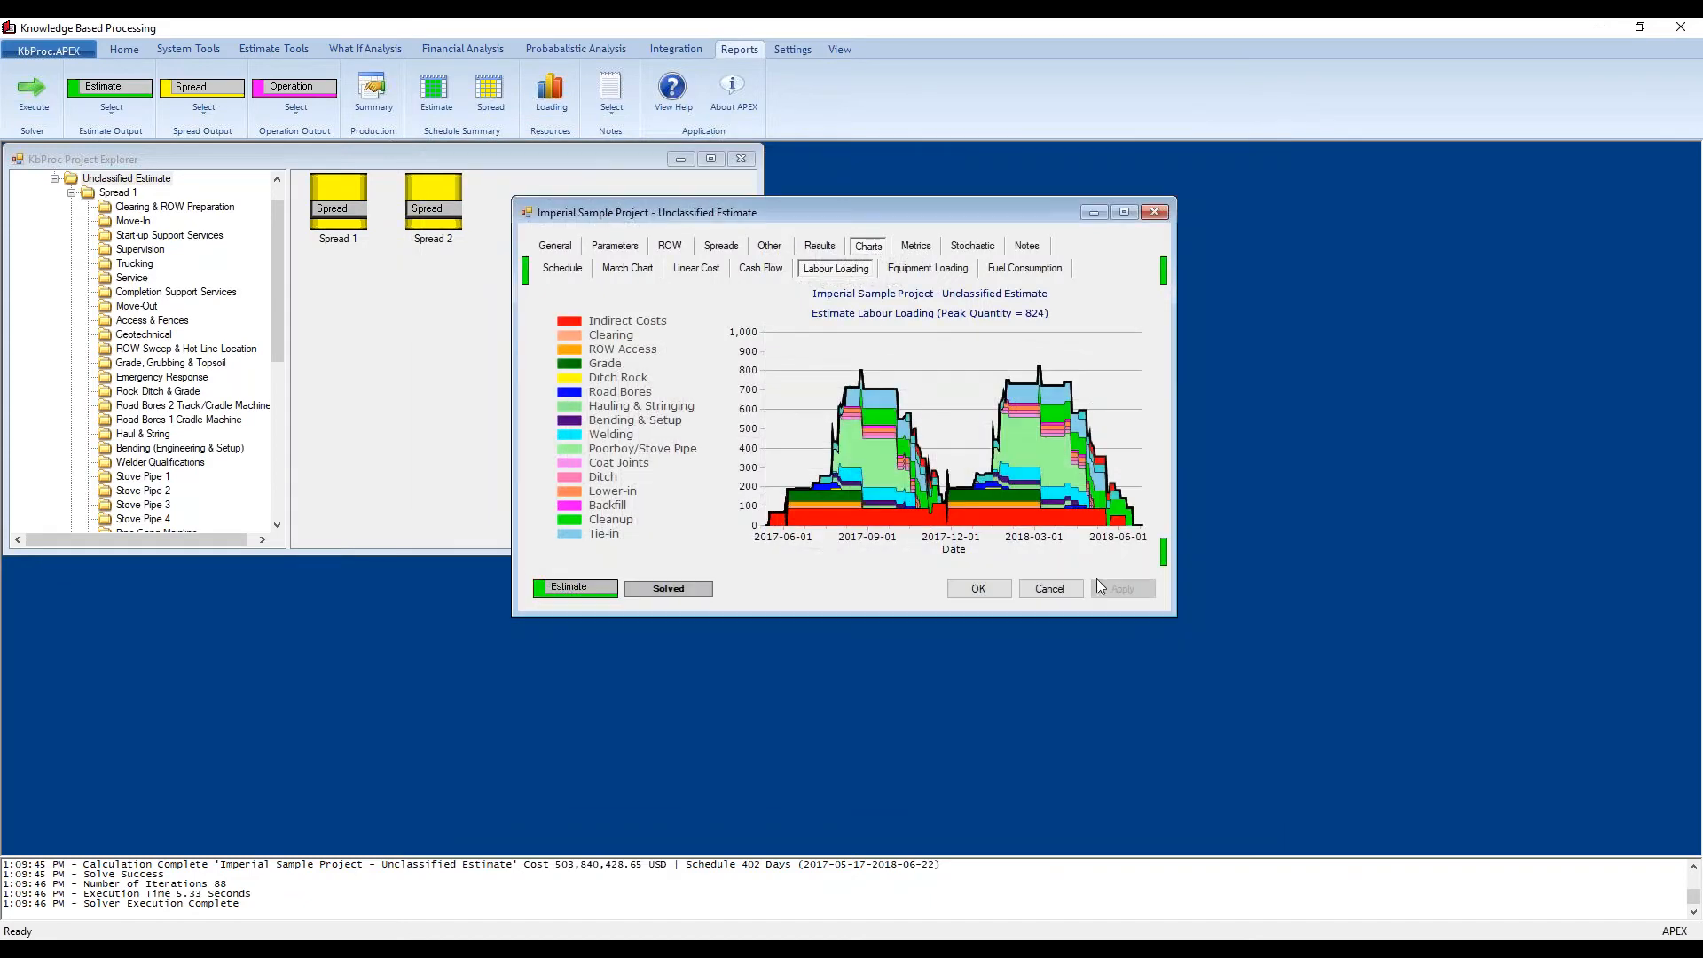
Step: Integrate the labour resources from July 1, 2017 to September 30, 2017, review the summary chart, and close it
right_click(1020, 422)
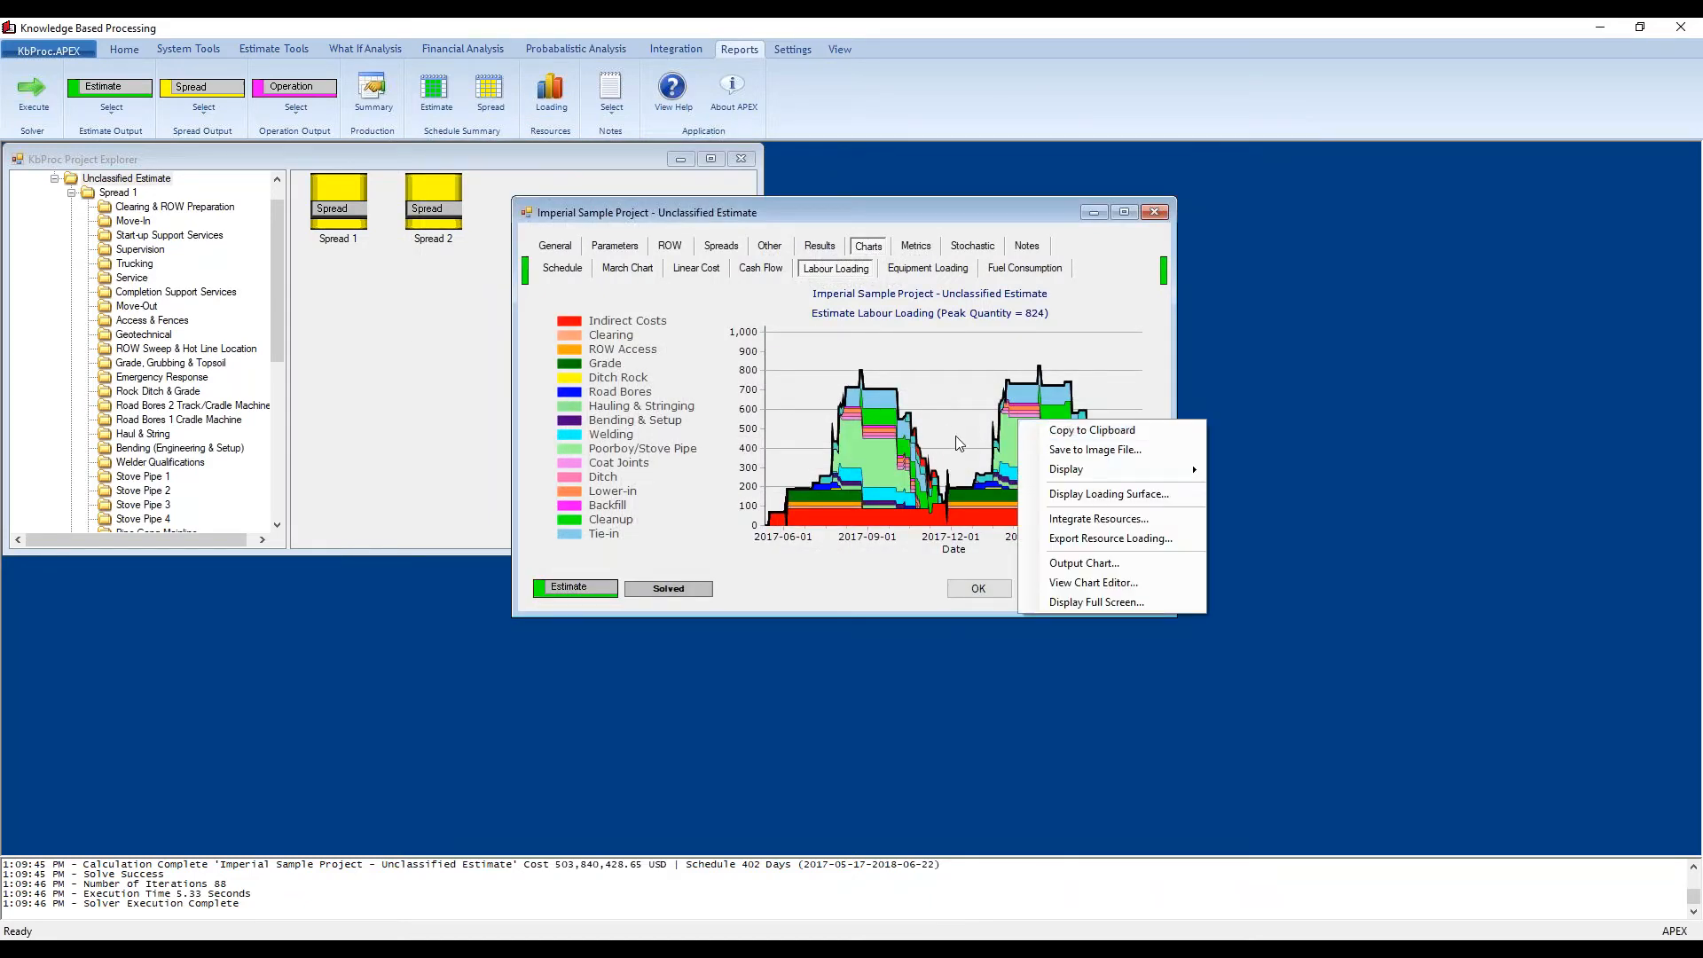
left_click(1085, 521)
left_click(901, 456)
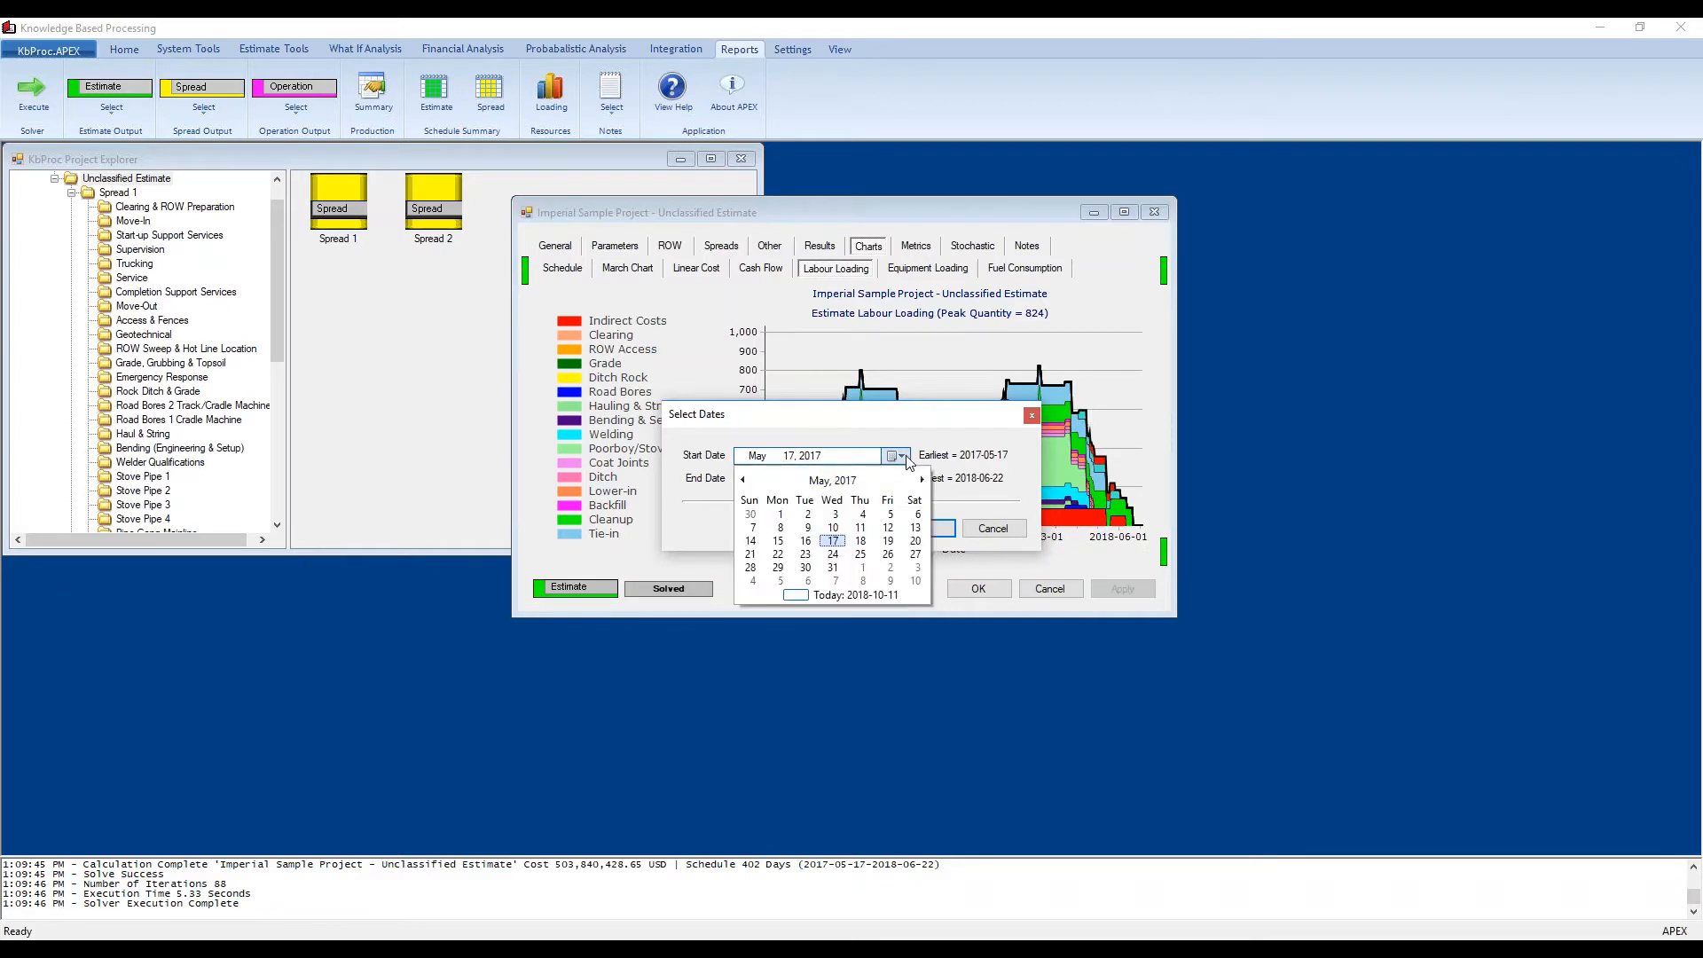
left_click(921, 480)
left_click(922, 480)
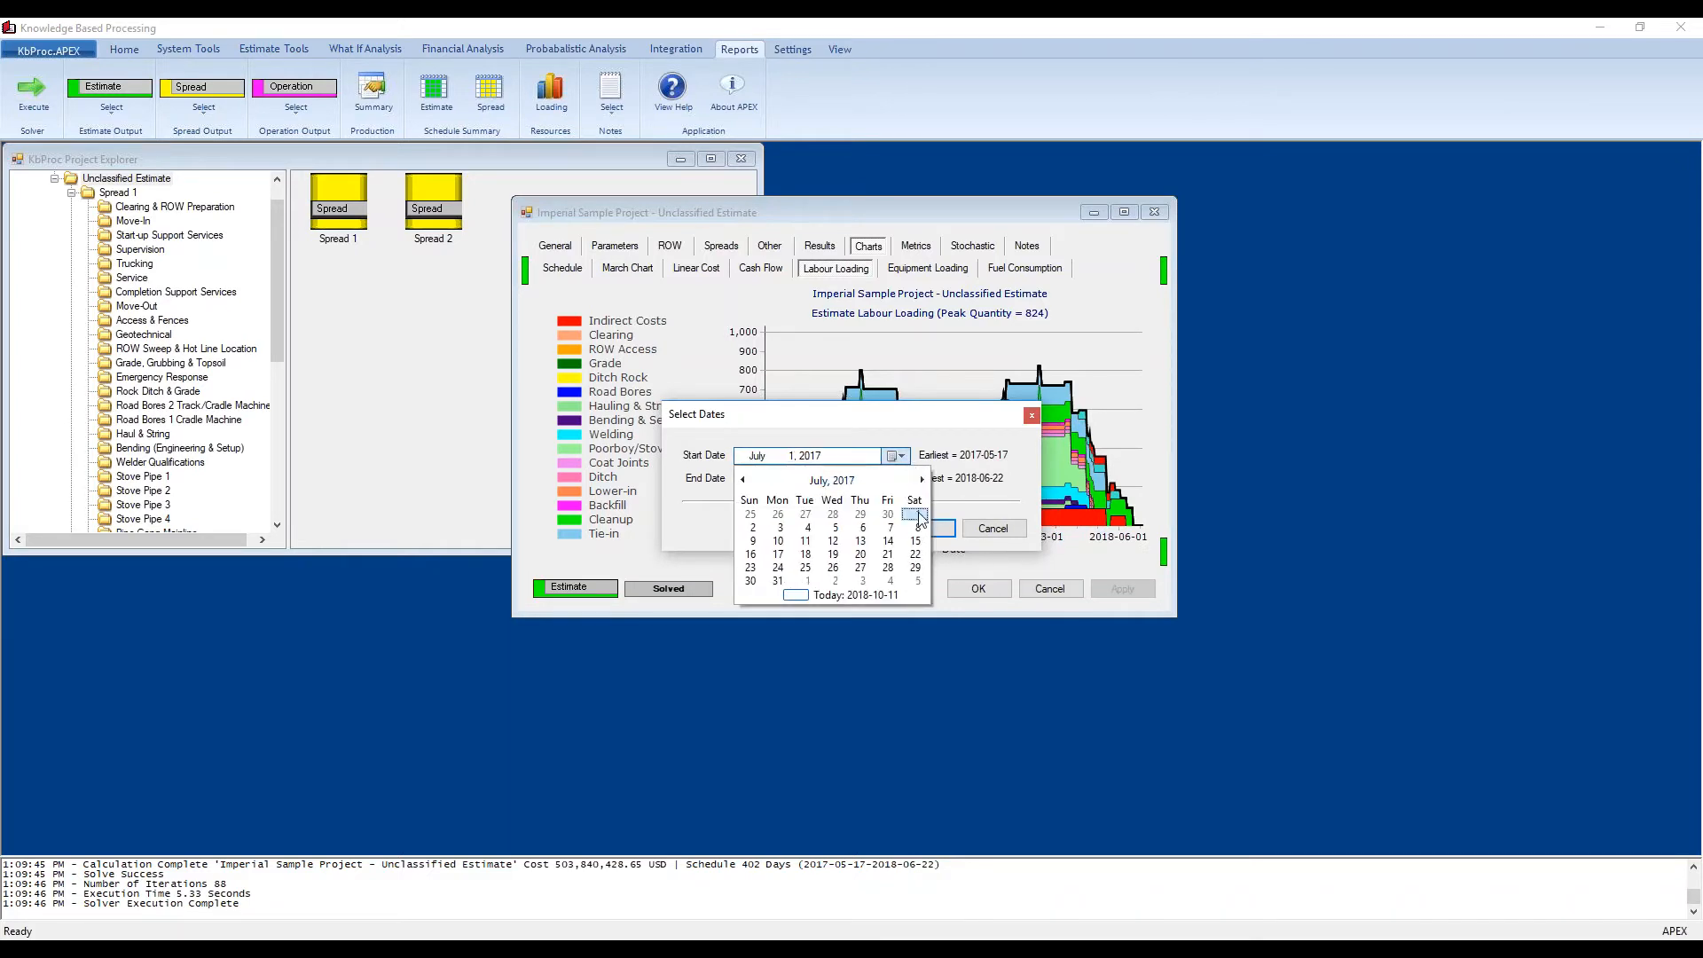
left_click(915, 514)
left_click(901, 479)
left_click(923, 504)
left_click(923, 504)
left_click(910, 592)
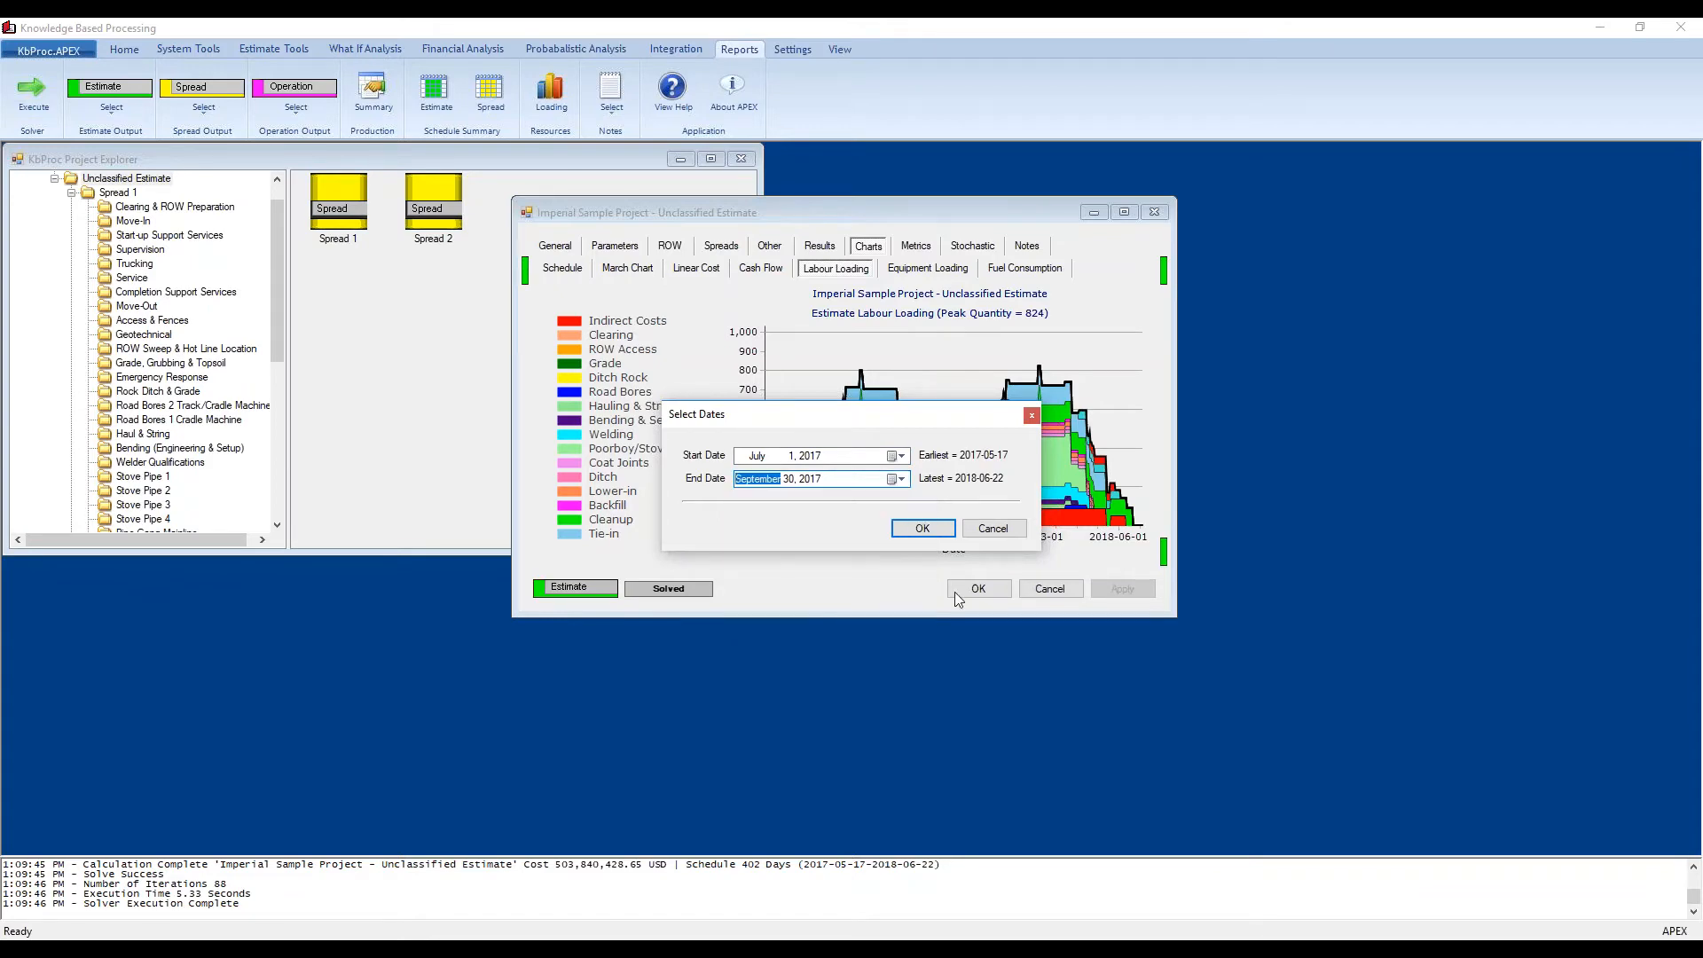
left_click(934, 531)
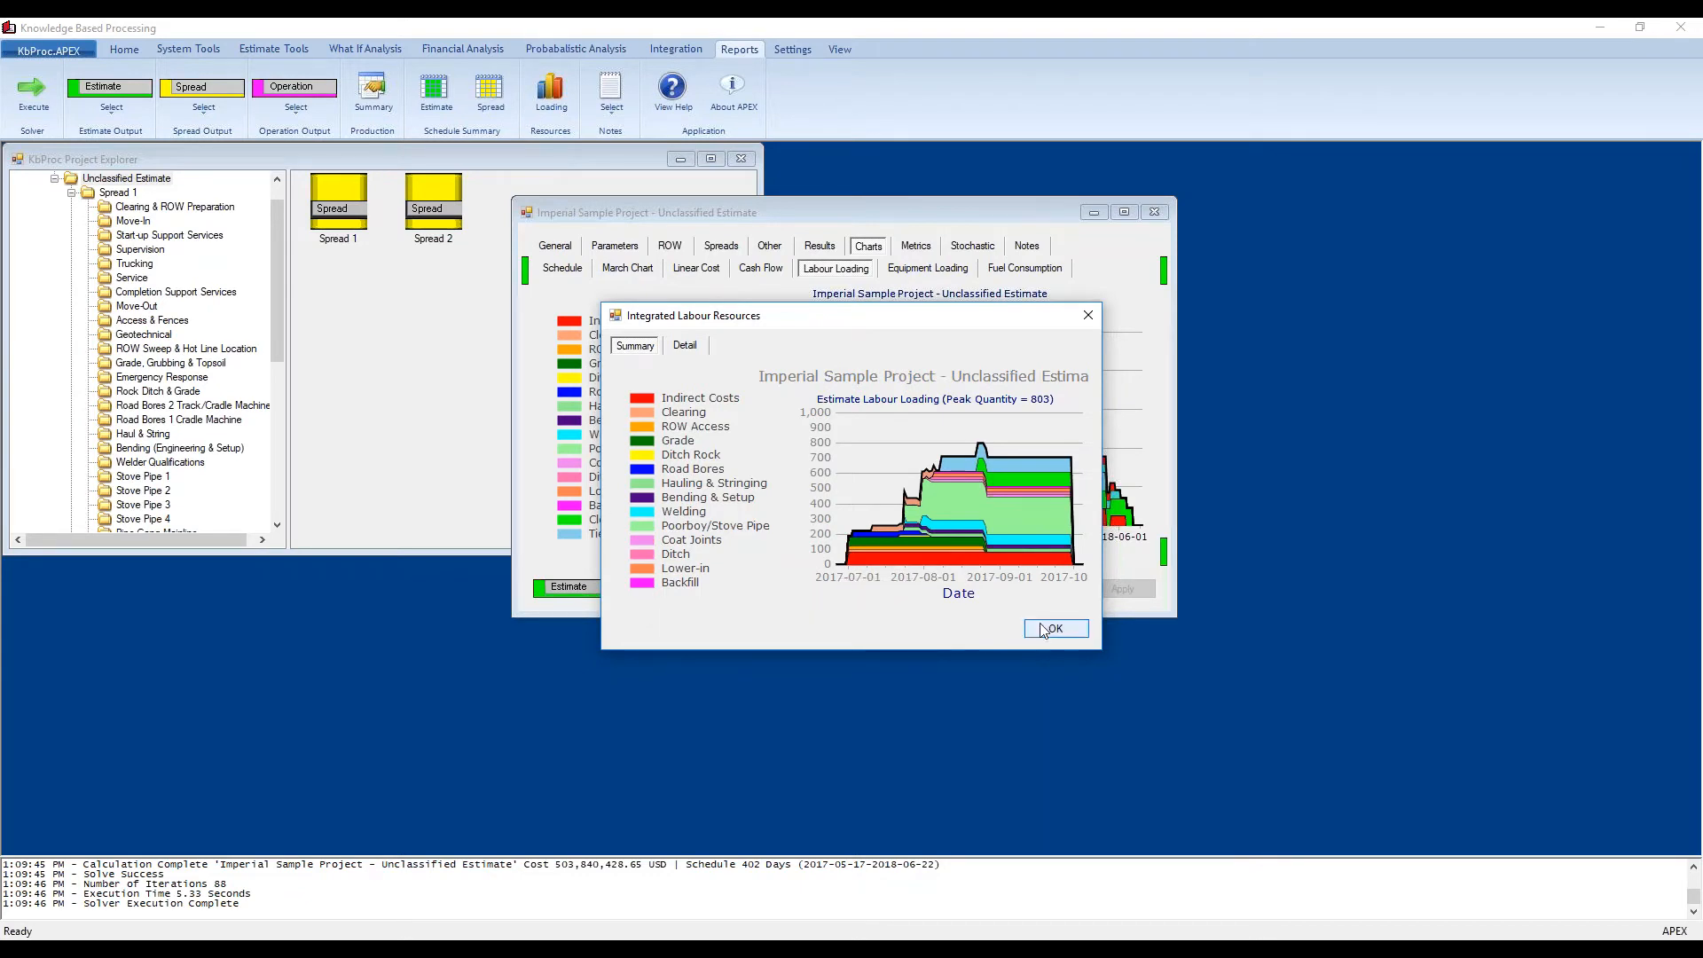
left_click(1071, 629)
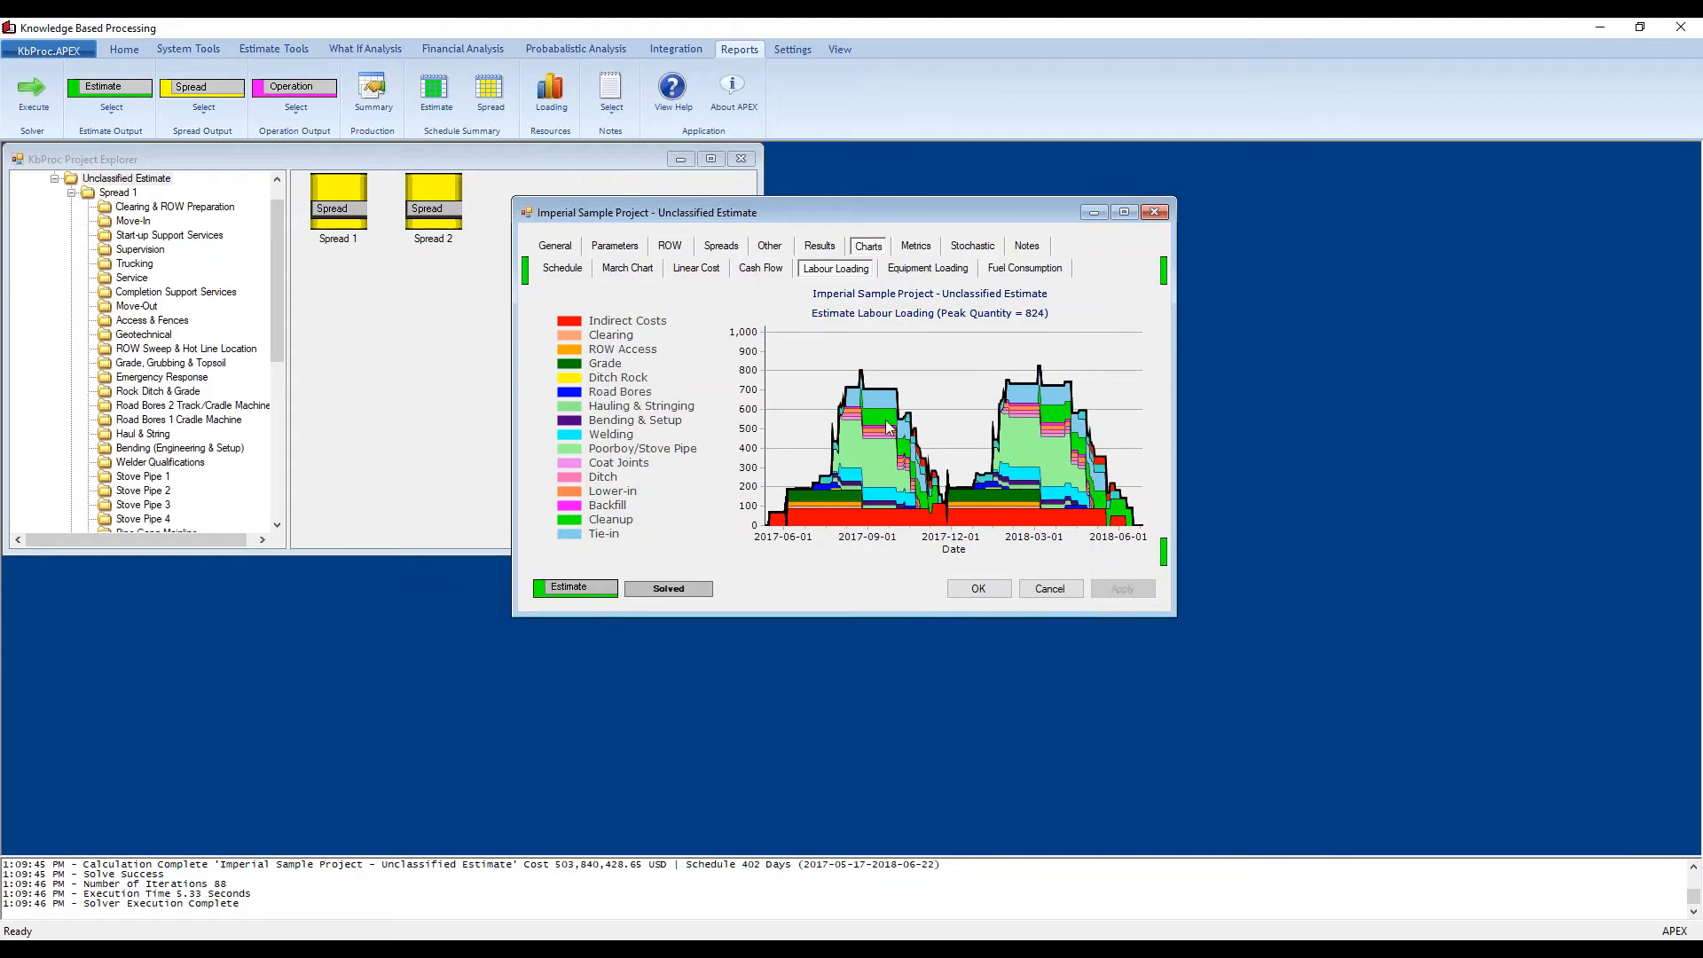
Step: View the estimate's equipment loading chart and display it as a direct/indirect split
left_click(917, 275)
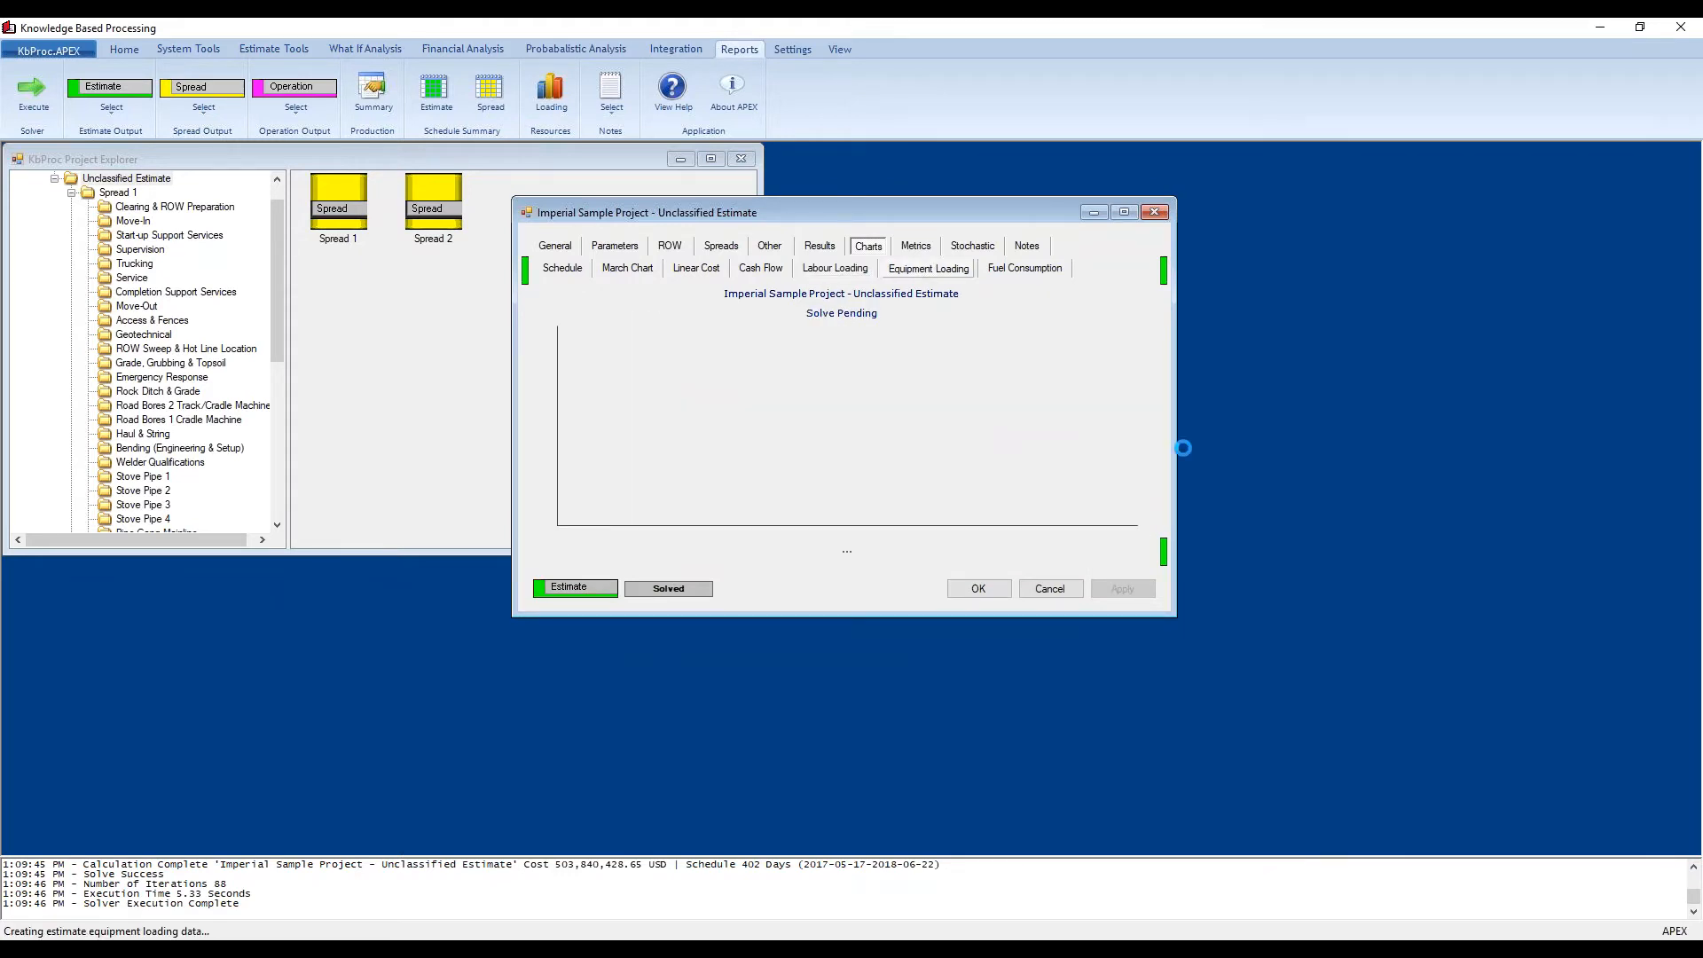
right_click(1045, 468)
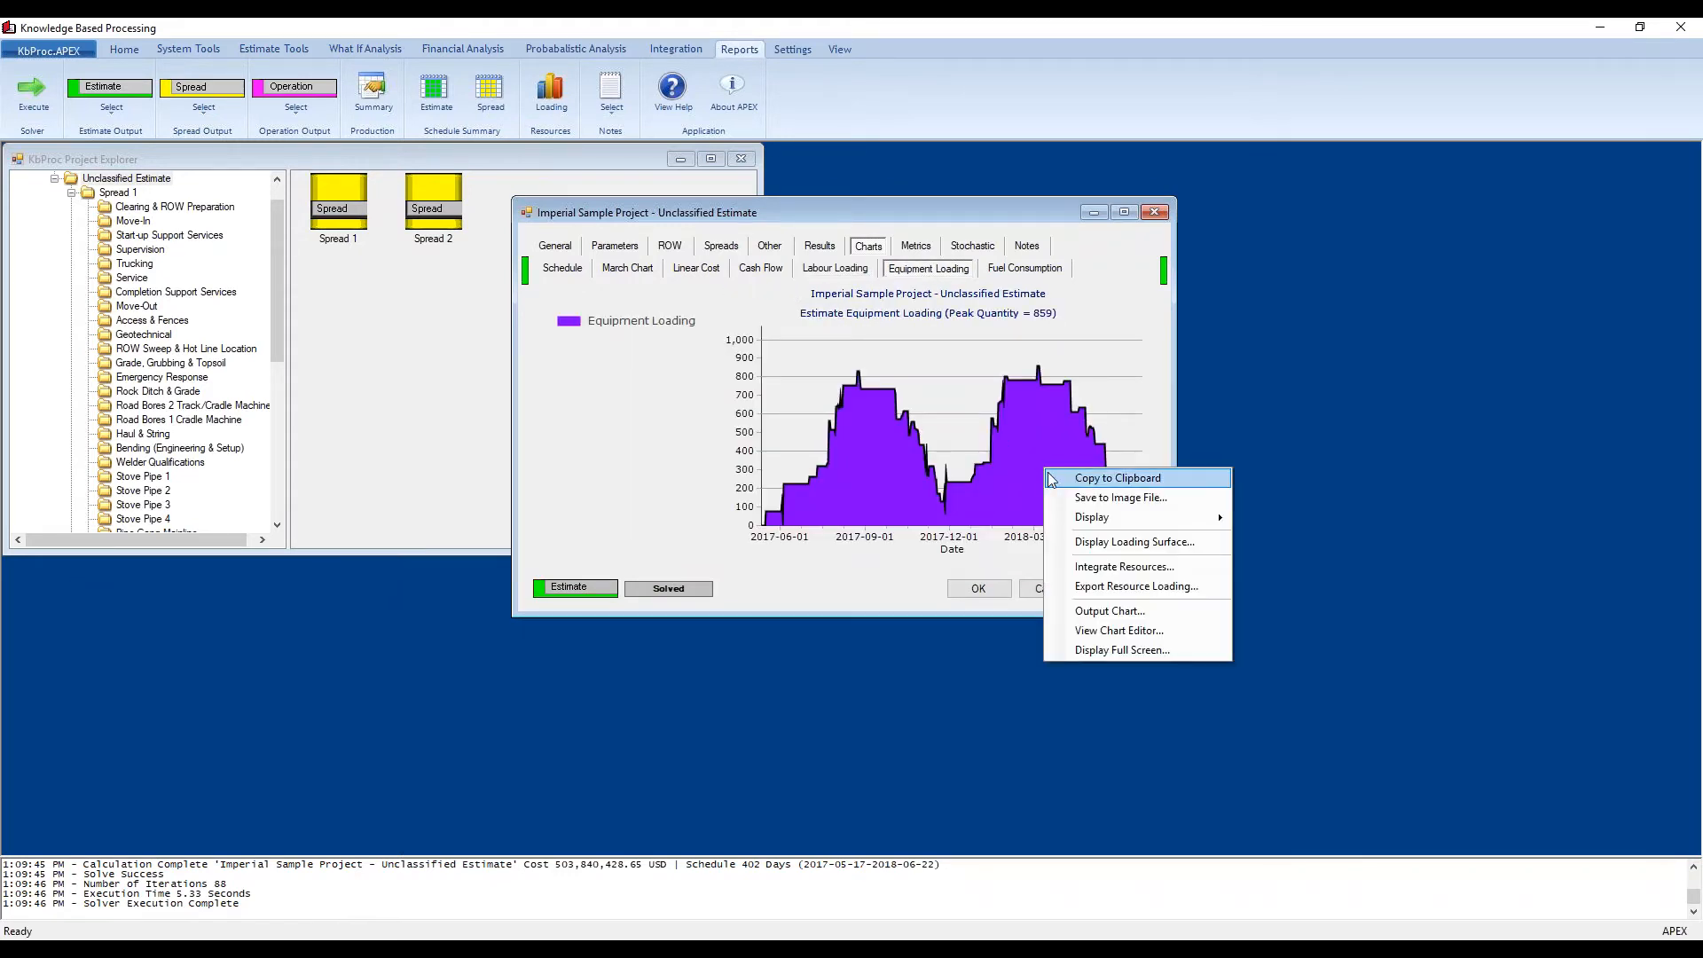
mouse_move(1153, 517)
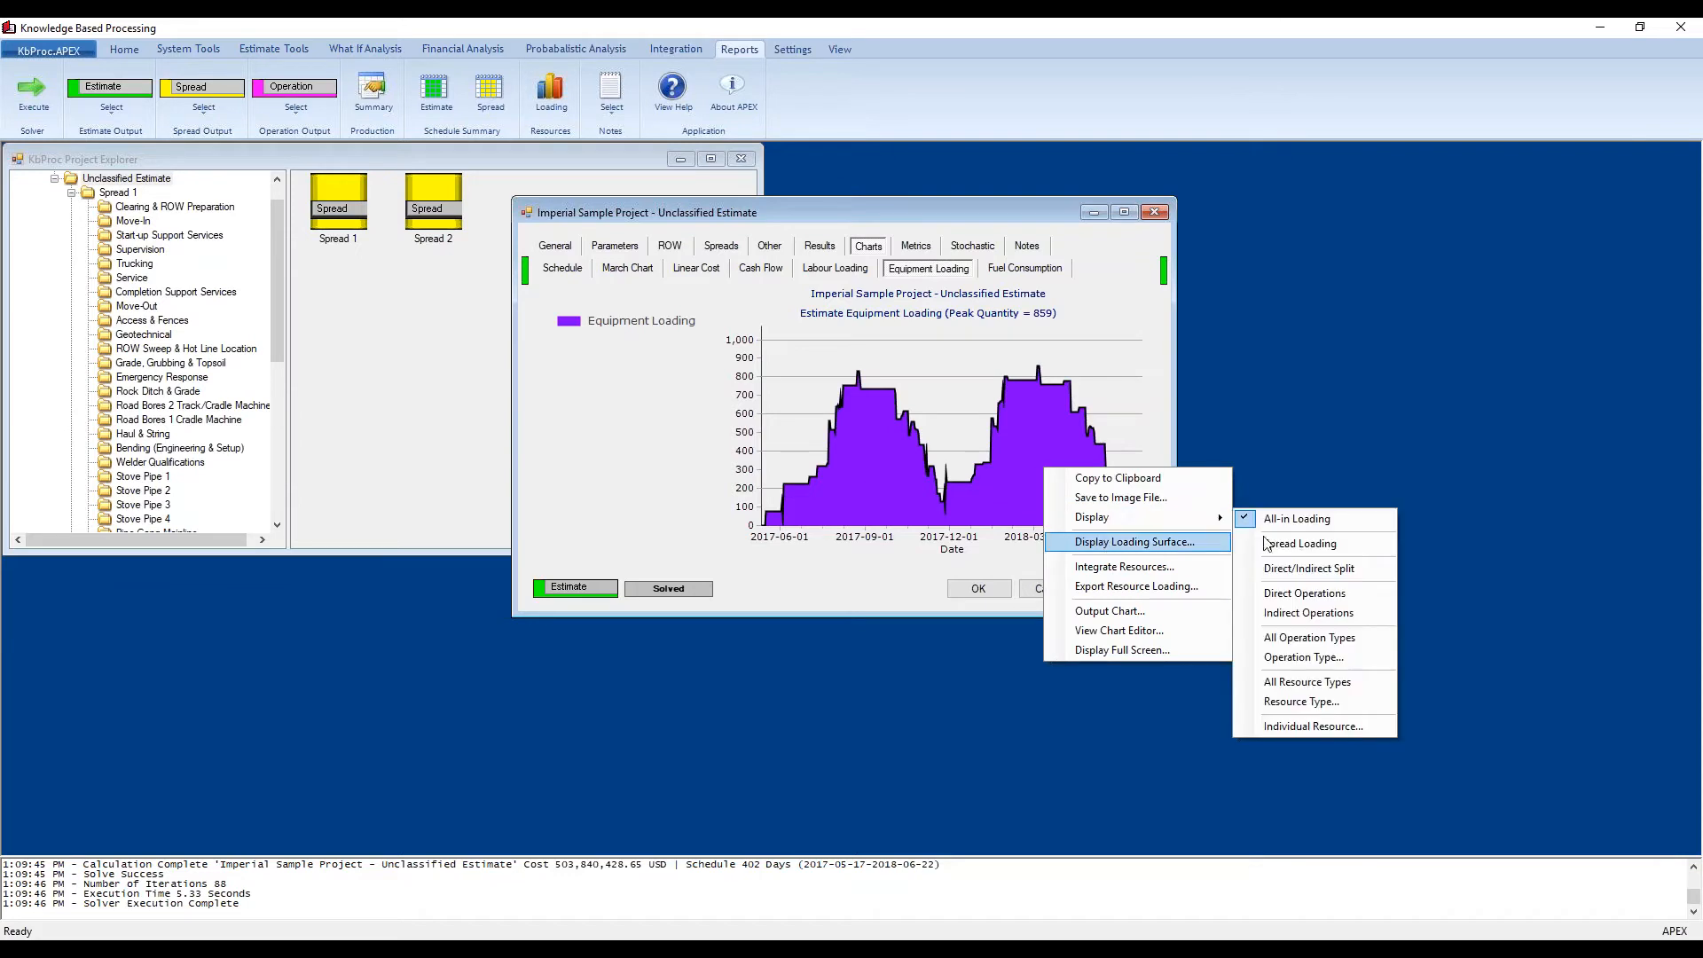
left_click(1329, 572)
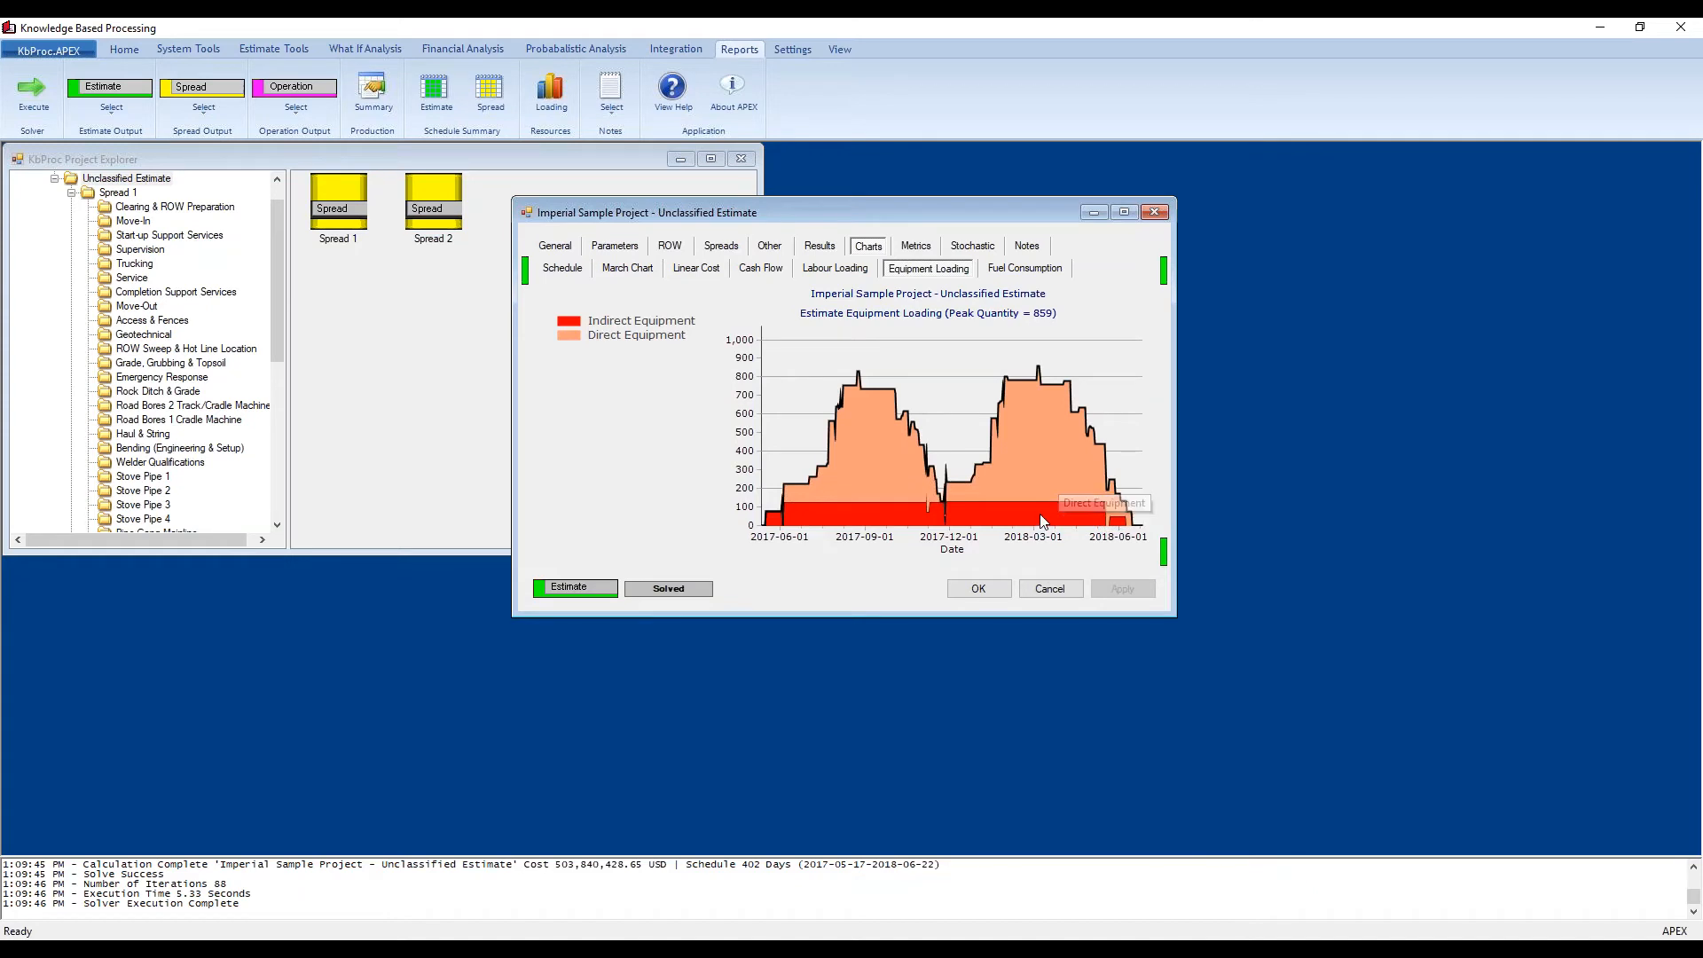
Step: Display the equipment loading chart broken down by all operation types
right_click(1049, 461)
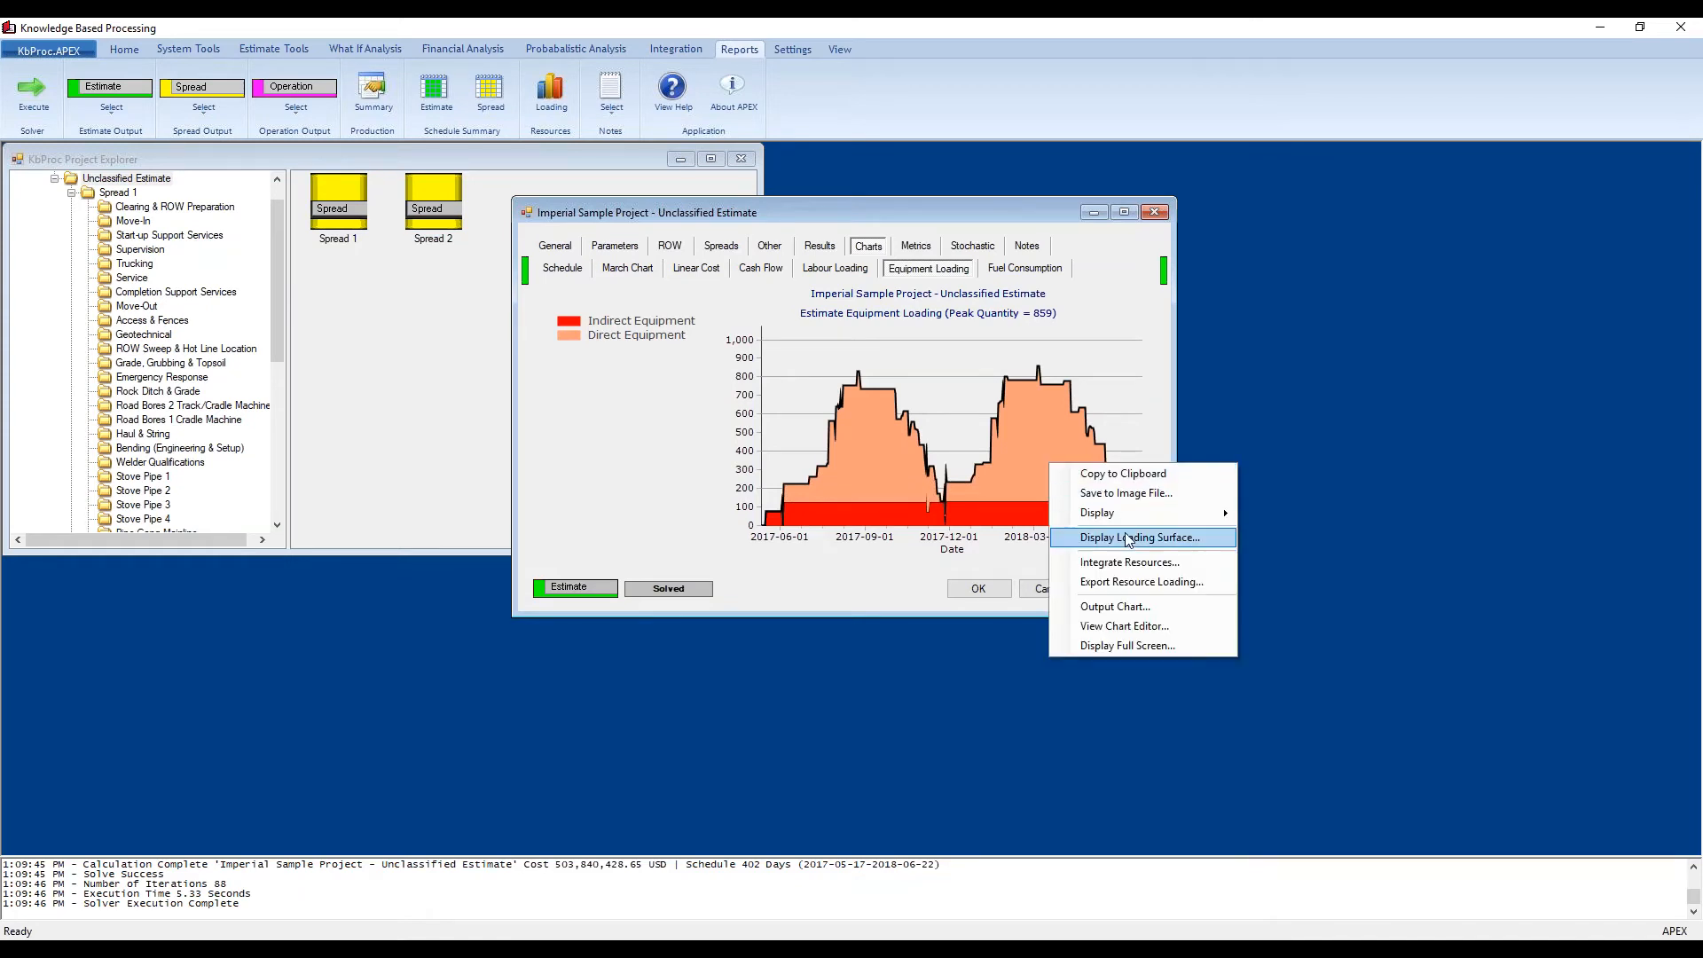
mouse_move(1144, 513)
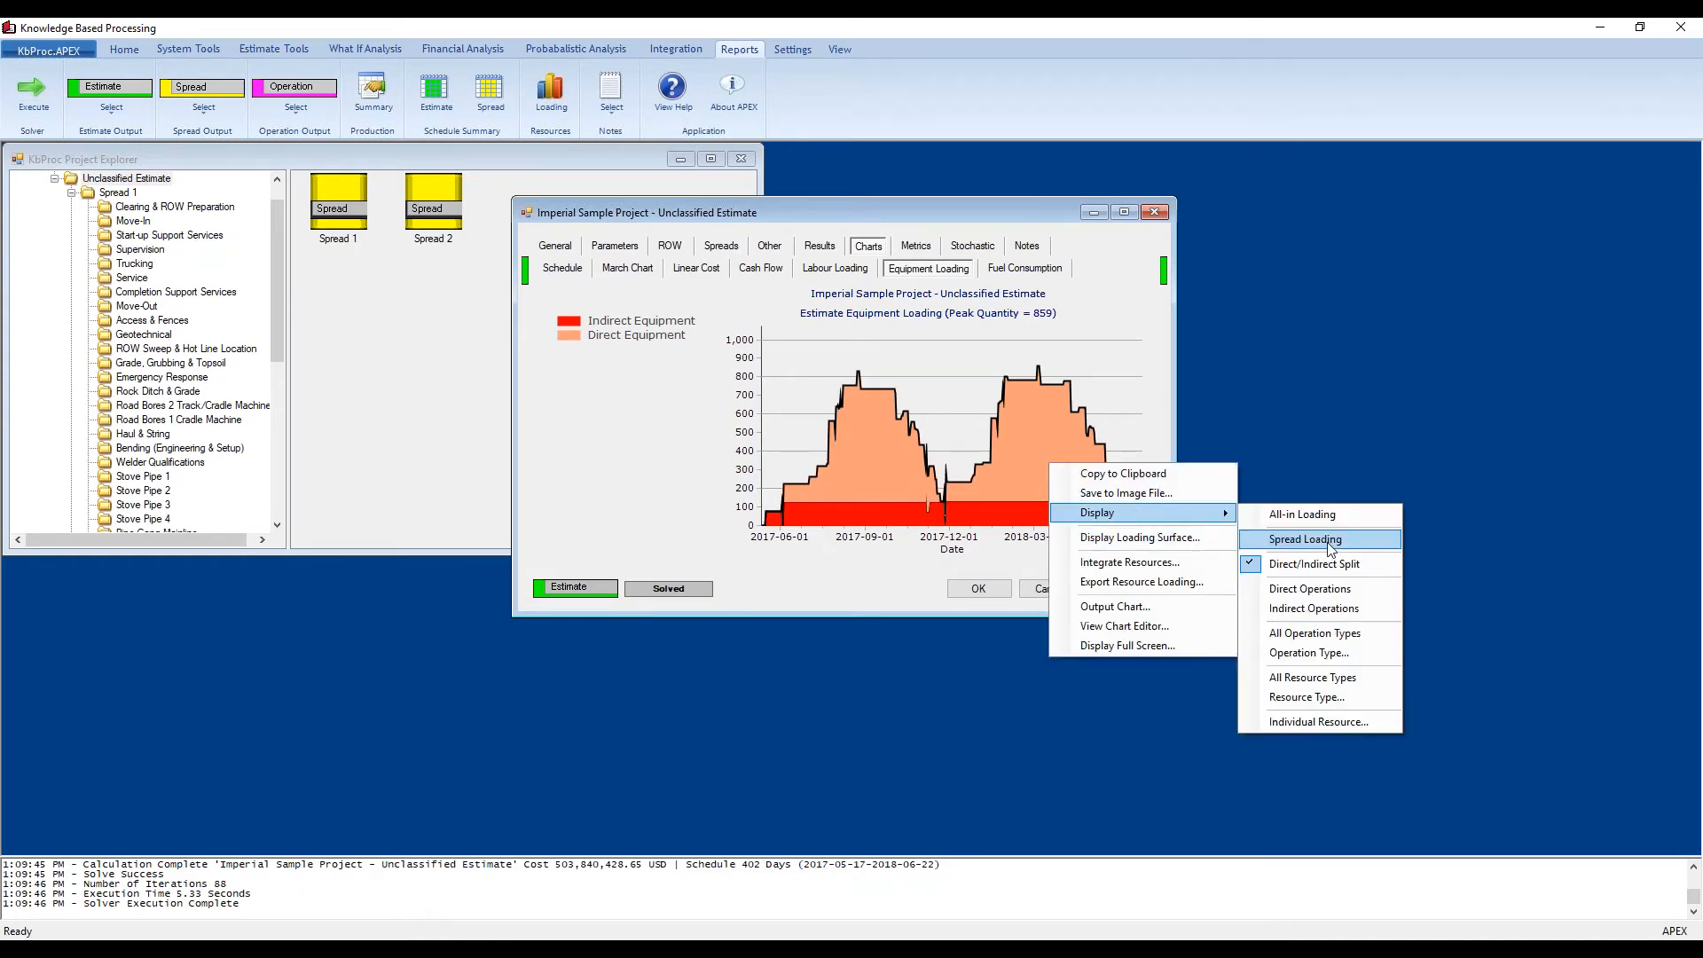
left_click(1321, 635)
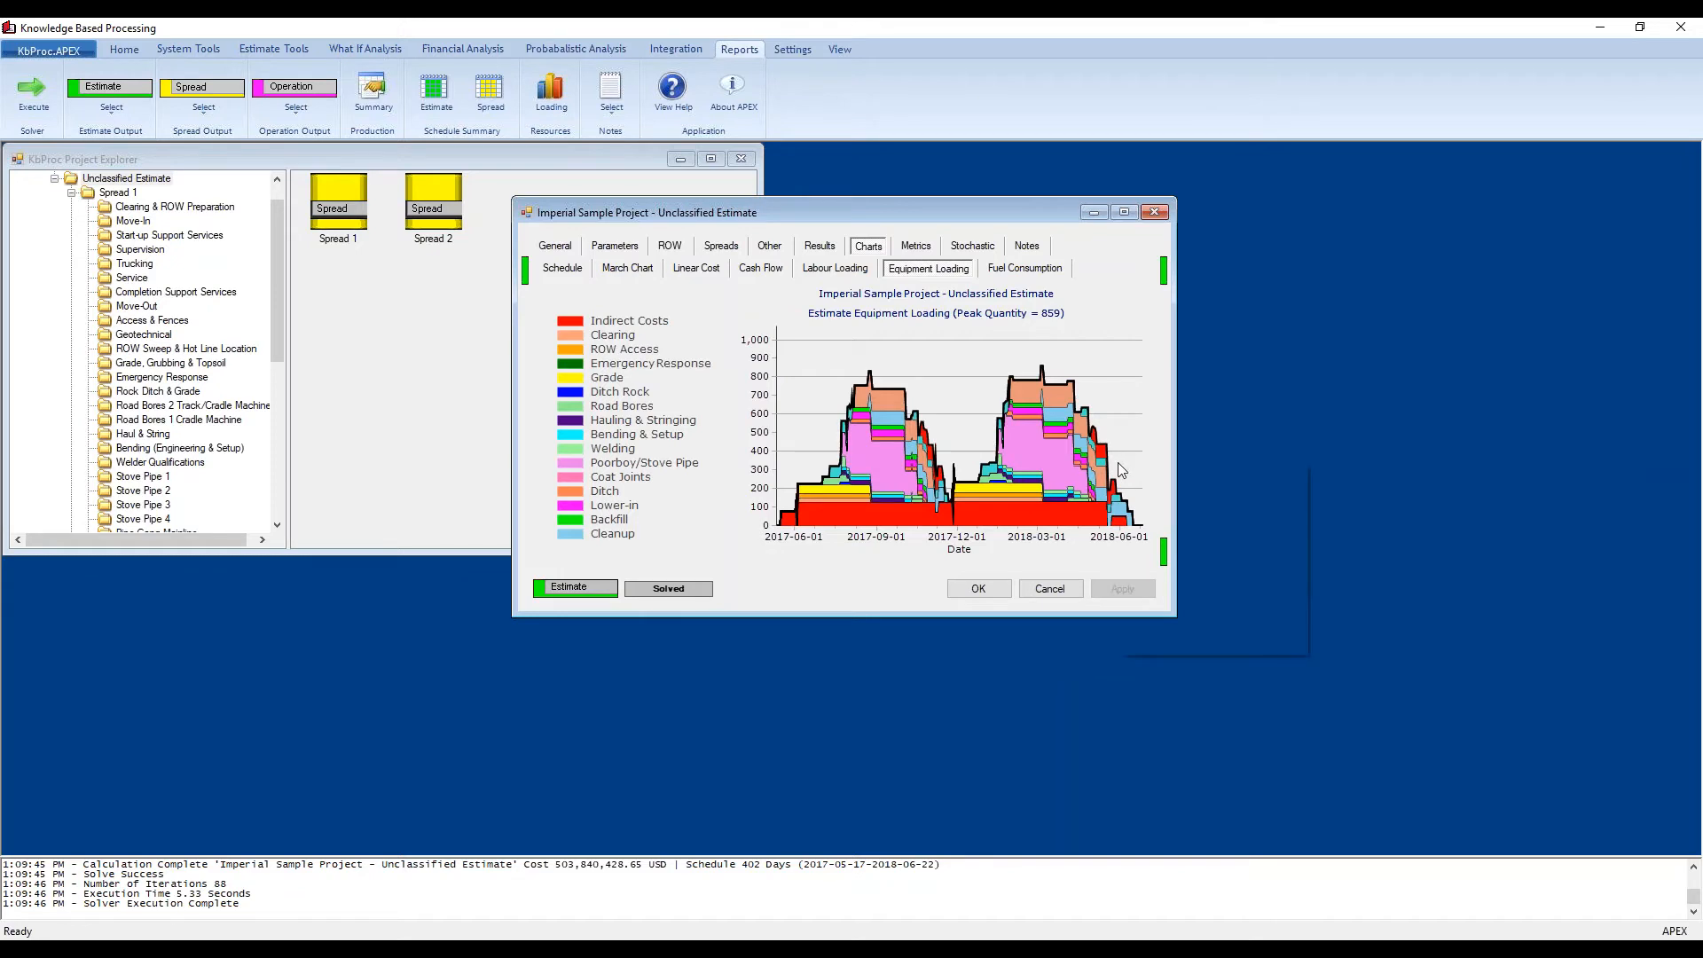
Step: Export the estimate's equipment resource loading data
right_click(1059, 459)
left_click(1087, 557)
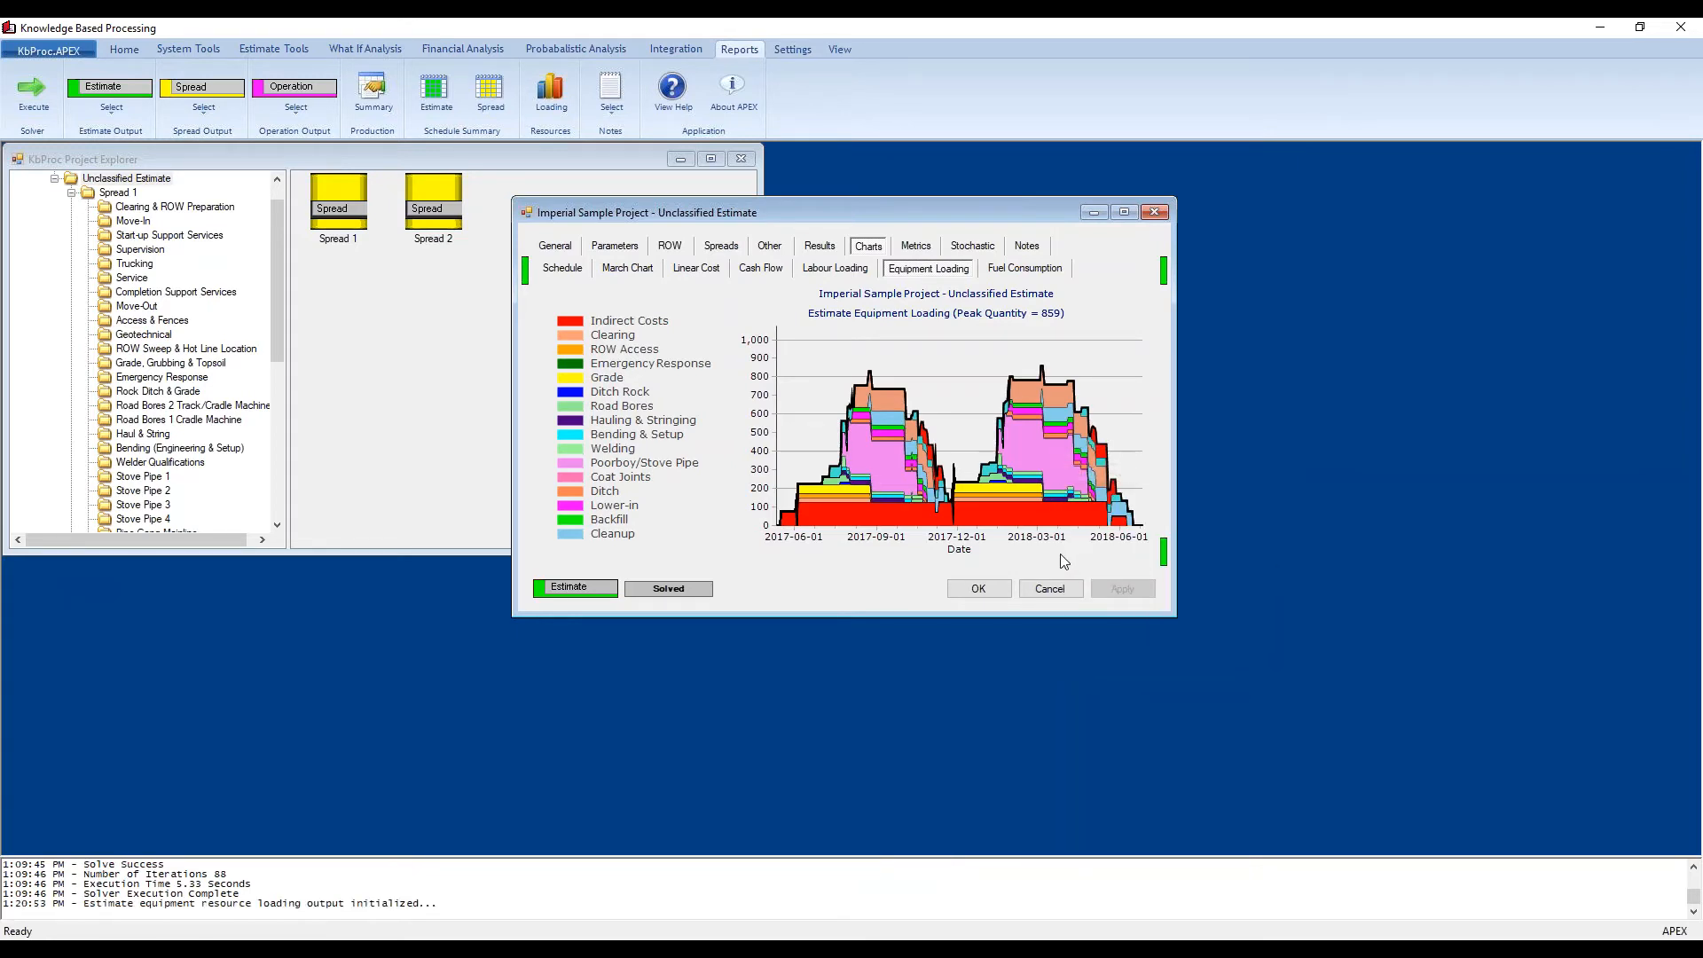
Step: Integrate the estimate's equipment resources
right_click(1061, 554)
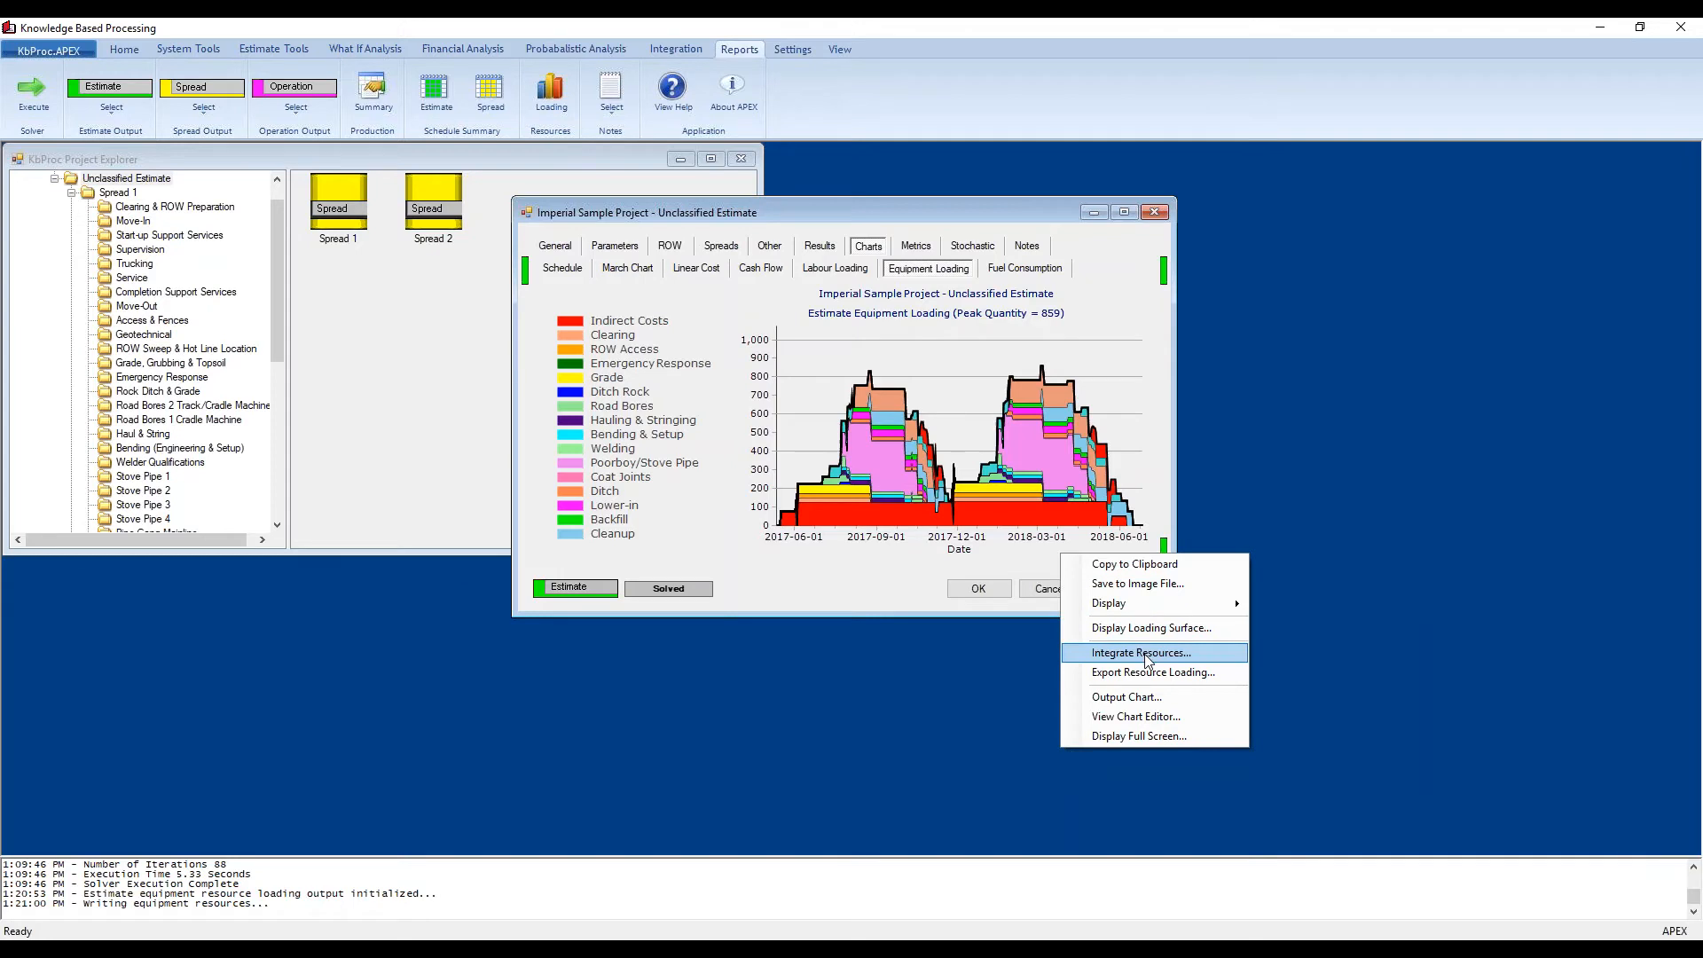
Step: Show the estimate's fuel consumption chart with the Period Gasoline display
left_click(1143, 682)
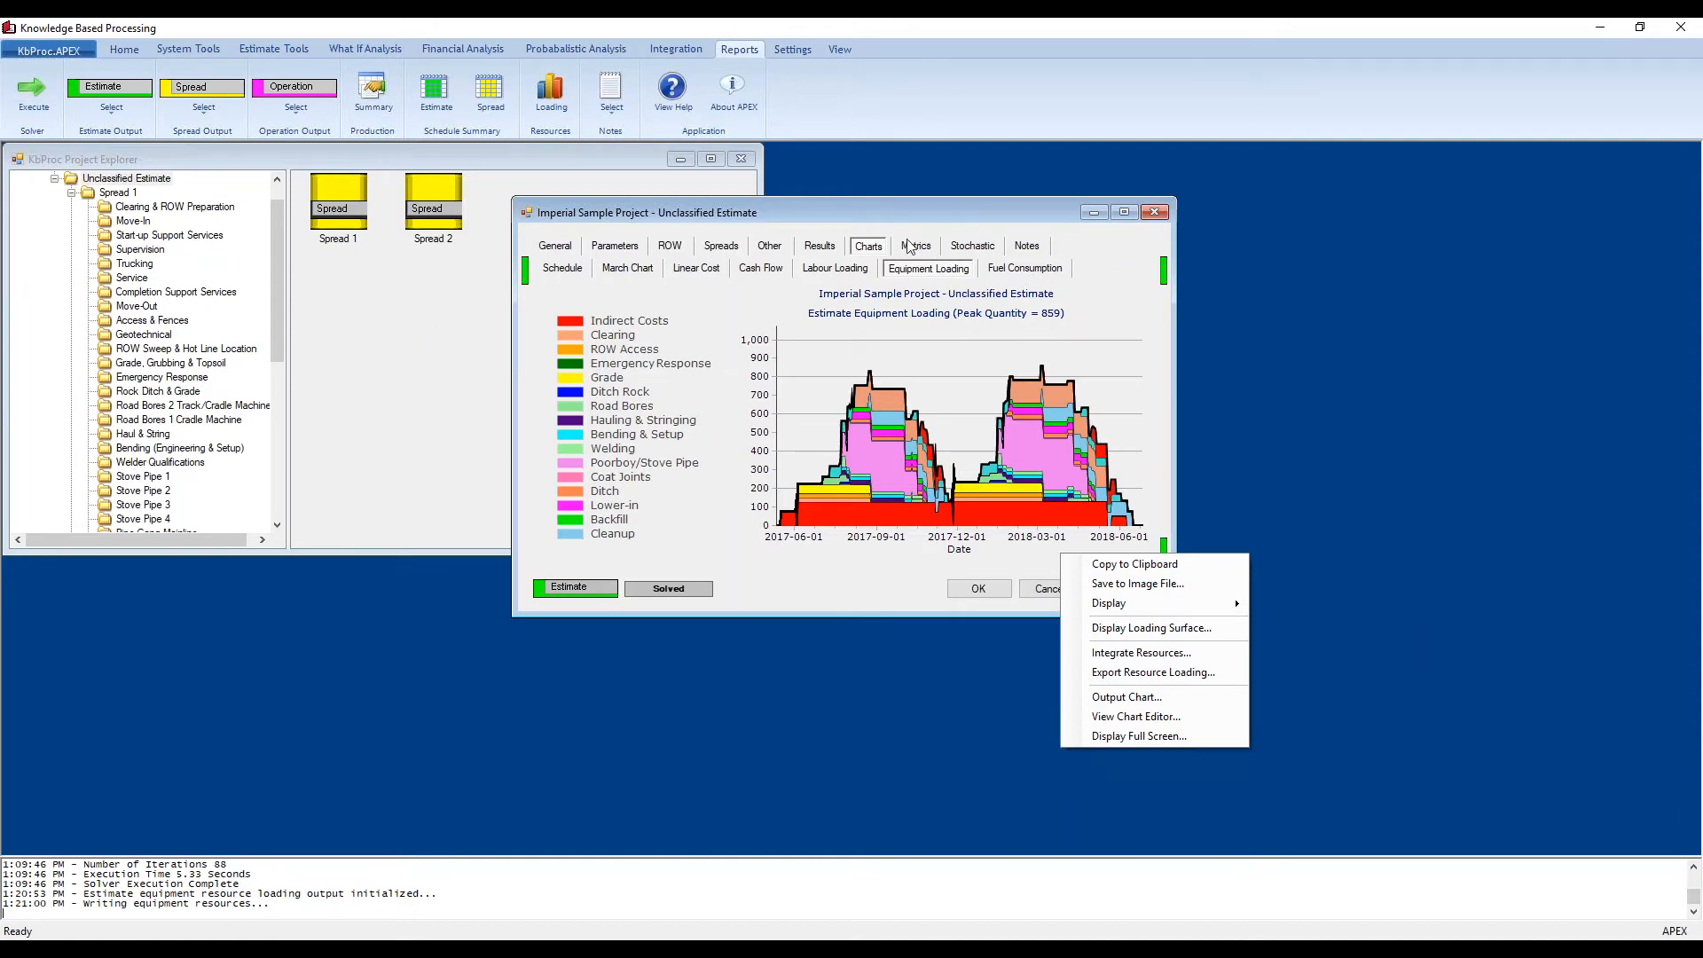
left_click(1025, 268)
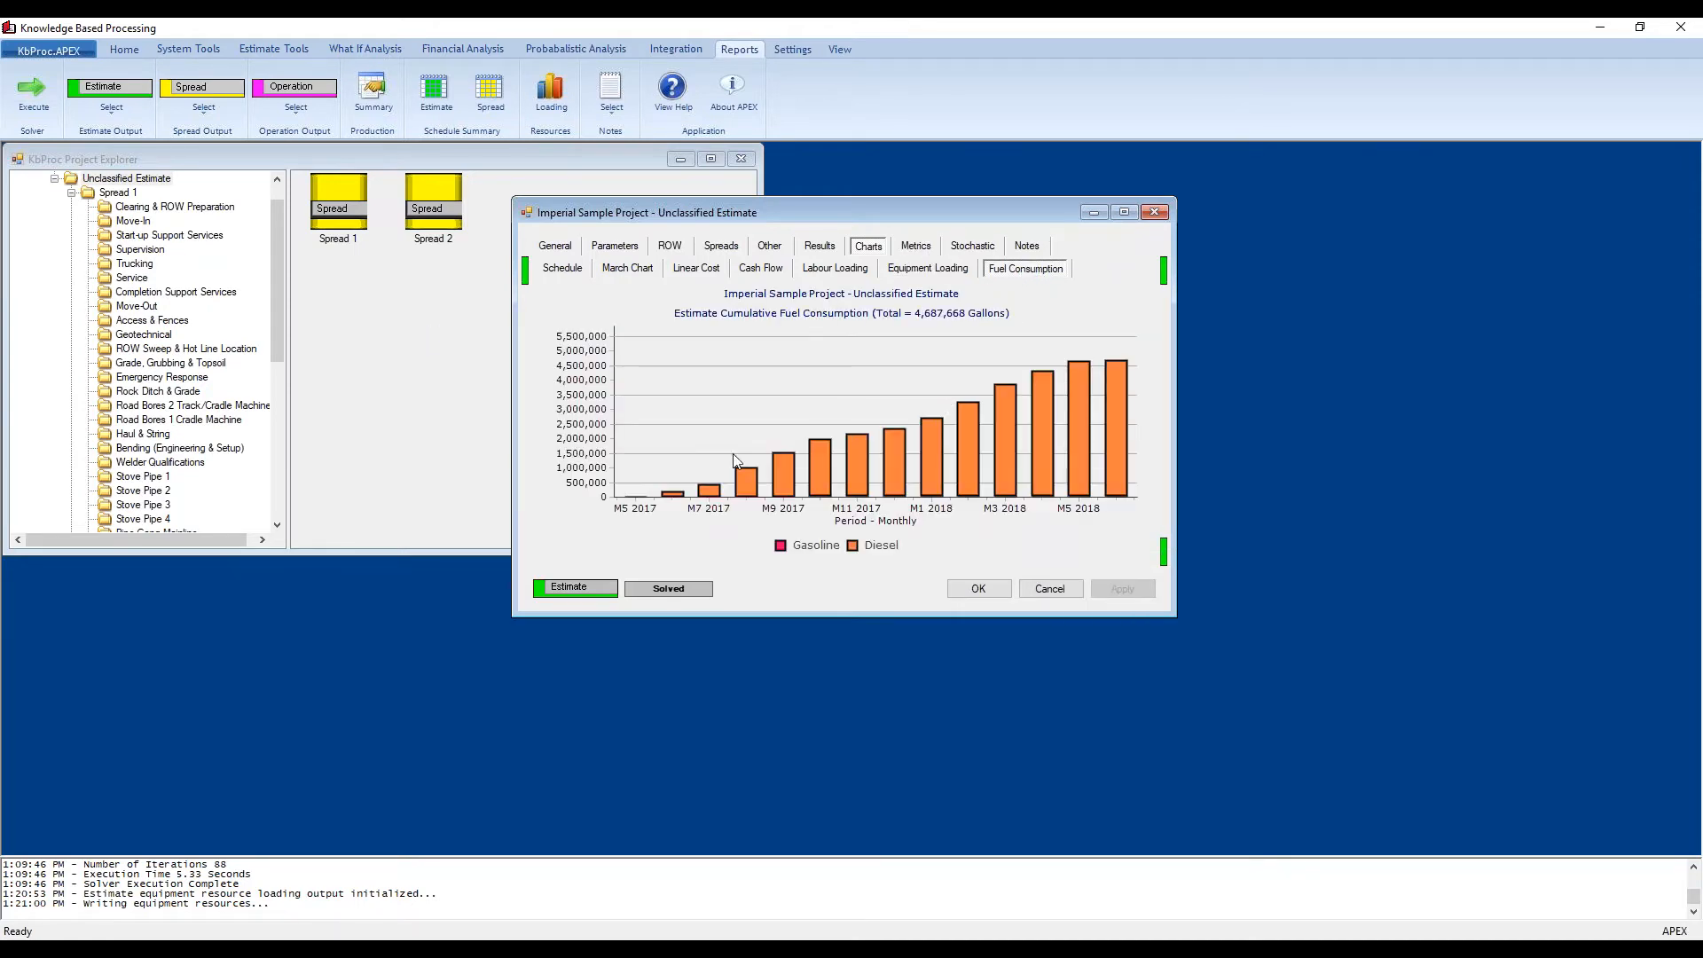
right_click(1043, 446)
mouse_move(1145, 500)
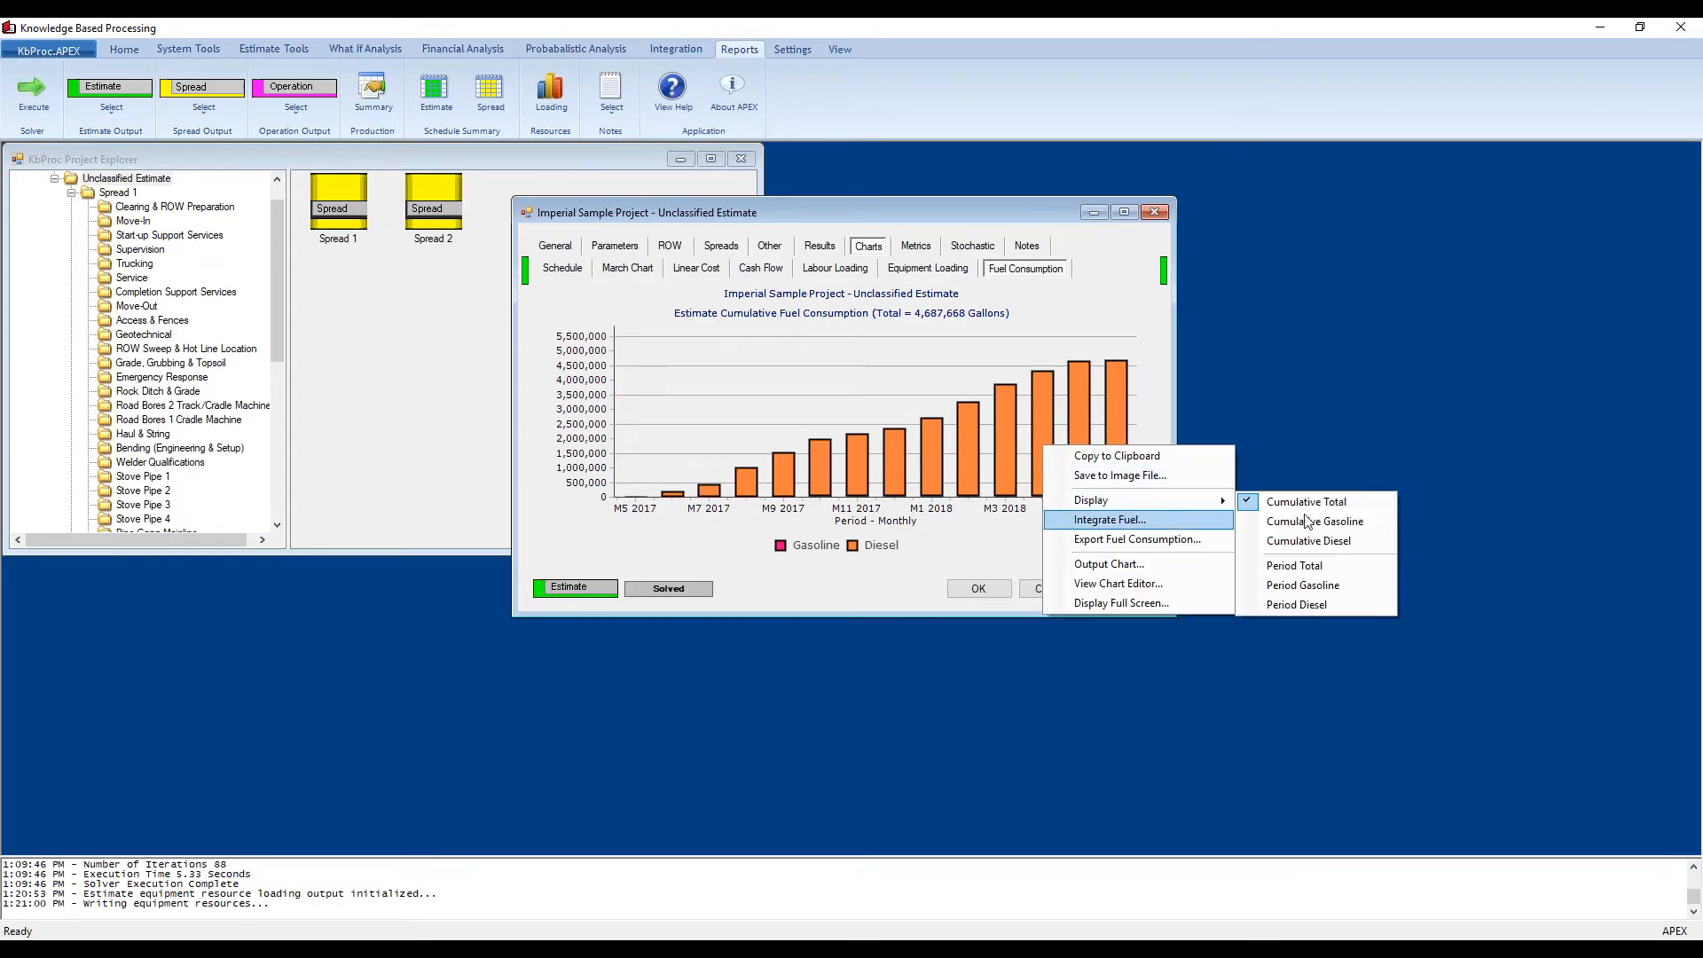
left_click(1321, 585)
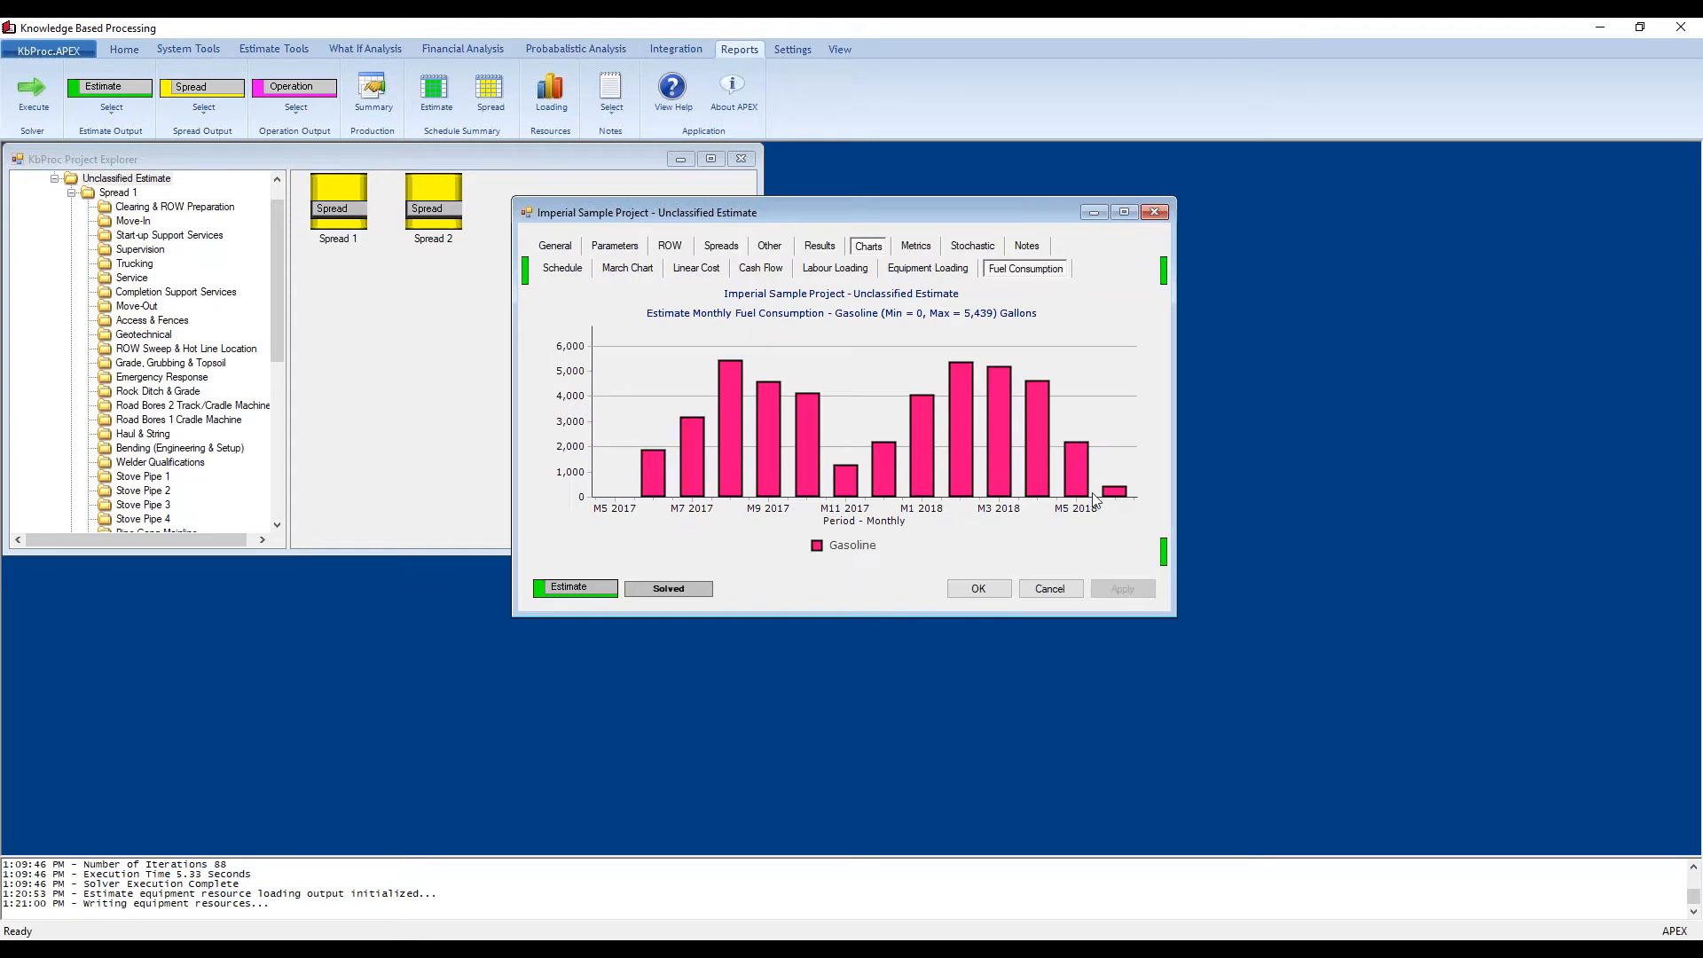
Step: View the fuel consumption chart as Period Diesel and return it to the Cumulative Total display
right_click(1070, 470)
mouse_move(1137, 520)
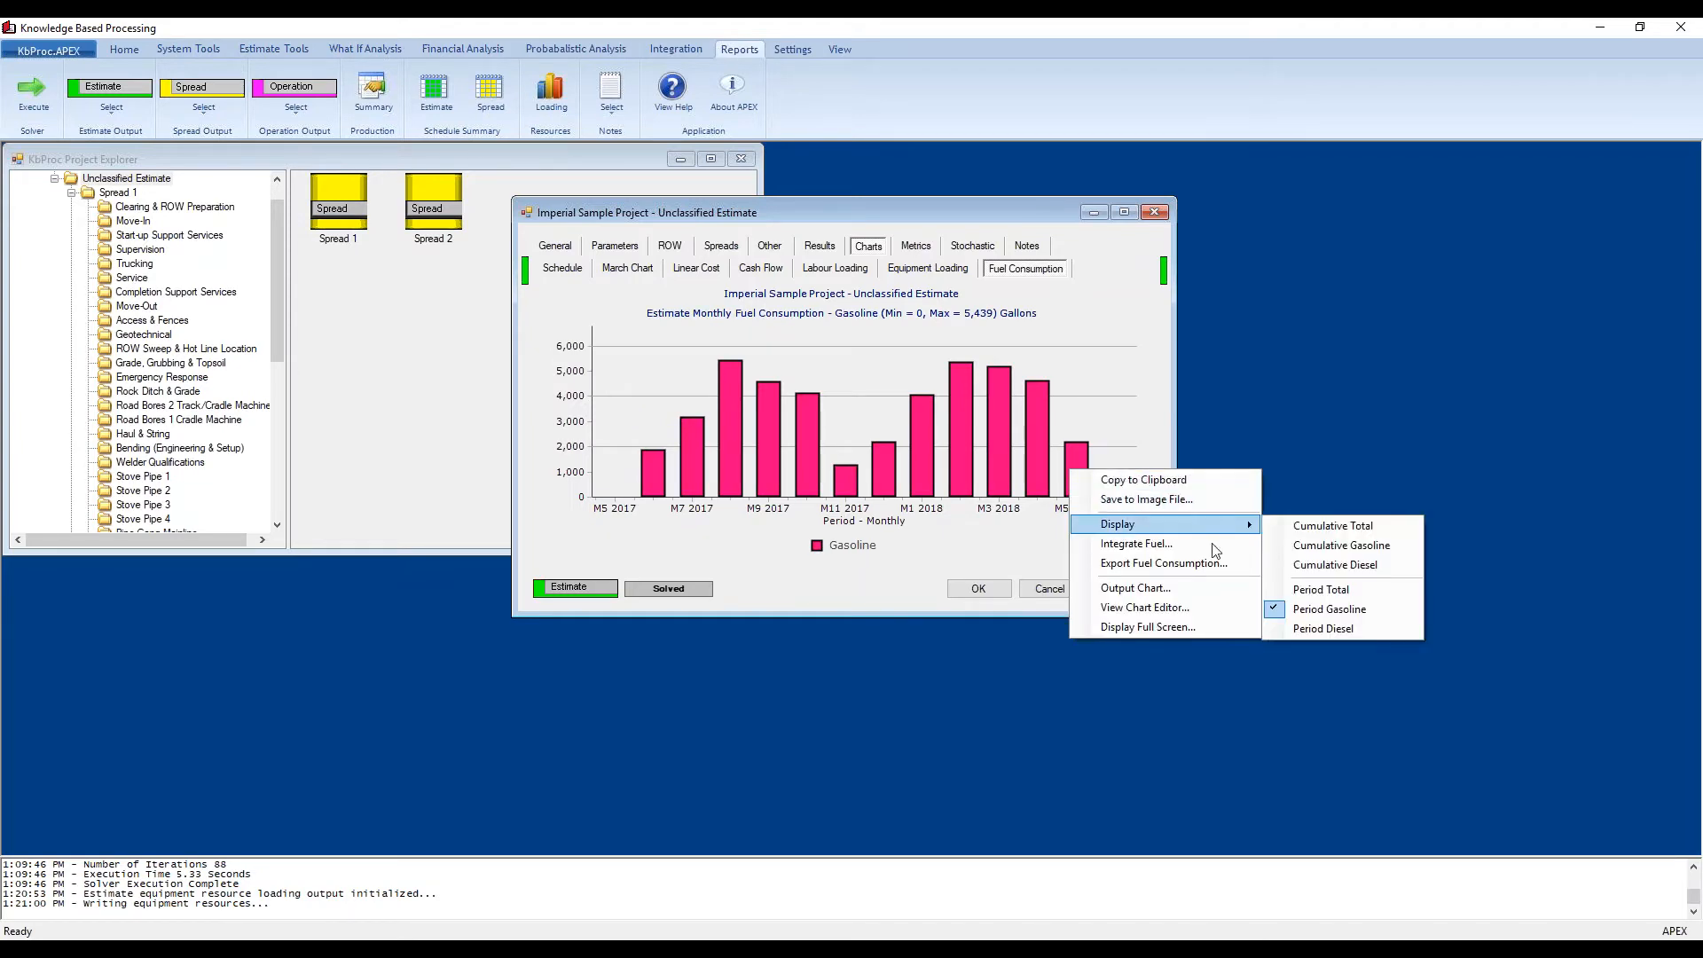
left_click(1340, 628)
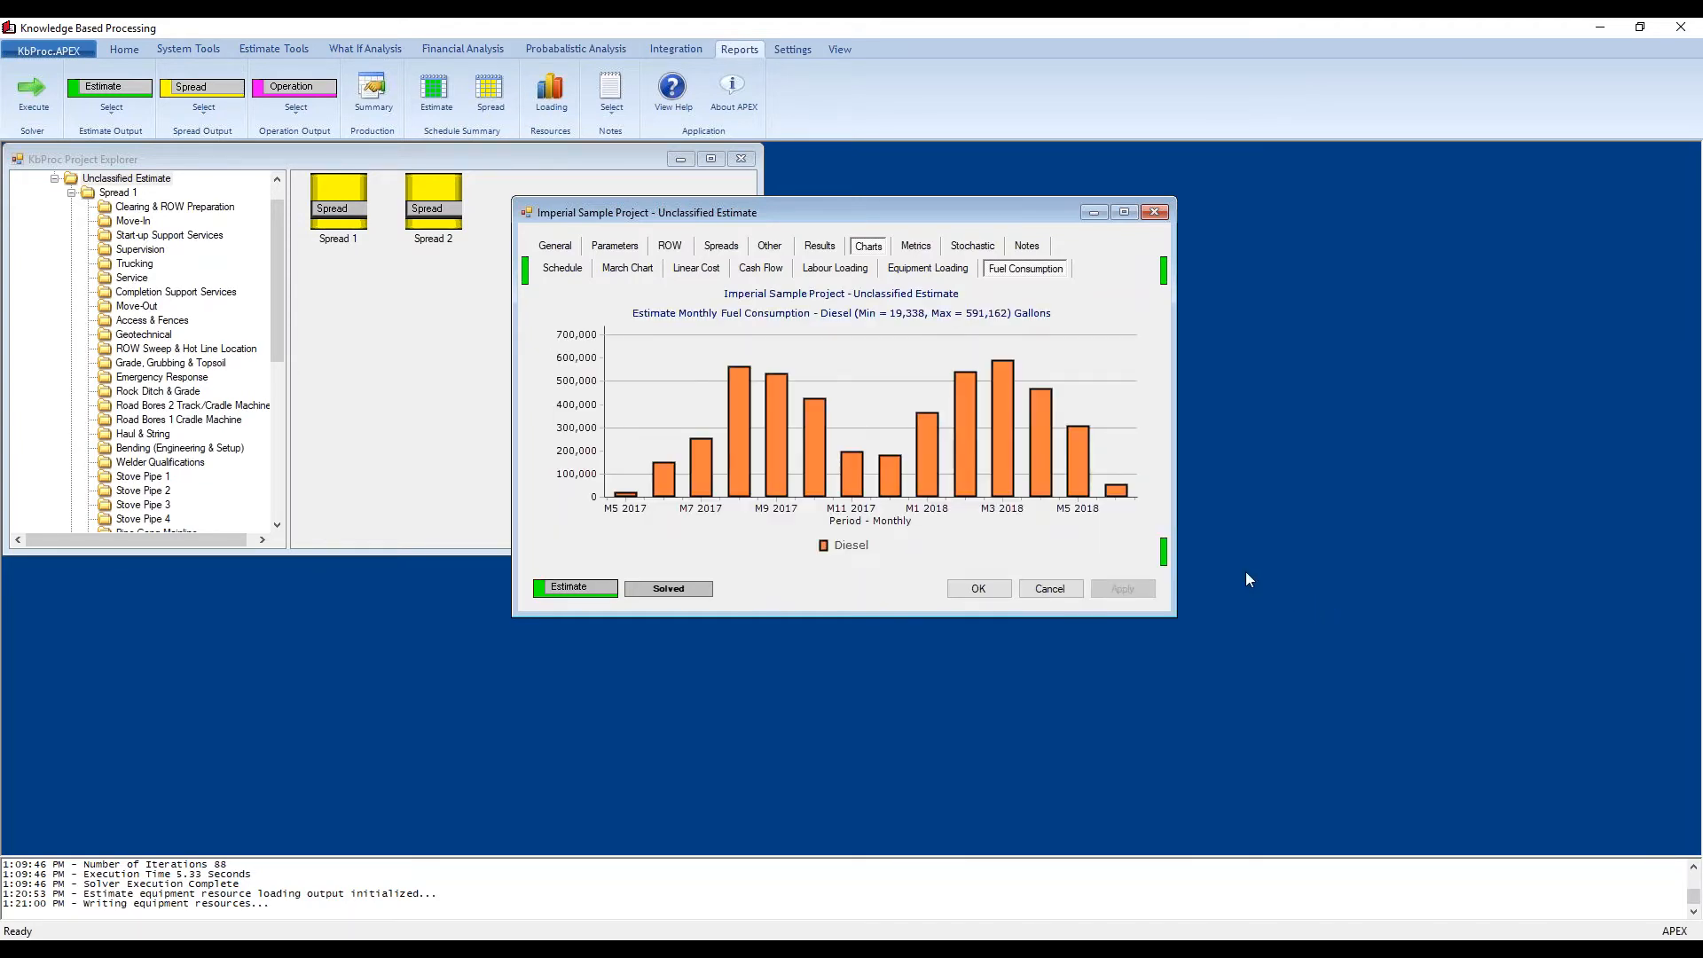
right_click(1098, 391)
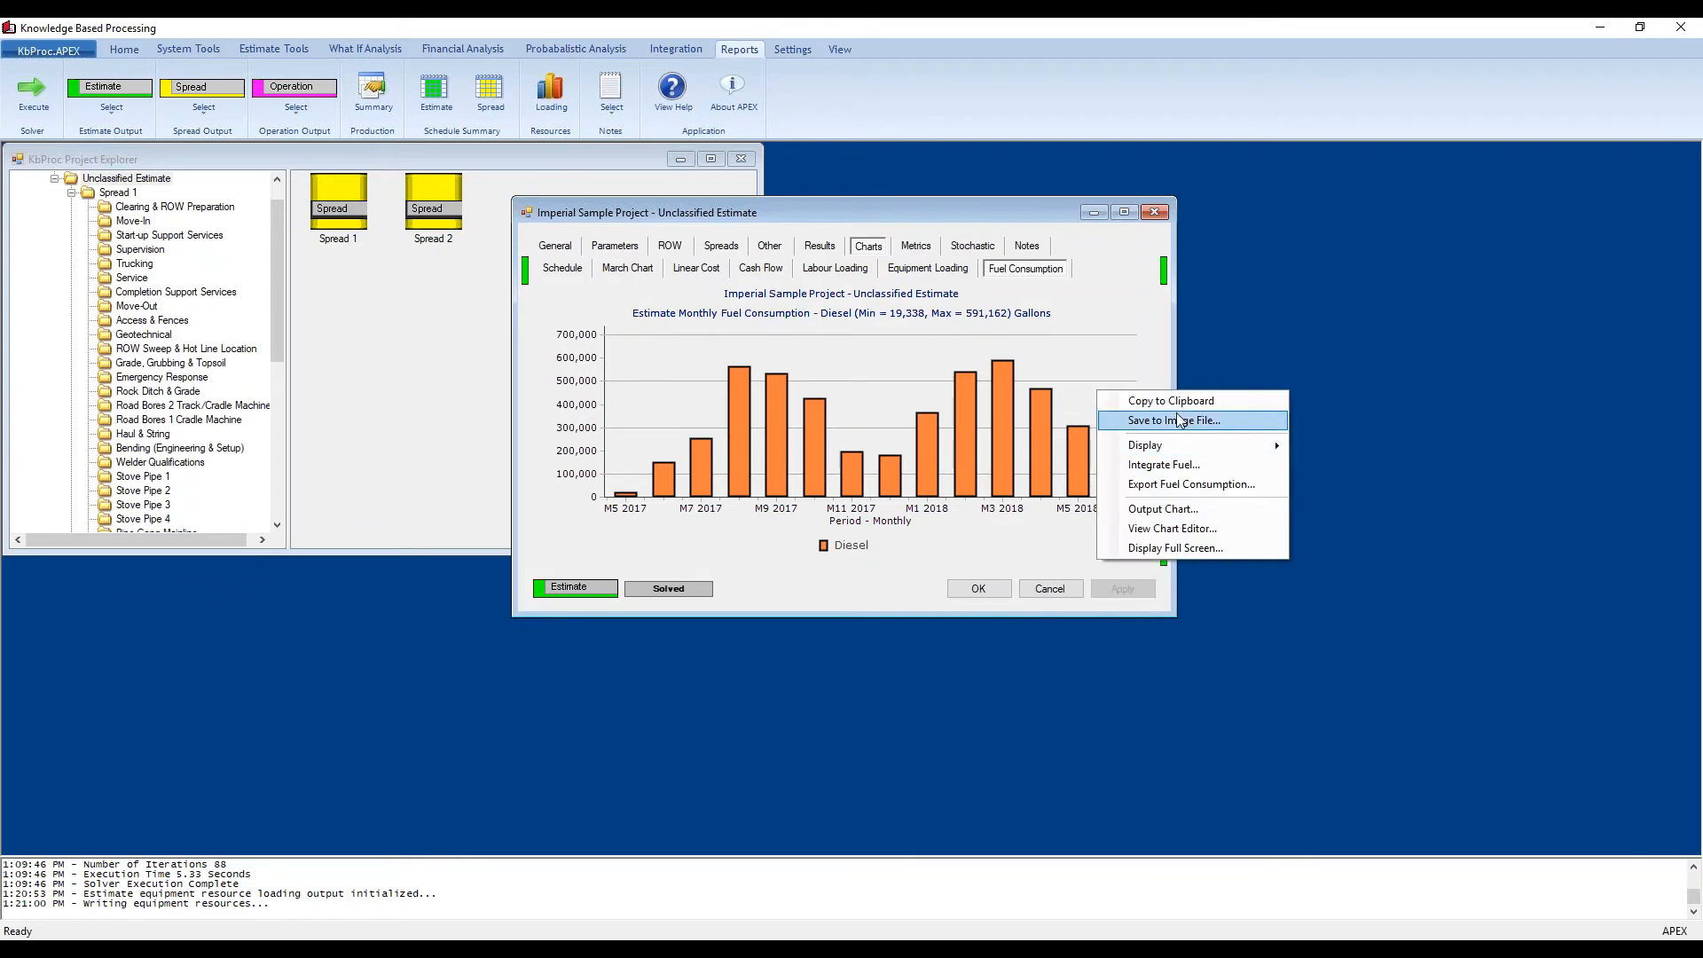
mouse_move(1187, 447)
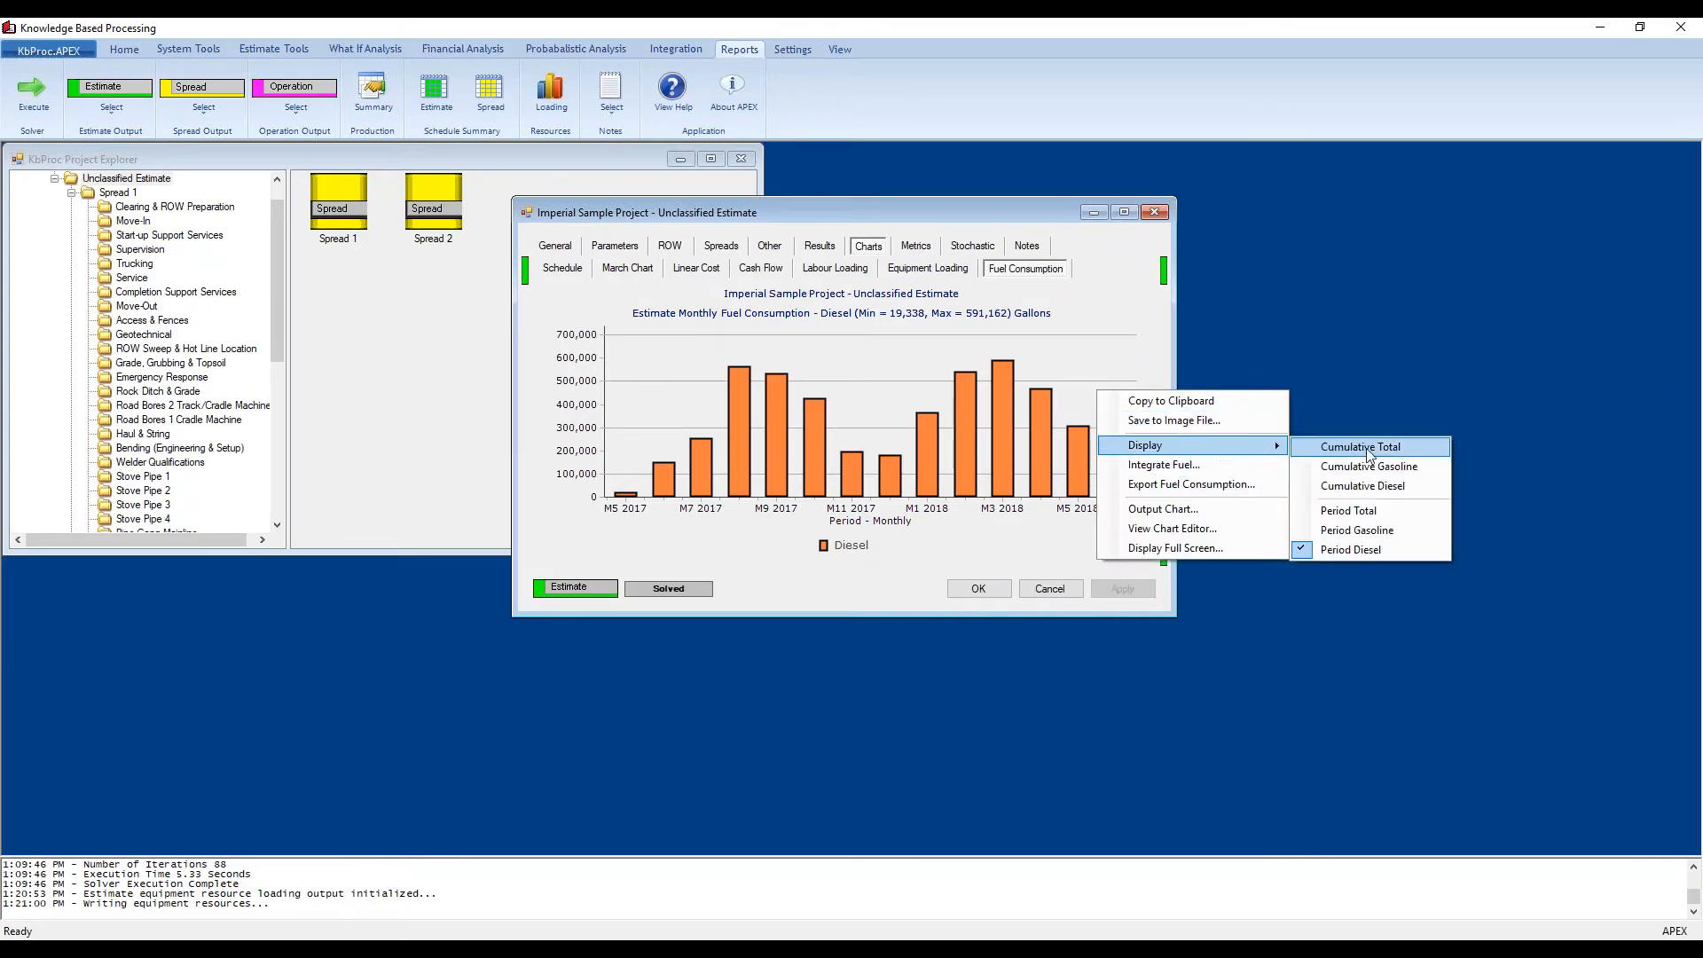
left_click(1366, 449)
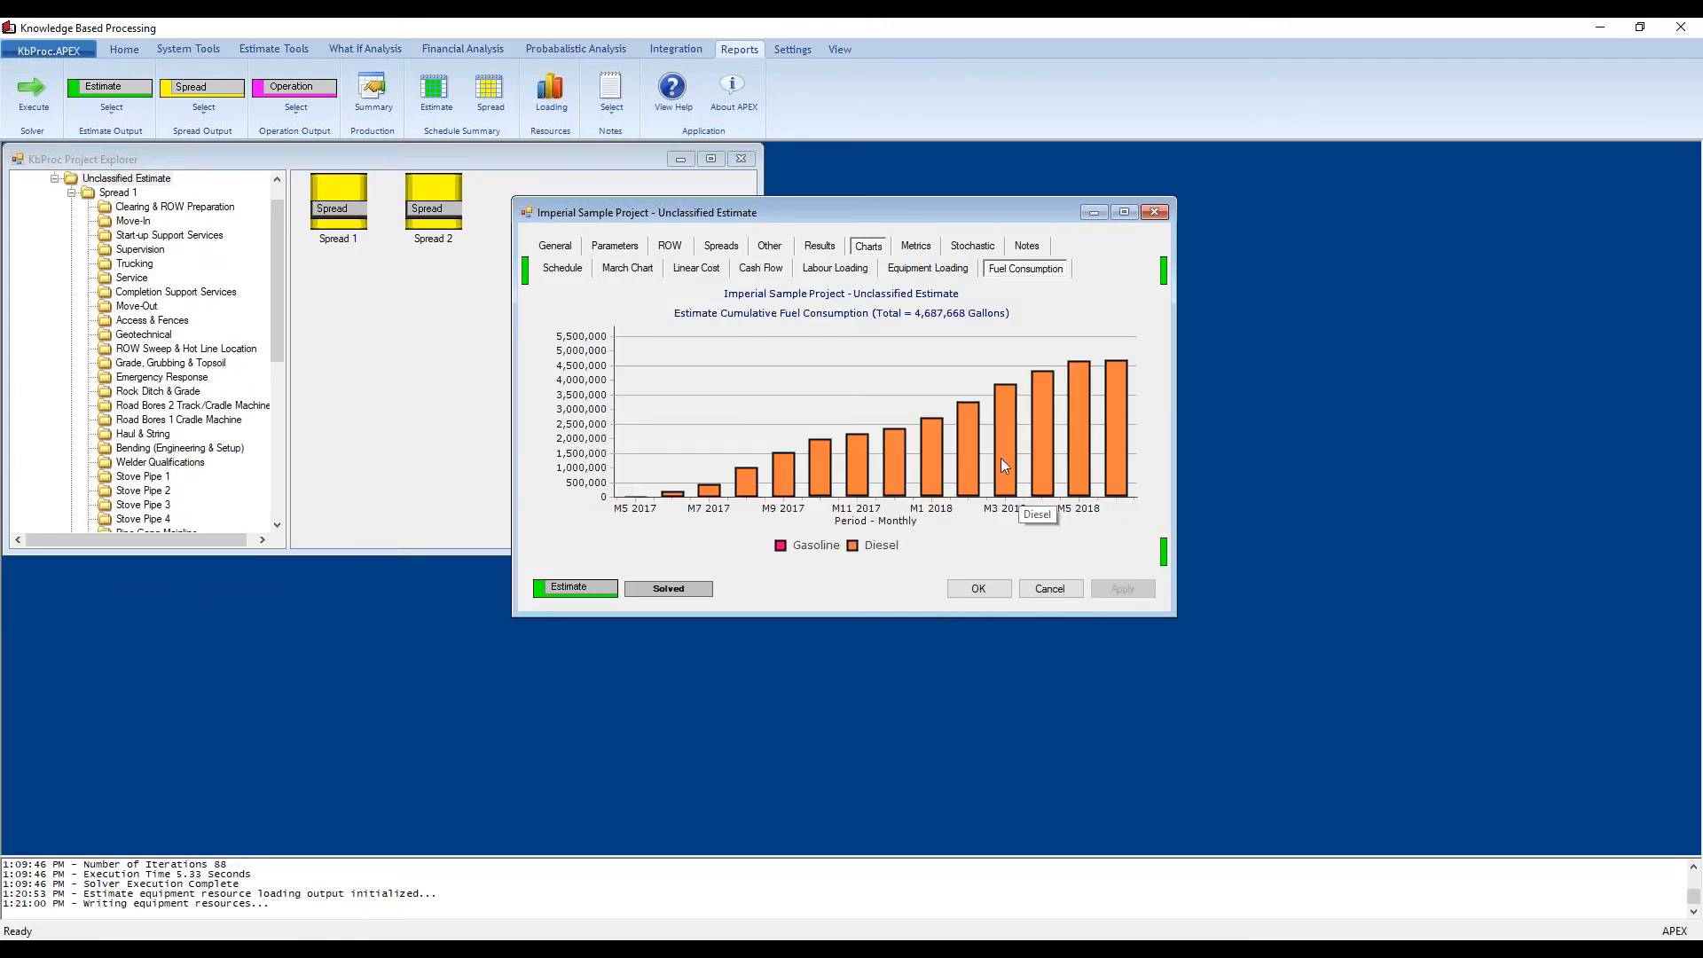
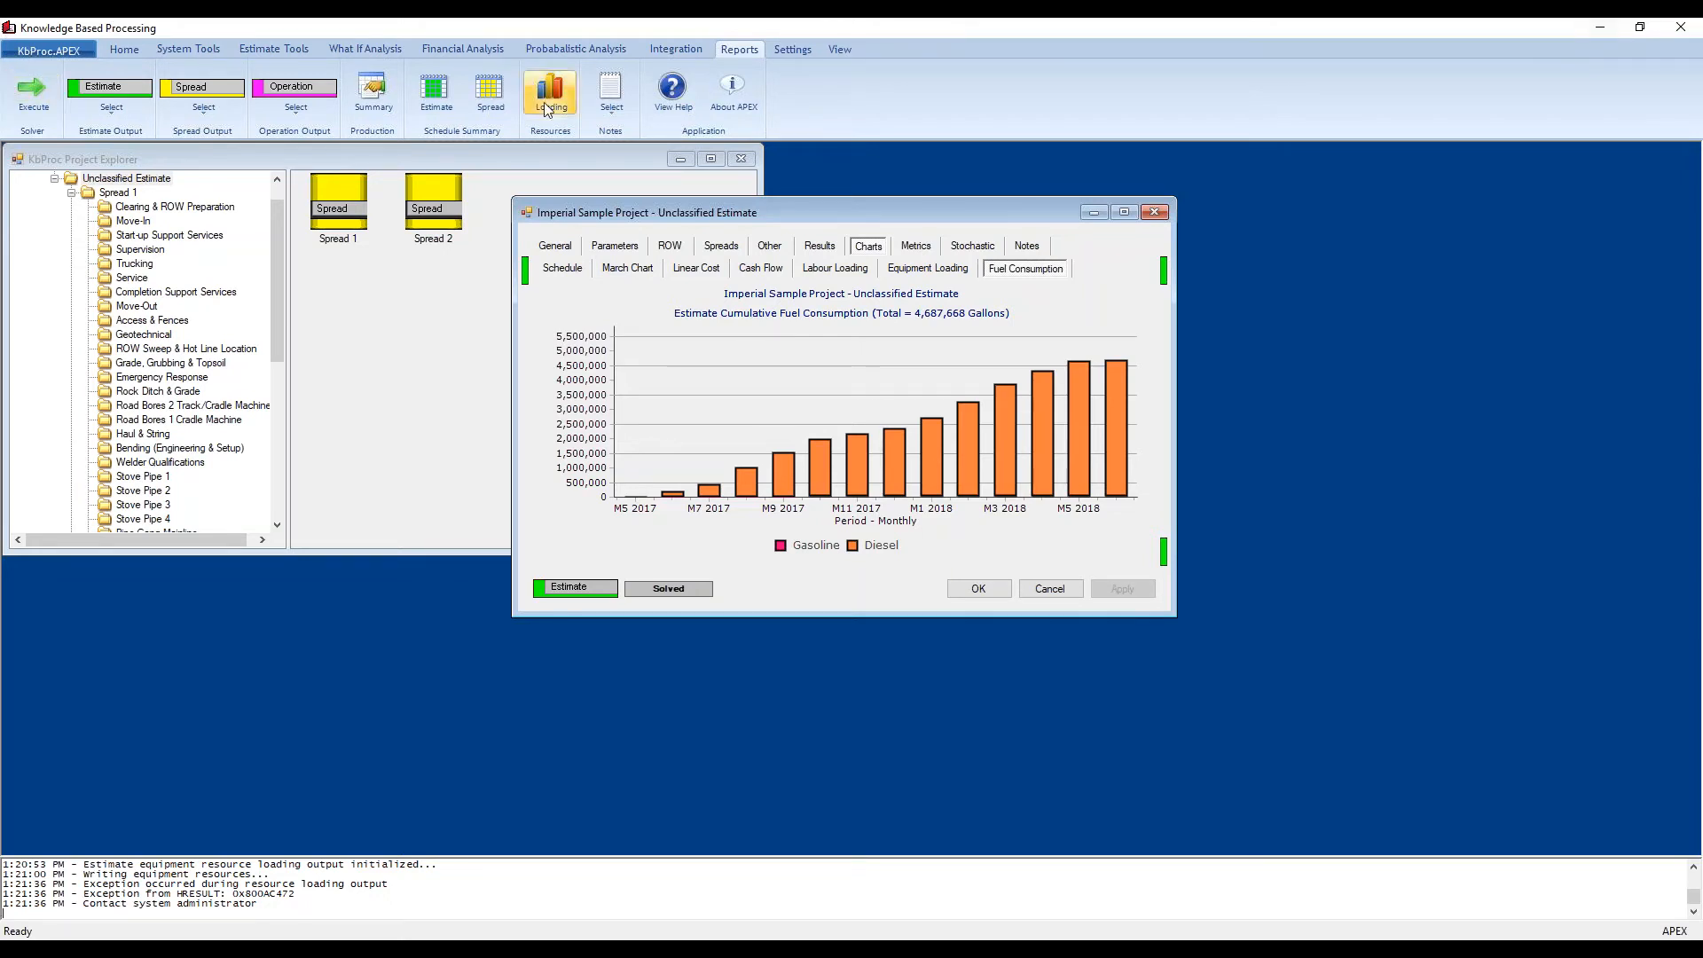
Step: Review the estimate's metrics, its stochastic settings from Monte Carlo execution through the scatter chart, and its notes
left_click(916, 244)
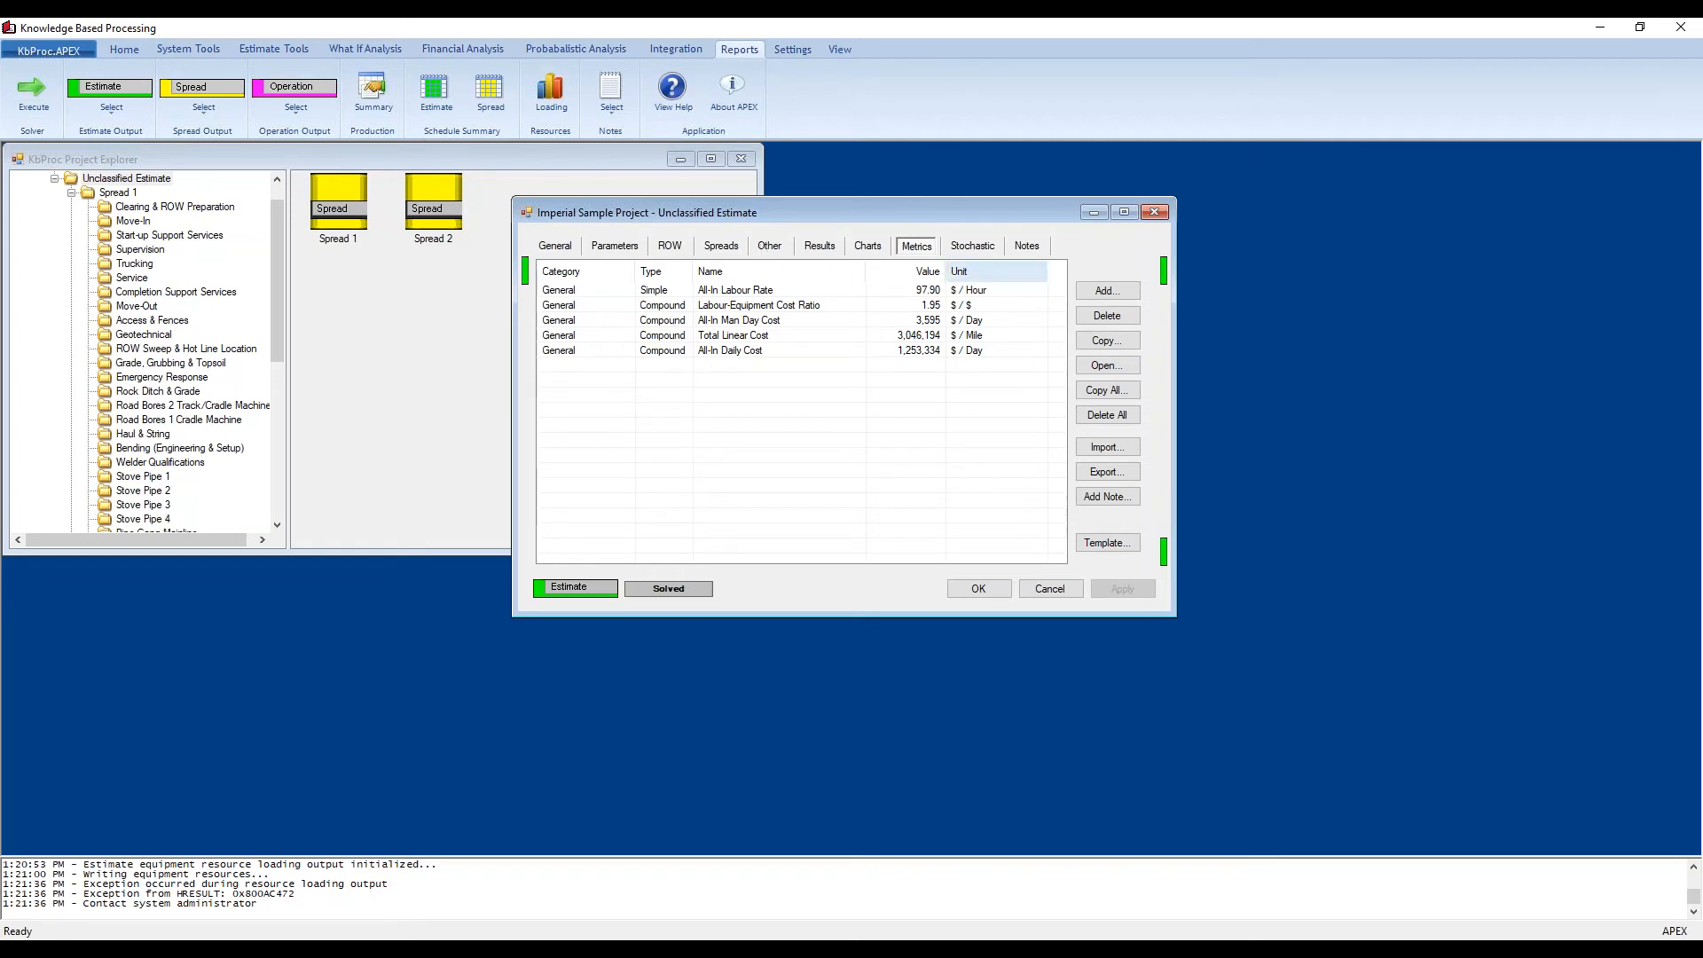
left_click(979, 248)
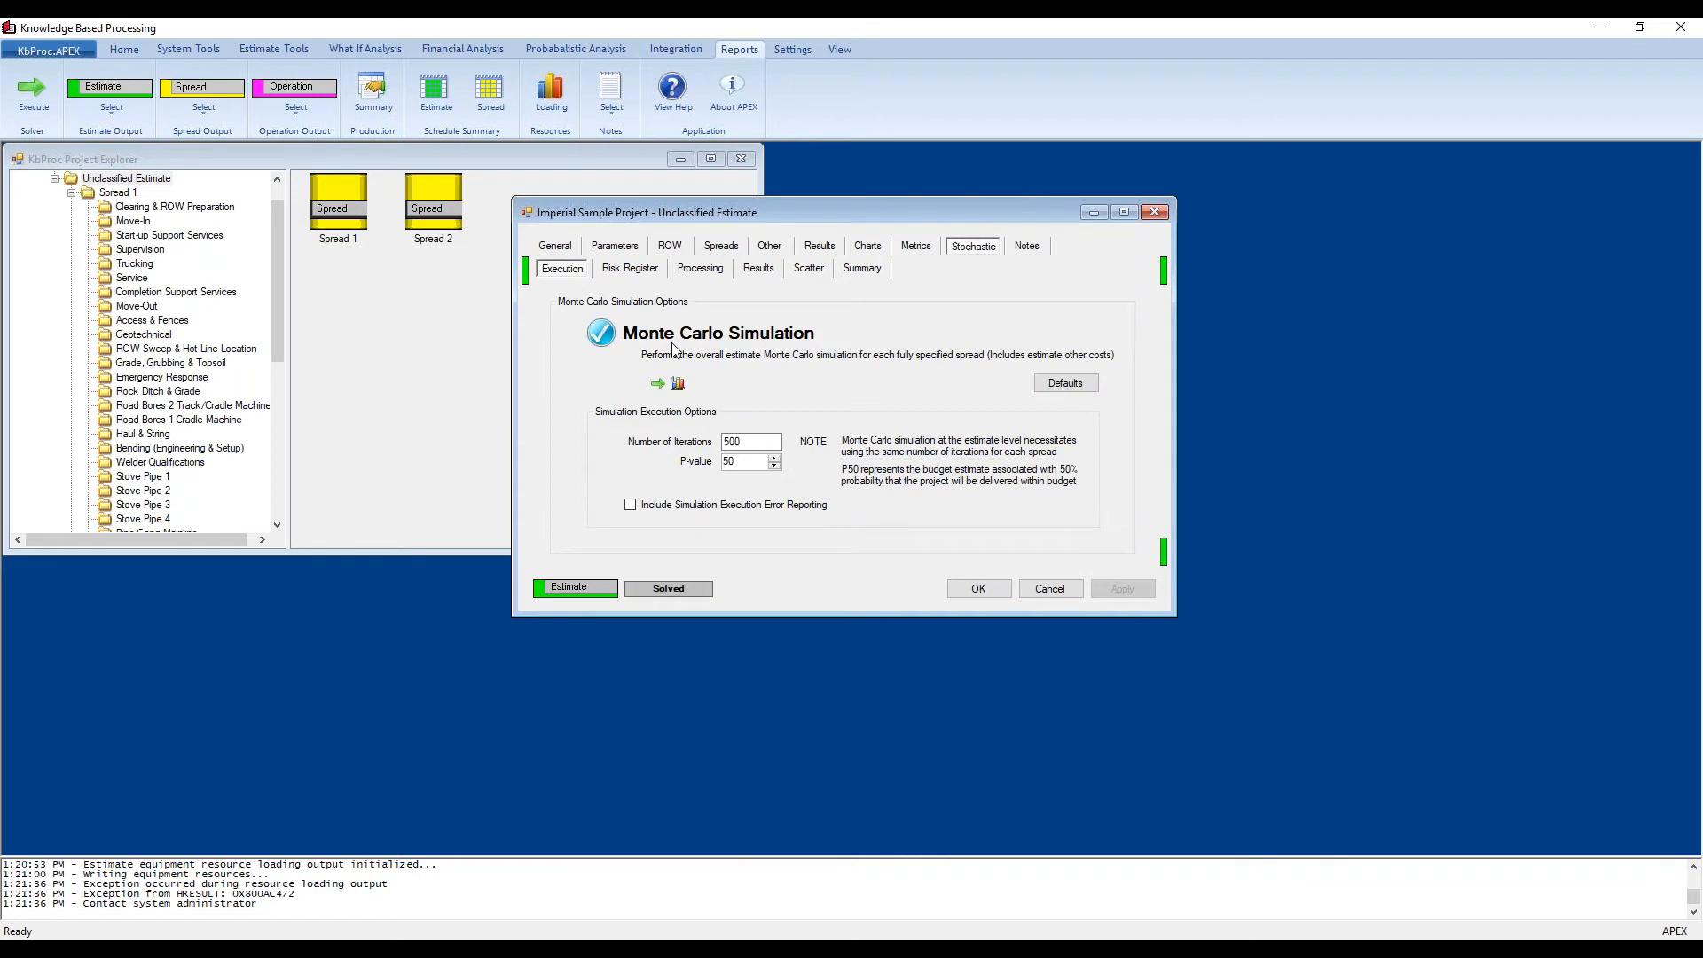
left_click(630, 268)
left_click(700, 268)
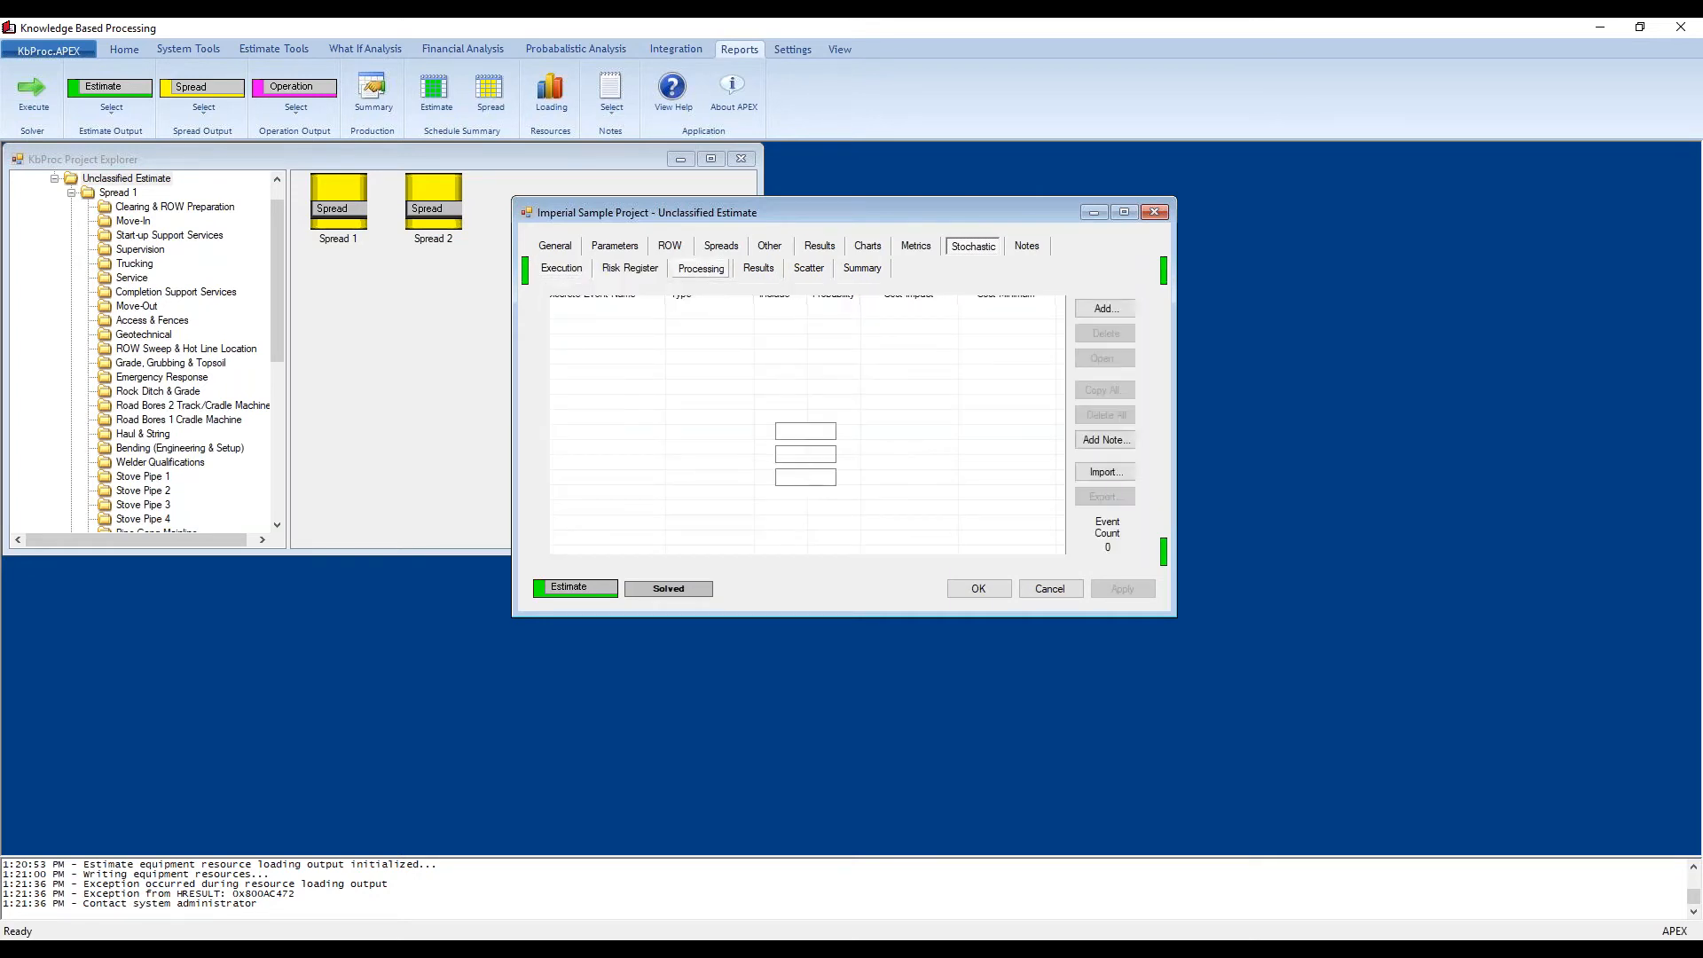
left_click(759, 268)
left_click(809, 268)
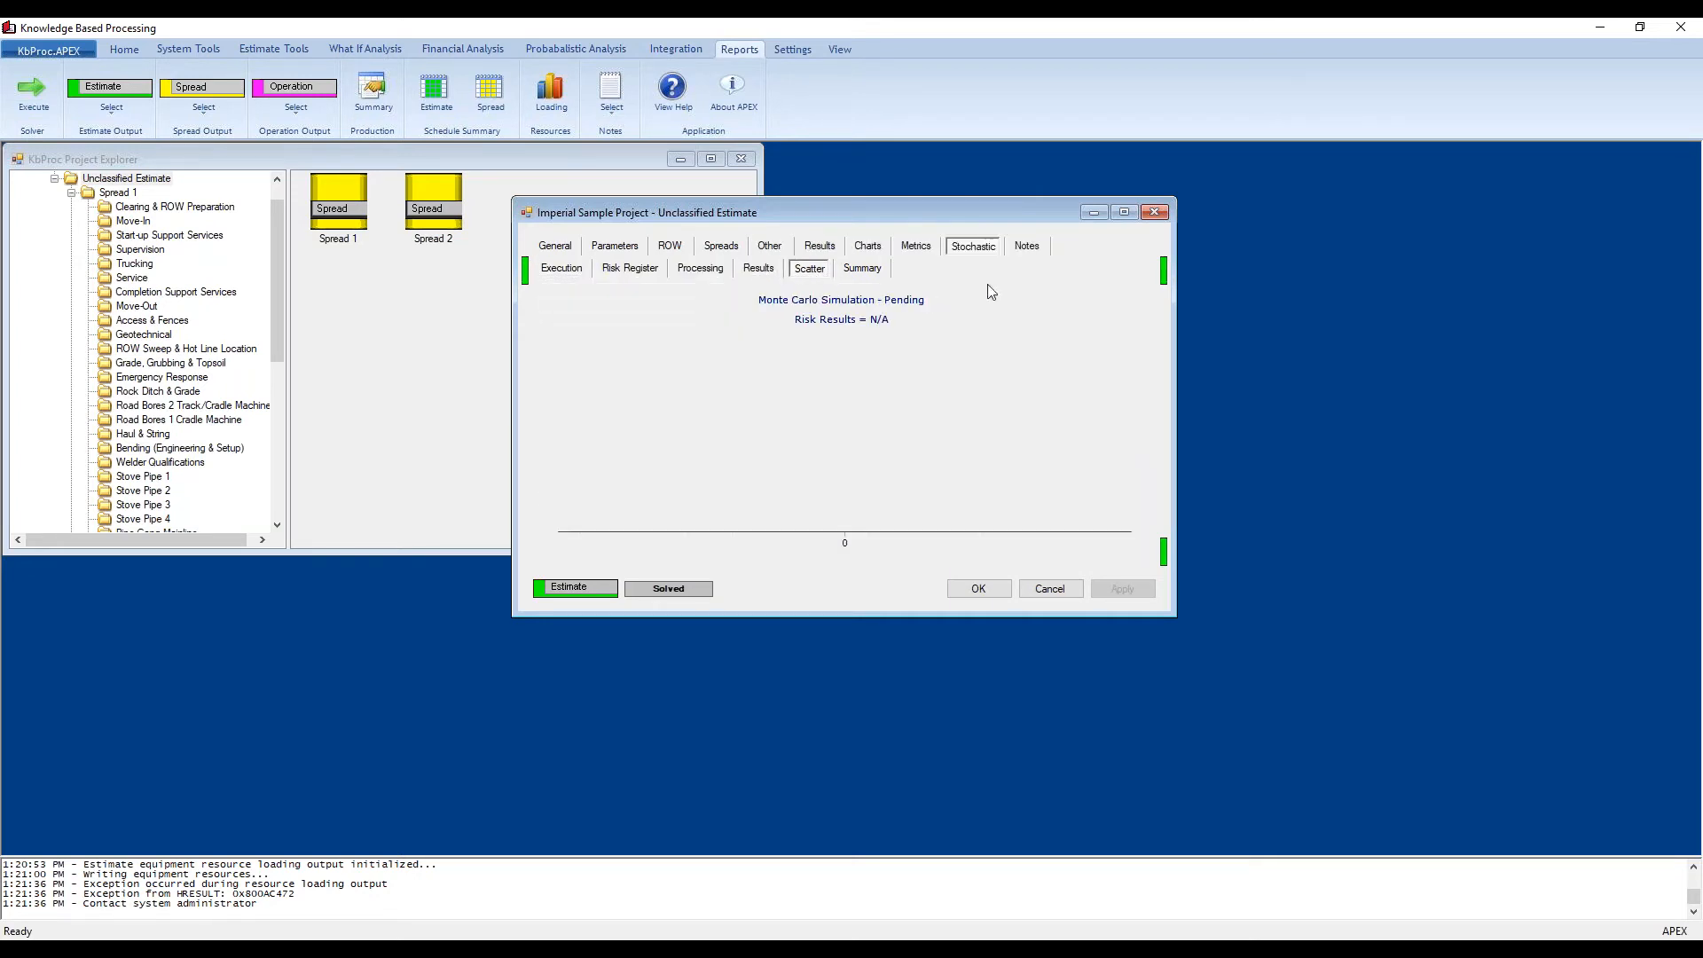
left_click(1026, 248)
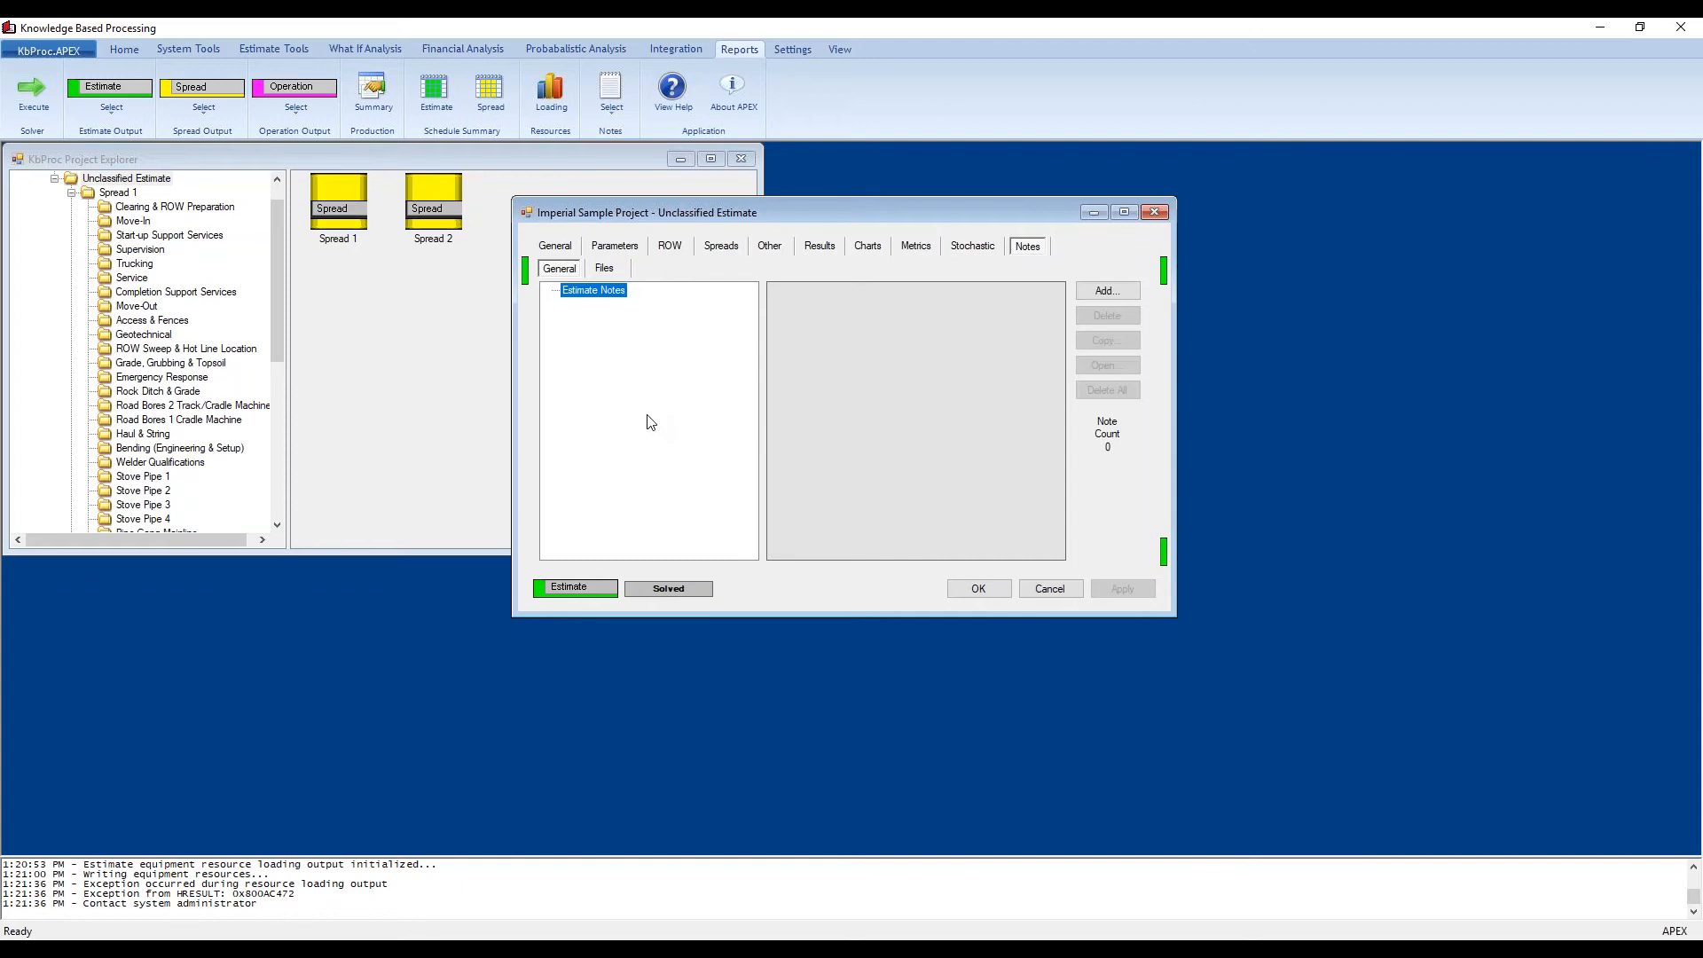
Step: Switch to Excel, bring up the S1 Operations workbook and minimize the WEBINAR - Operation.Buildup workbook
left_click(701, 949)
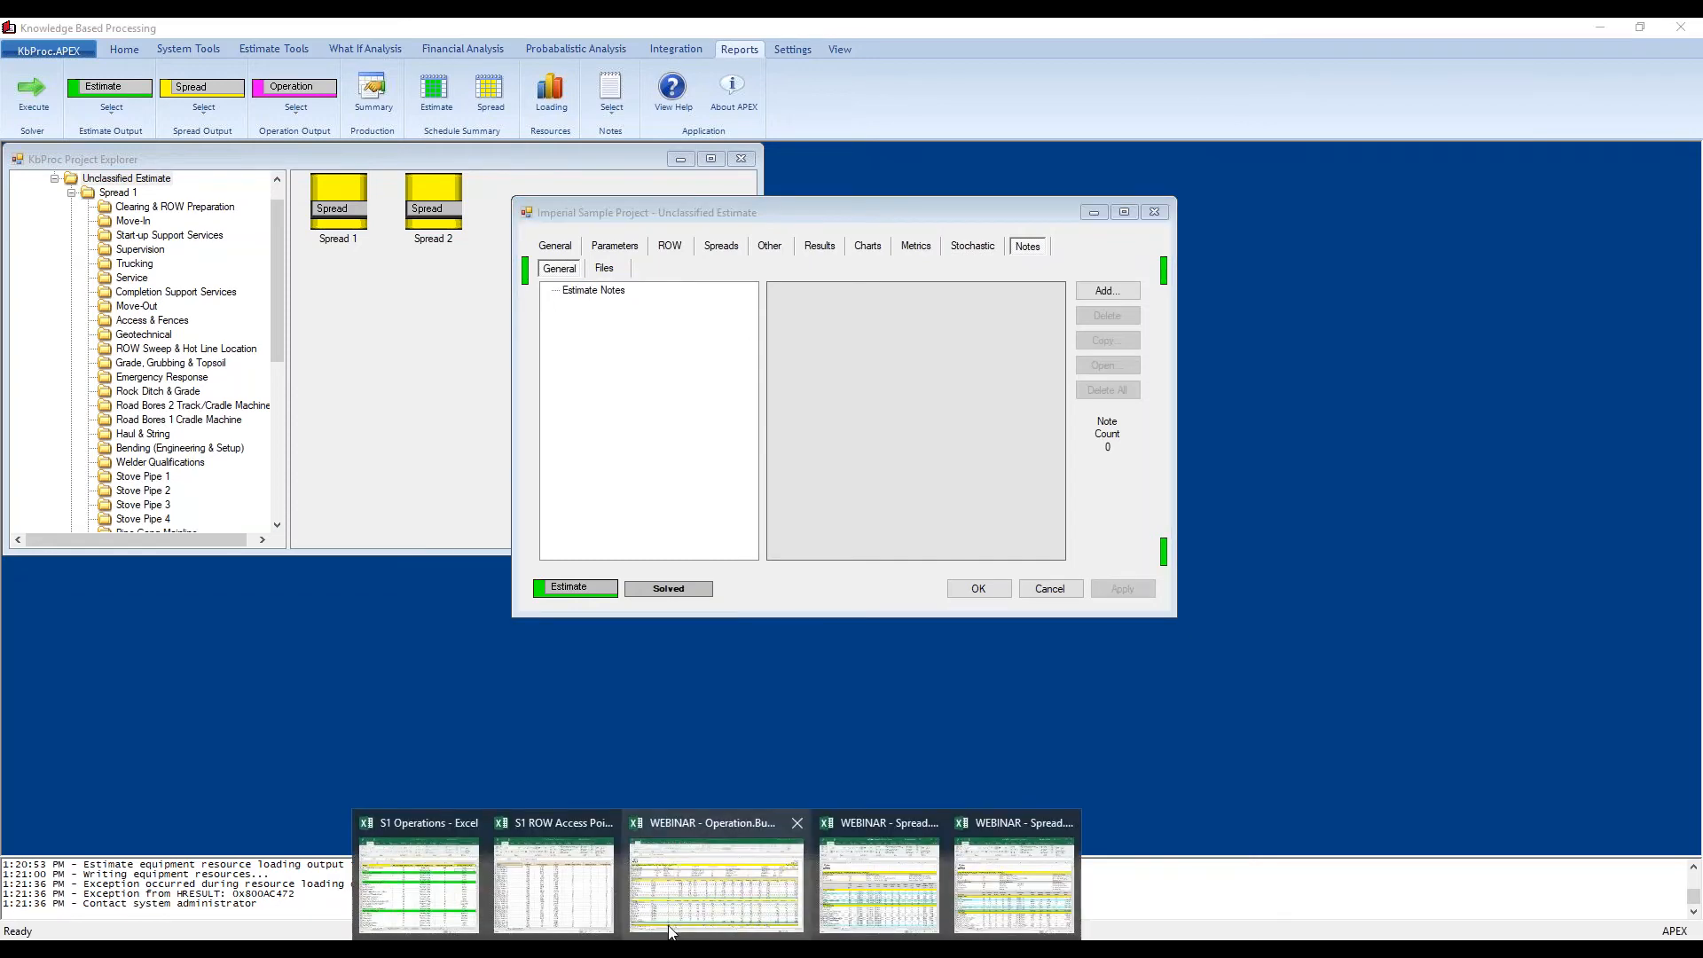
left_click(717, 887)
left_click(709, 949)
left_click(417, 887)
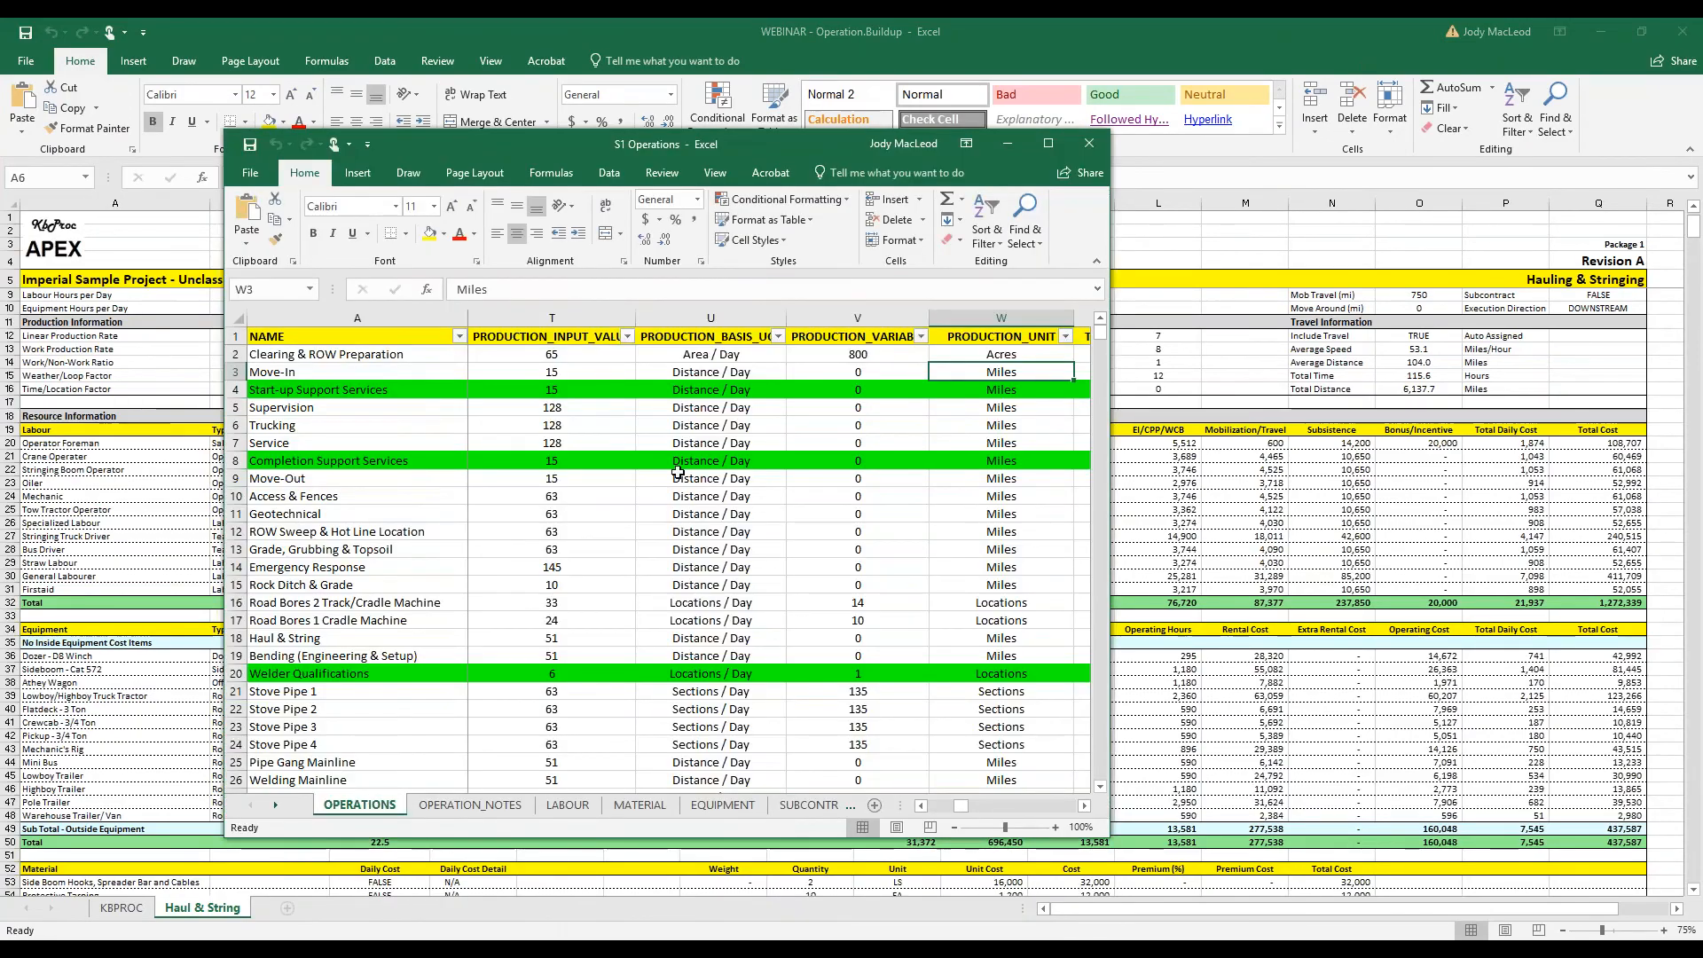
left_click(1613, 29)
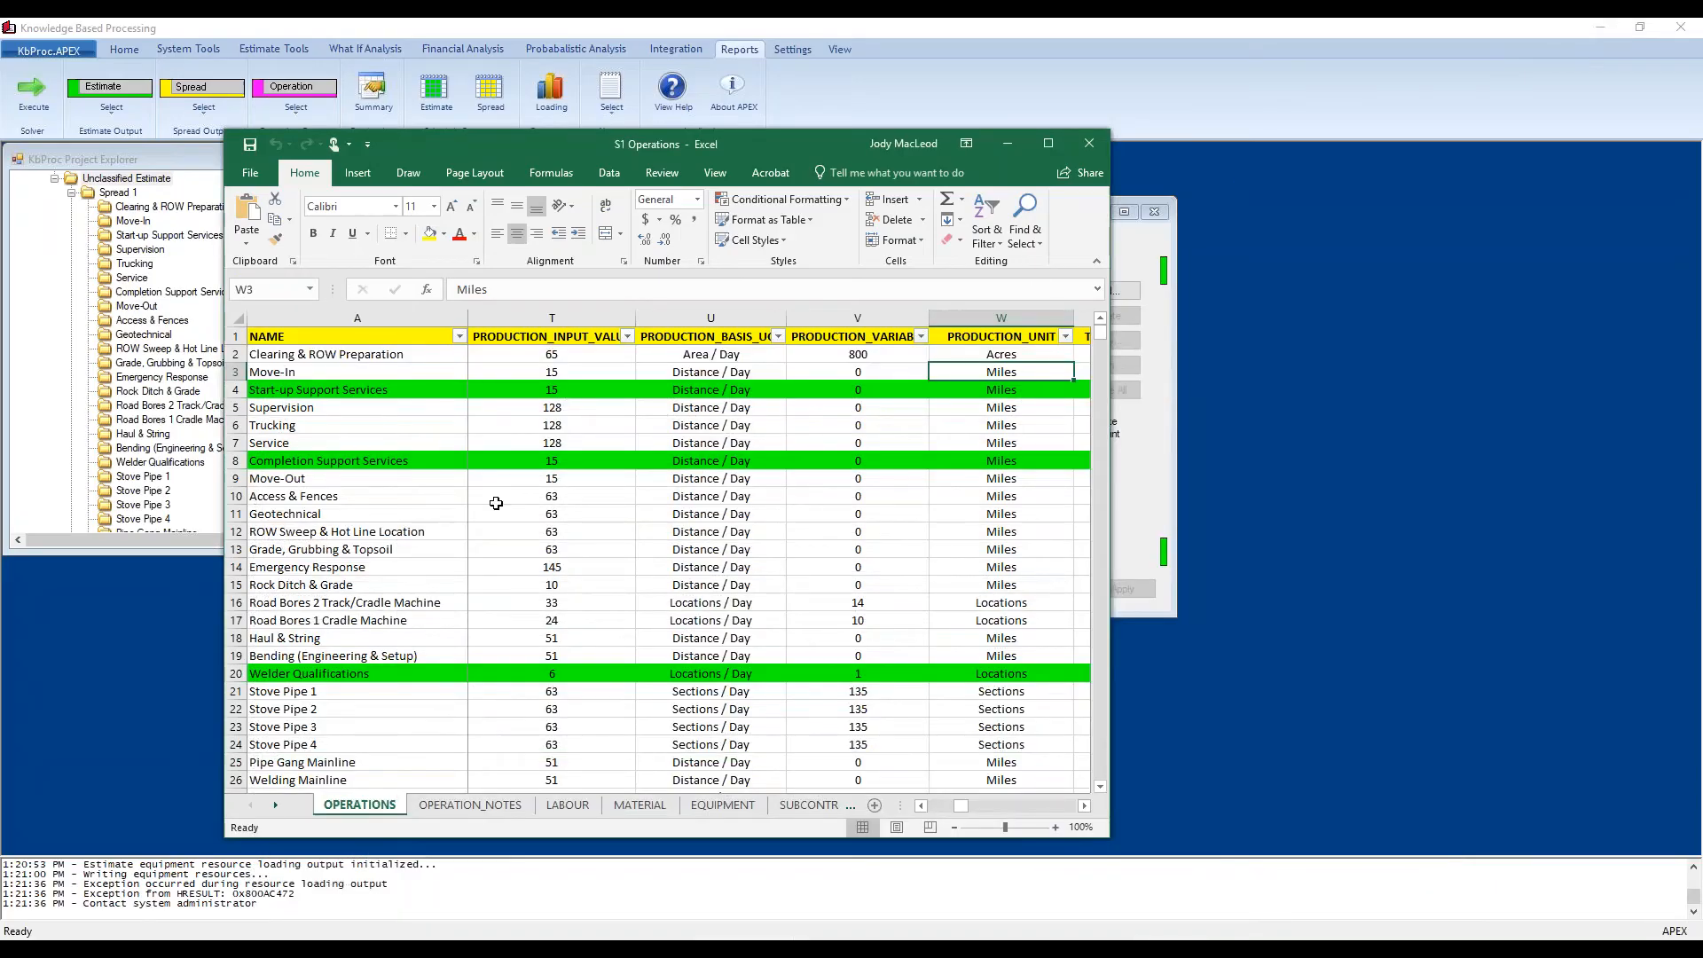
Step: Look through the production values of the listed operations in the OPERATIONS sheet and minimize the workbook
scroll(409, 526, "down", 12)
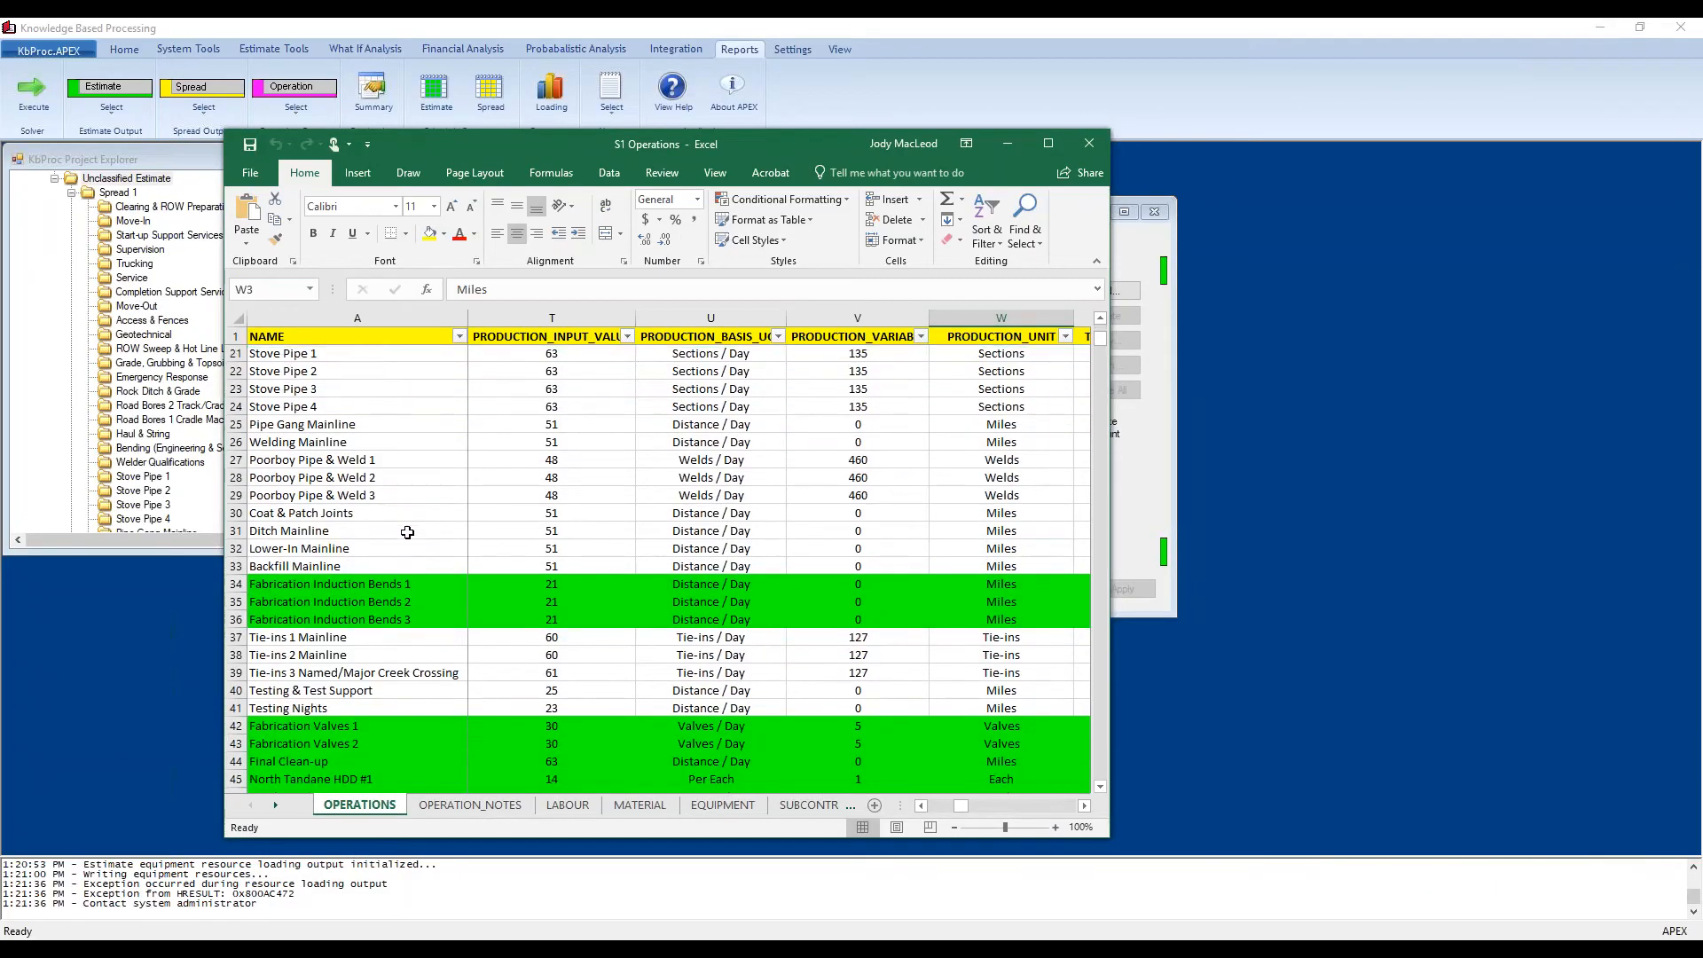
scroll(415, 518, "up", 7)
scroll(415, 518, "up", 4)
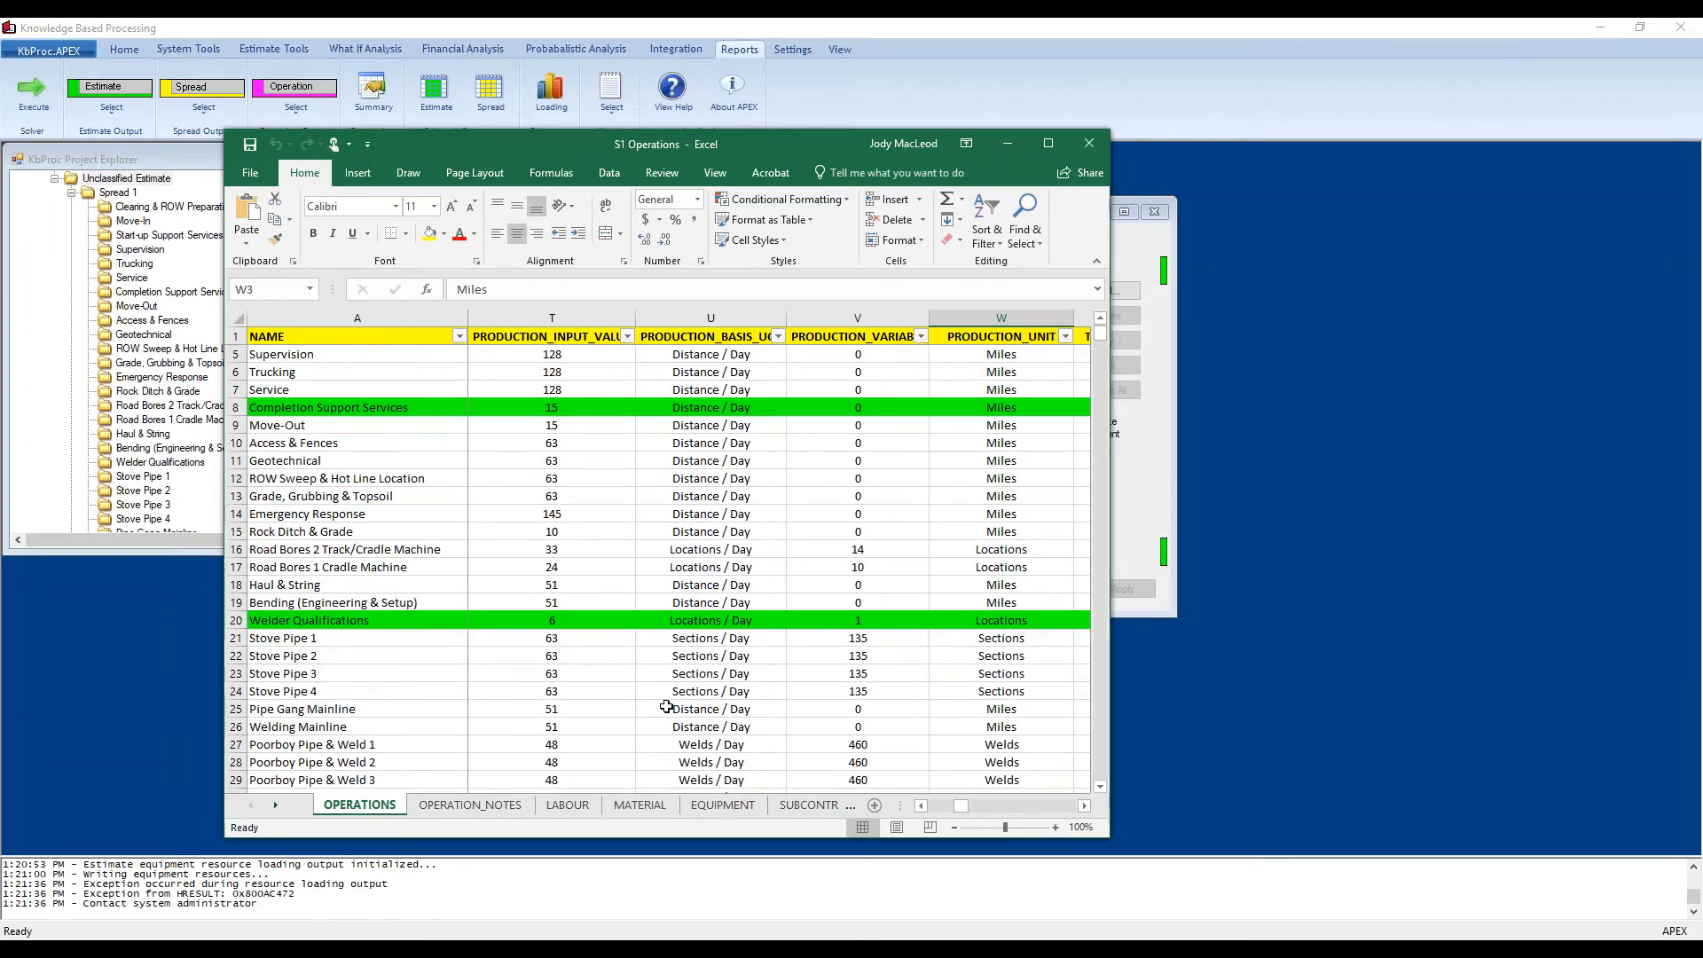
left_click(1006, 144)
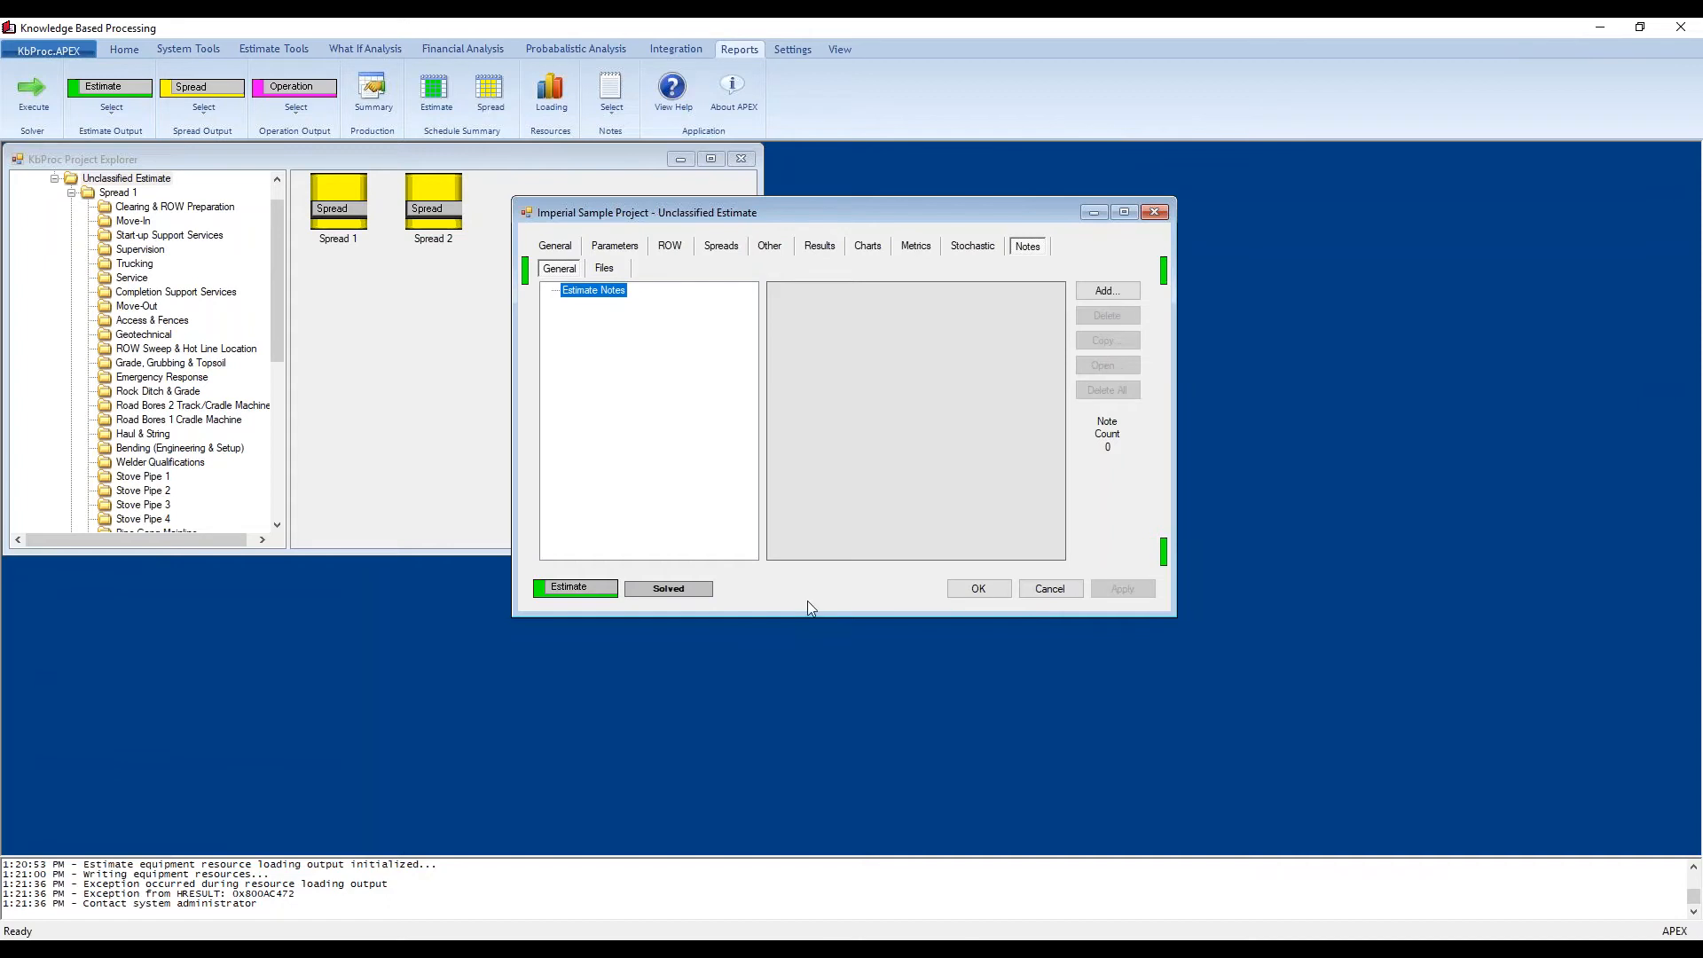
Step: View the estimate overview chart of both spreads and close the Unclassified Estimate's properties
left_click(527, 277)
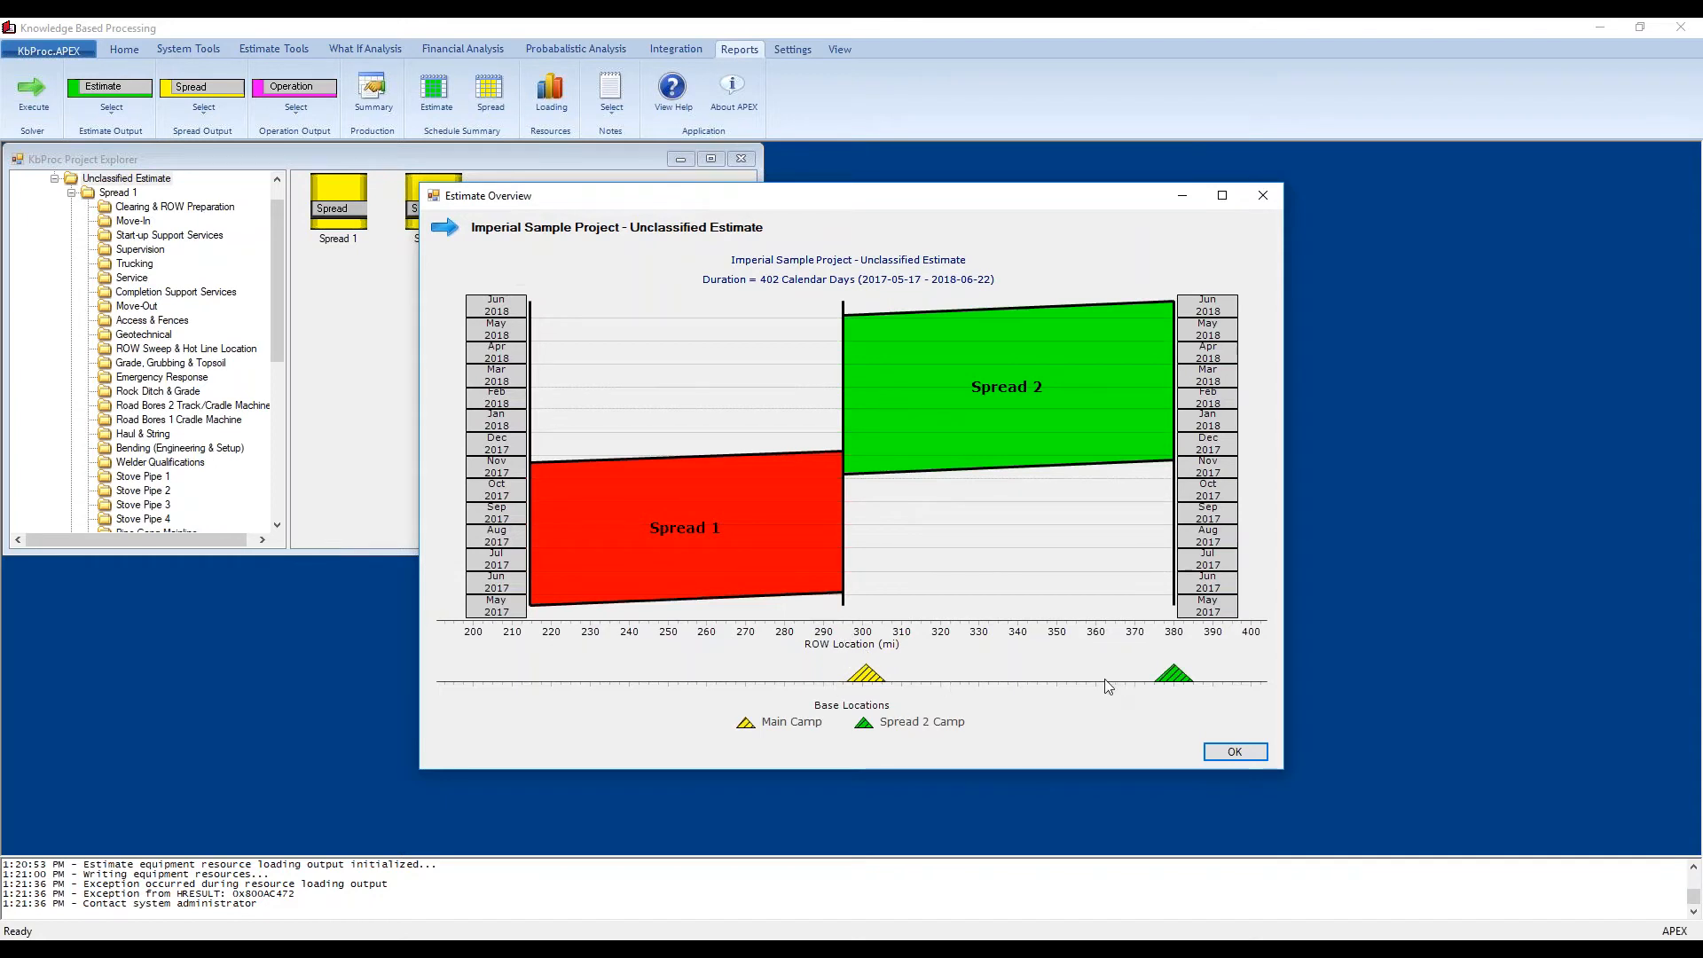
left_click(1234, 752)
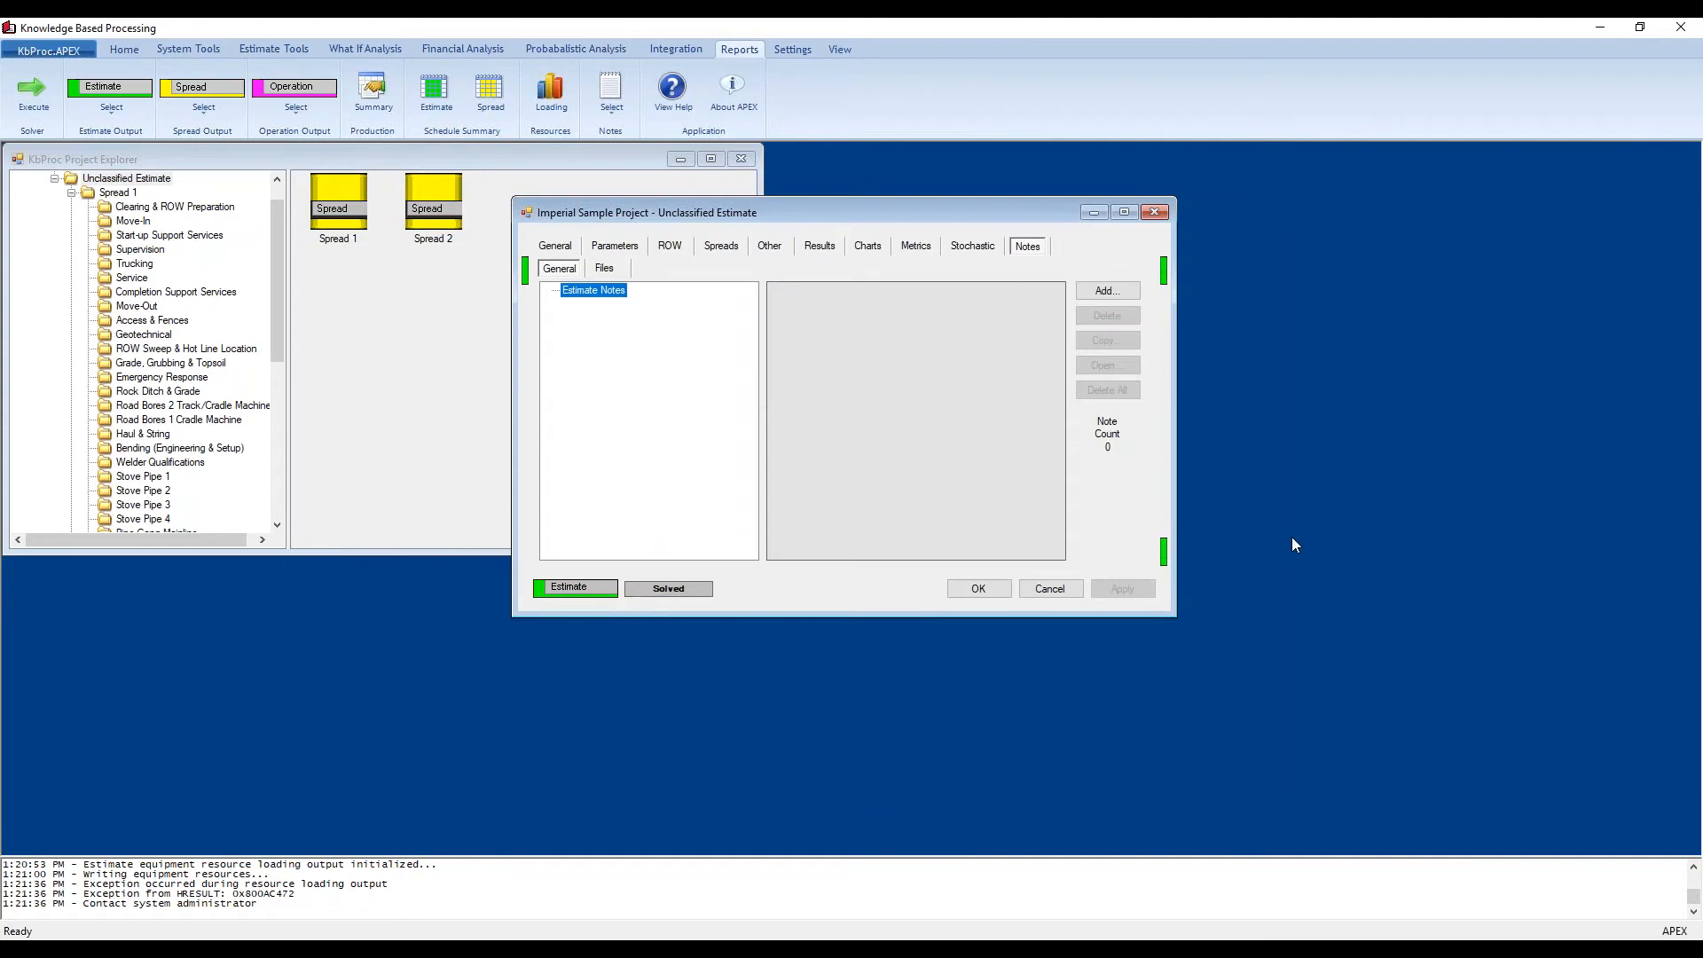
left_click(980, 589)
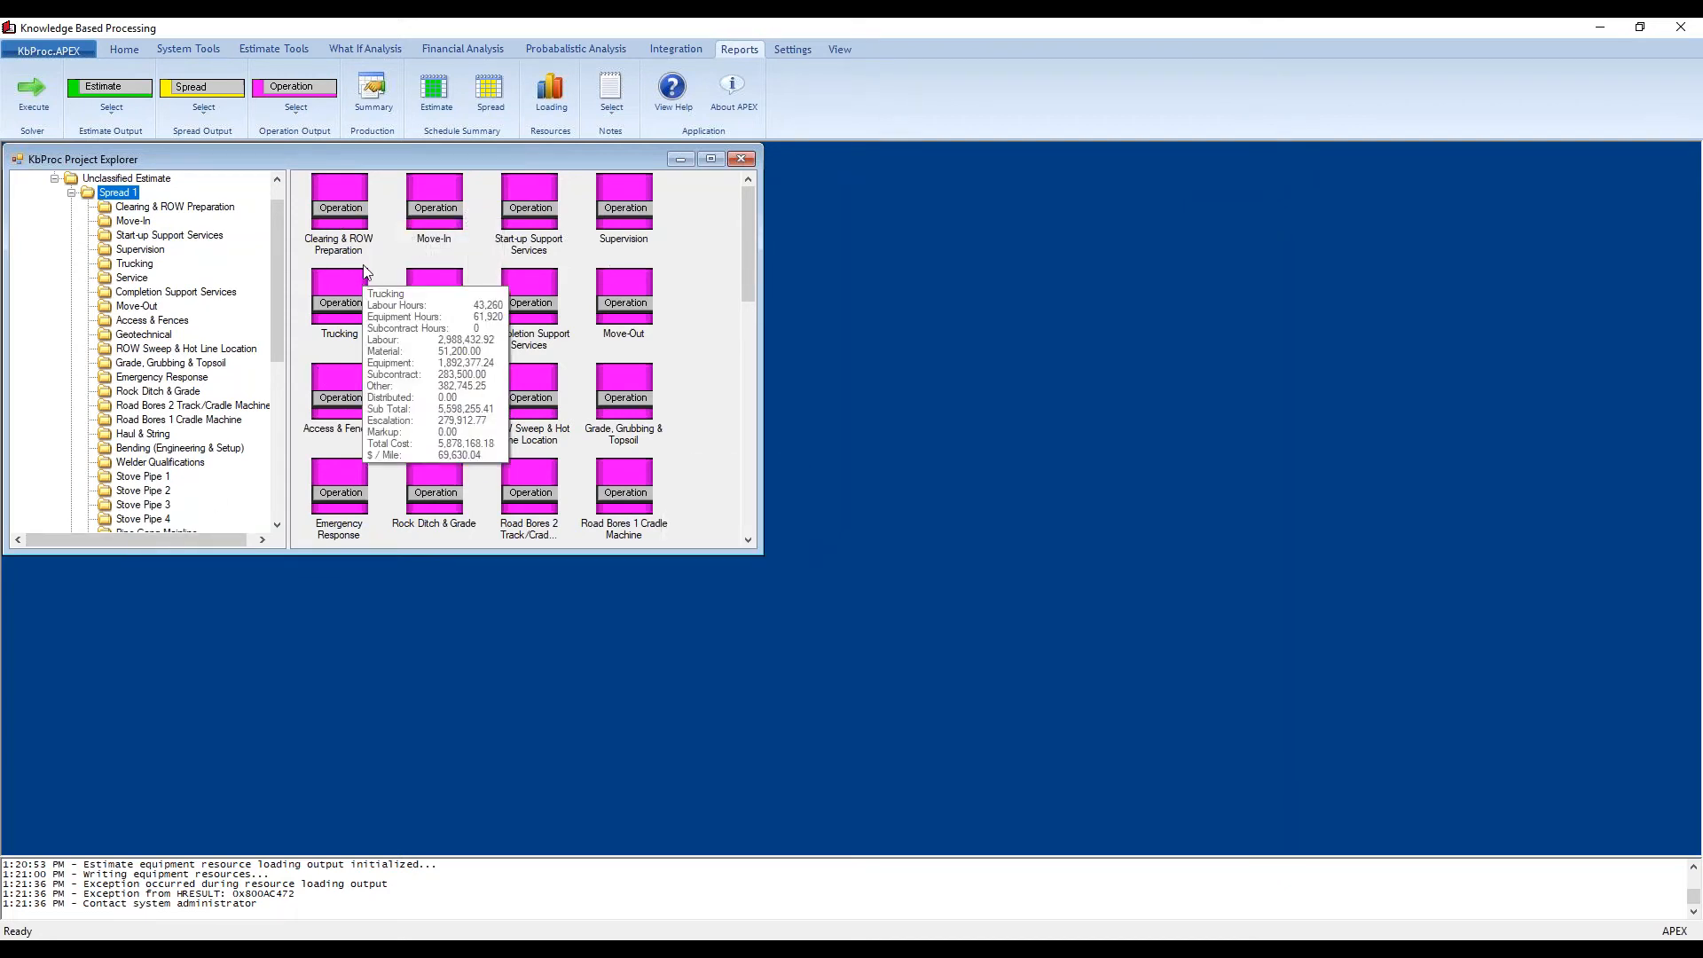
Step: Open Spread 1's properties and review its general information and its baseline, operations and labour parameters
double_click(131, 196)
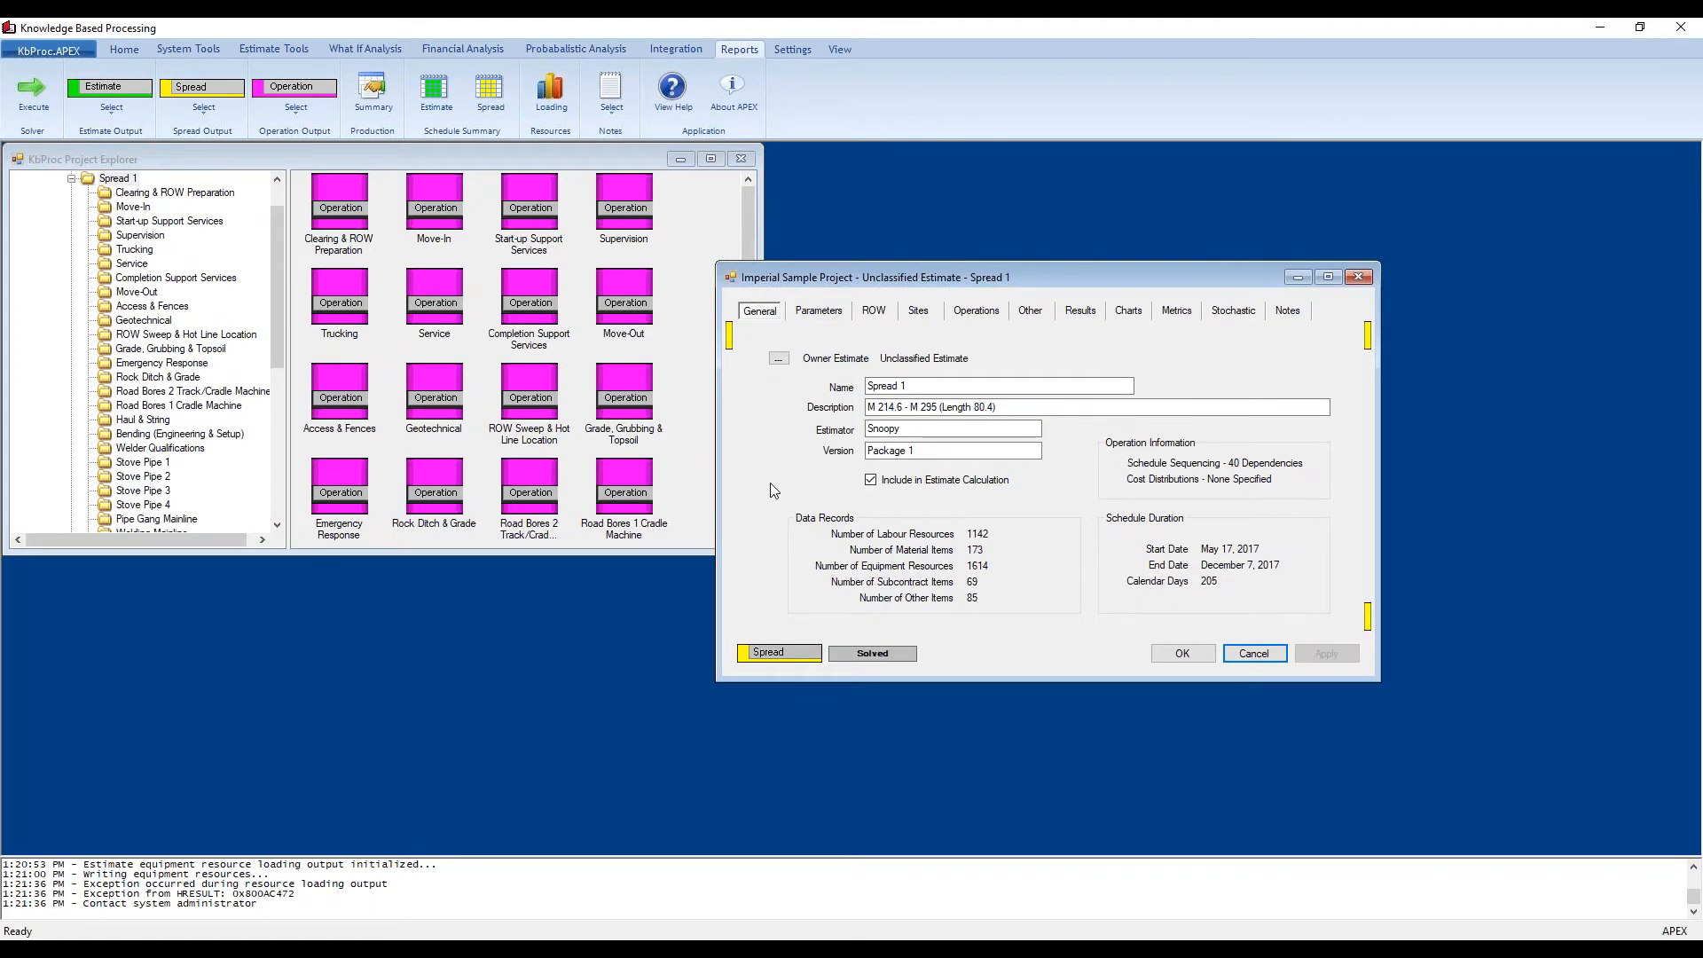
left_click(820, 310)
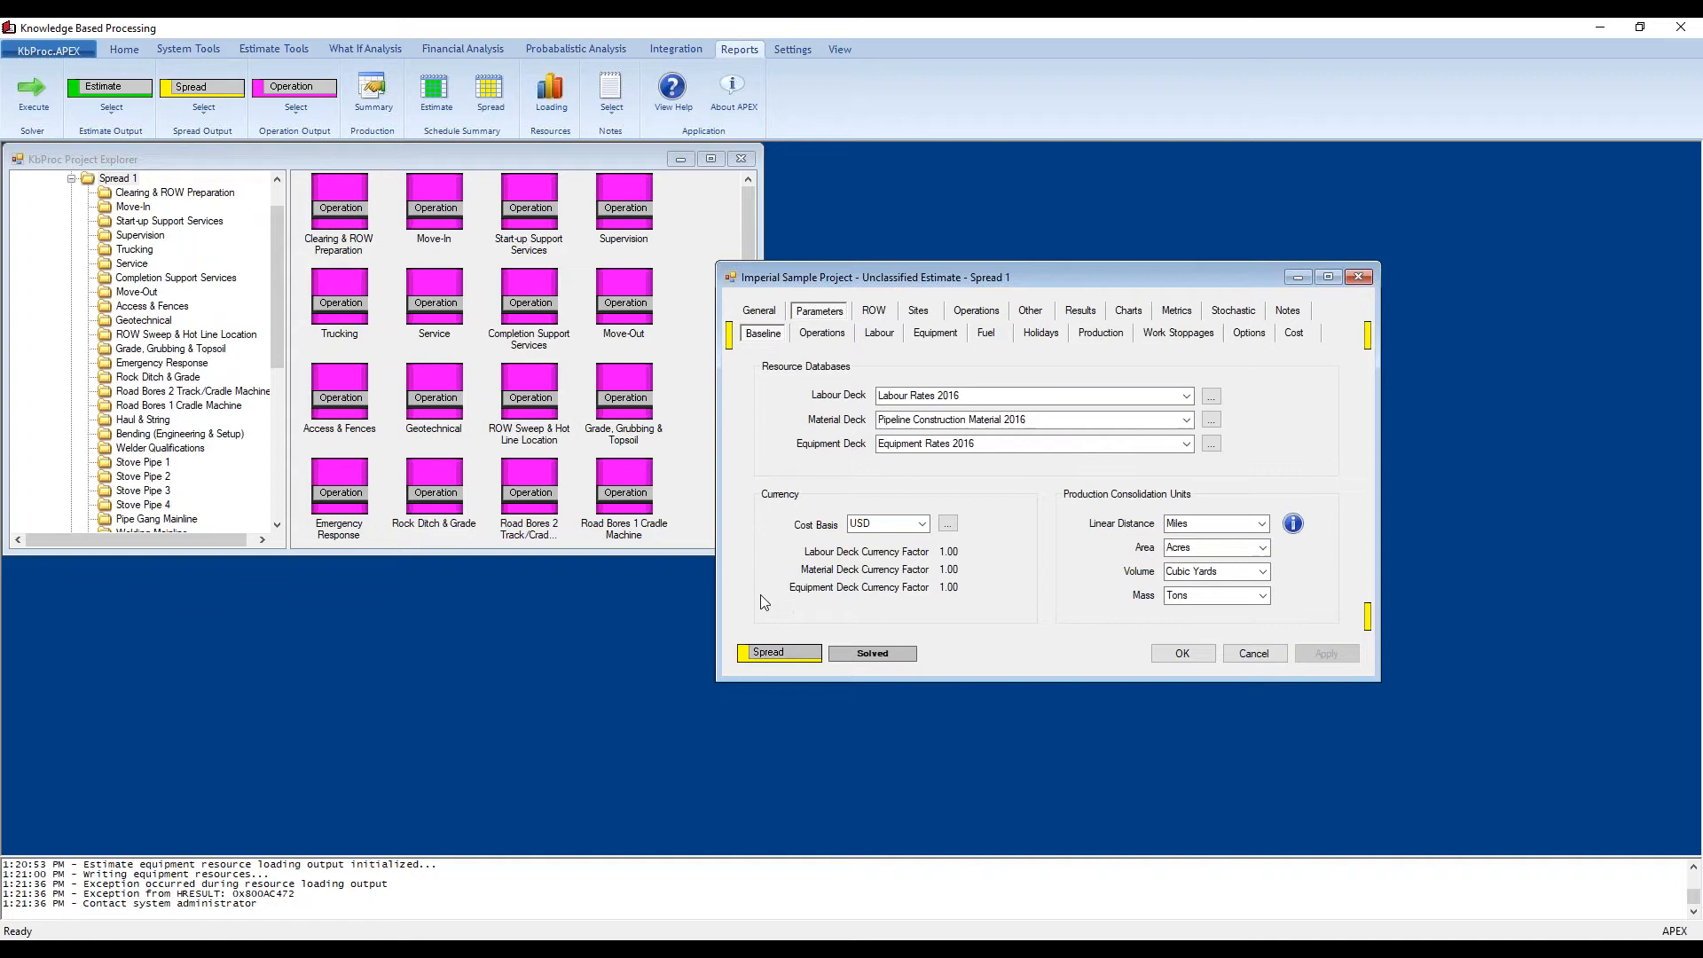
left_click(822, 334)
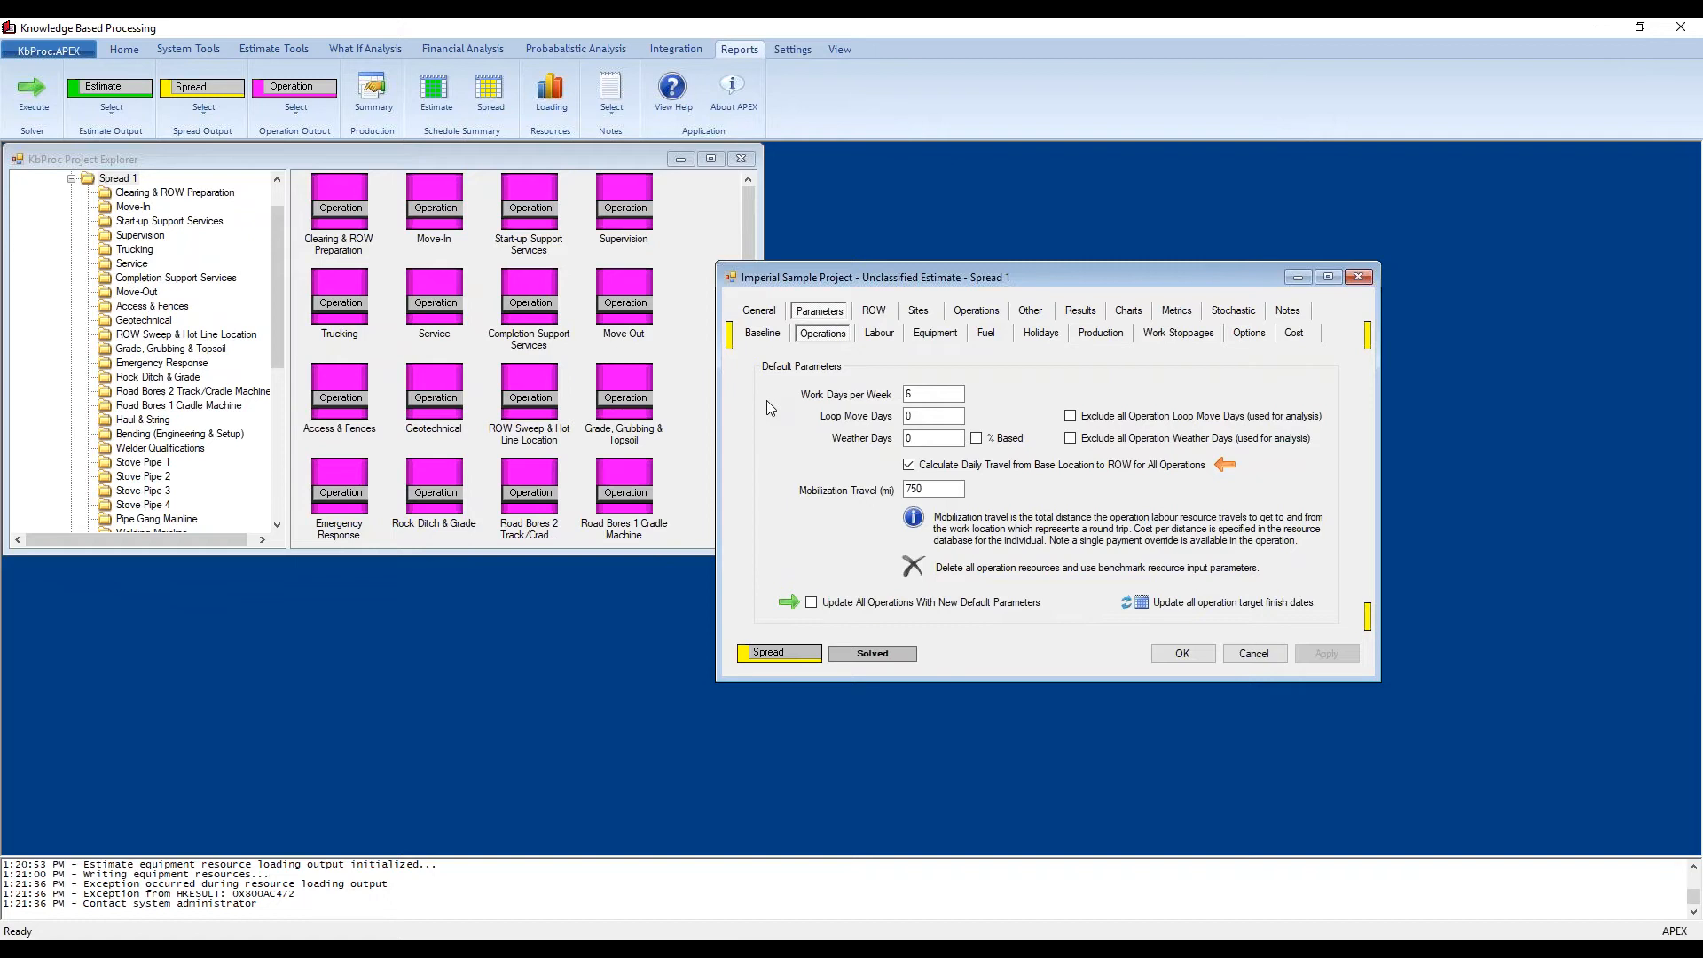
left_click(881, 334)
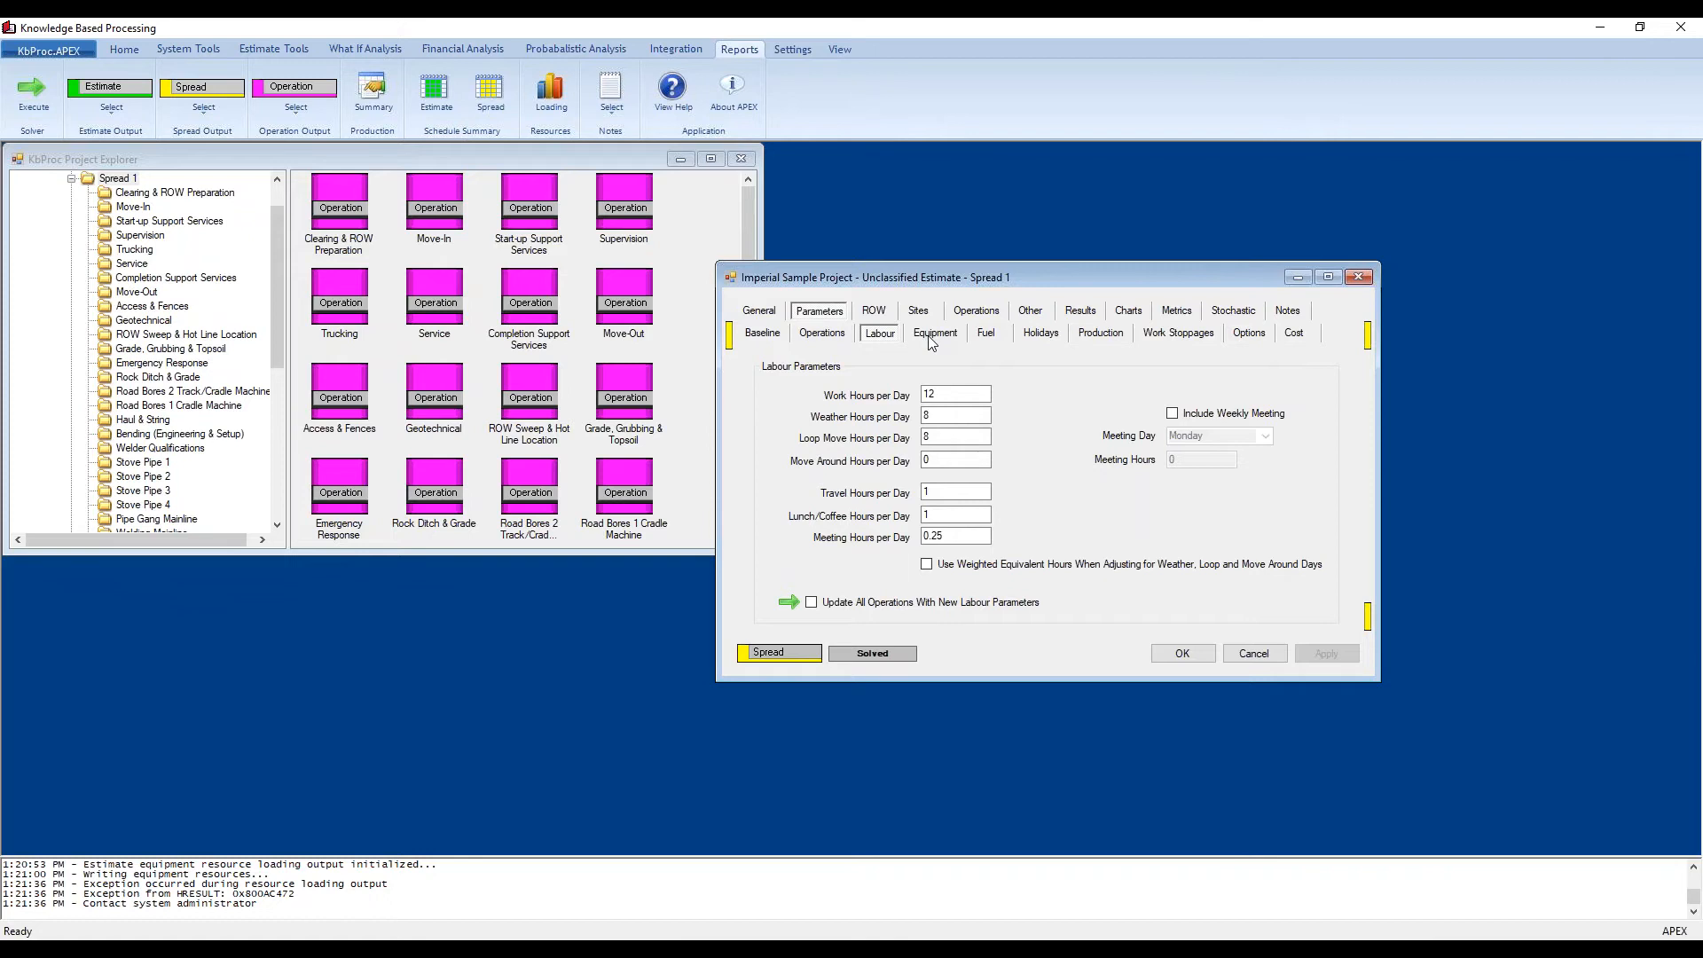
left_click(833, 338)
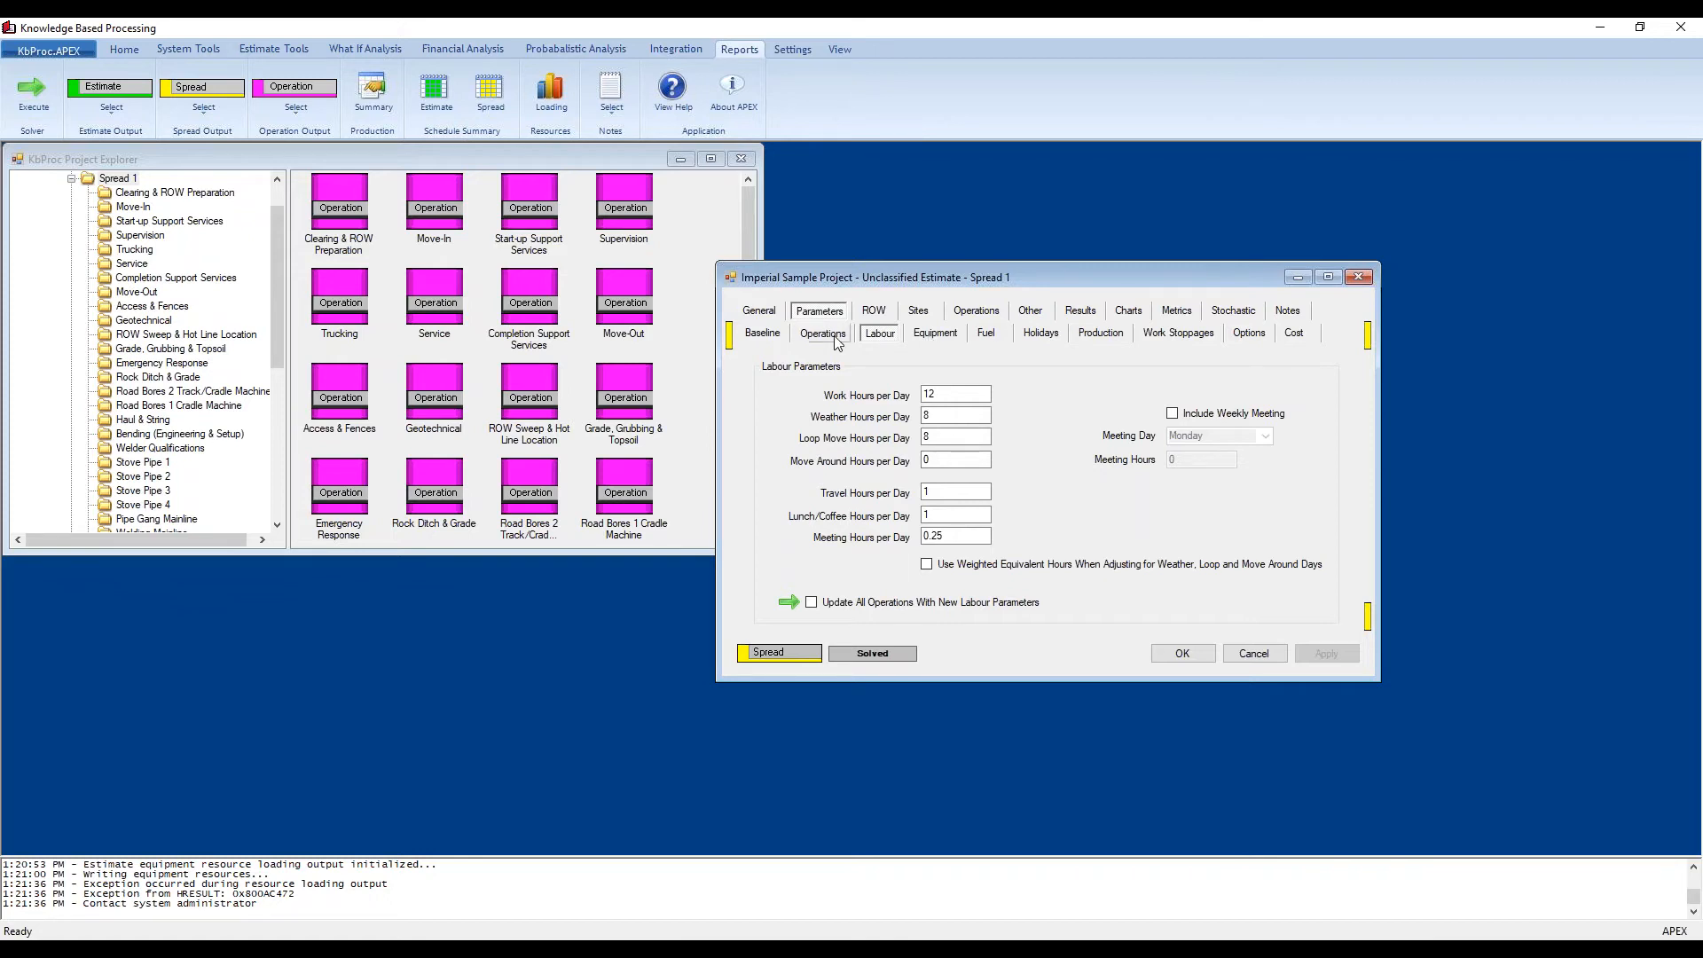
Step: Review Spread 1's equipment, fuel, holidays, production, work stoppages and options parameters
left_click(933, 338)
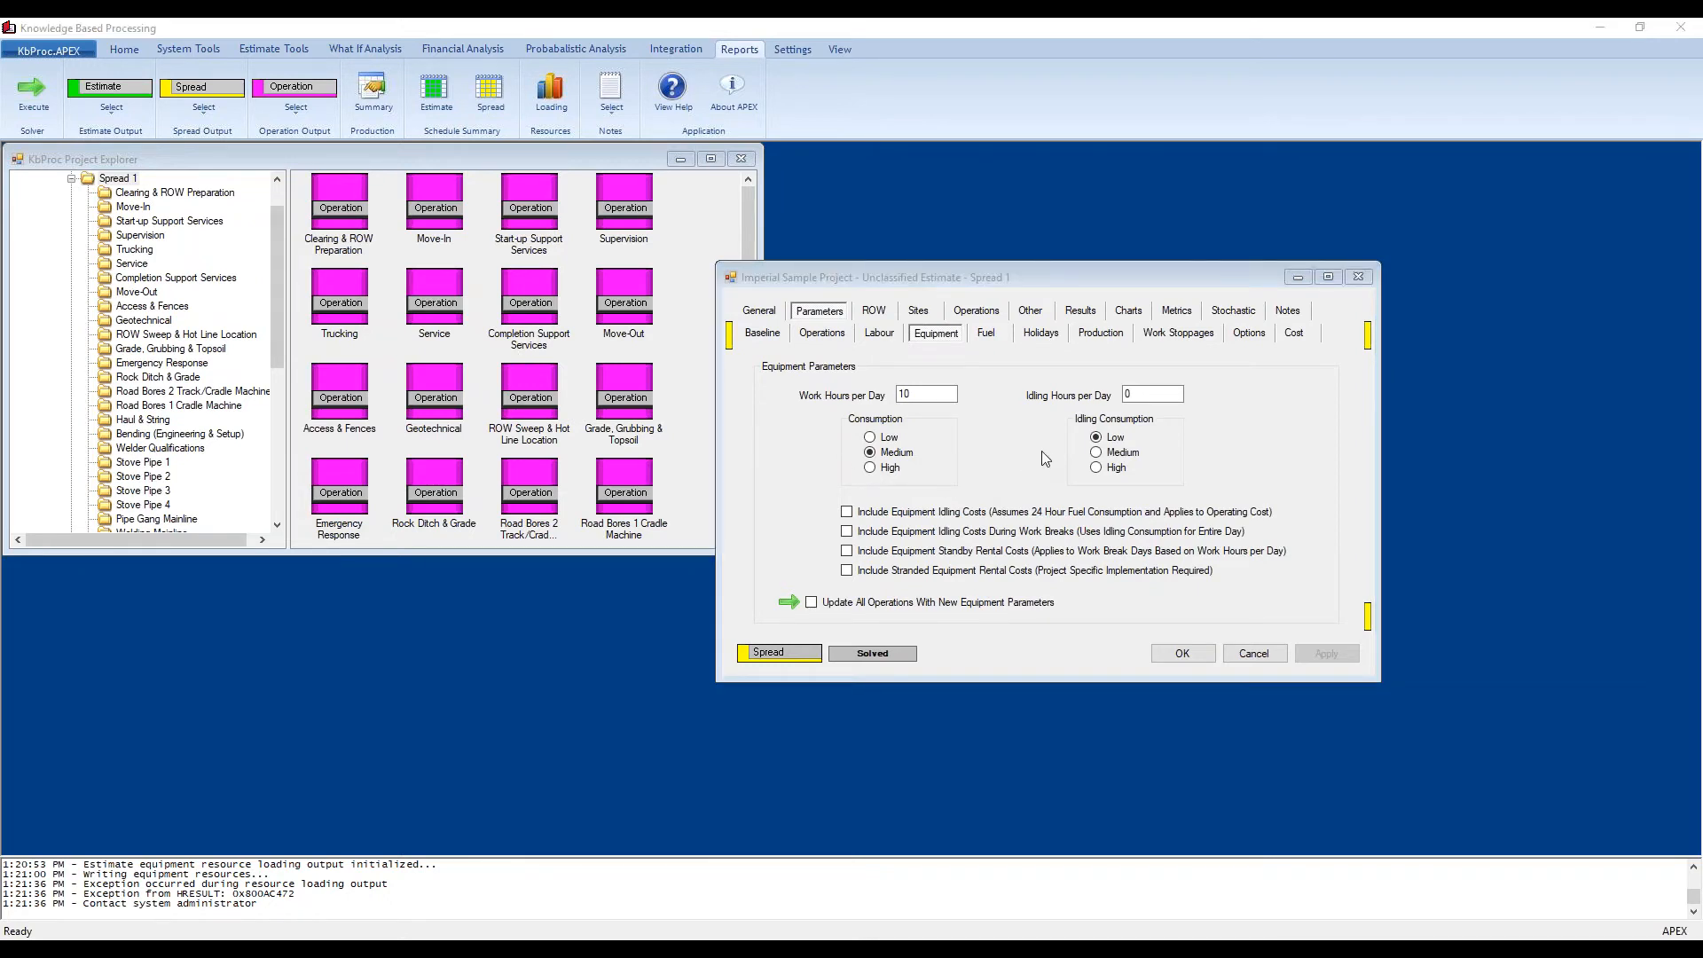
left_click(986, 333)
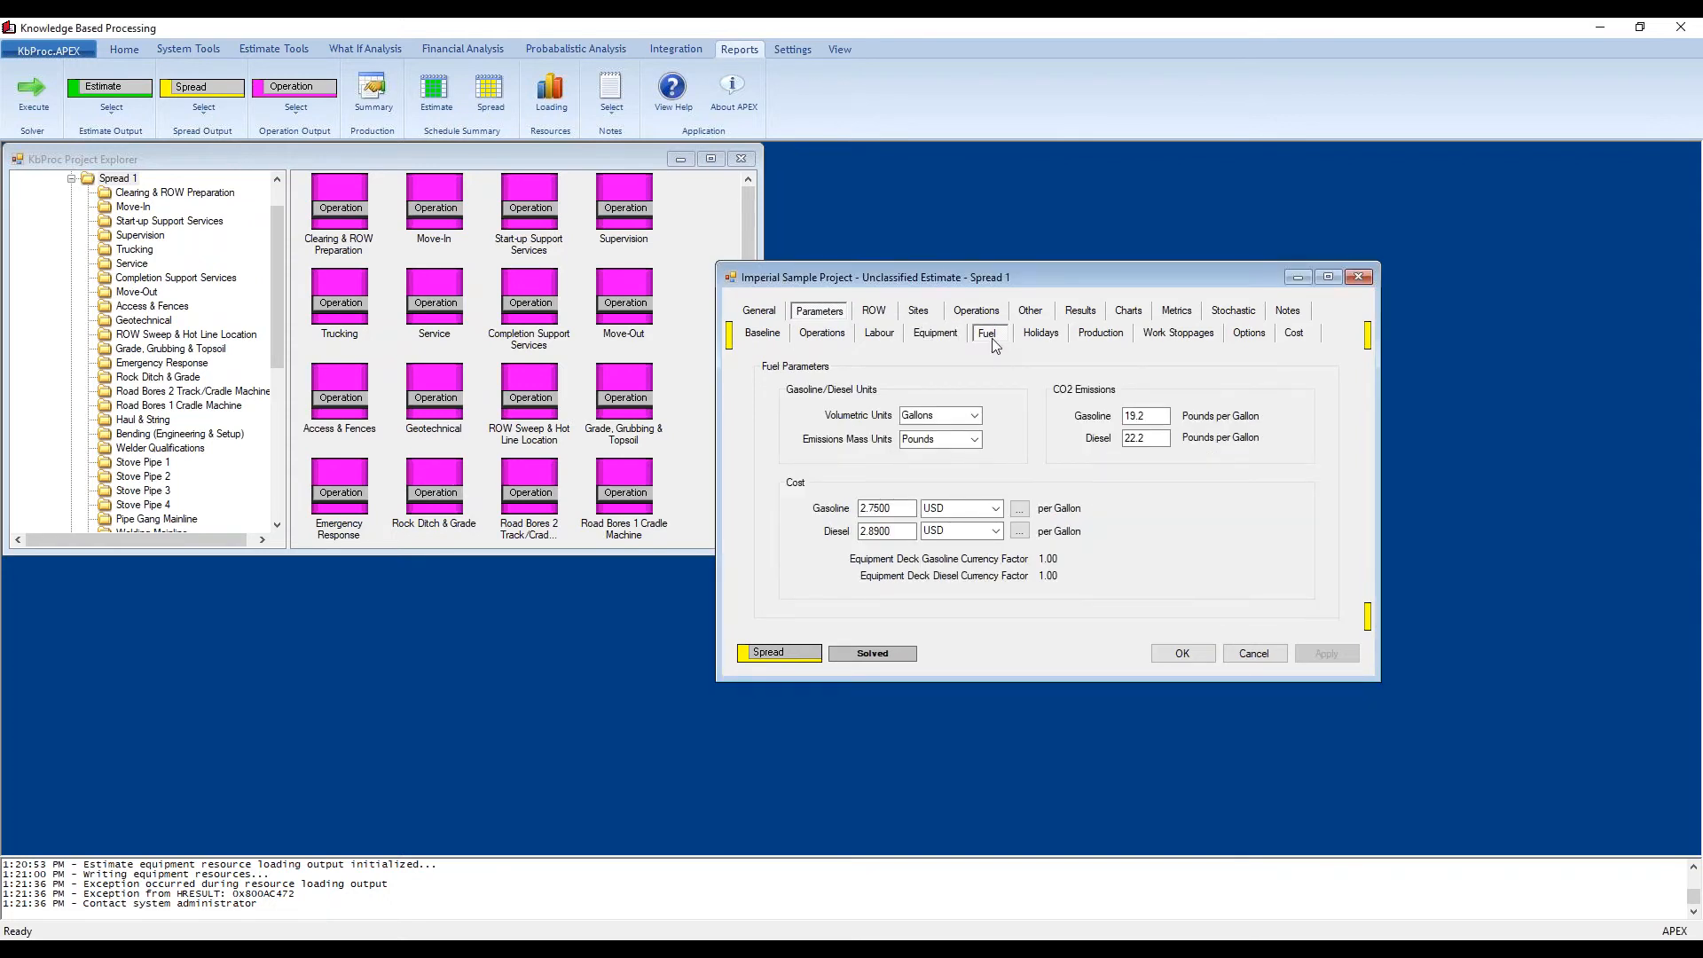
left_click(1055, 342)
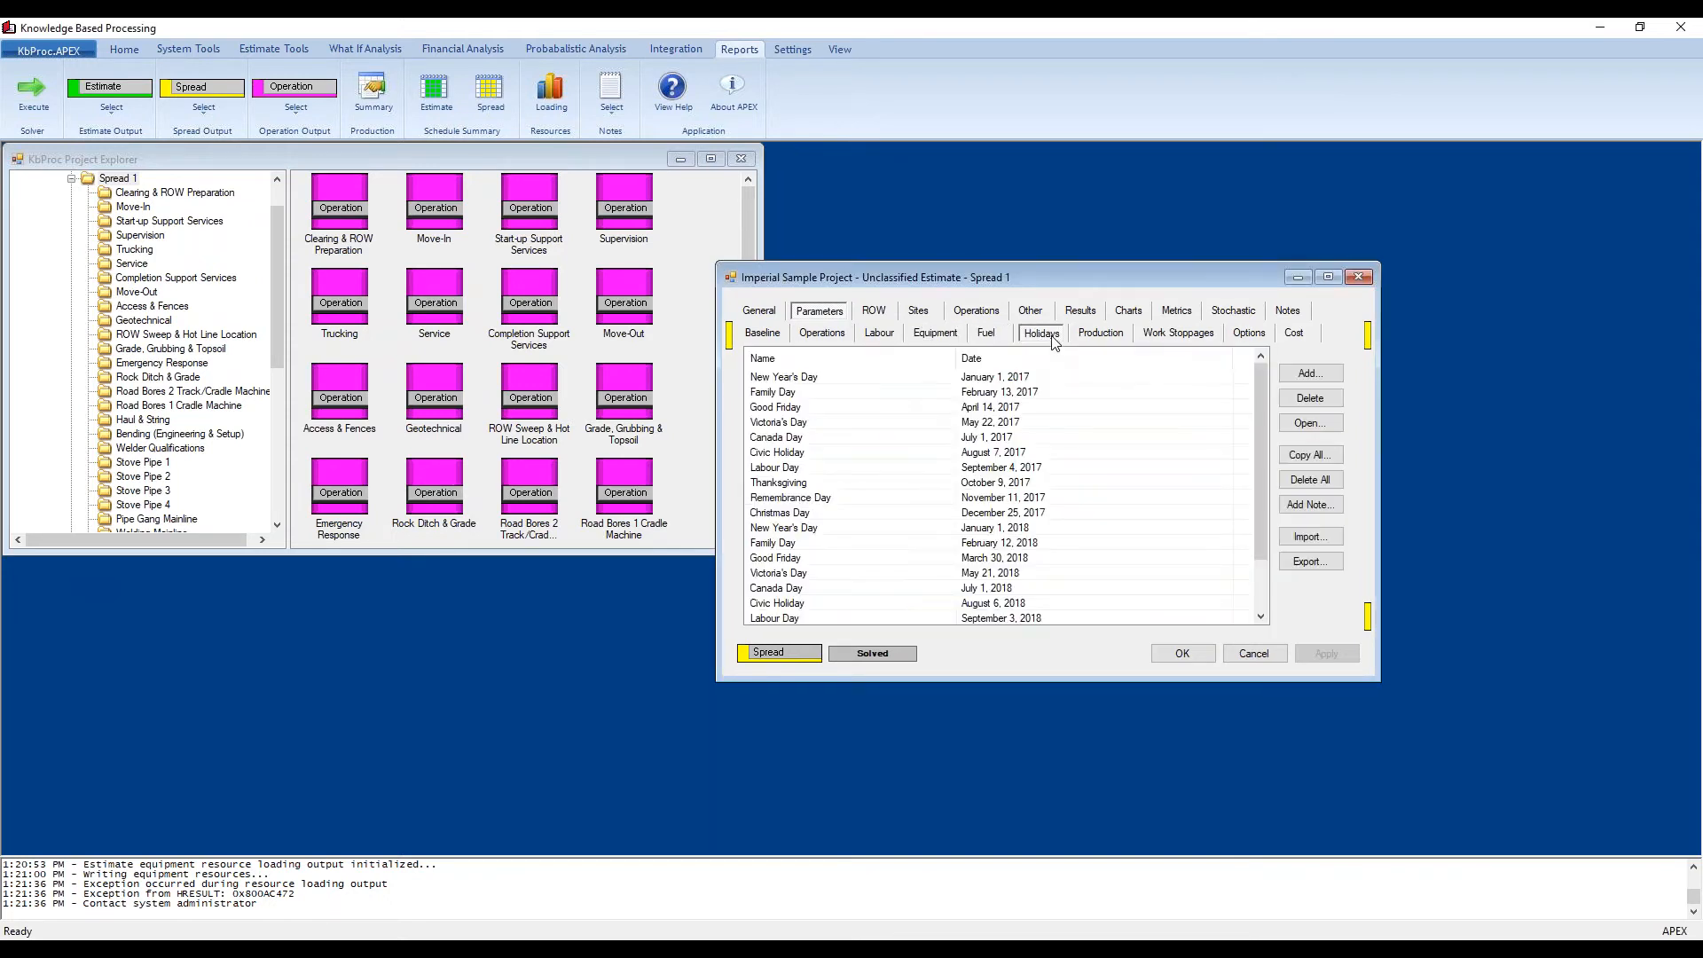
left_click(1109, 337)
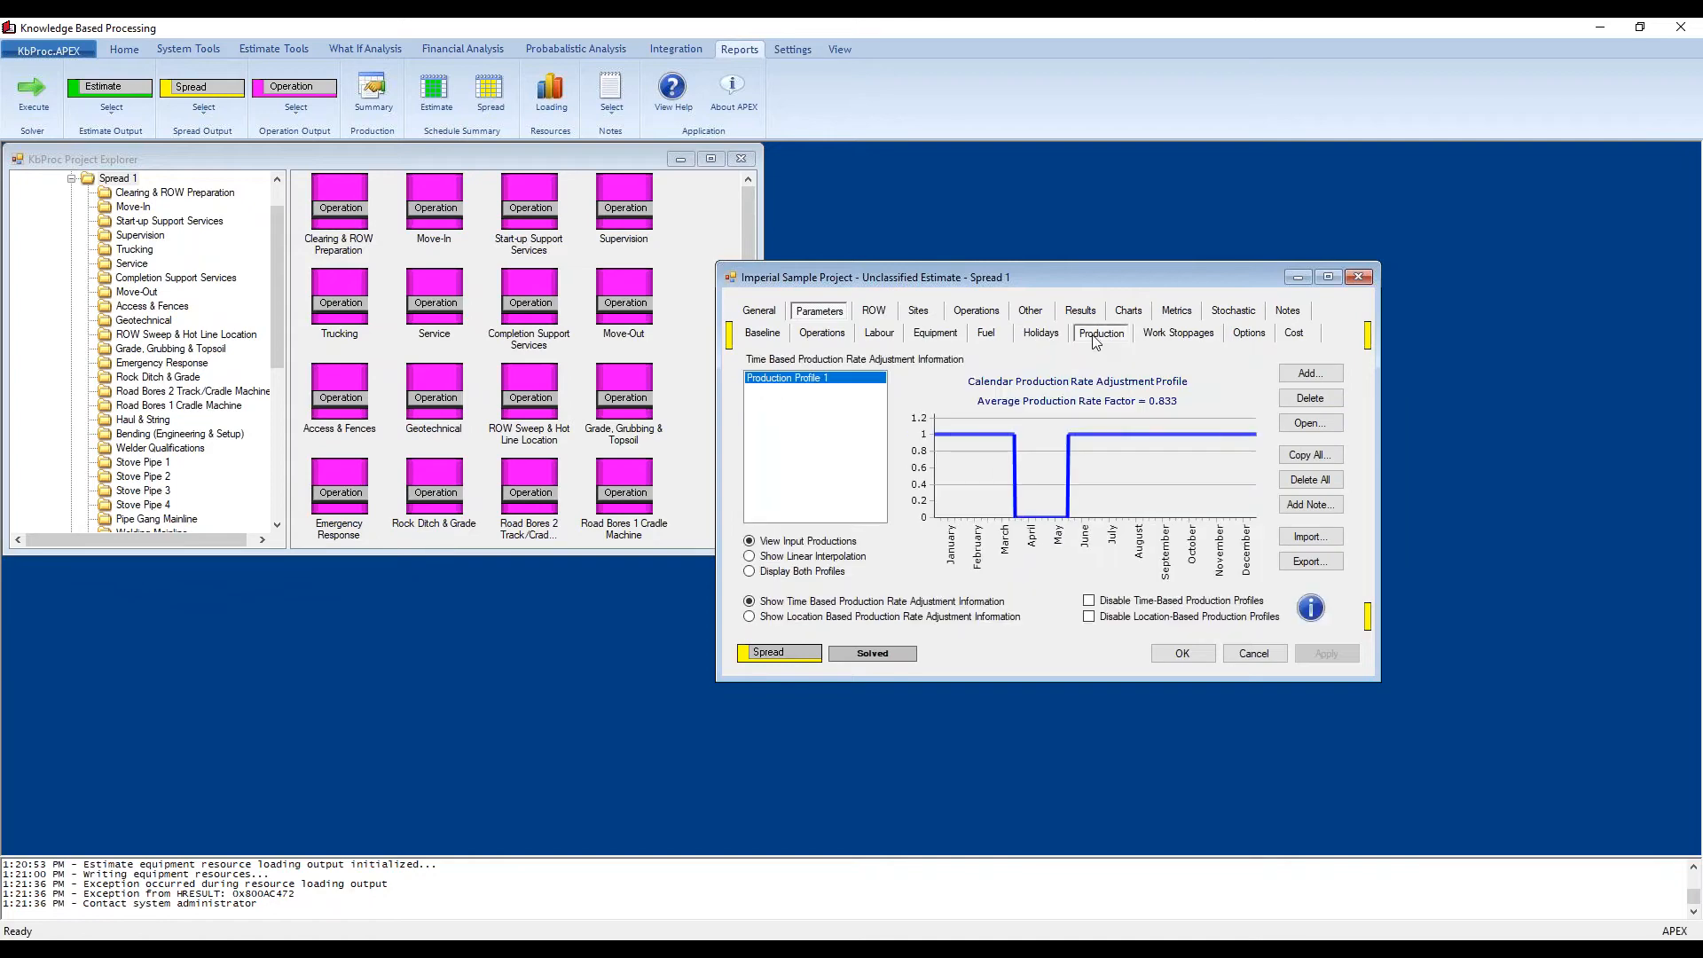
left_click(1165, 341)
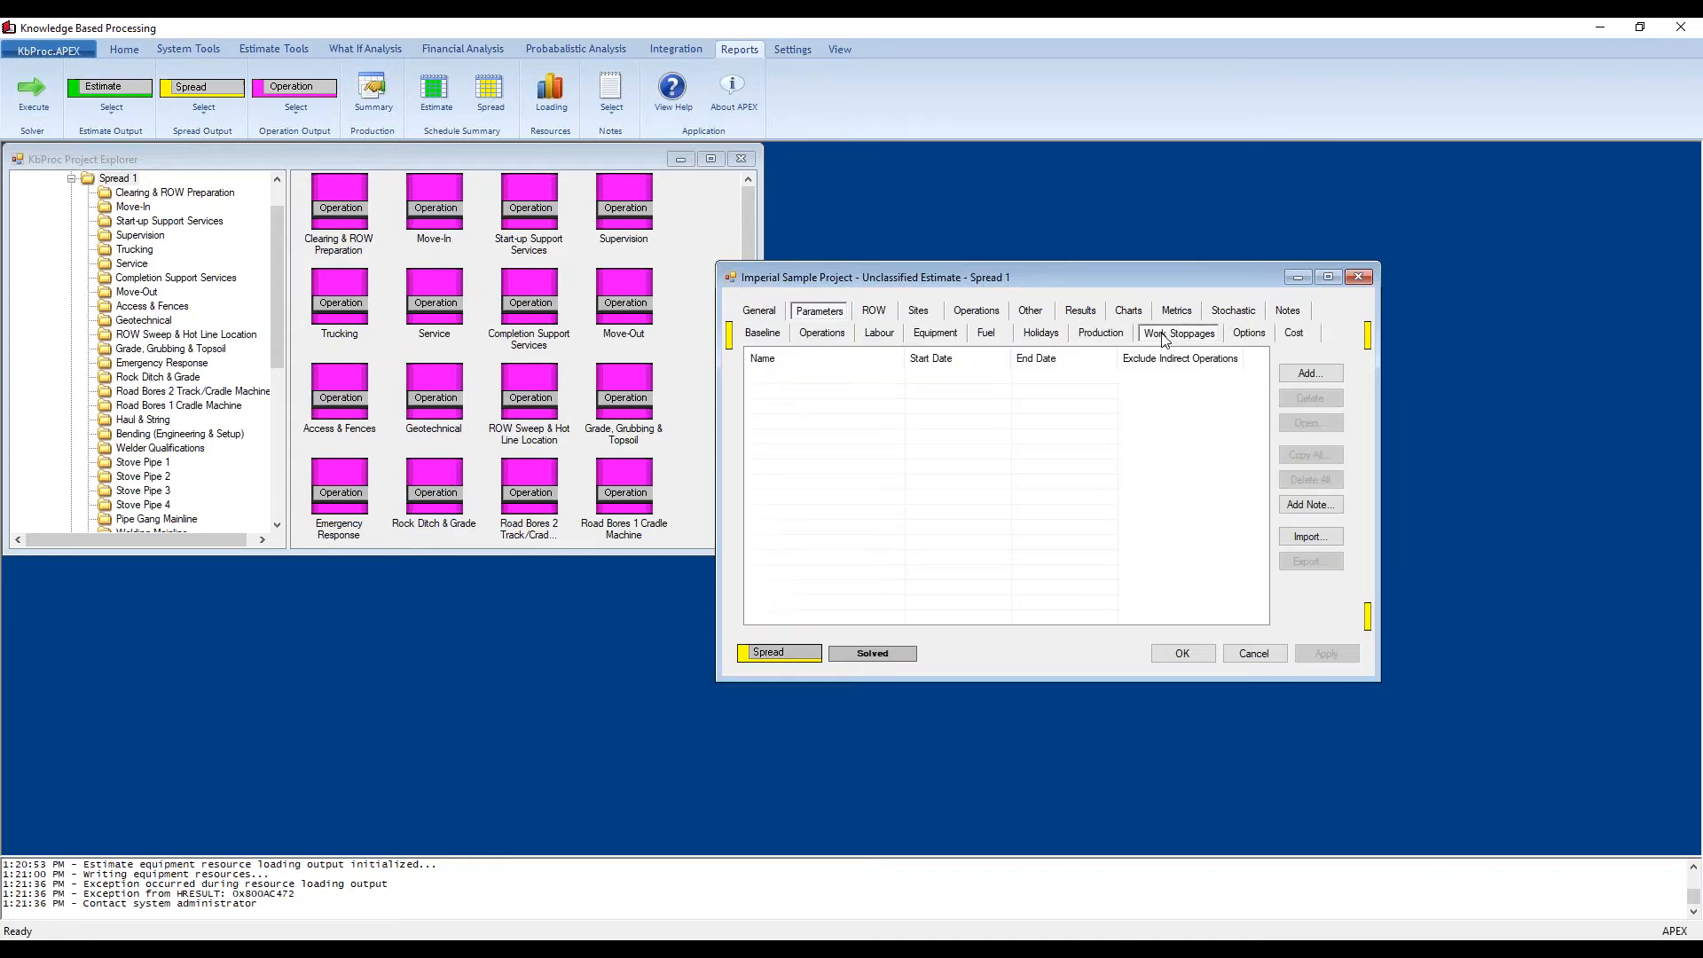
left_click(1242, 337)
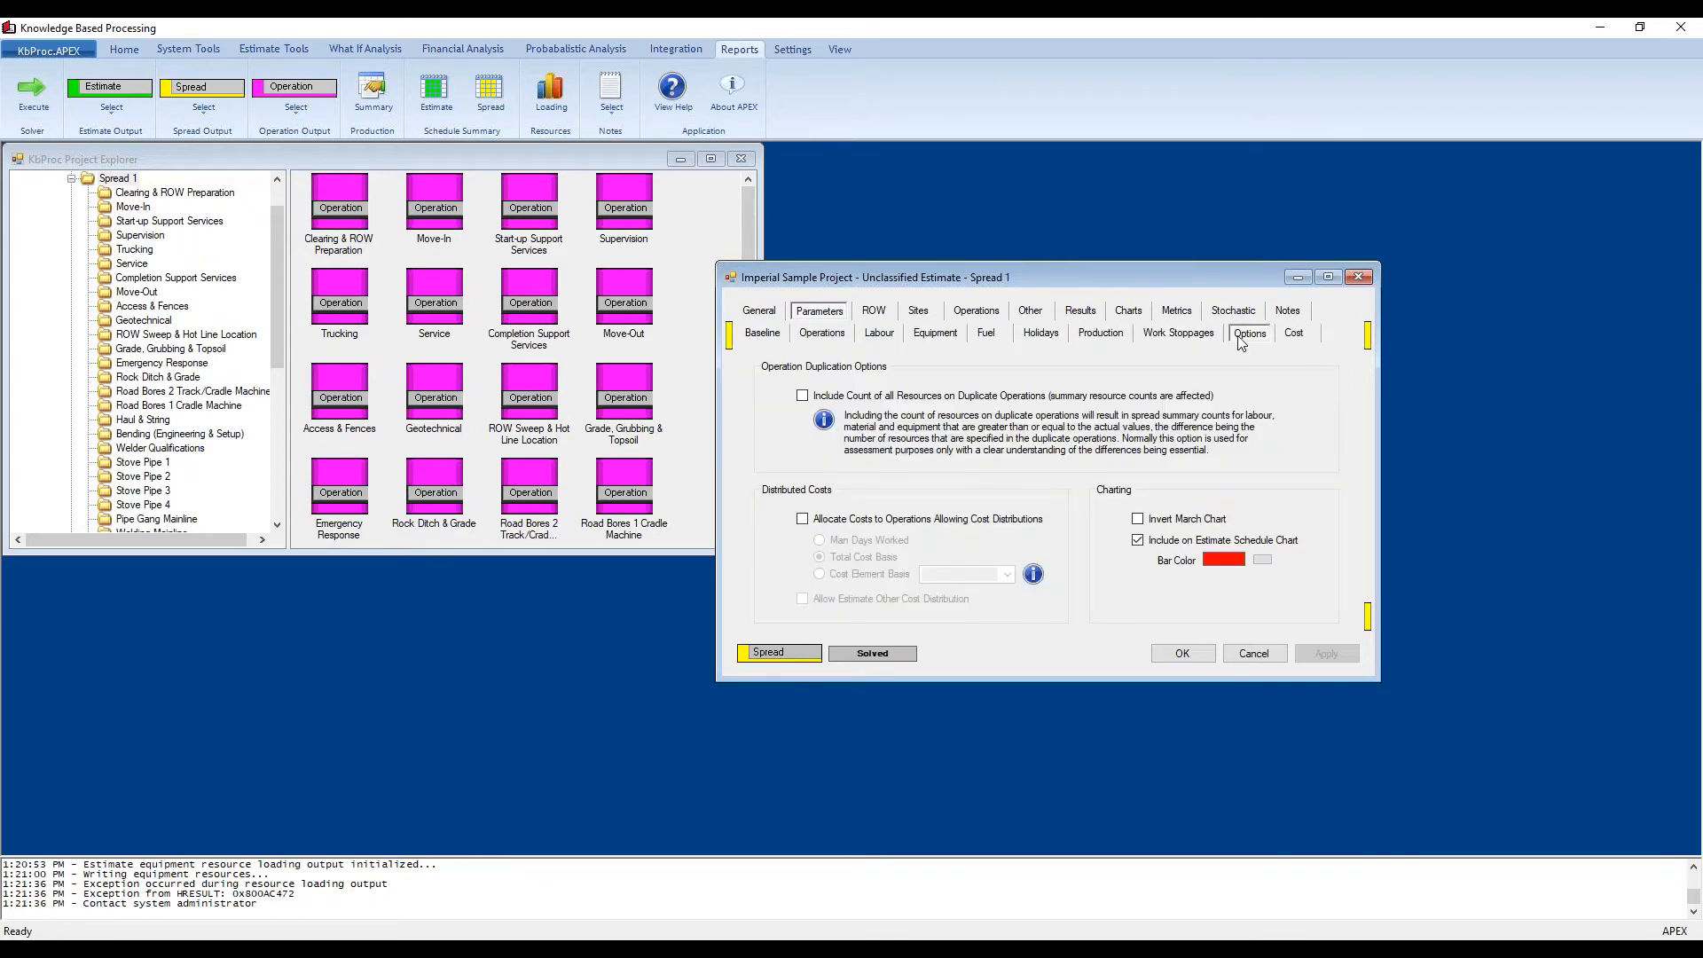
Step: Review Spread 1's cost parameters, its ROW location details with the elevation profile, and its ROW access points
left_click(1296, 341)
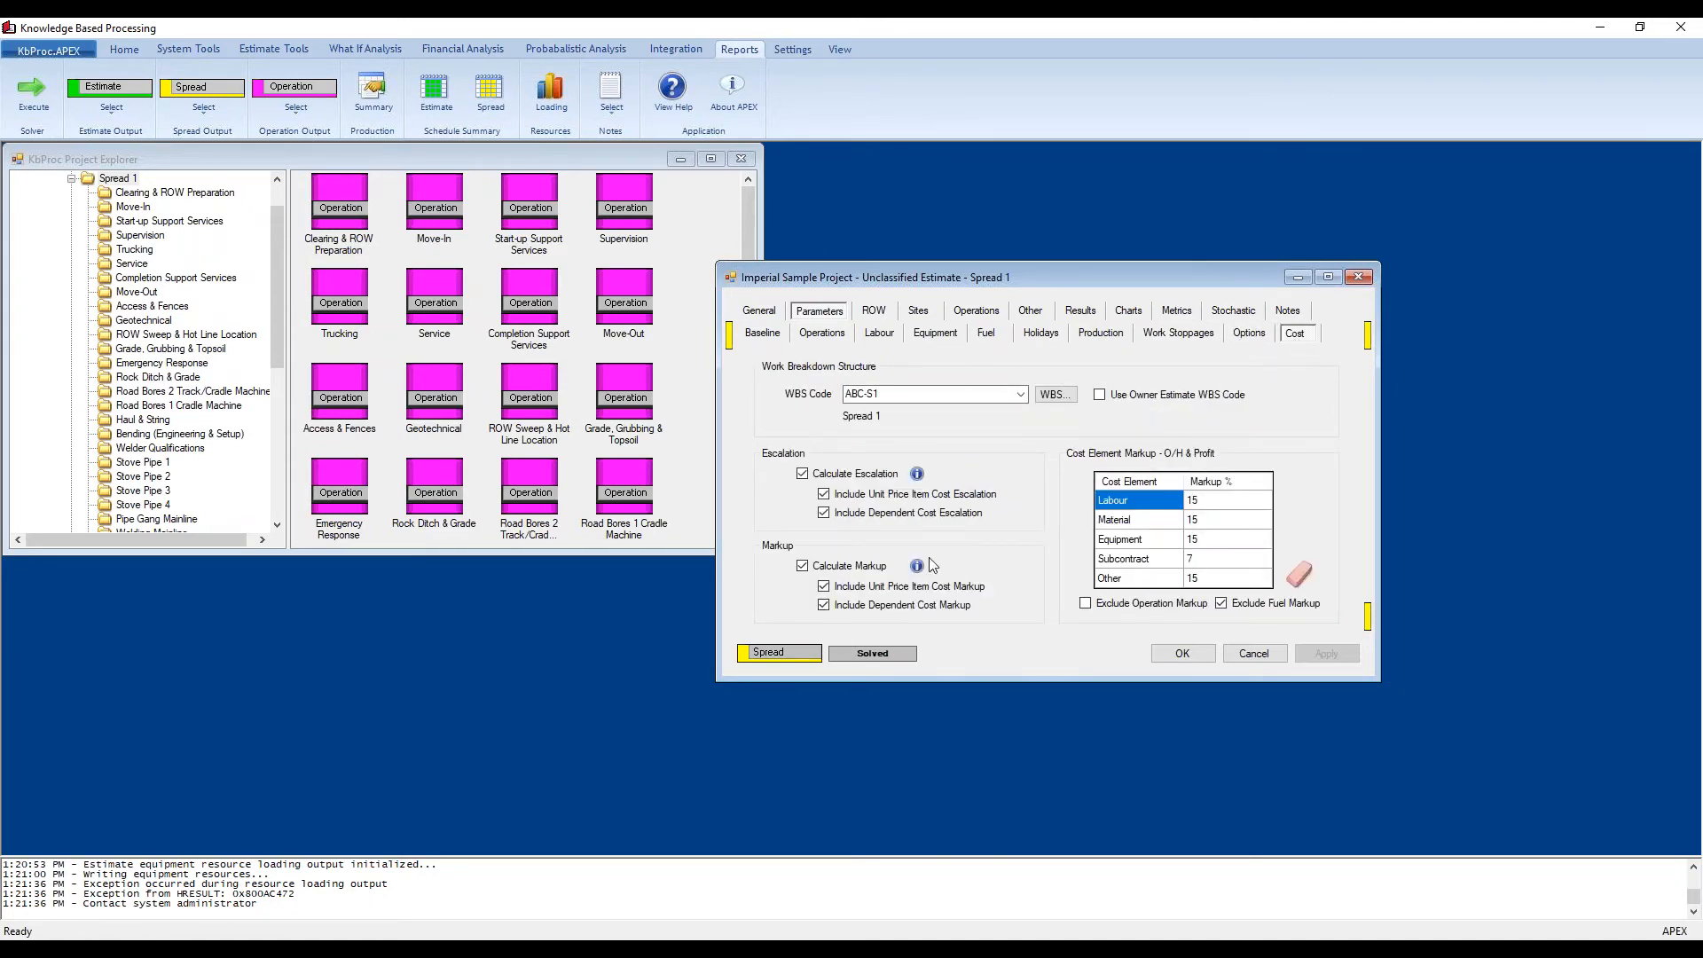
left_click(875, 312)
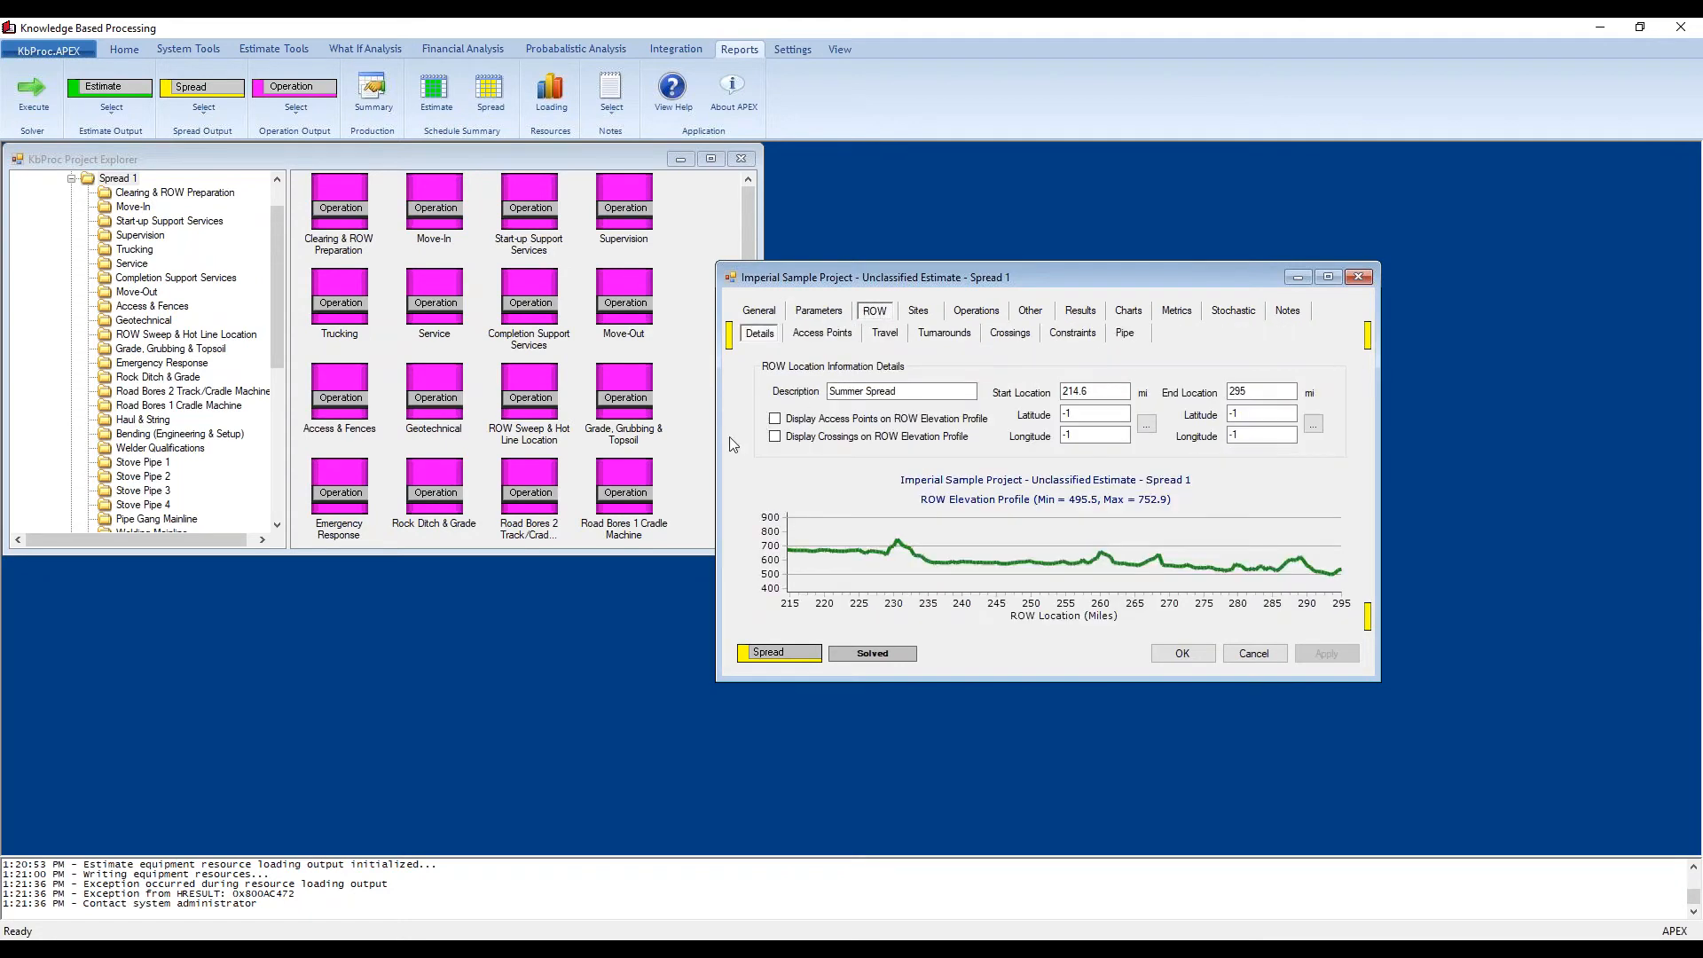
left_click(817, 335)
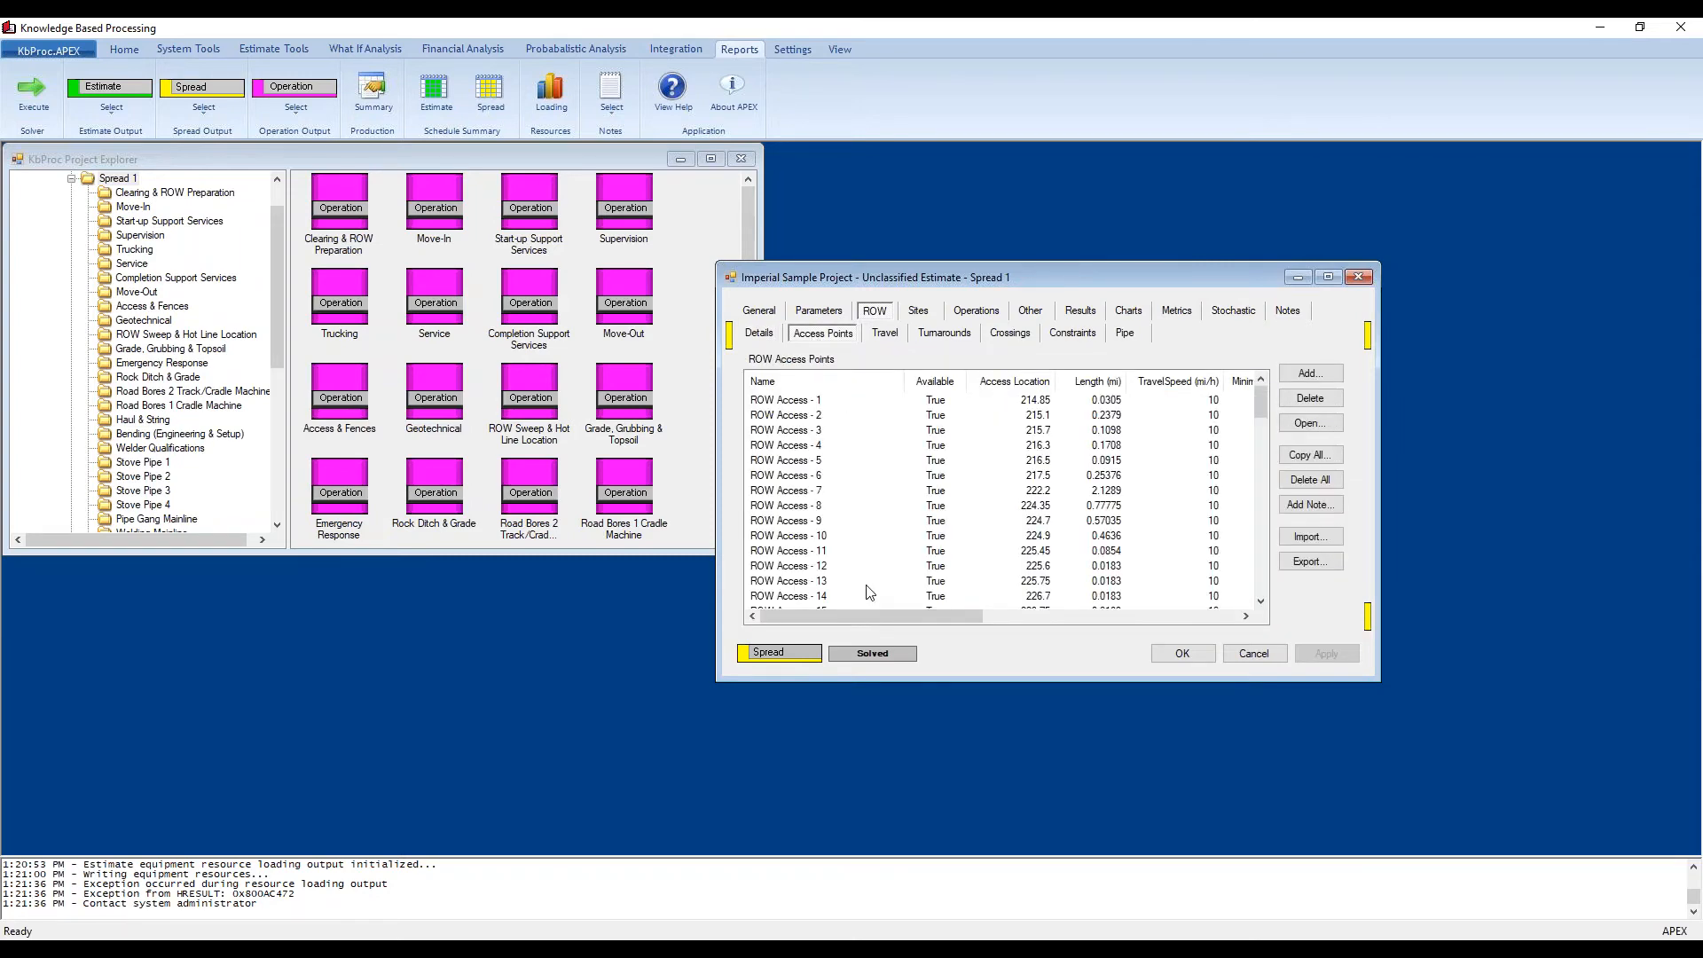
Step: Switch to the S1 ROW Access Points workbook in Excel, look over the access point list and minimize the workbook
left_click(716, 951)
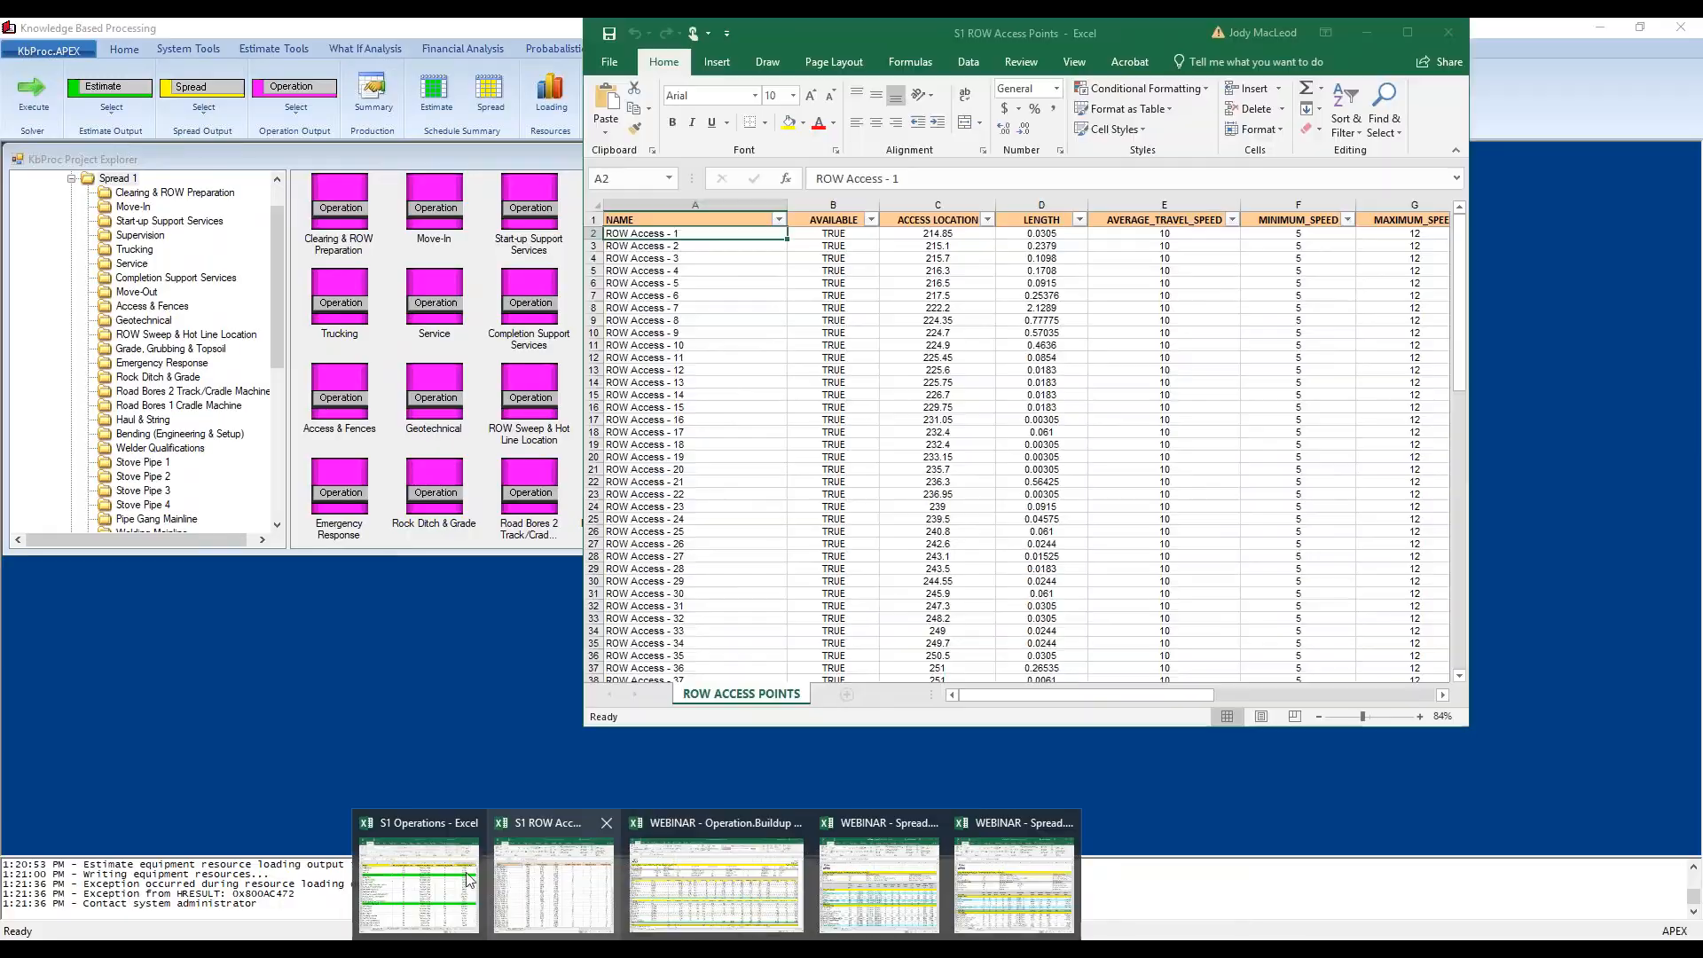
left_click(514, 878)
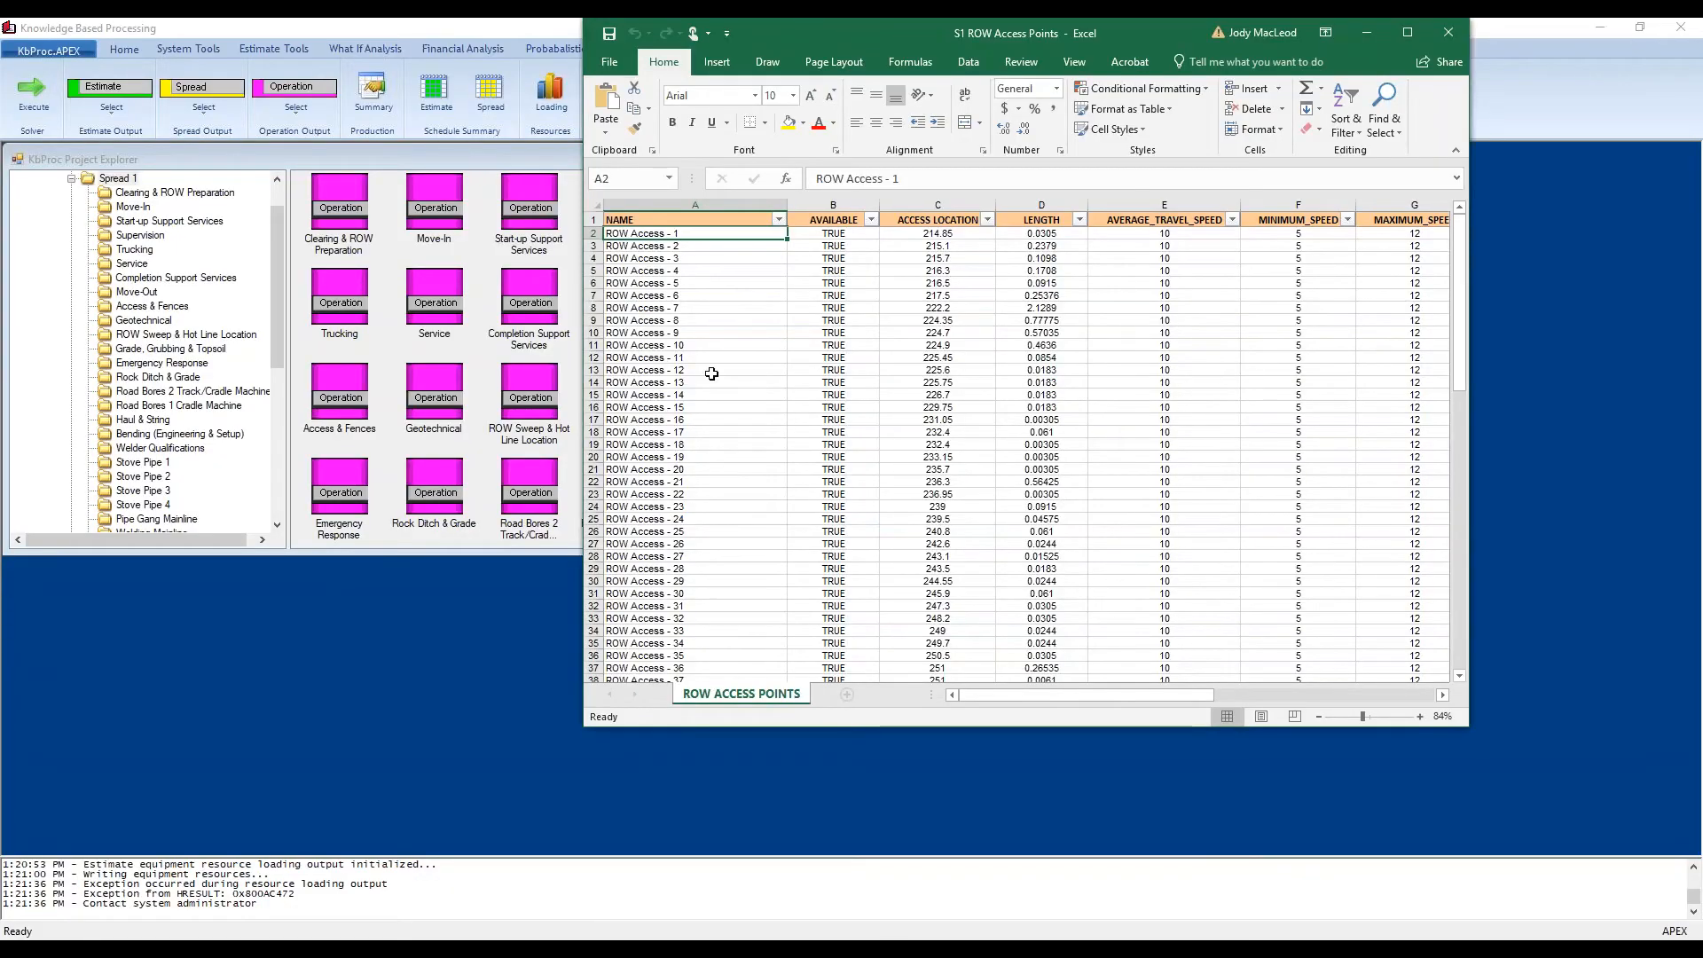
left_click(1376, 31)
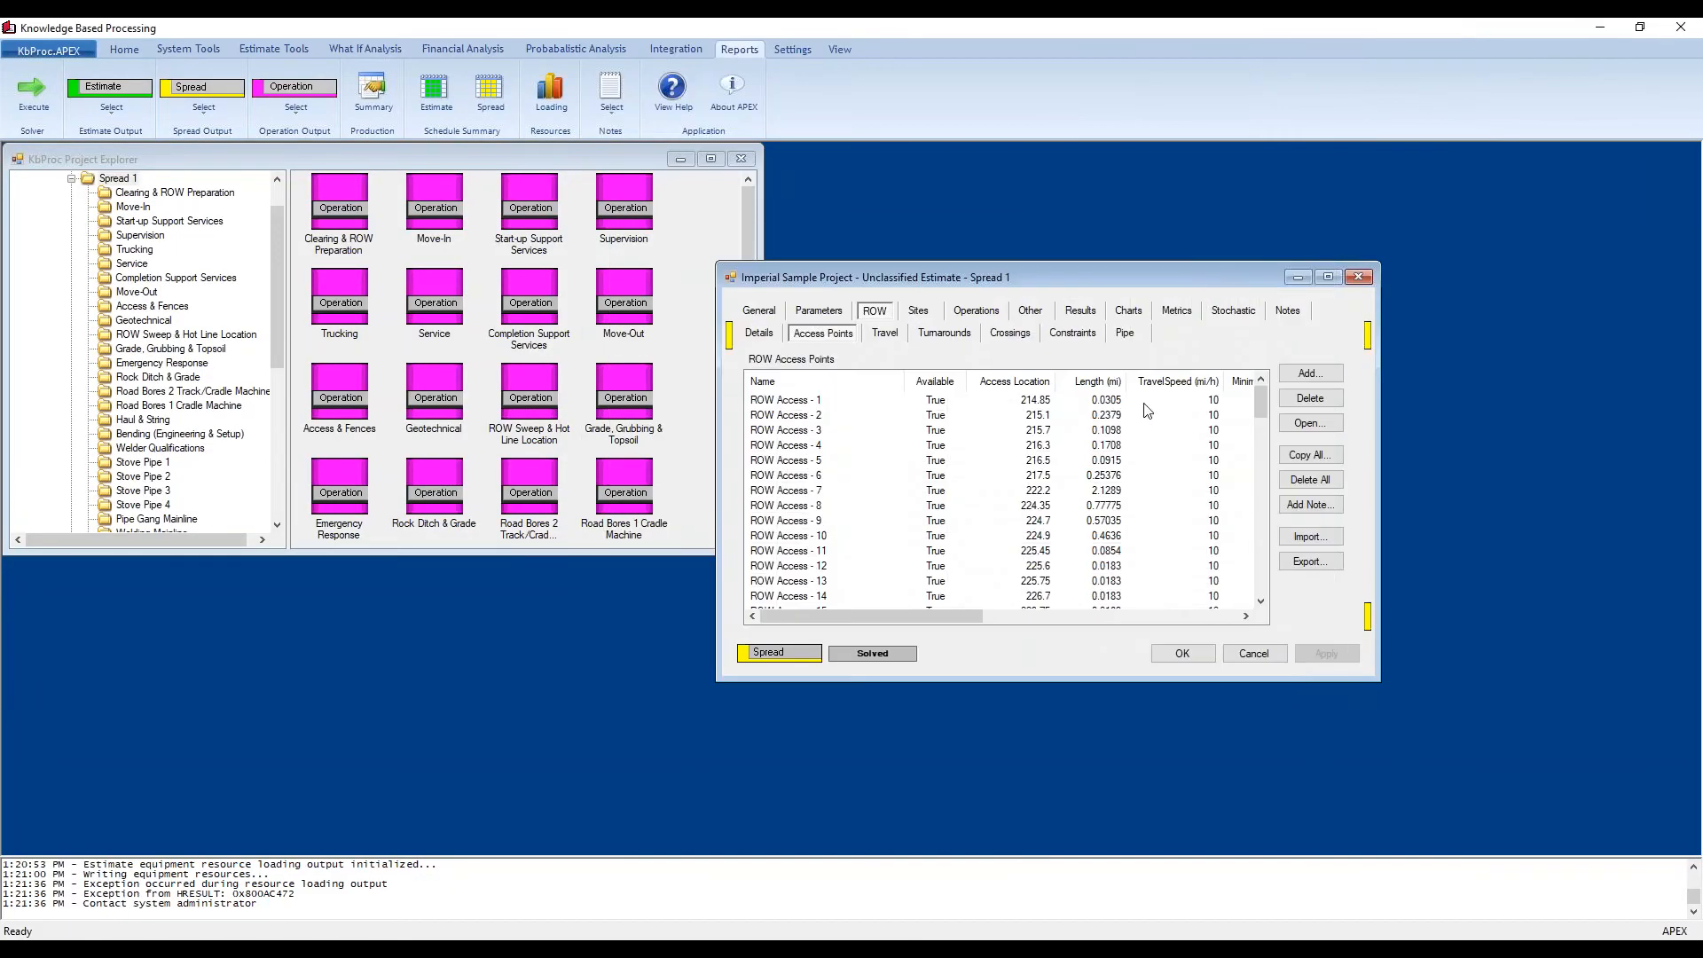
Step: Review Spread 1's ROW travel information, turnarounds, crossings and construction constraints
left_click(894, 337)
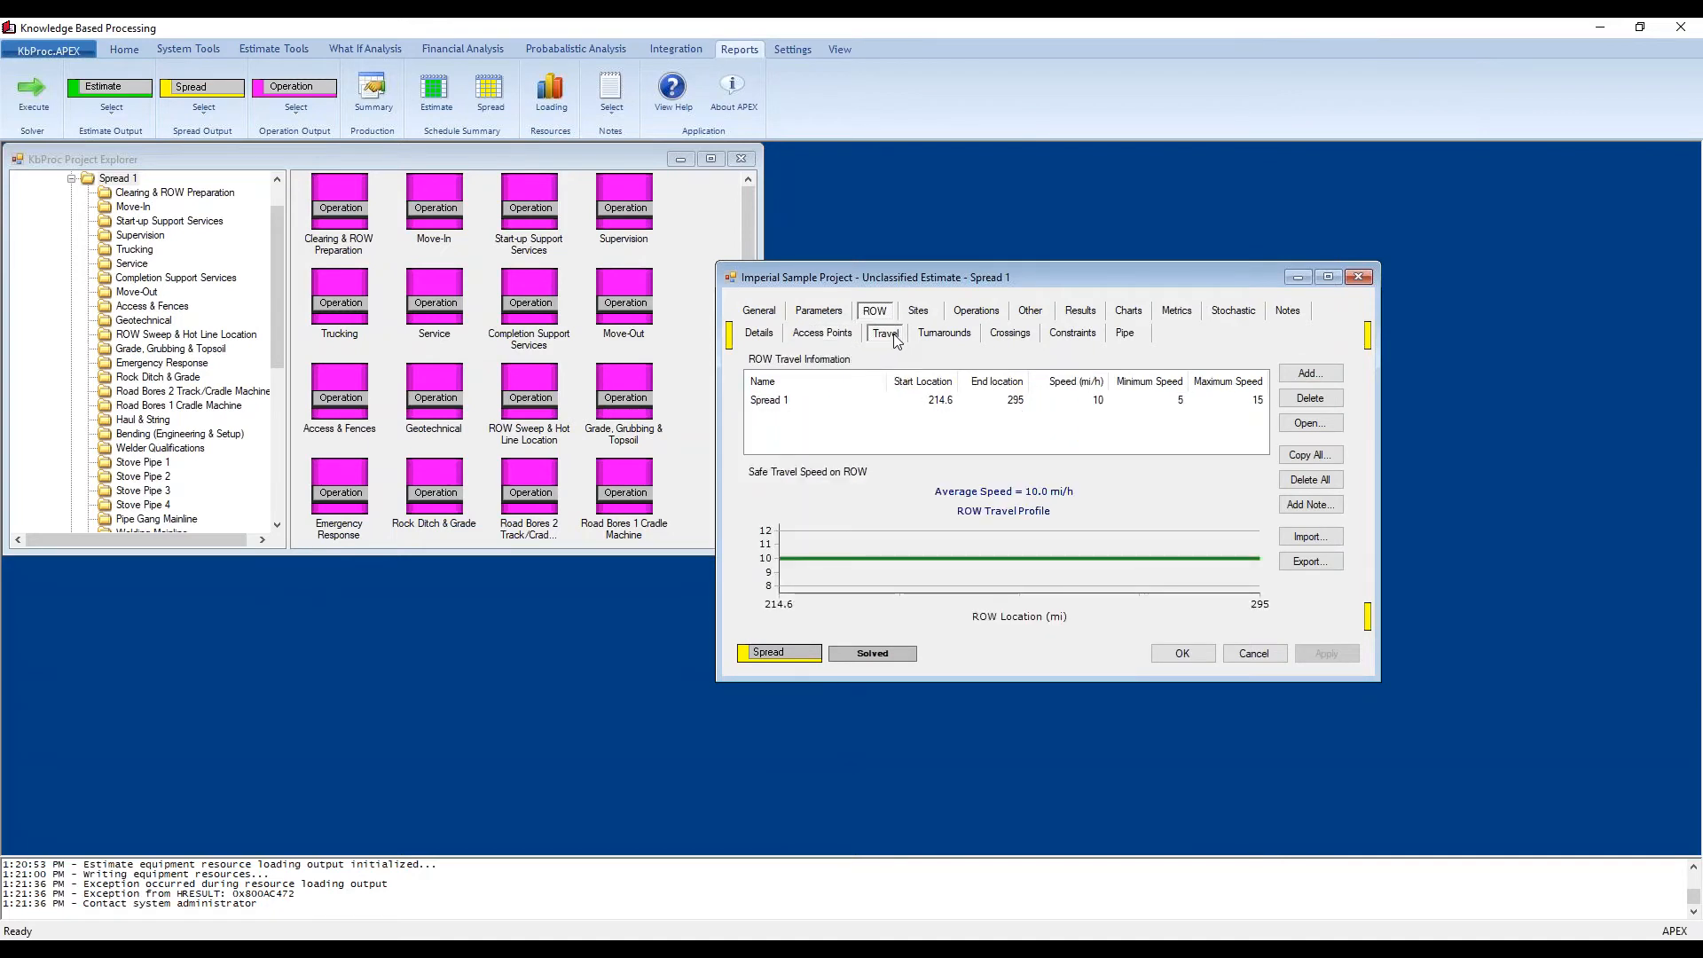
left_click(945, 333)
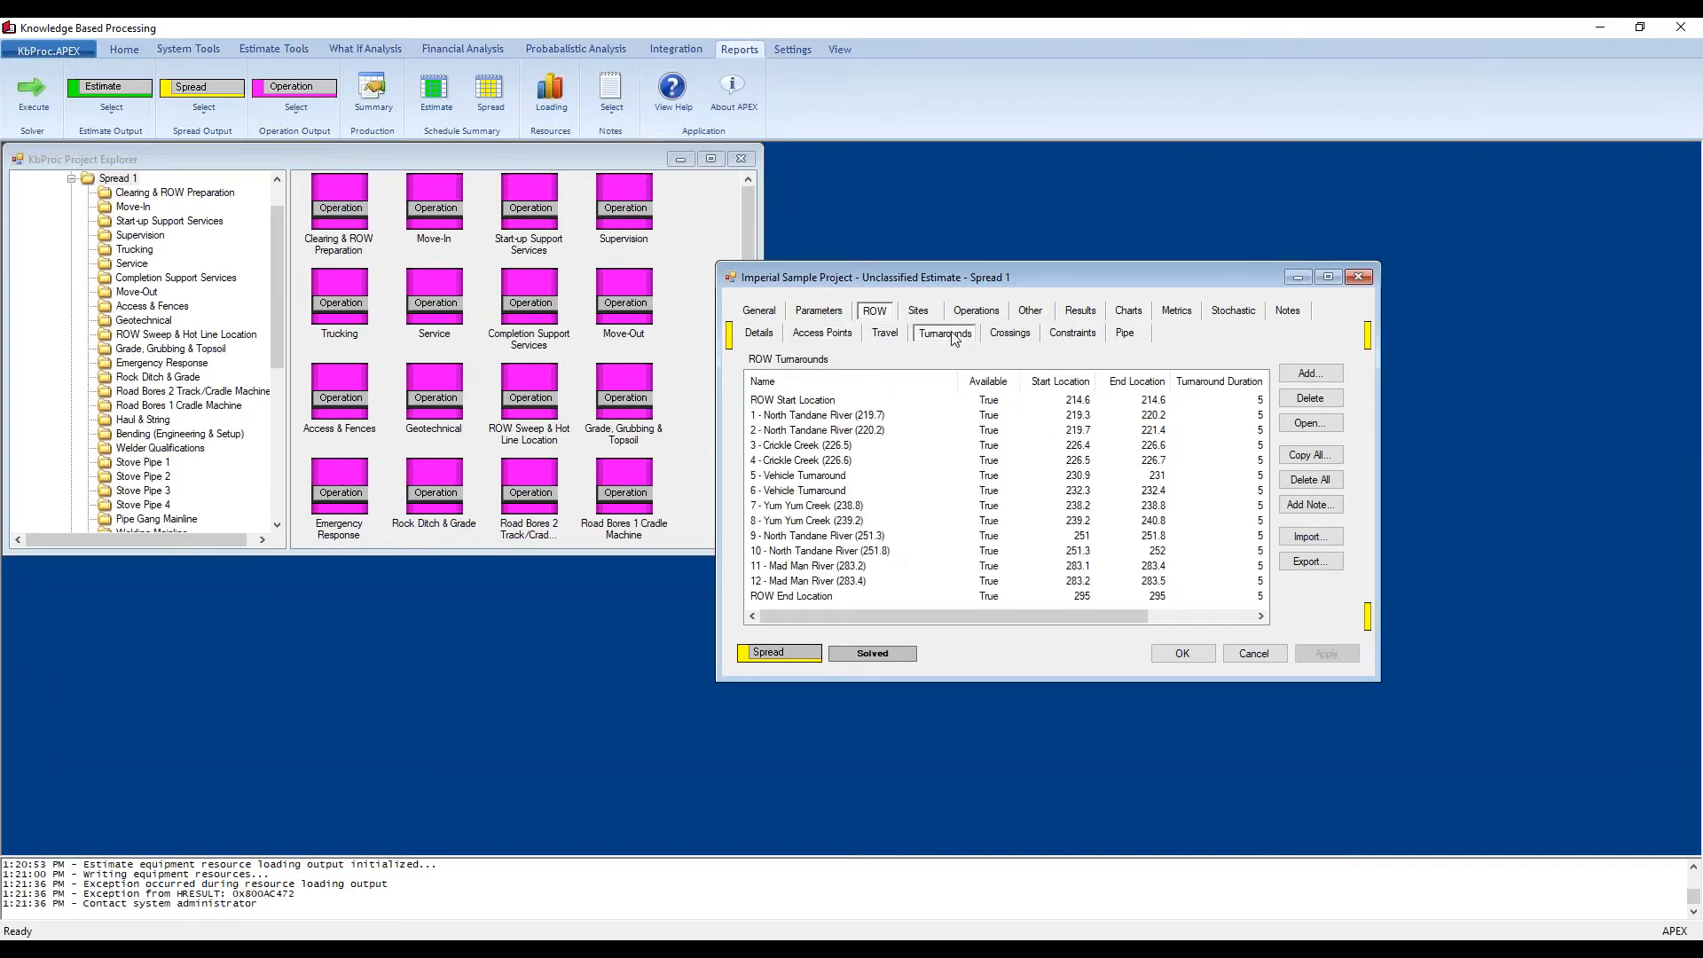
left_click(1011, 335)
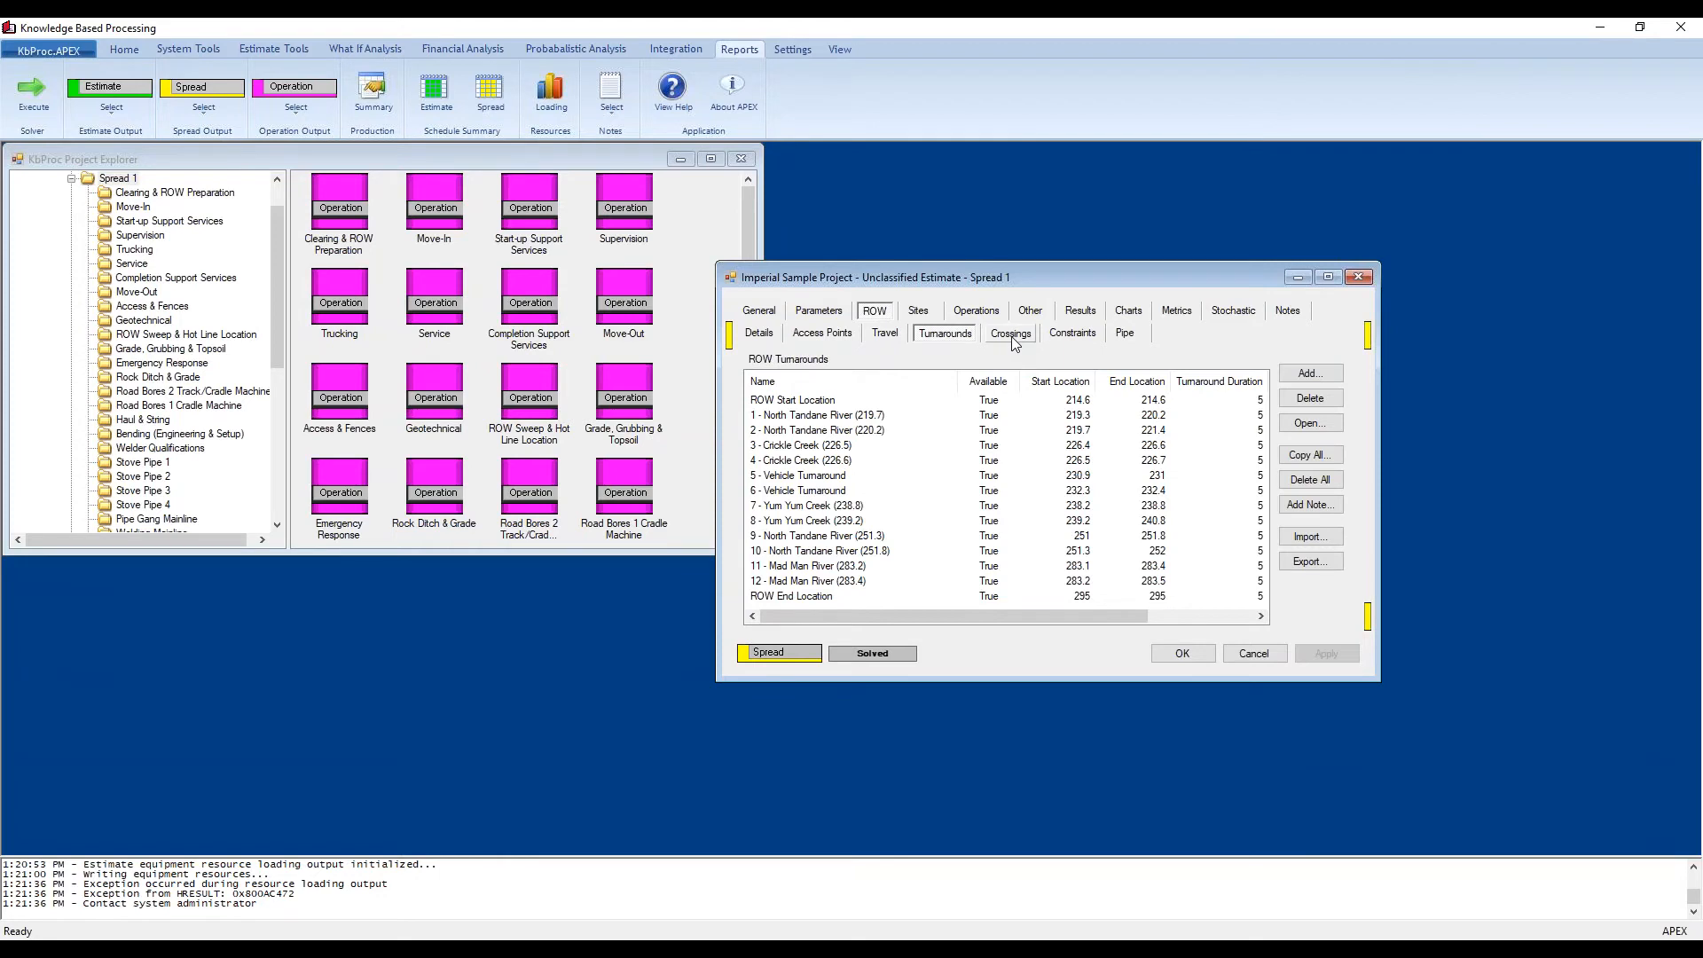
left_click(1077, 337)
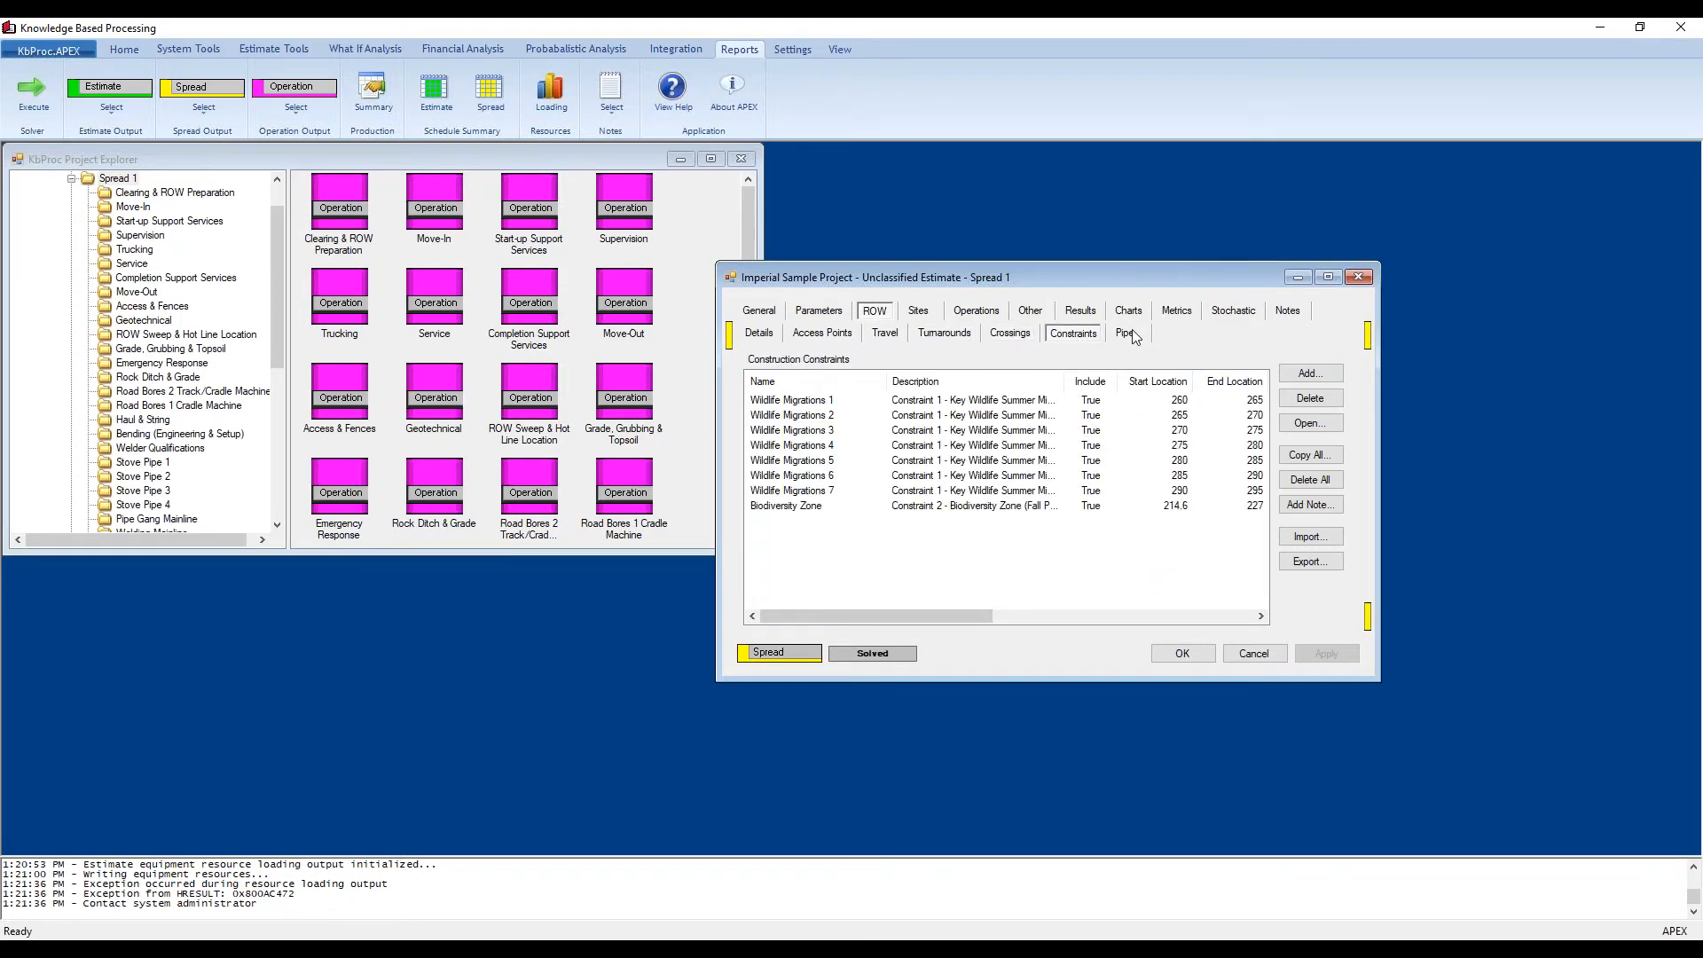
Step: Look at Spread 1's ROW pipe list, view the Spread Overview charts and close them
left_click(1133, 336)
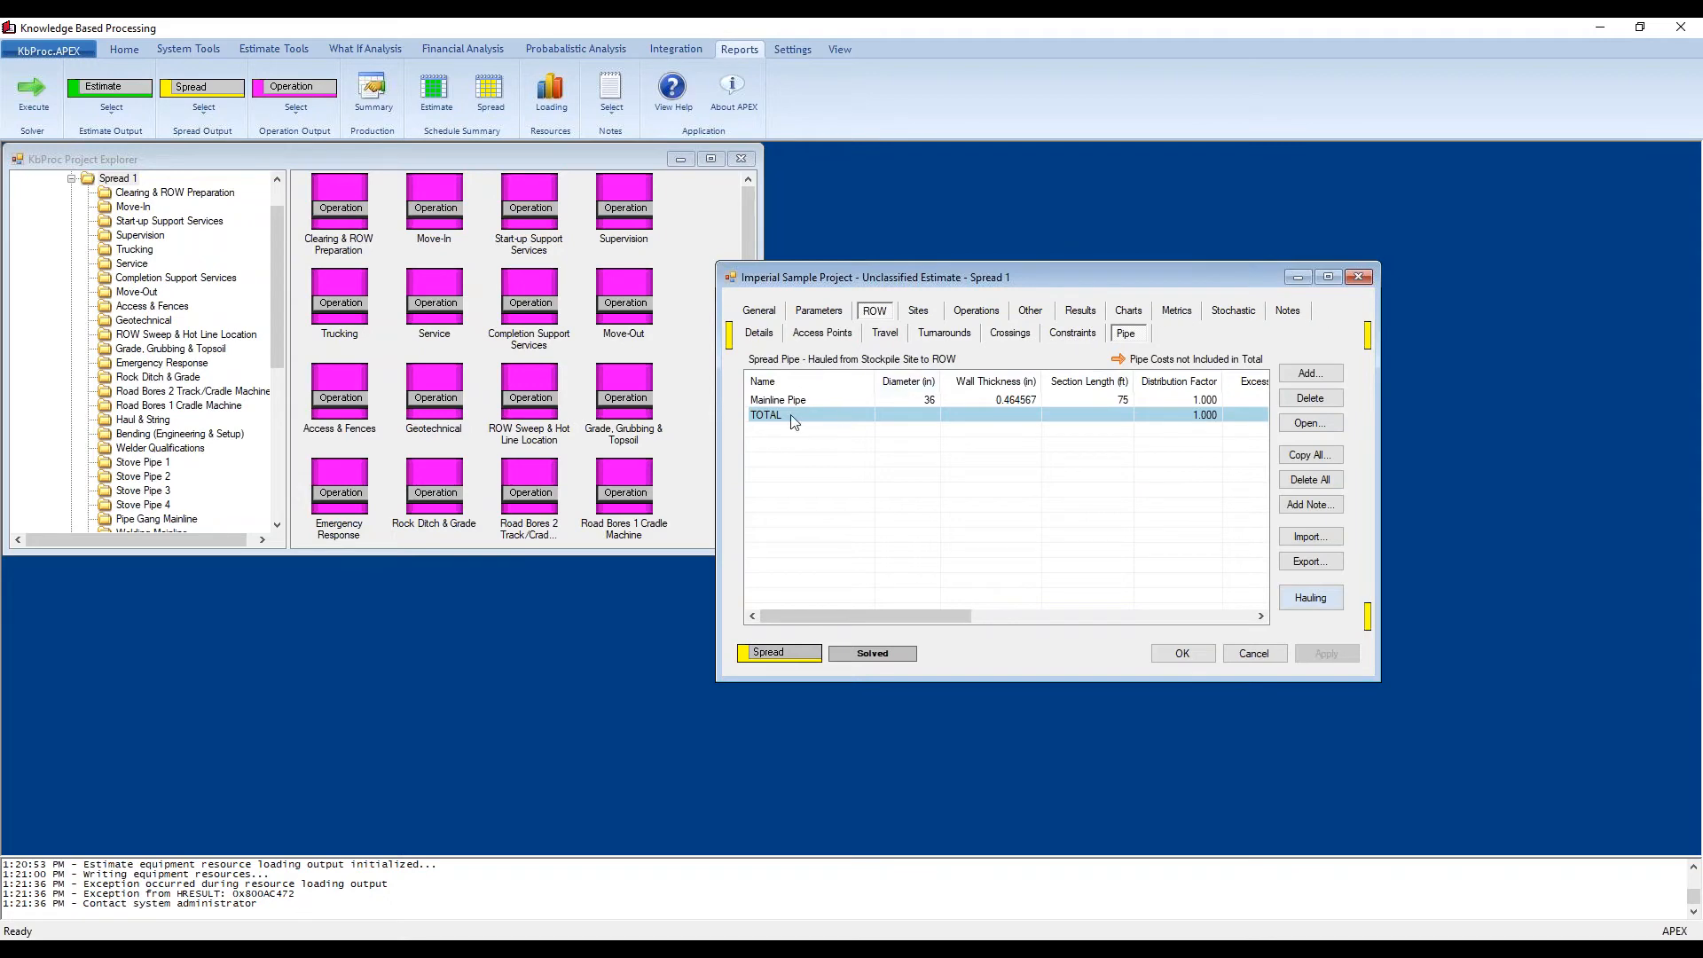
left_click(731, 336)
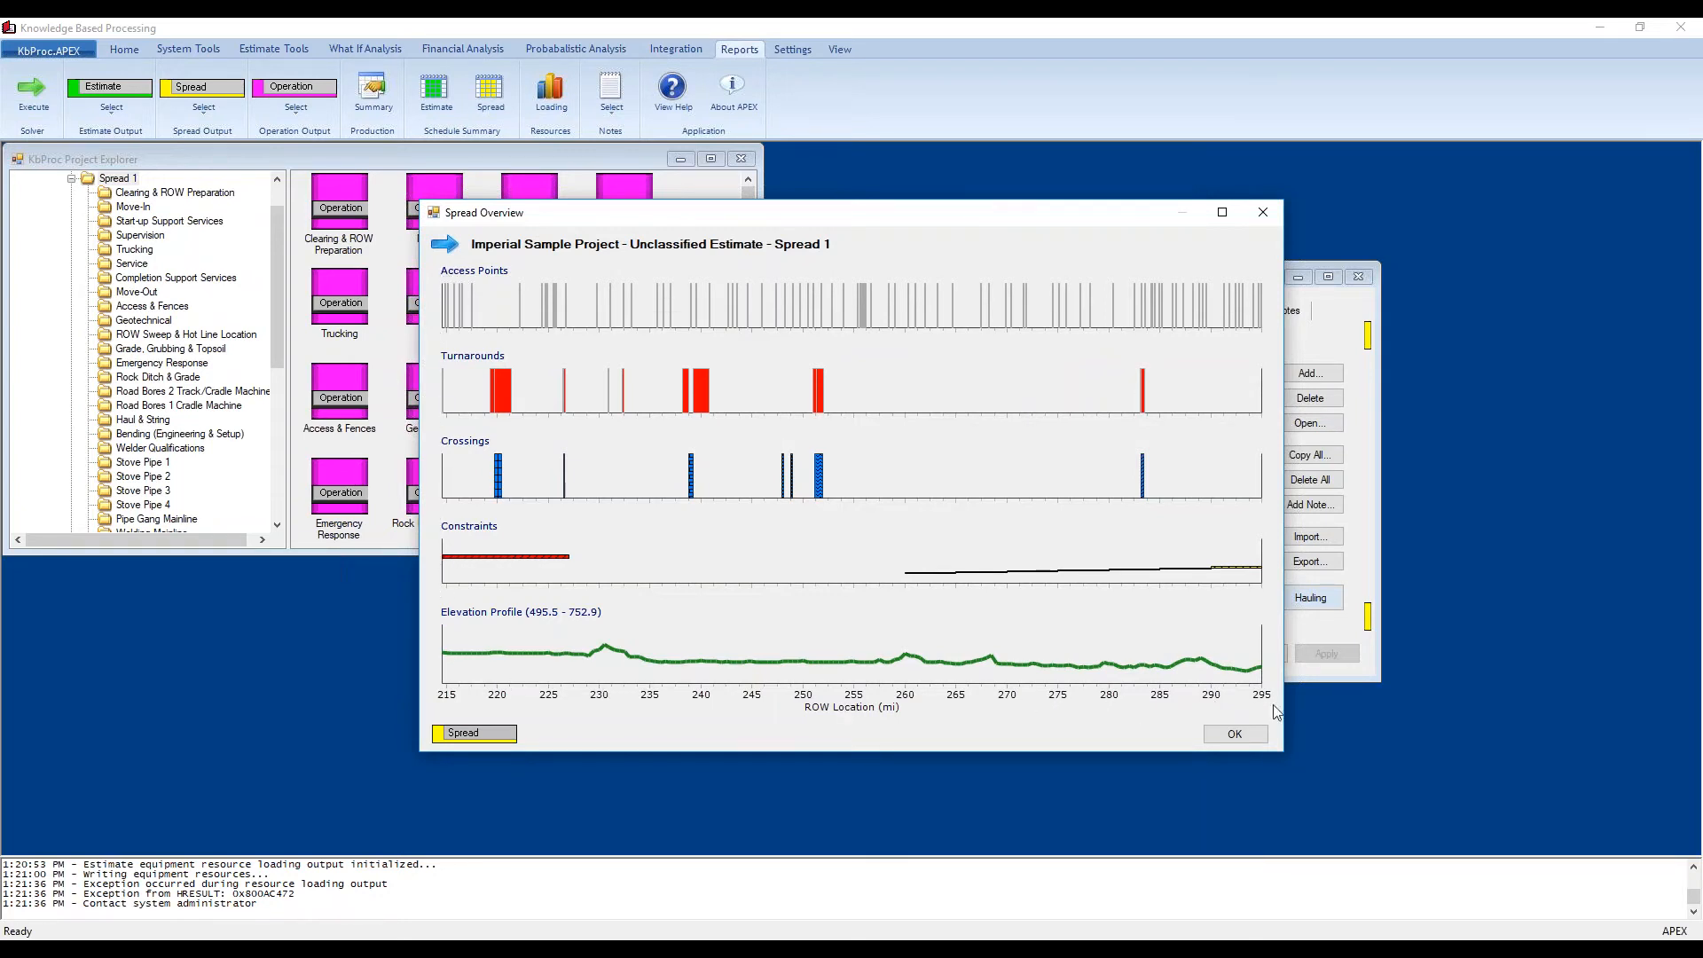
left_click(1236, 735)
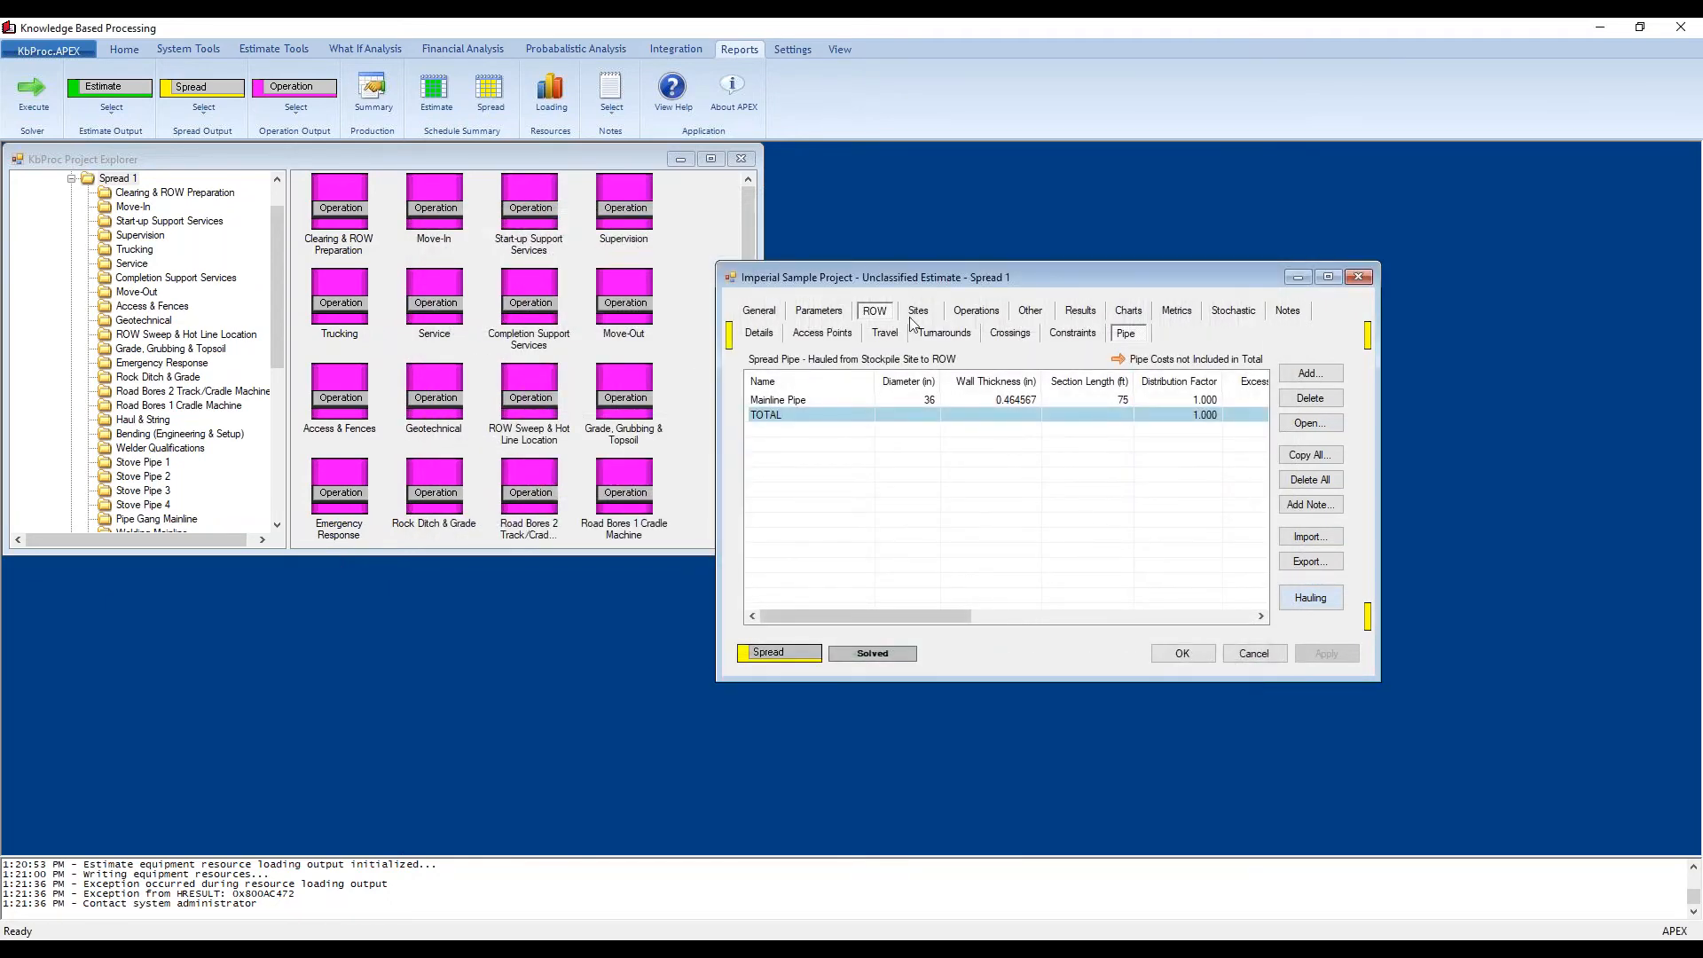
Step: Review Spread 1's site information: base locations, stockpile sites and the pipe haul calculation mode
left_click(919, 312)
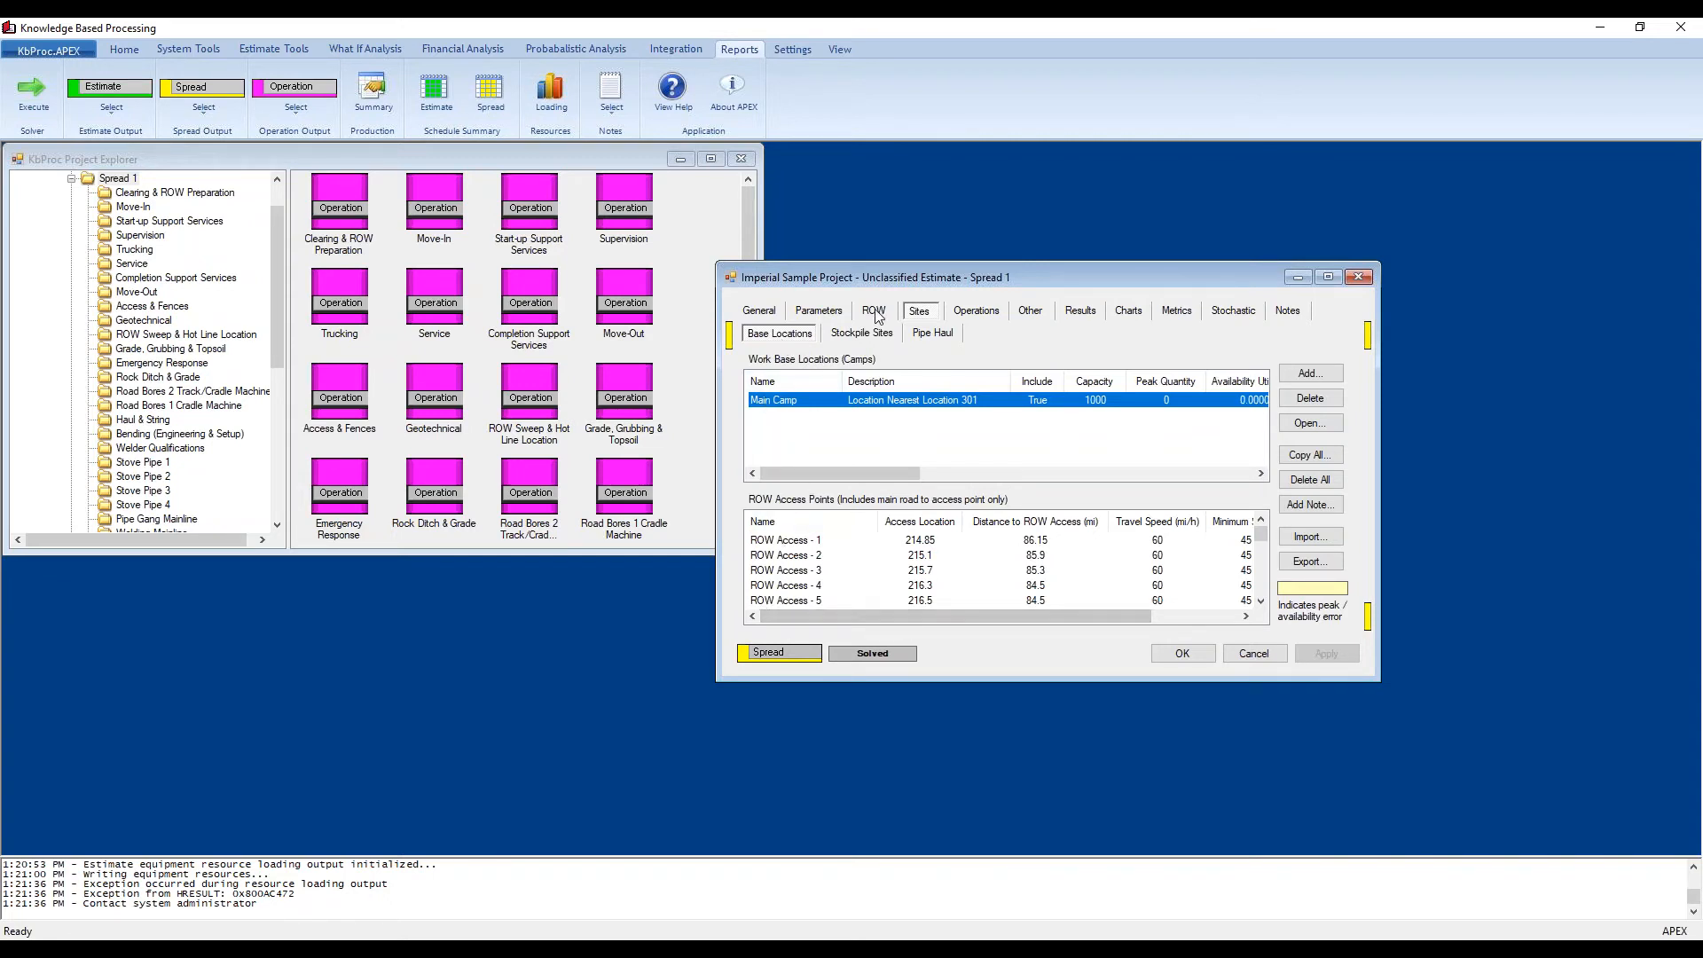
left_click(865, 335)
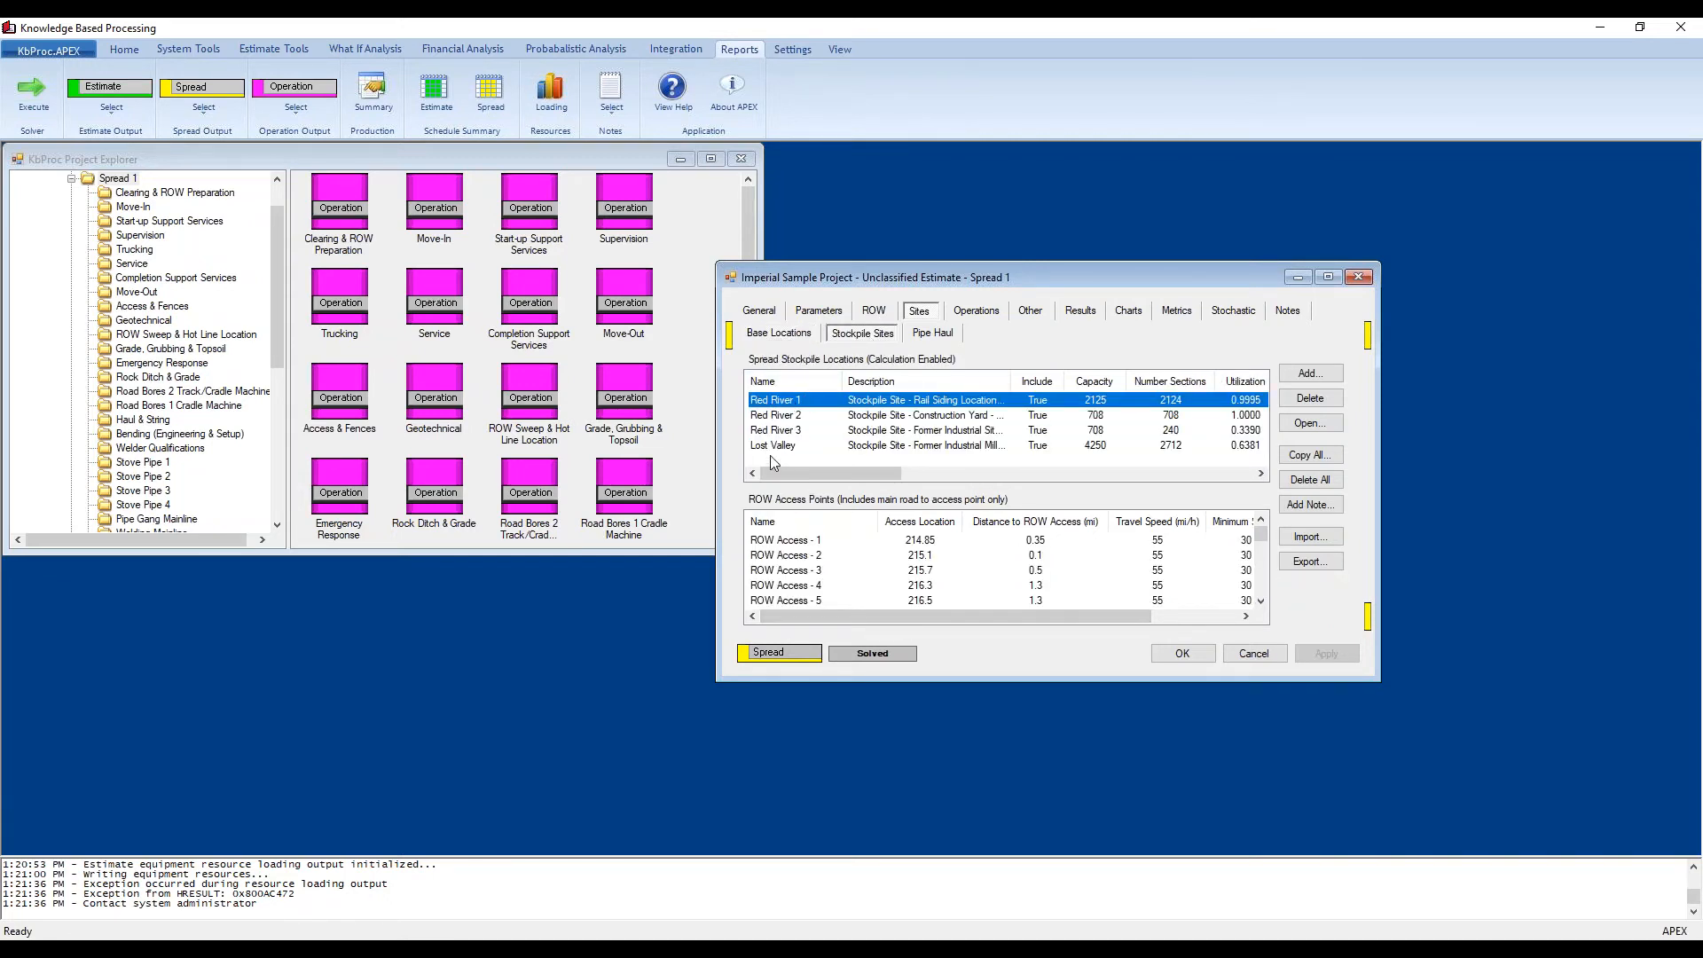
left_click(947, 336)
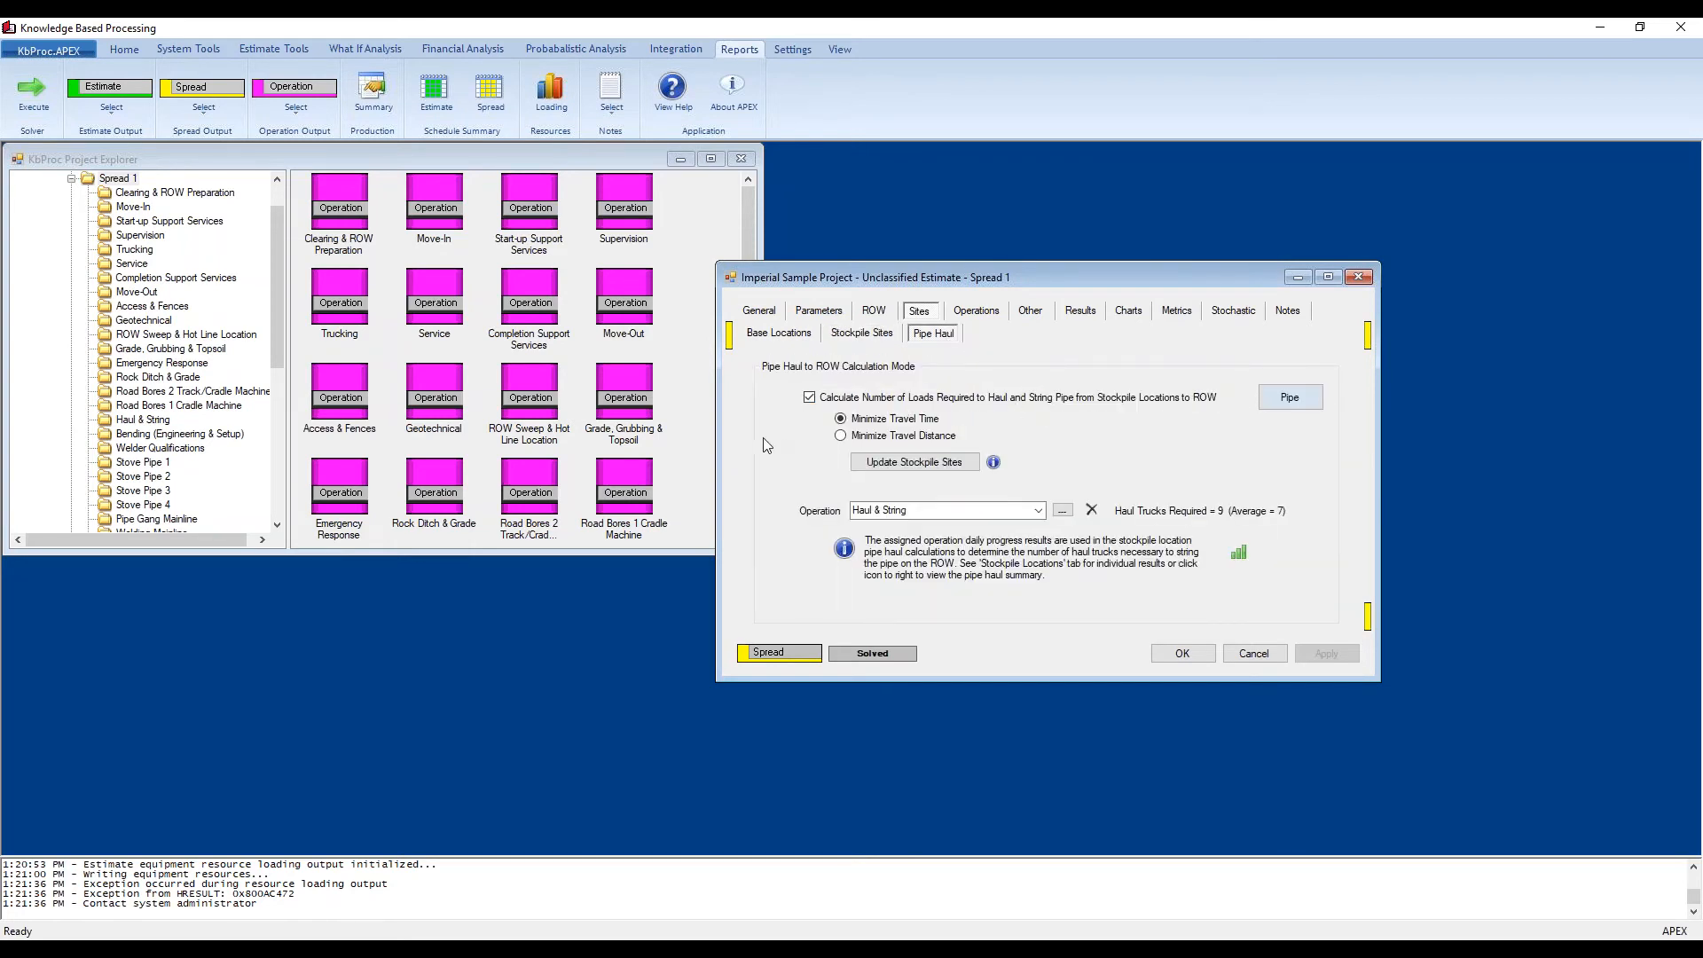
Step: Show all of Spread 1's operations, view the direct/indirect cost ratio chart and close it
left_click(985, 313)
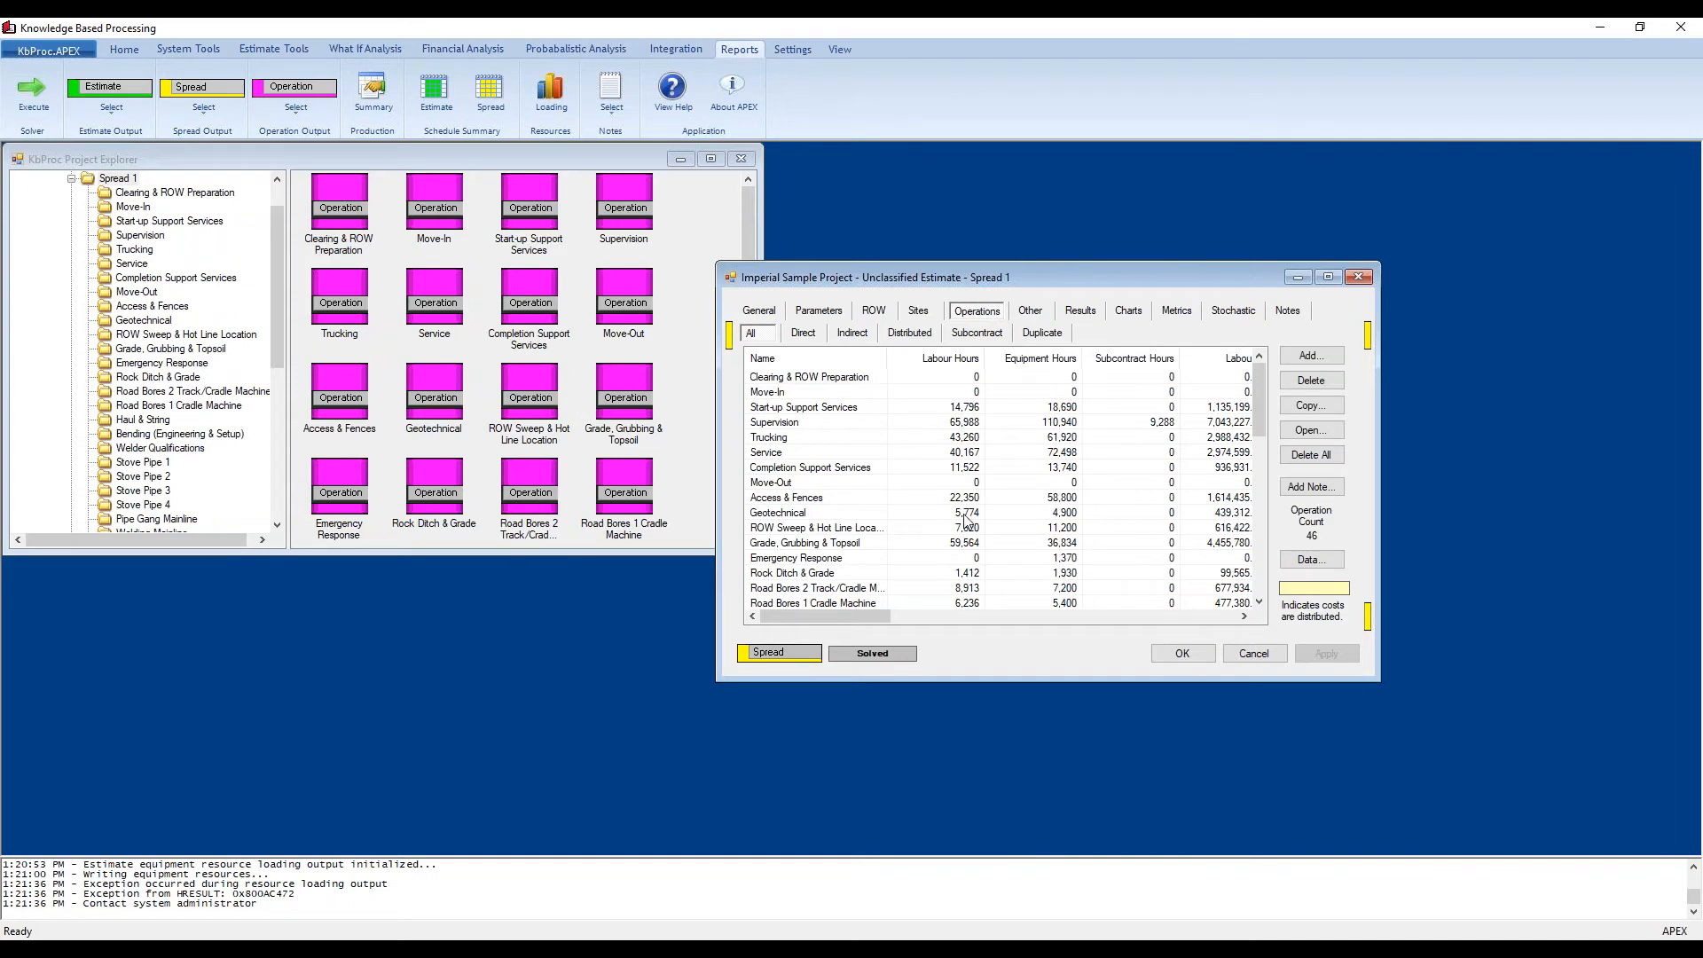
right_click(854, 486)
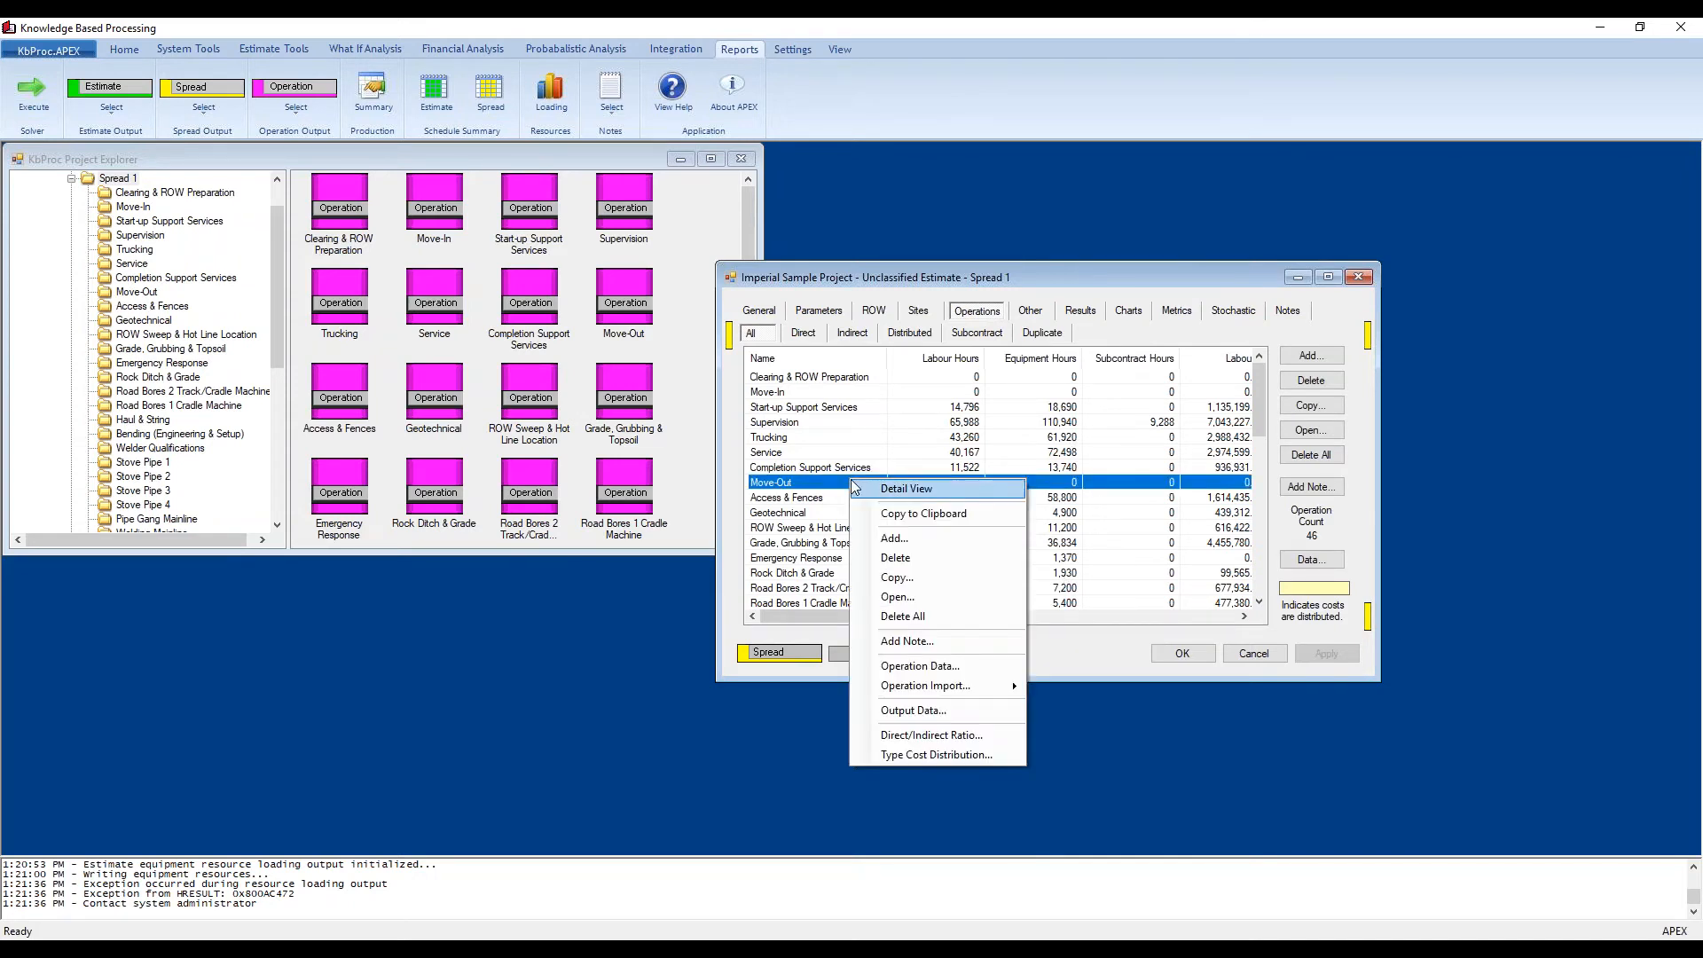
mouse_move(995, 685)
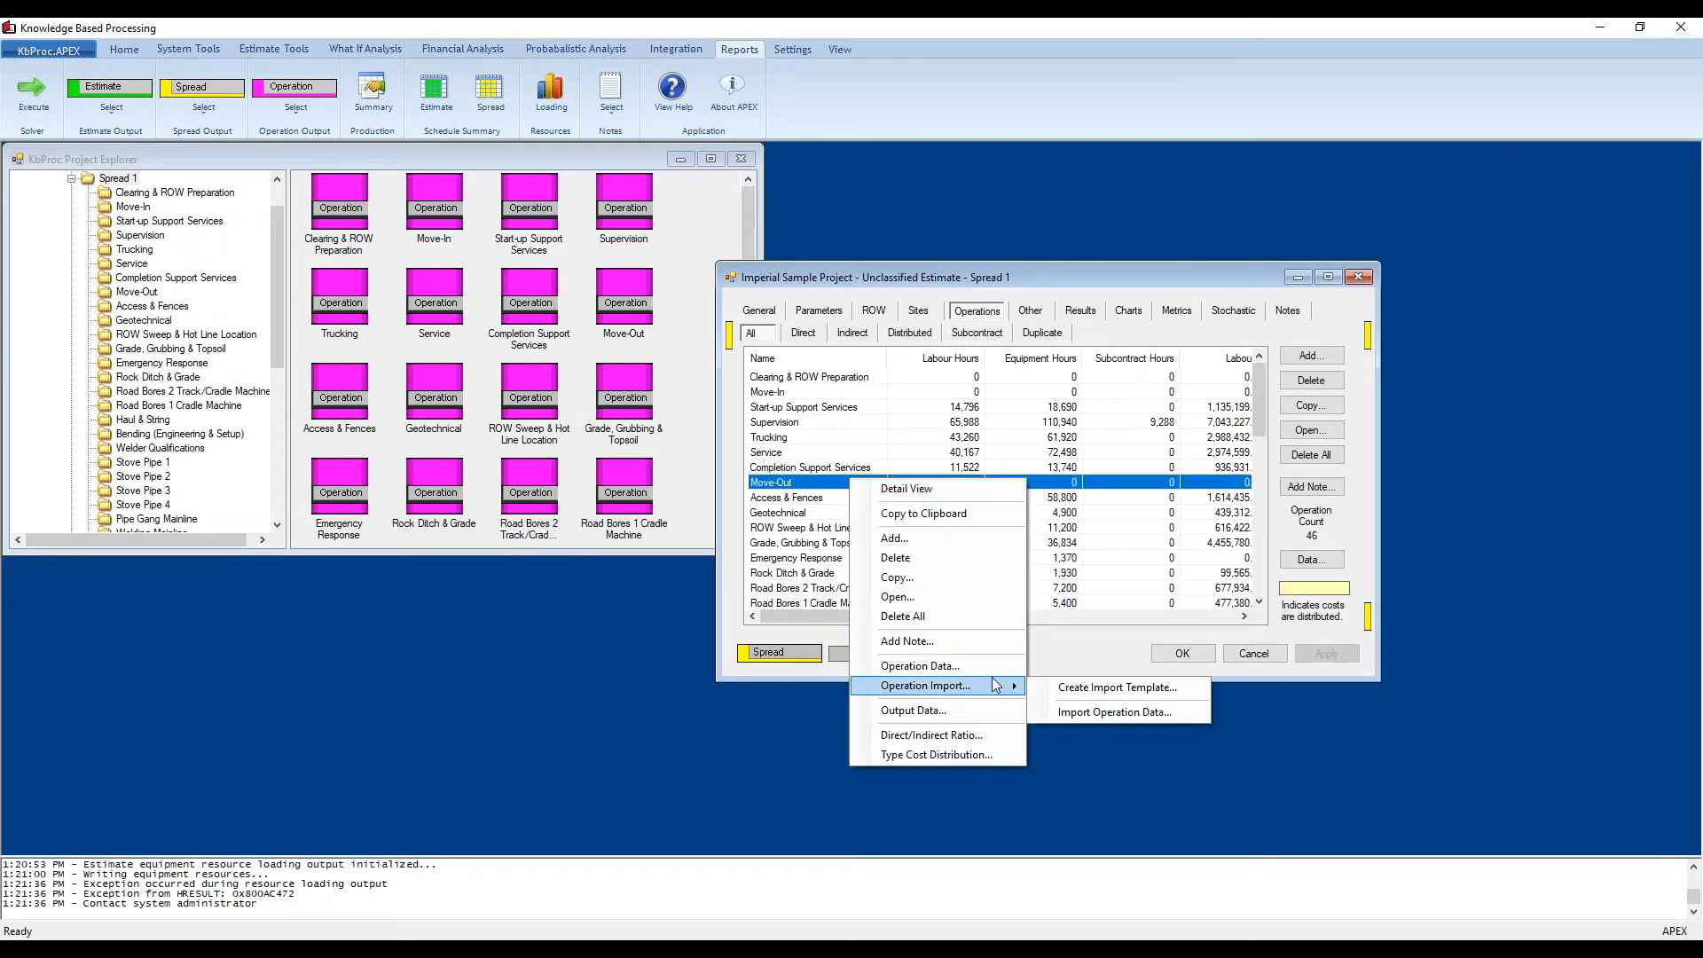
left_click(981, 751)
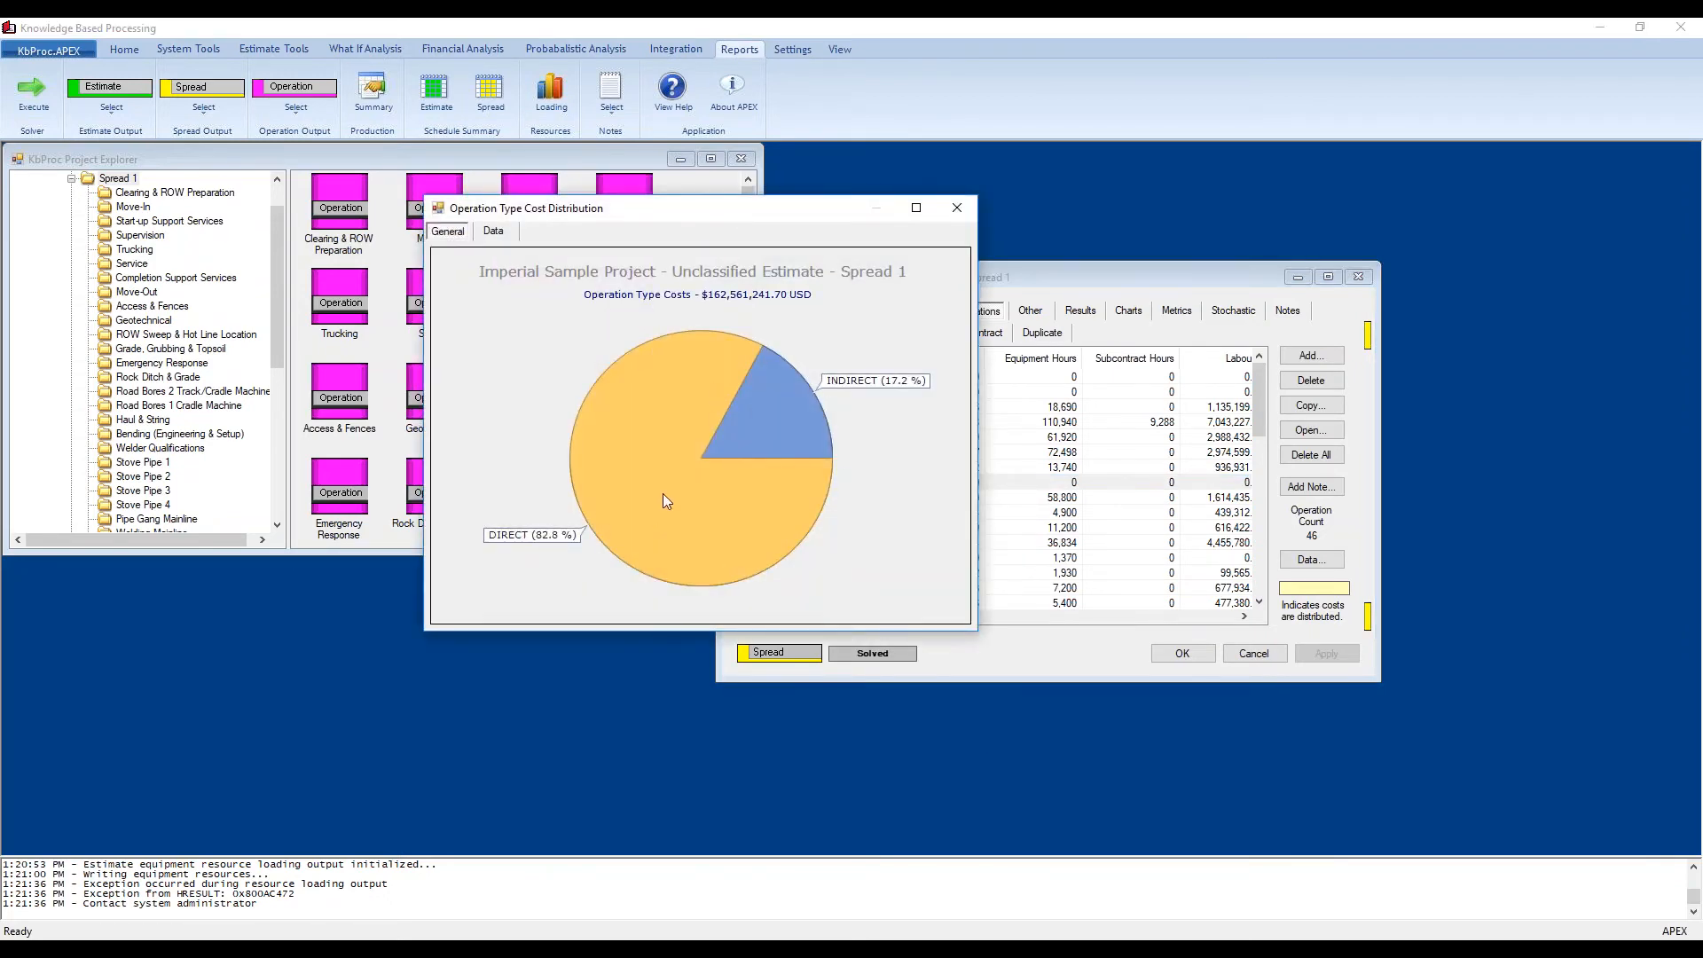
left_click(957, 207)
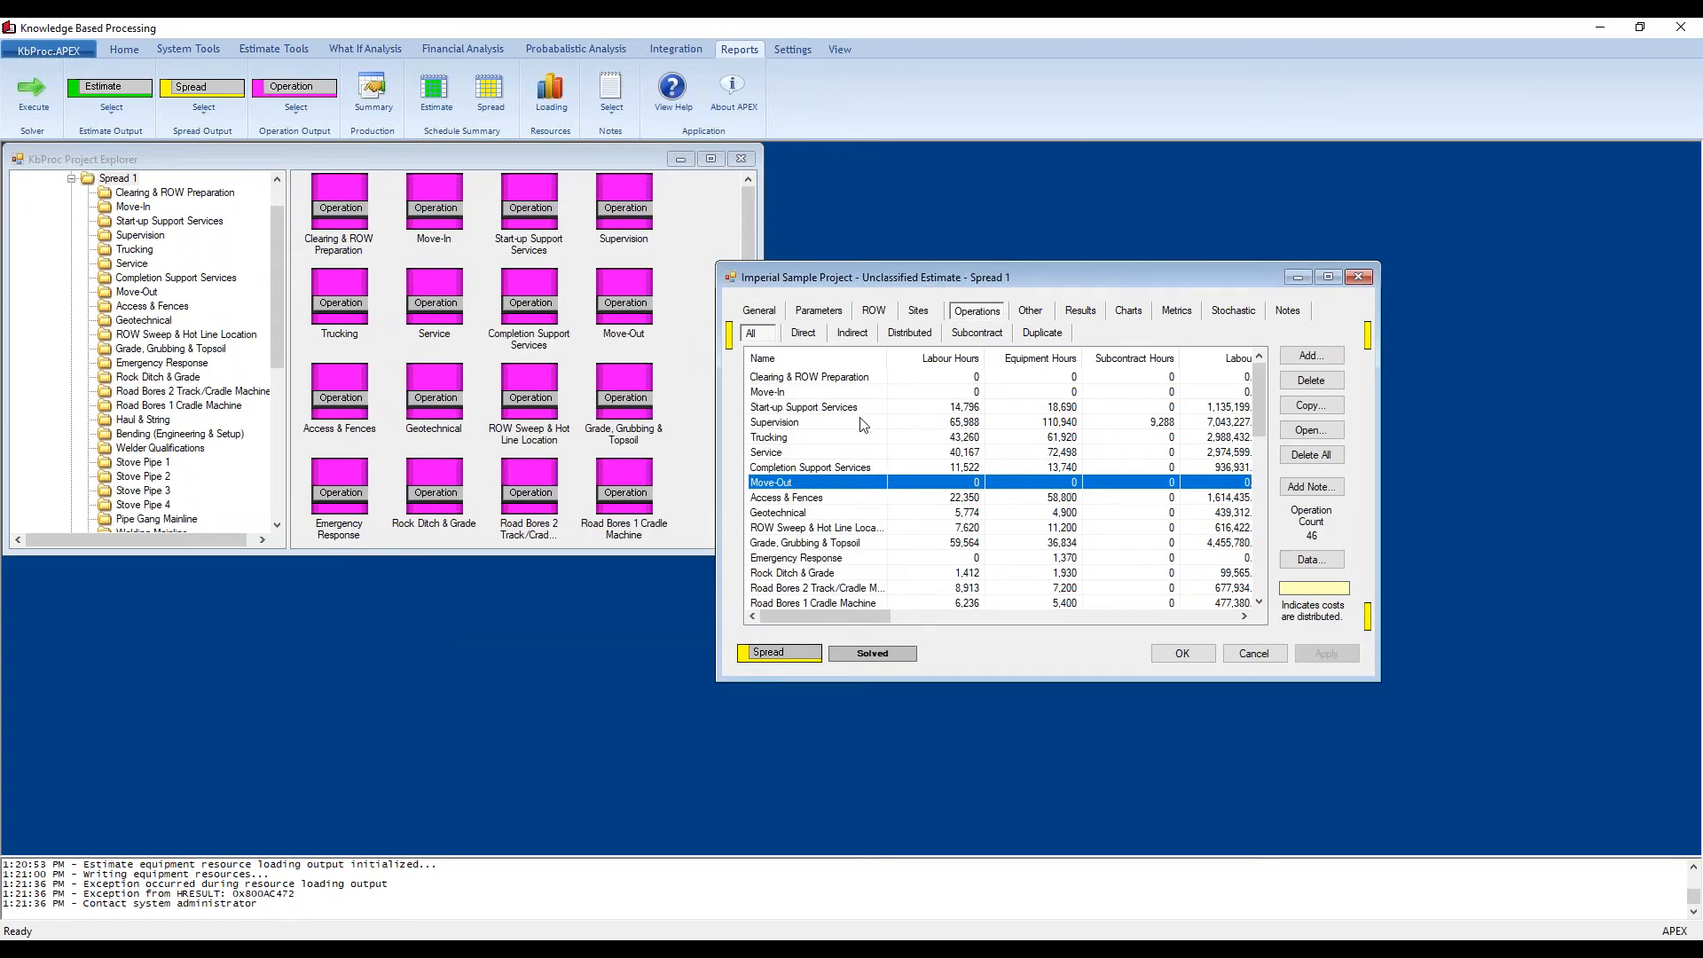
Step: View the type cost distribution chart and its data for all of Spread 1's operations, and close it
right_click(894, 423)
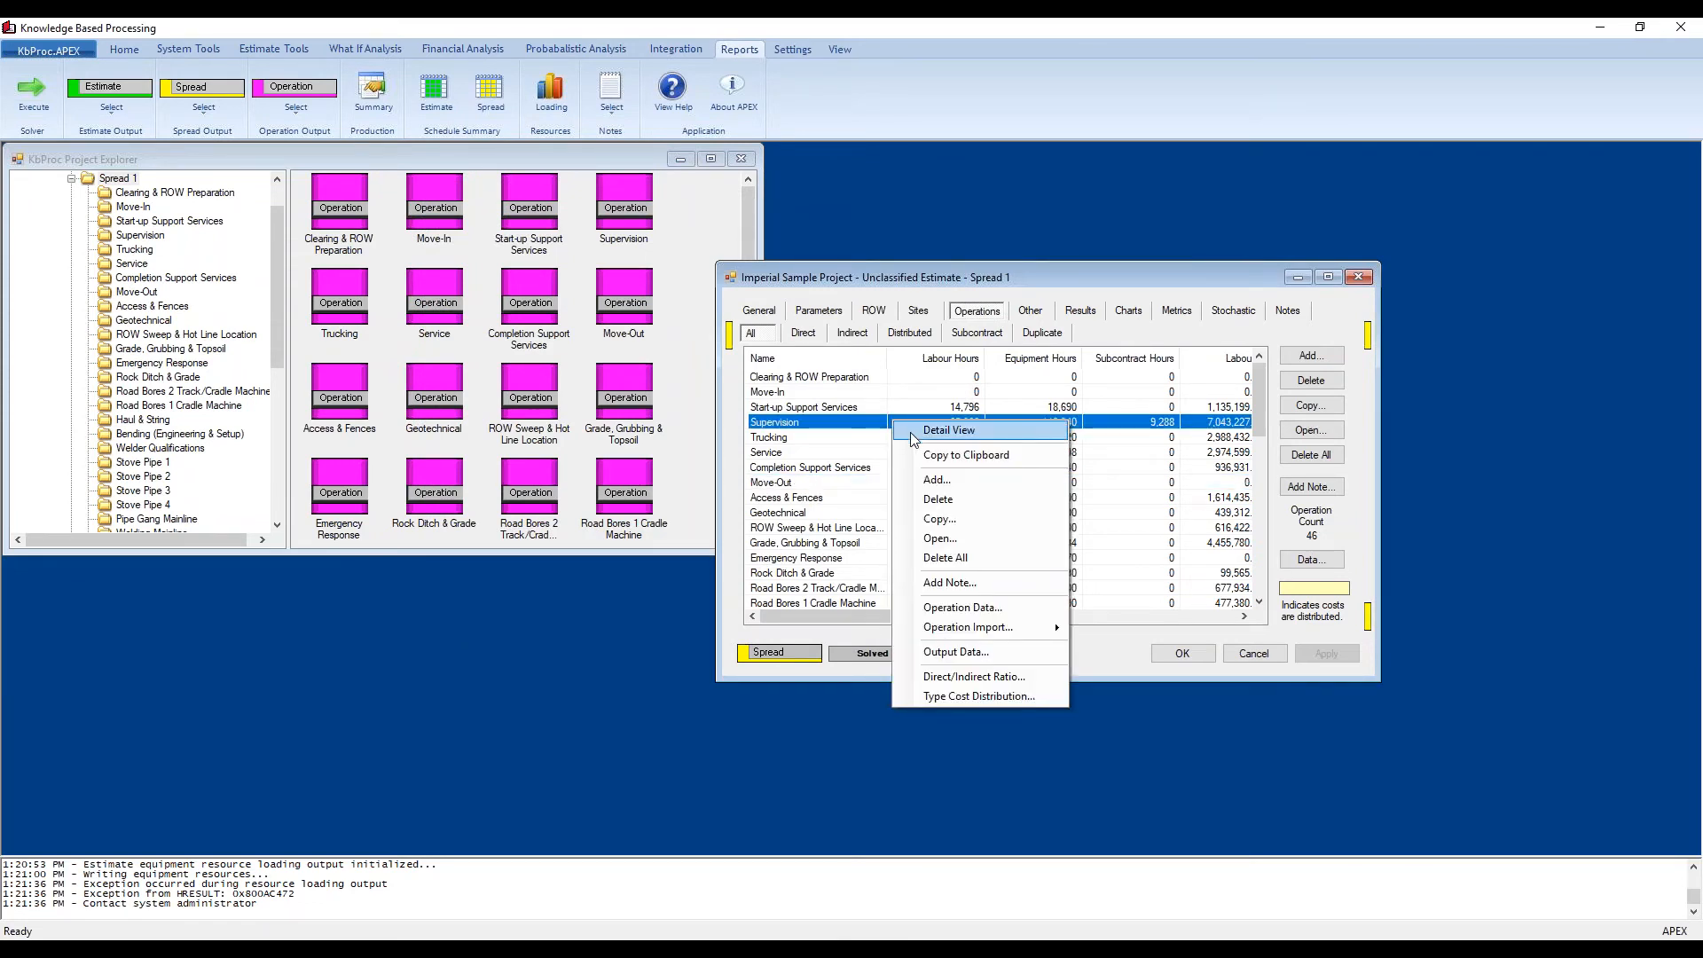
left_click(1031, 697)
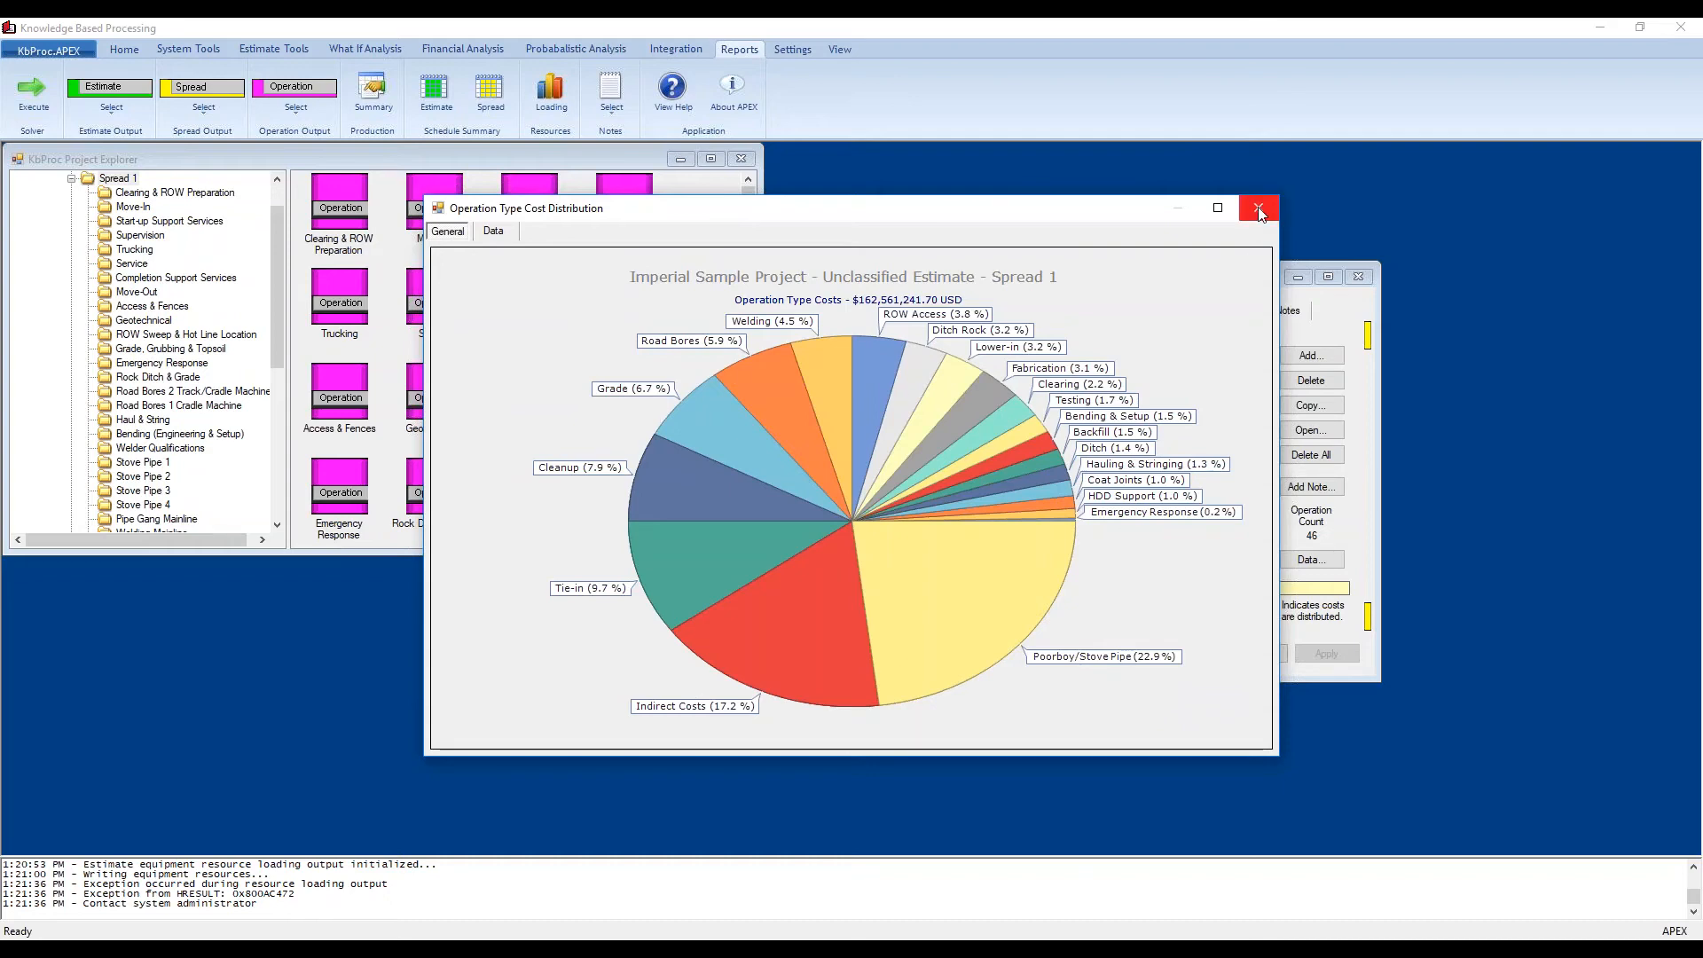
left_click(494, 230)
left_click(447, 231)
left_click(1260, 207)
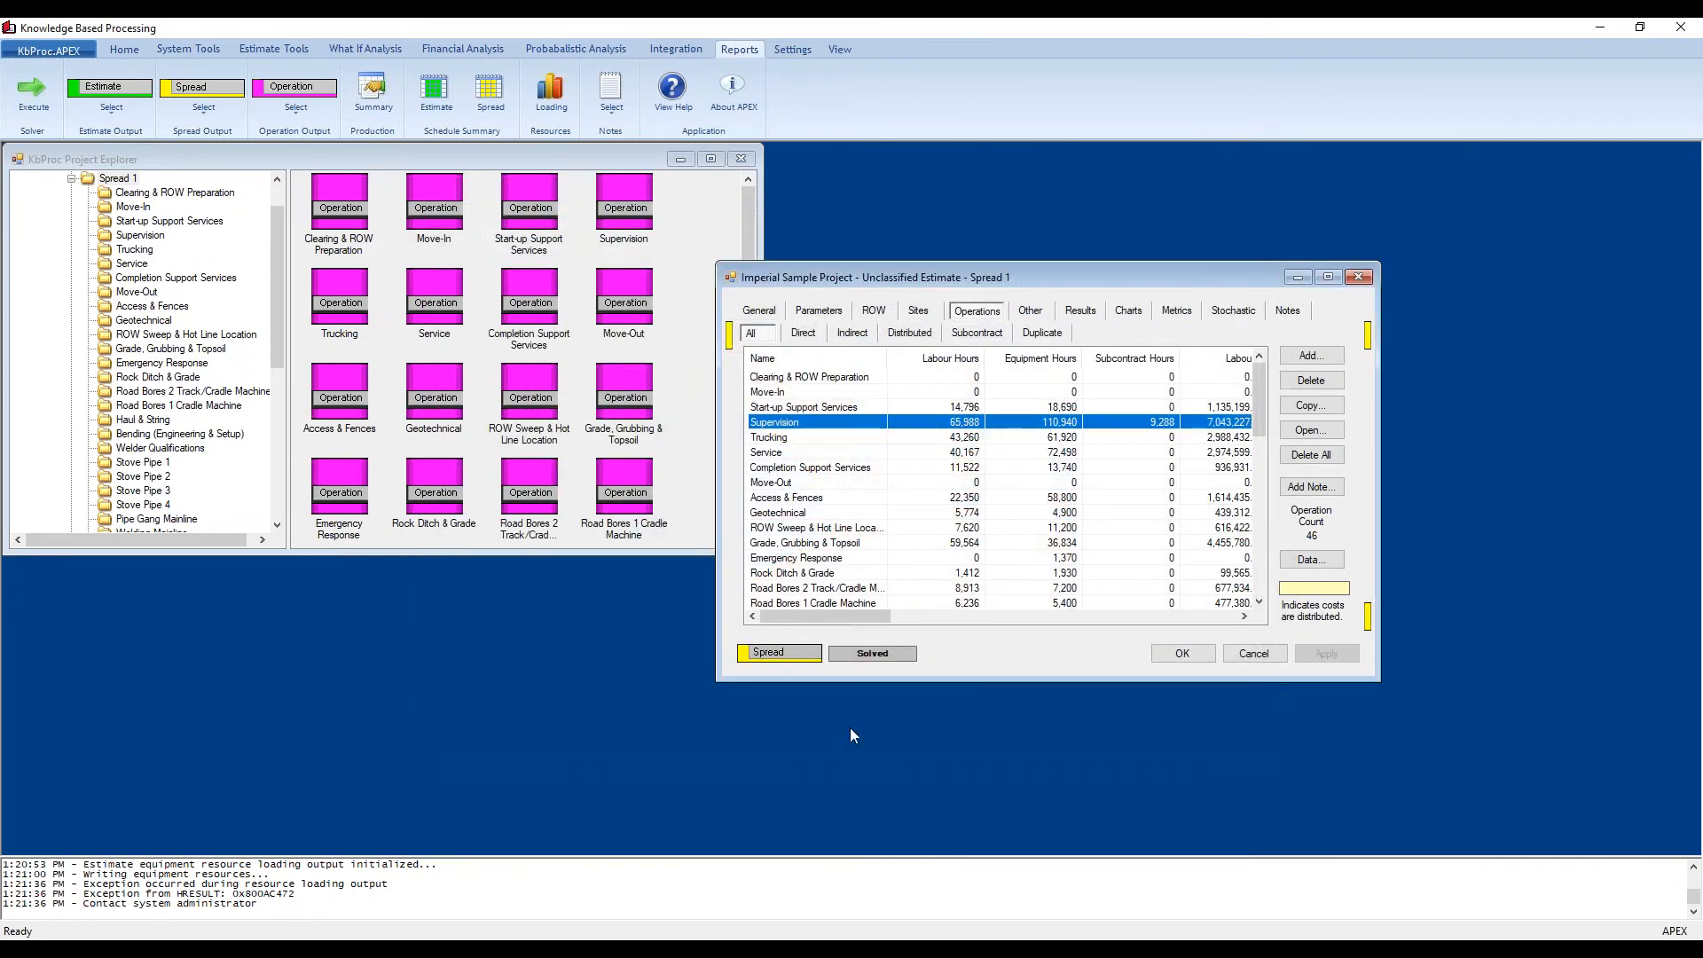
Step: List only Spread 1's direct operations, view the type cost distribution chart from that list and close it
left_click(804, 333)
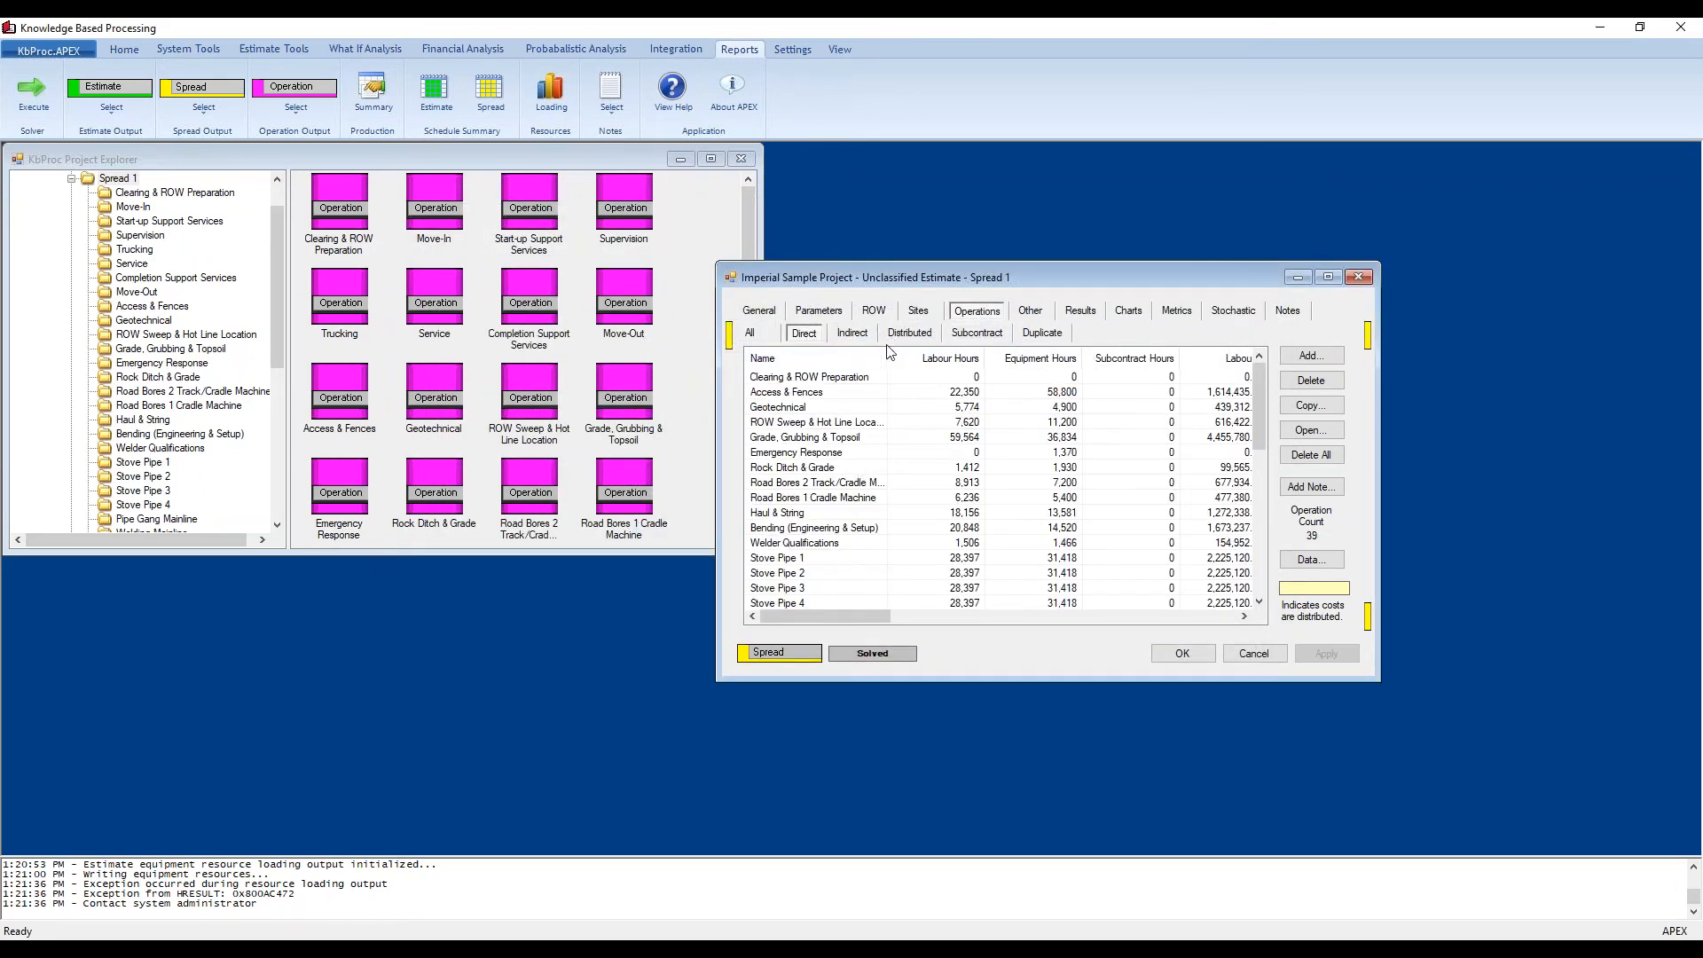
right_click(857, 424)
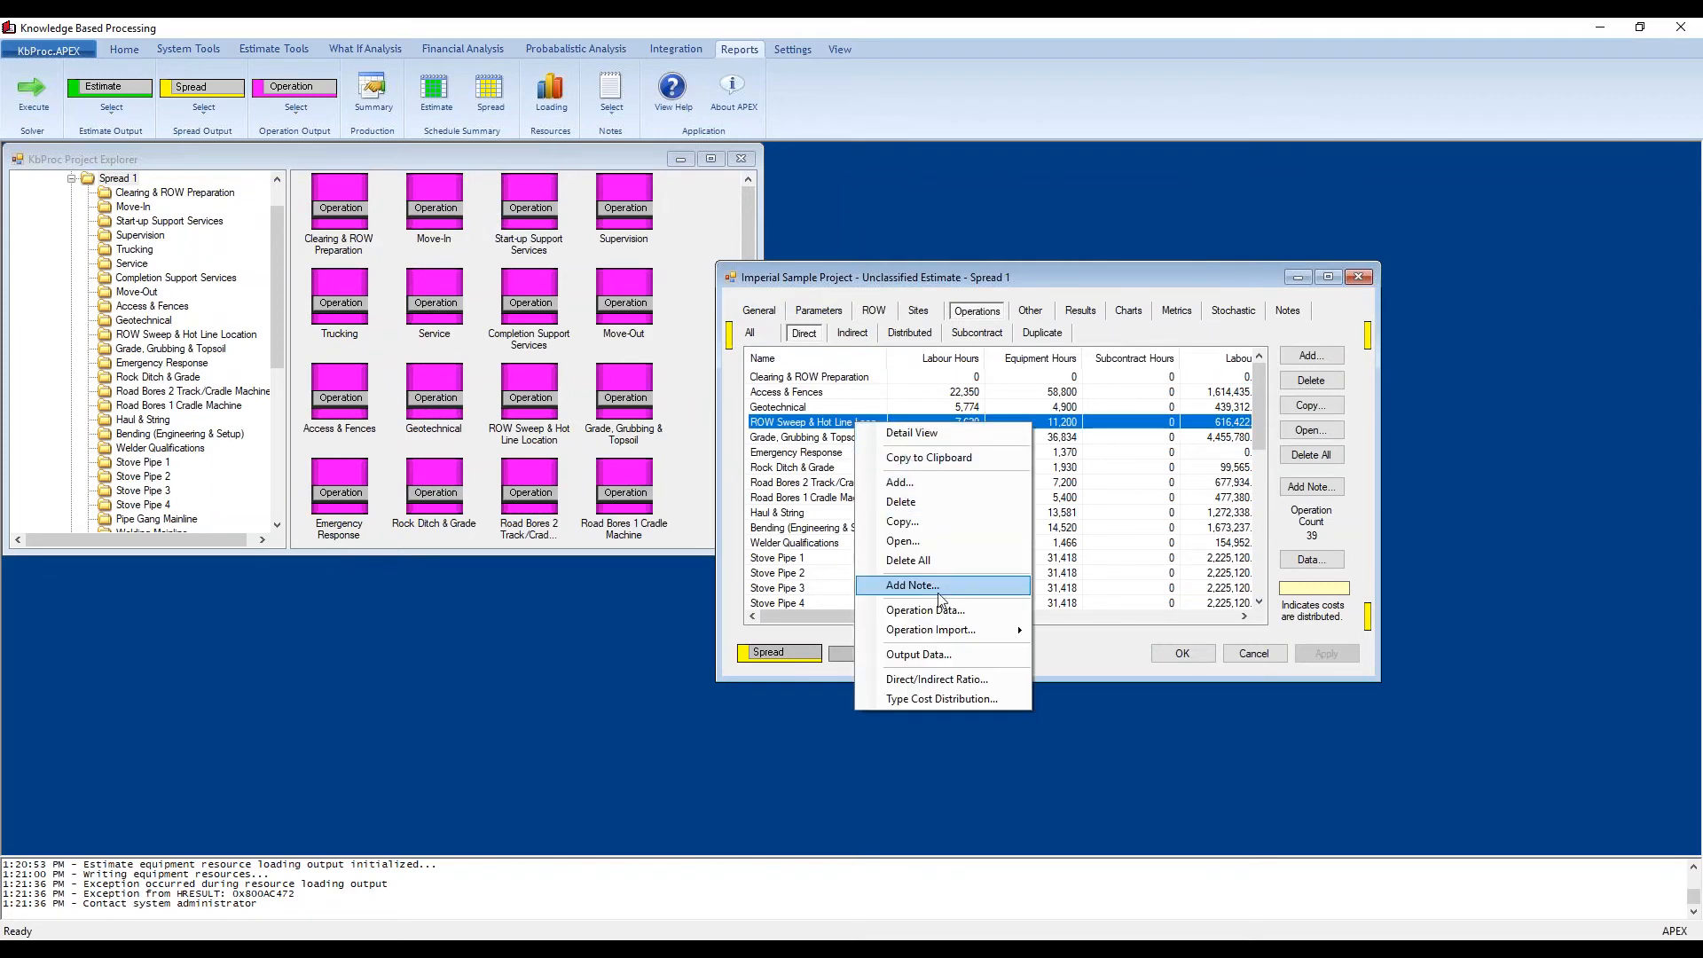
left_click(966, 699)
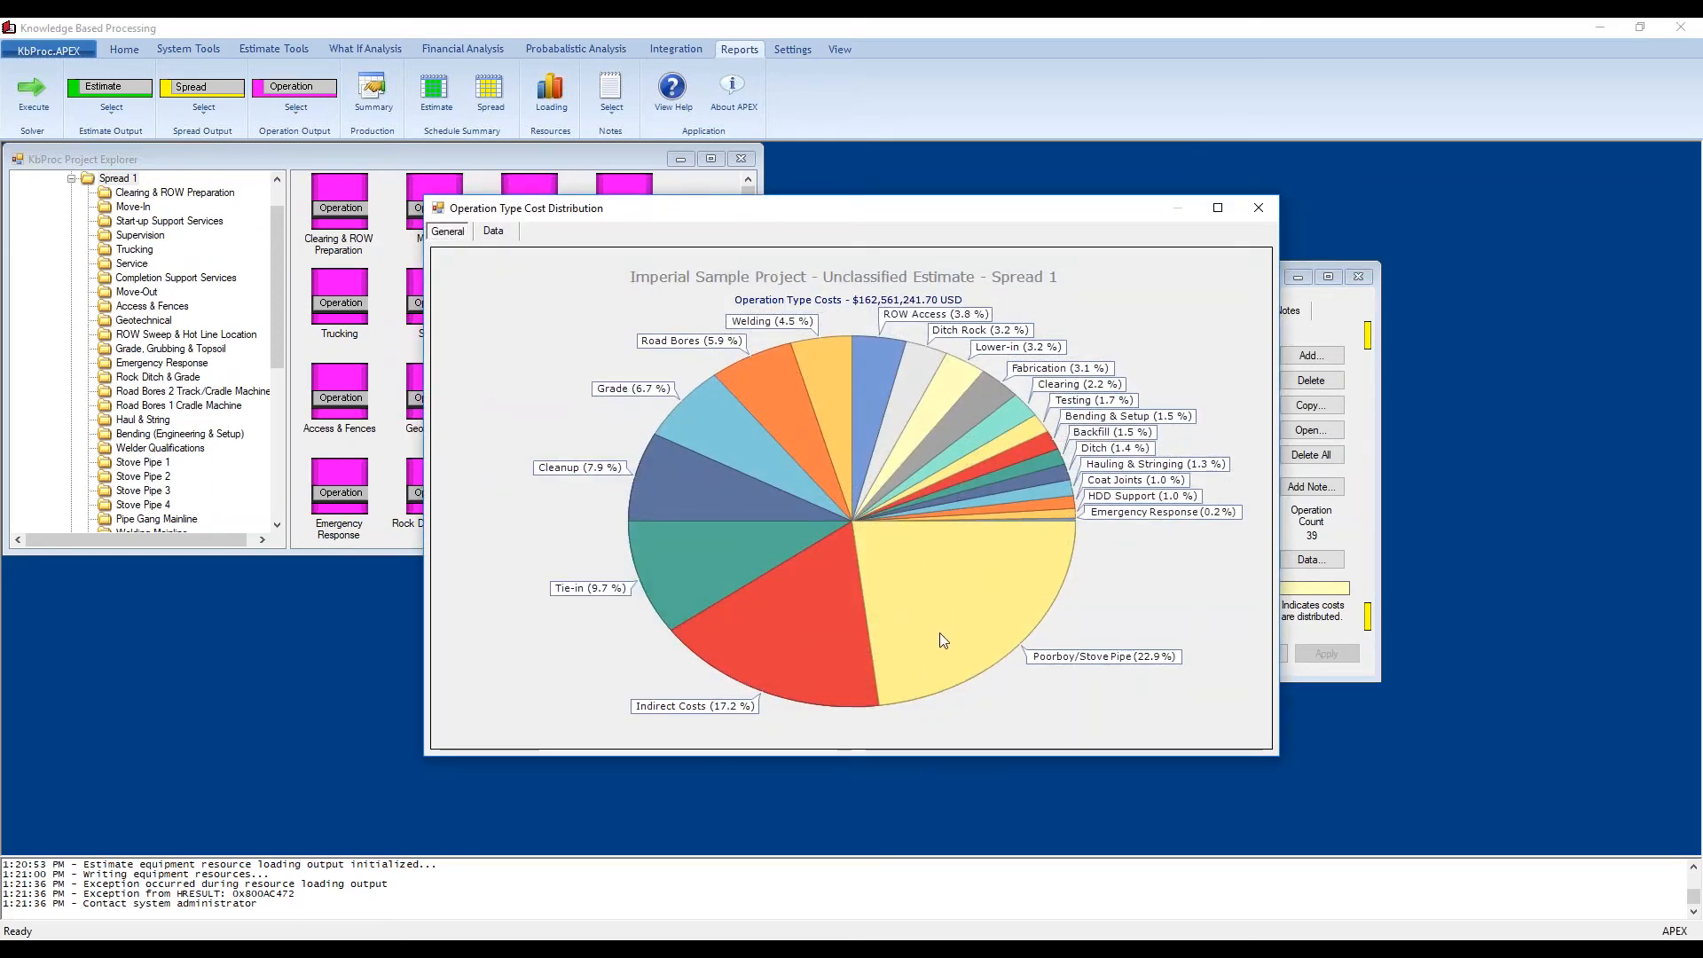
left_click(1258, 208)
Step: Review Spread 1's indirect, distributed, subcontract and duplicate operations
left_click(853, 334)
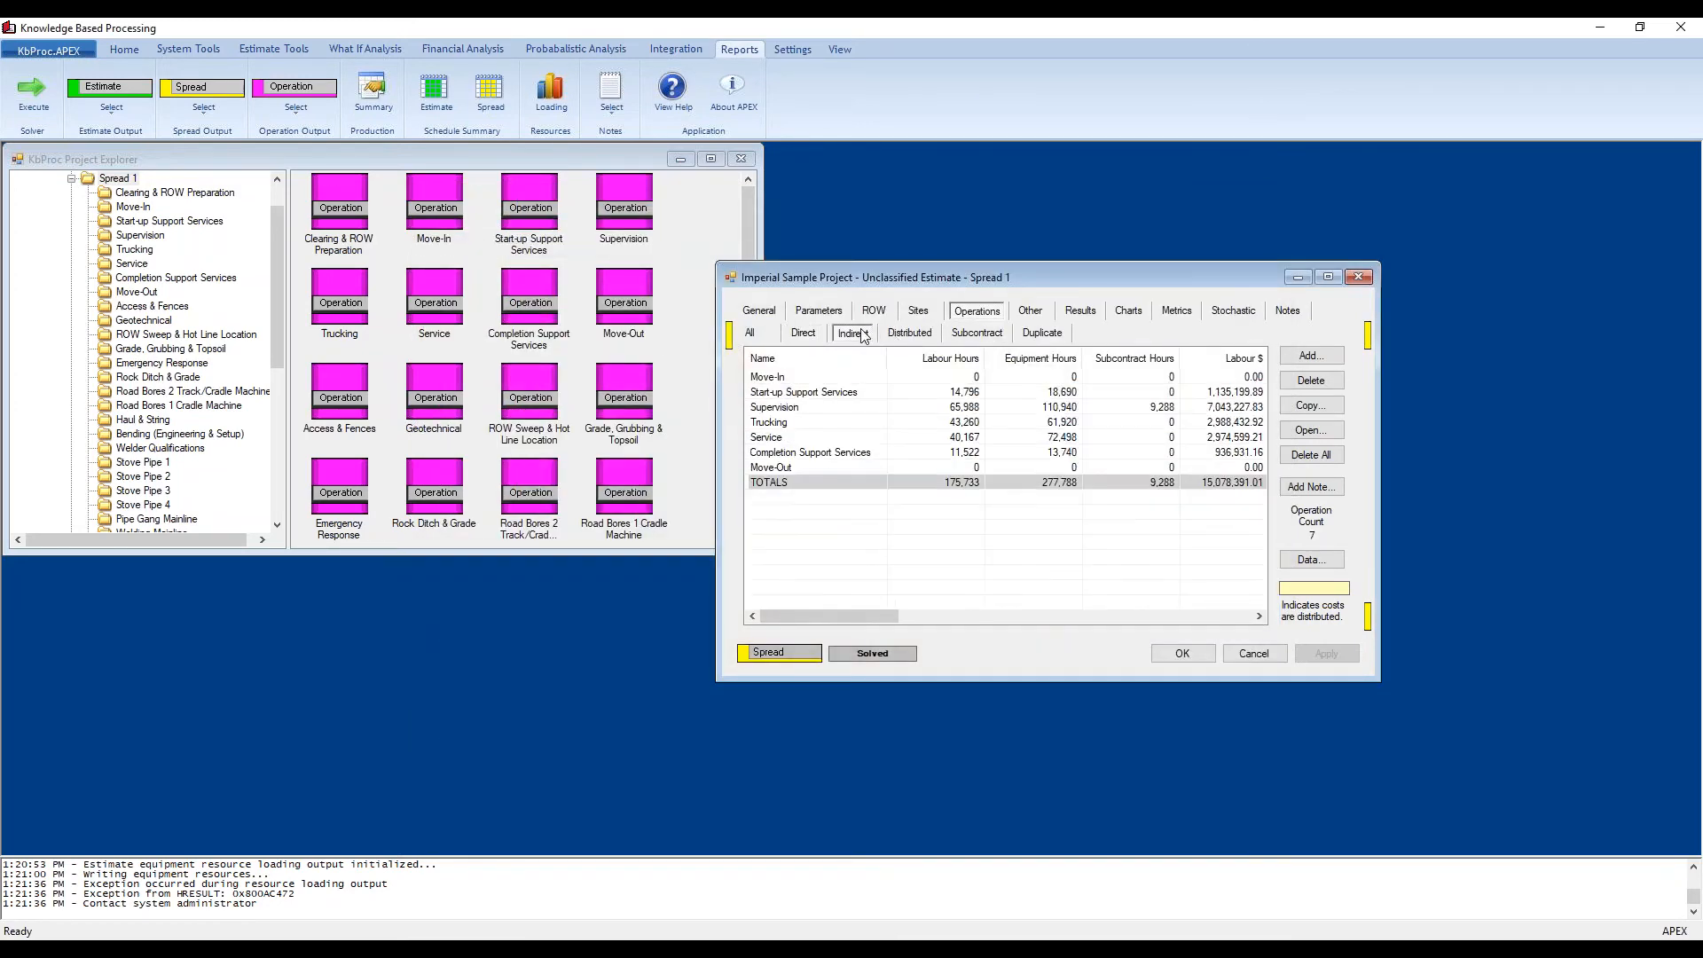
left_click(922, 334)
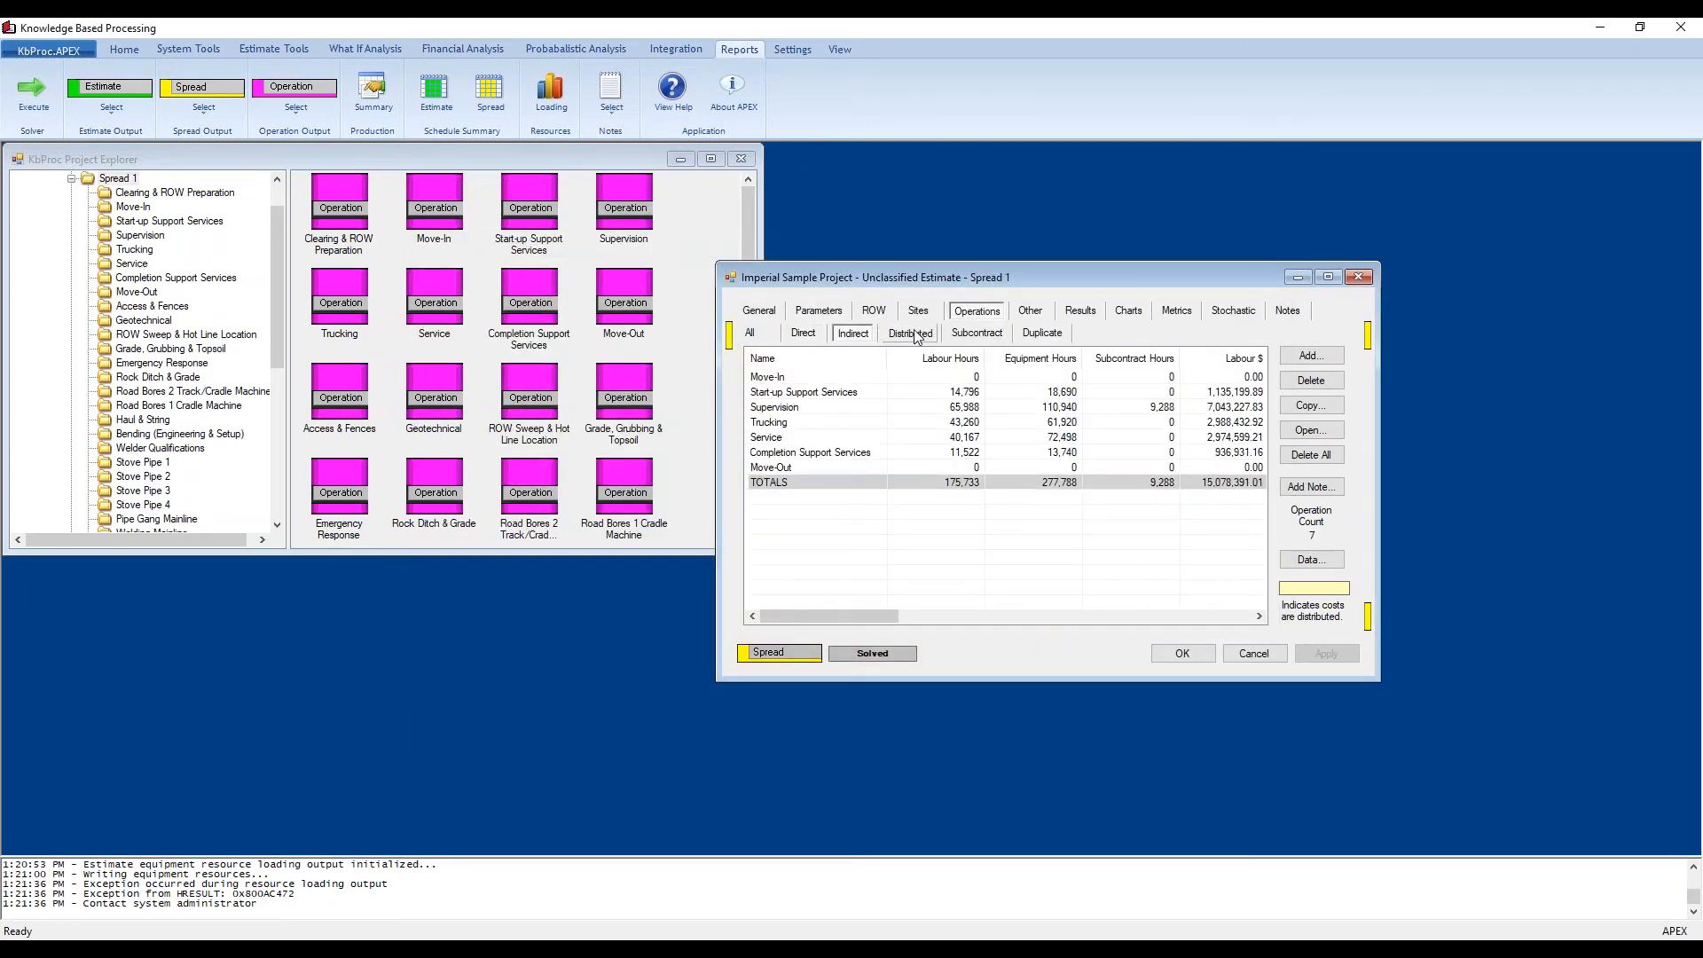
left_click(976, 339)
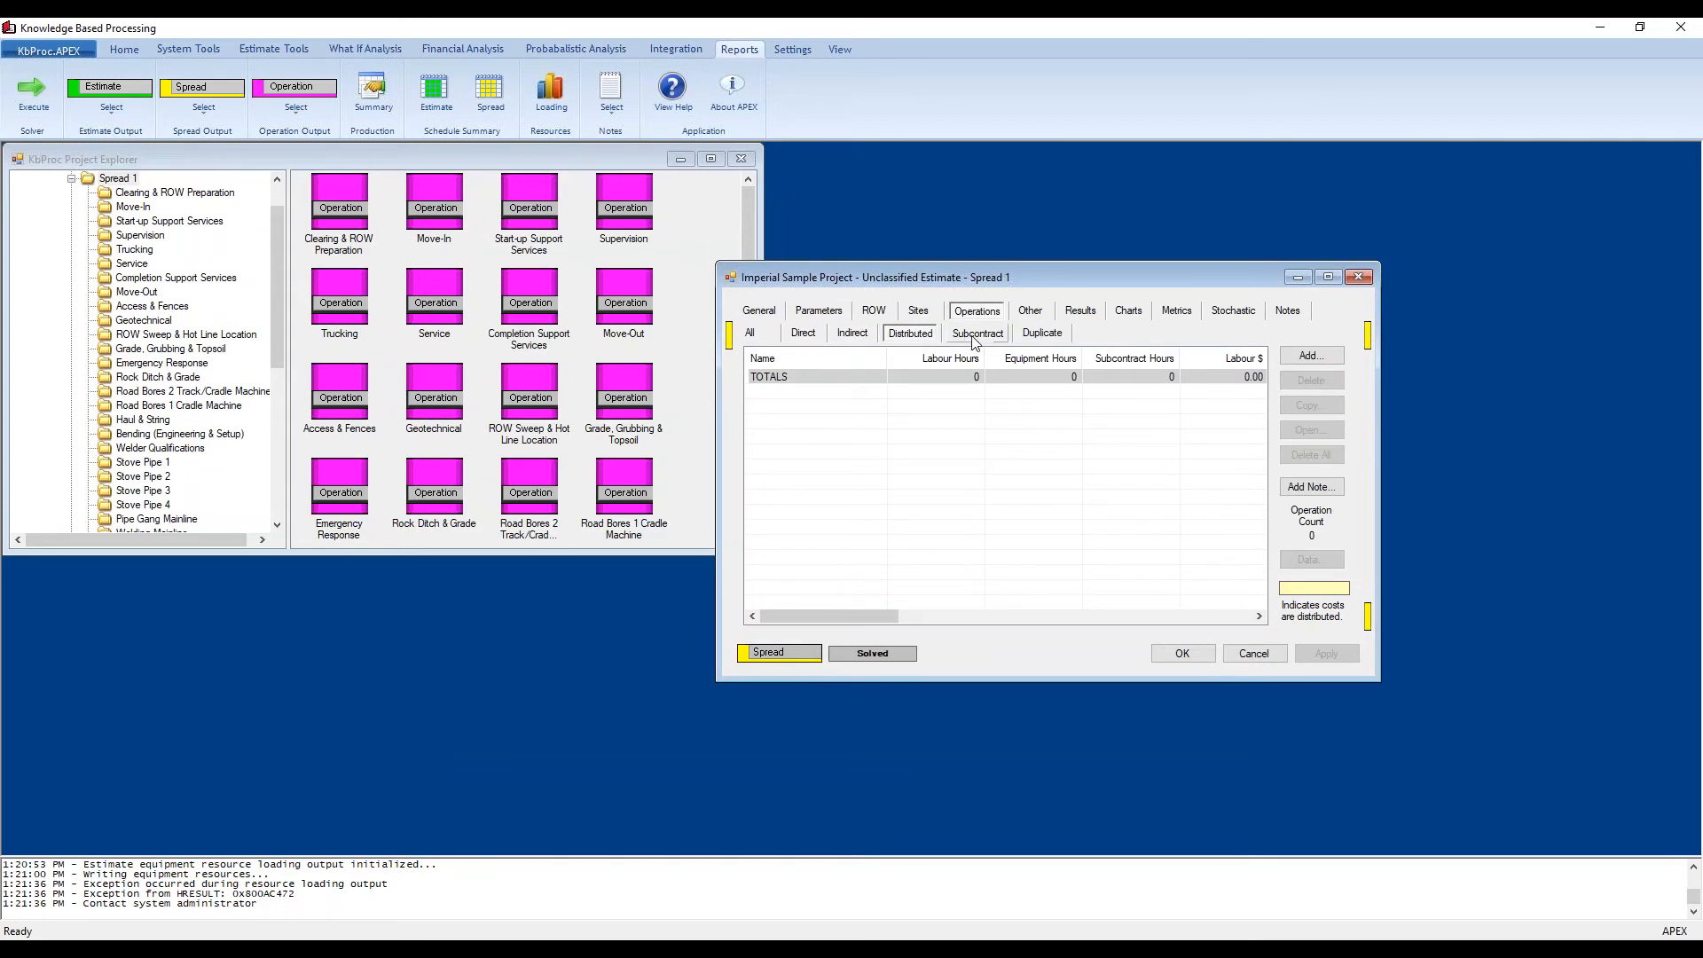
left_click(1030, 337)
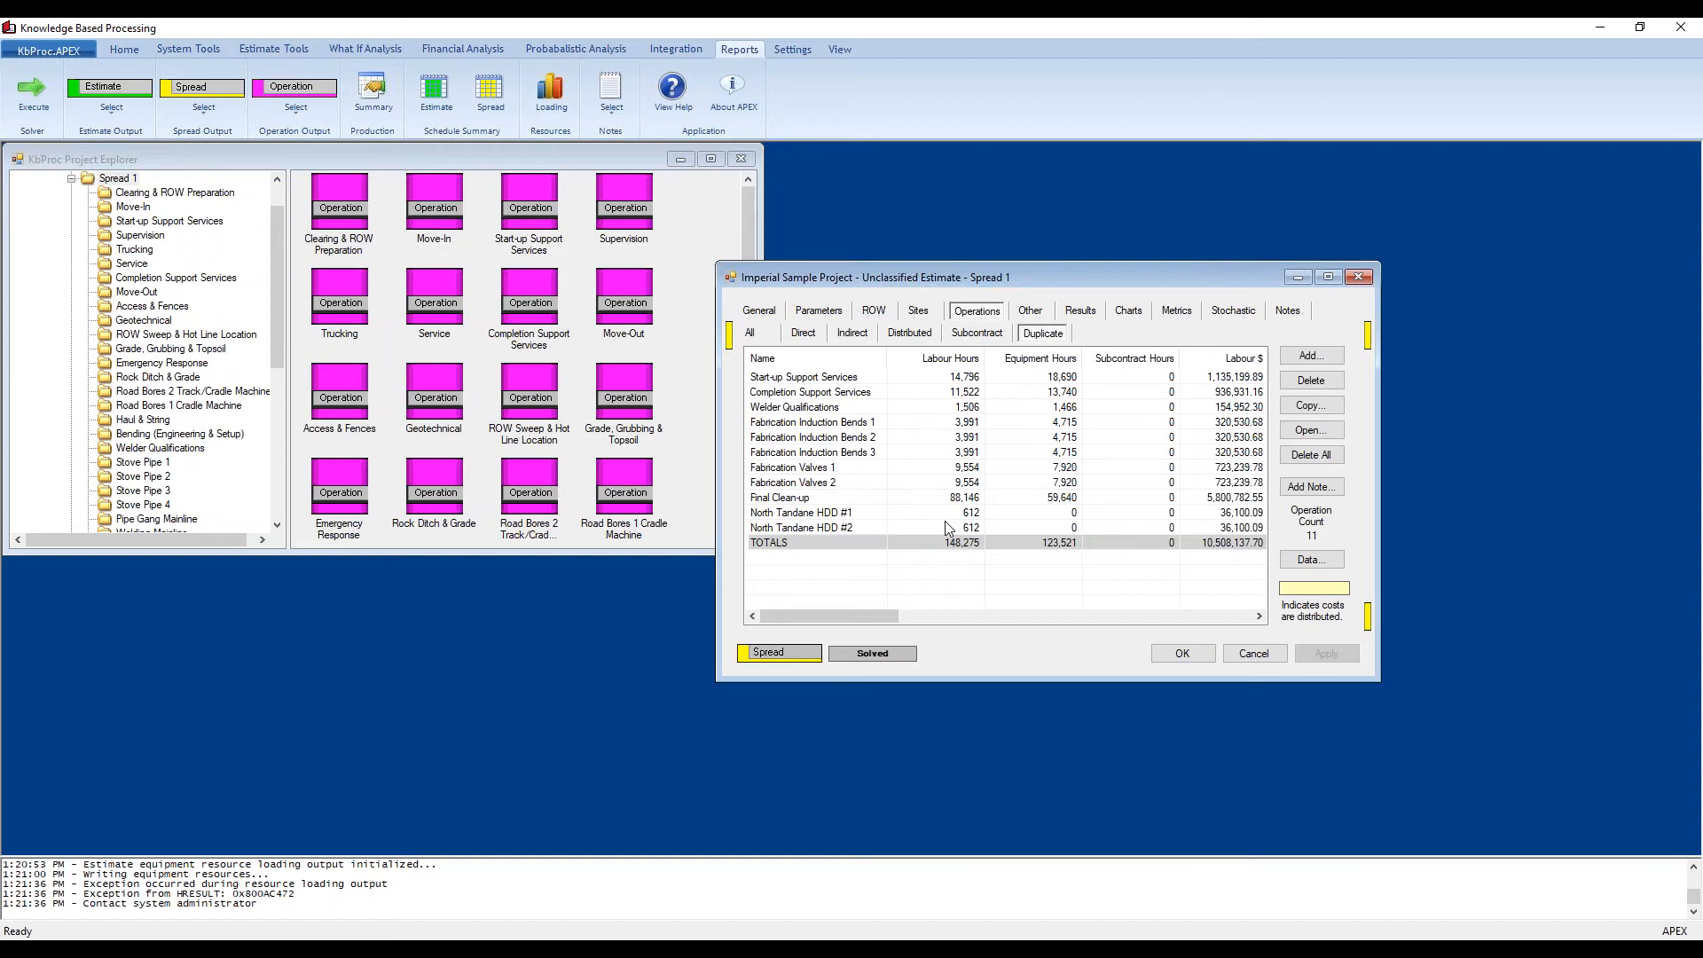
Step: Review Spread 1's unit price items and dependent costs, along with its cost summary and labour results
left_click(1031, 312)
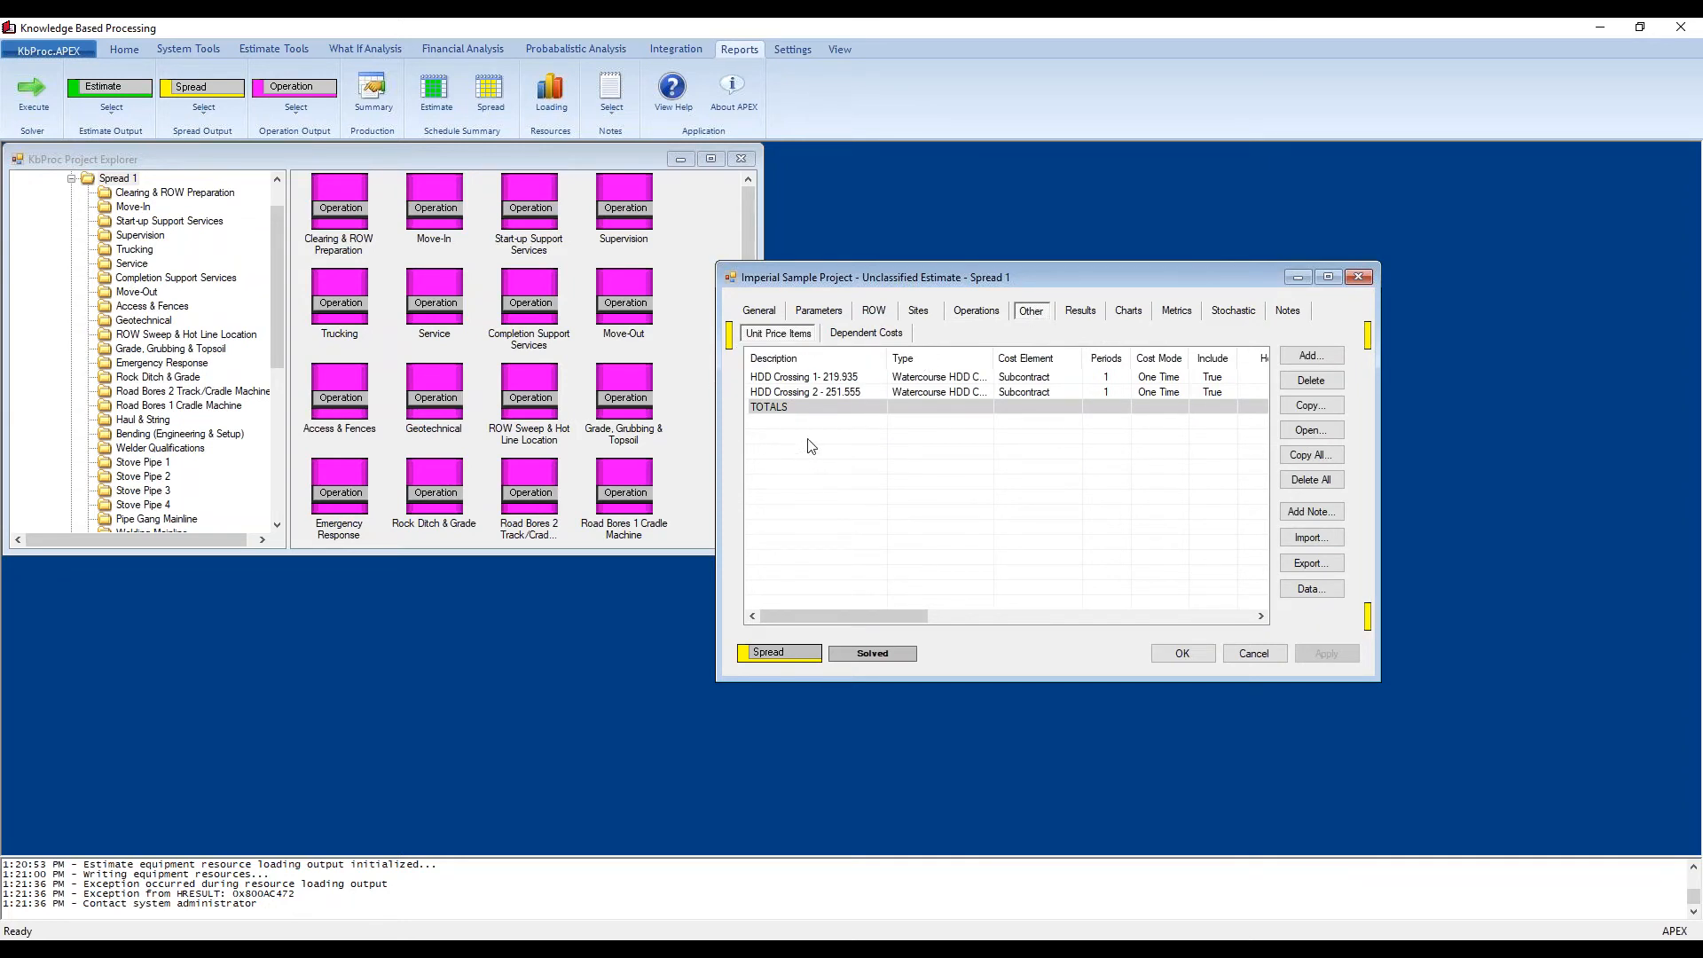
left_click(868, 341)
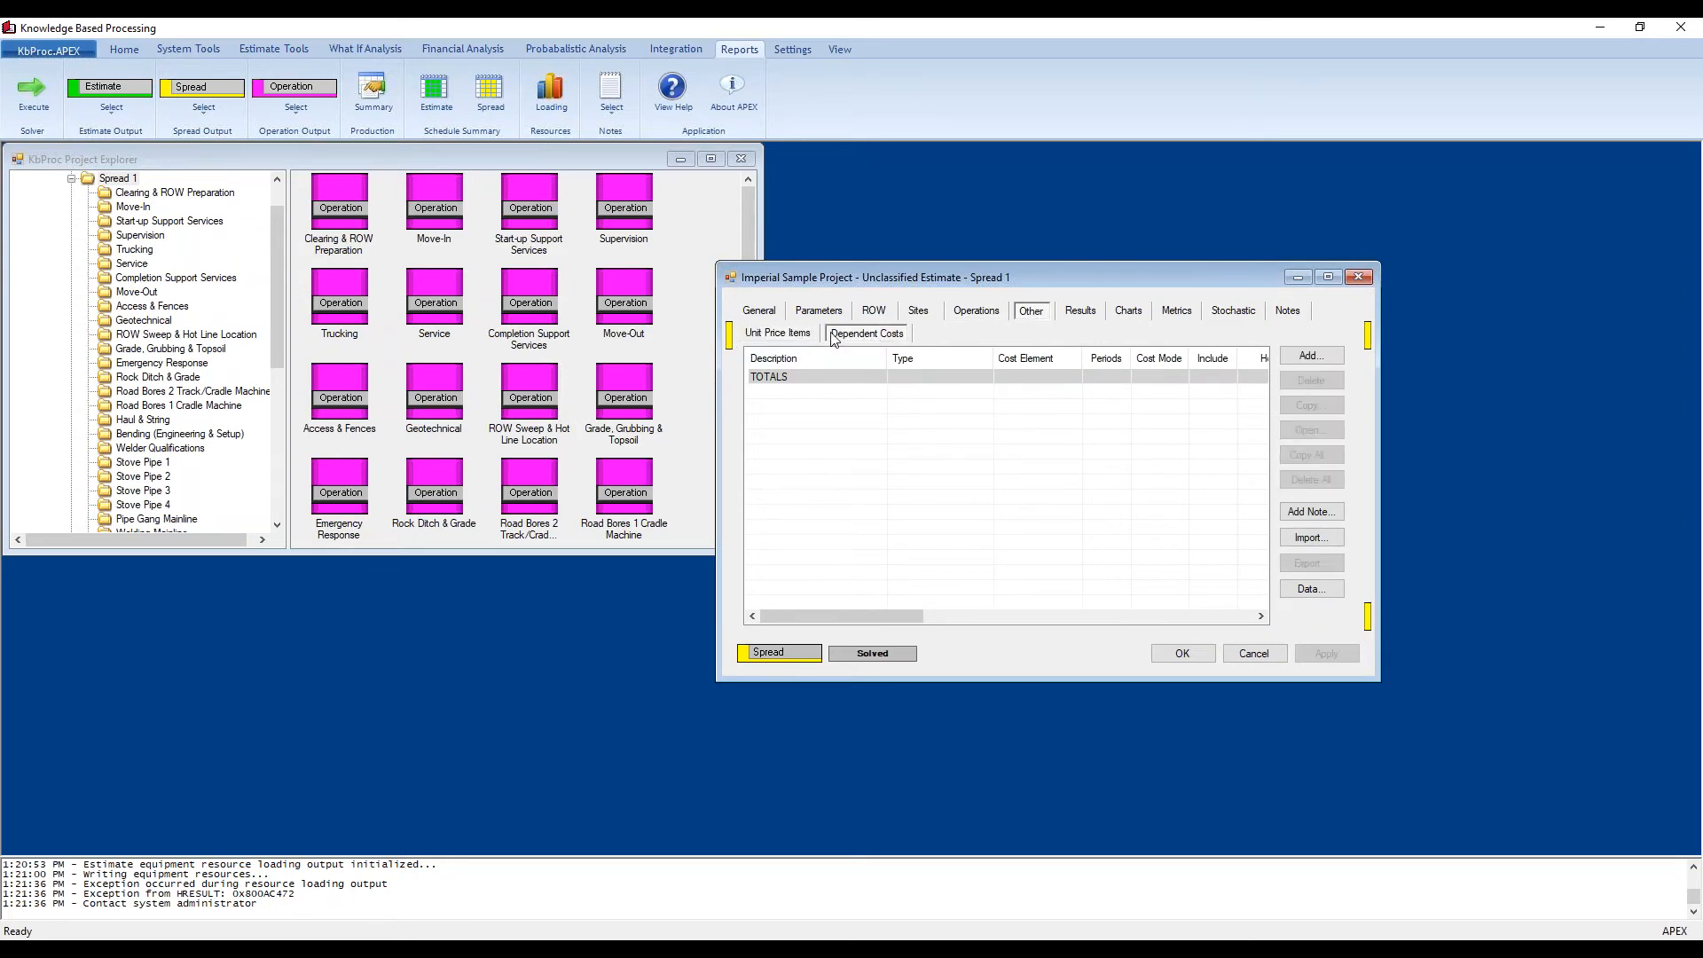
left_click(1082, 313)
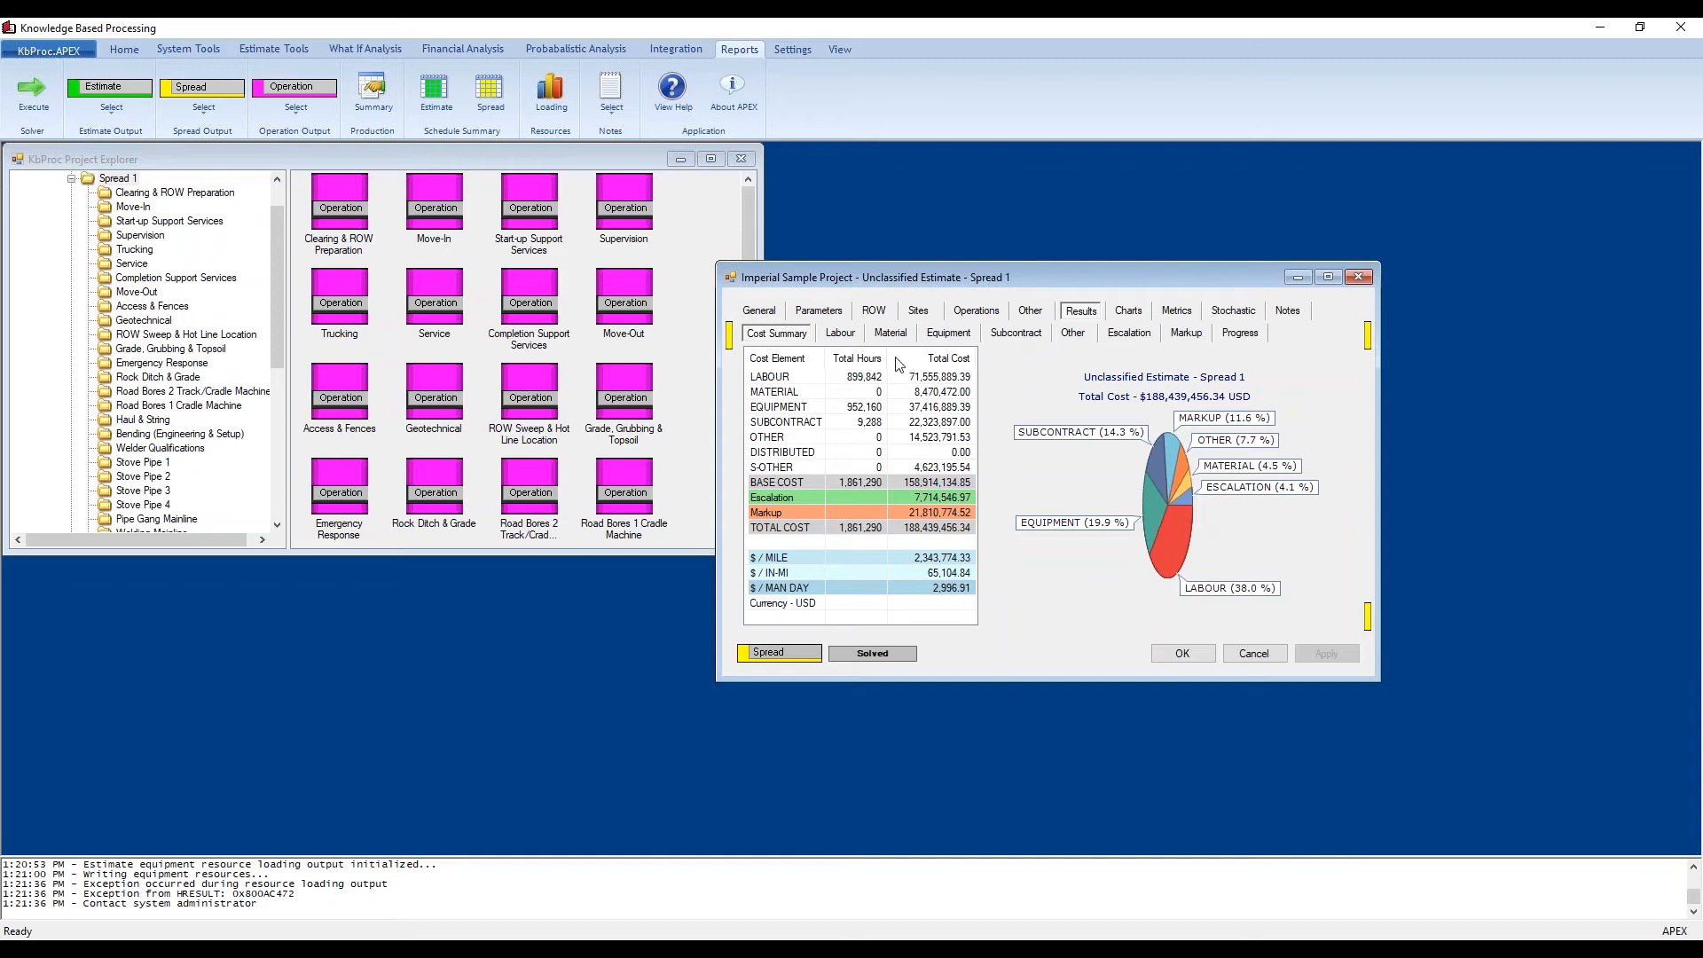
left_click(838, 337)
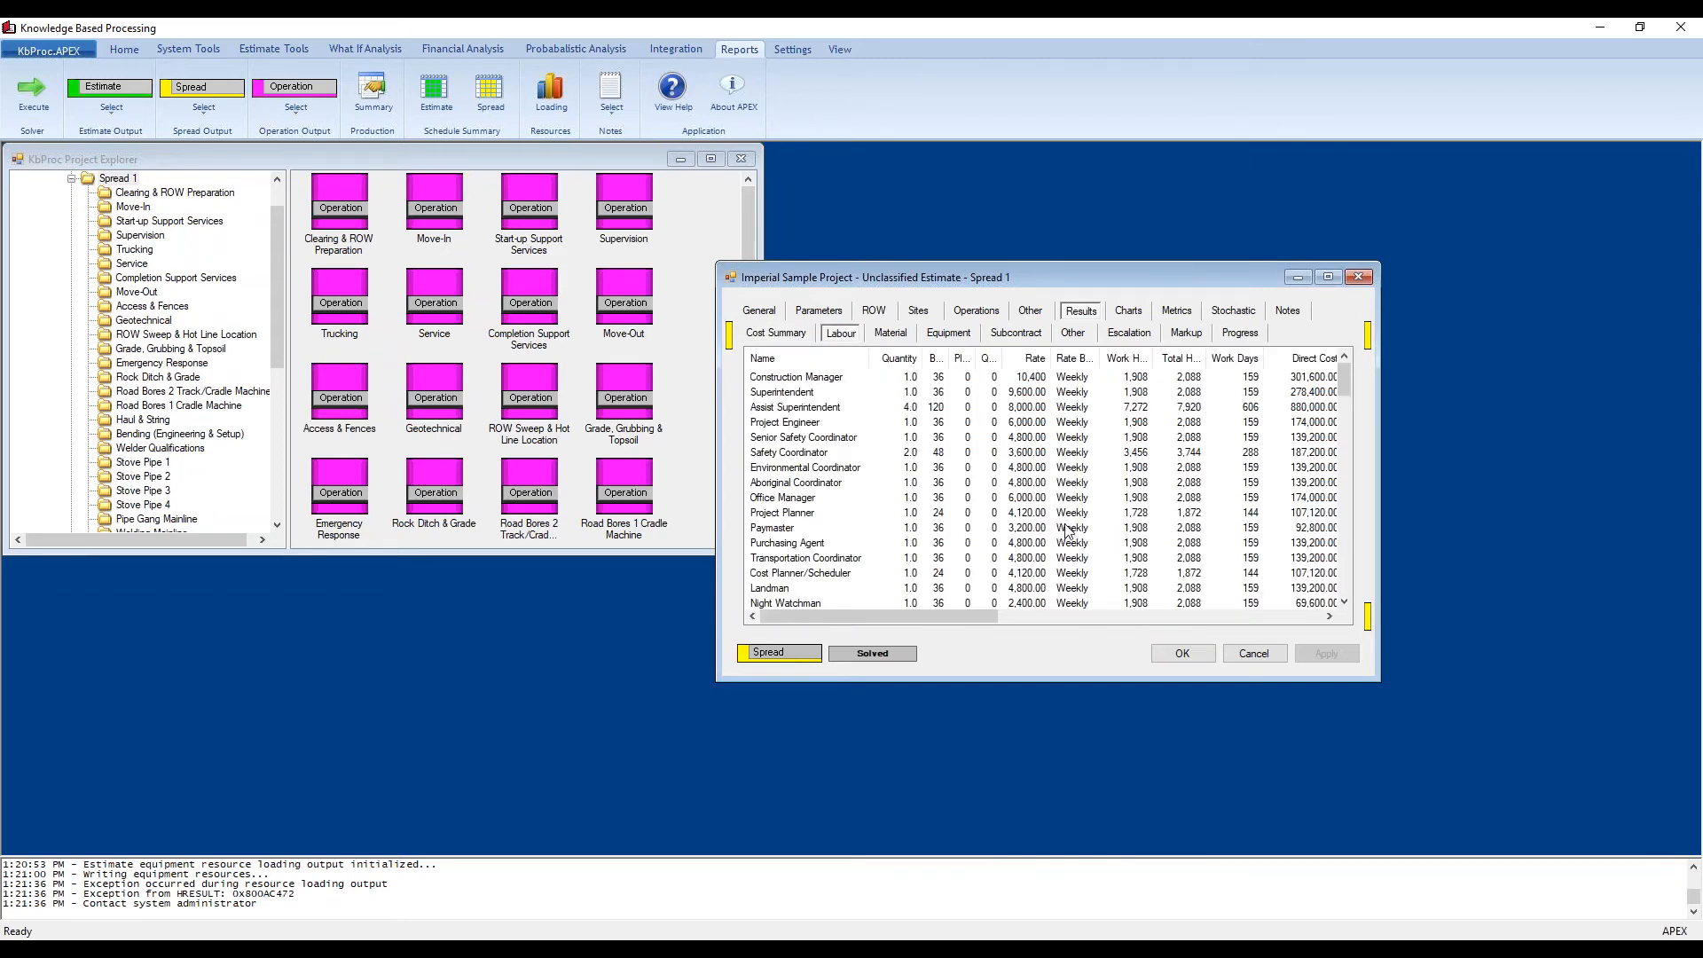
Step: View the resource type cost distribution chart for Spread 1's labour costs and close it
right_click(1060, 470)
left_click(1145, 581)
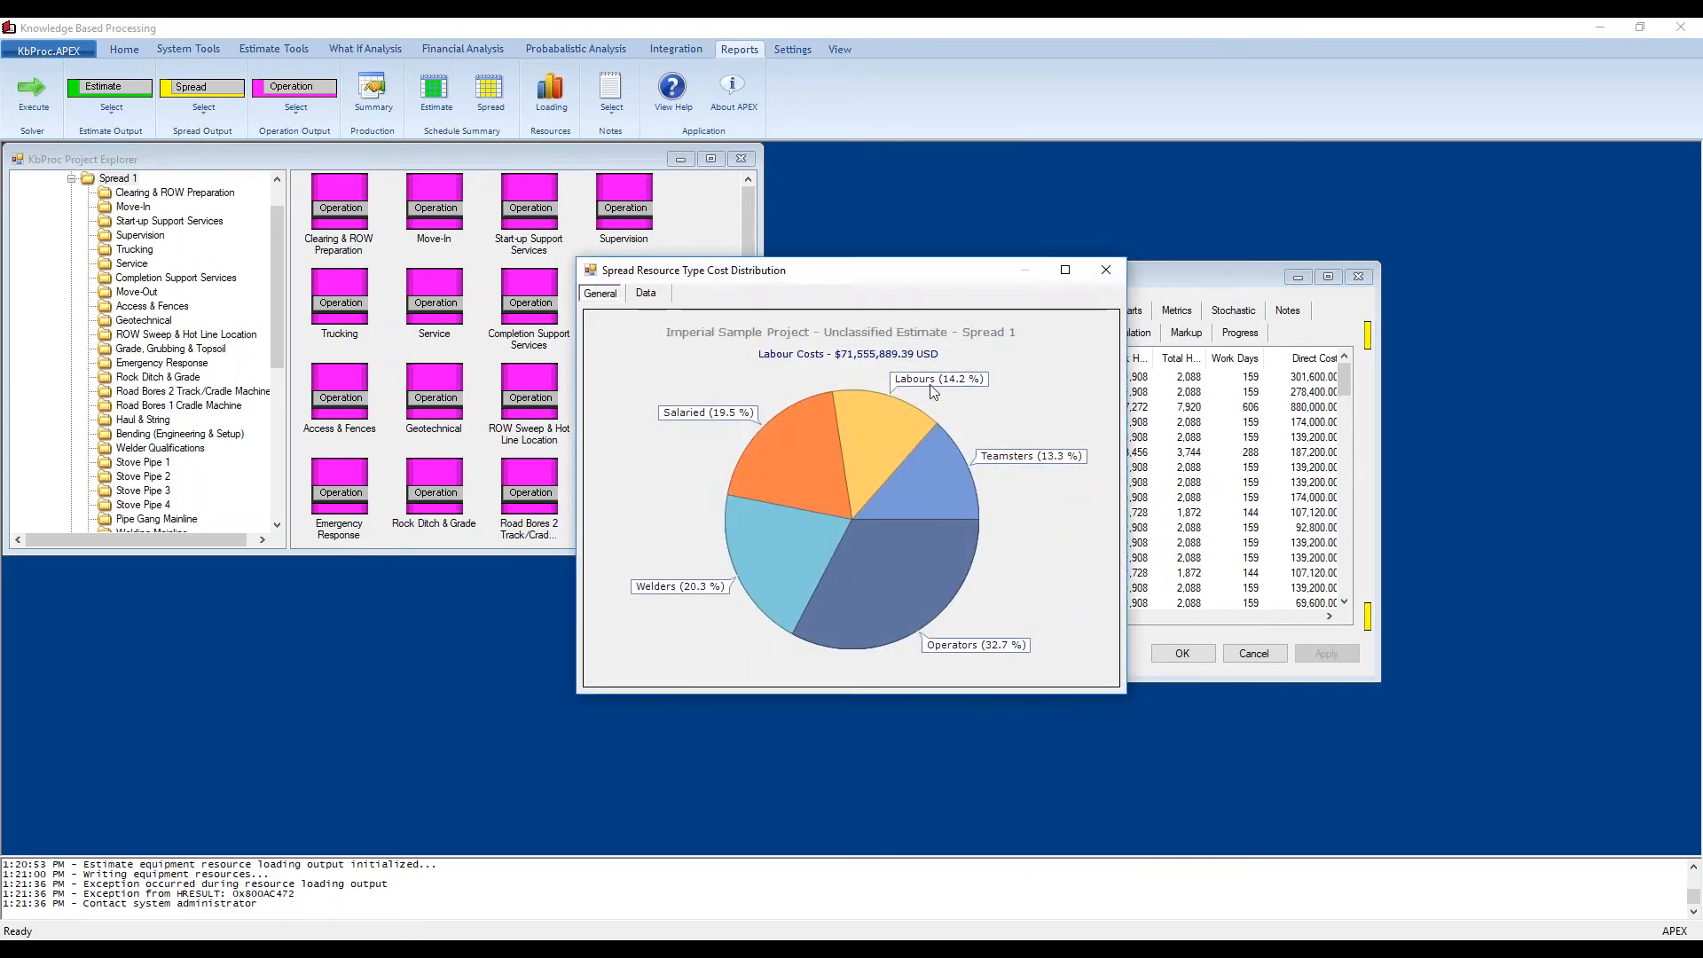
left_click(1109, 271)
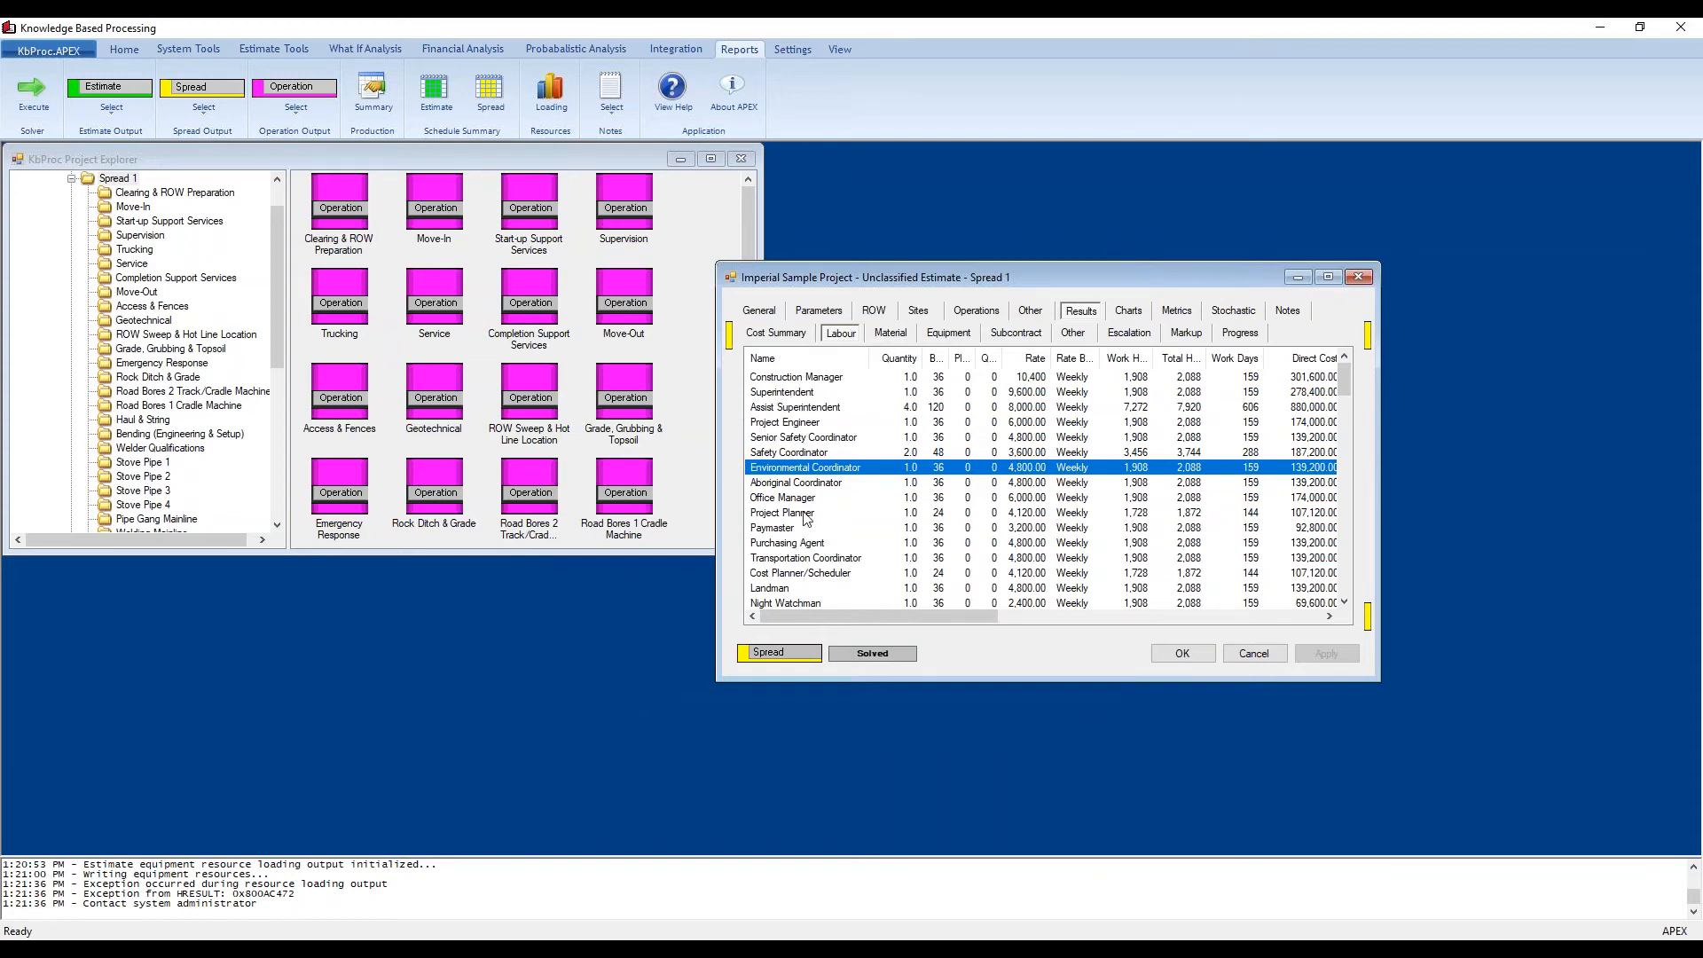
Step: Open the Superintendent's labour summary, review its operation detail and schedule, and highlight duplicate operations in light blue
double_click(793, 393)
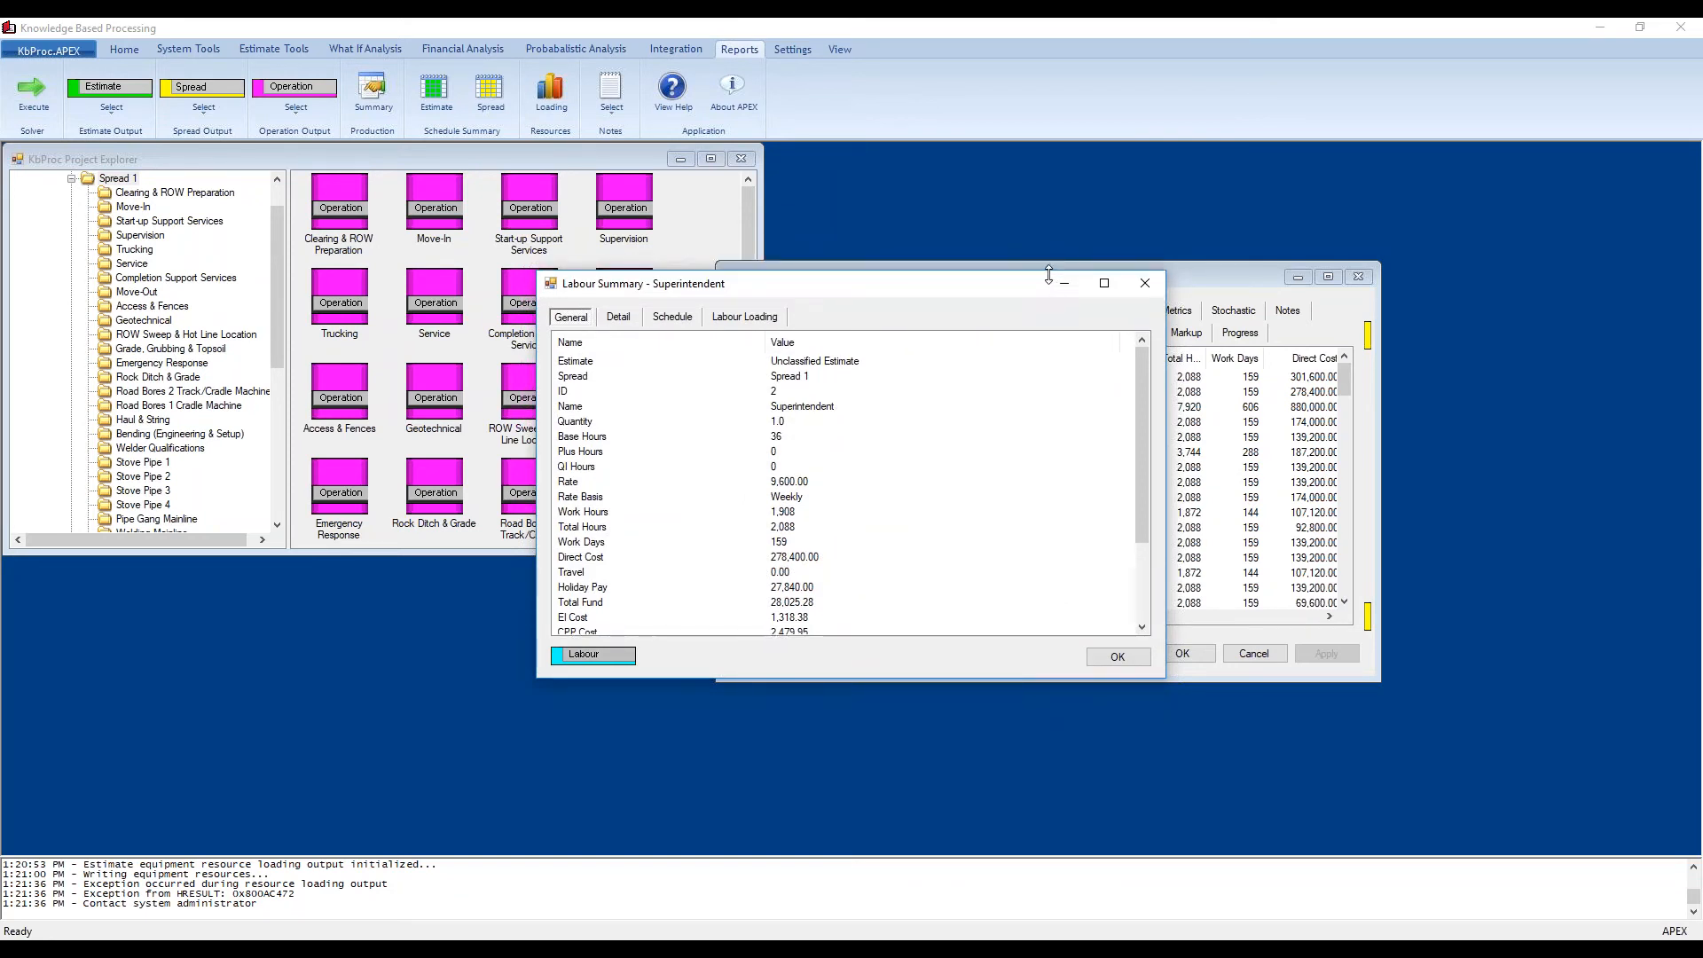
left_click_drag(976, 294, 1202, 269)
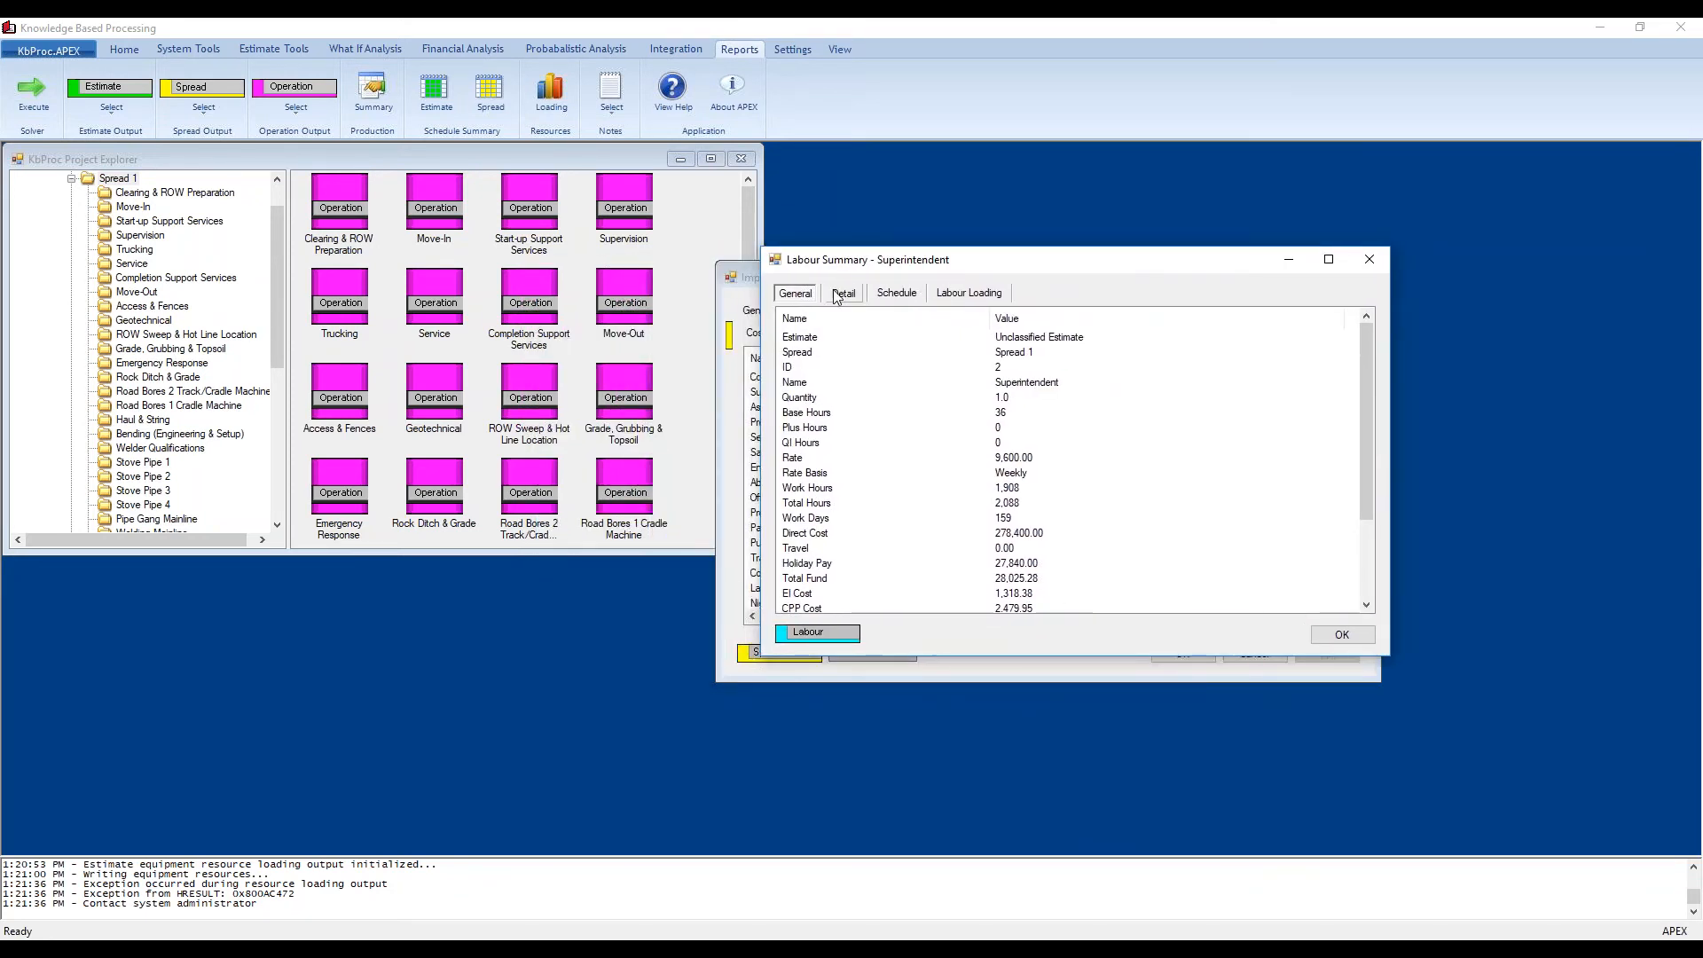
left_click(843, 293)
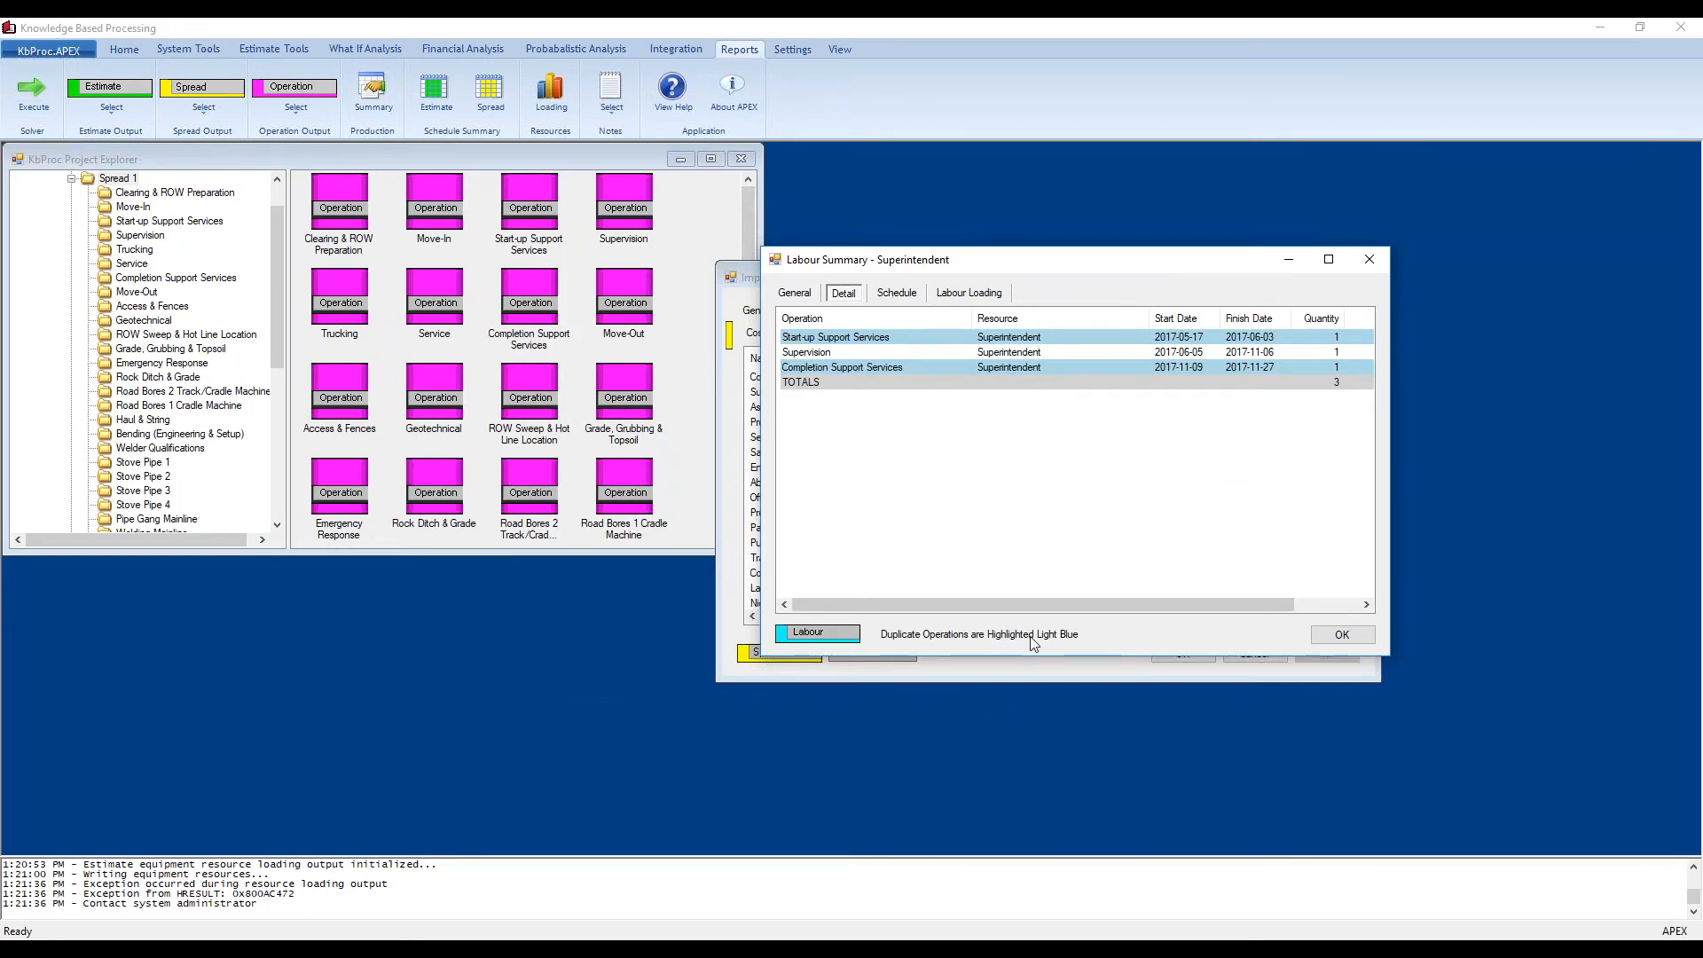
left_click(898, 295)
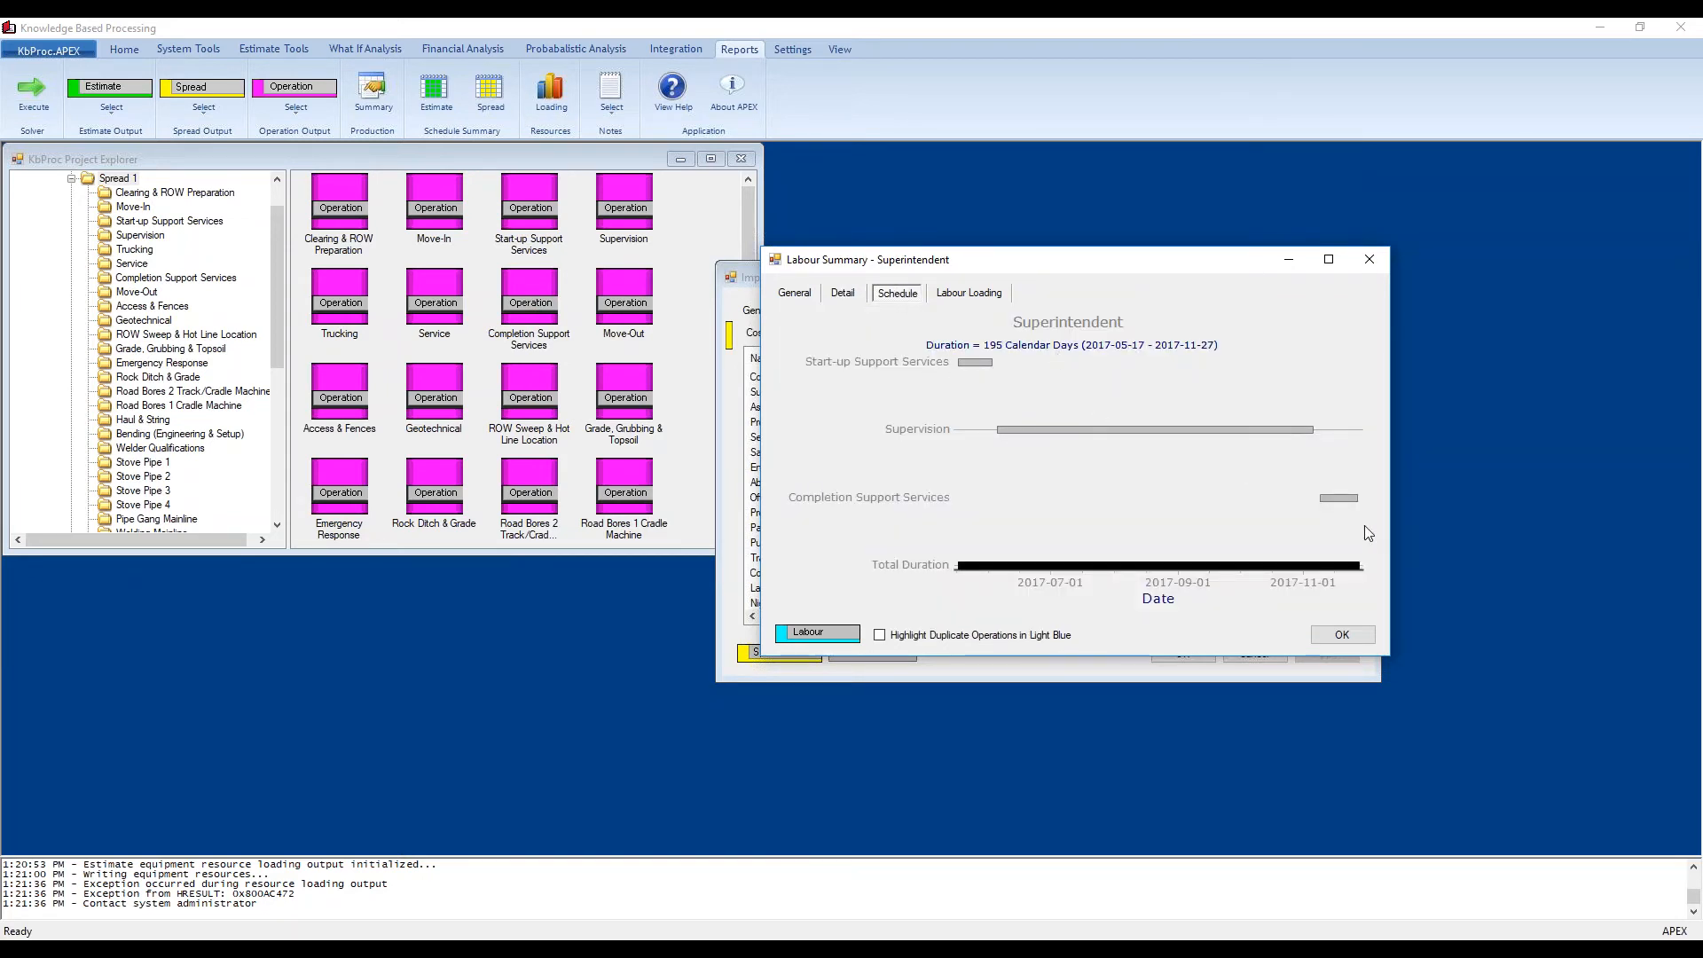
left_click(881, 636)
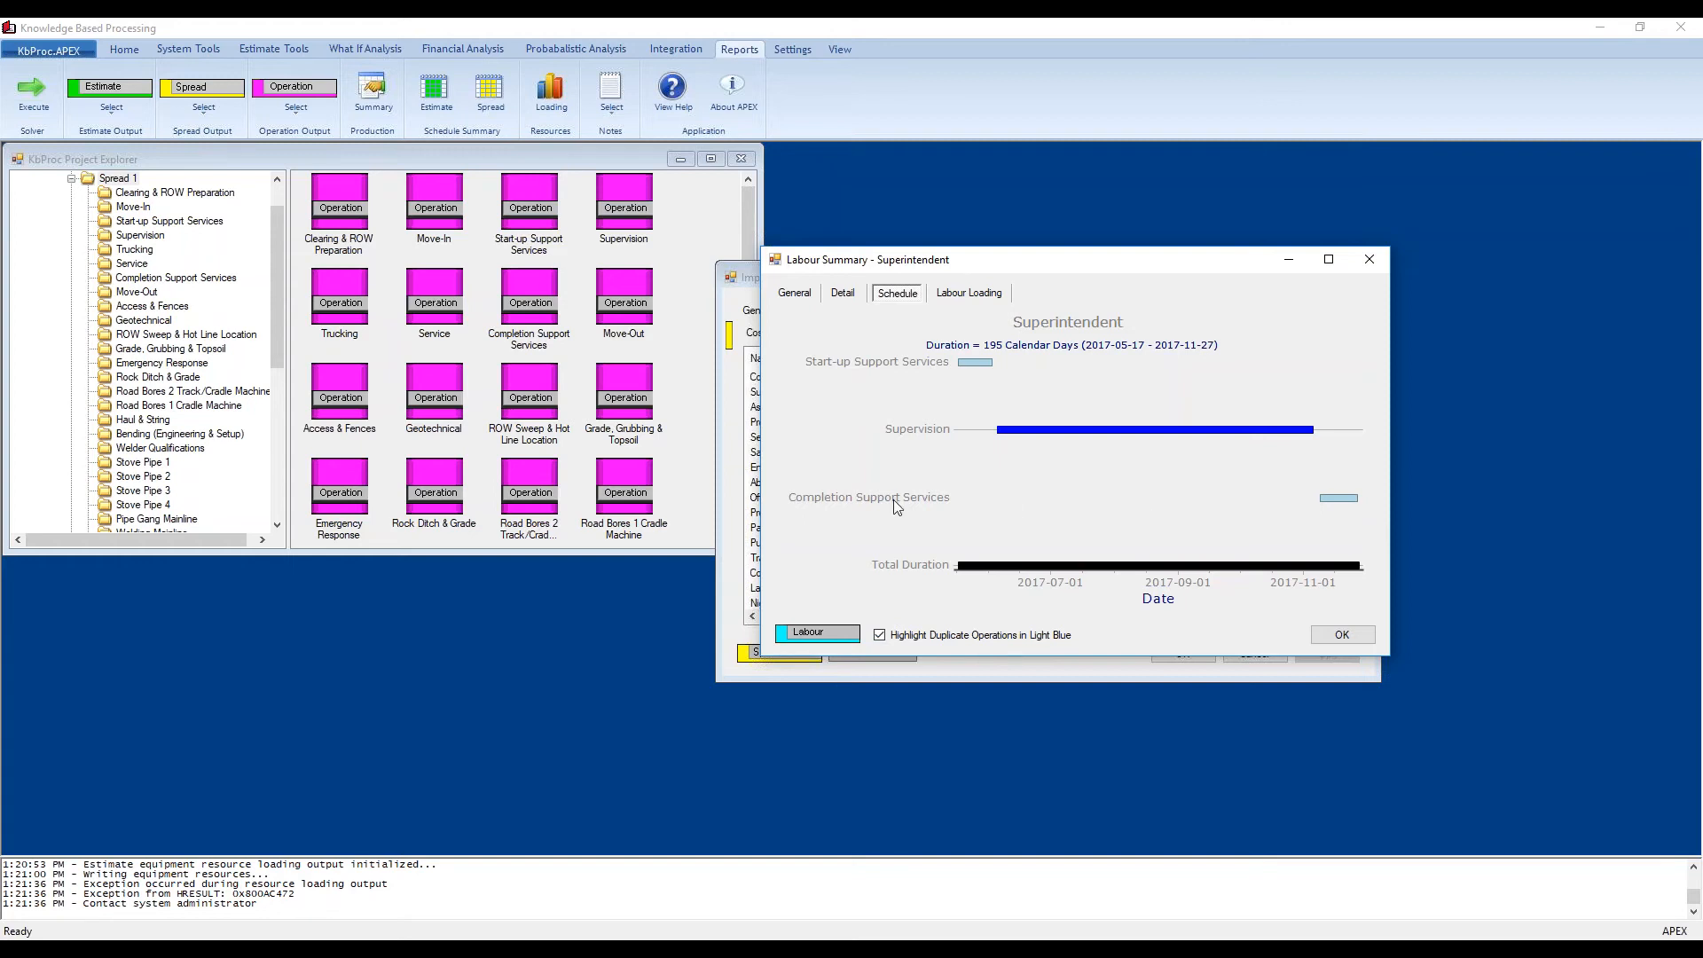
Step: Review the Superintendent's labour loading chart with duplicate highlighting switched off and on, and close the labour summary
left_click(960, 295)
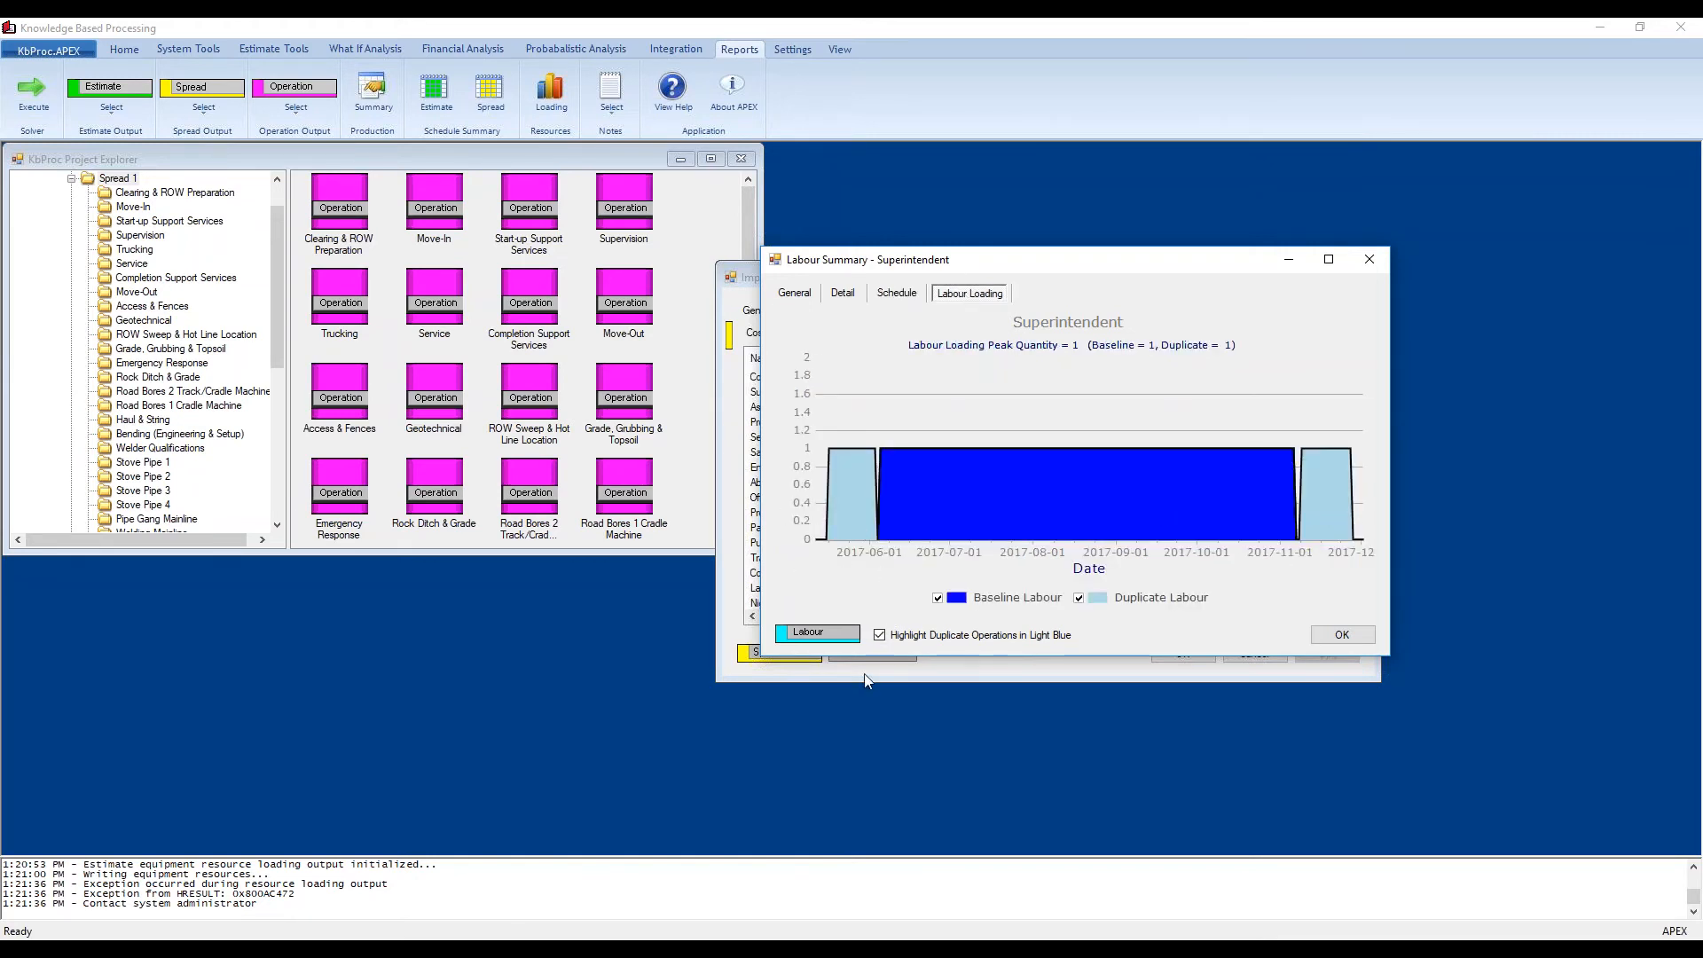
left_click(880, 635)
left_click(880, 635)
left_click(1370, 260)
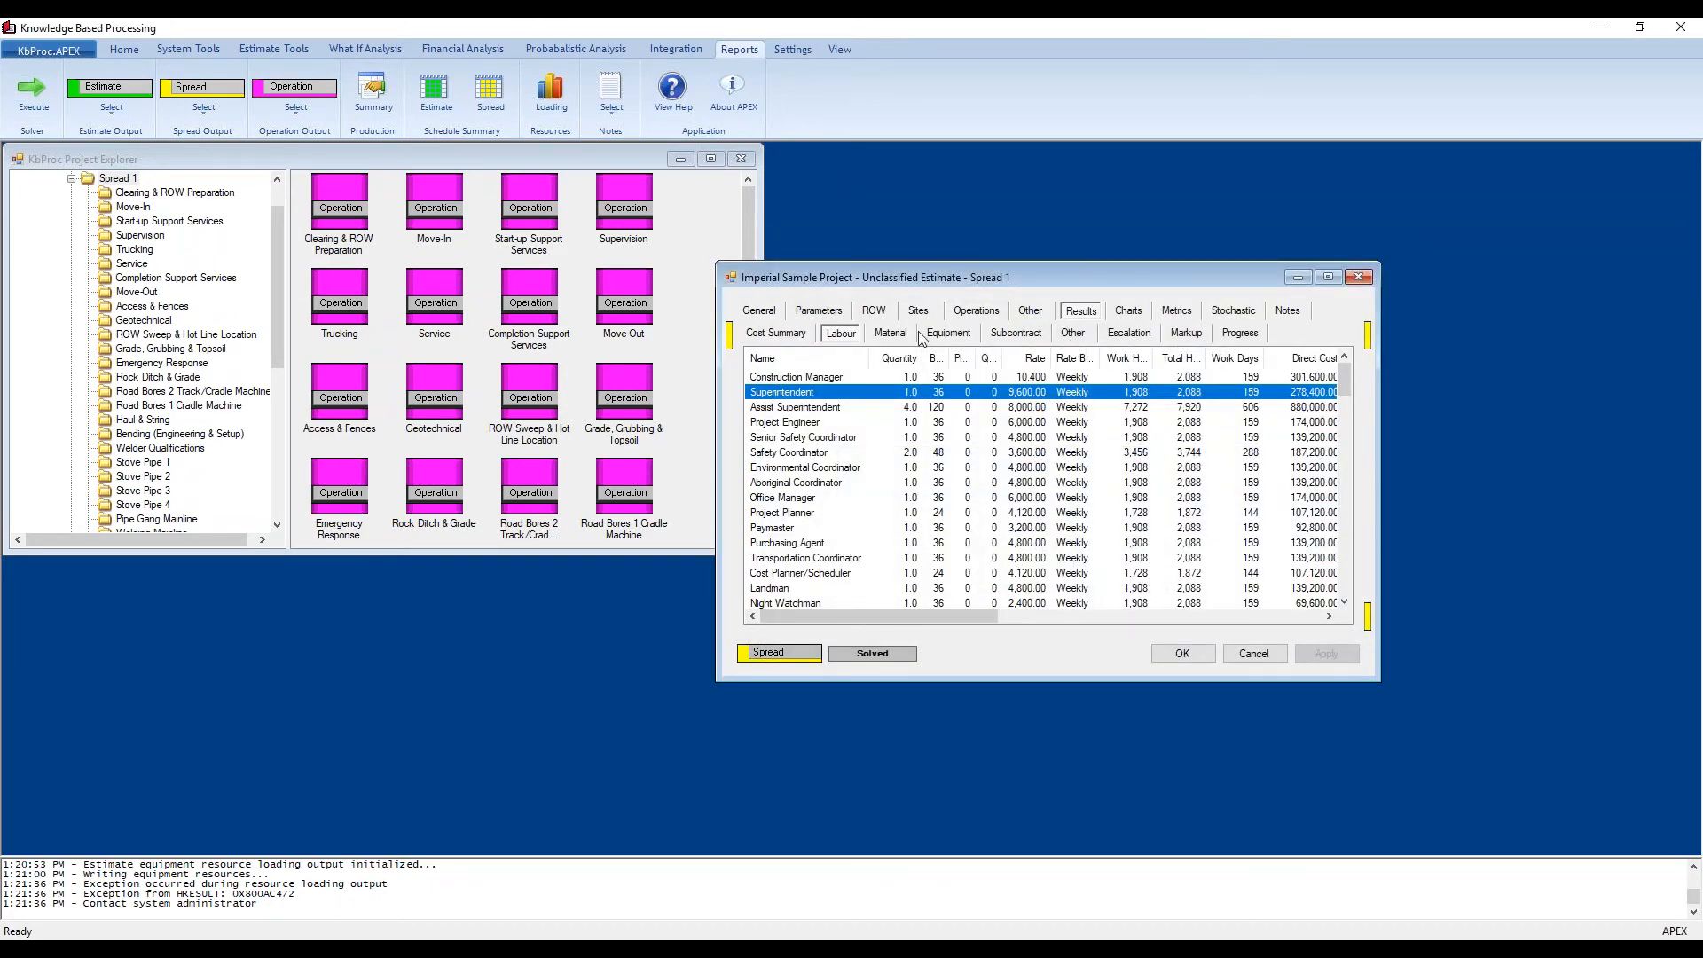
Step: Review Spread 1's material results and compare them with its labour results
left_click(888, 340)
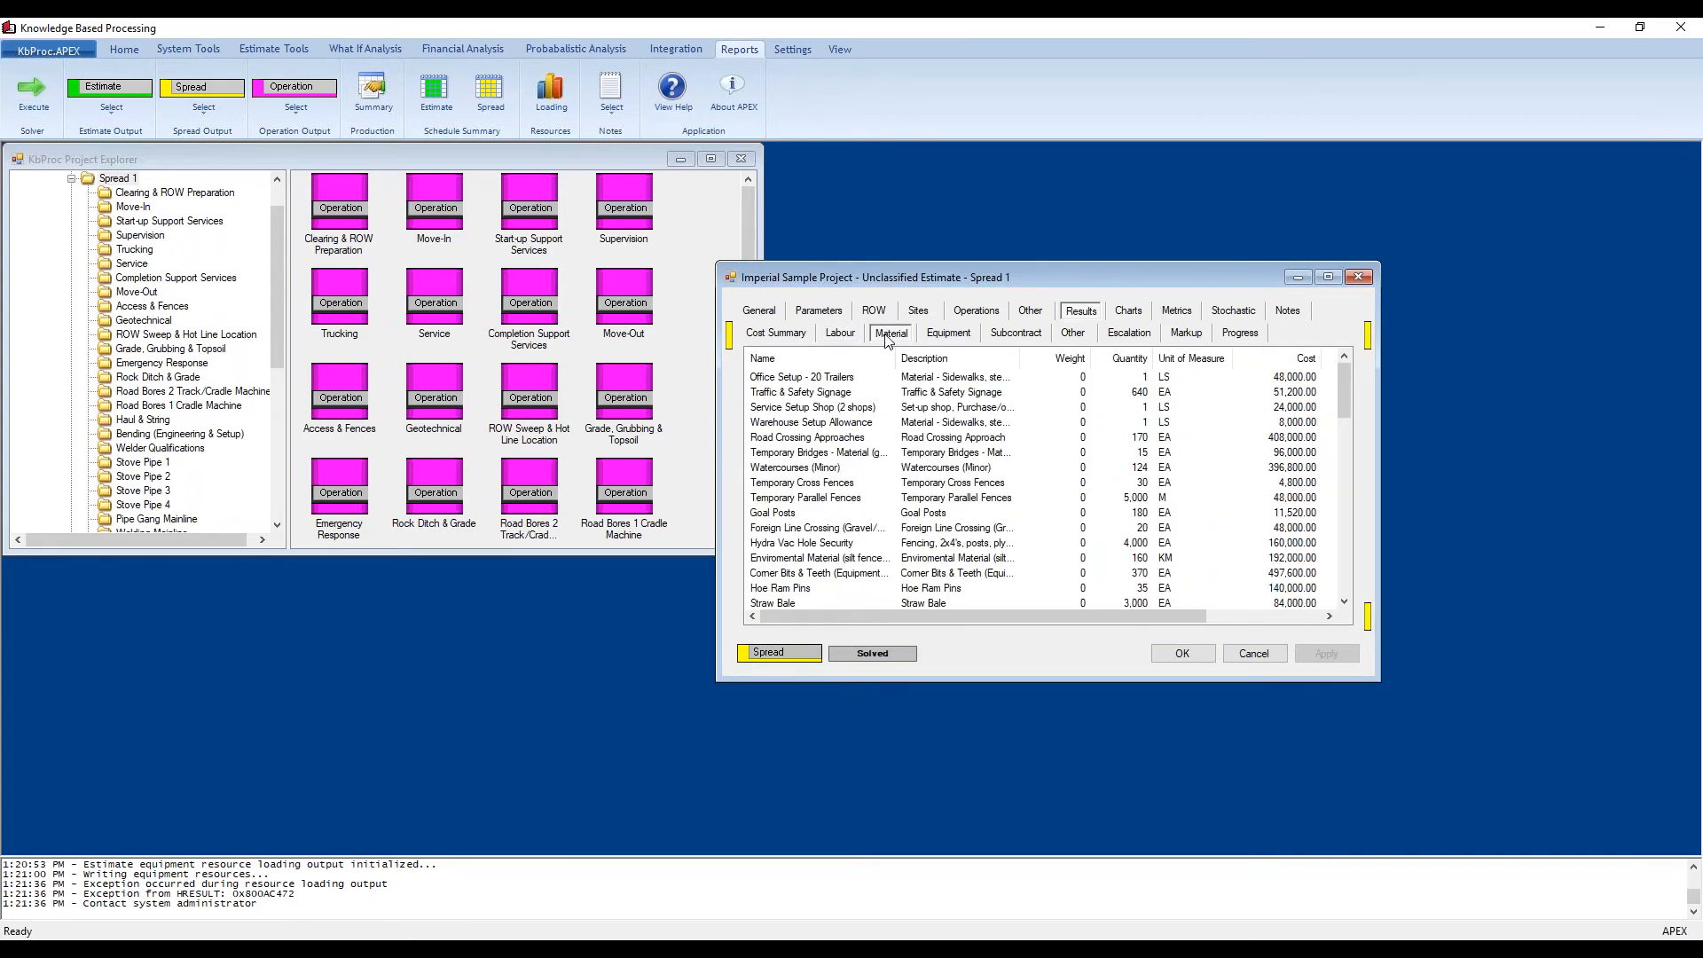
left_click(840, 334)
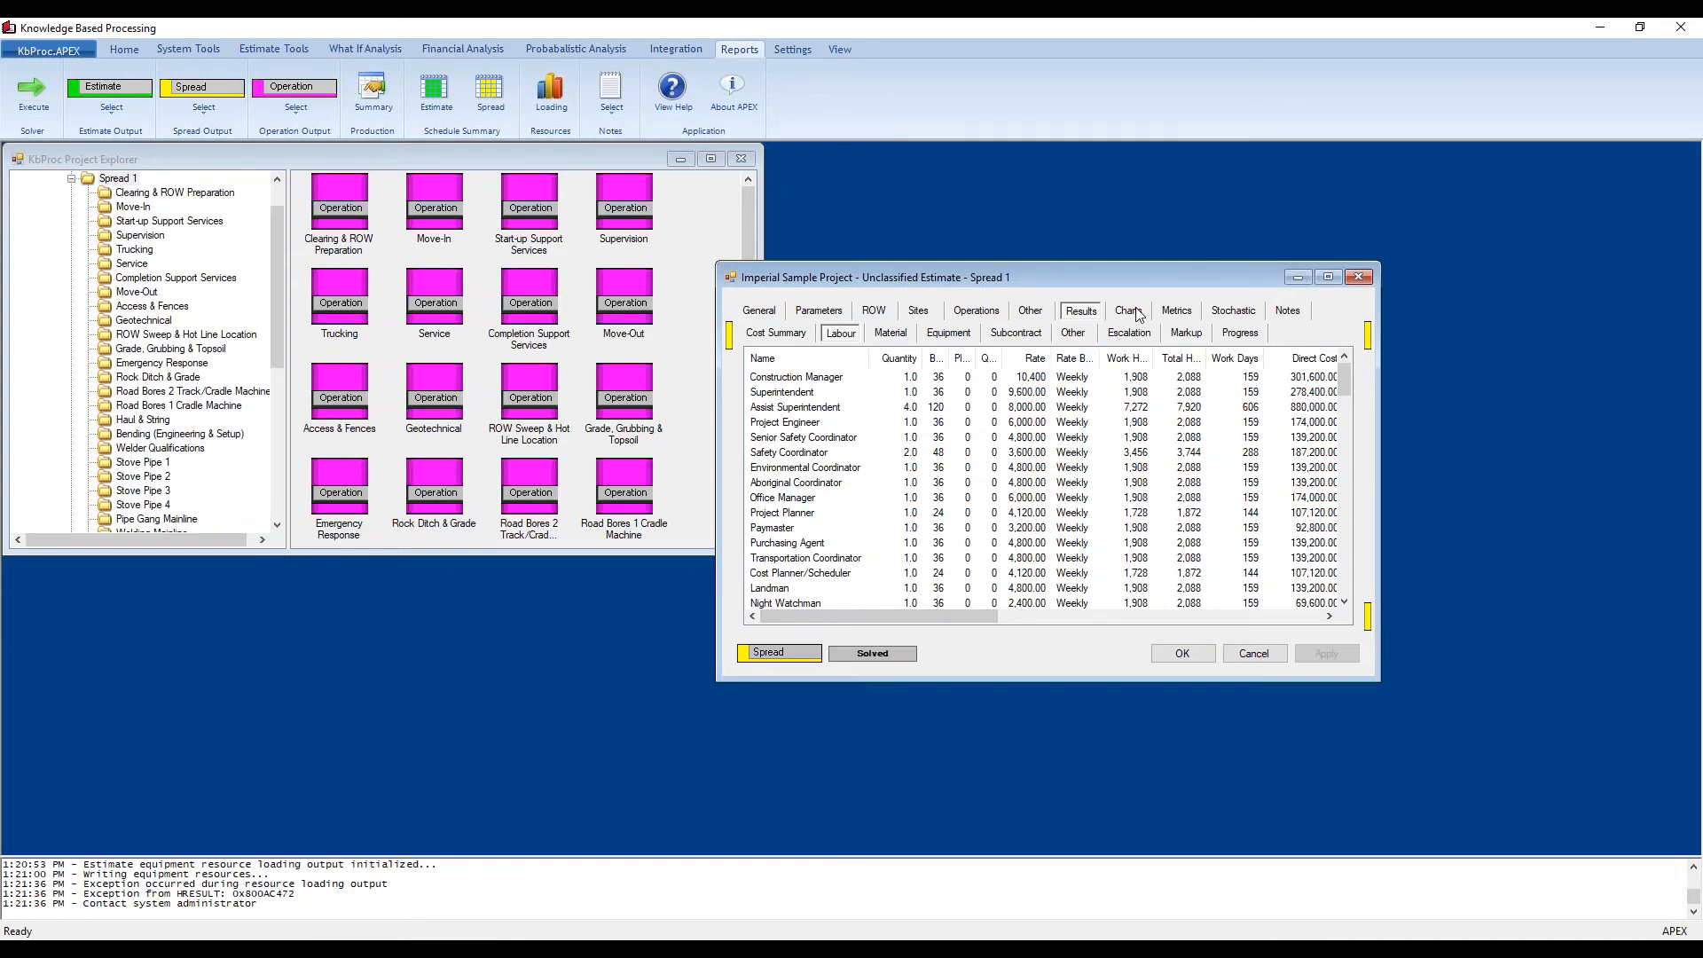
left_click(897, 334)
Step: Review Spread 1's equipment results, view their resource type cost distribution chart and close it
left_click(946, 336)
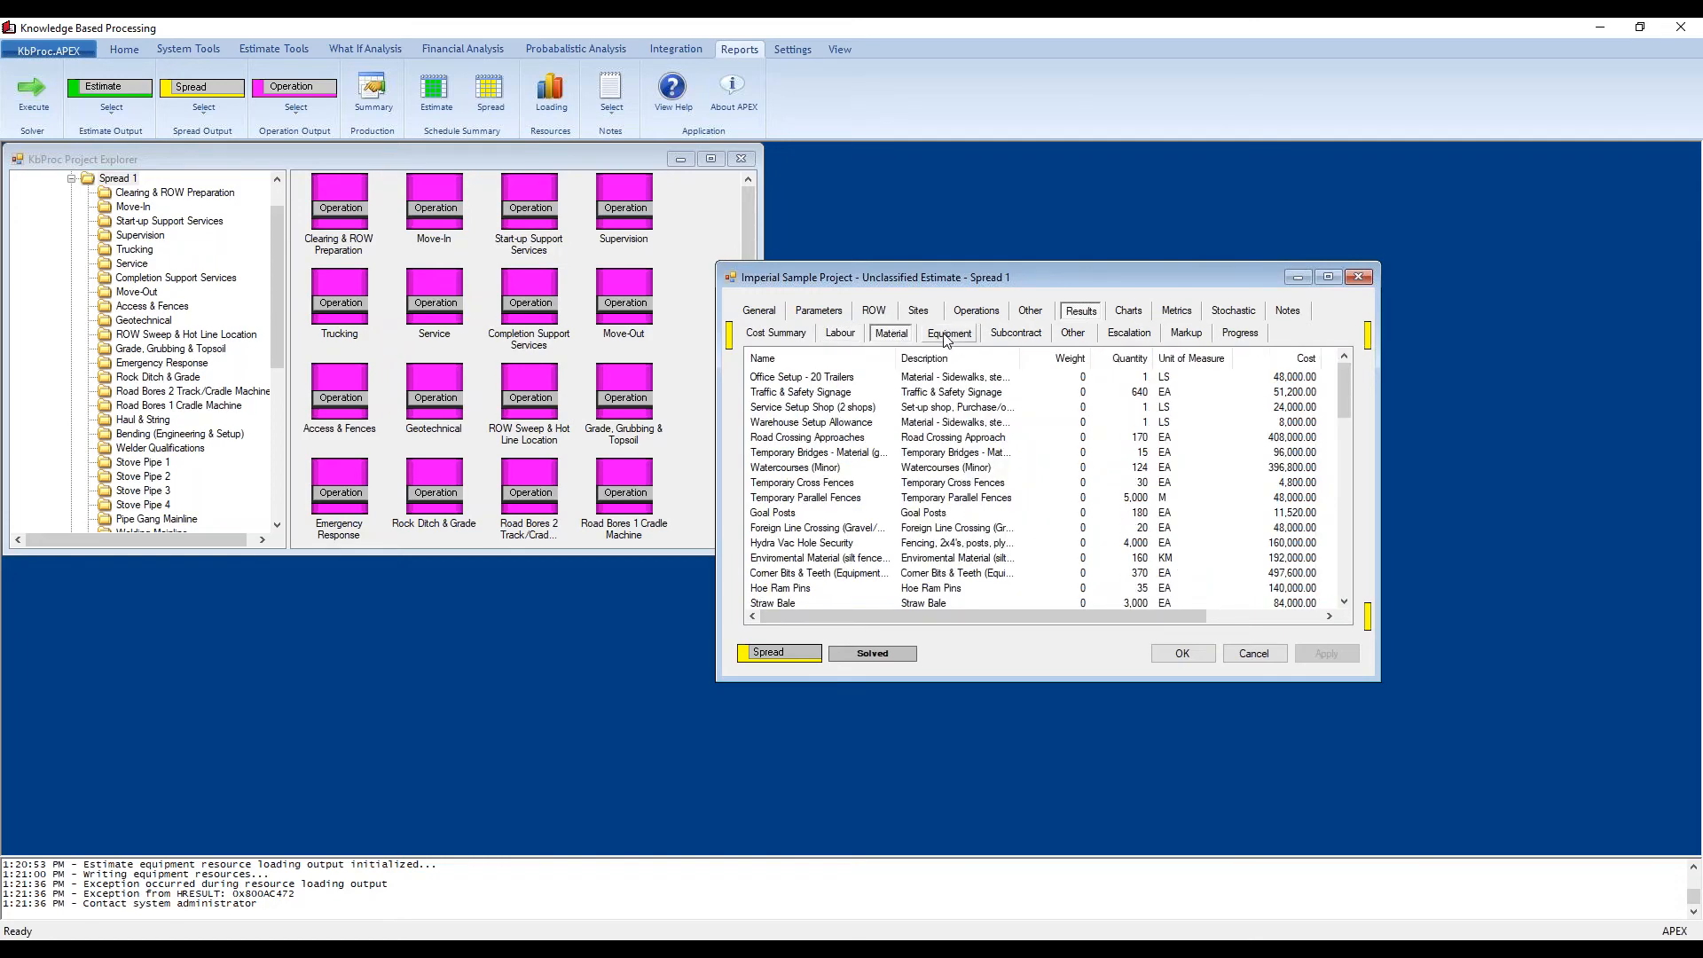
right_click(1054, 486)
left_click(1136, 584)
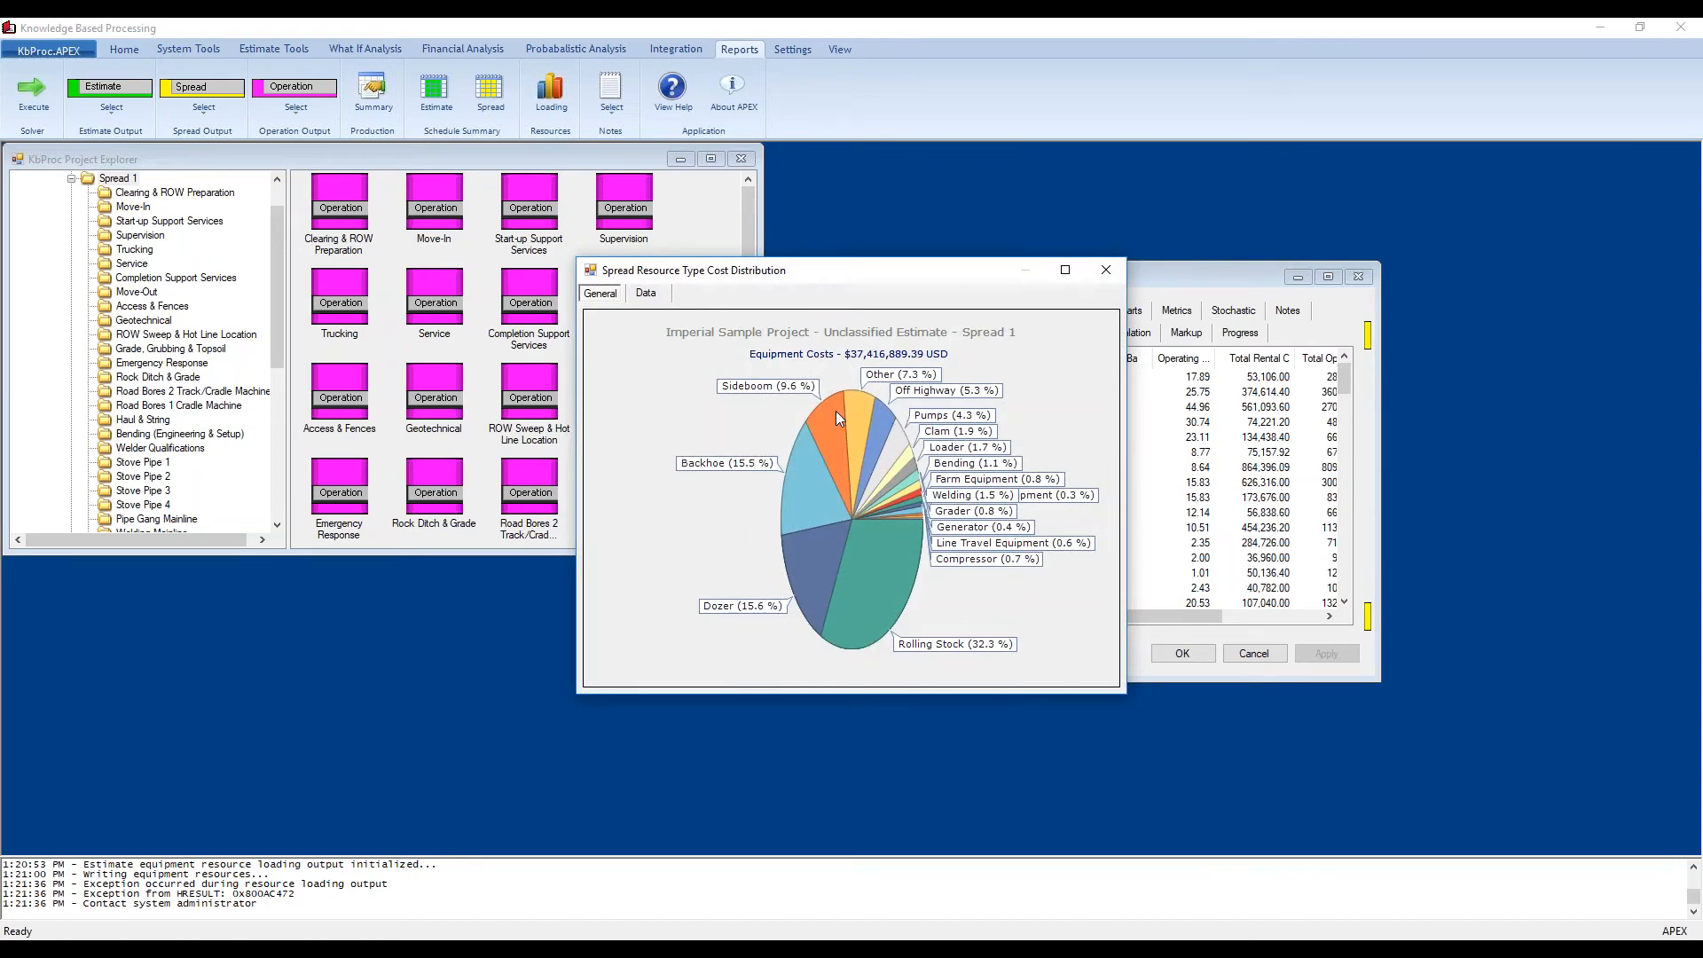
left_click(1105, 270)
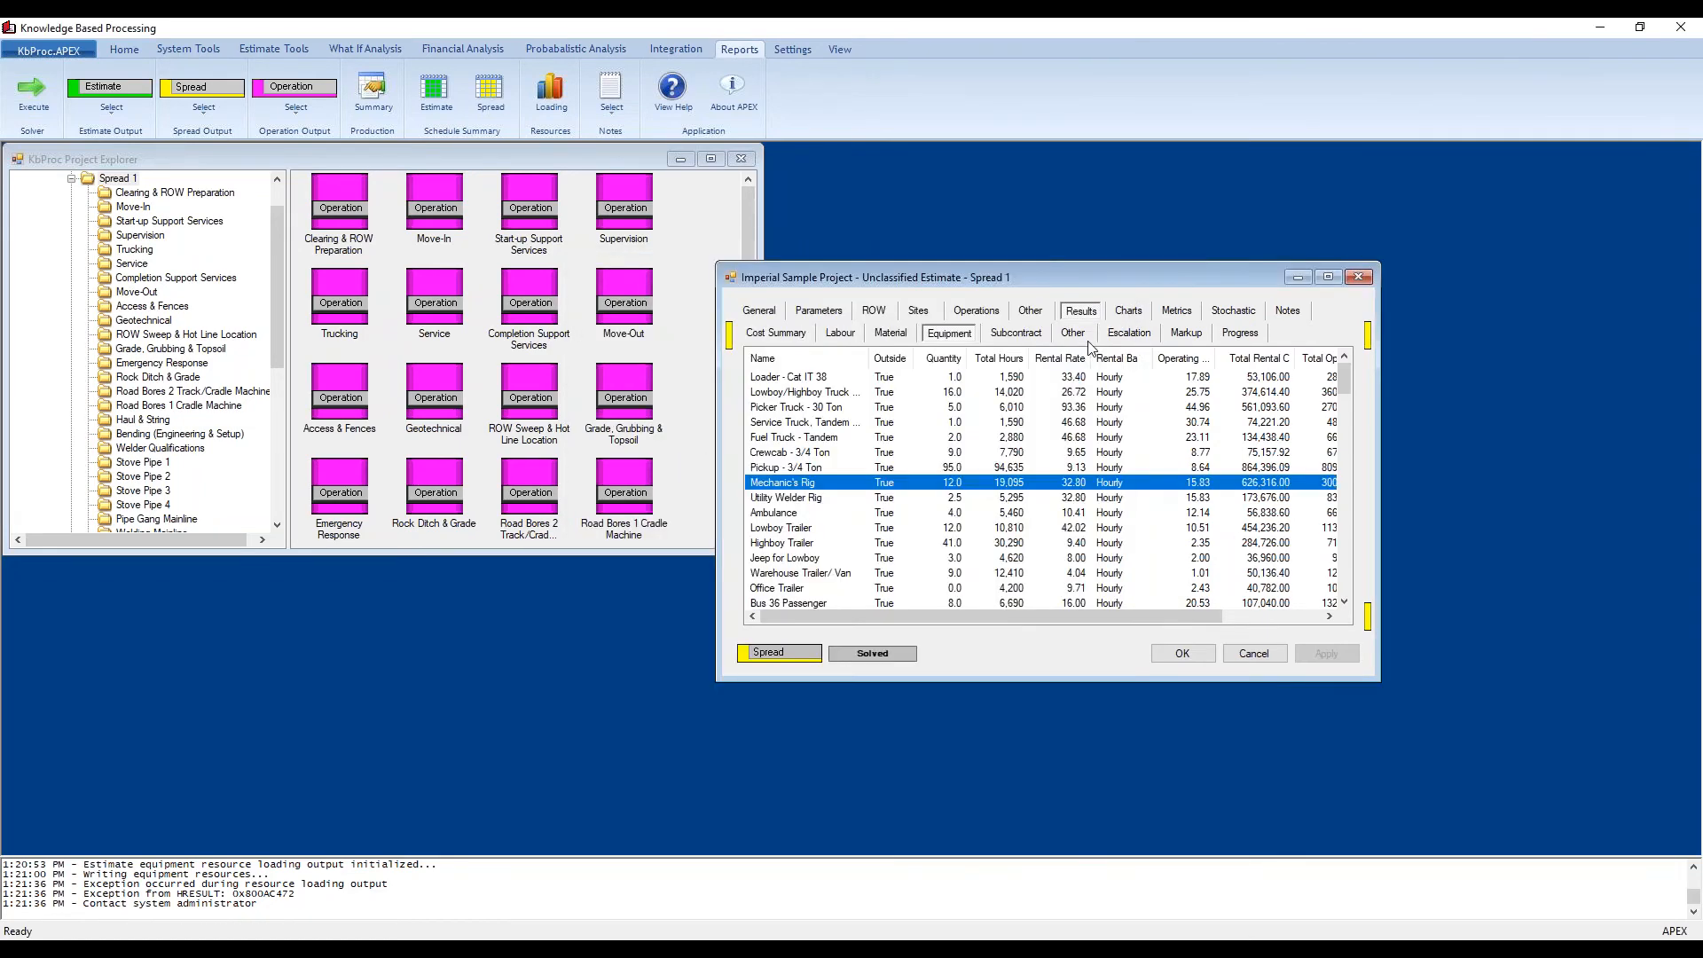
Step: Review Spread 1's subcontract, other, escalation and markup results and its progress variance analysis options
left_click(1020, 334)
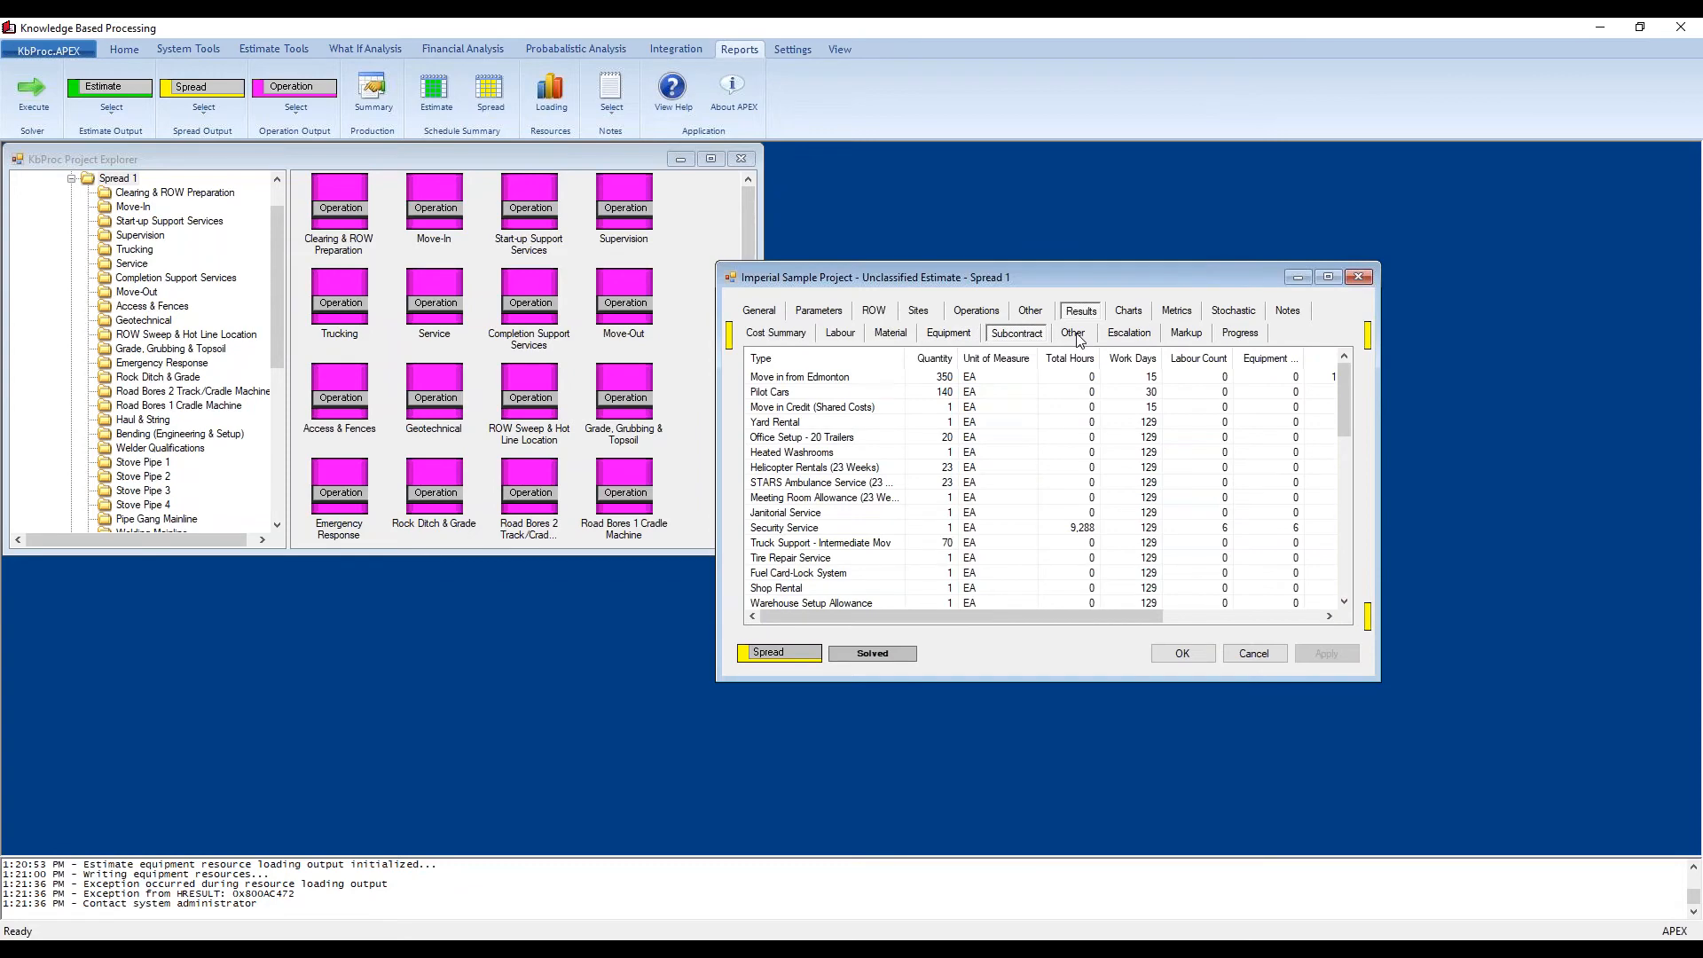
left_click(1078, 338)
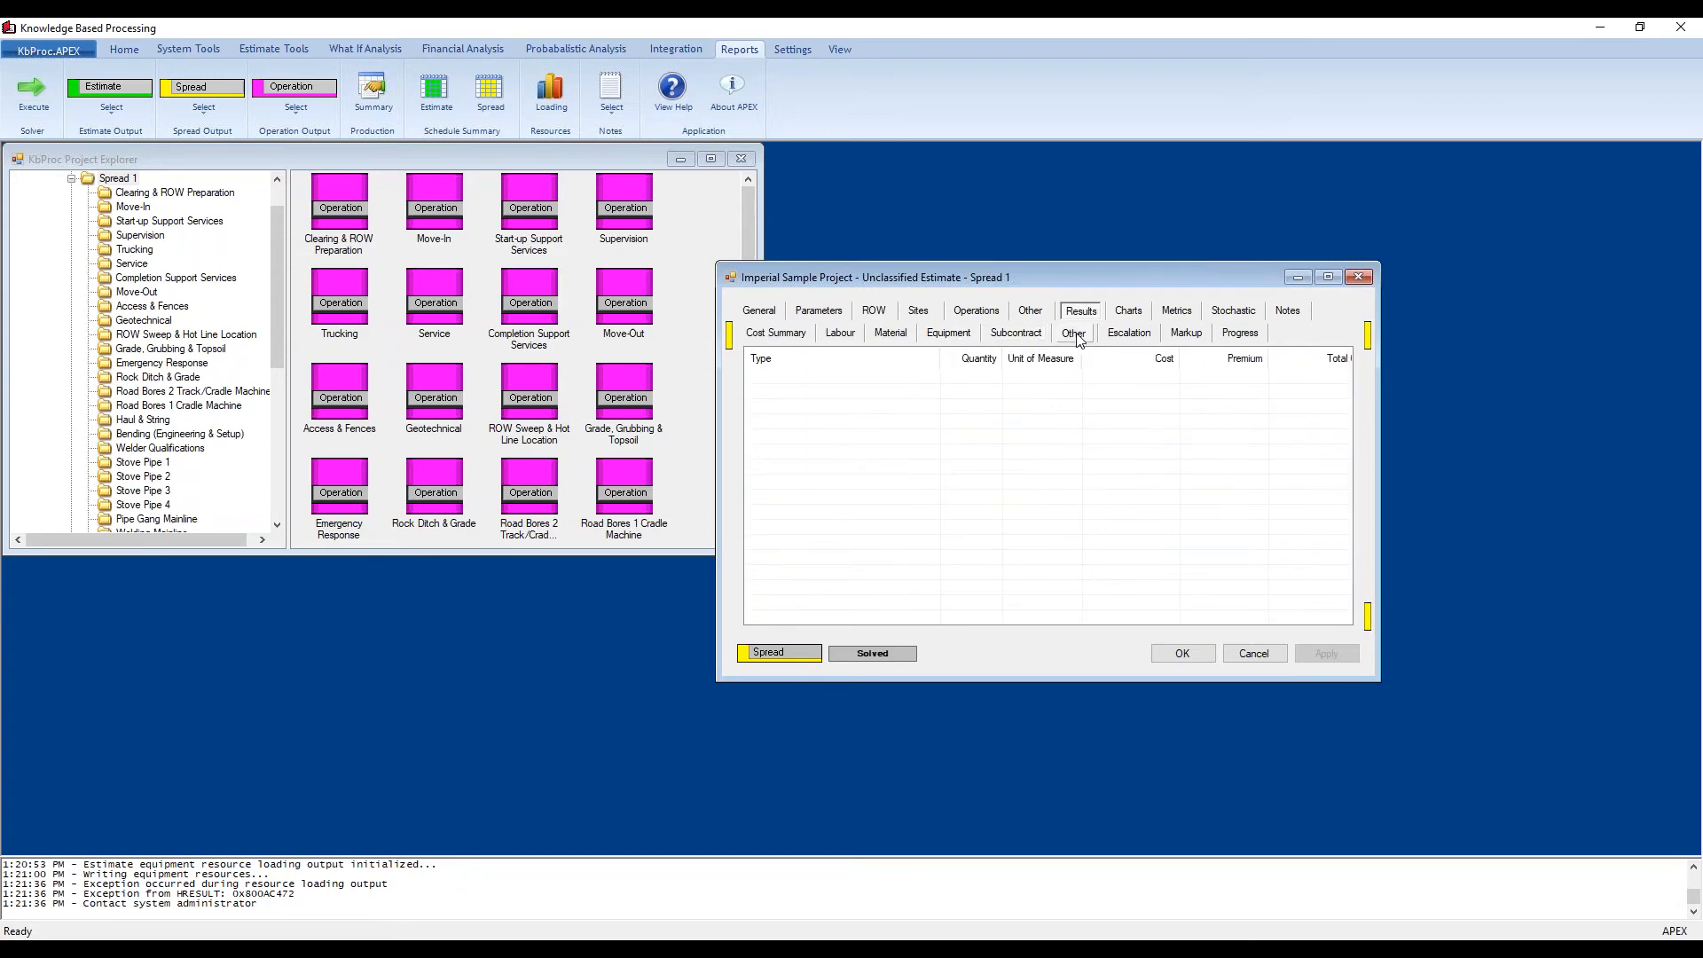
left_click(1141, 337)
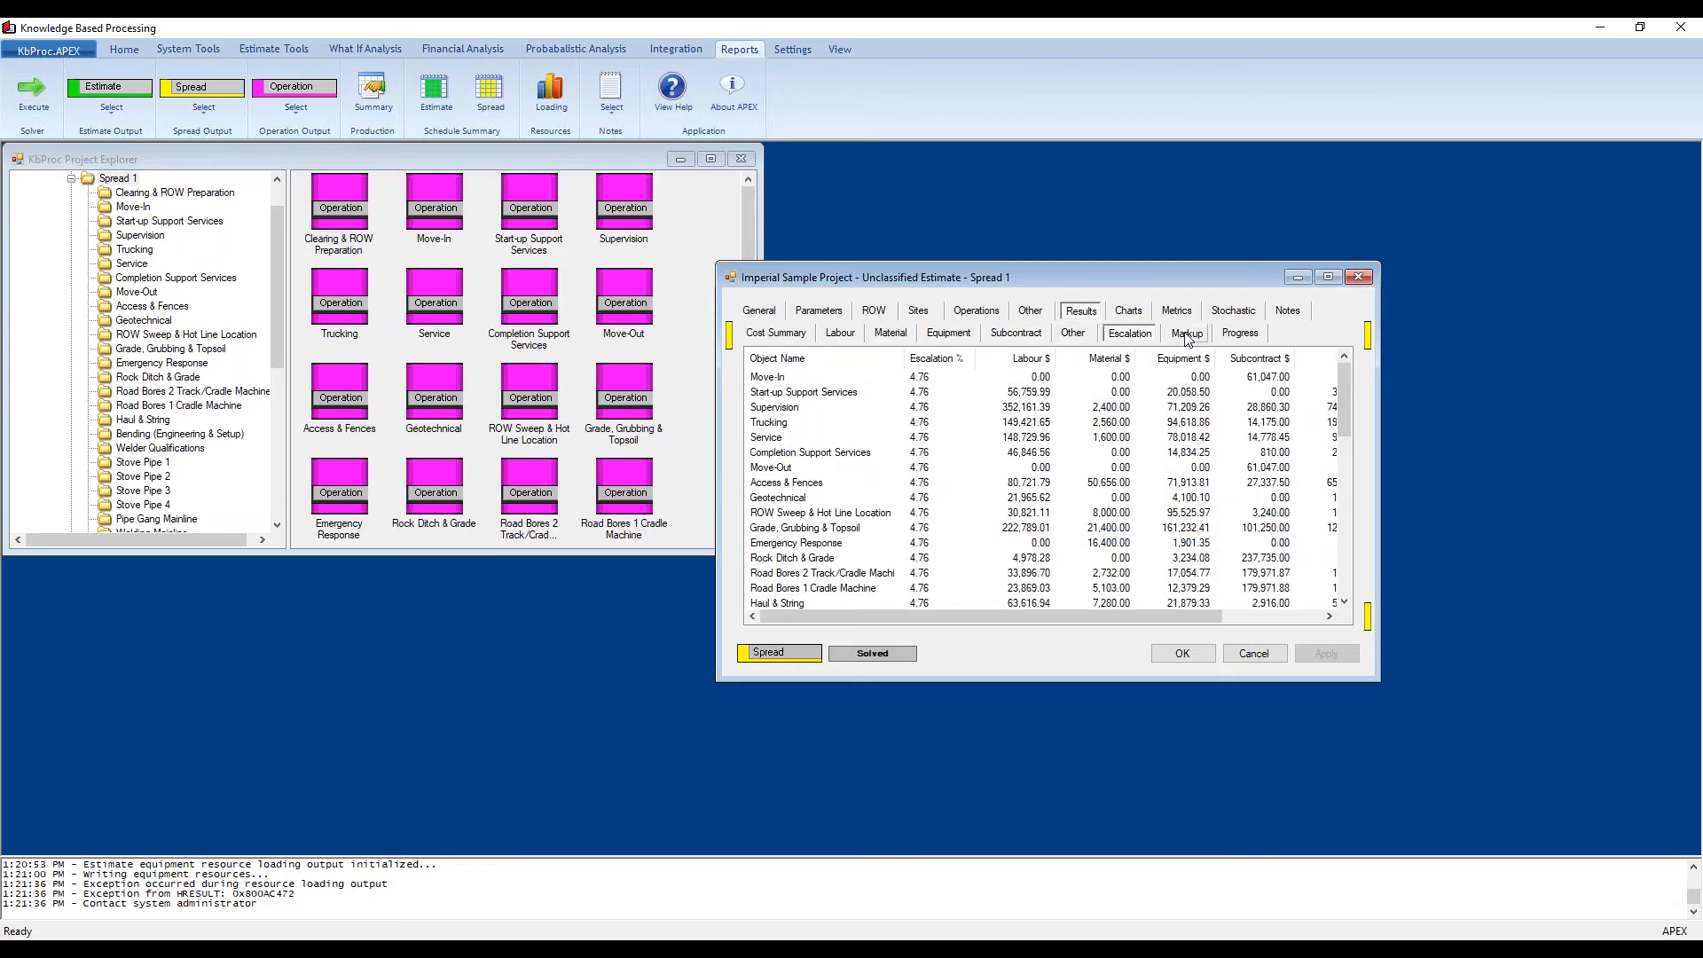
left_click(1187, 334)
left_click(1241, 337)
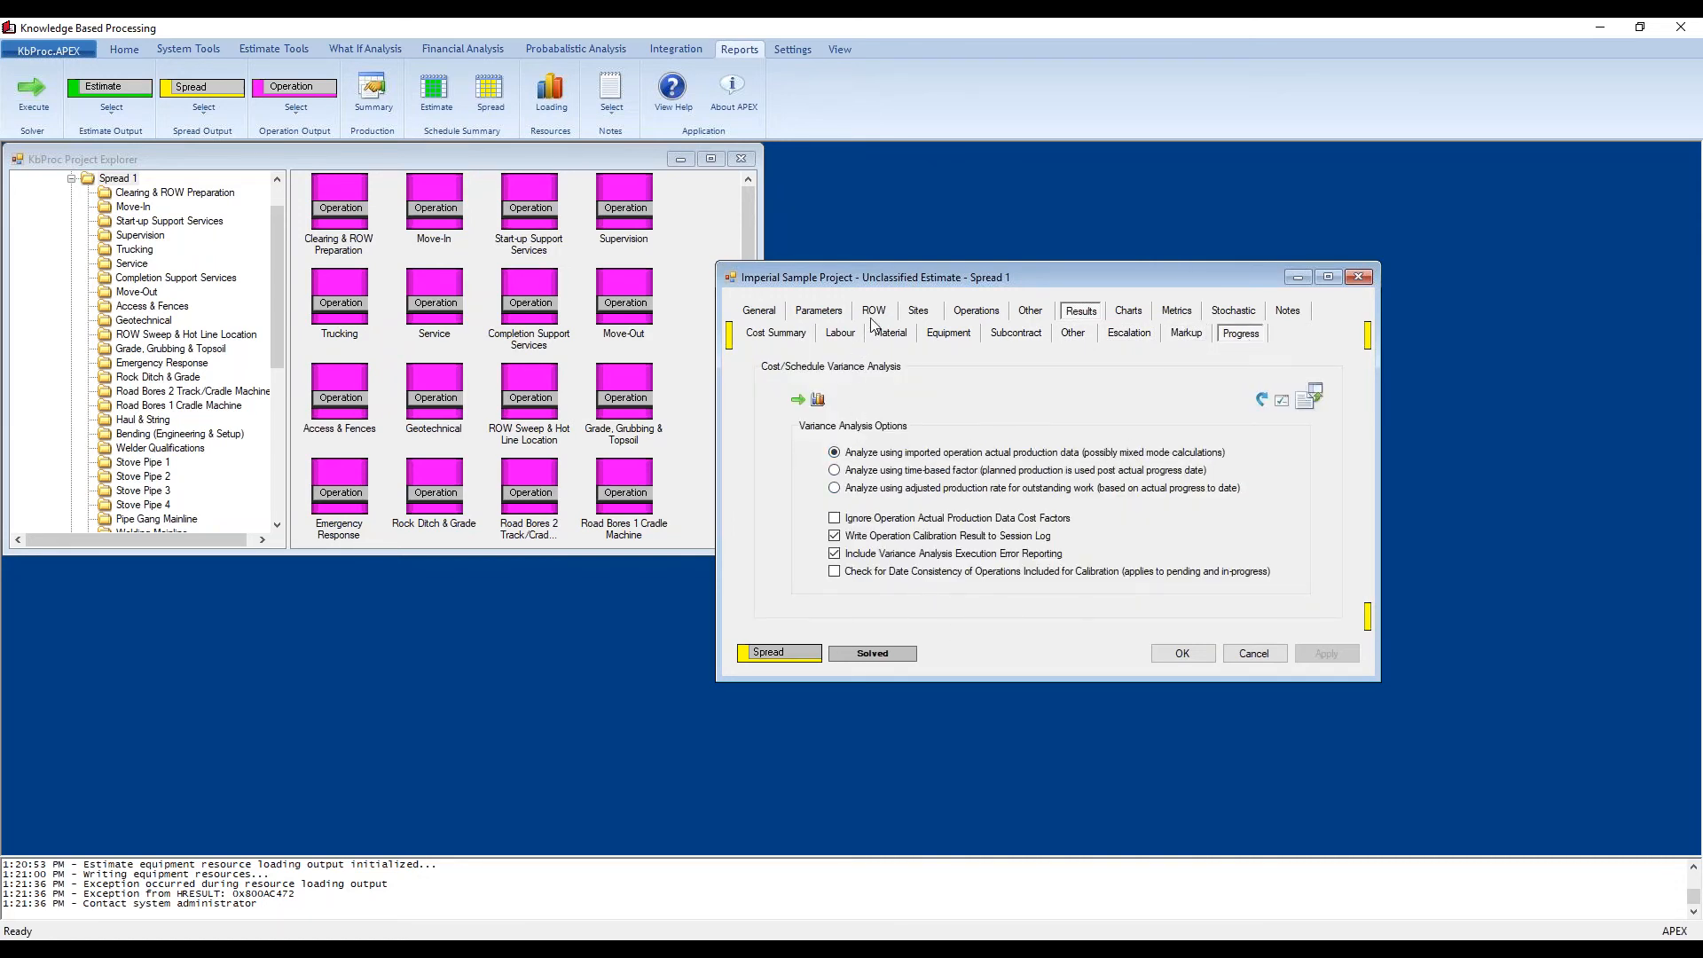
Step: Examine Spread 1's schedule chart in a maximized window, restore the window size, and view the march chart
left_click(1128, 310)
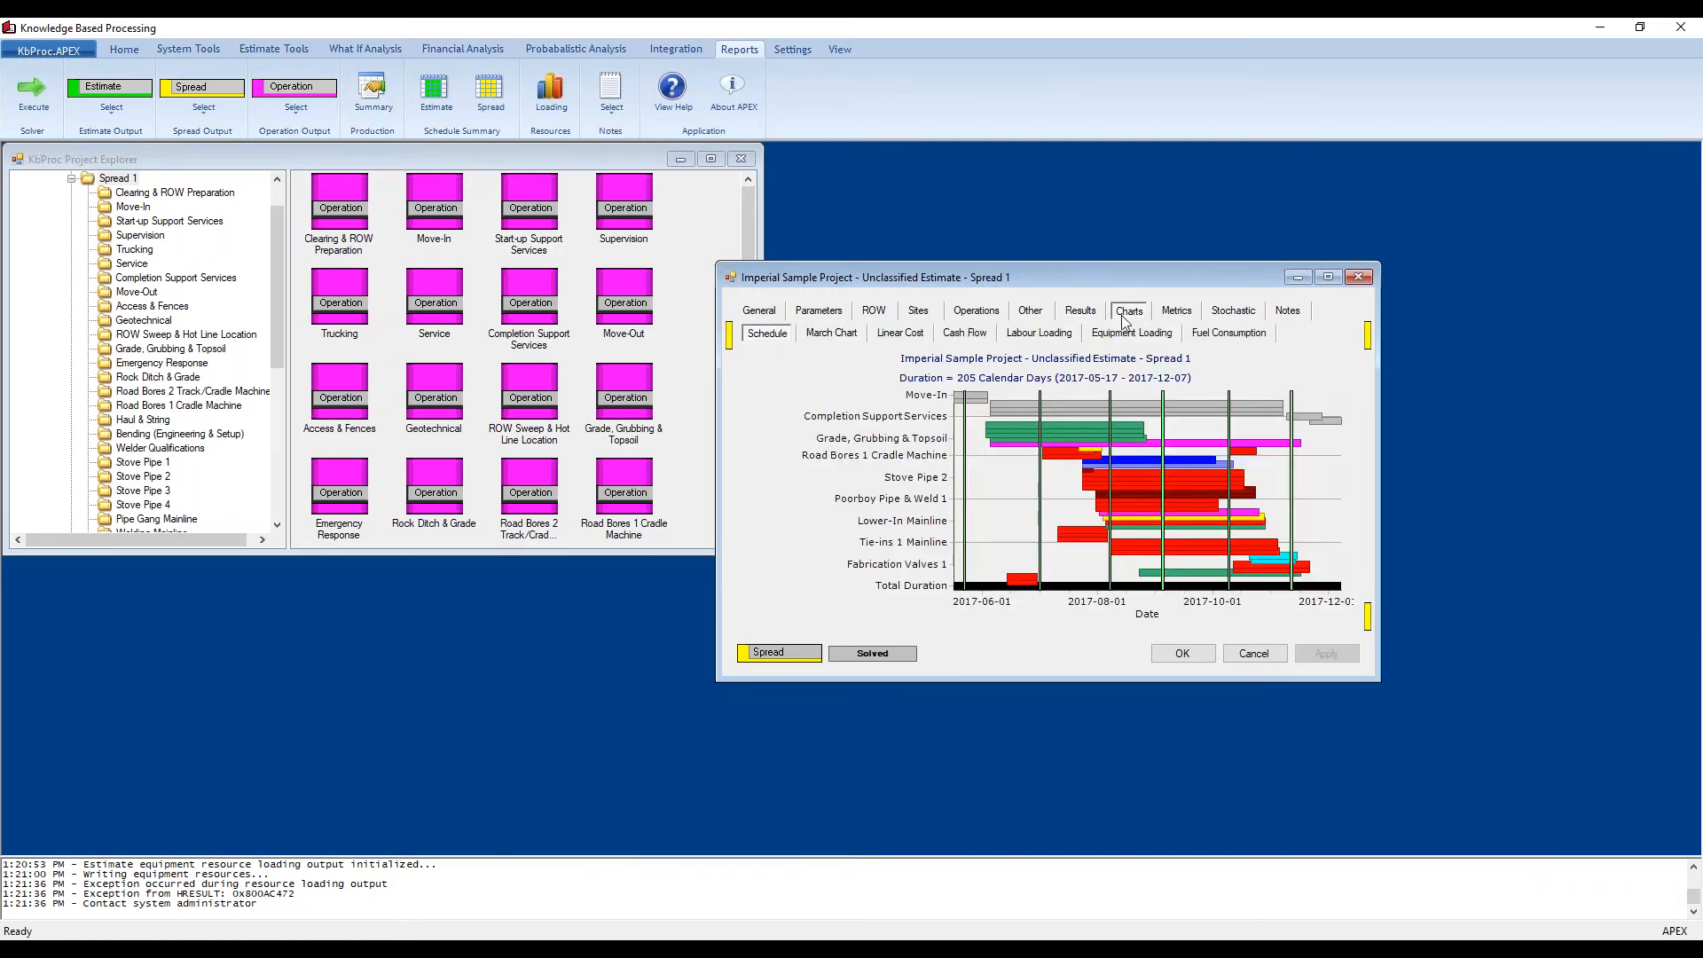
left_click(1327, 277)
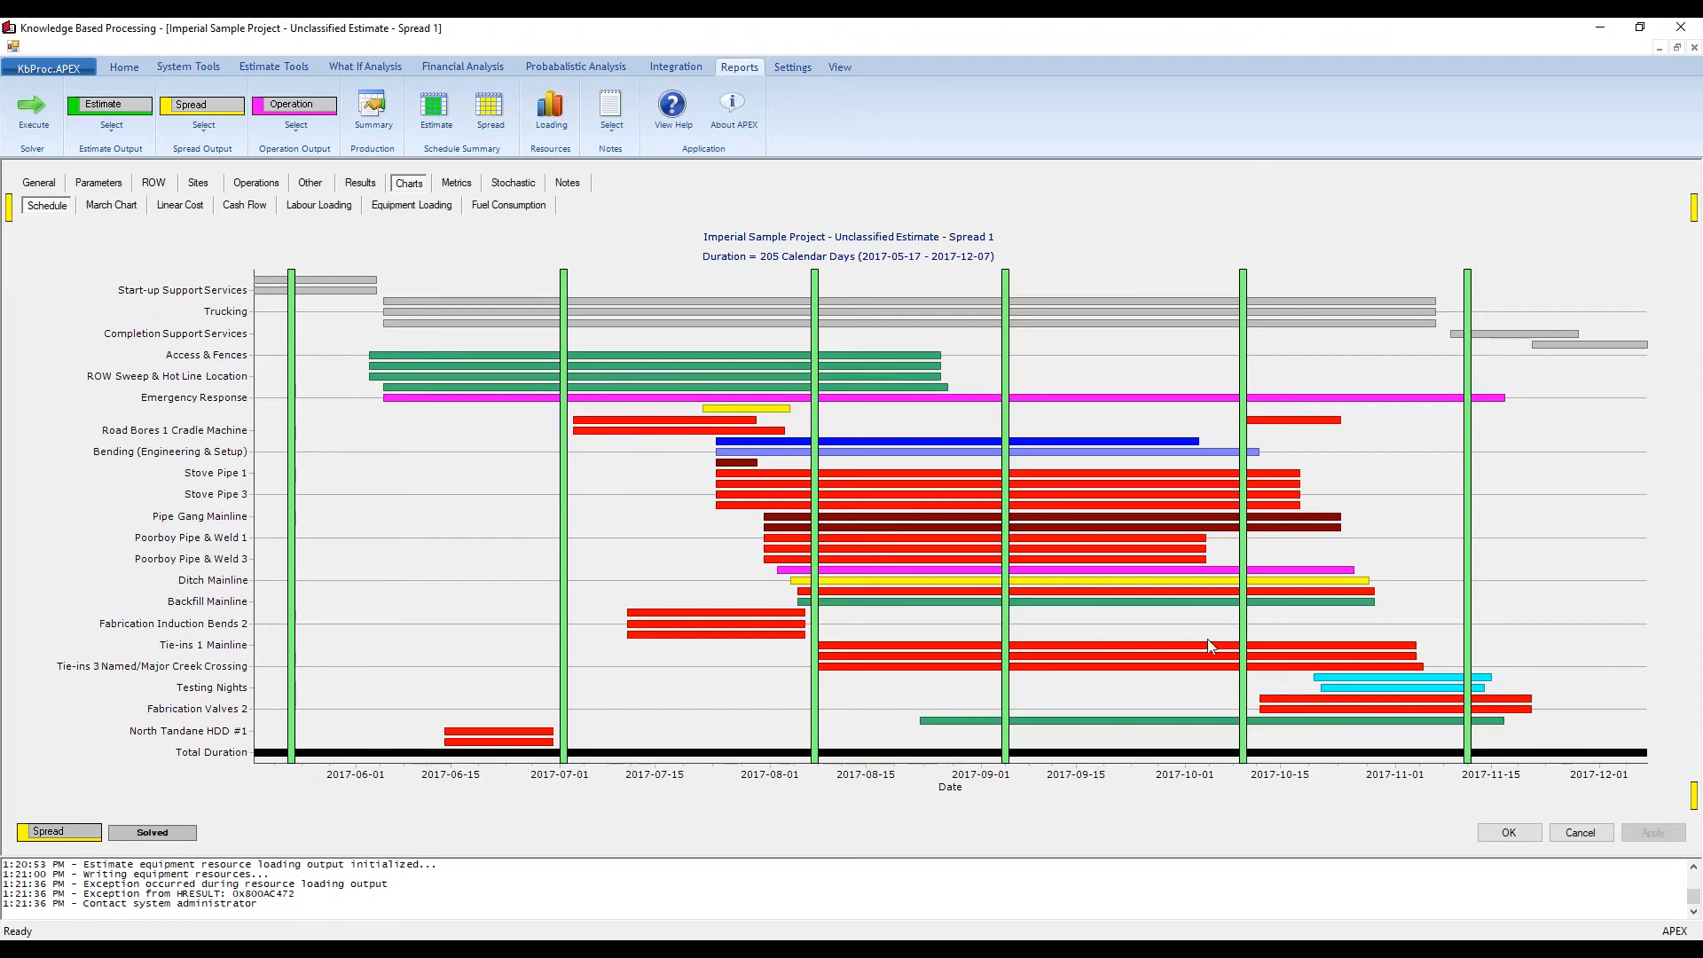
left_click(1676, 47)
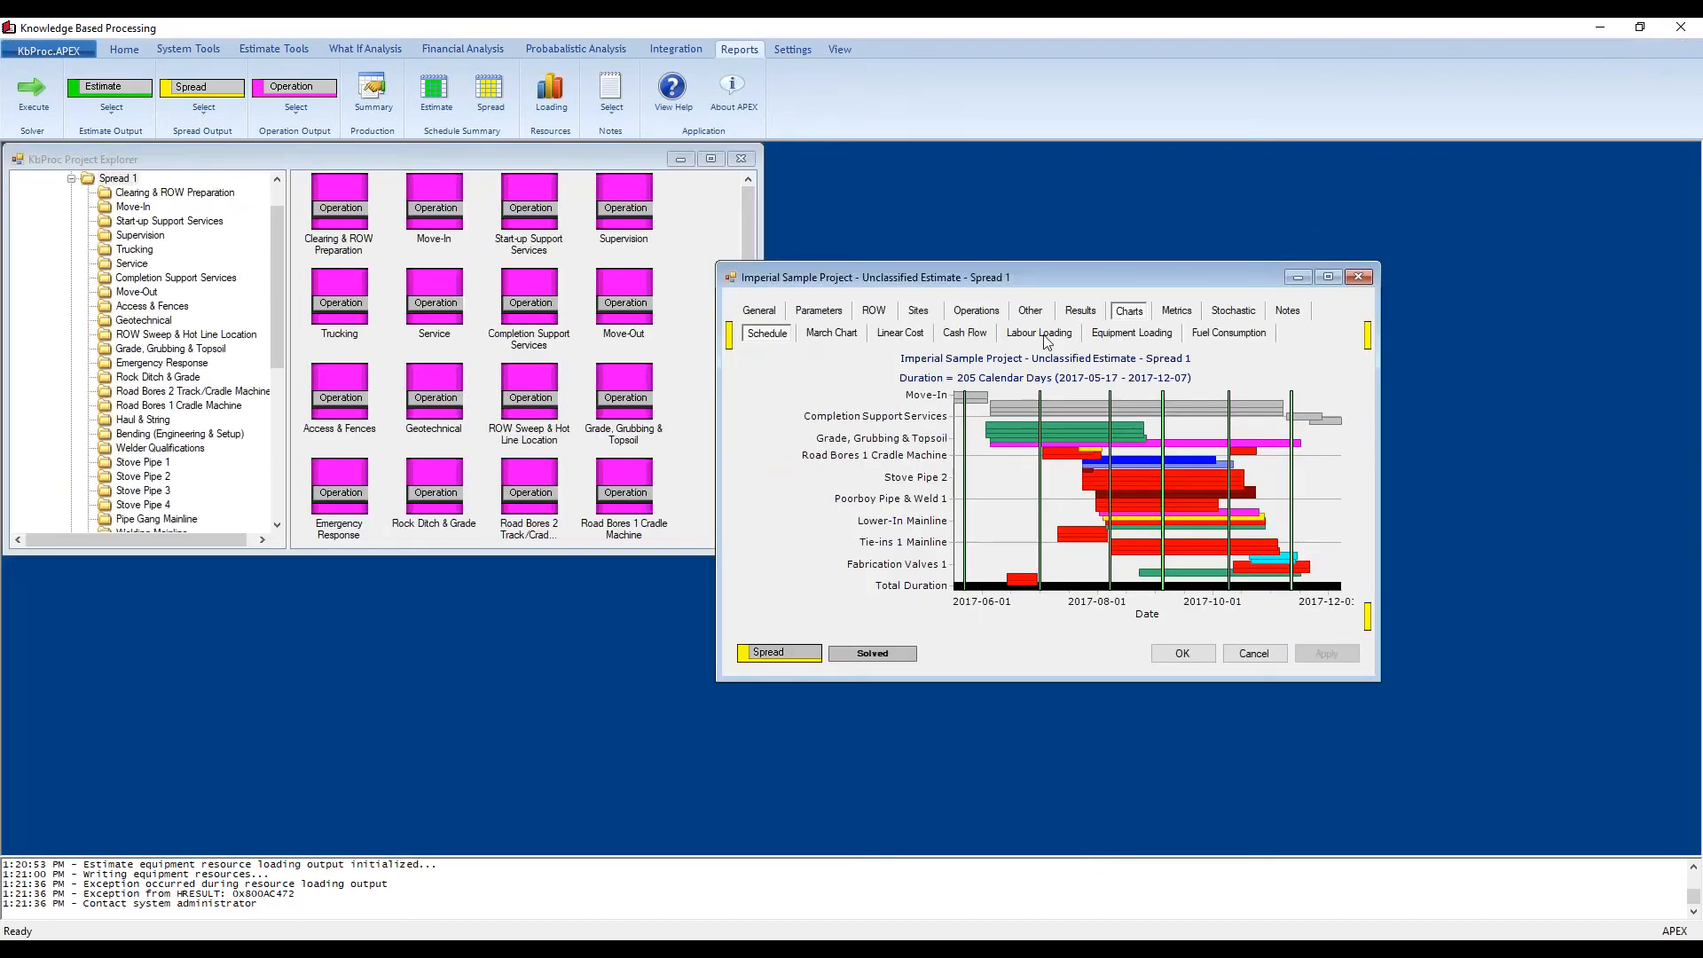
left_click(834, 334)
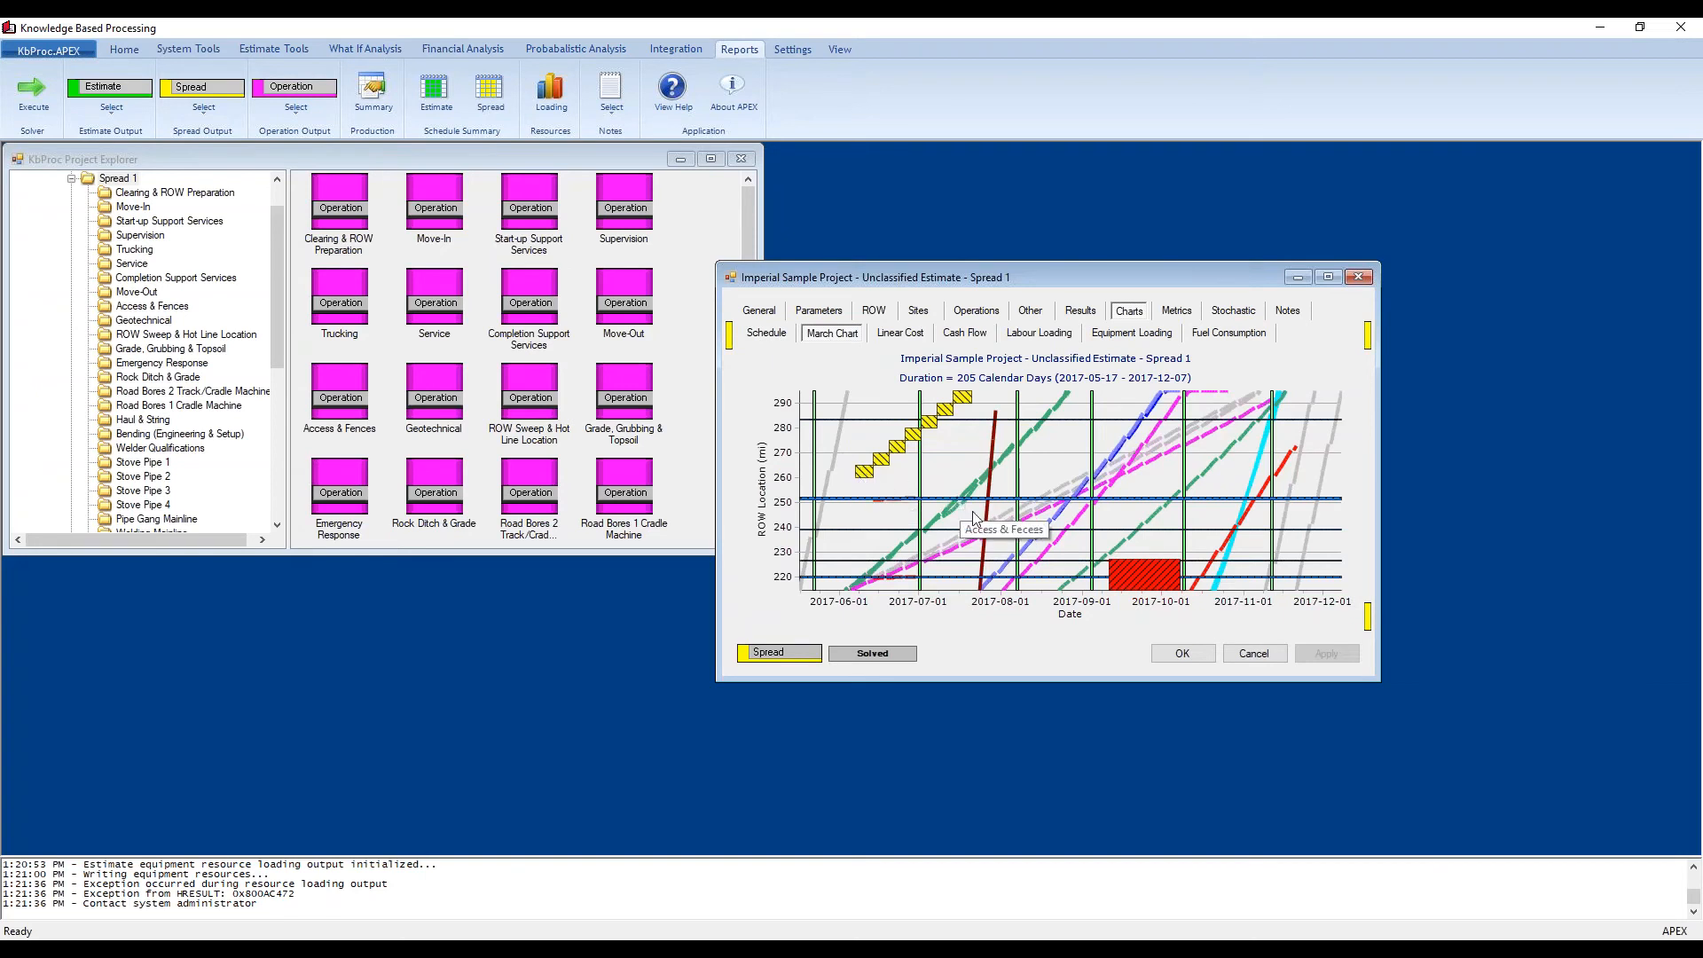
Step: View Spread 1's linear cost chart for total cost, for labour only, and for subcontract only
left_click(900, 334)
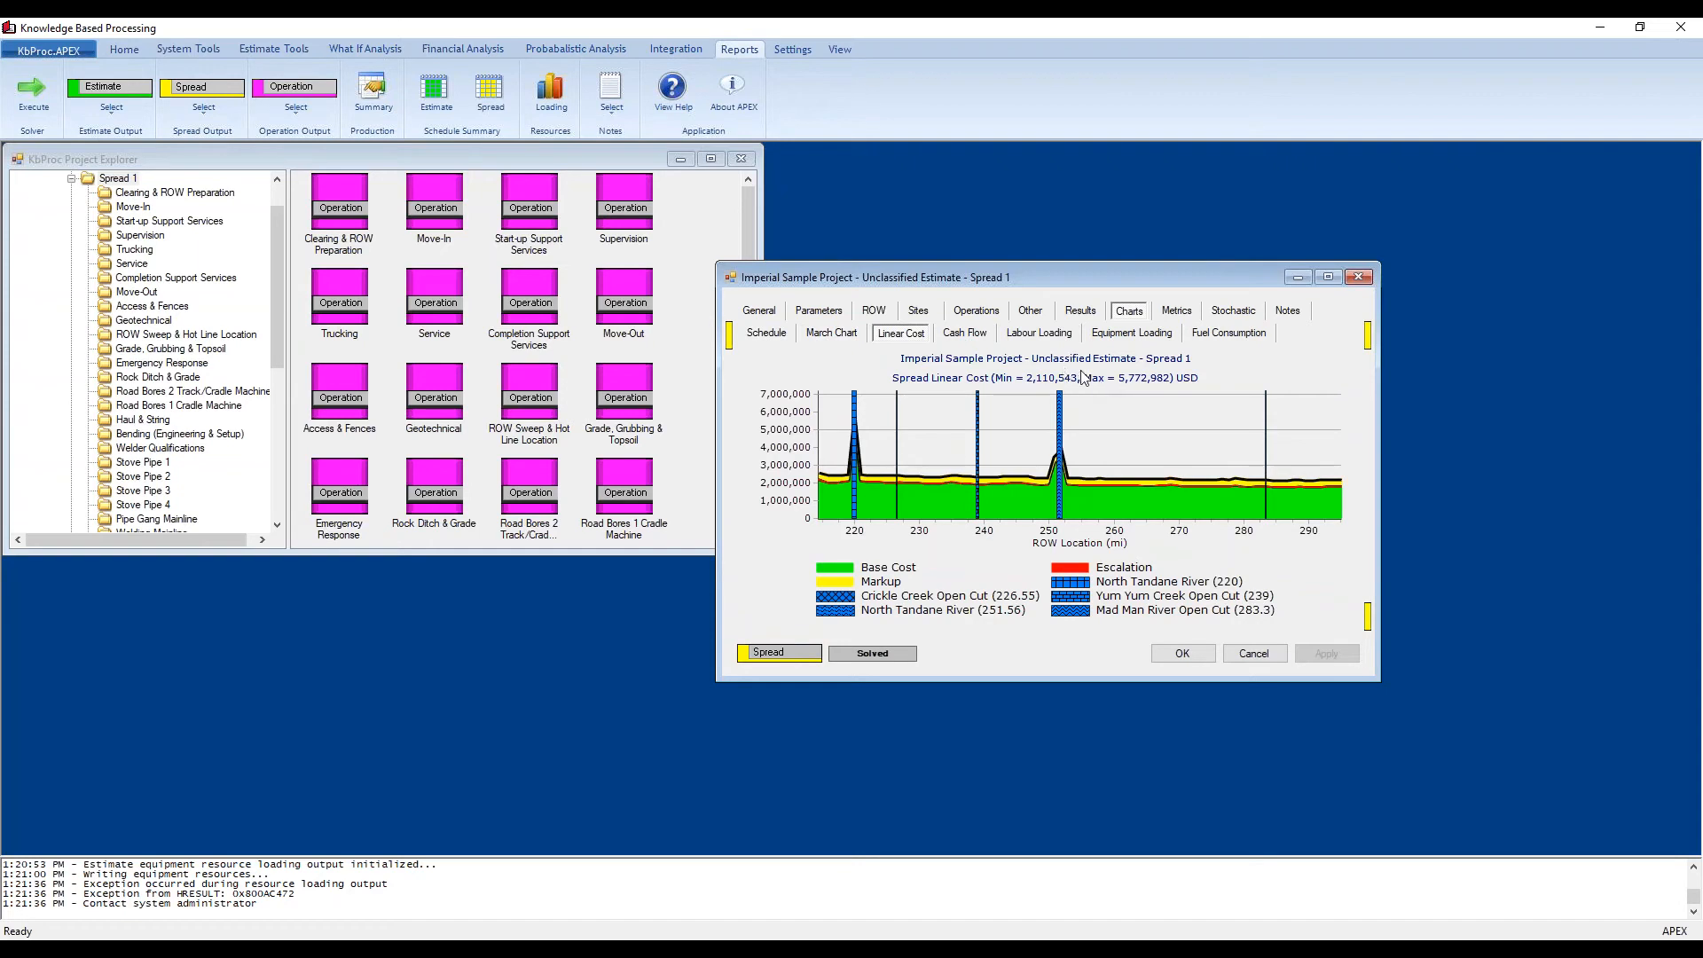
right_click(1288, 479)
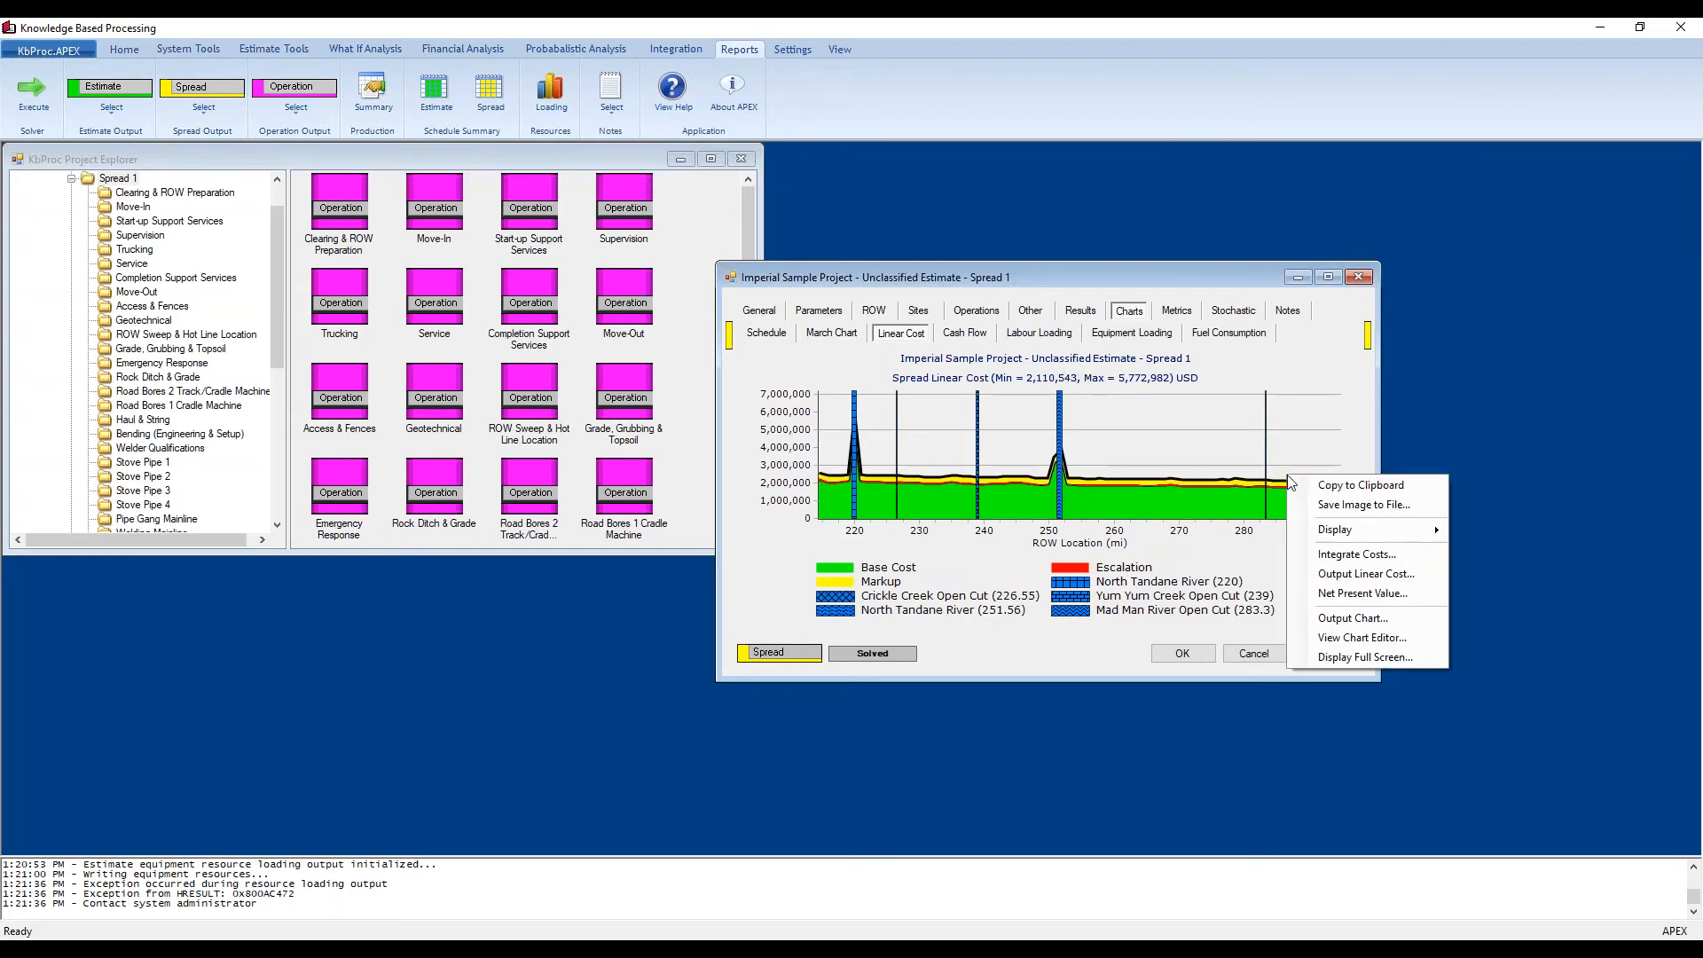
mouse_move(1344, 532)
left_click(1510, 559)
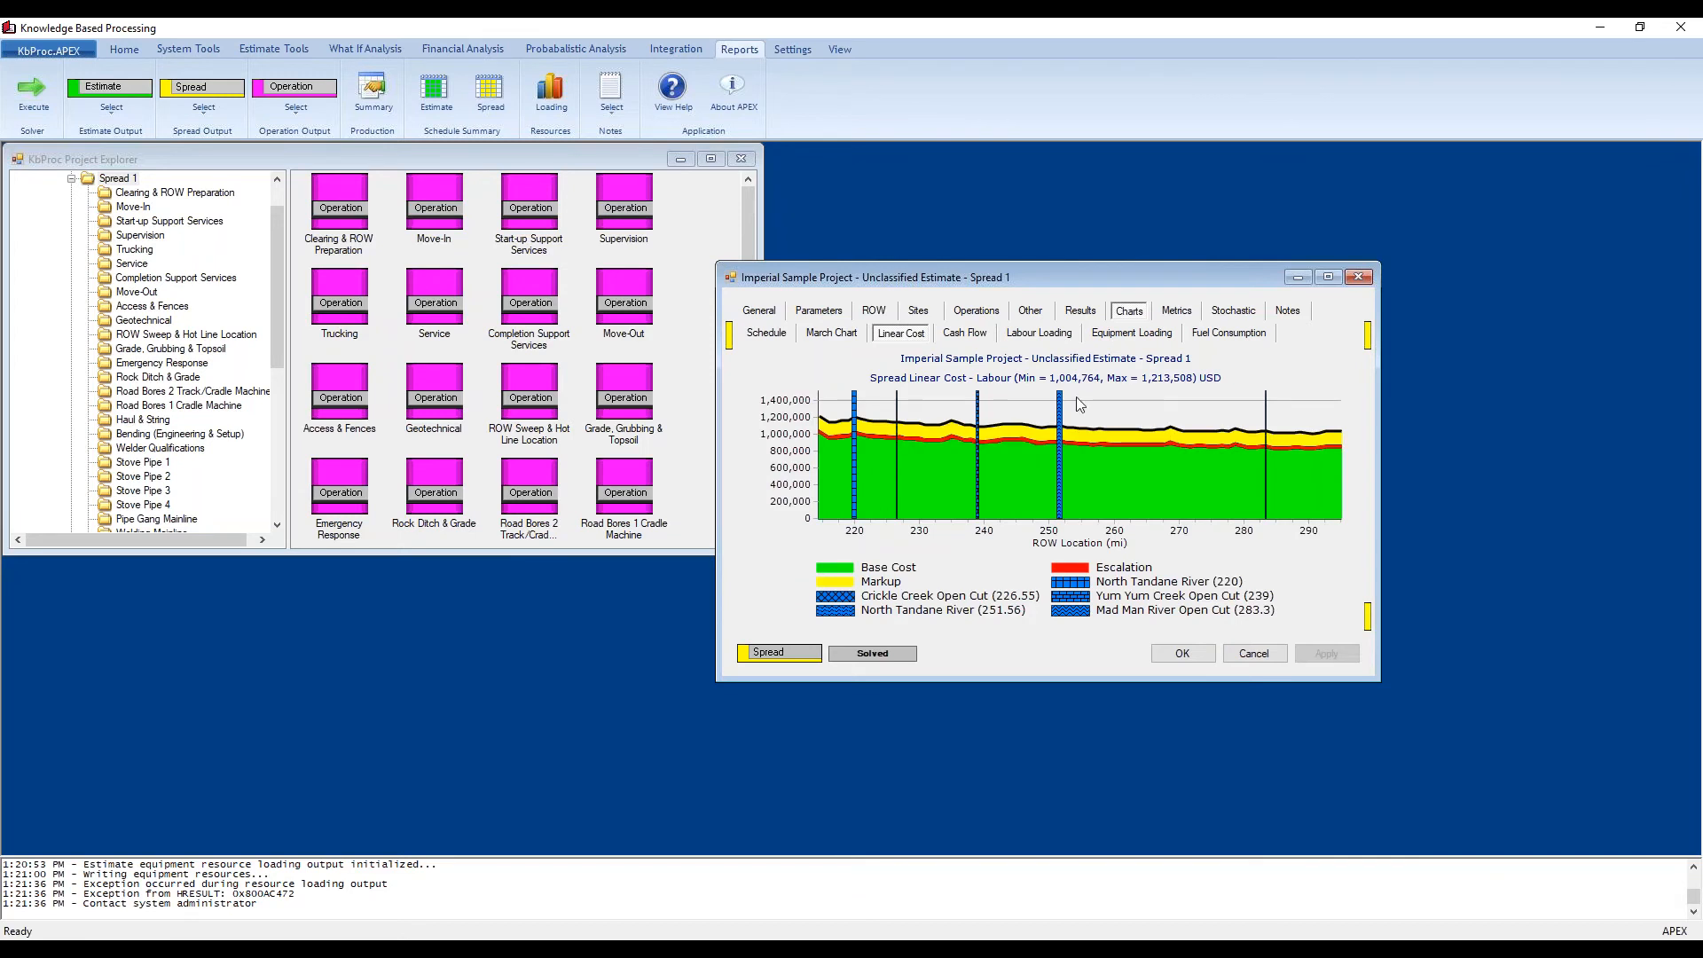
right_click(1242, 437)
mouse_move(1288, 486)
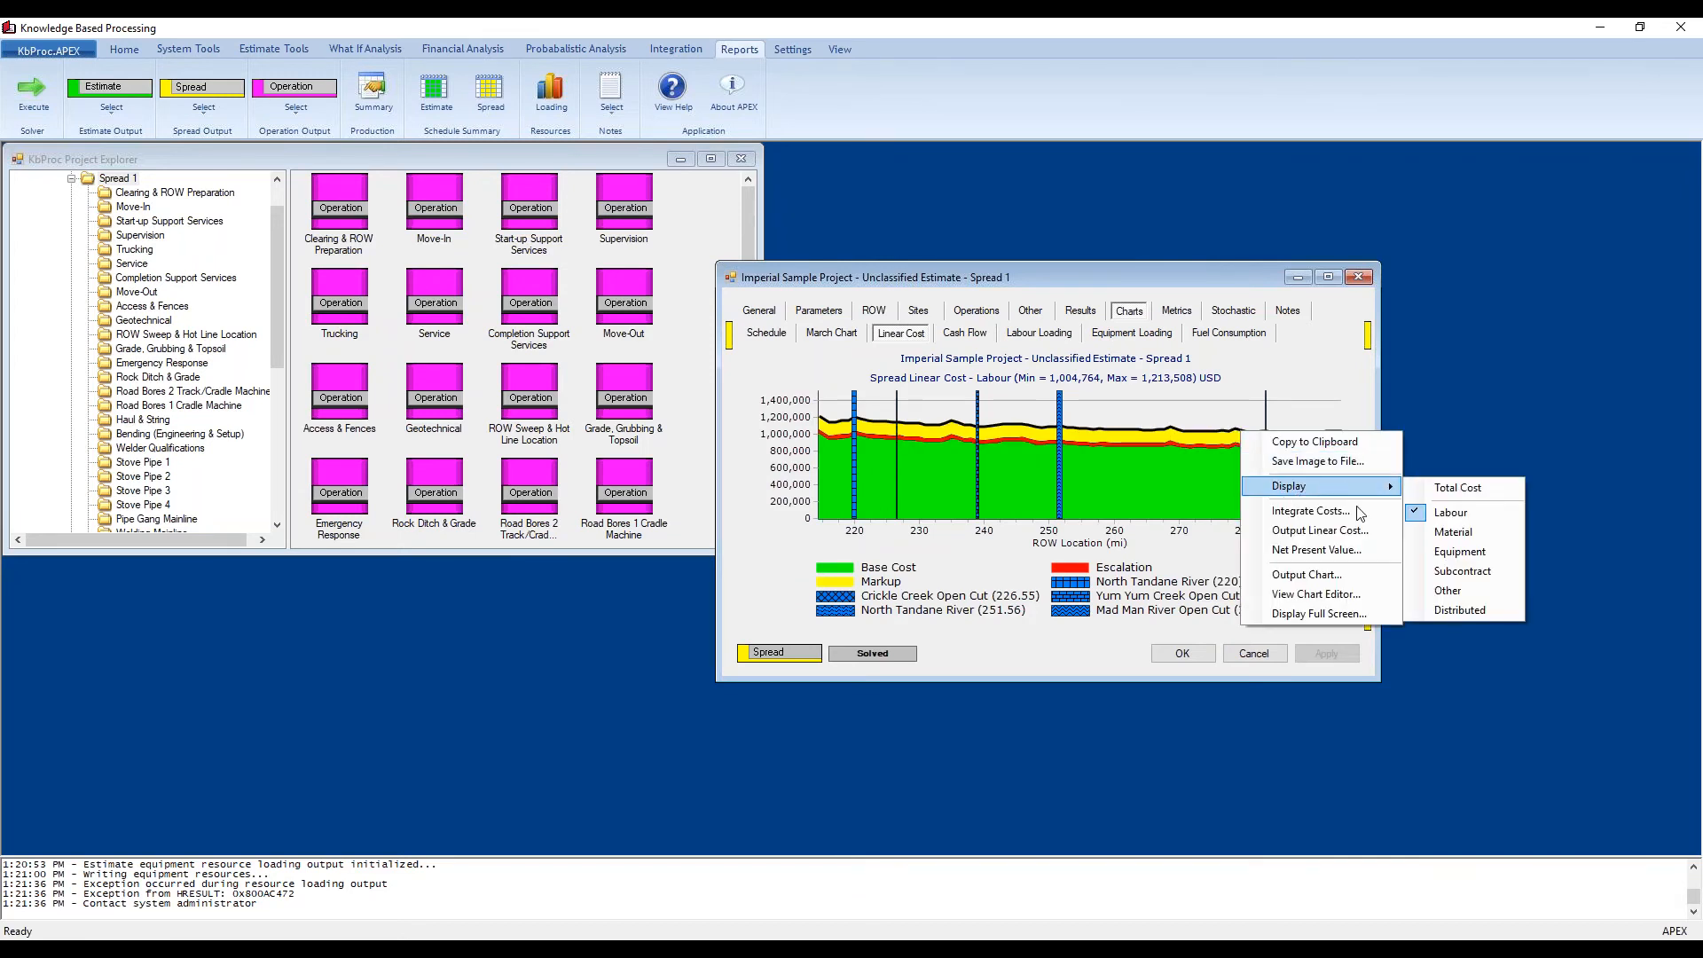
left_click(1470, 575)
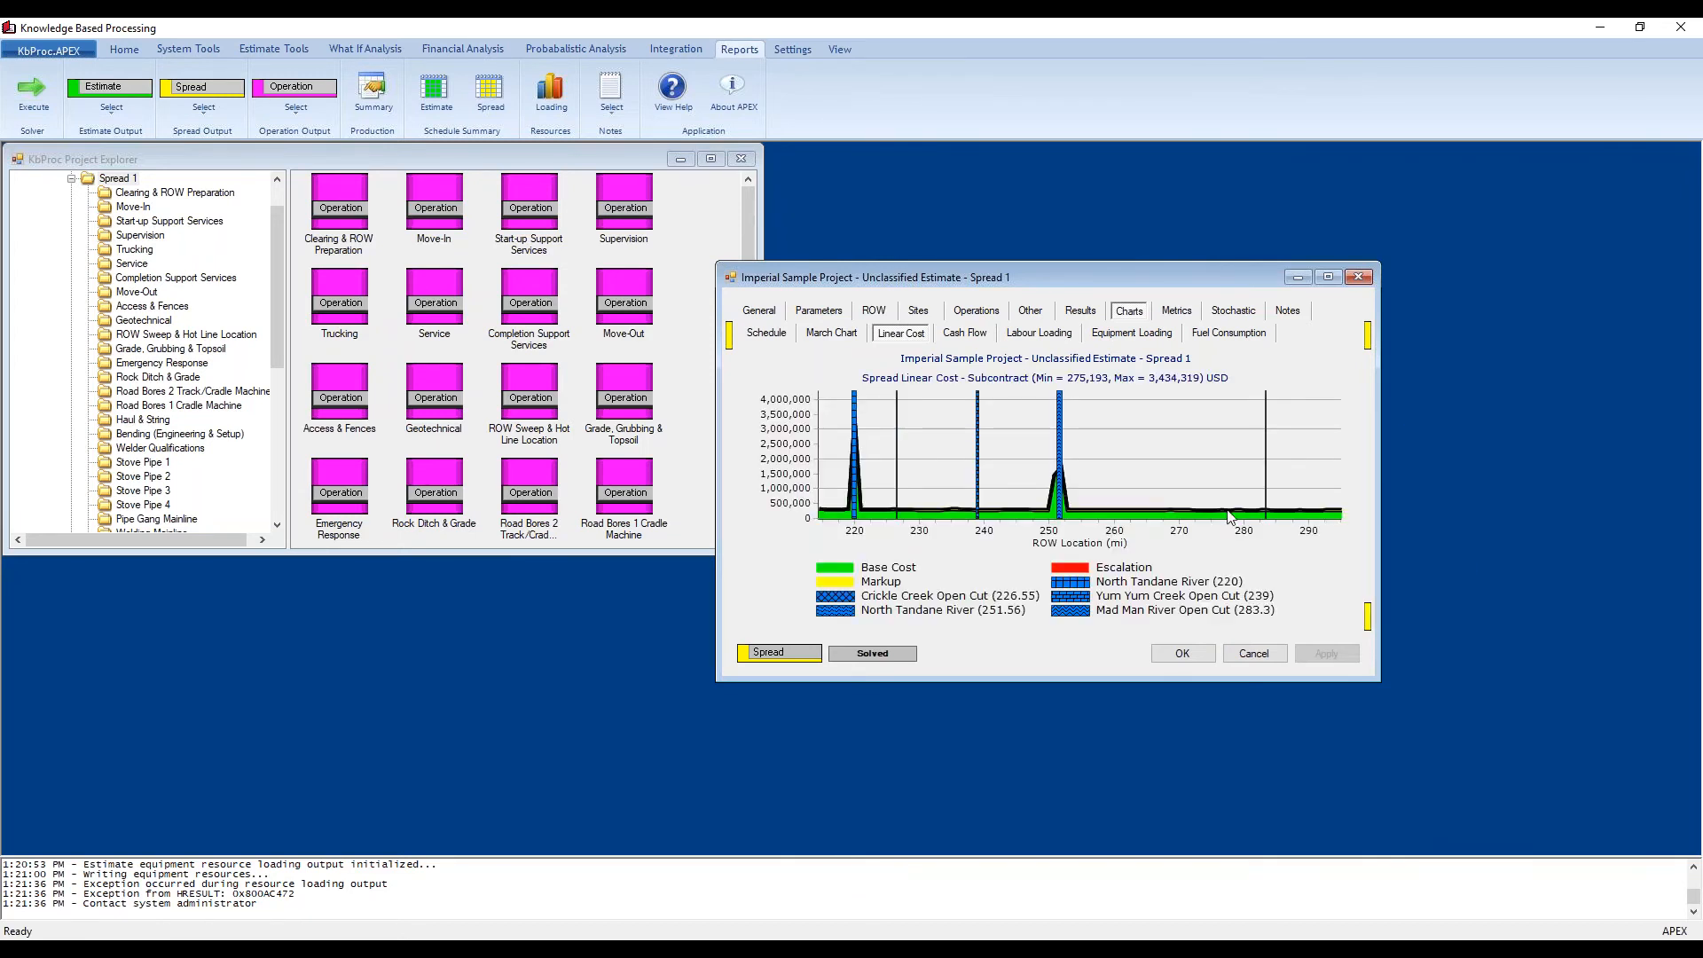
Step: Integrate Spread 1's linear costs from location 240 to 280, review the cost breakdown and close it
right_click(1185, 455)
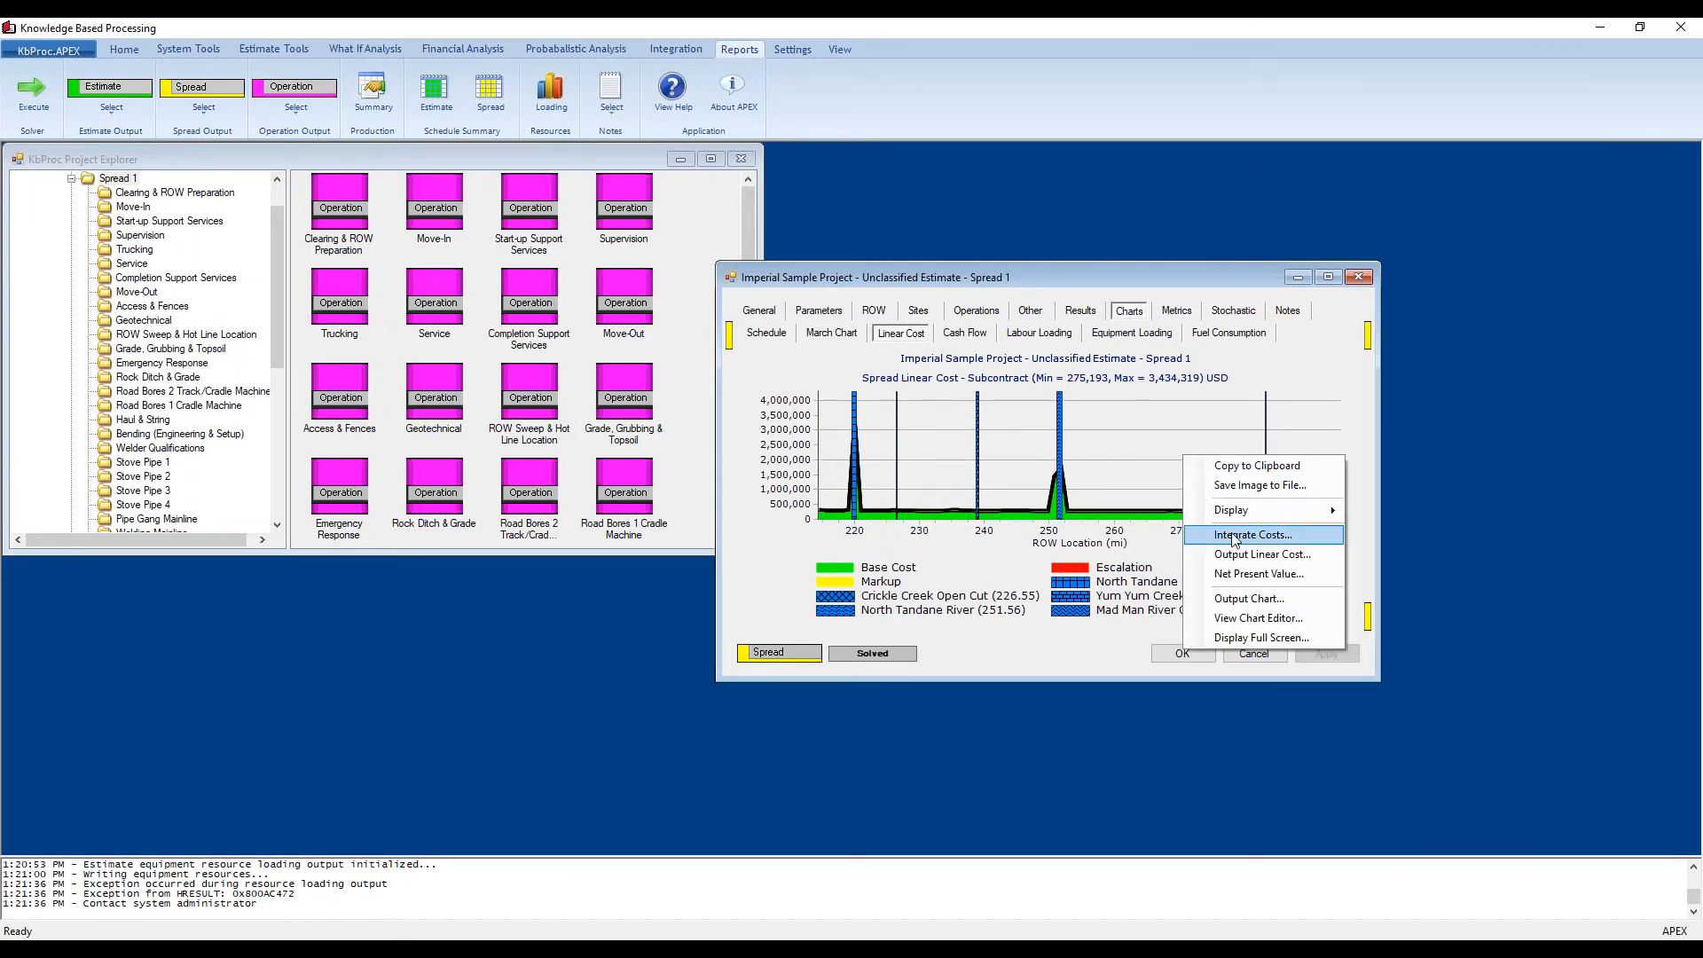
left_click(1239, 539)
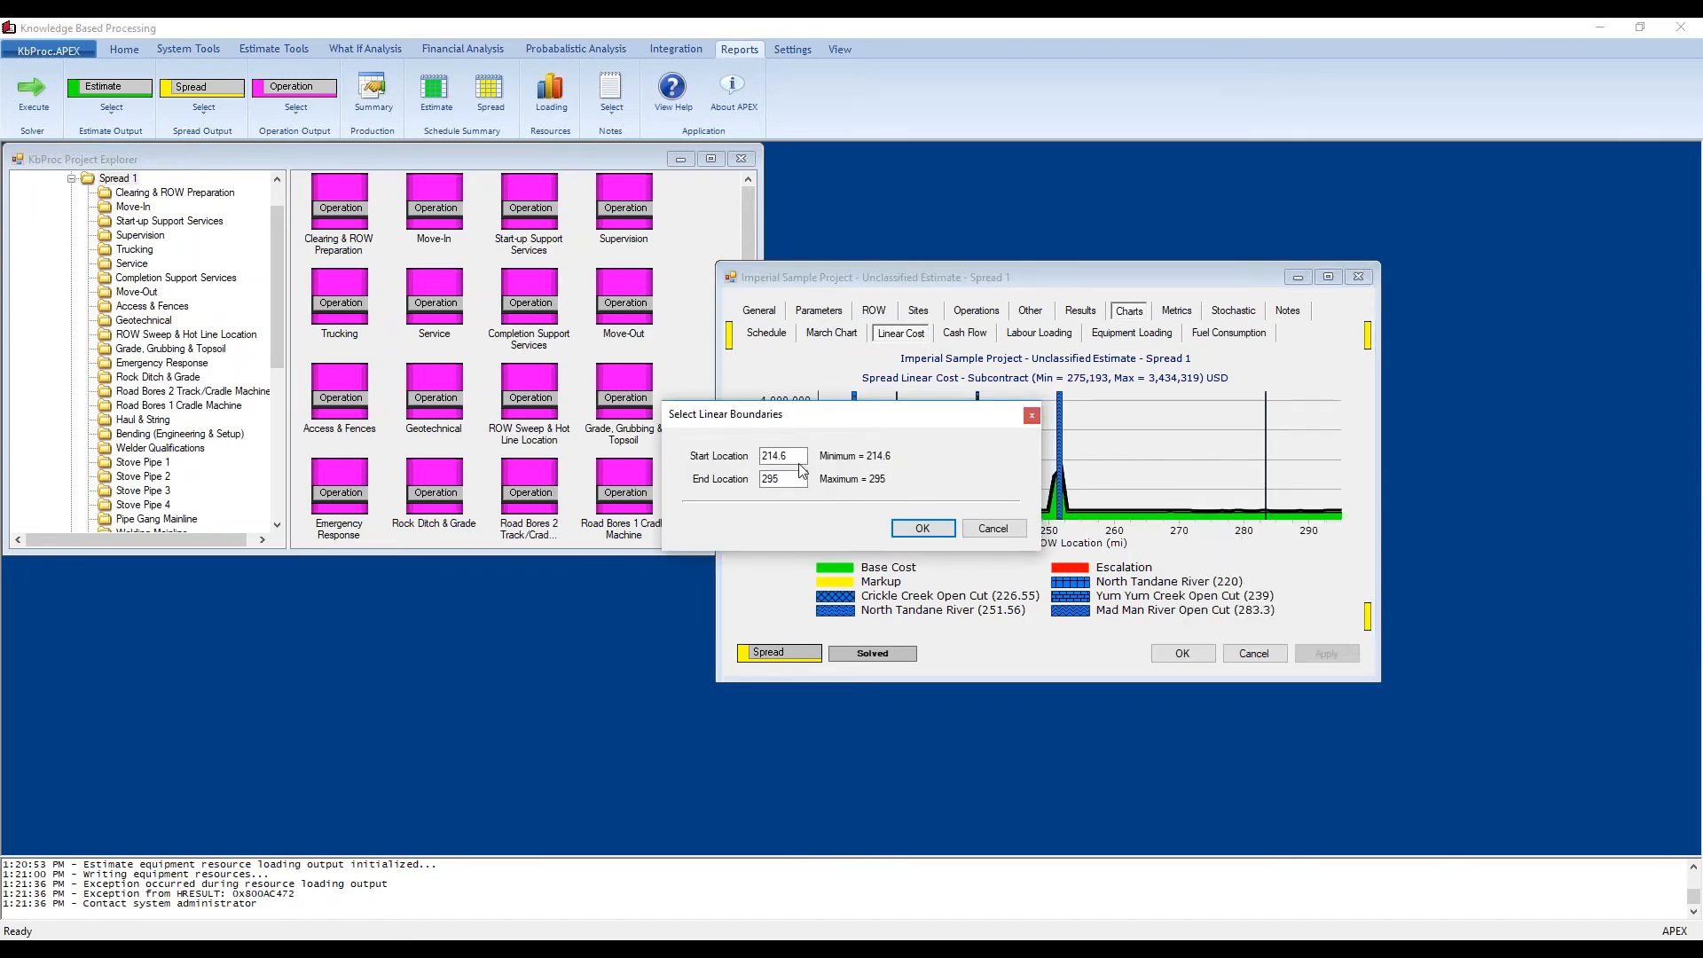
type("240")
key("Tab")
type("2")
left_click(923, 528)
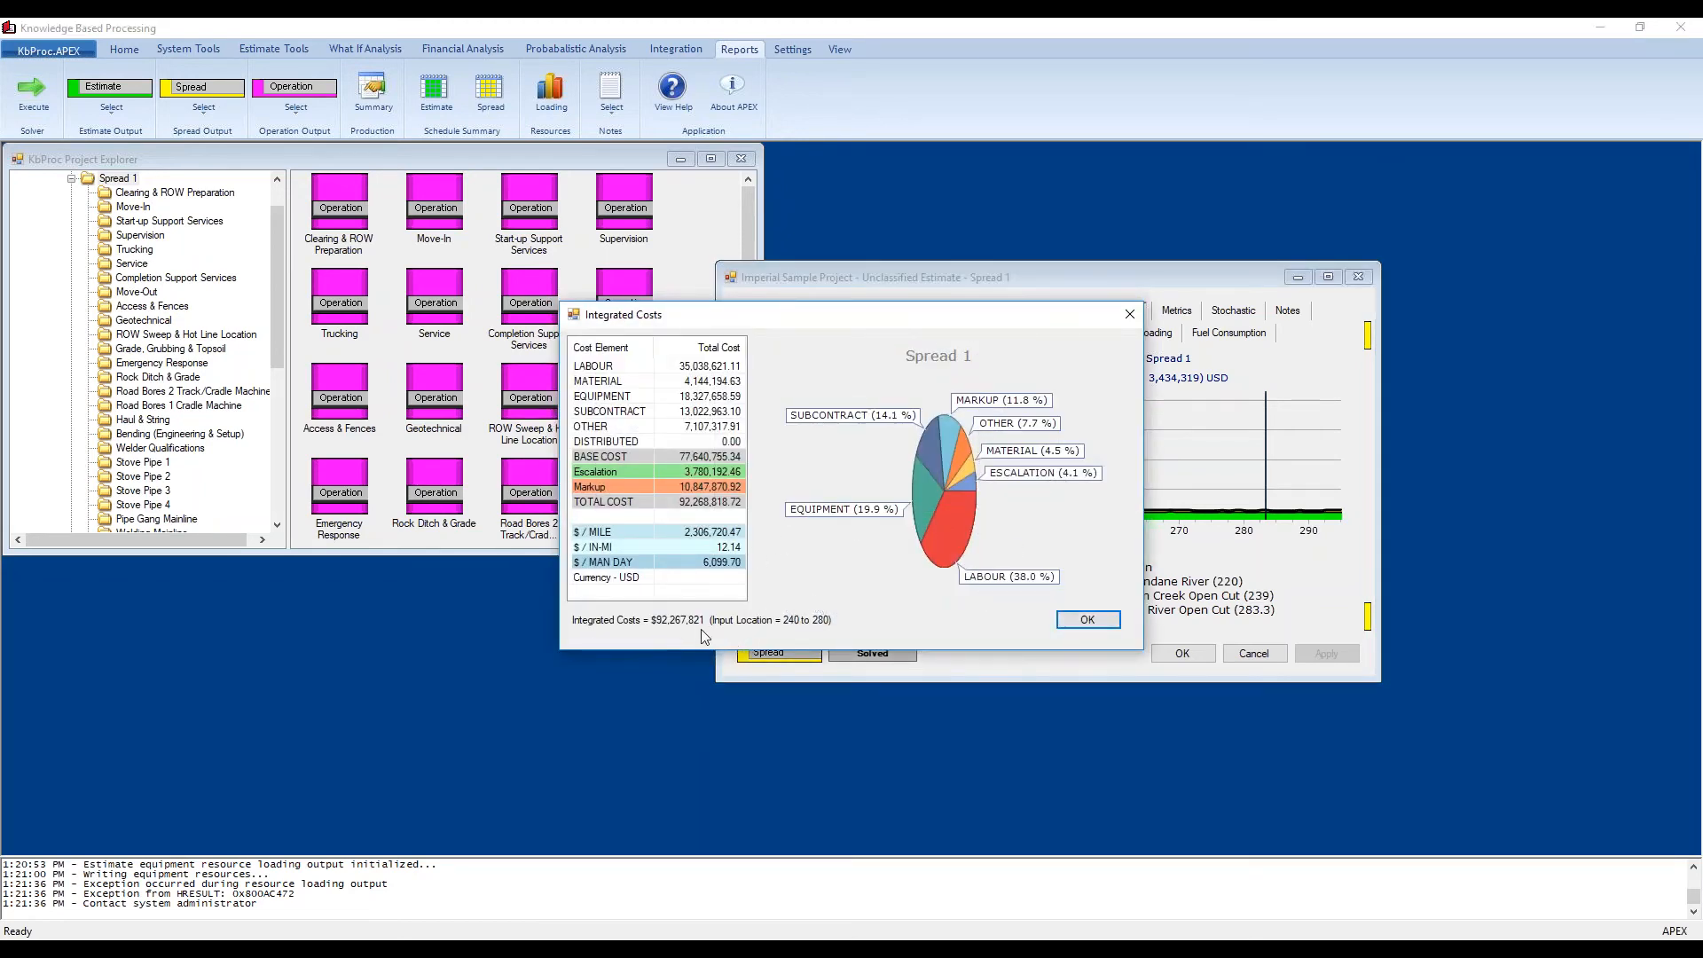
left_click(1090, 620)
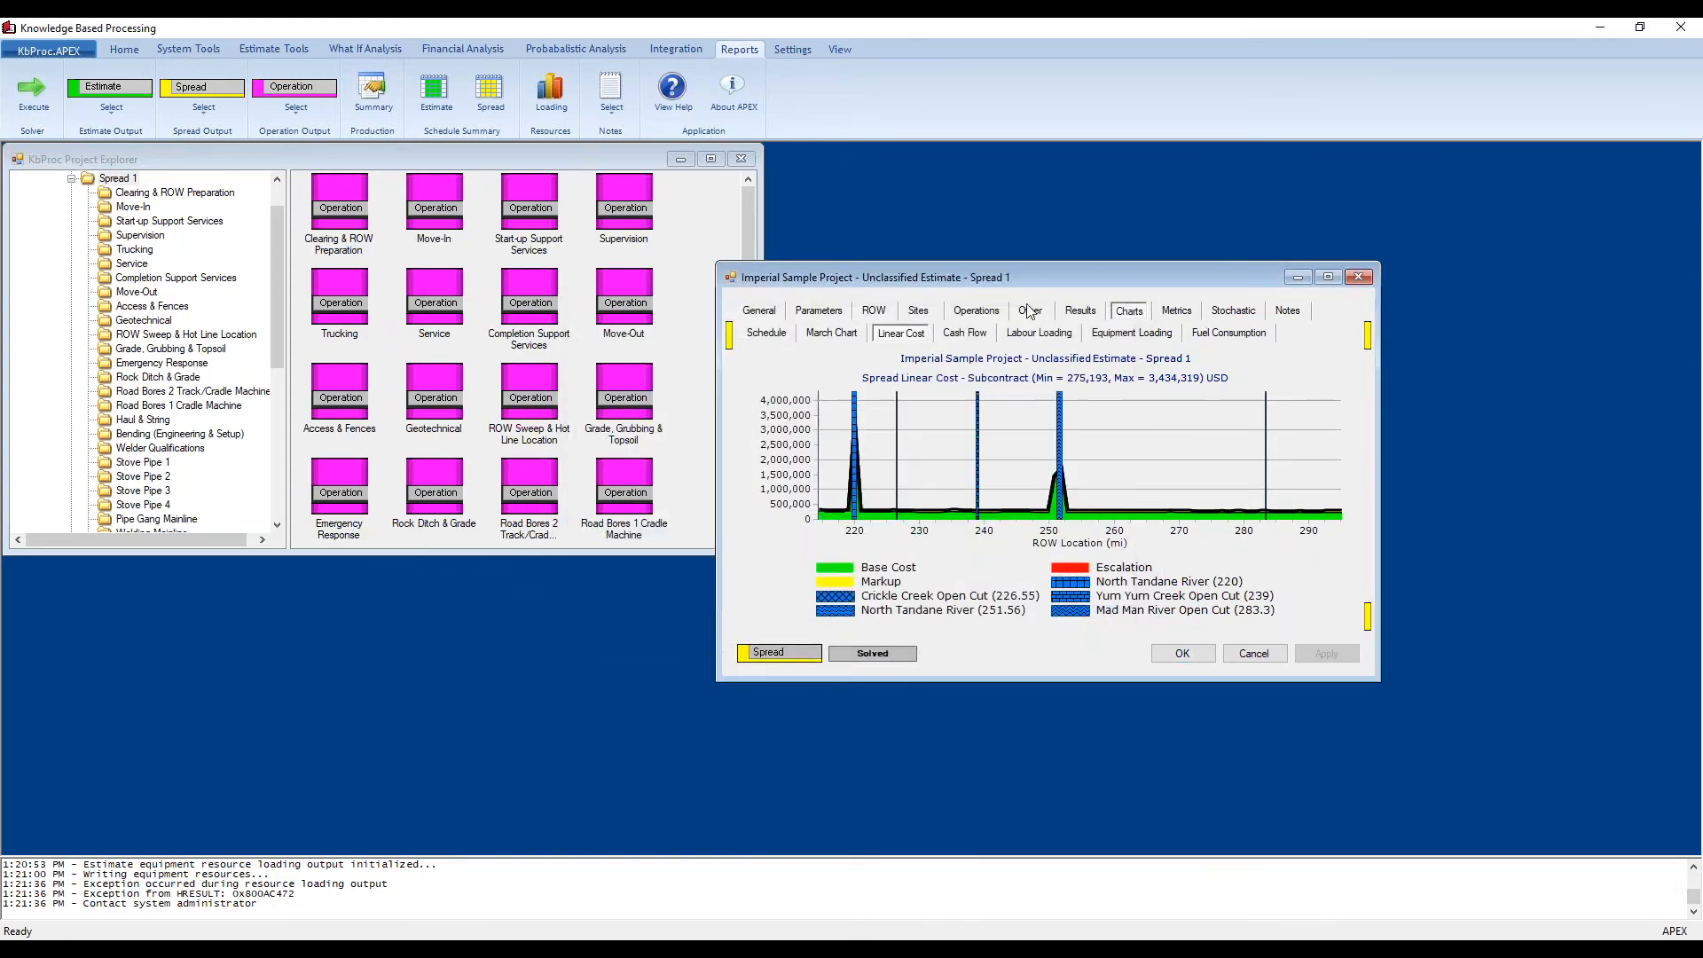
Step: View Spread 1's monthly cash flow chart and its available display and output options
left_click(965, 334)
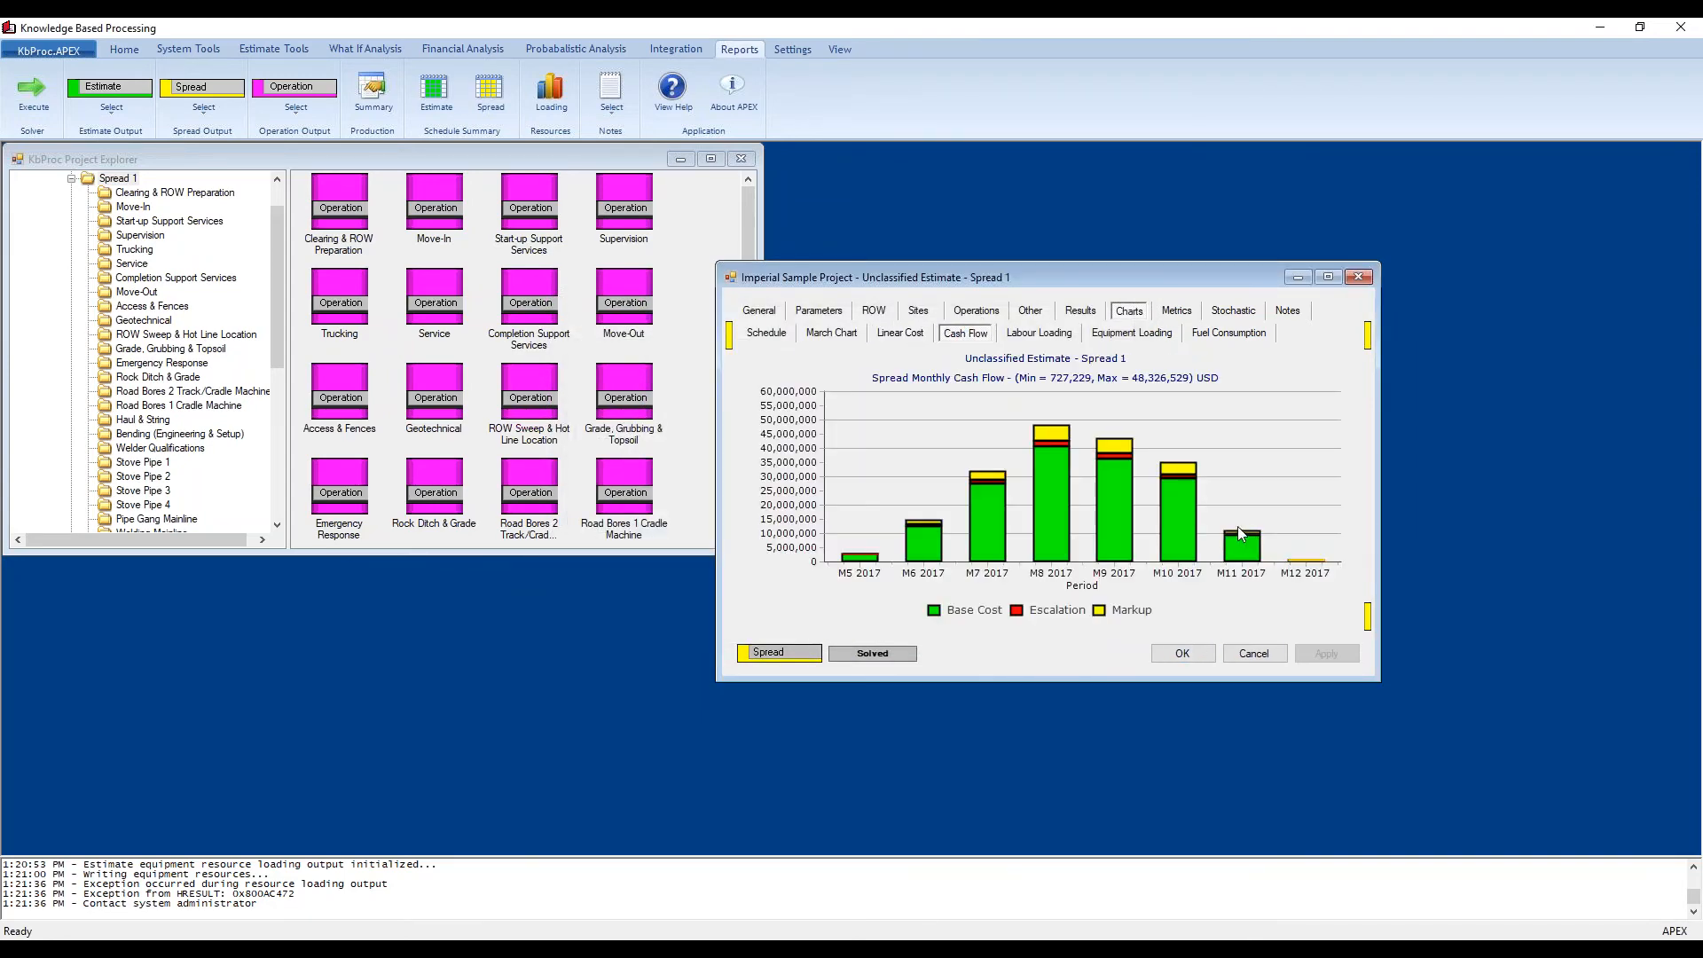
right_click(1280, 502)
mouse_move(1353, 557)
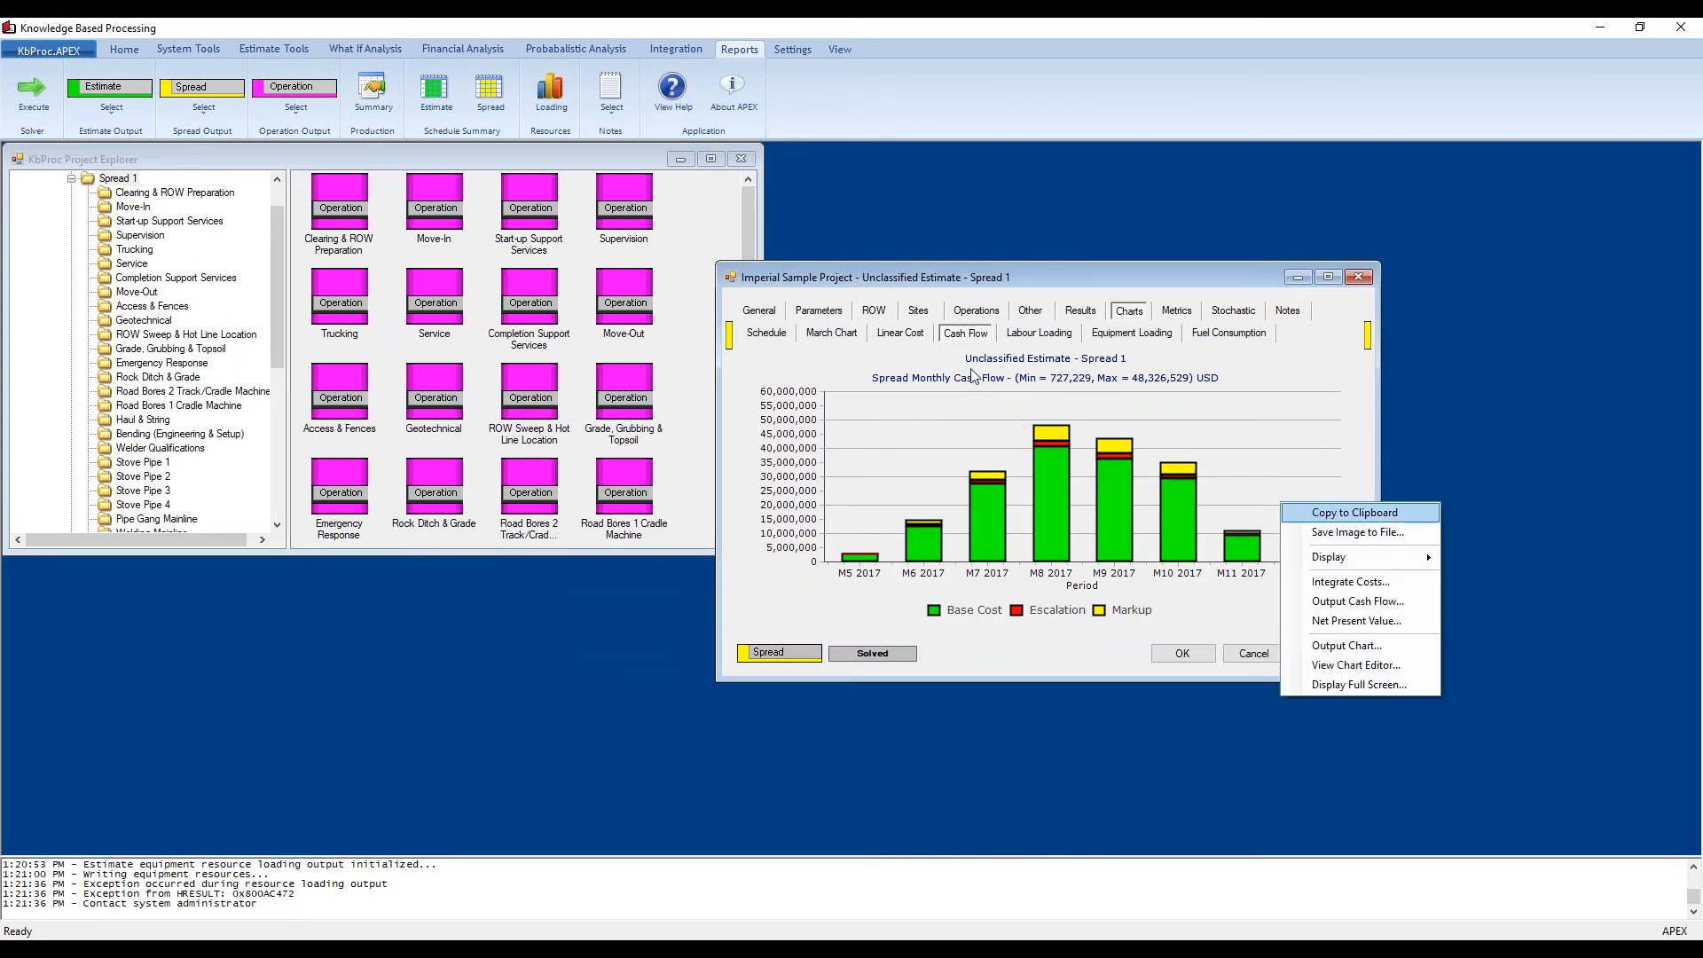
Step: View Spread 1's labour loading chart and display it broken down by work category, from Indirect Costs to Tie-in
left_click(1039, 334)
right_click(1230, 509)
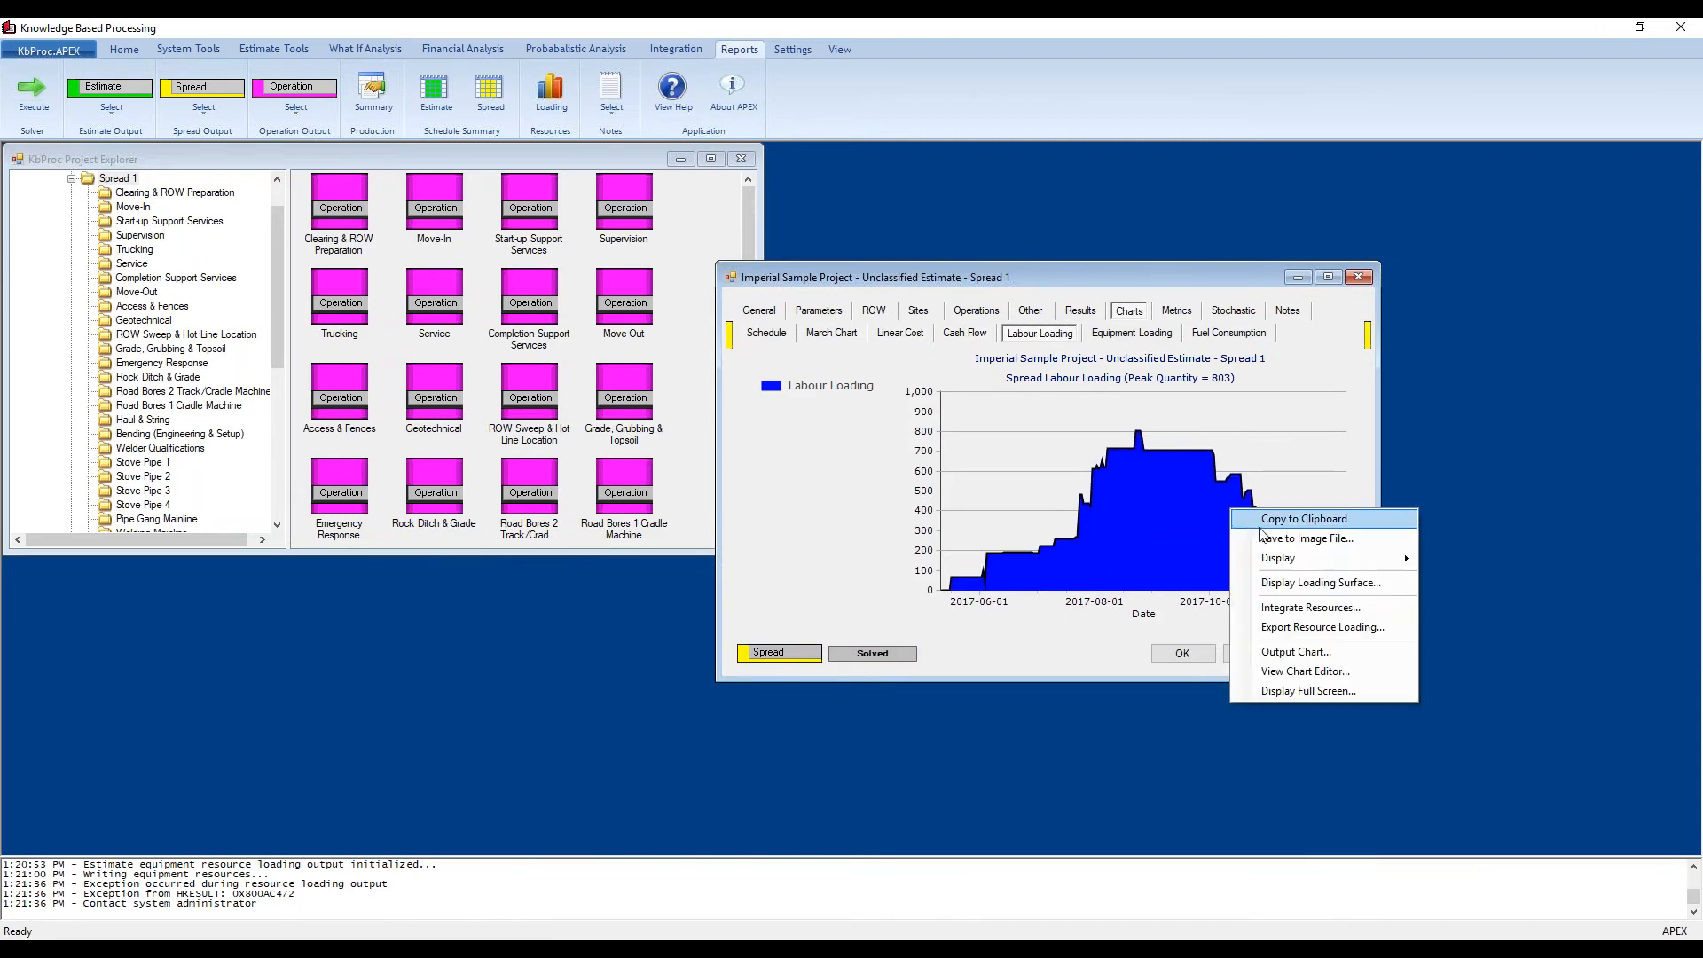
mouse_move(1303, 558)
left_click(1529, 650)
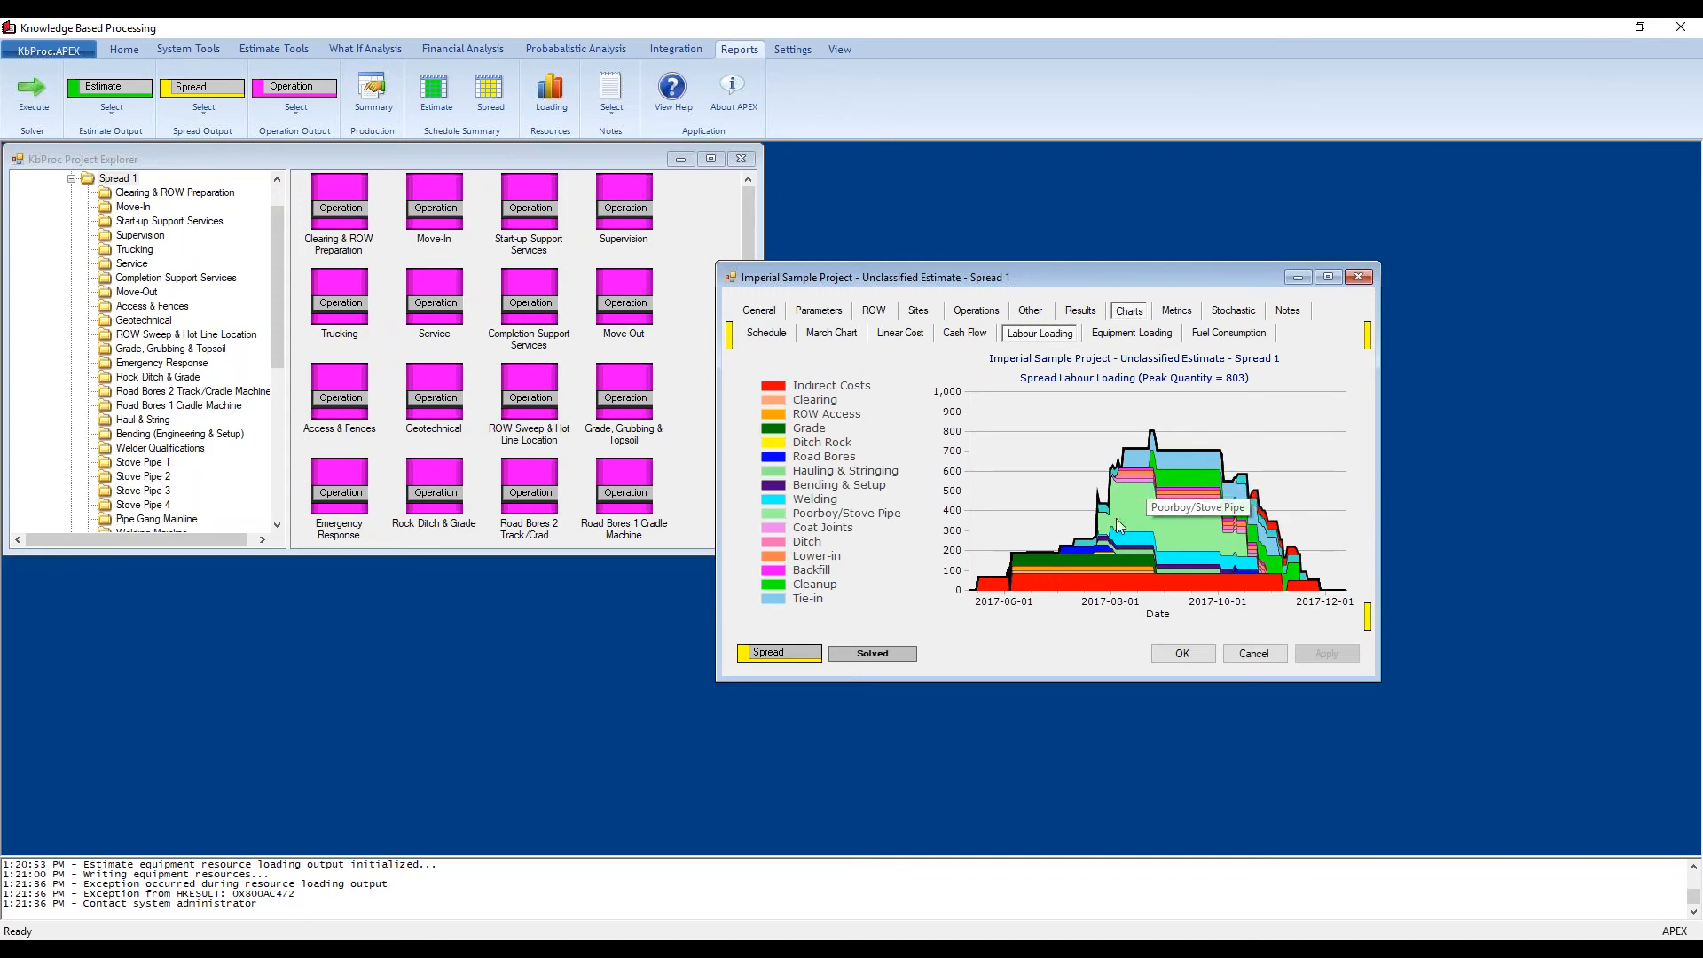
Step: Integrate Spread 1's labour resources from July 1, 2017 to September 30, 2017, review the integrated loading and close it
right_click(1206, 504)
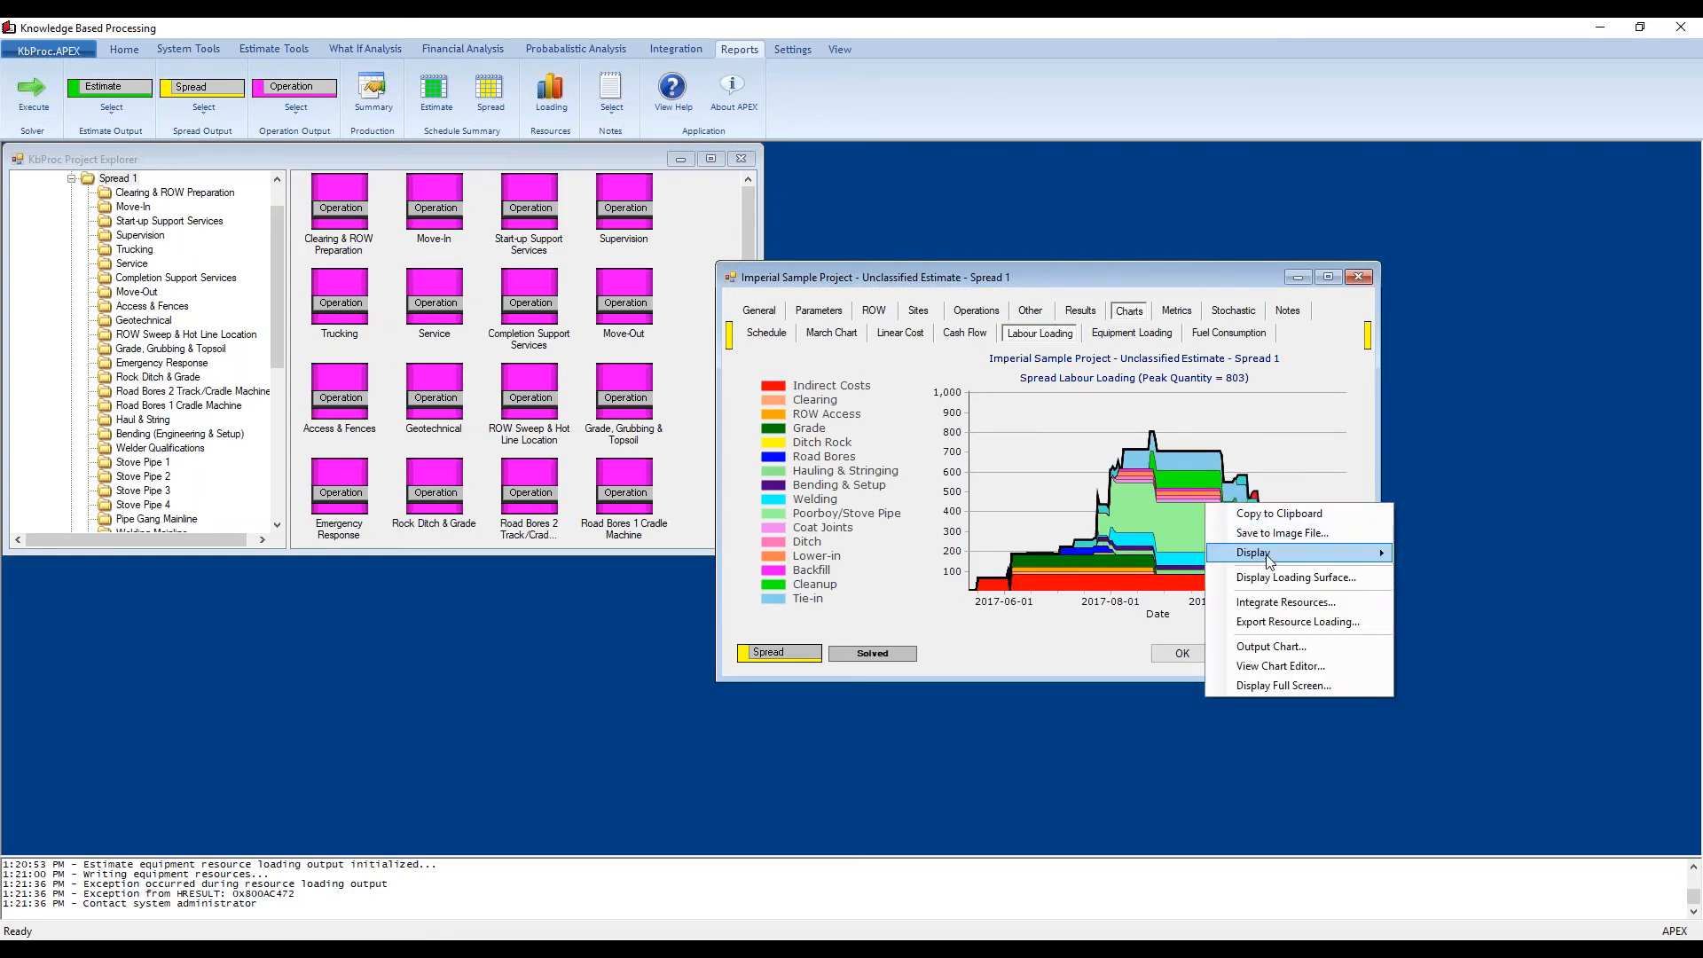
mouse_move(1269, 562)
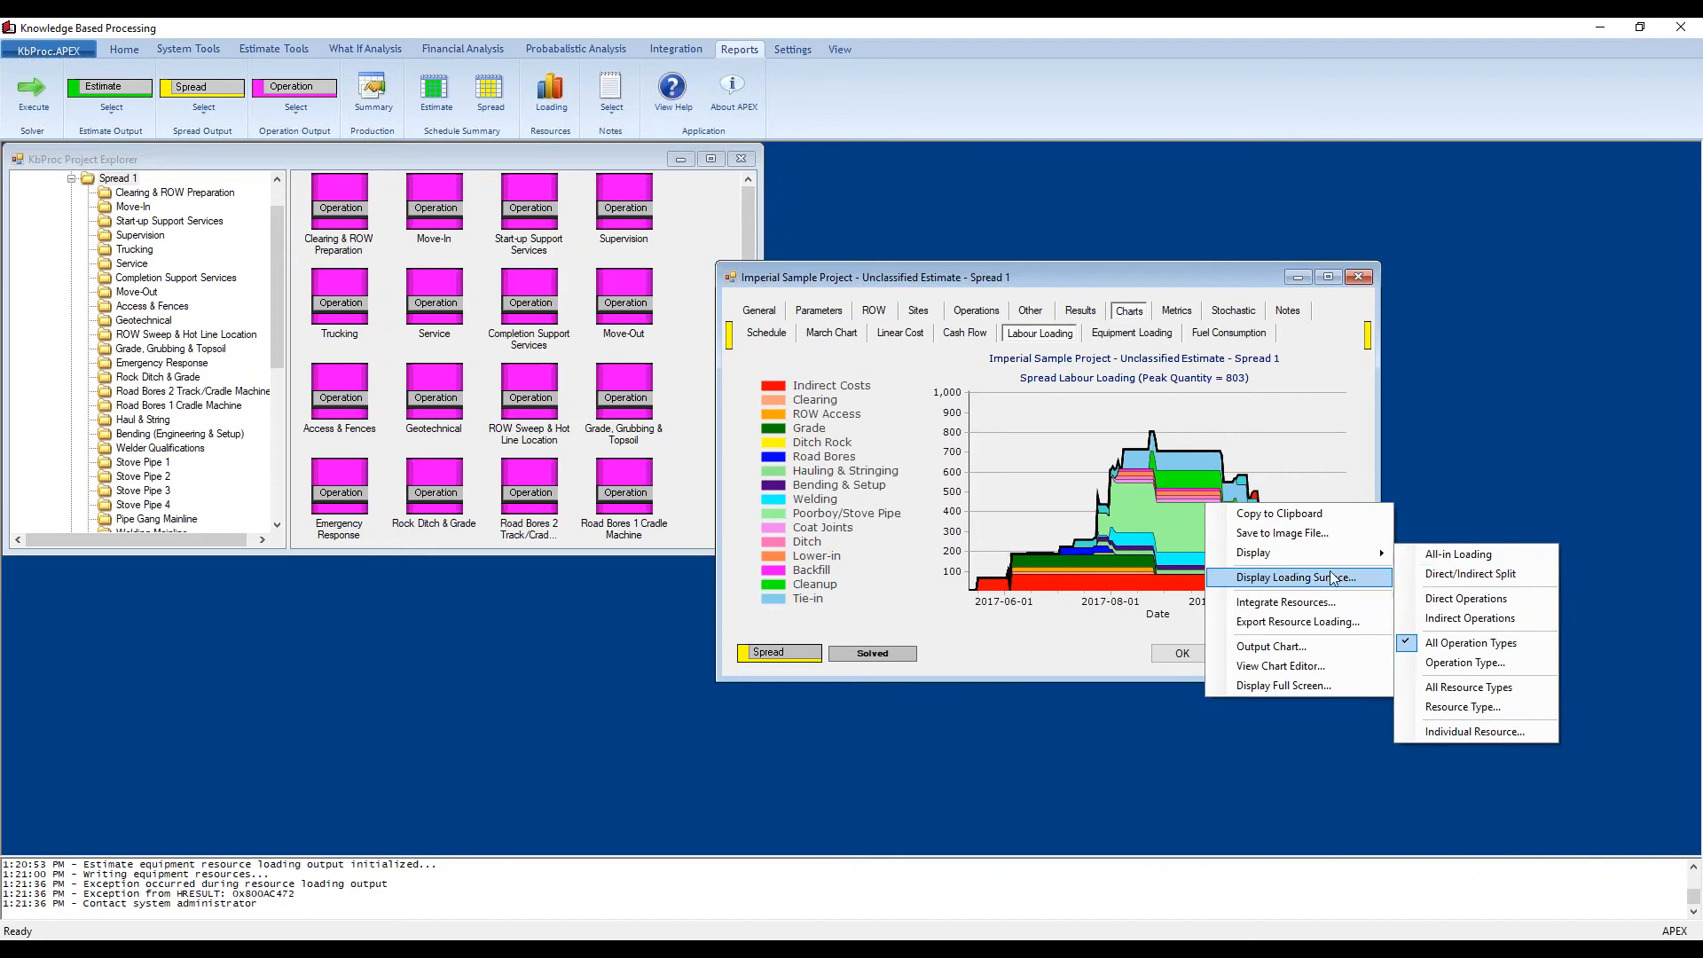
left_click(1286, 602)
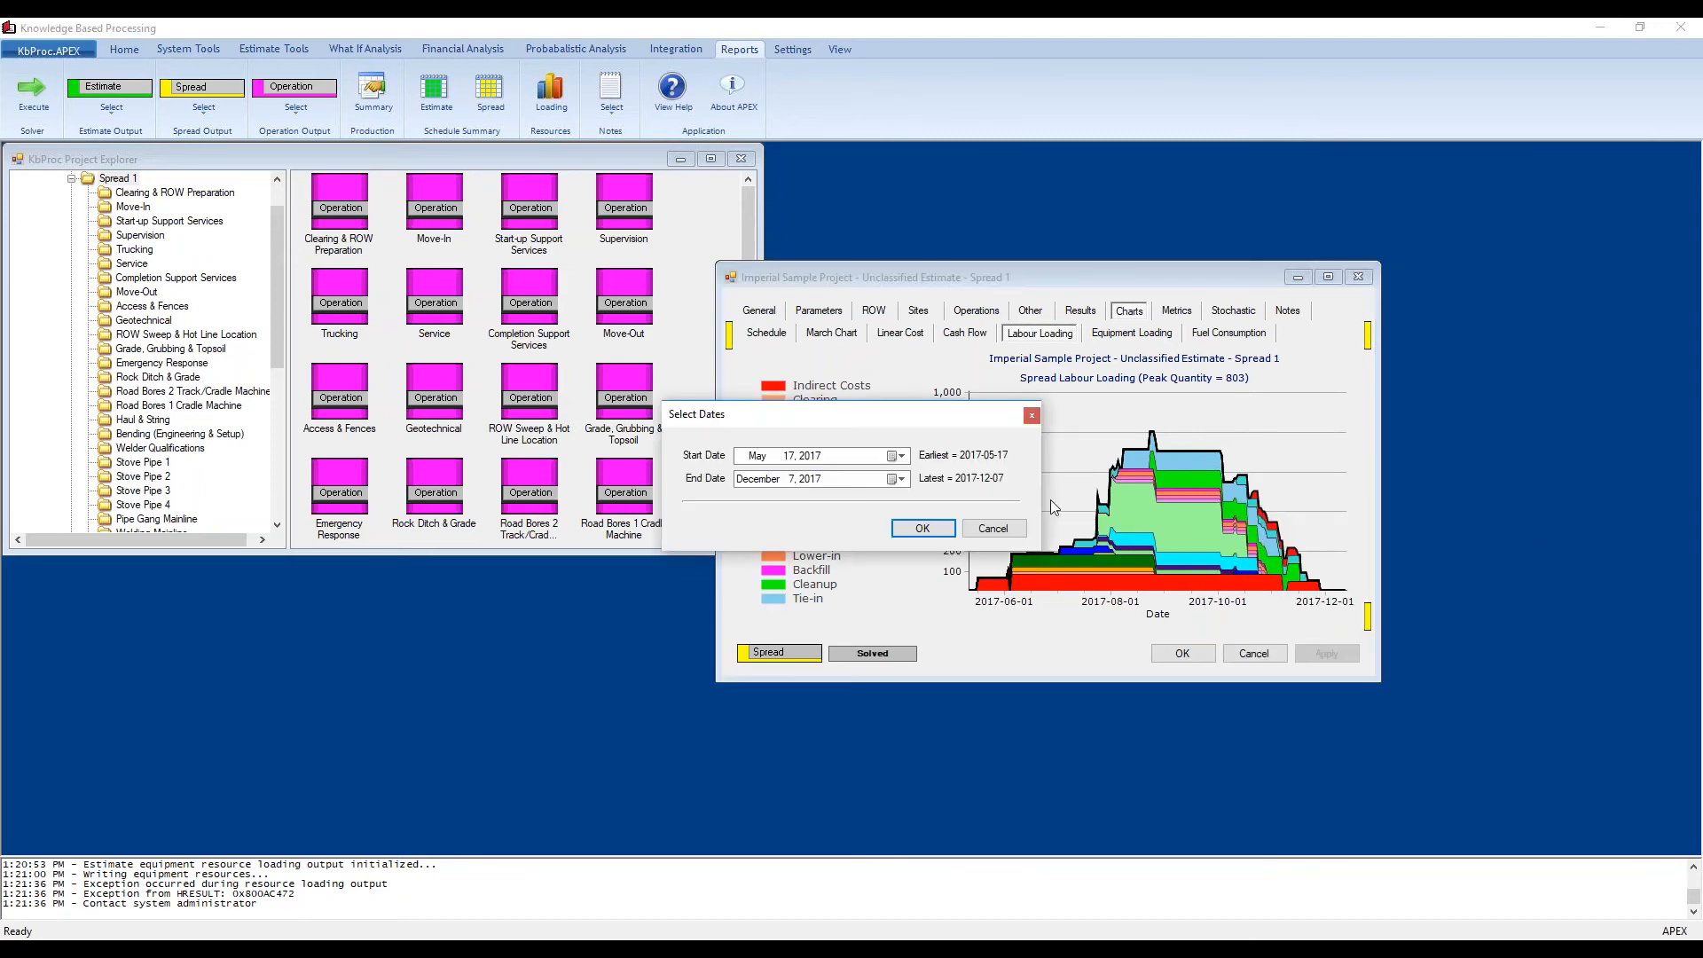
left_click(900, 456)
left_click(920, 479)
left_click(920, 480)
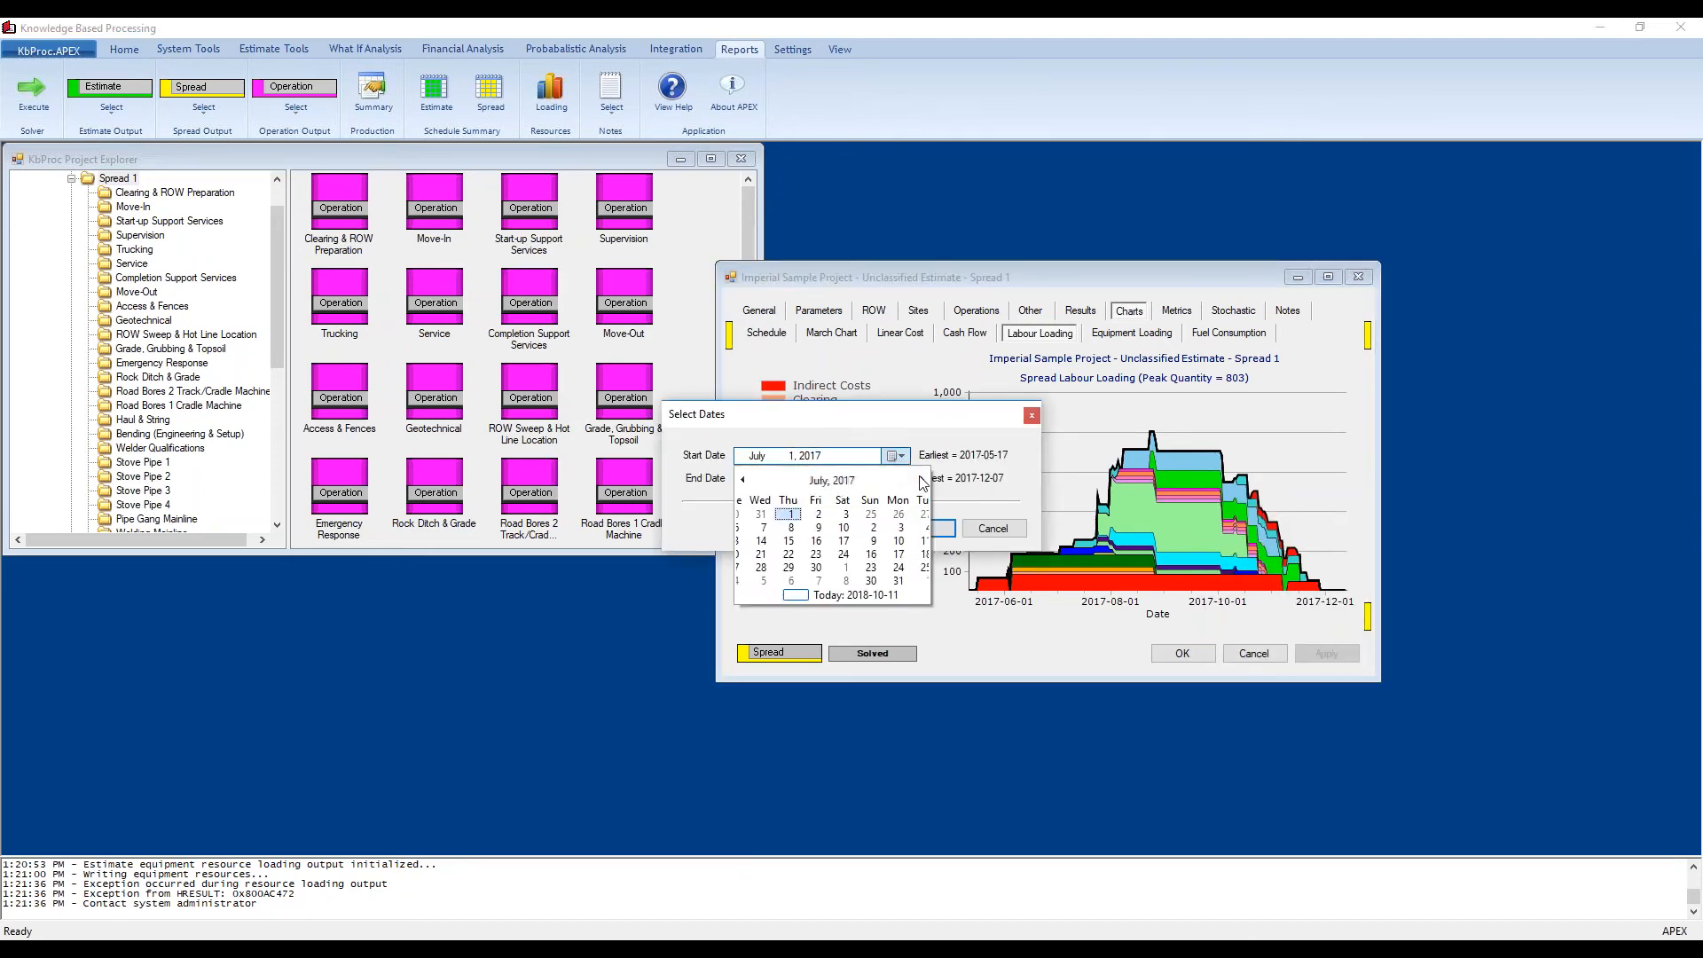
left_click(915, 515)
left_click(900, 479)
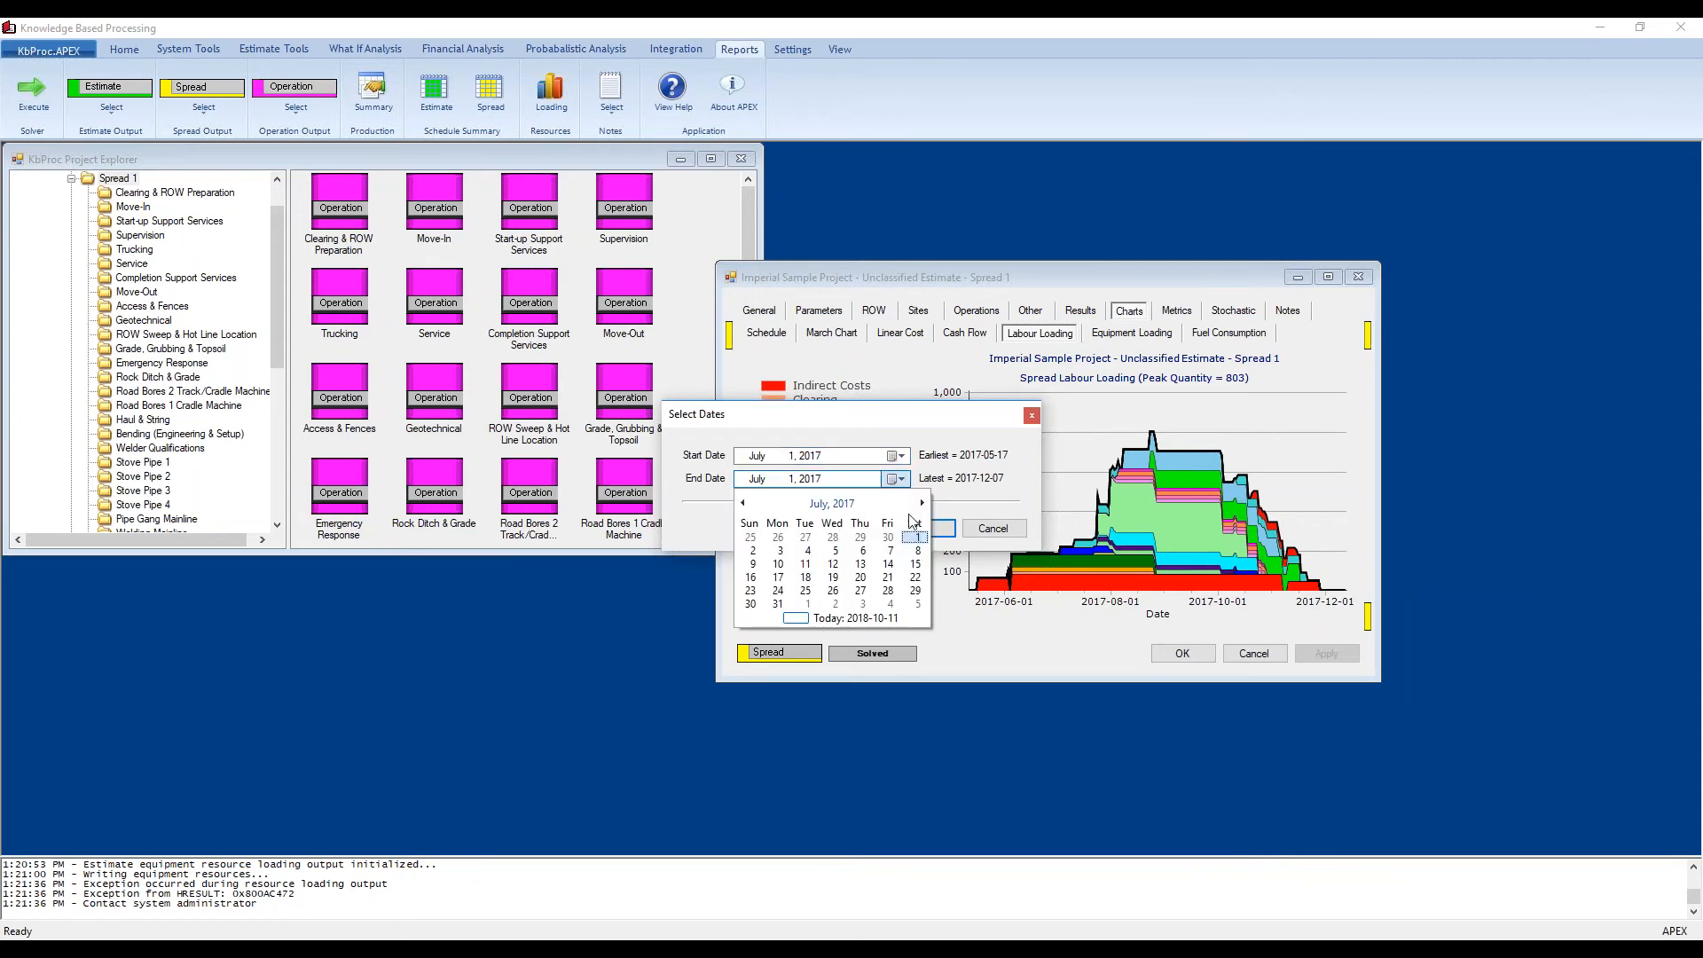
left_click(921, 503)
left_click(921, 503)
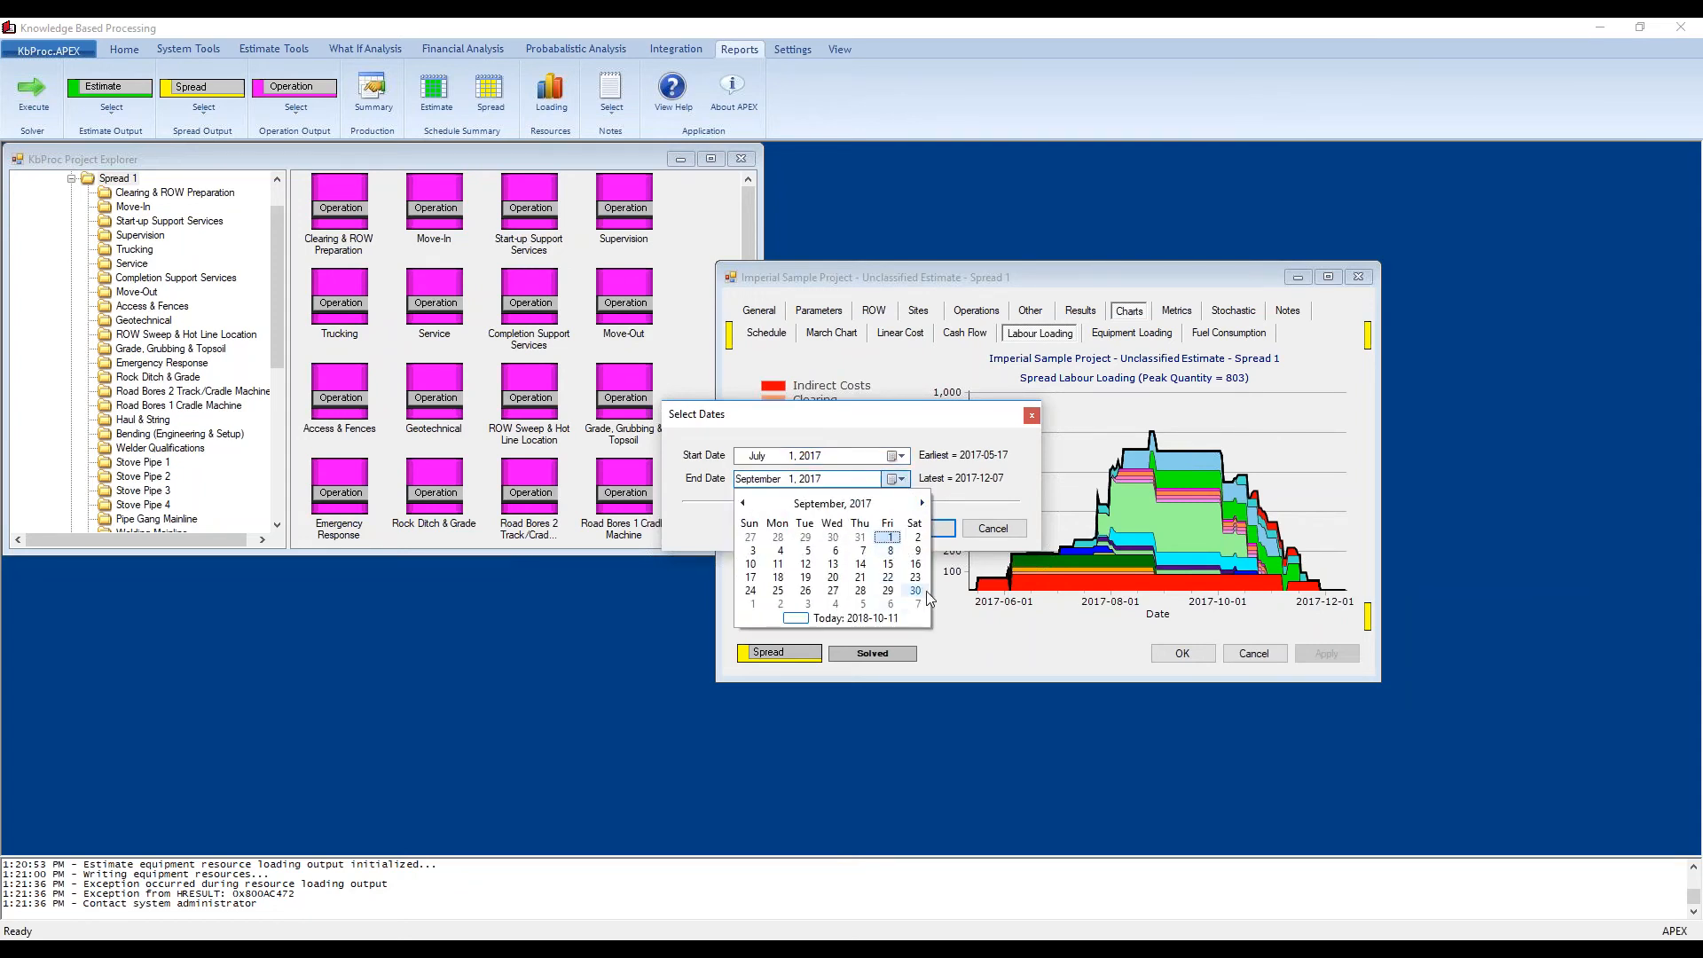
left_click(917, 590)
left_click(920, 529)
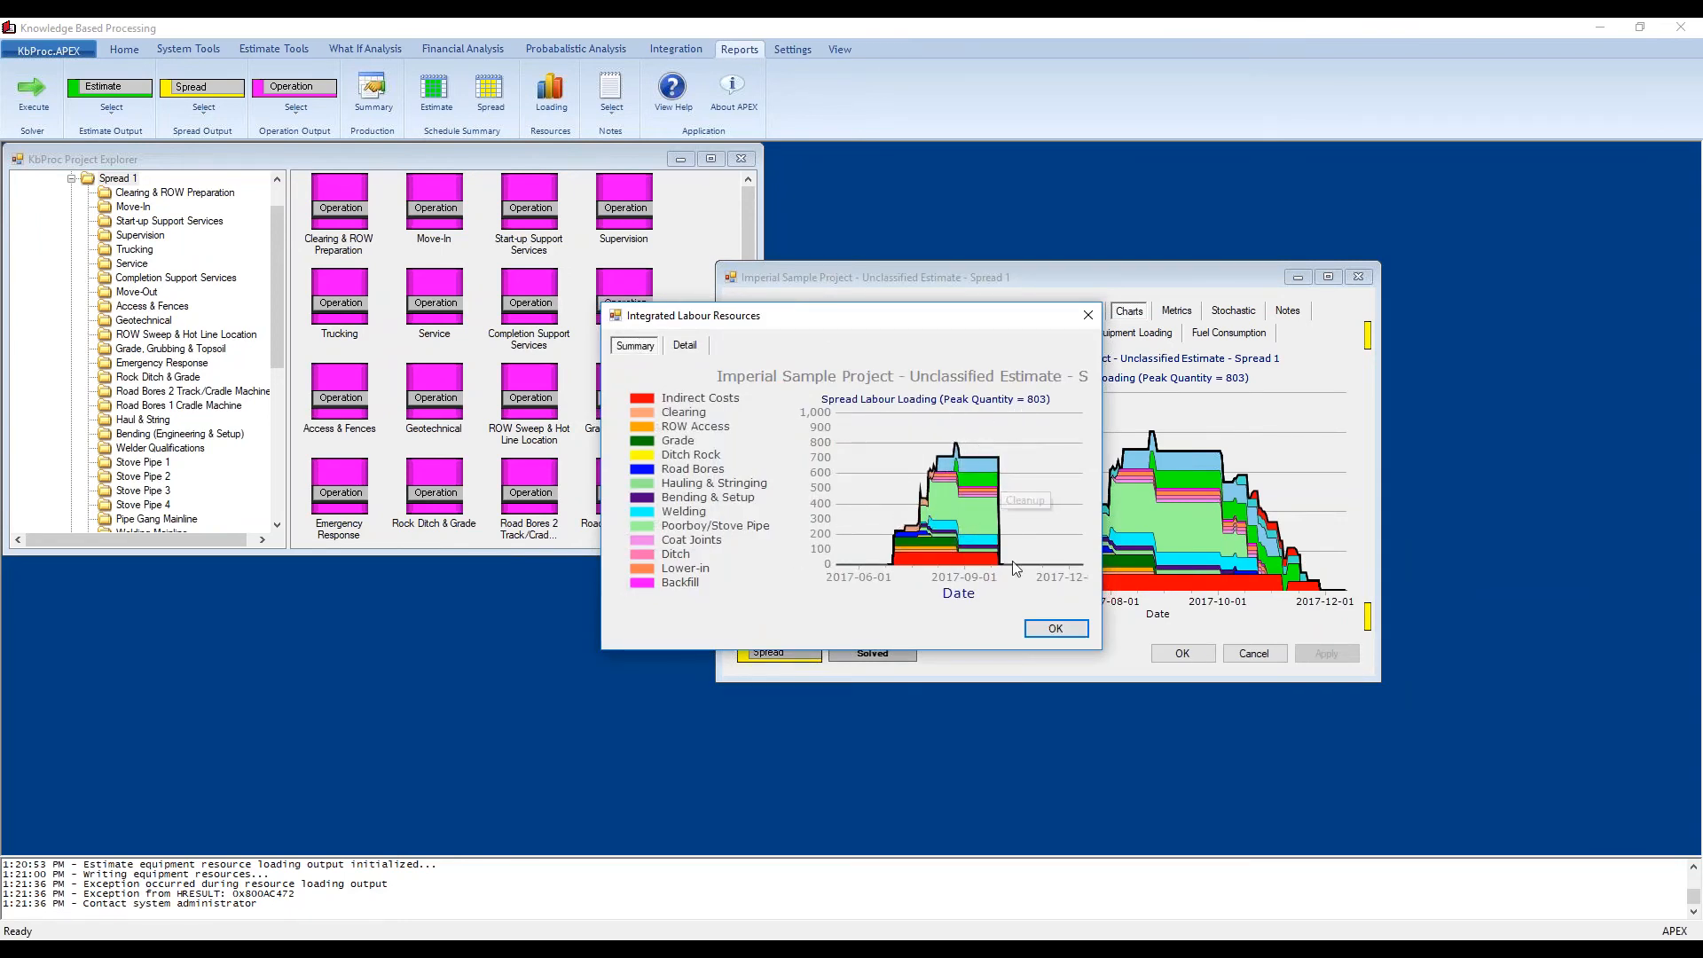
left_click(1053, 630)
Step: Display the labour loading surface for Spread 1, review the 3D plot by date and ROW location, and close it
right_click(1247, 544)
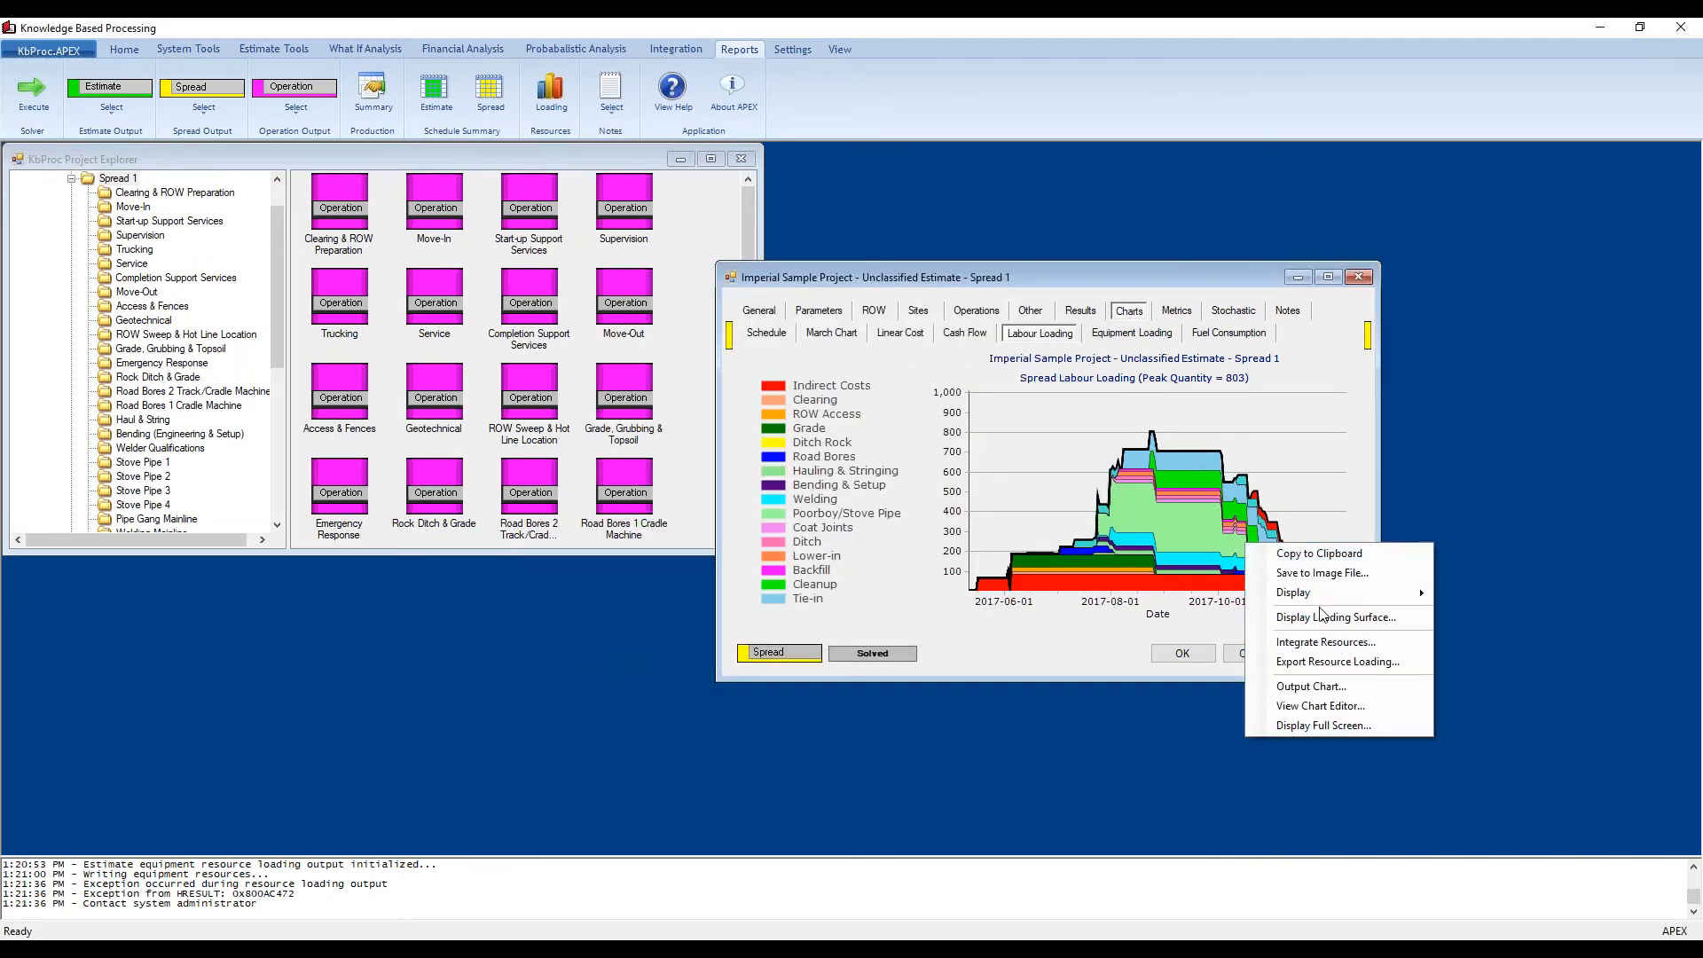
mouse_move(1317, 600)
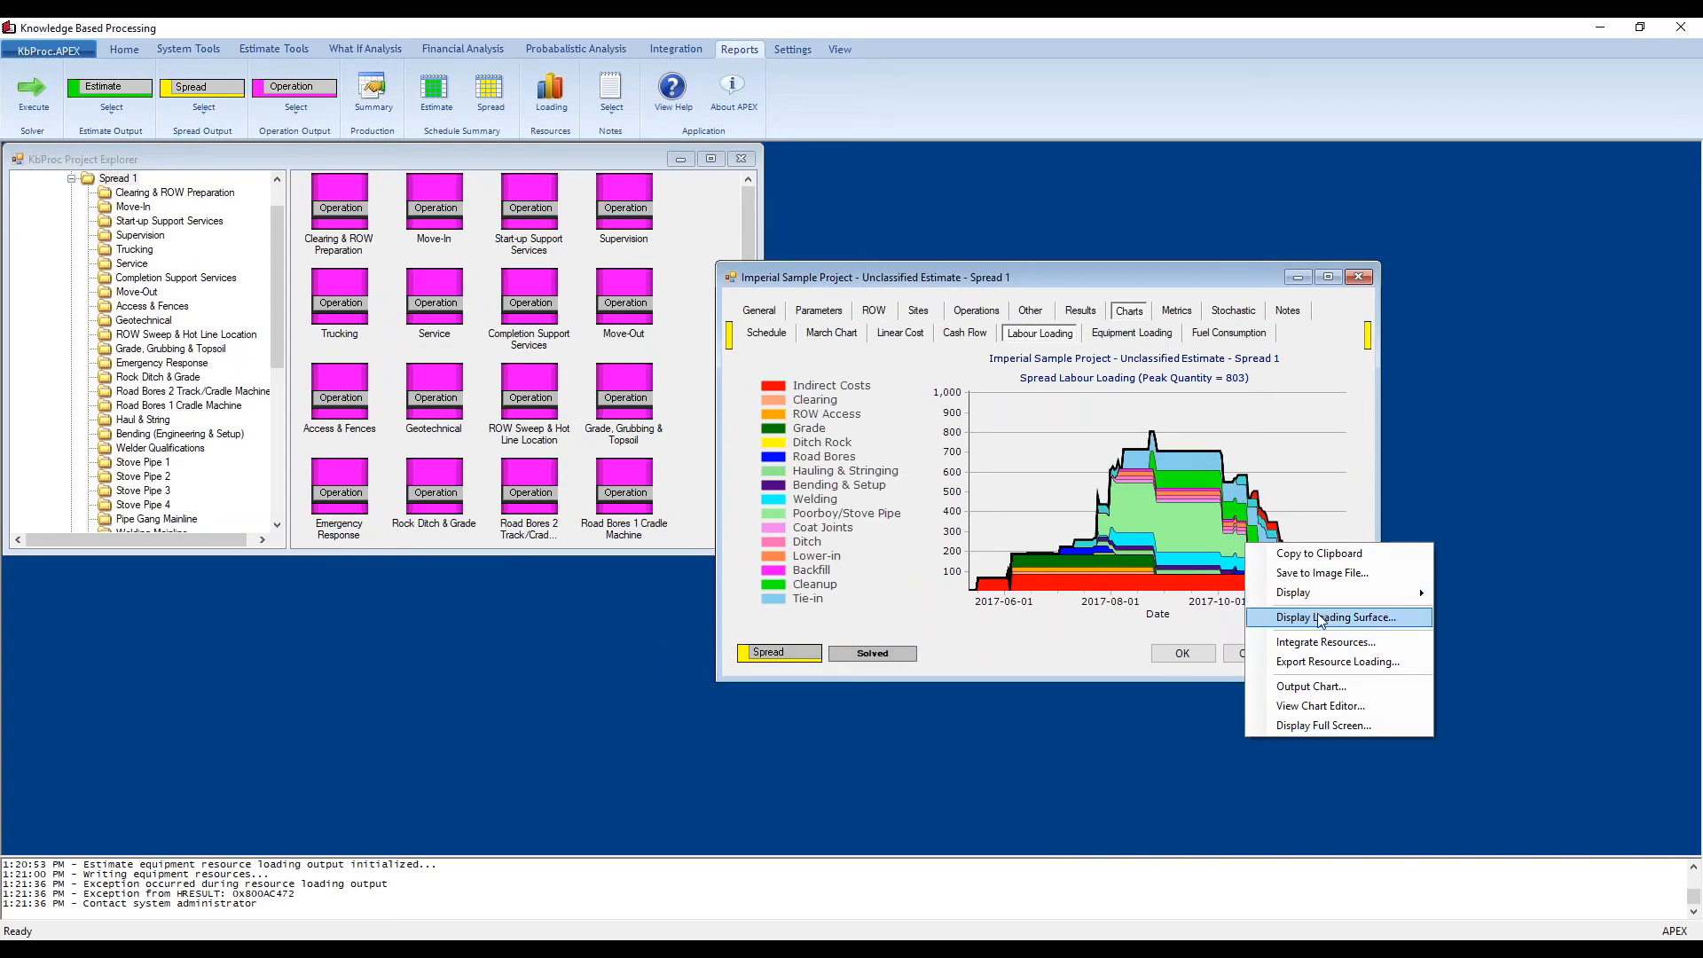
left_click(1316, 613)
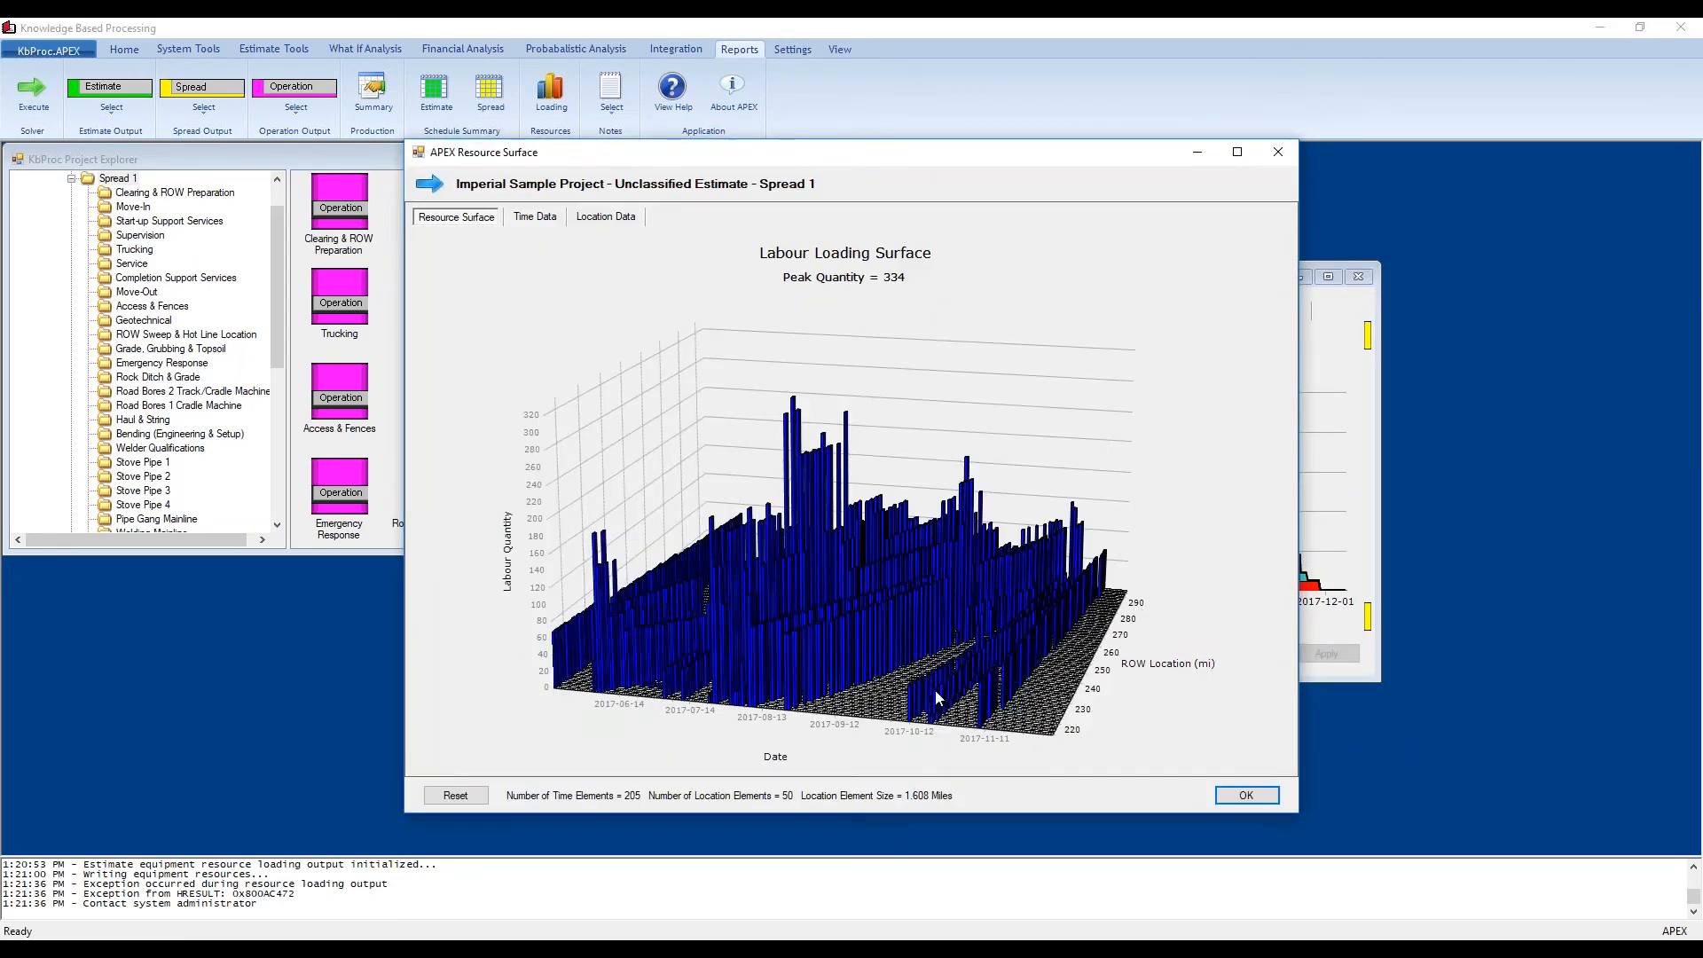
left_click(1253, 794)
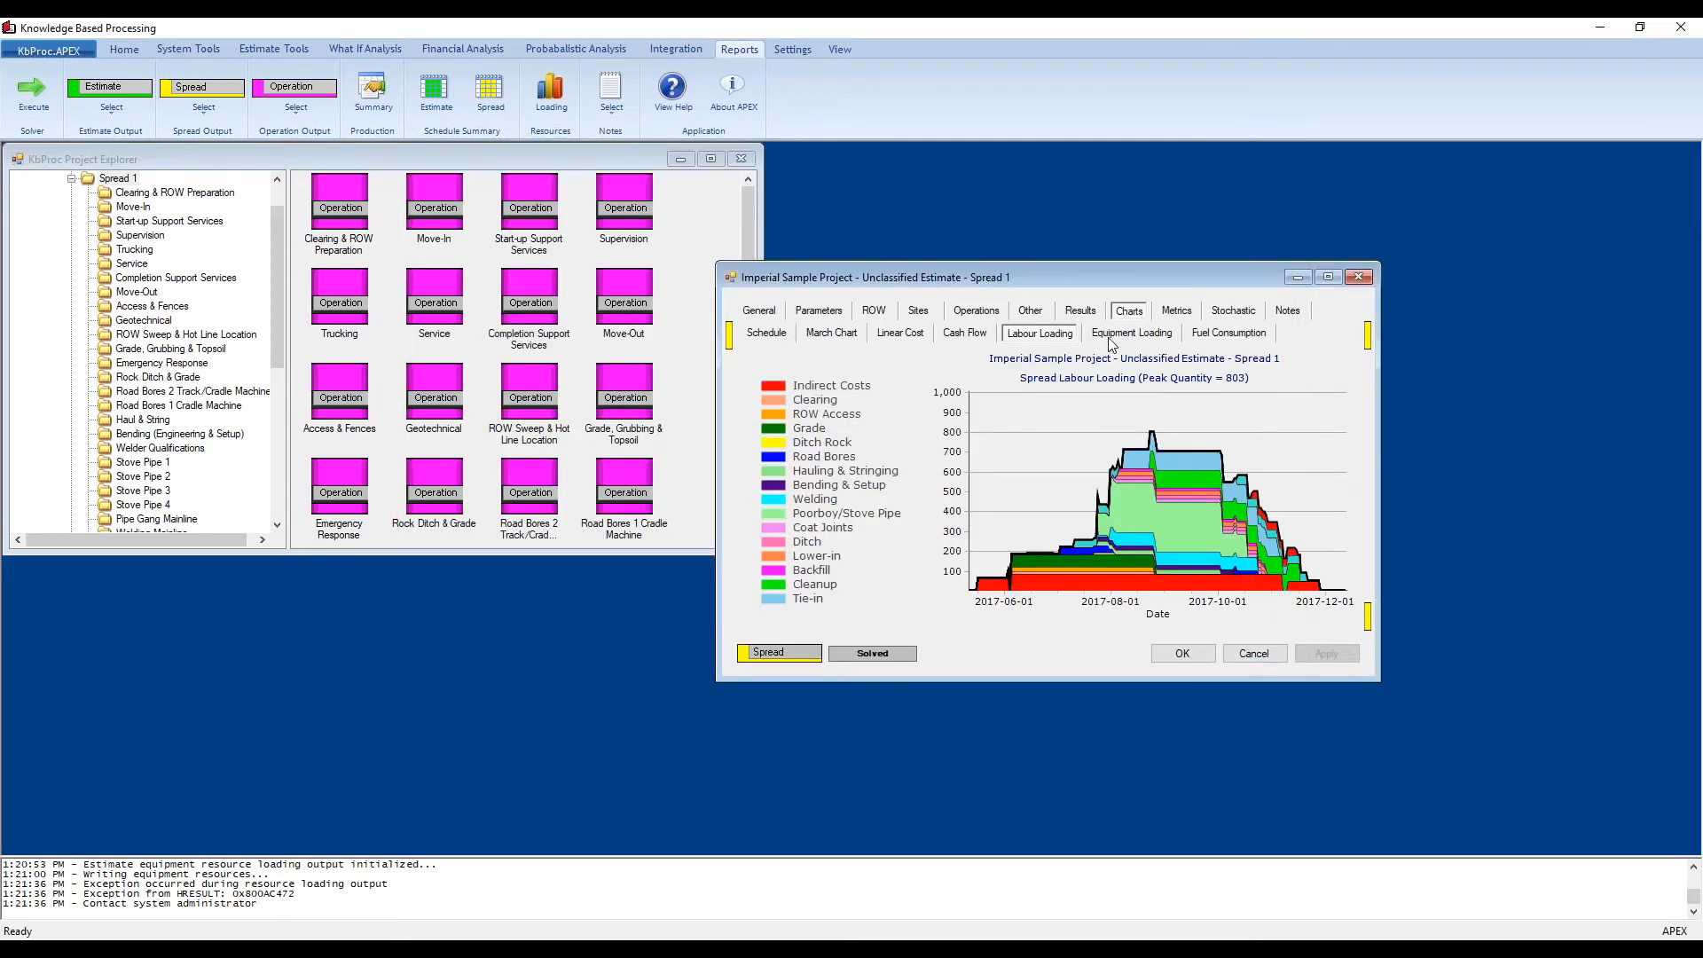
Step: View Spread 1's equipment loading chart broken down by all operation types, and its cumulative fuel consumption chart
right_click(1196, 535)
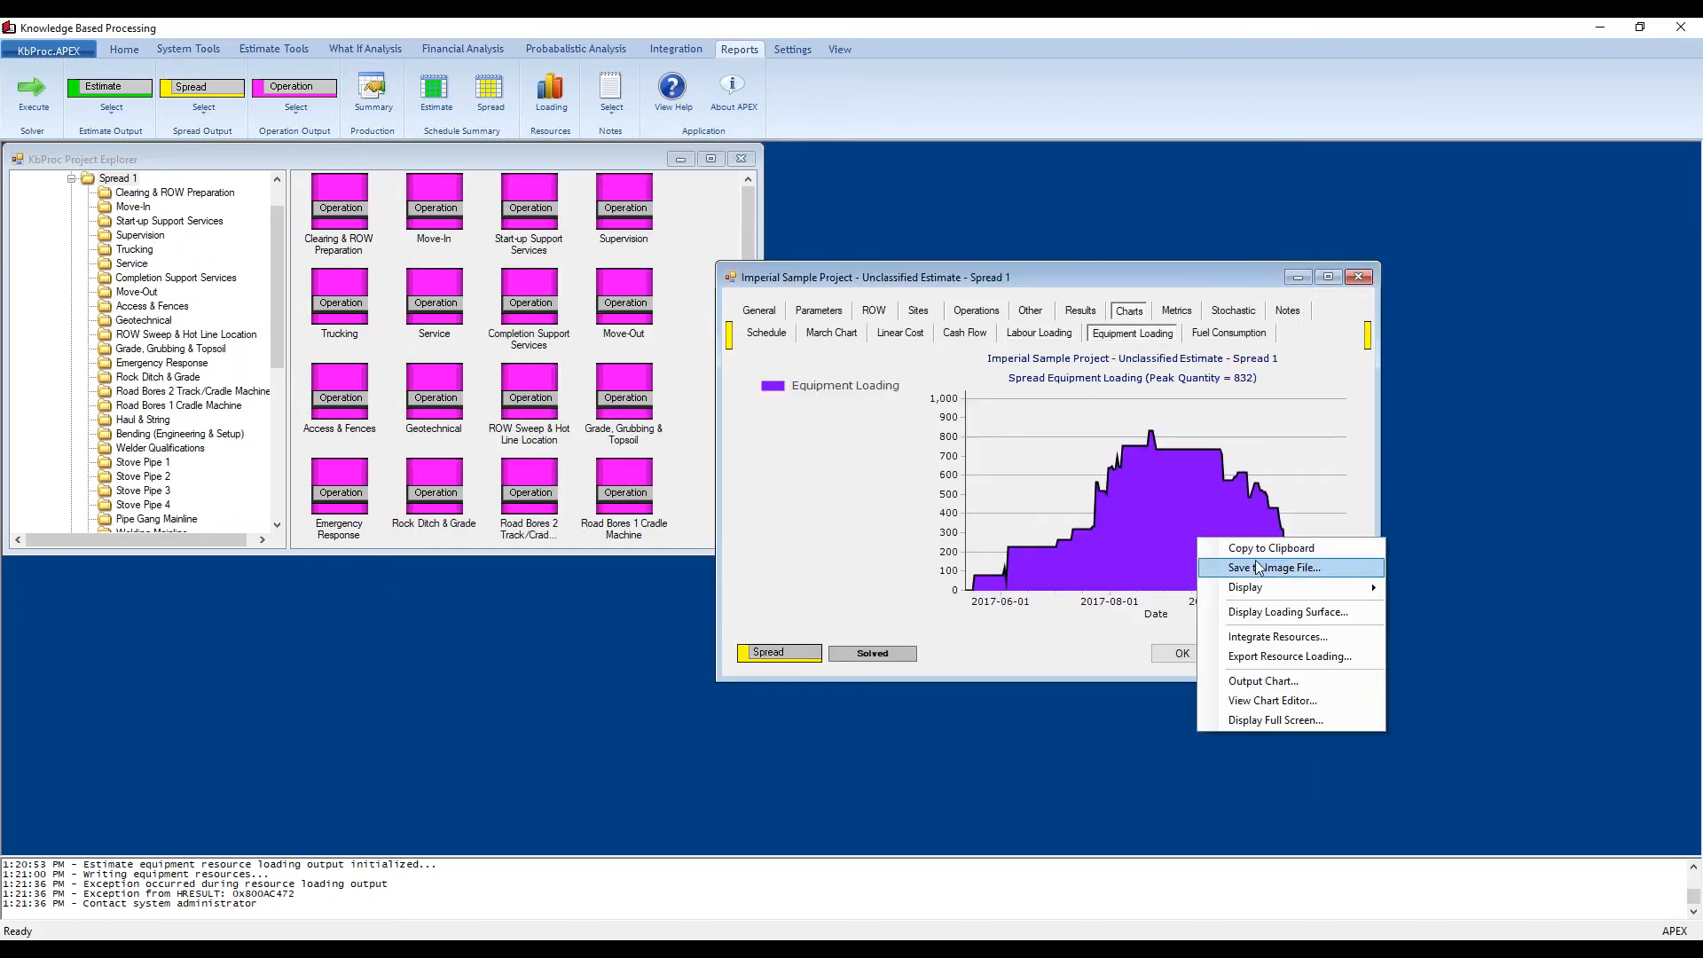
mouse_move(1260, 587)
left_click(1486, 676)
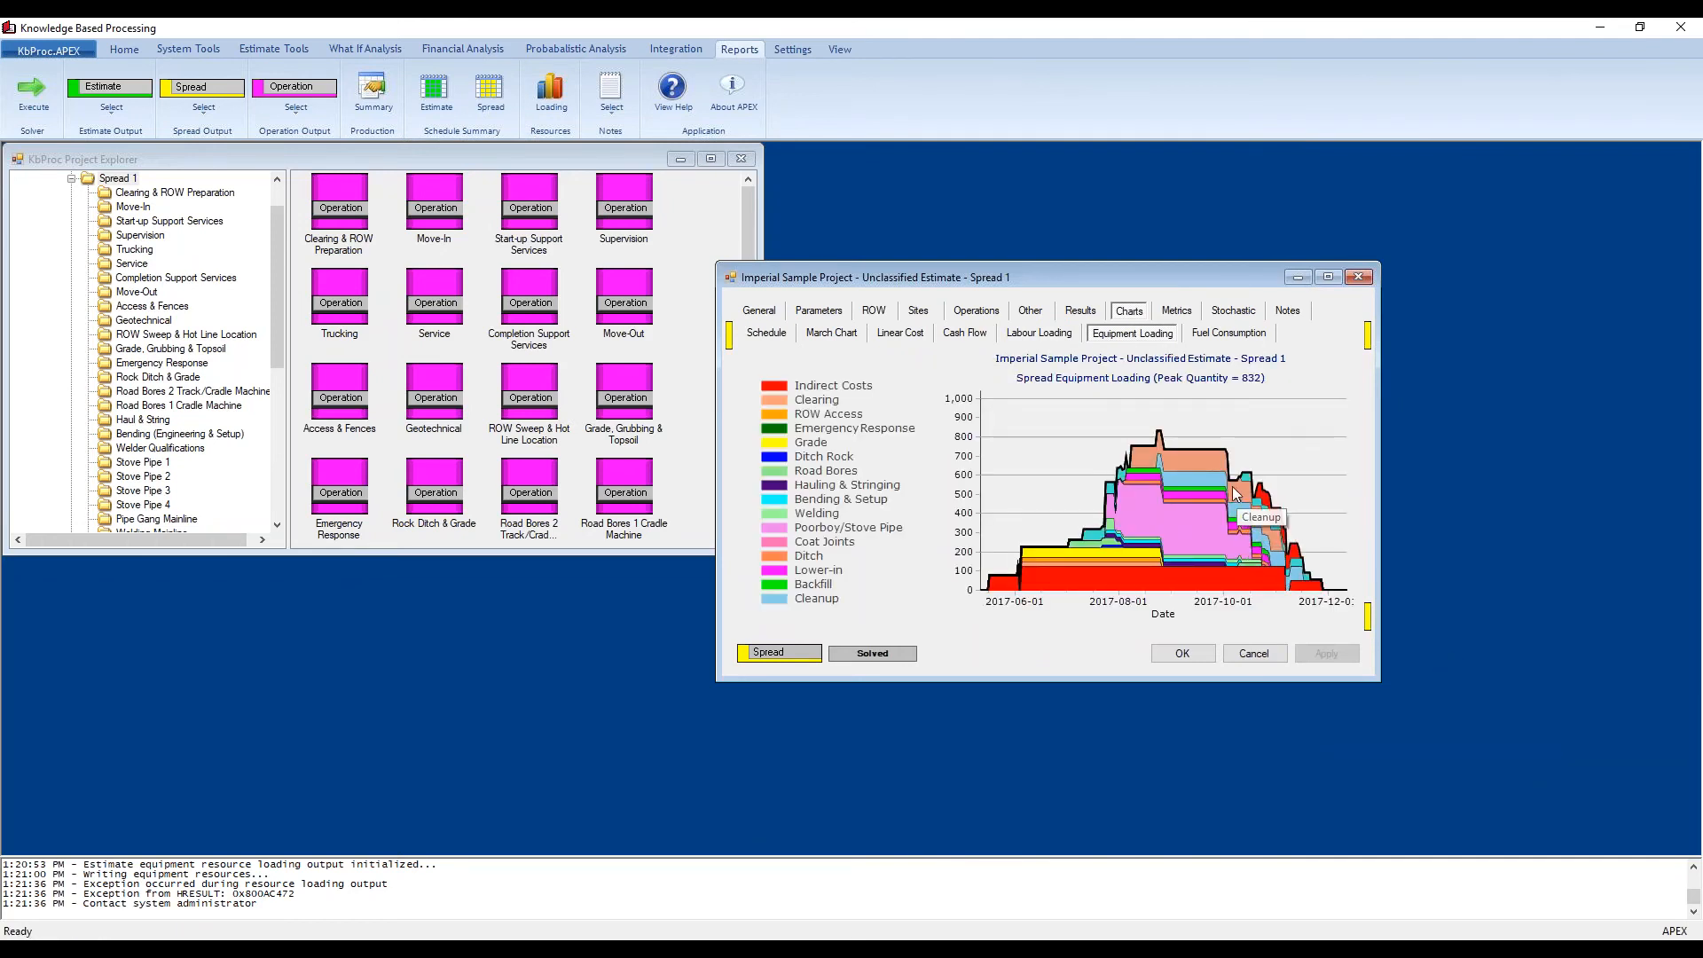
left_click(1217, 335)
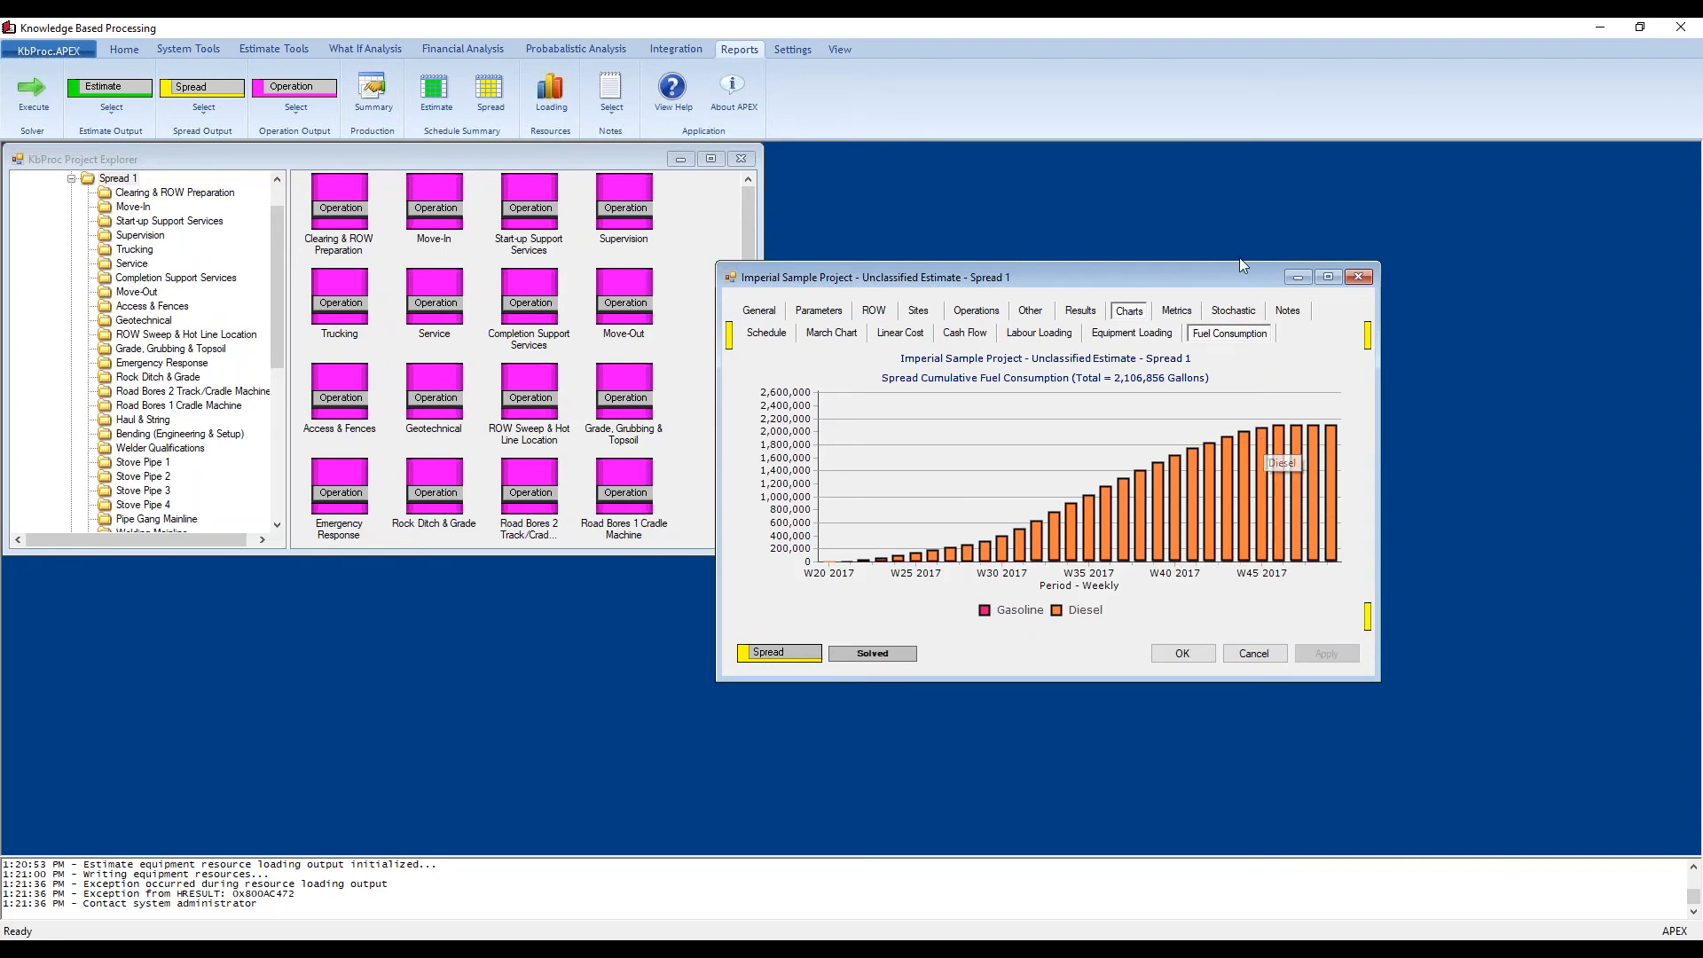
Step: Review Spread 1's metrics and its stochastic execution, parameter and shut-down settings
left_click(1176, 310)
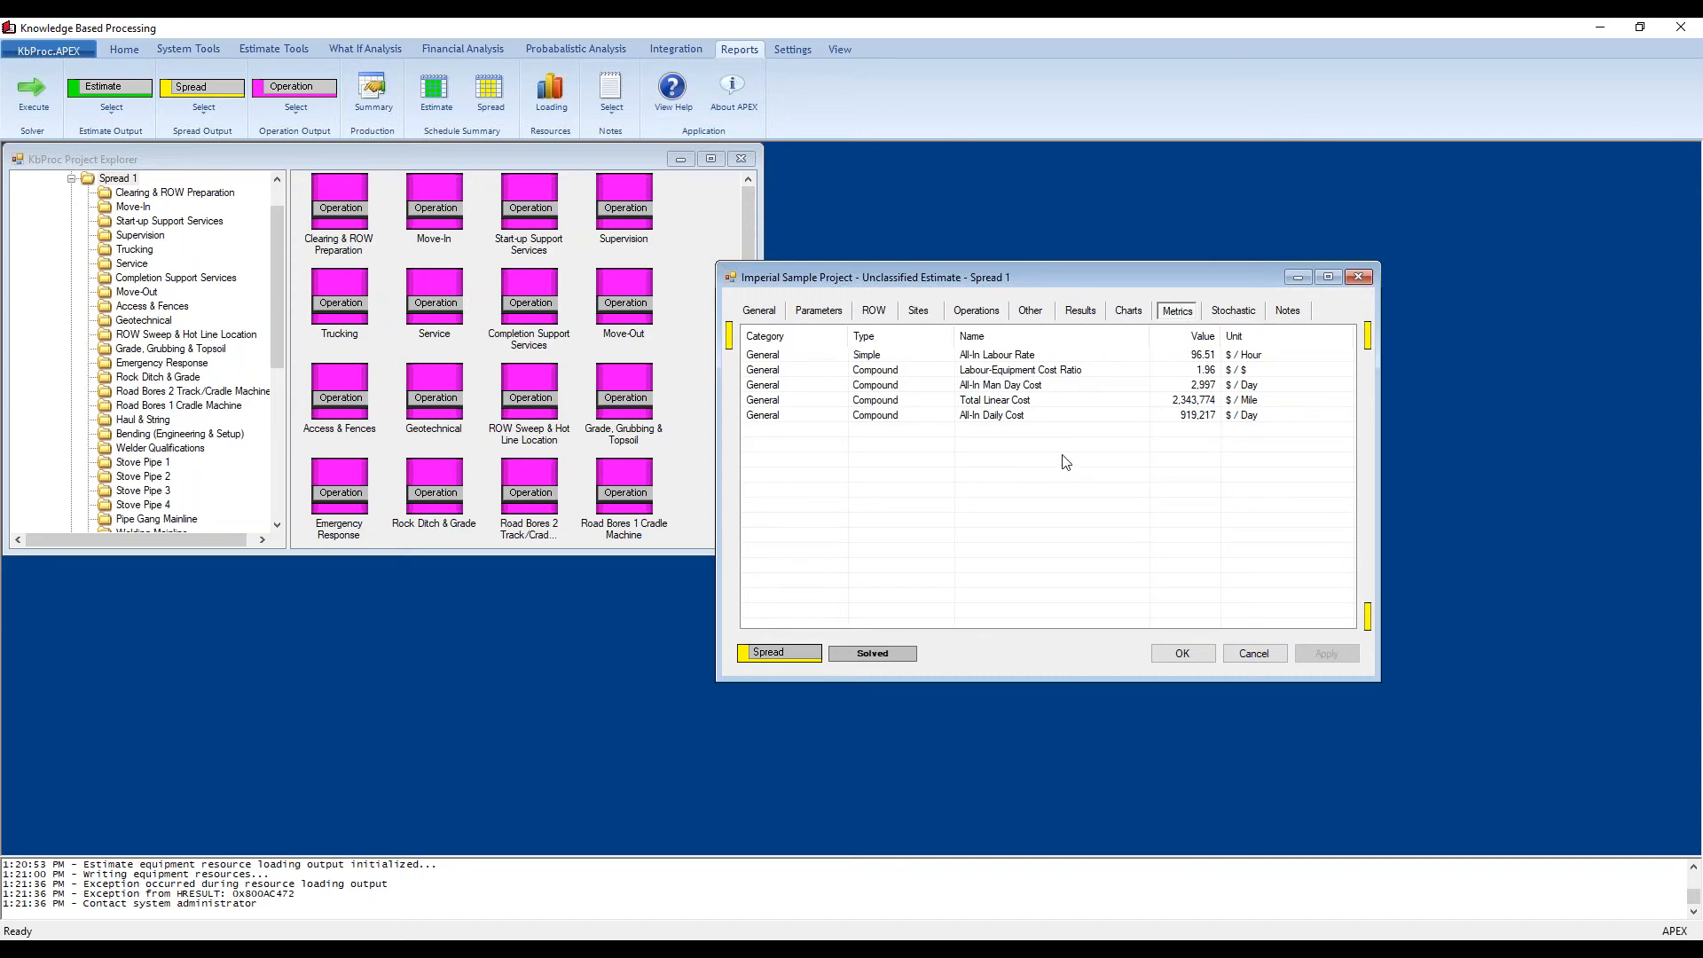
left_click(1236, 313)
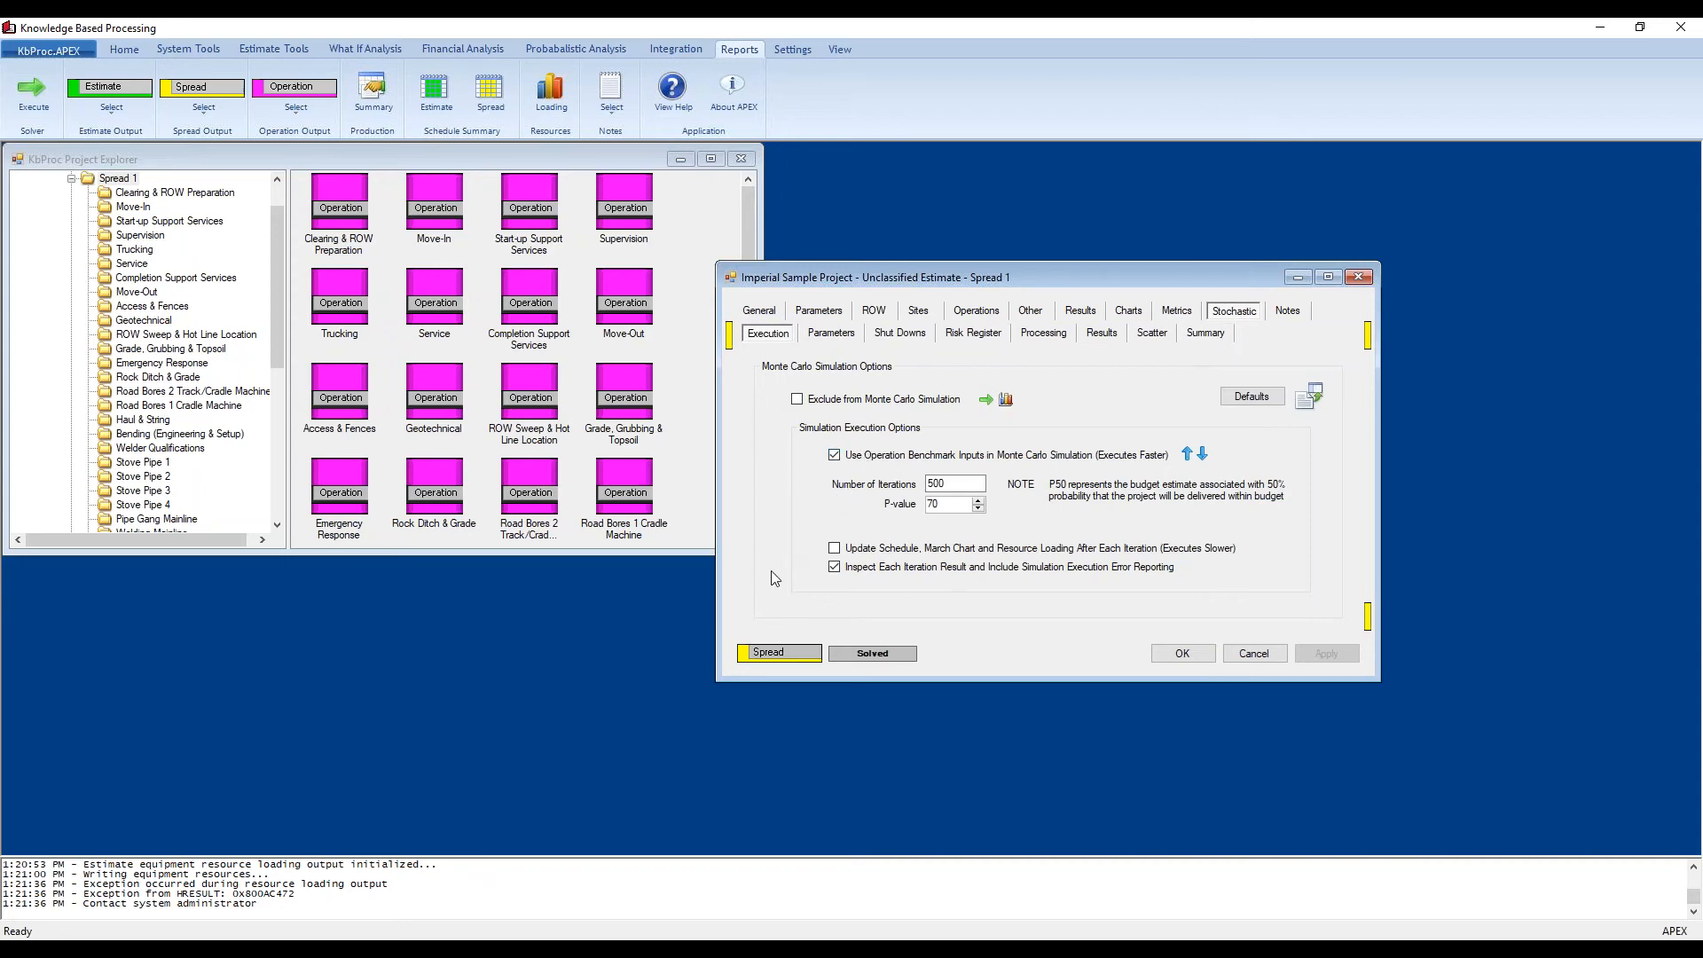
left_click(841, 336)
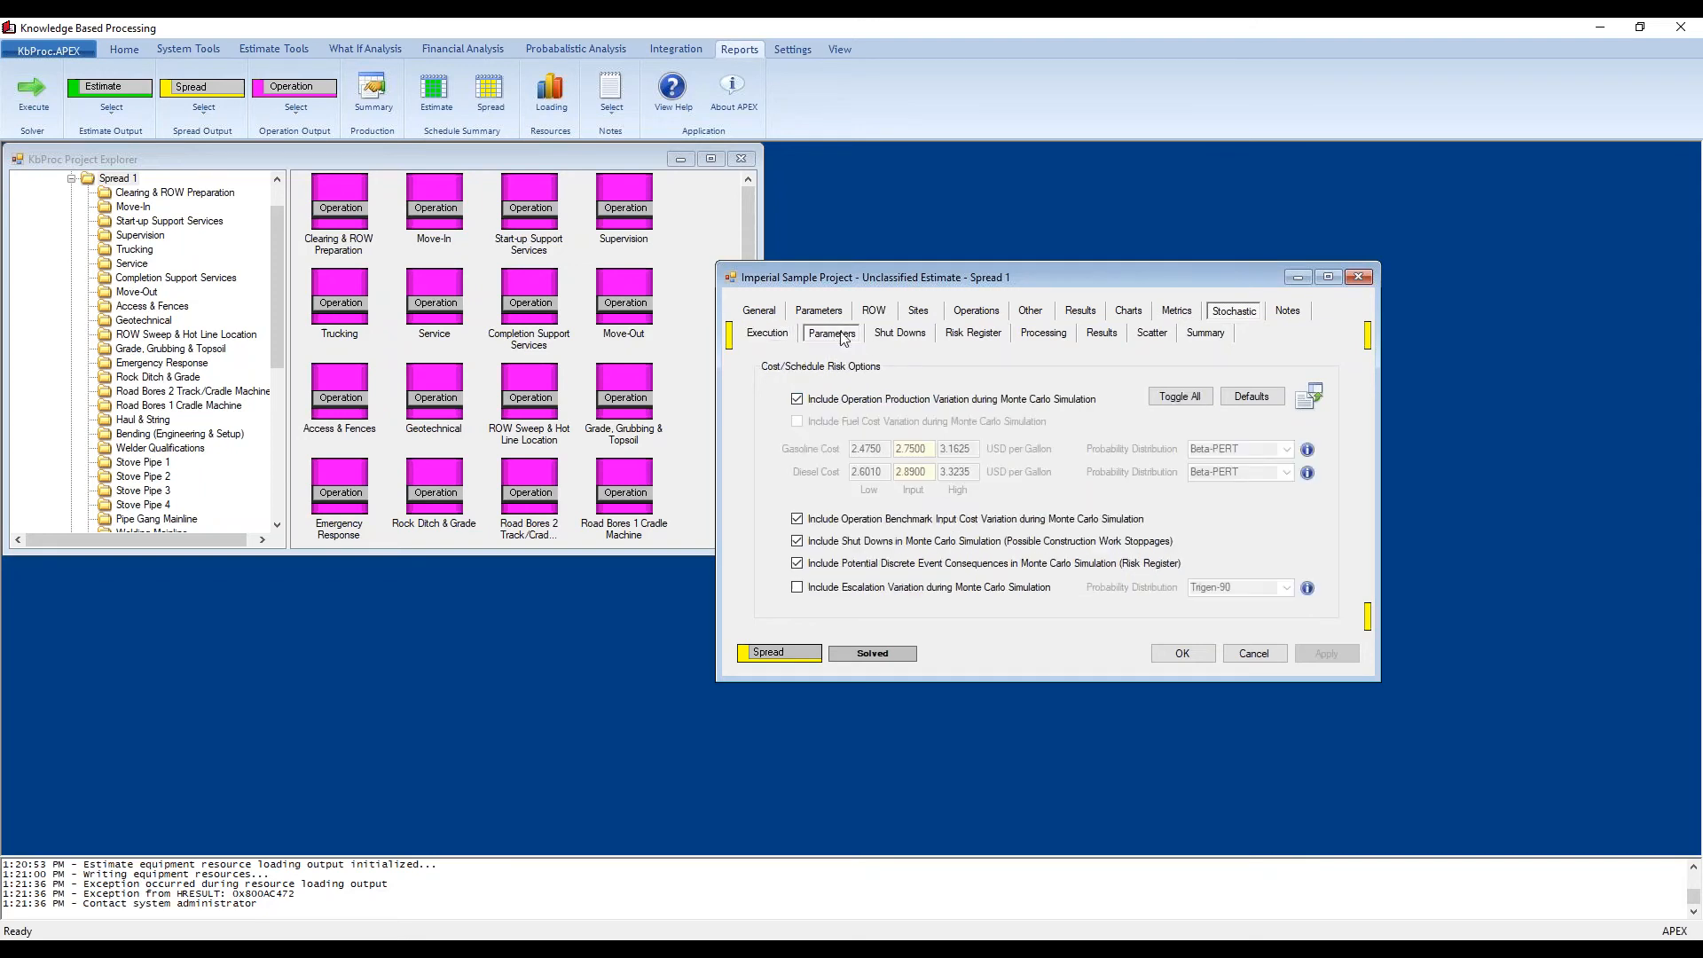
left_click(896, 335)
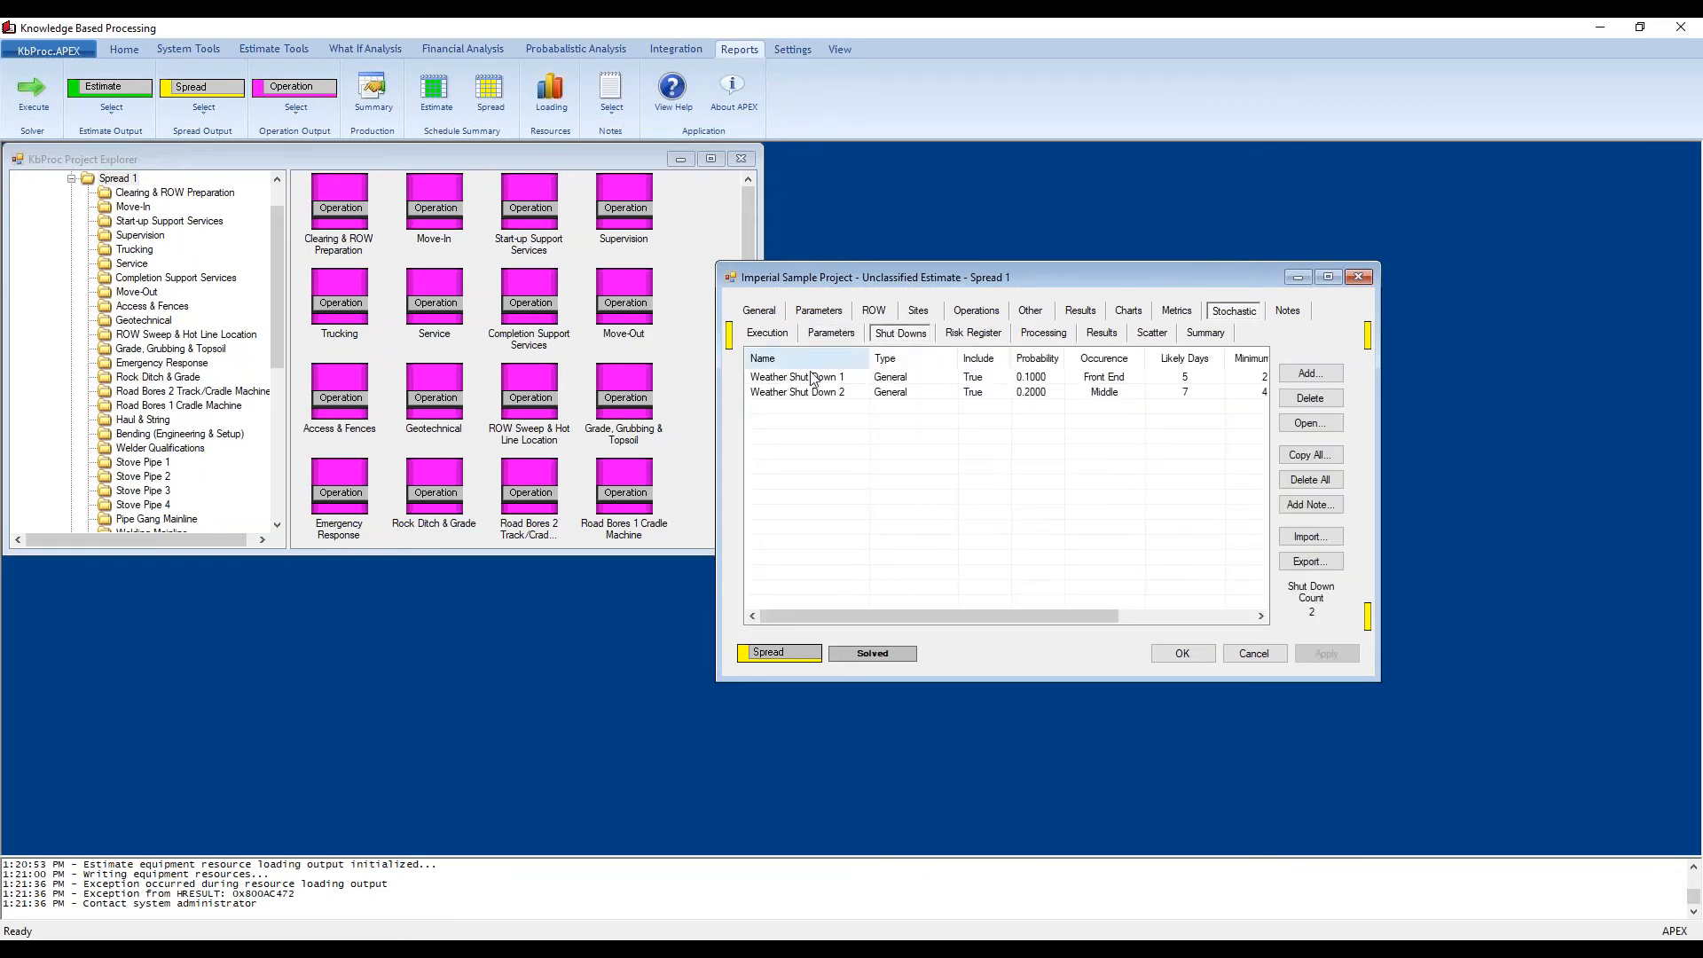
Step: Open the HDD Failures event in the risk register, review its correlation, notes, risk matrix and impact distribution options, and close it
left_click(977, 335)
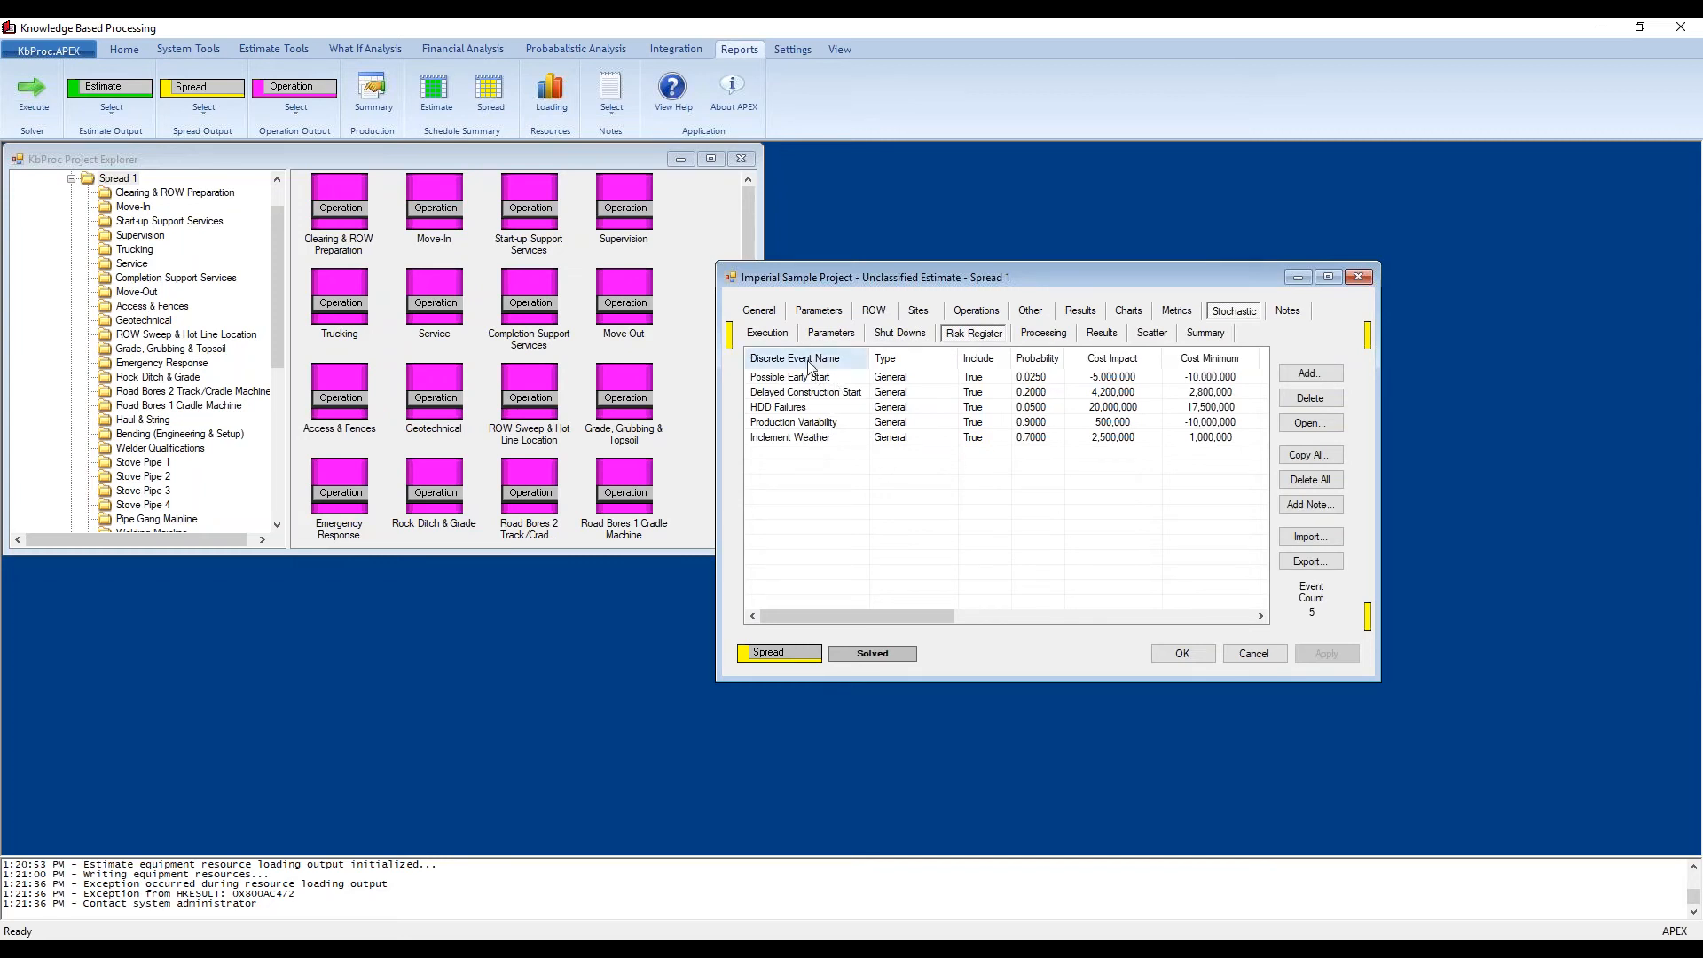
double_click(791, 410)
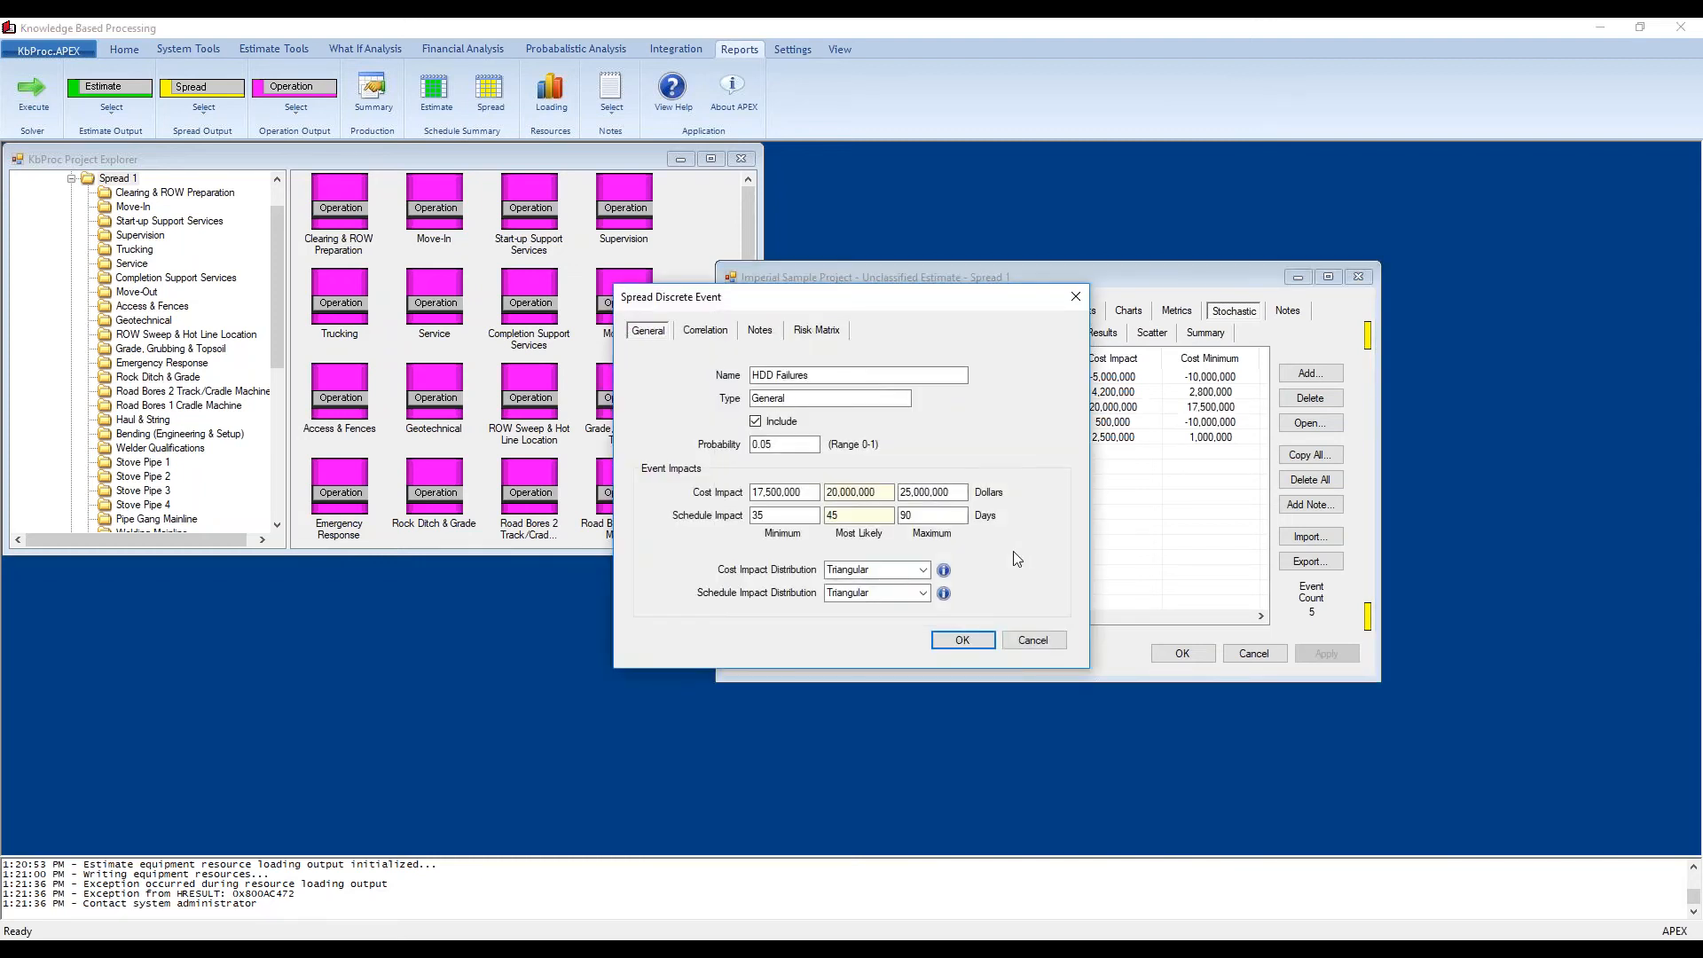
left_click_drag(929, 302, 1277, 166)
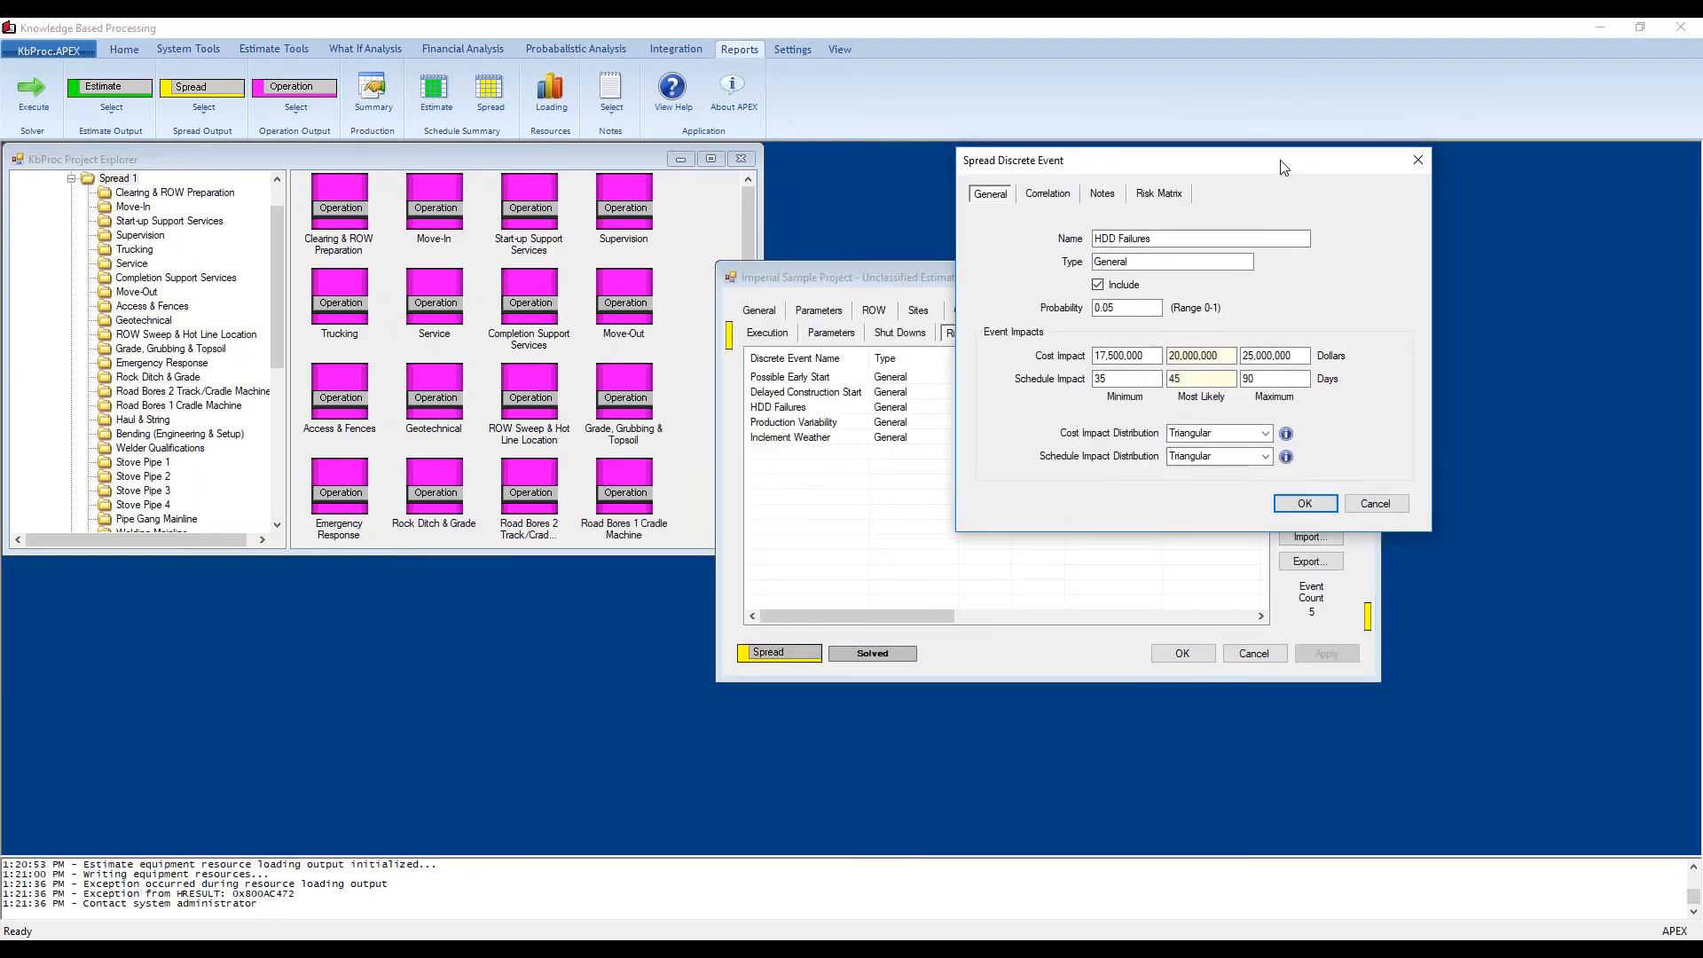
left_click(1046, 197)
left_click(1103, 195)
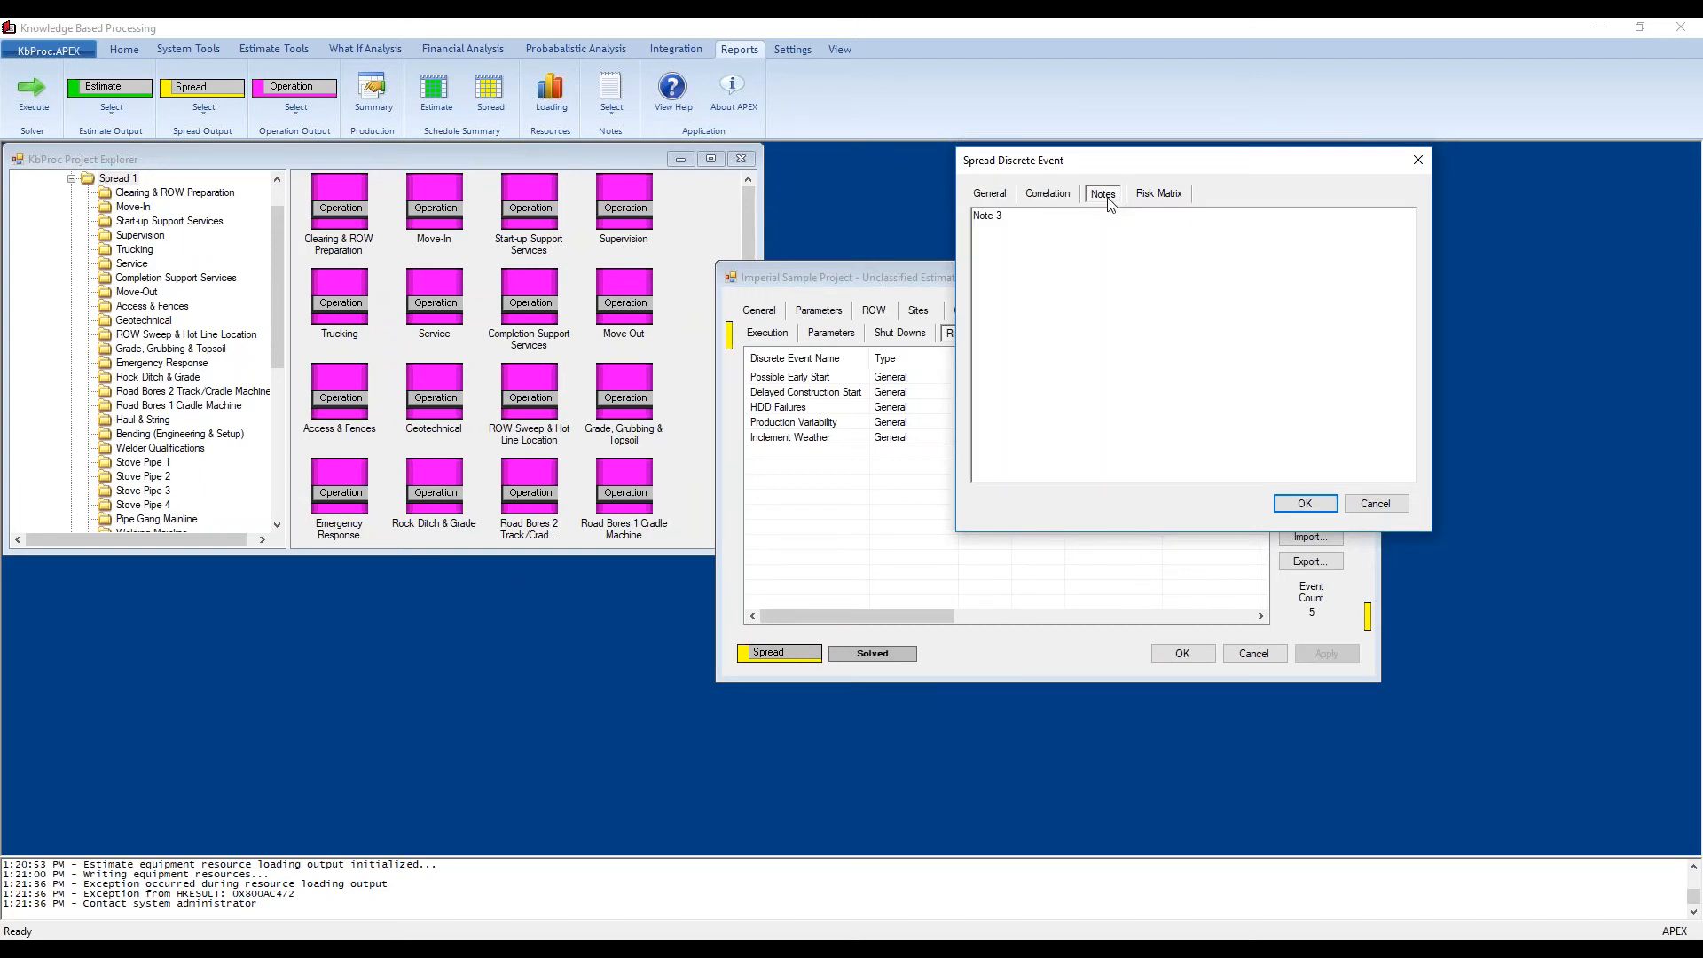
left_click(1169, 195)
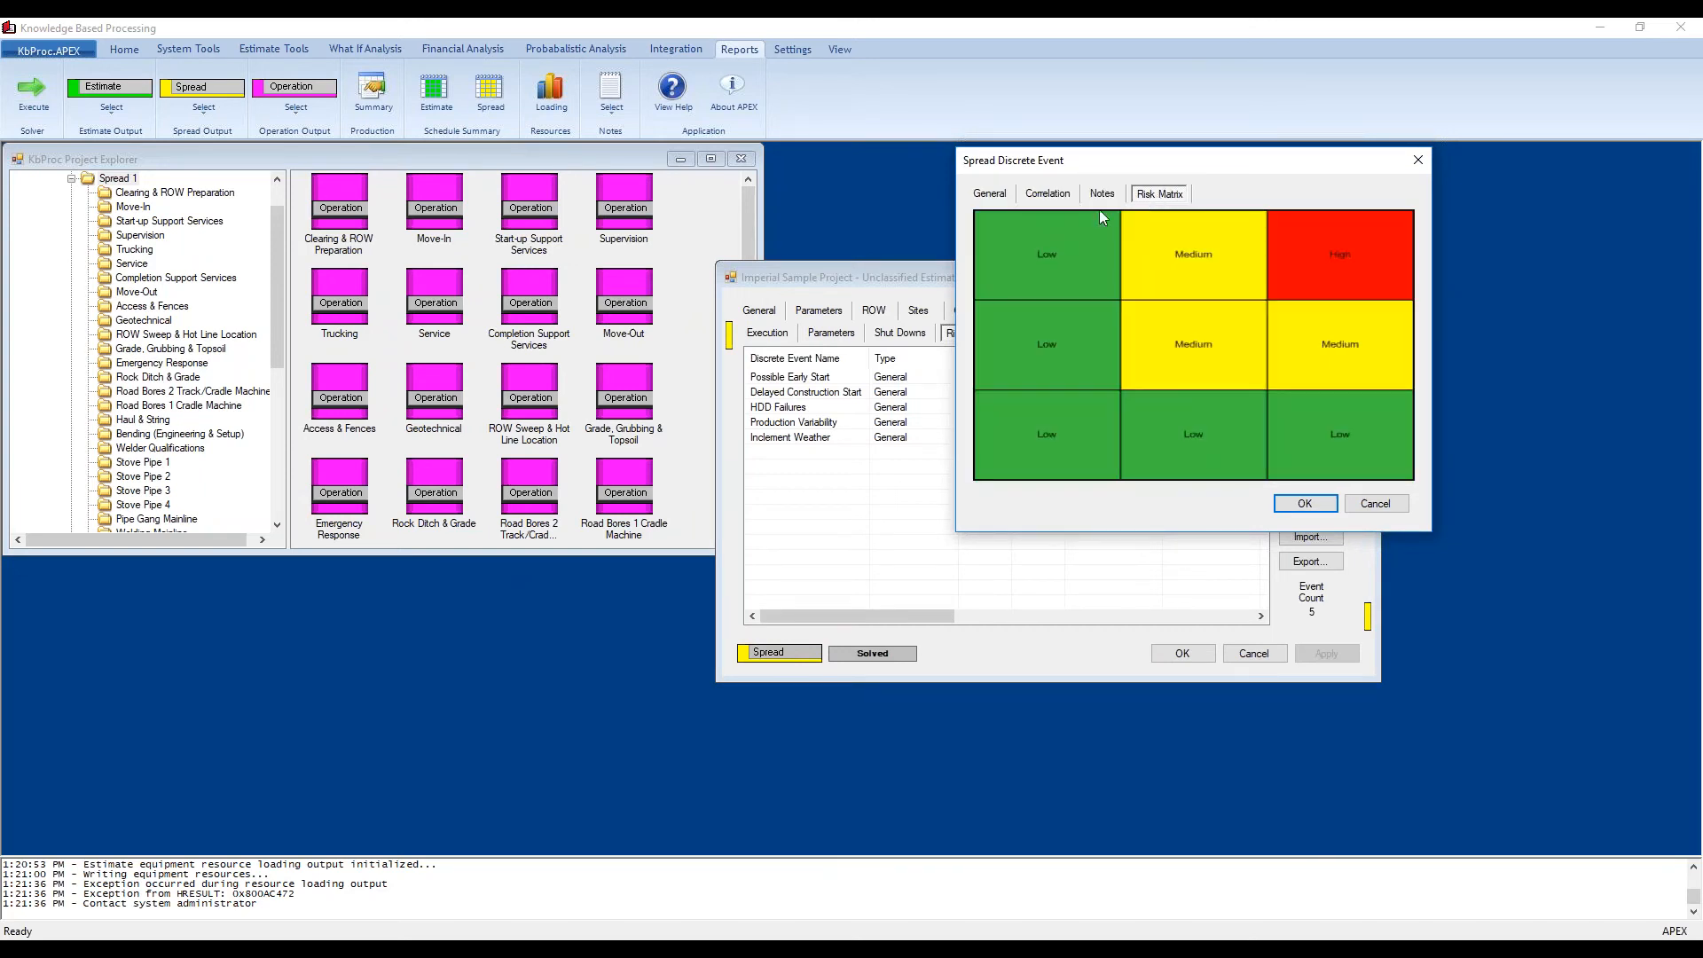
left_click(1002, 197)
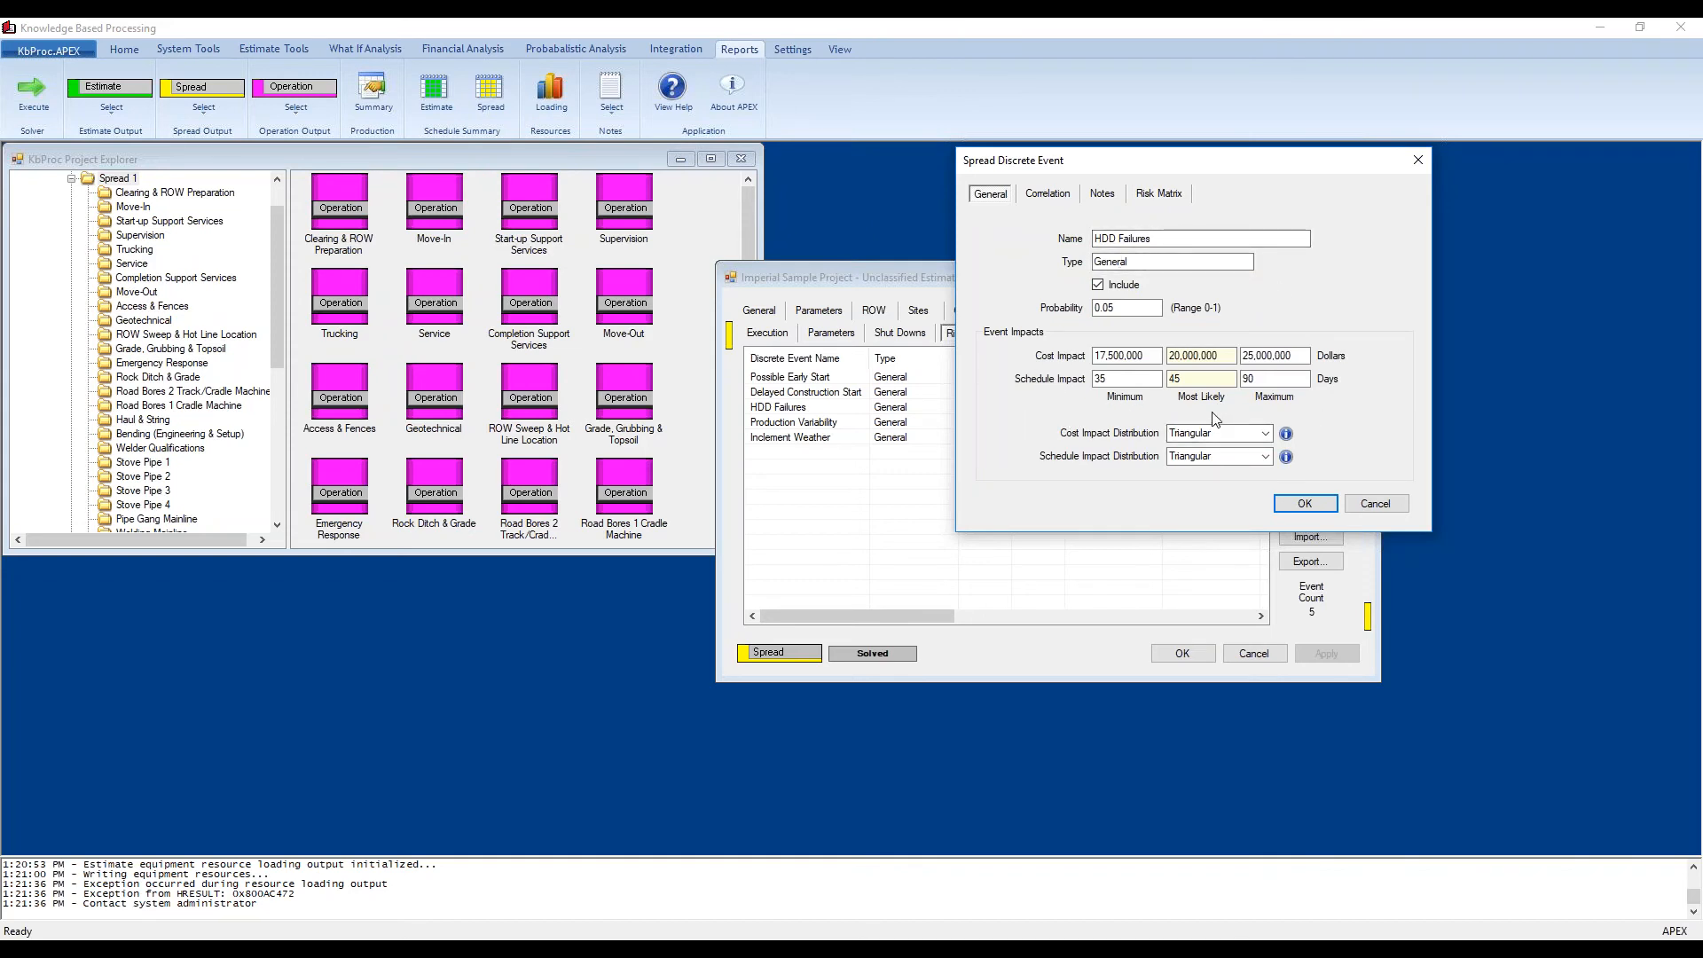
left_click(1266, 434)
left_click(1266, 433)
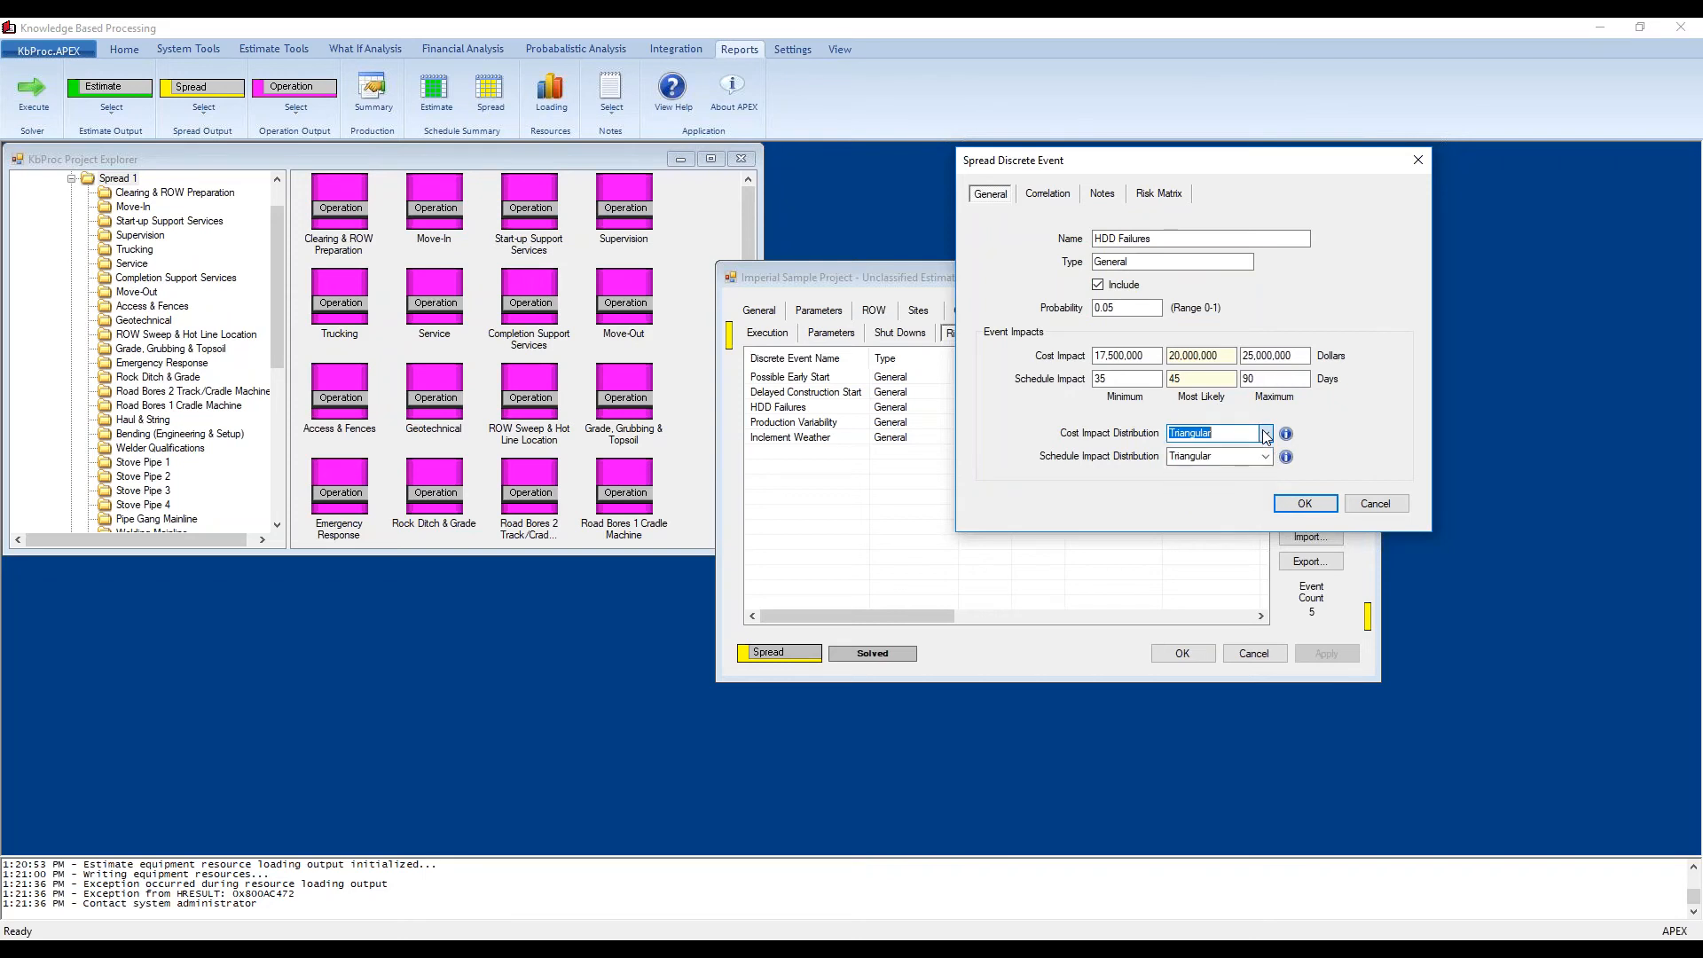
left_click(1305, 503)
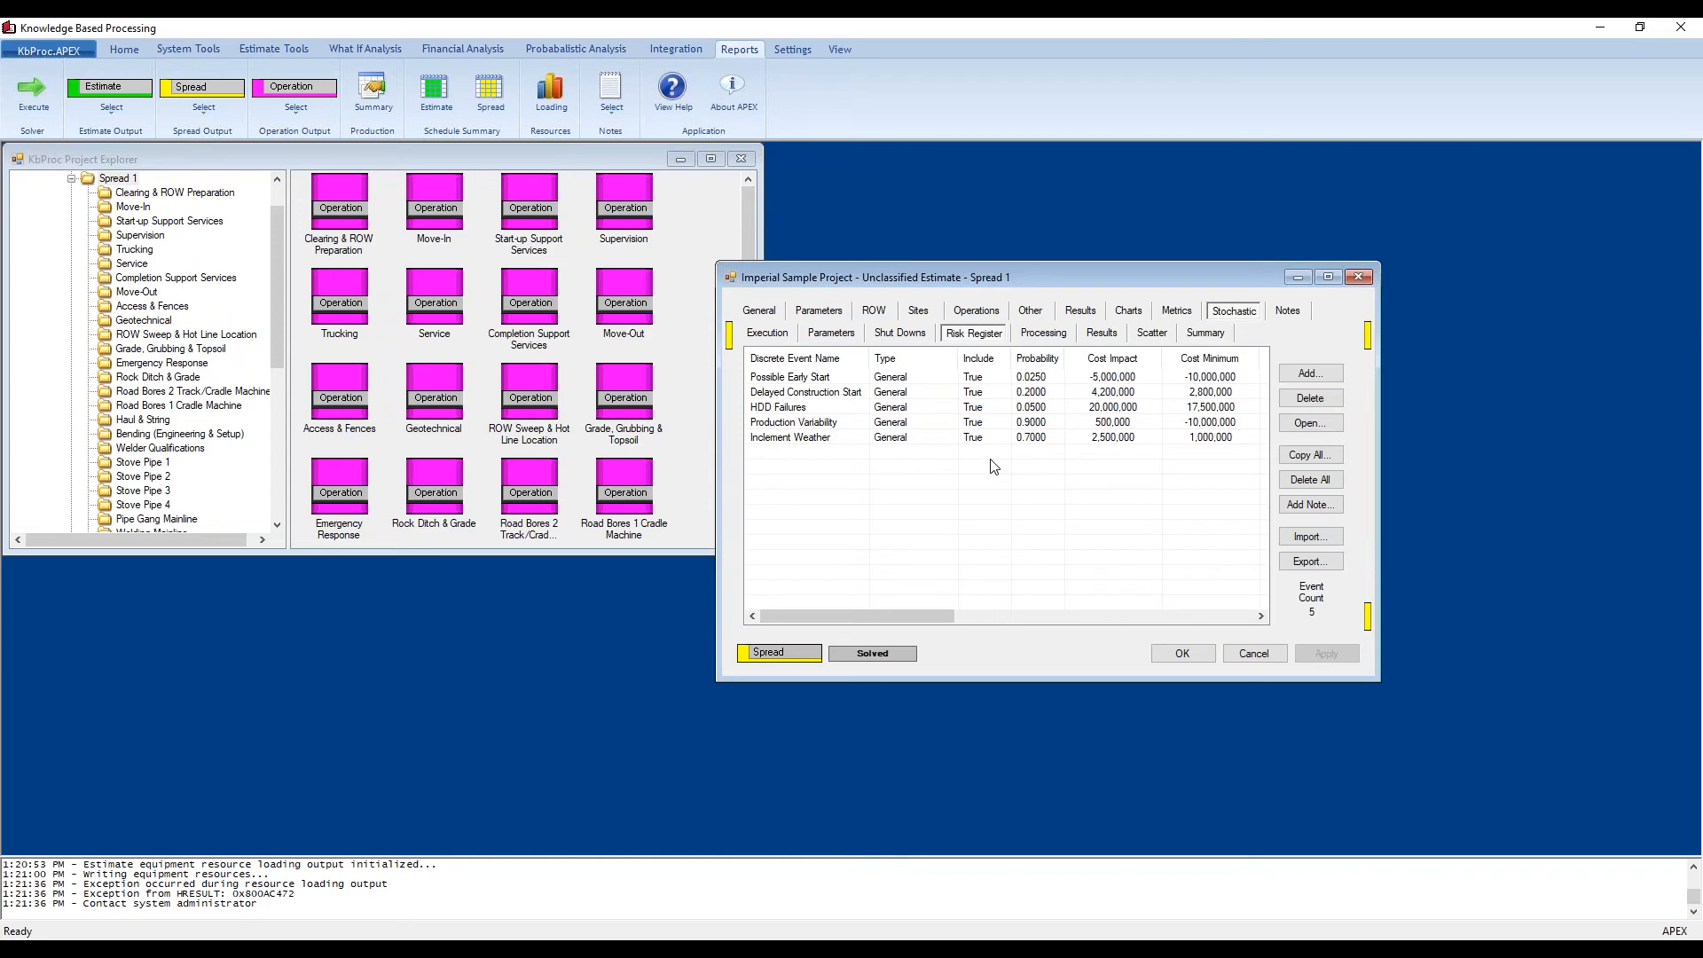
Step: Check the stochastic processing and results pages, and run the Monte Carlo simulation of Spread 1's risk register
left_click(1041, 336)
left_click(1110, 339)
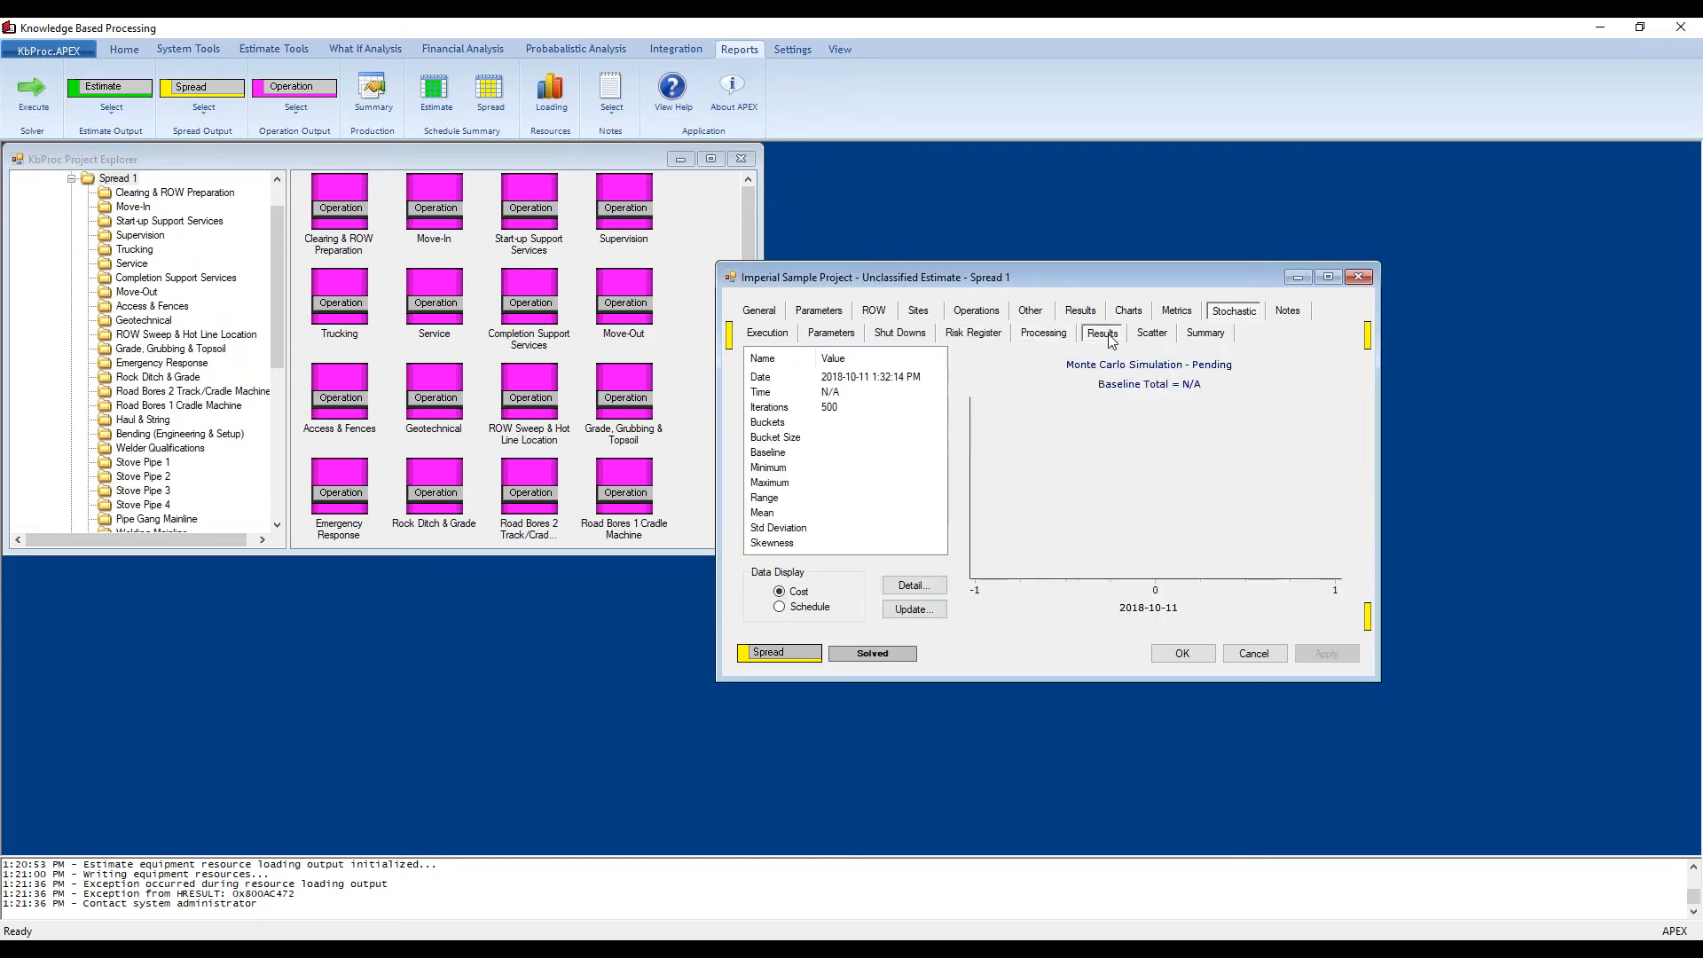
left_click(974, 335)
right_click(994, 500)
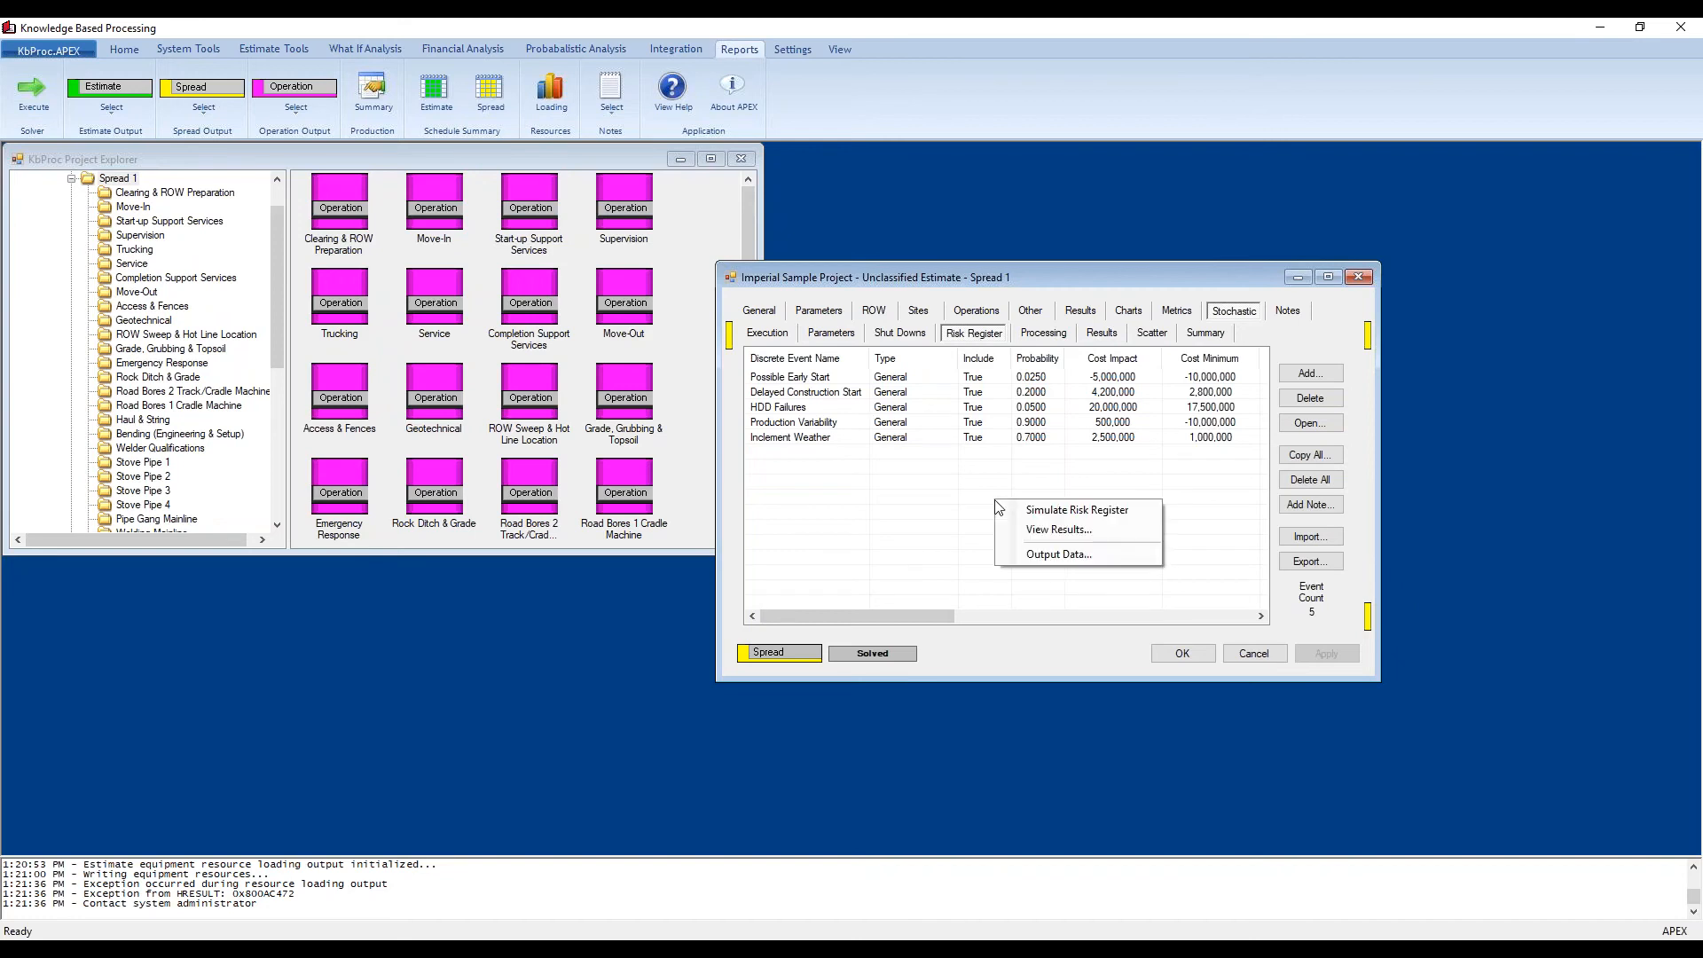
left_click(1059, 509)
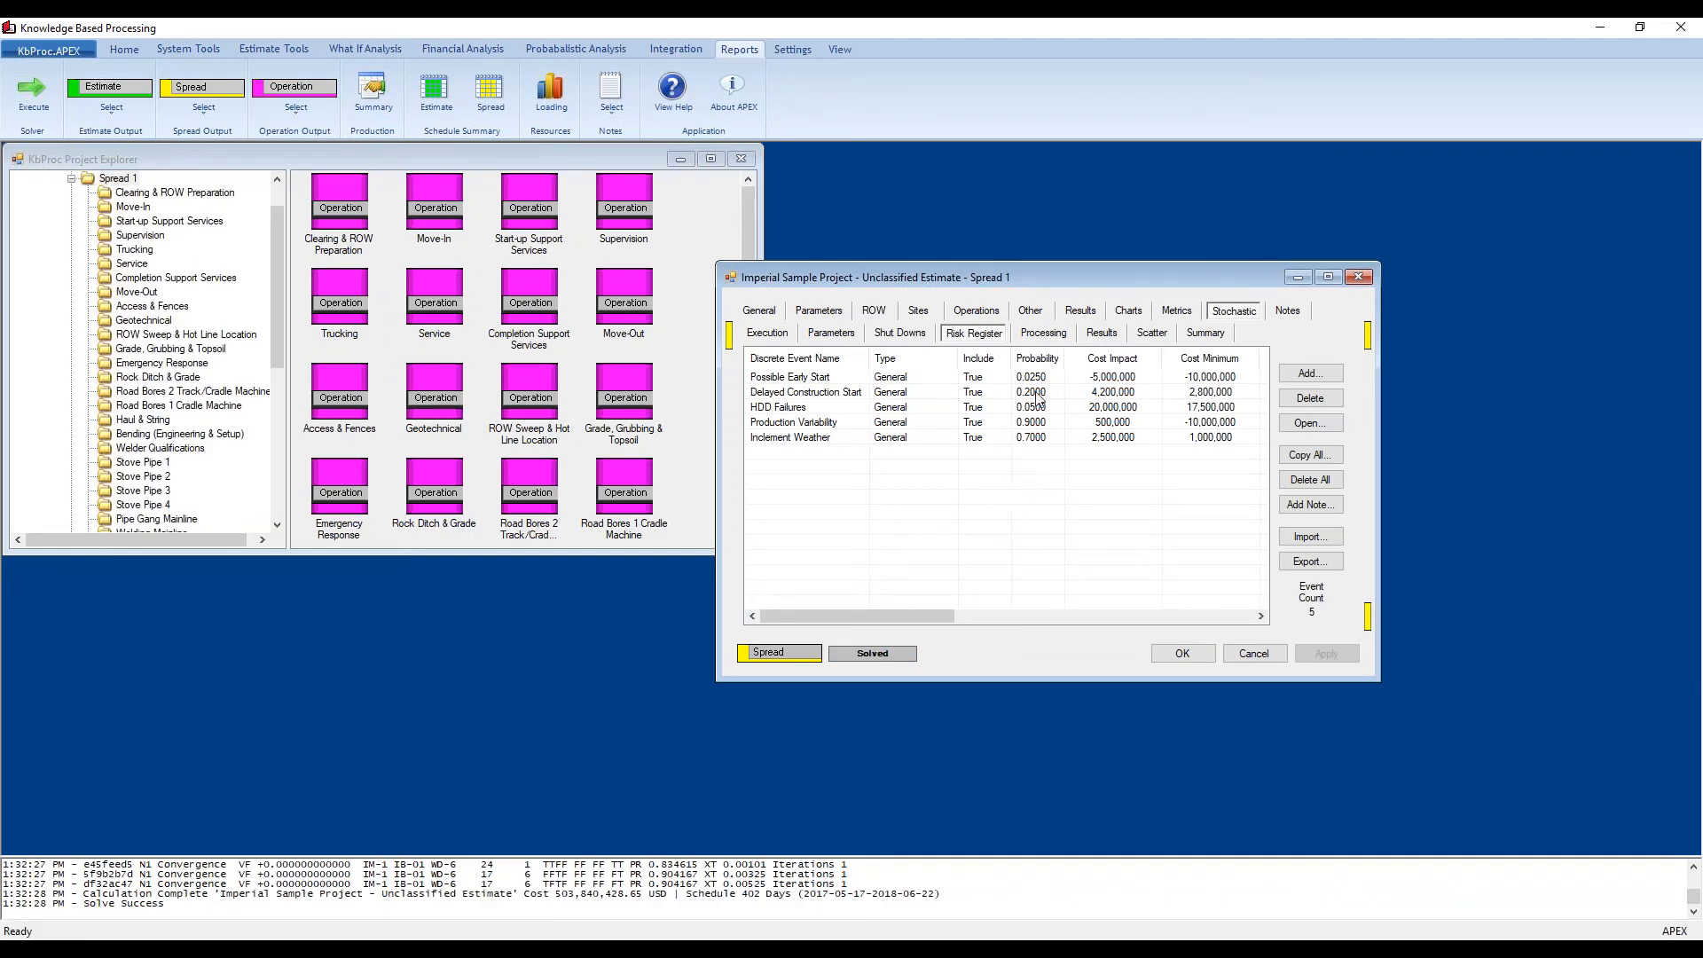
Step: Compare the Monte Carlo cost and schedule frequency results, and view the cost/schedule scatter plot
left_click(1104, 335)
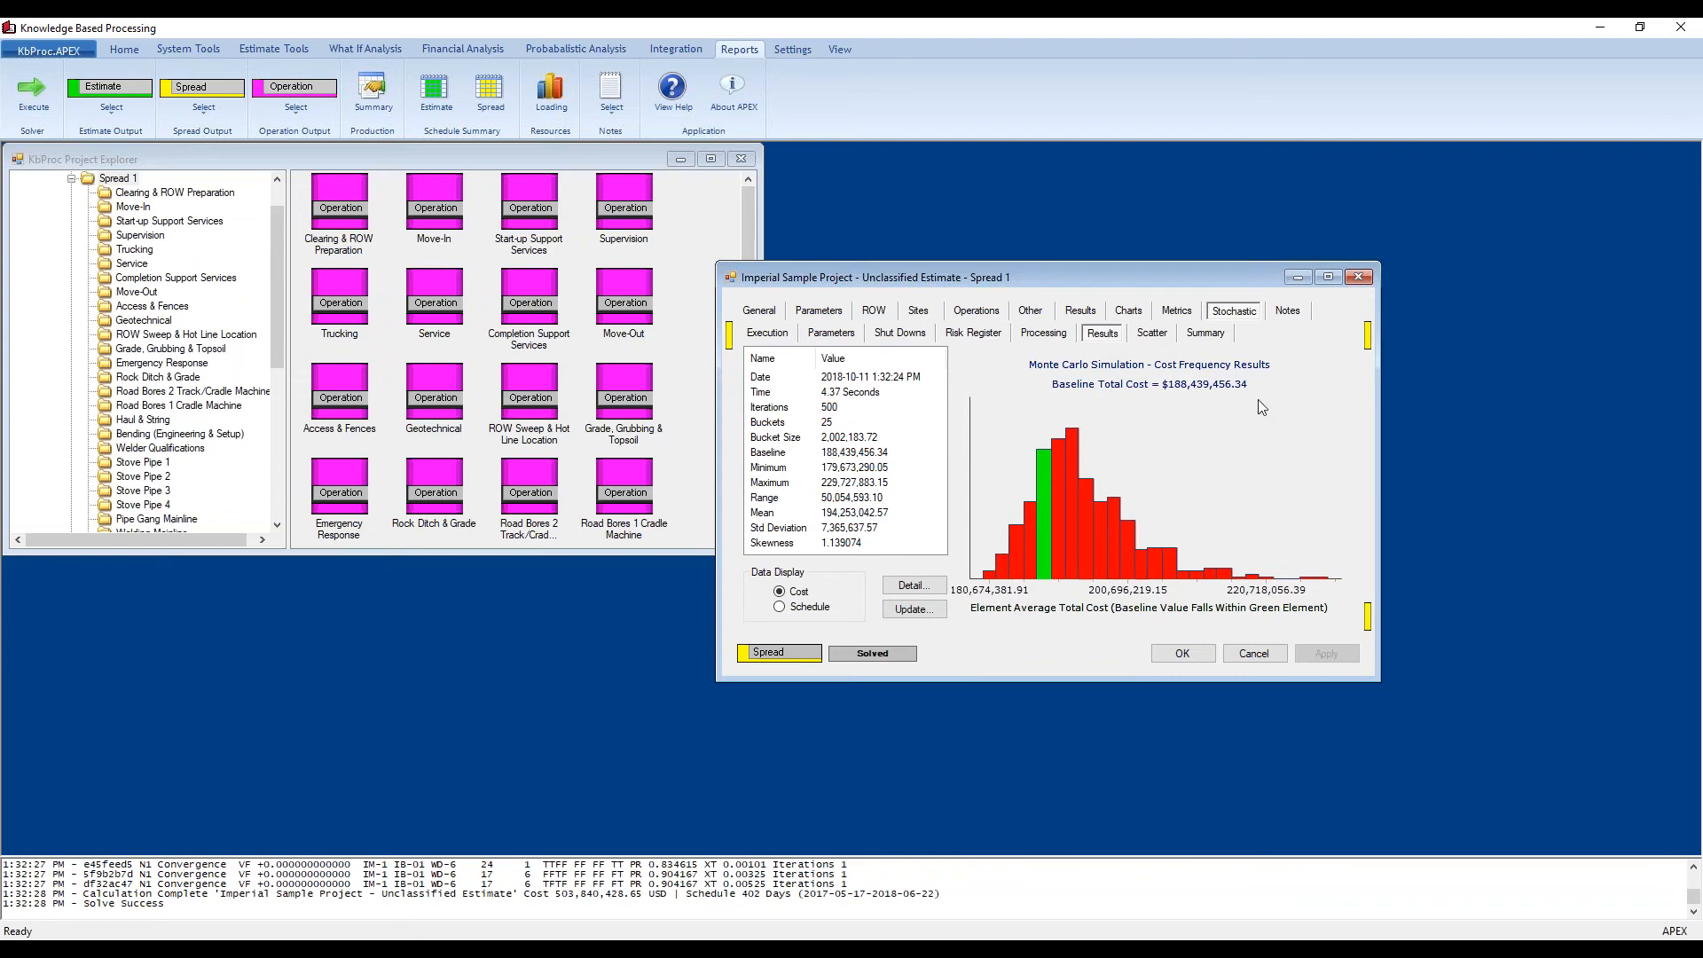
left_click(779, 606)
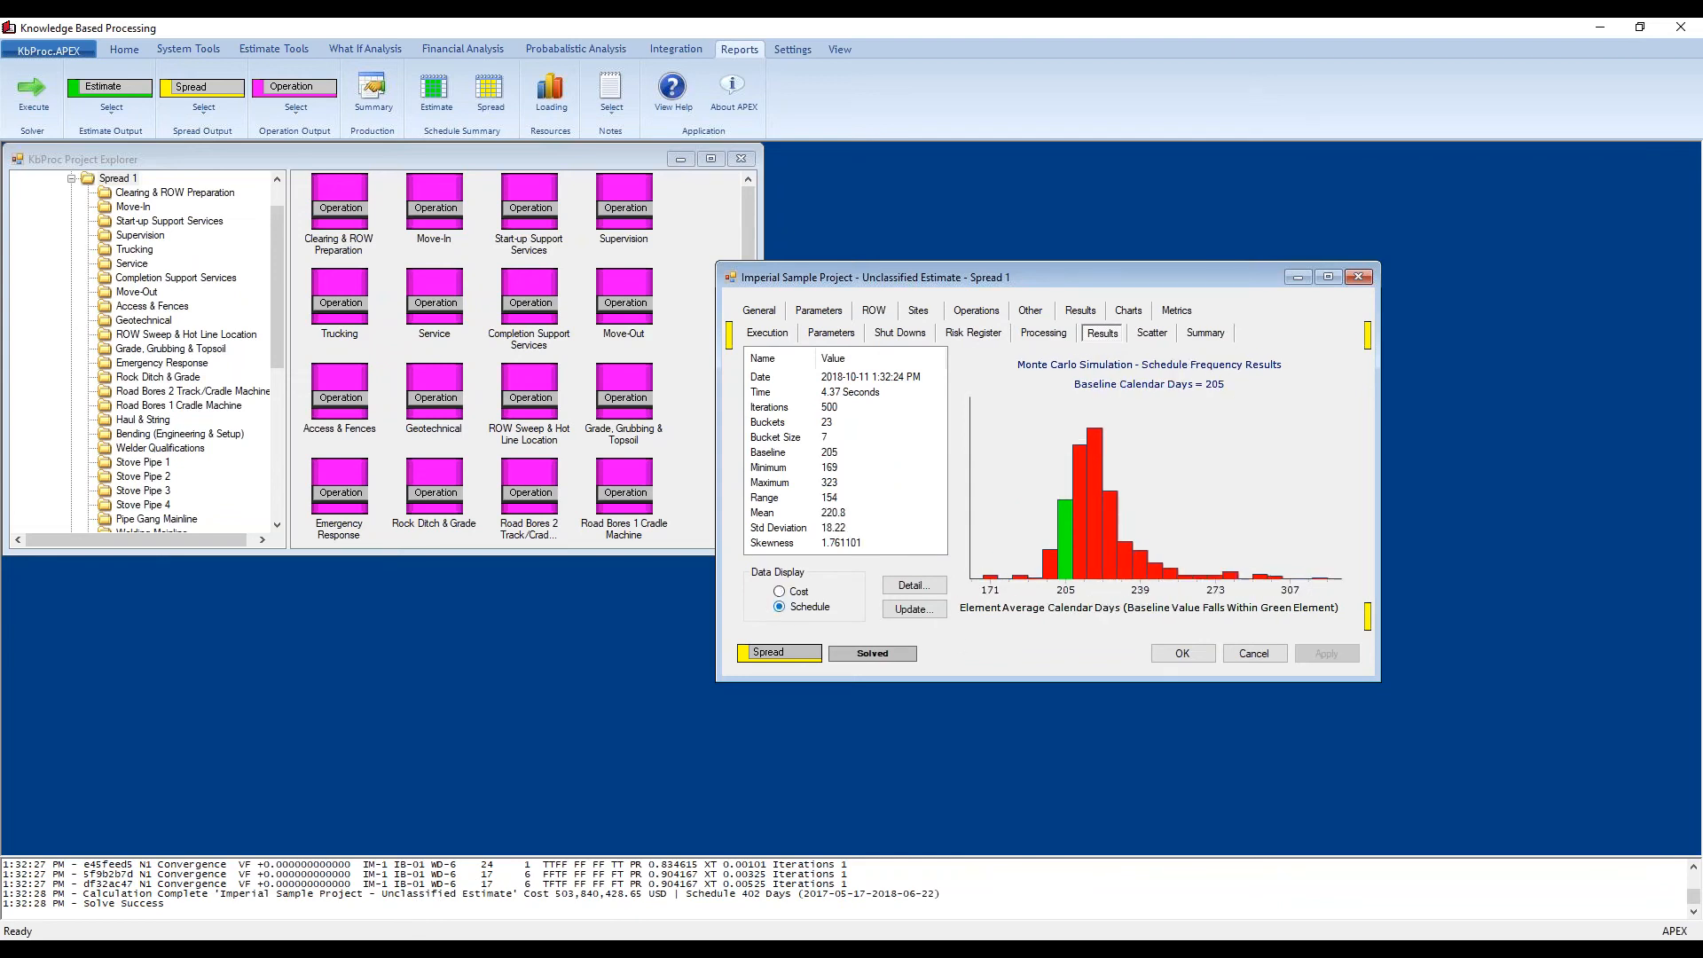
left_click(780, 592)
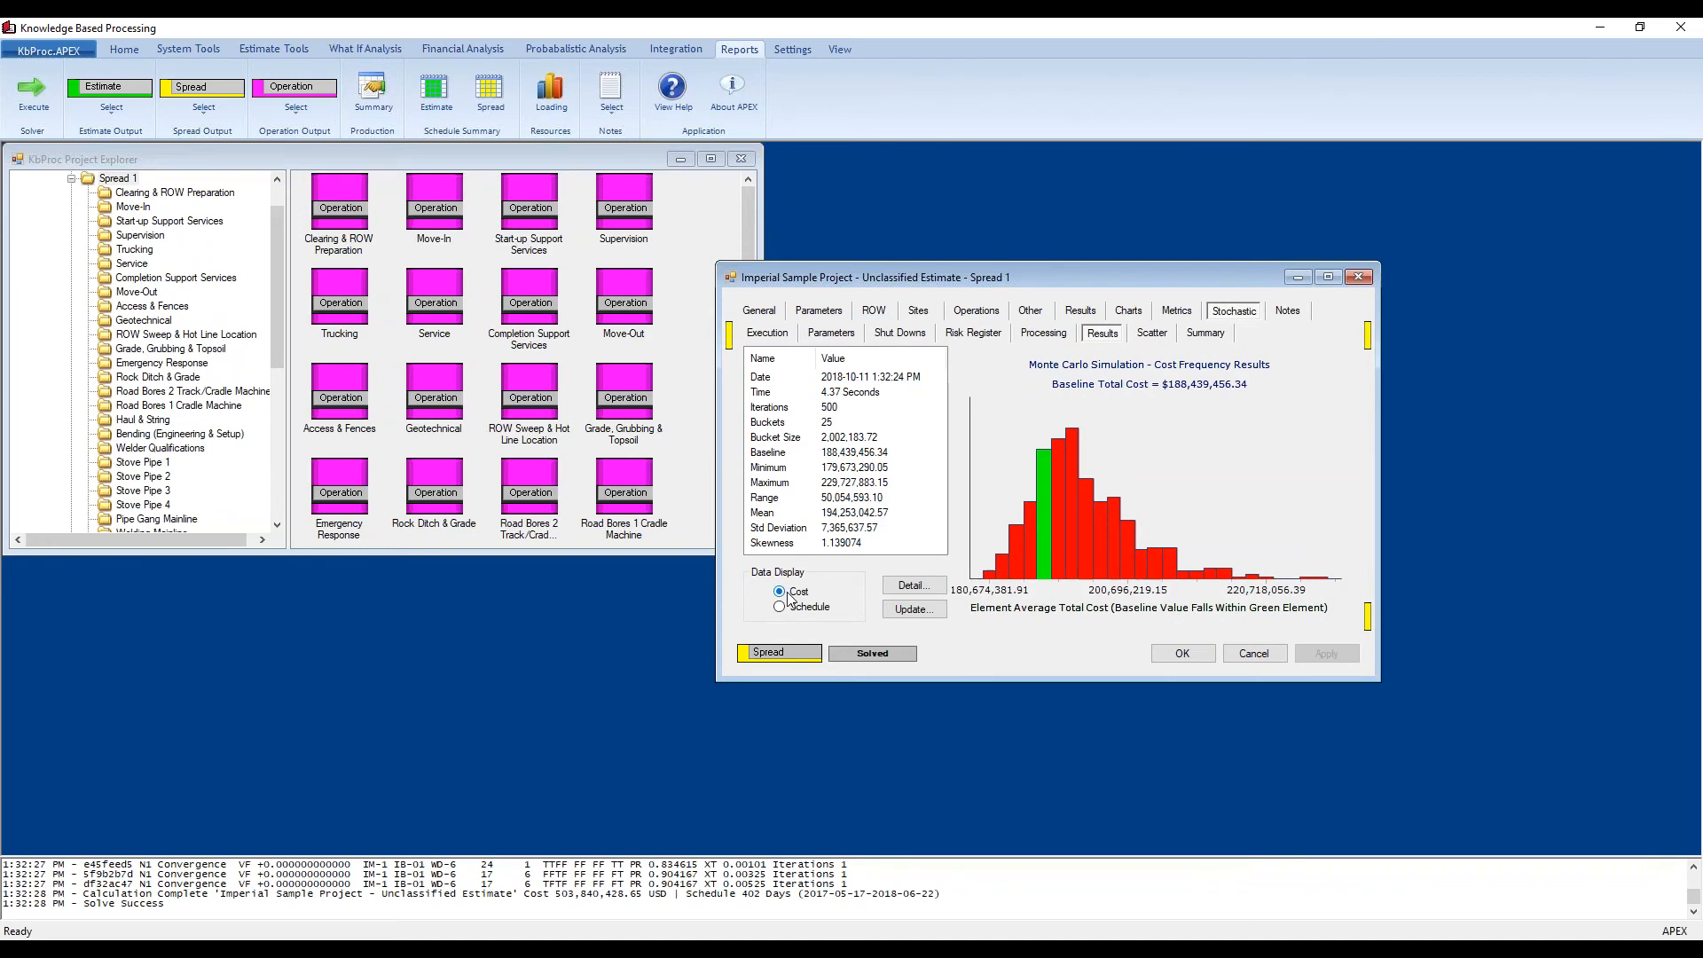
left_click(779, 607)
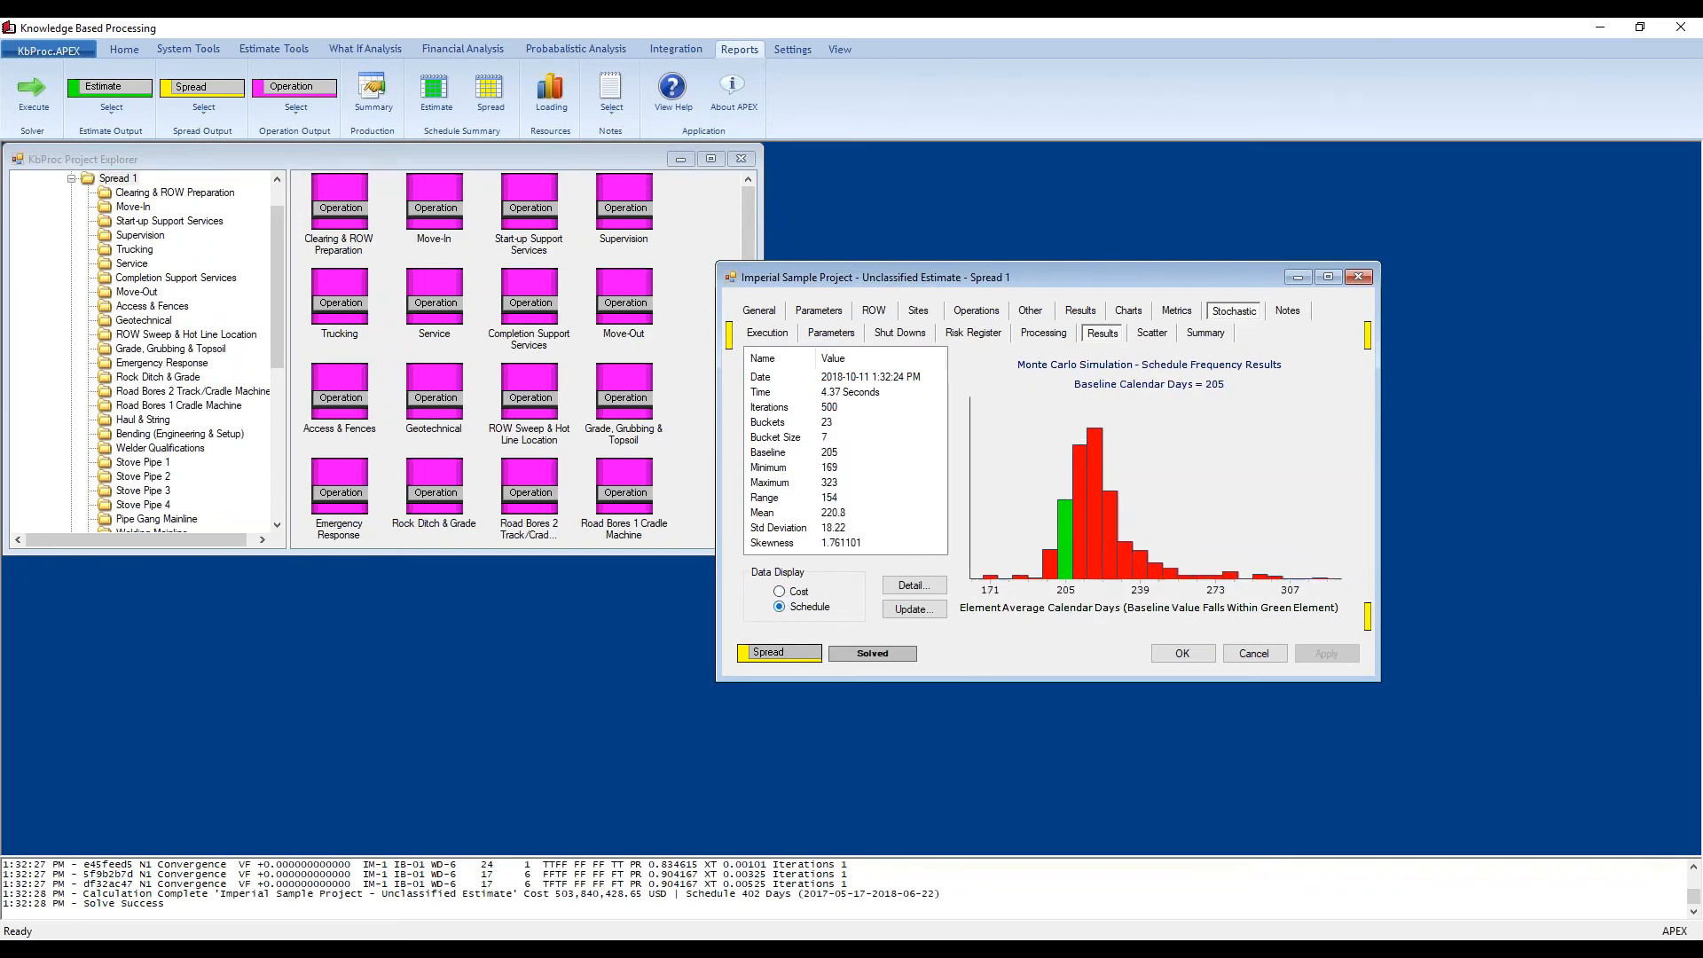
left_click(779, 591)
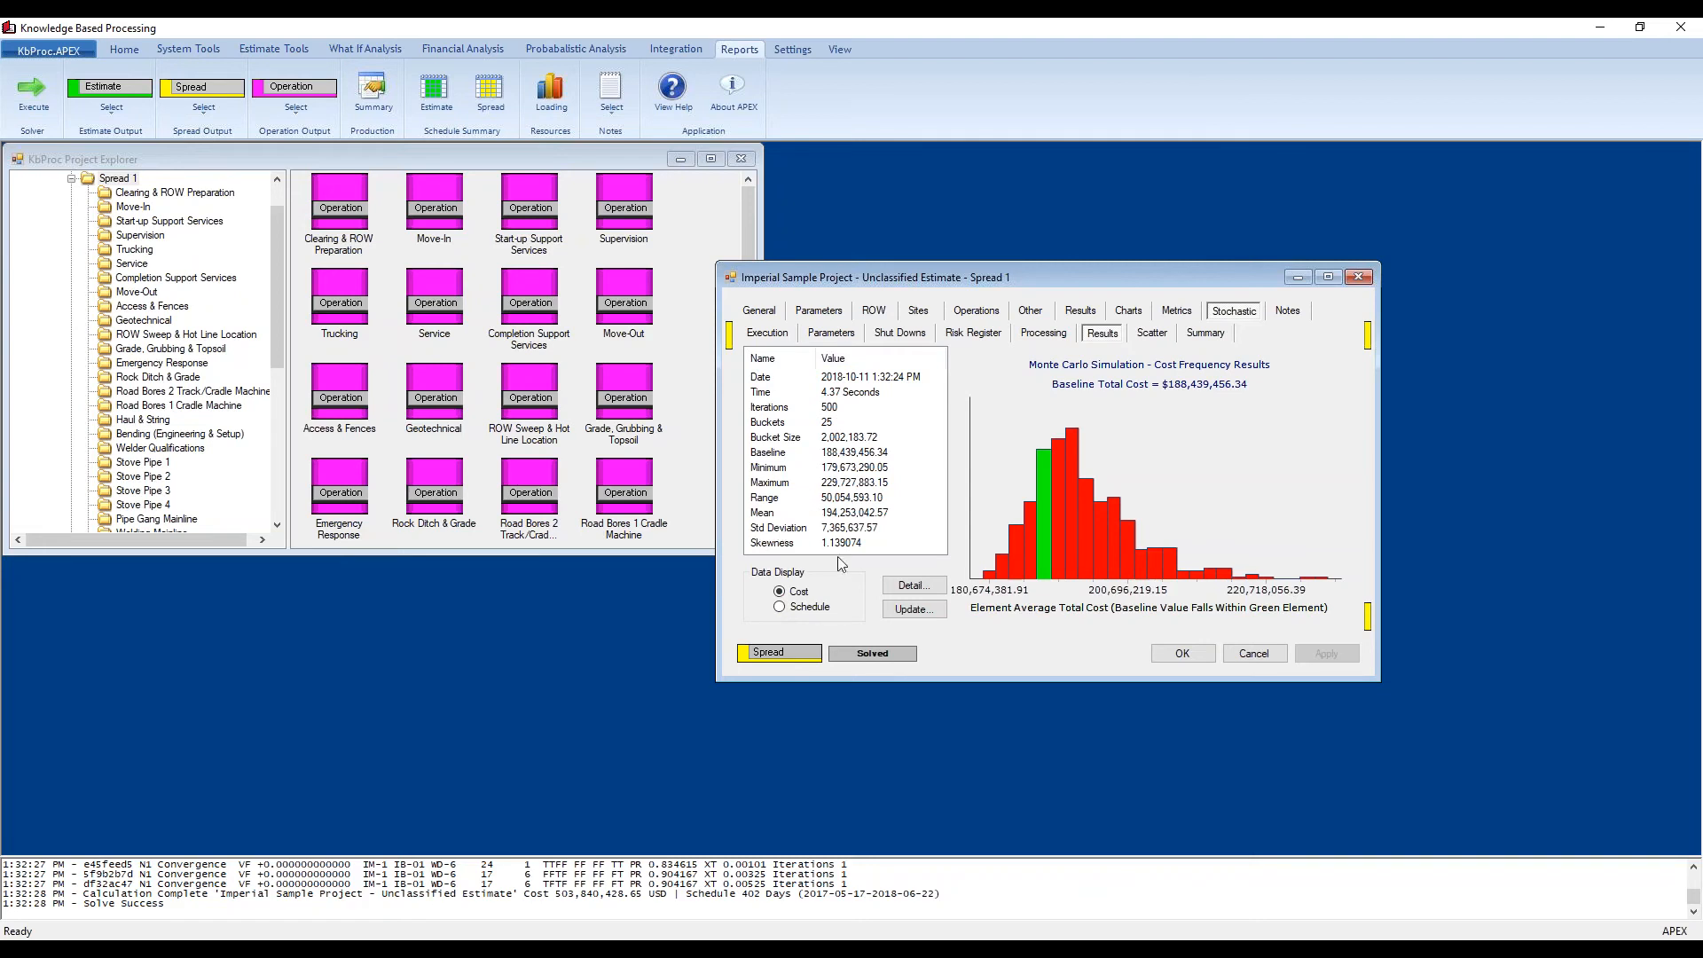
left_click(1160, 335)
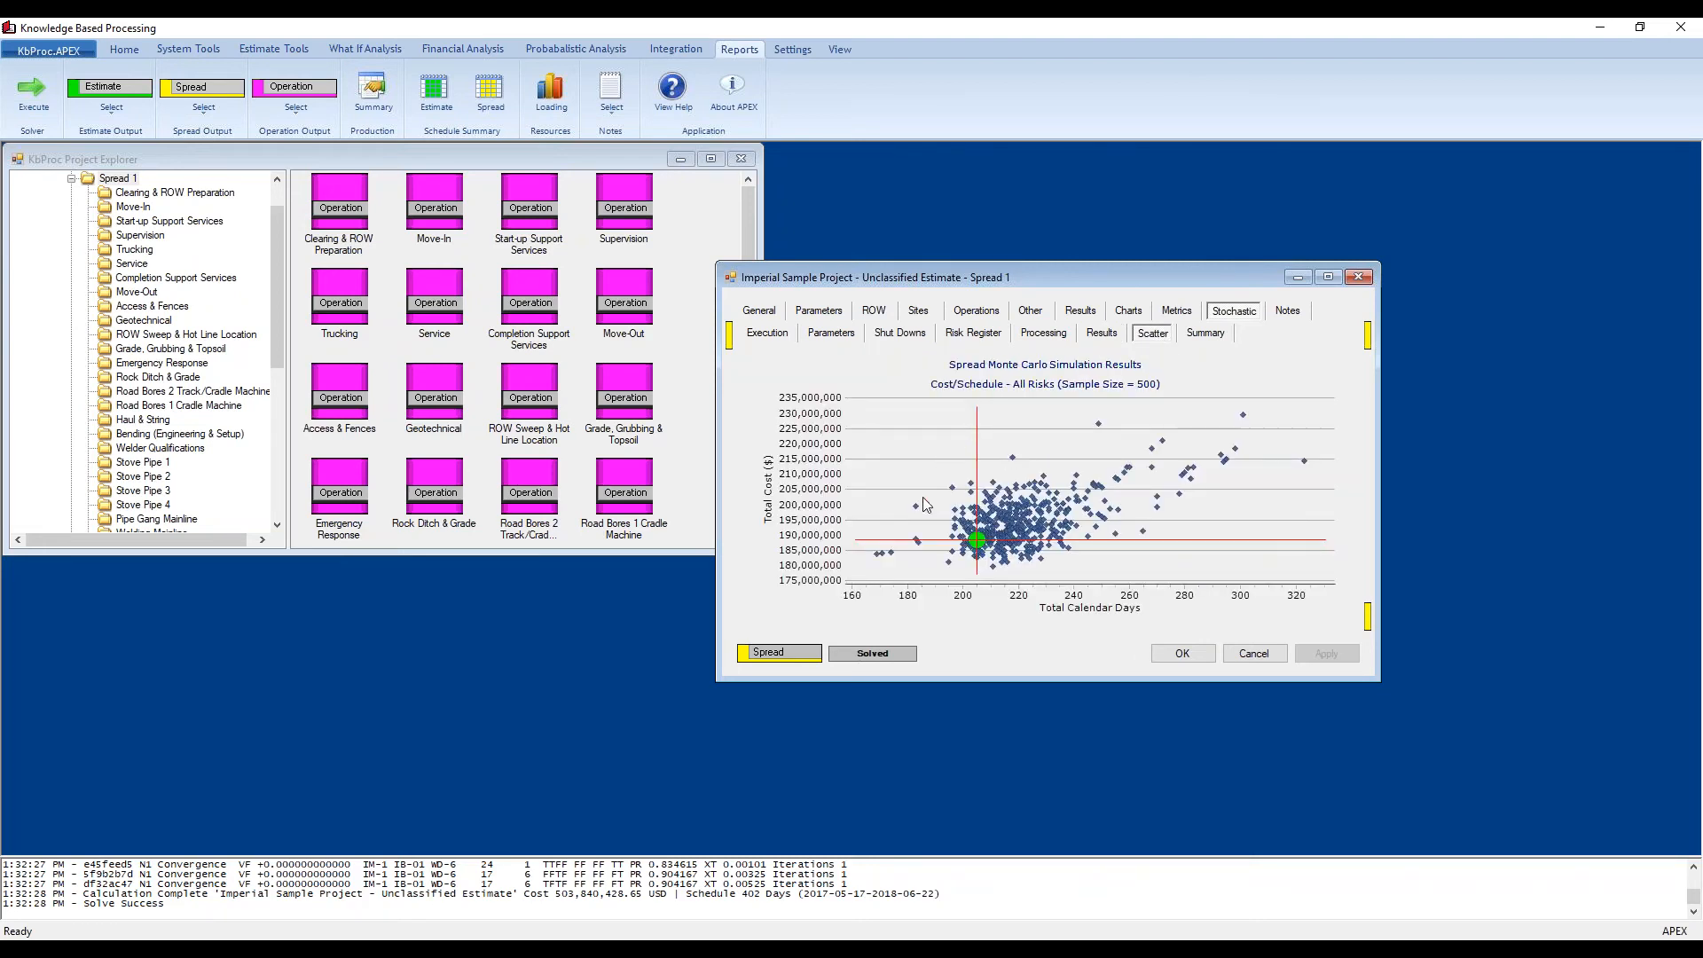
Step: Review Spread 1's Monte Carlo simulation summary and its spread notes, and close the Spread 1 properties
left_click(1205, 333)
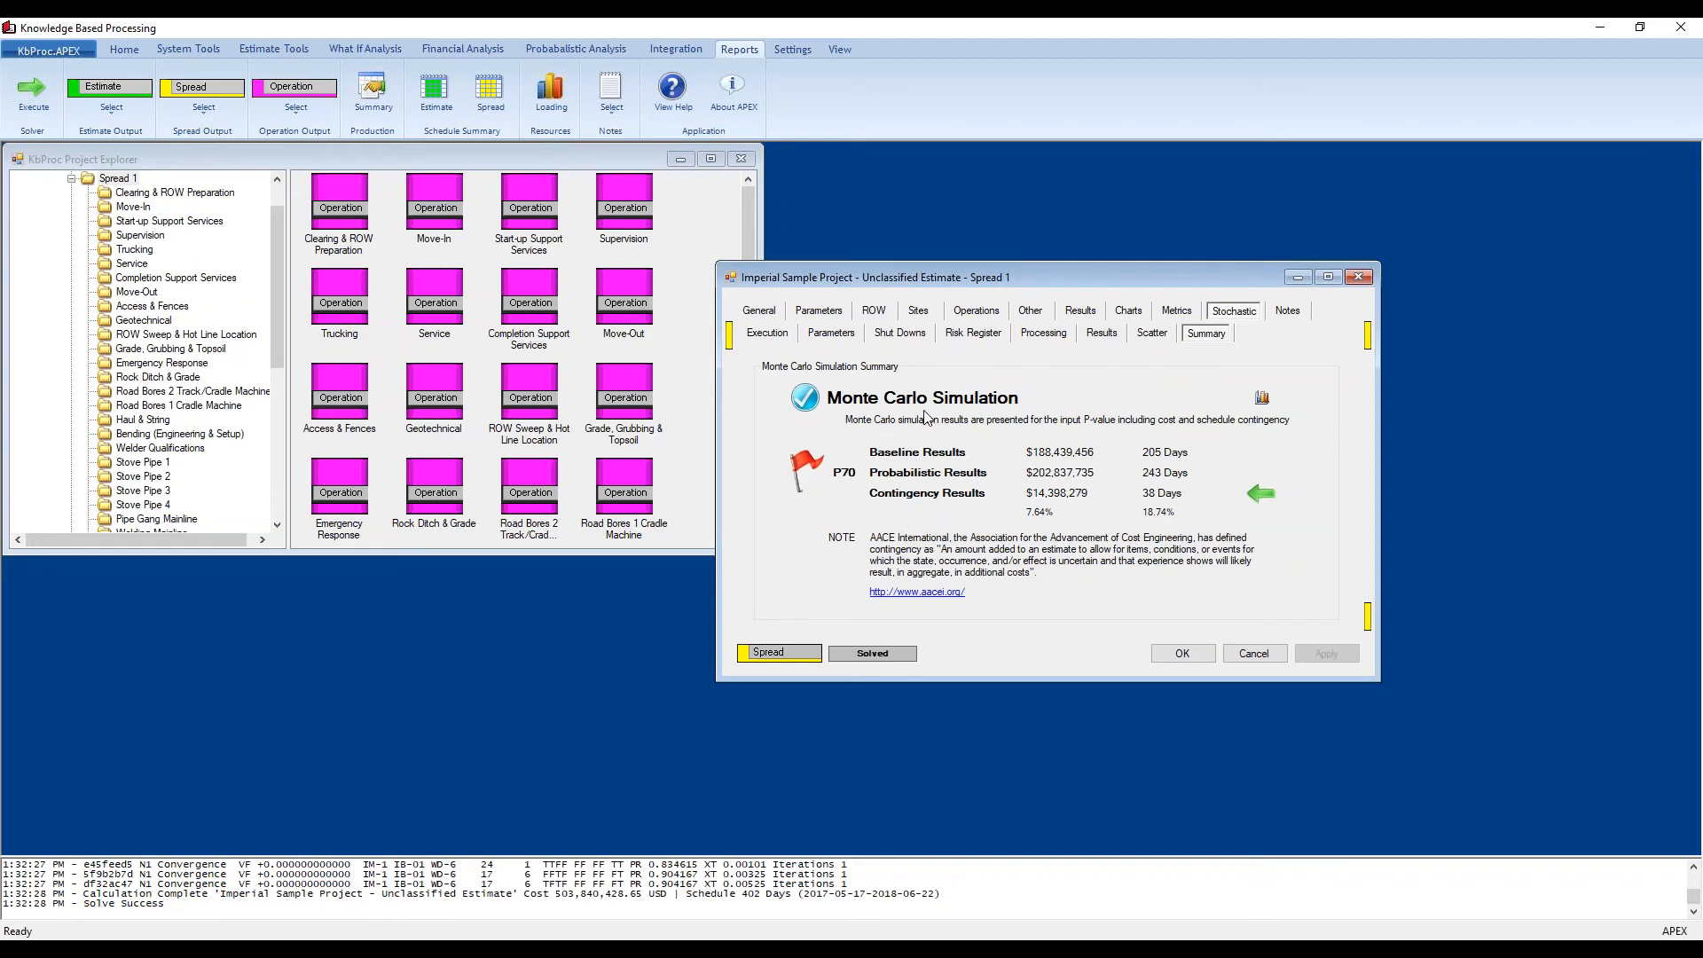
left_click(1288, 311)
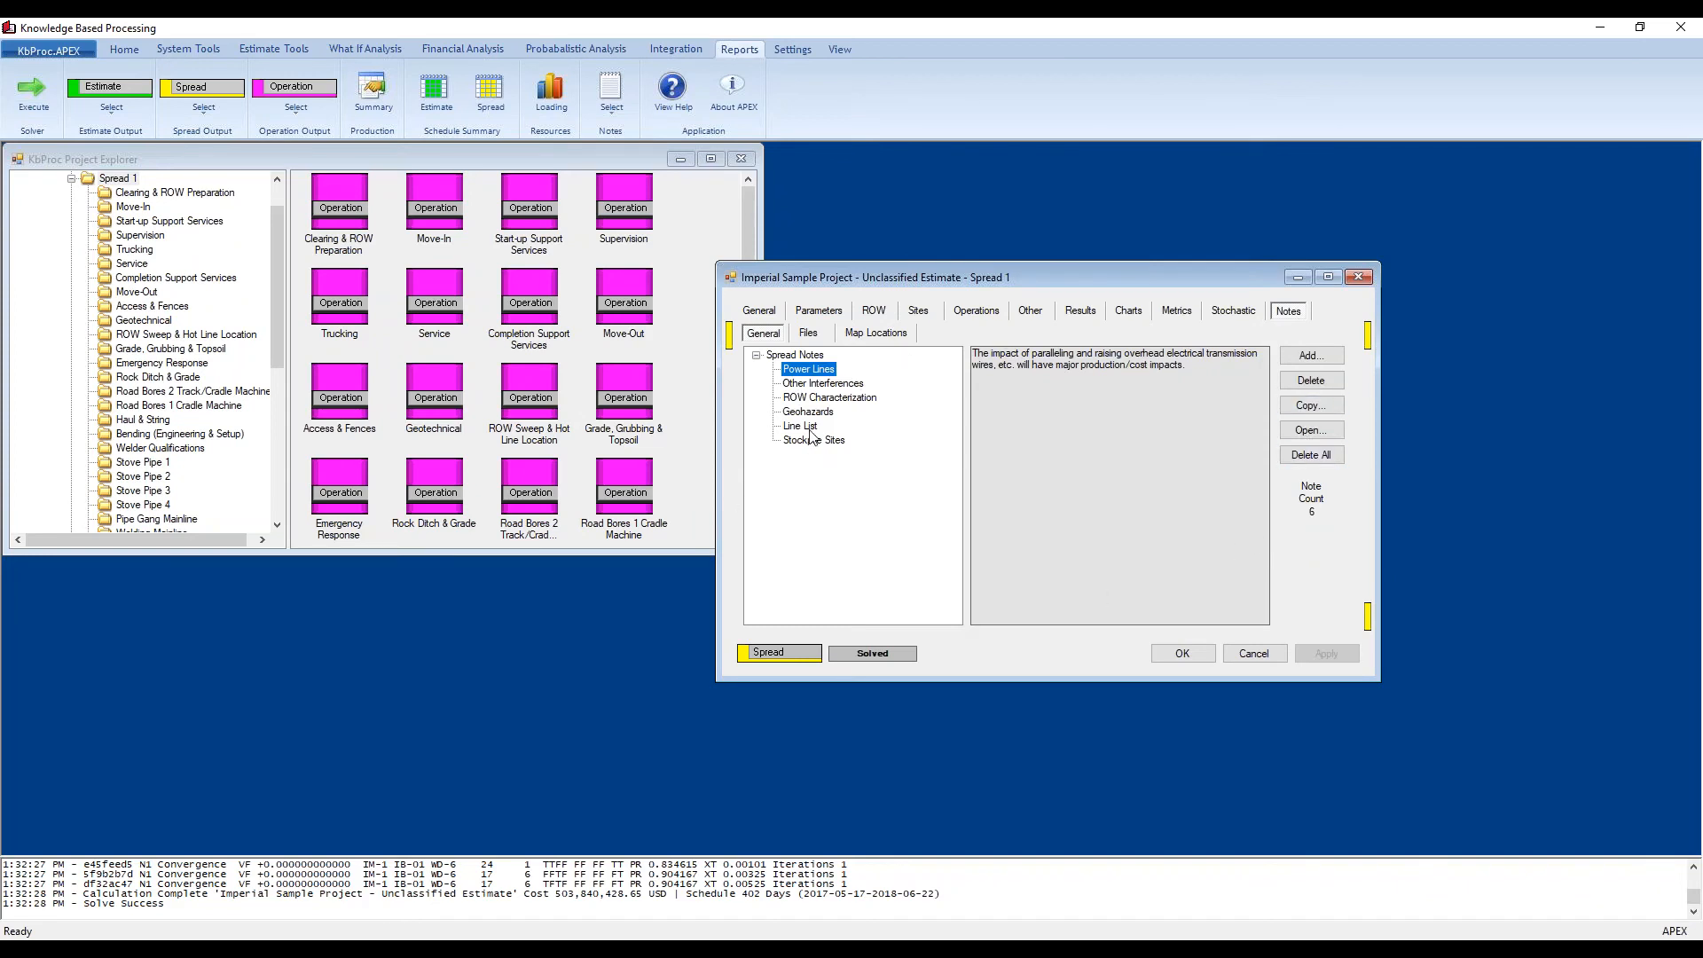
left_click(1184, 656)
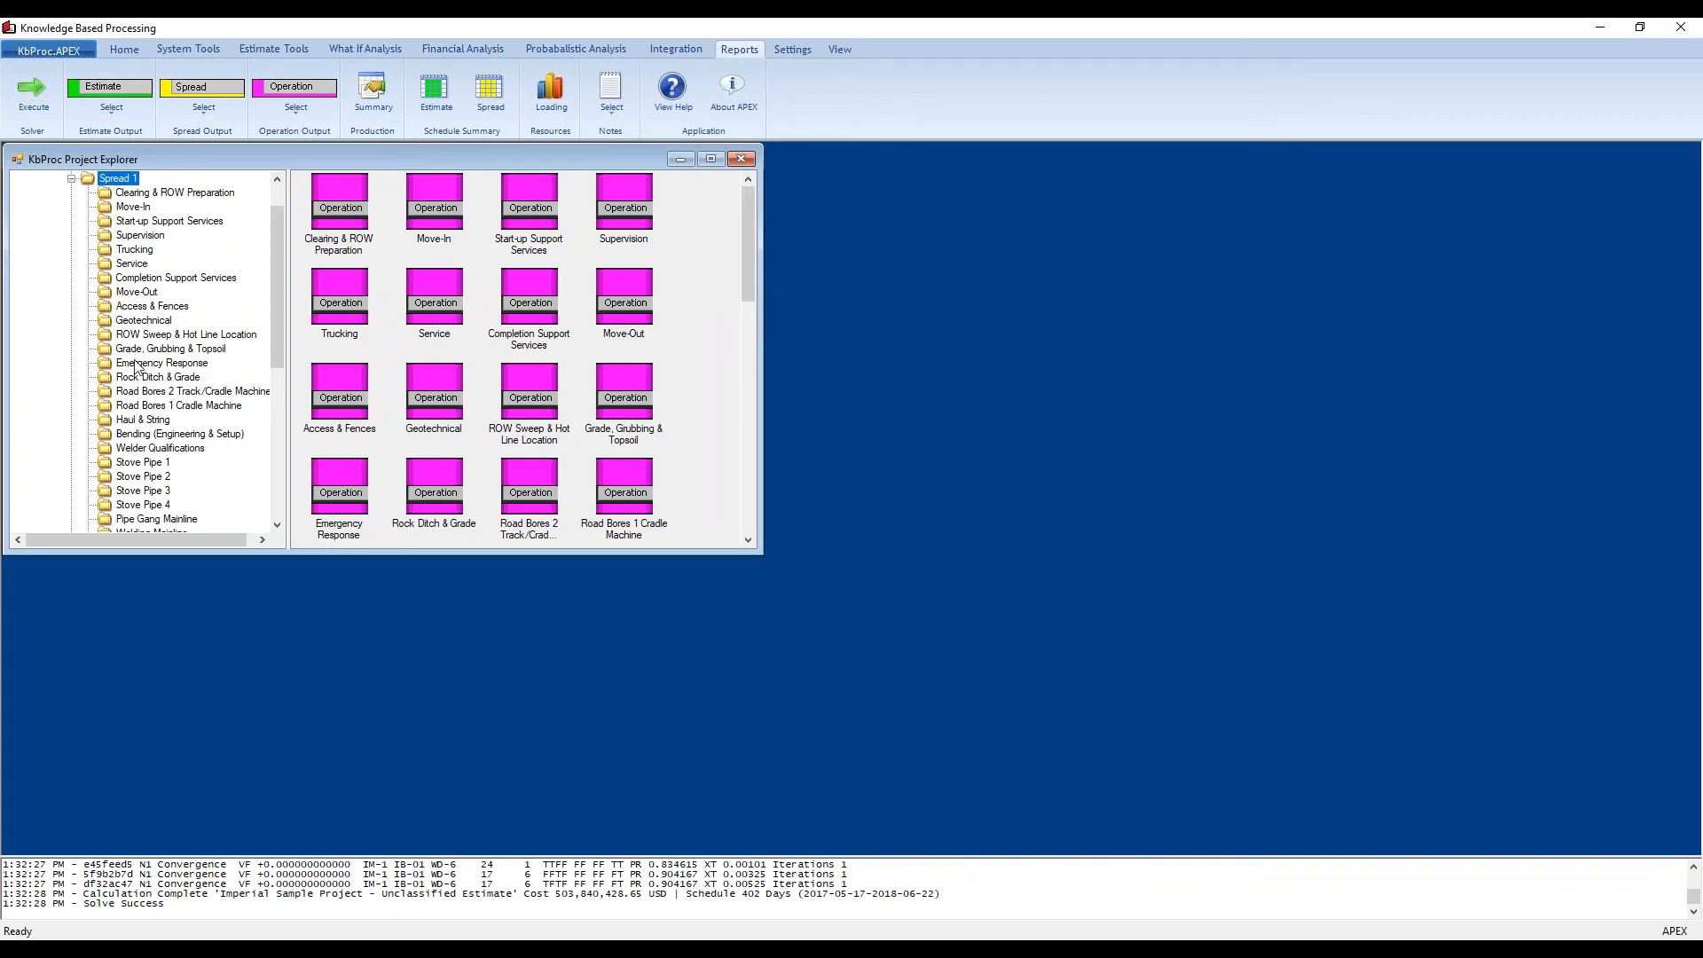
Step: Open the Haul & String operation of Spread 1 and review its general, labour and equipment parameters
double_click(139, 420)
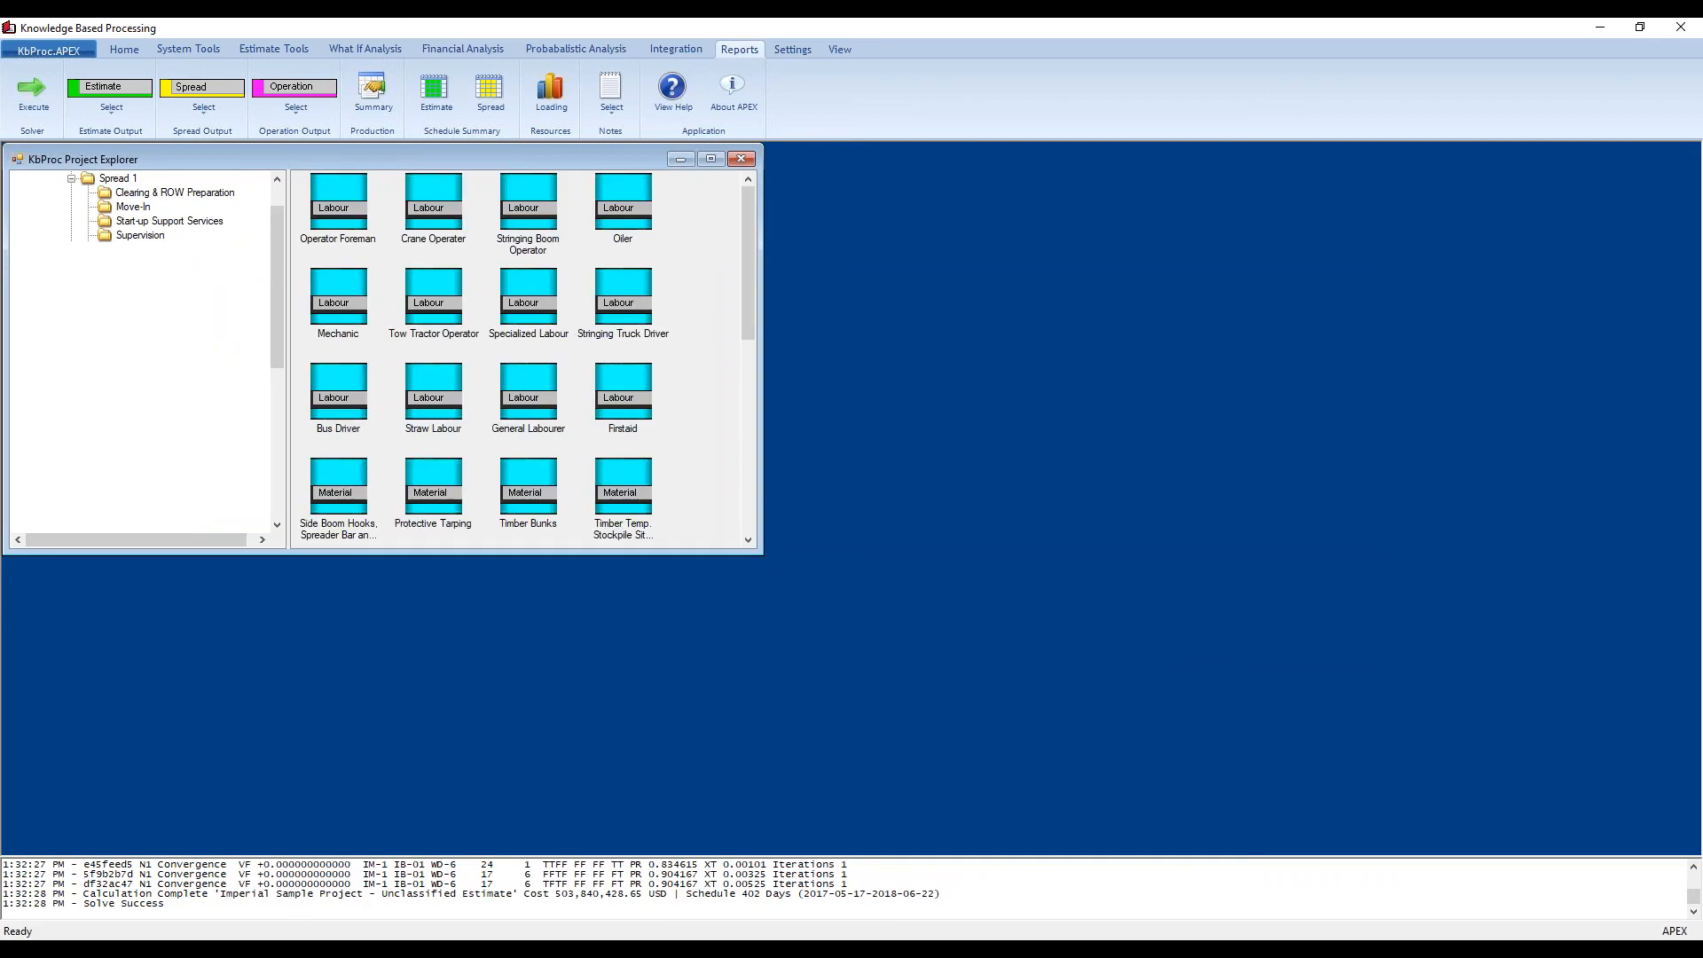
left_click_drag(637, 322, 1256, 205)
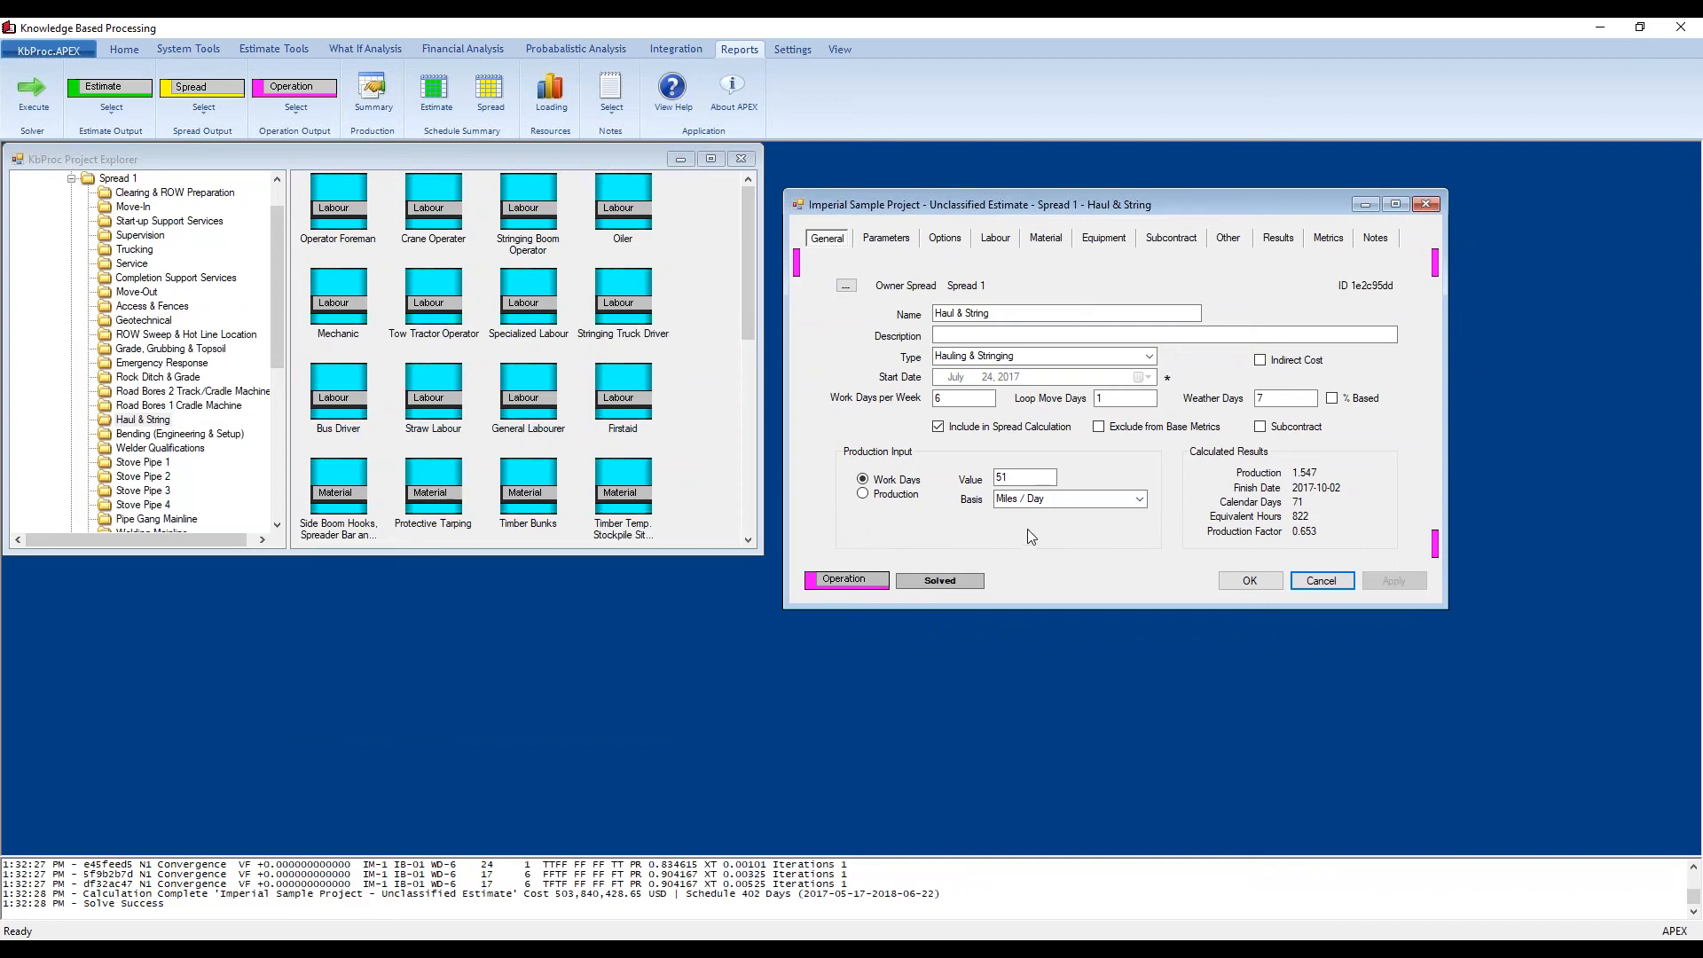
left_click(885, 241)
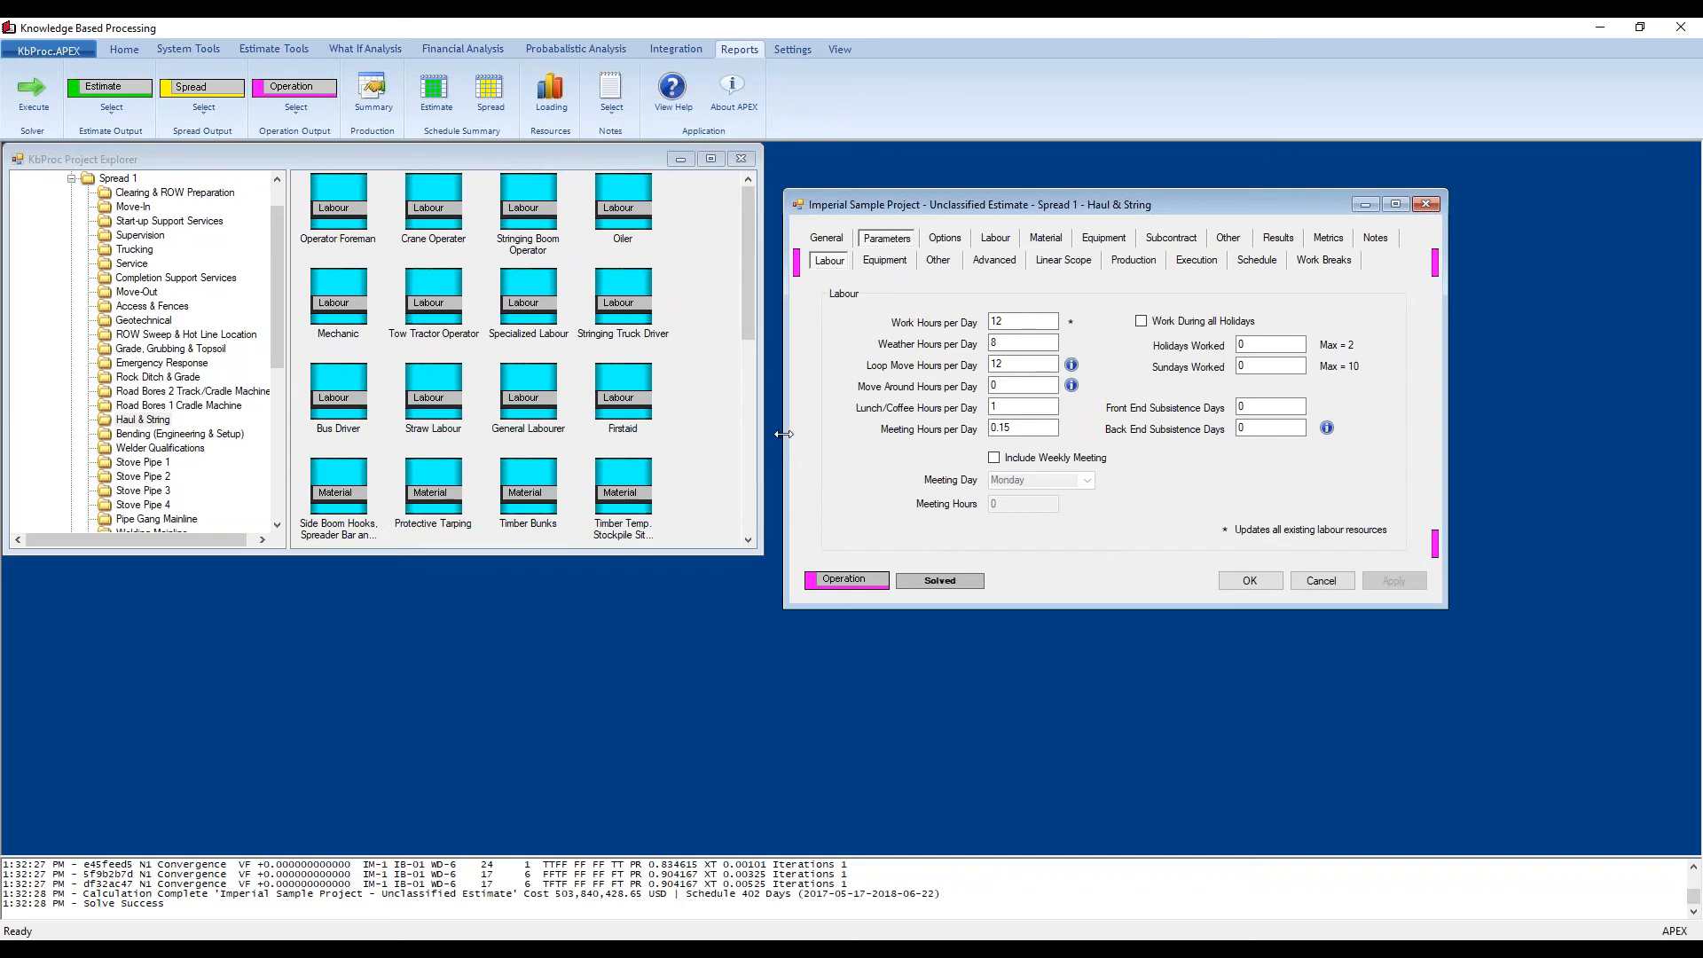
left_click(895, 258)
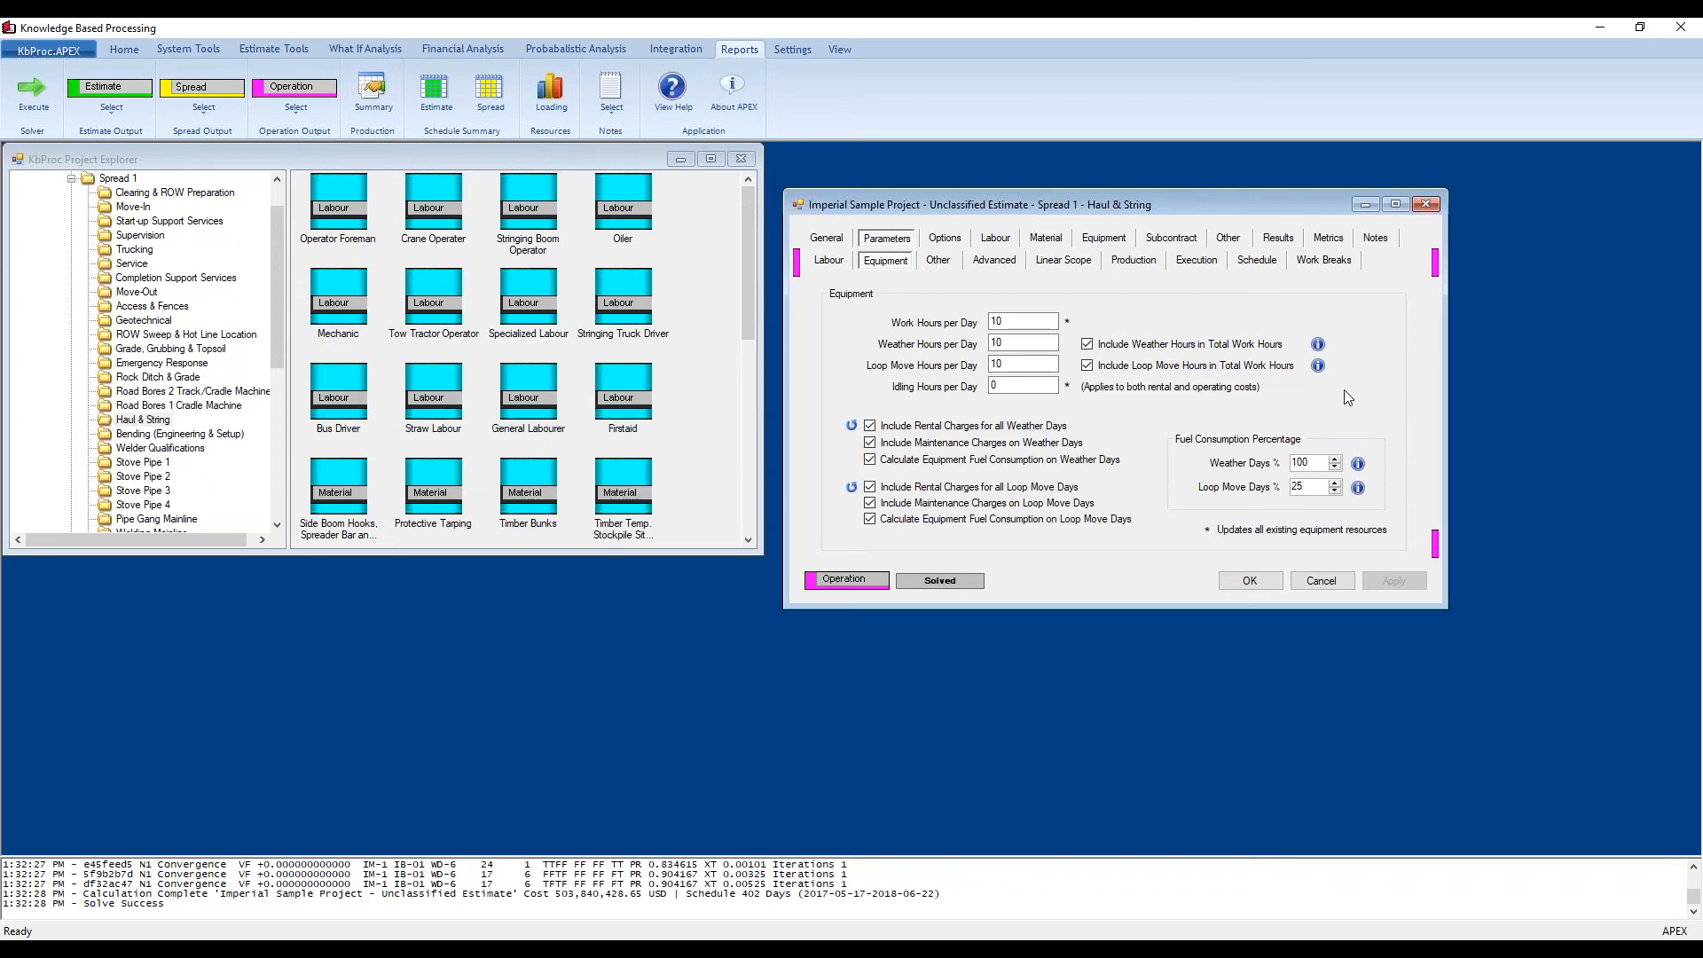
Step: Switch to the WEBINAR - Operation.Buildup workbook in Excel, examine the Haul & String buildup sheet down to its cost summary, and return to APEX
right_click(1370, 409)
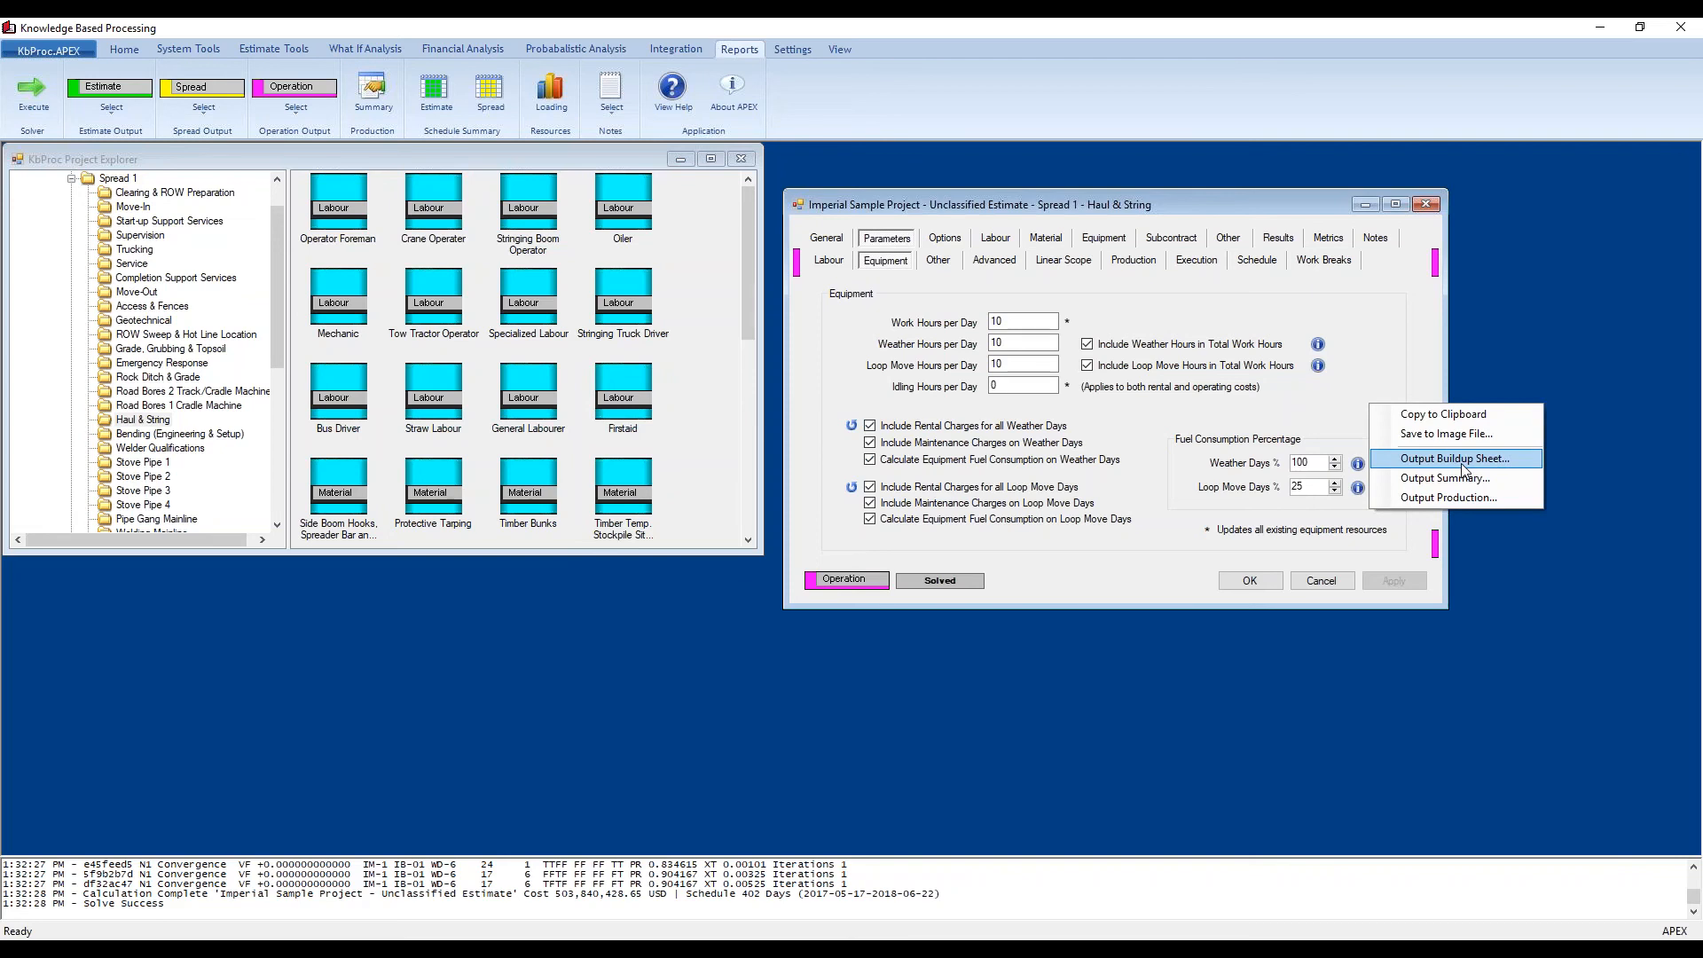
left_click(716, 949)
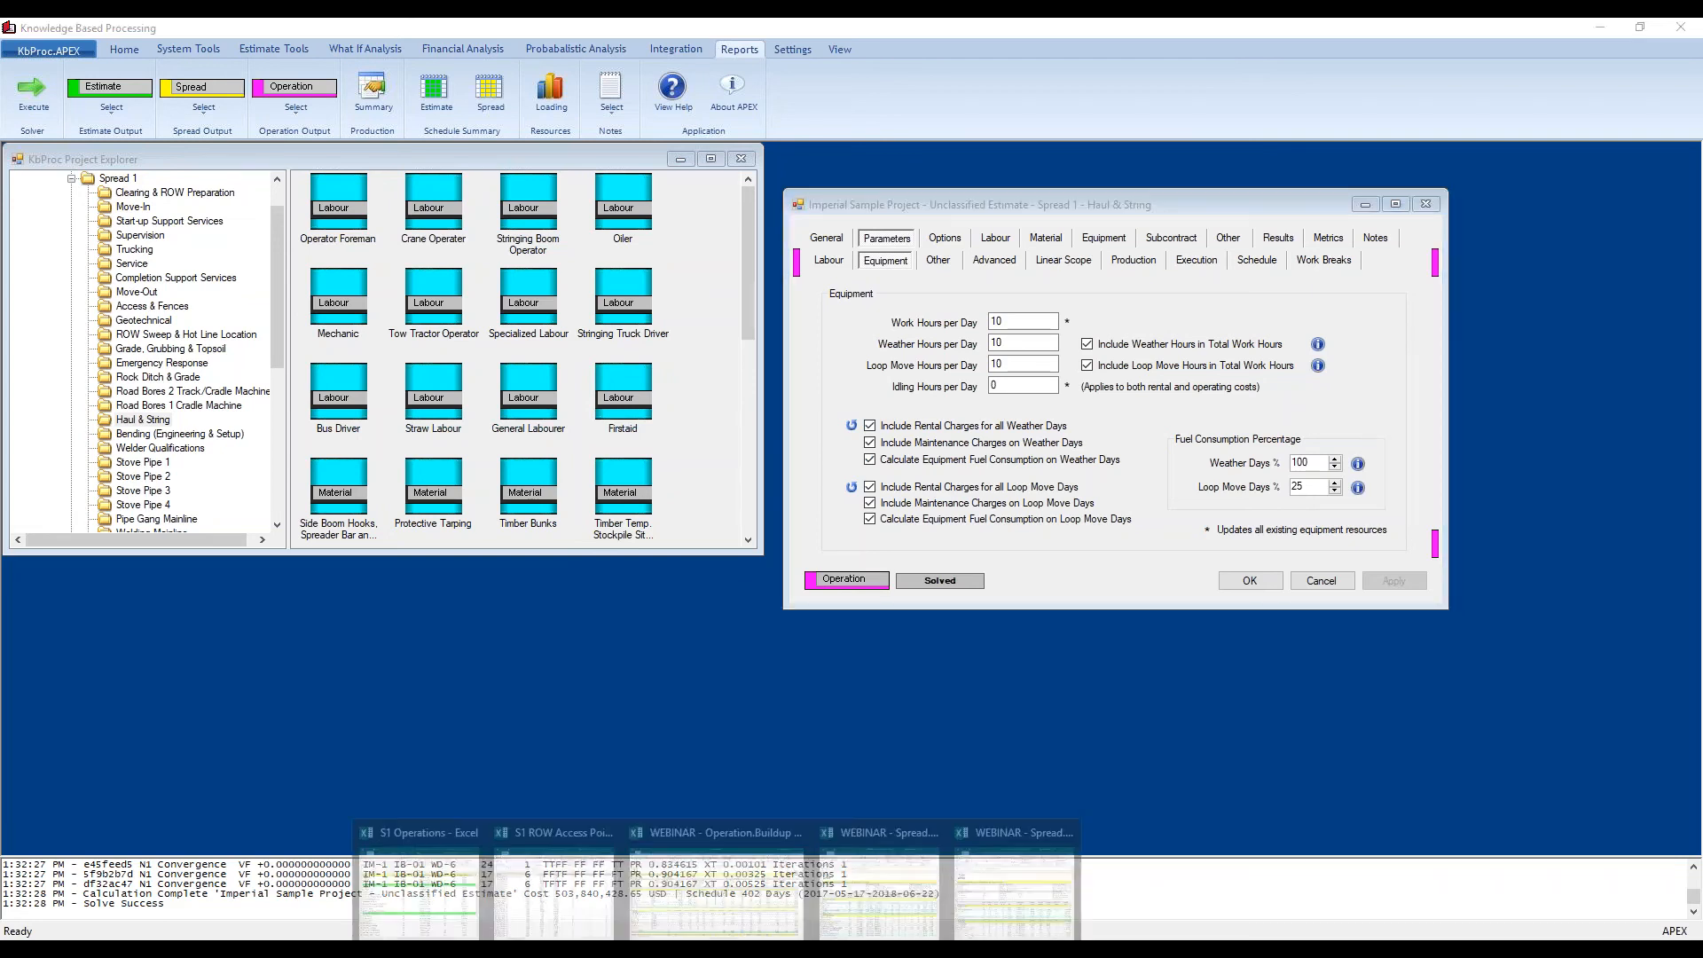
left_click(728, 883)
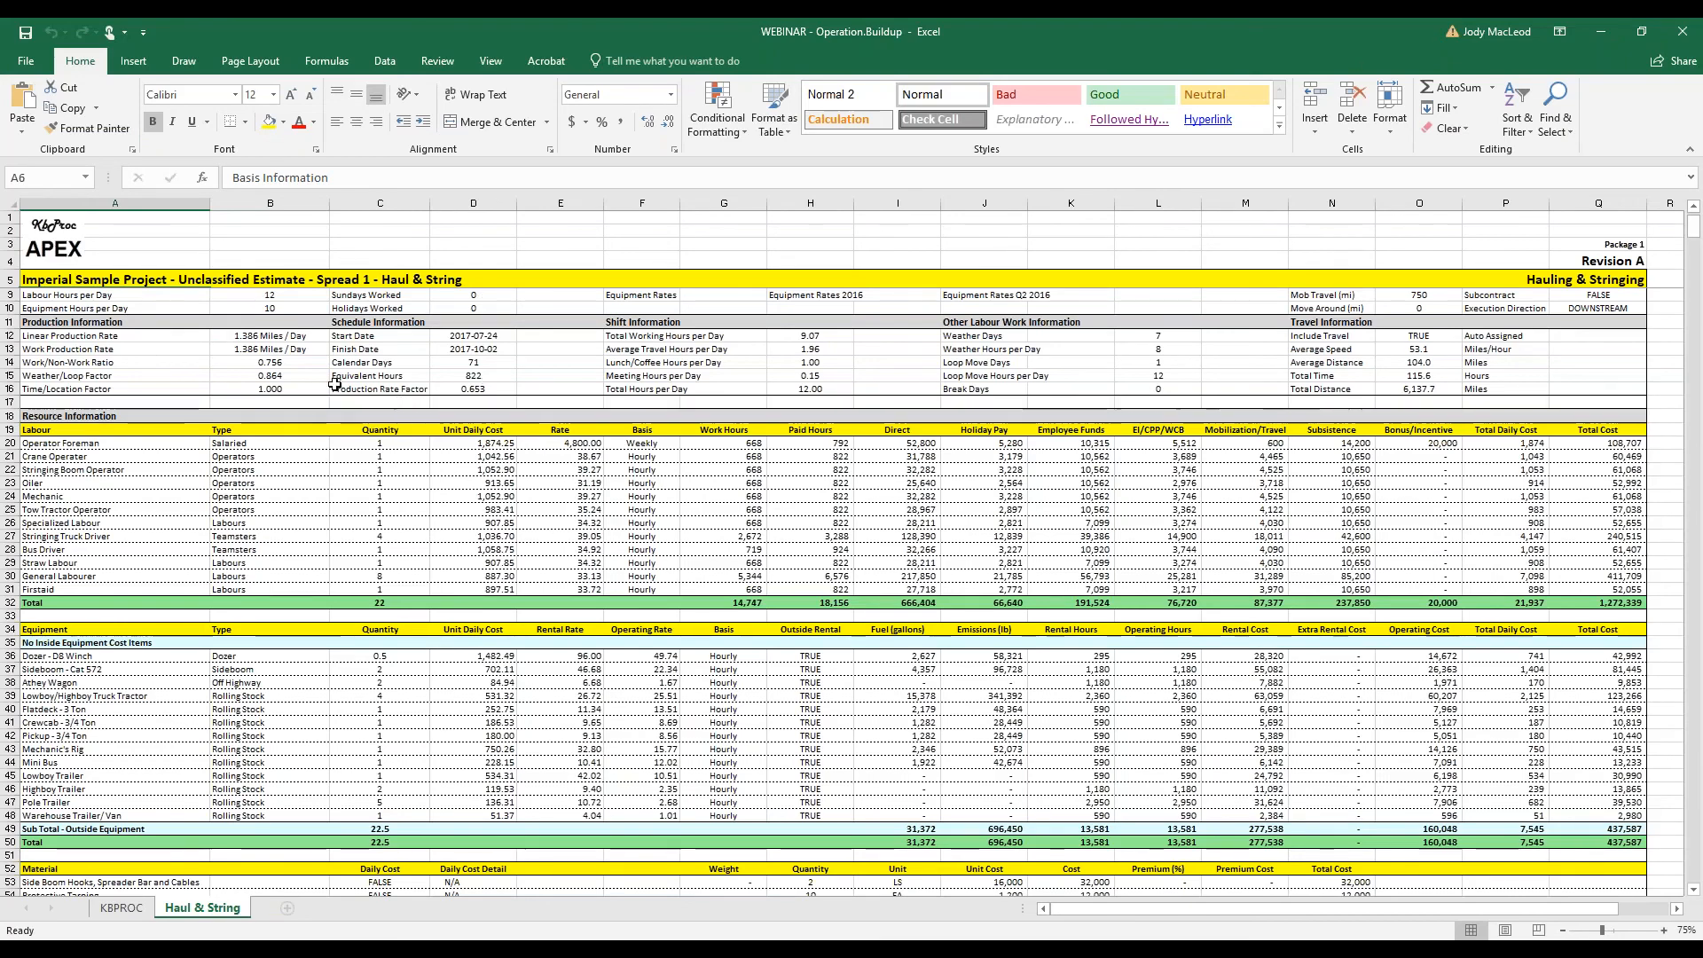
scroll(524, 555, "up", 1)
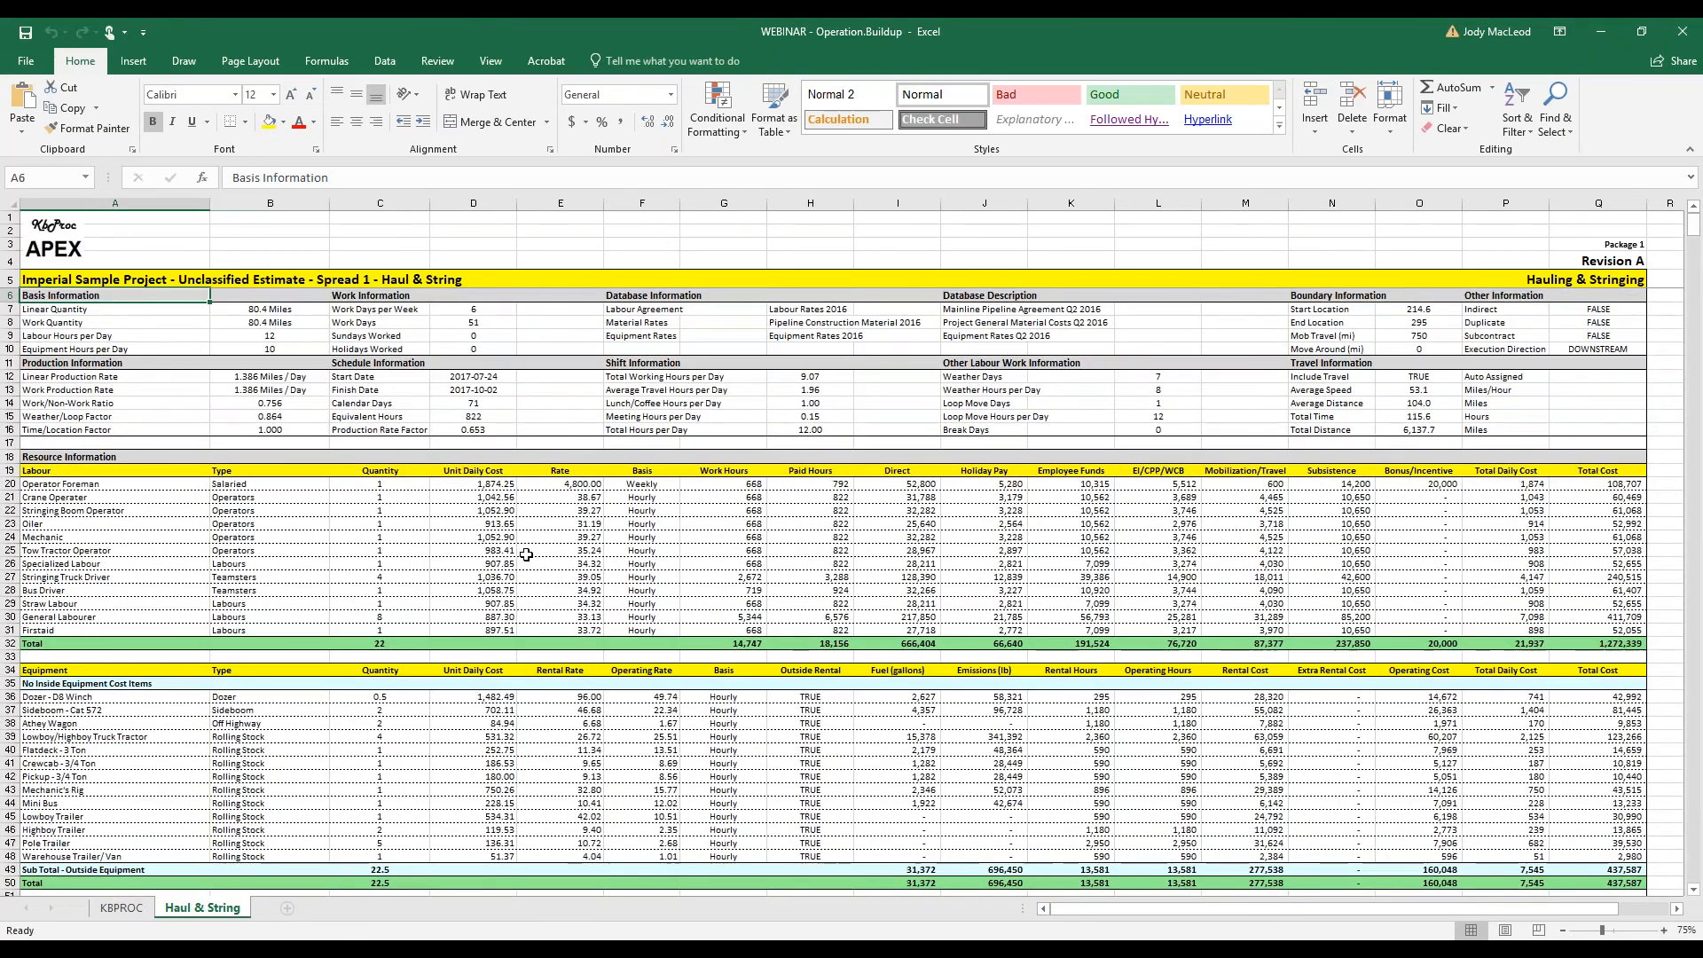
scroll(524, 556, "down", 9)
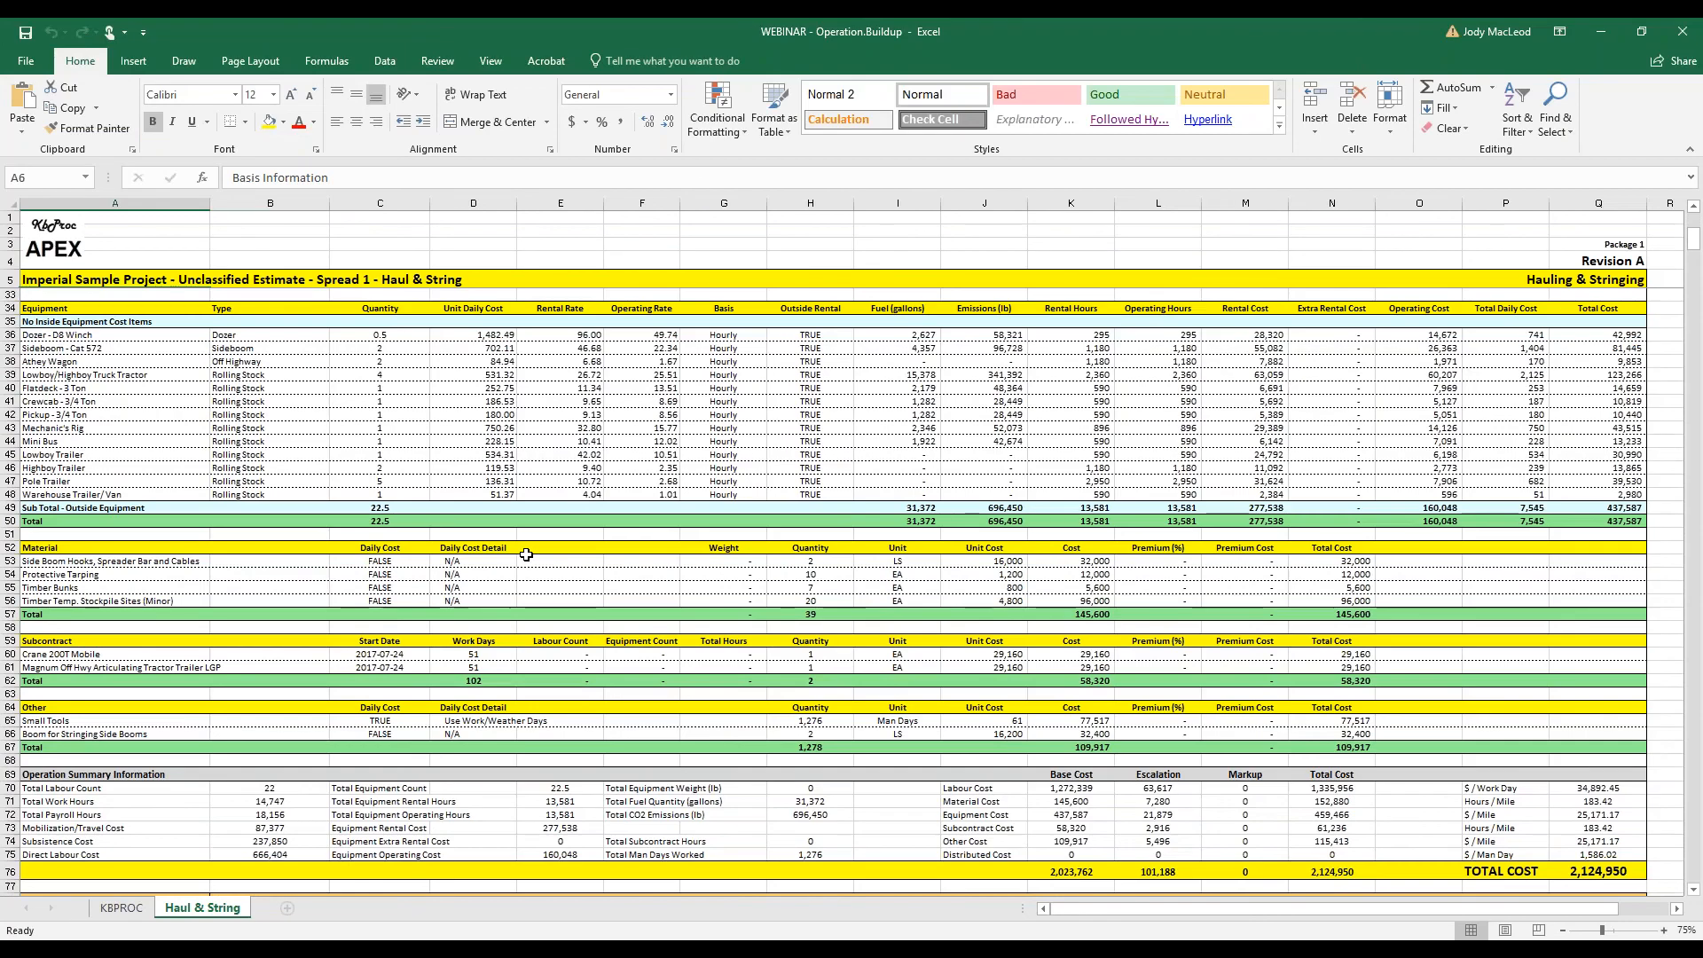
scroll(526, 554, "down", 1)
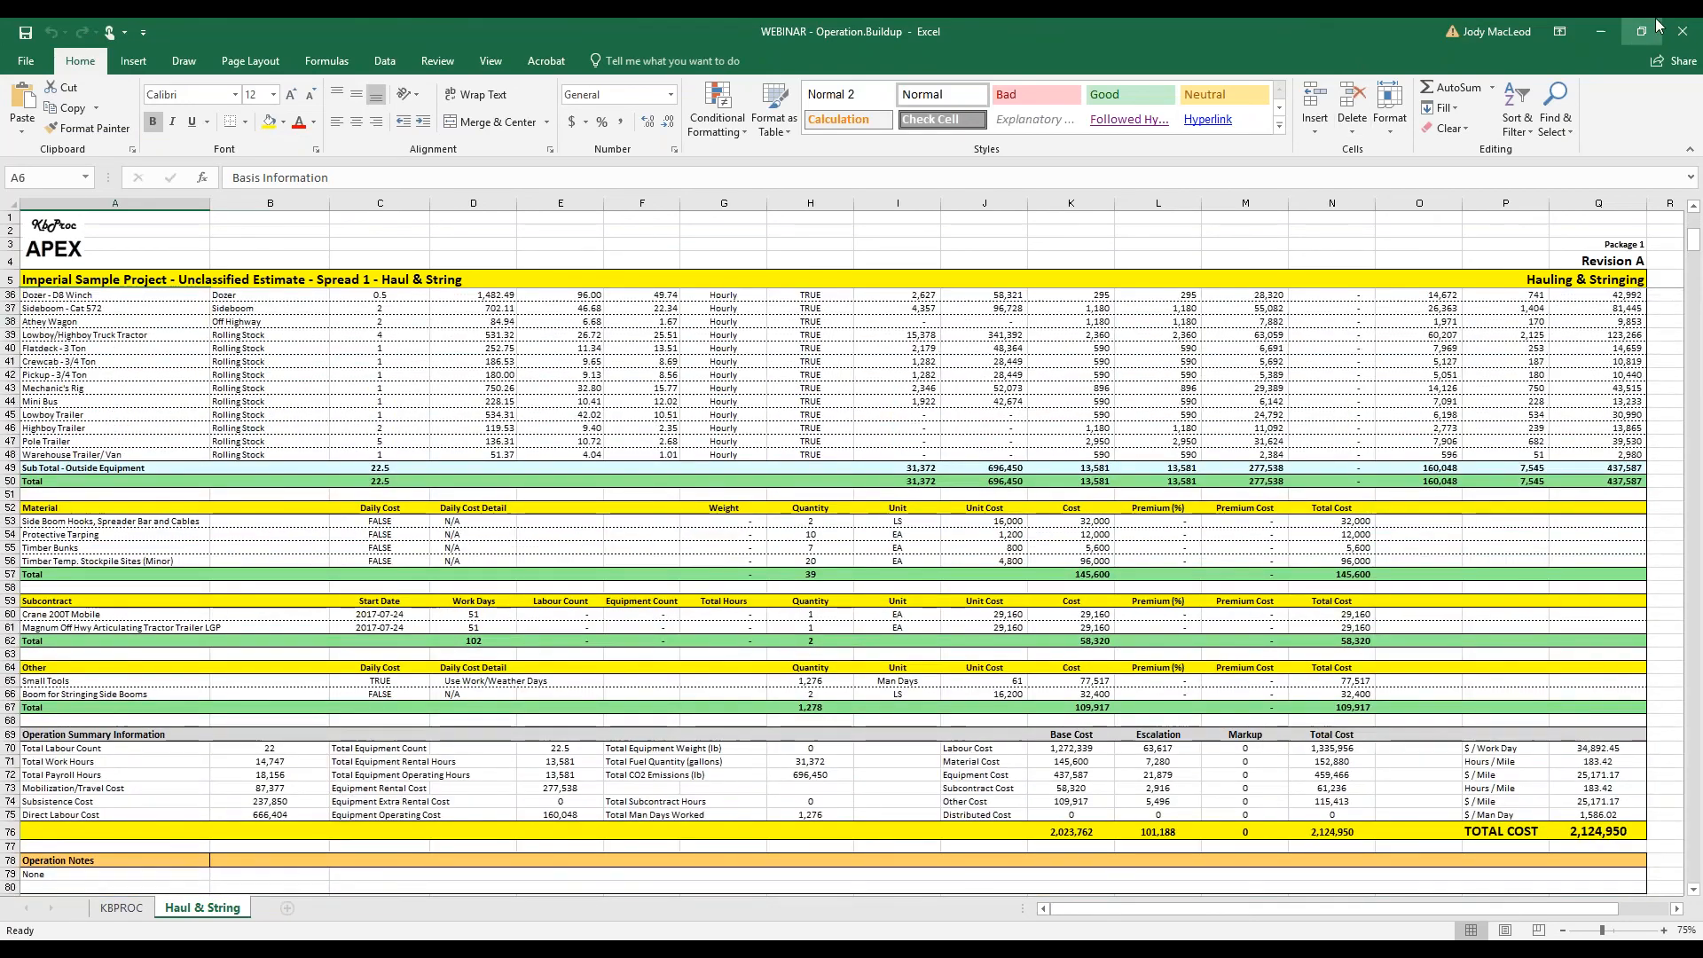
left_click(1601, 31)
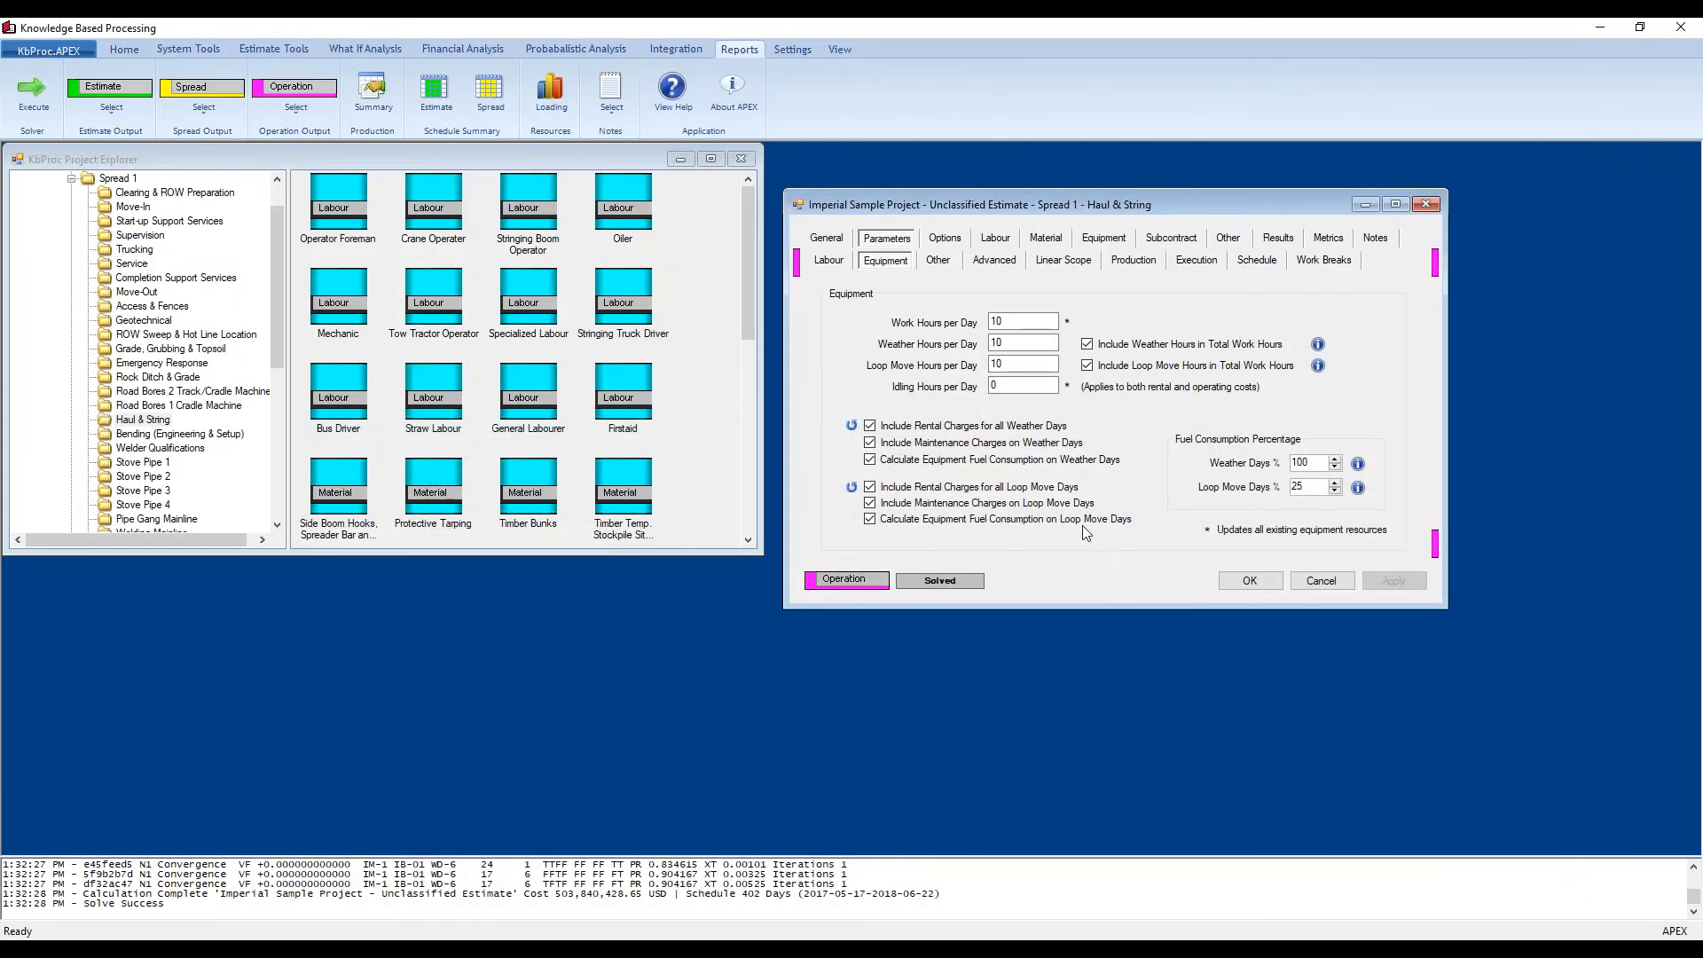
Step: Review Haul & String's other equipment, advanced, linear scope, production, execution, schedule and work break parameters
left_click(938, 261)
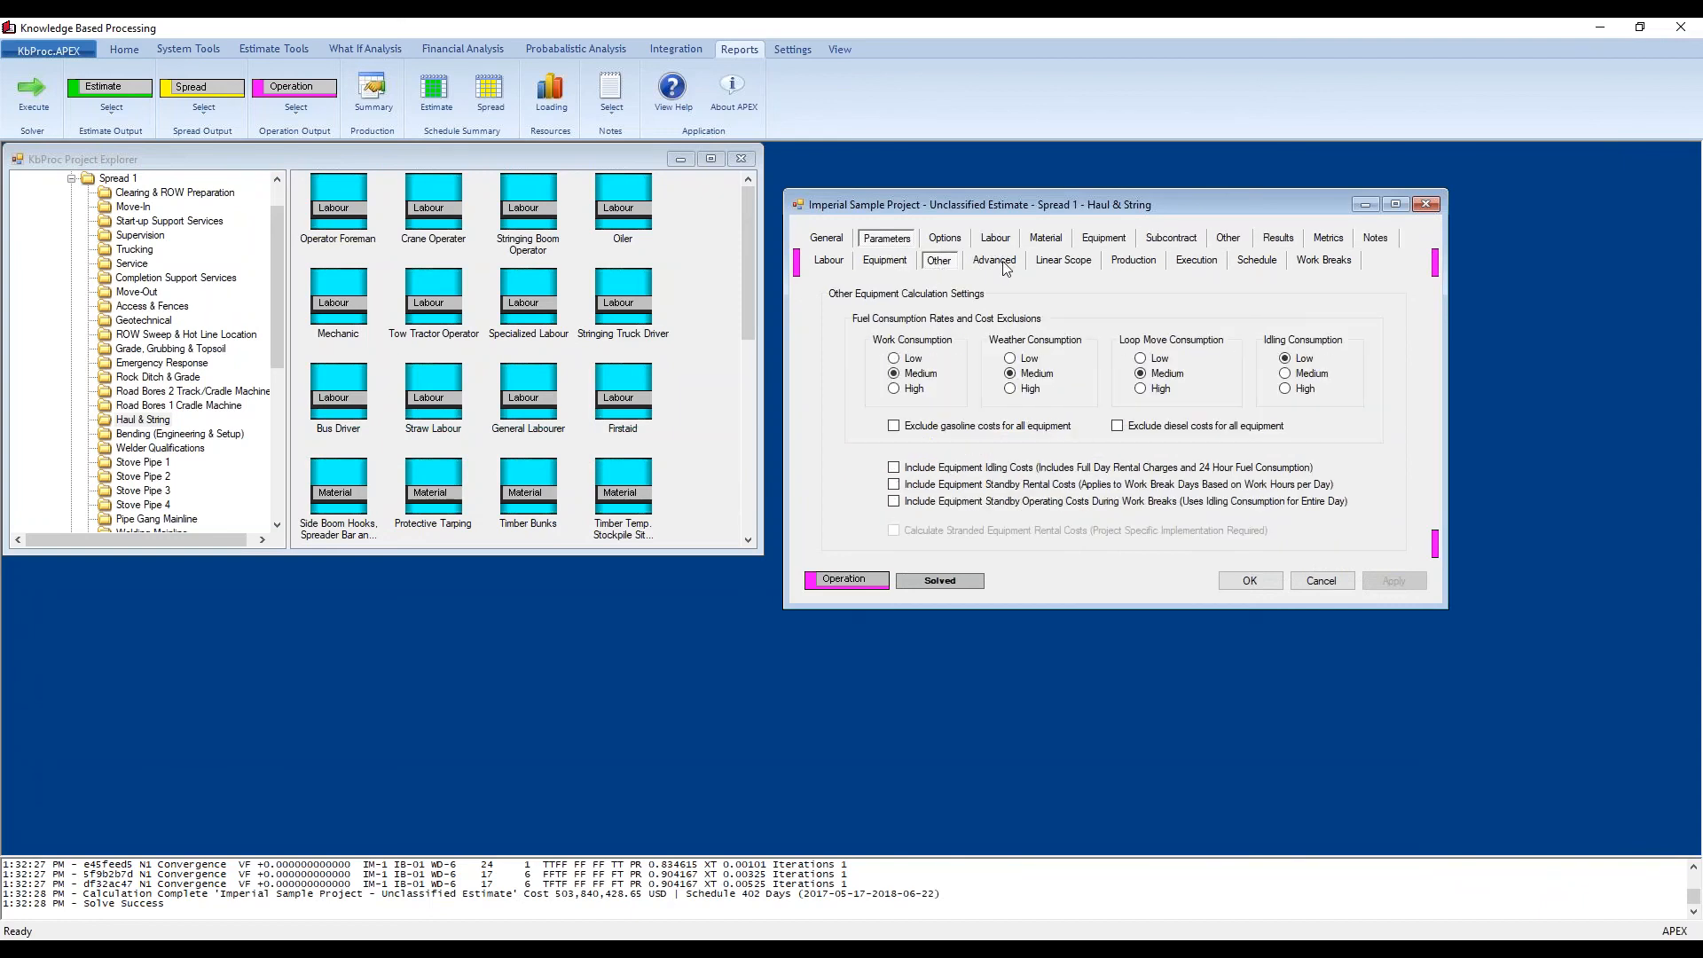
left_click(995, 261)
left_click(1057, 263)
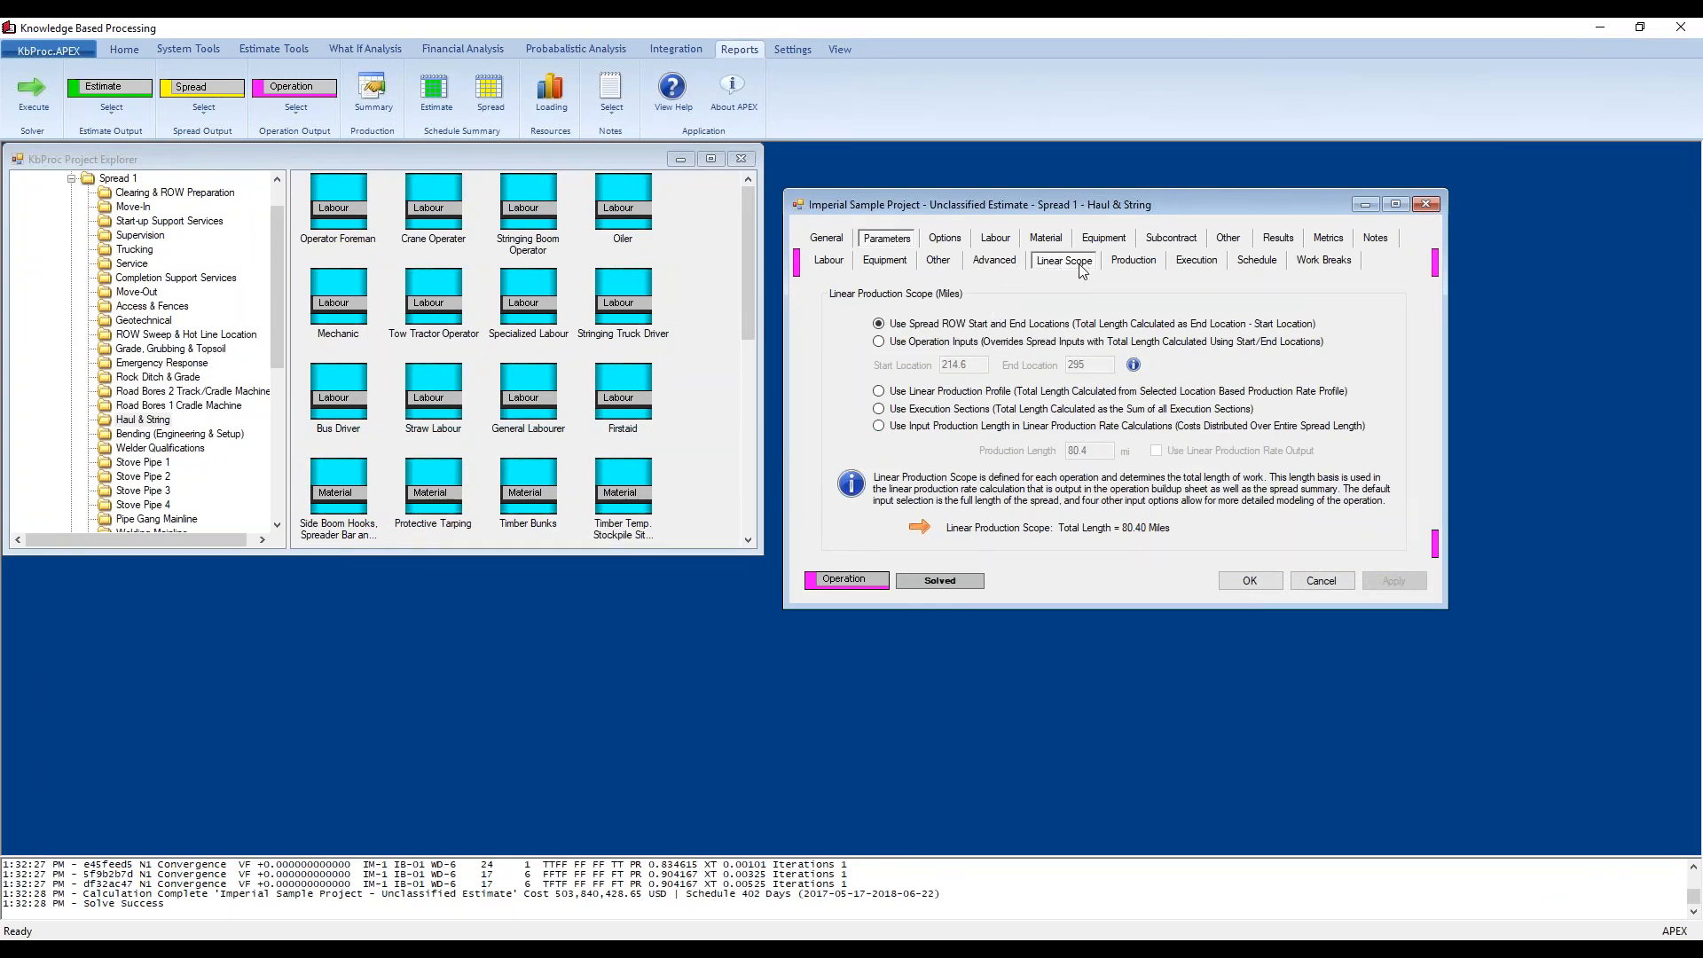
left_click(1134, 261)
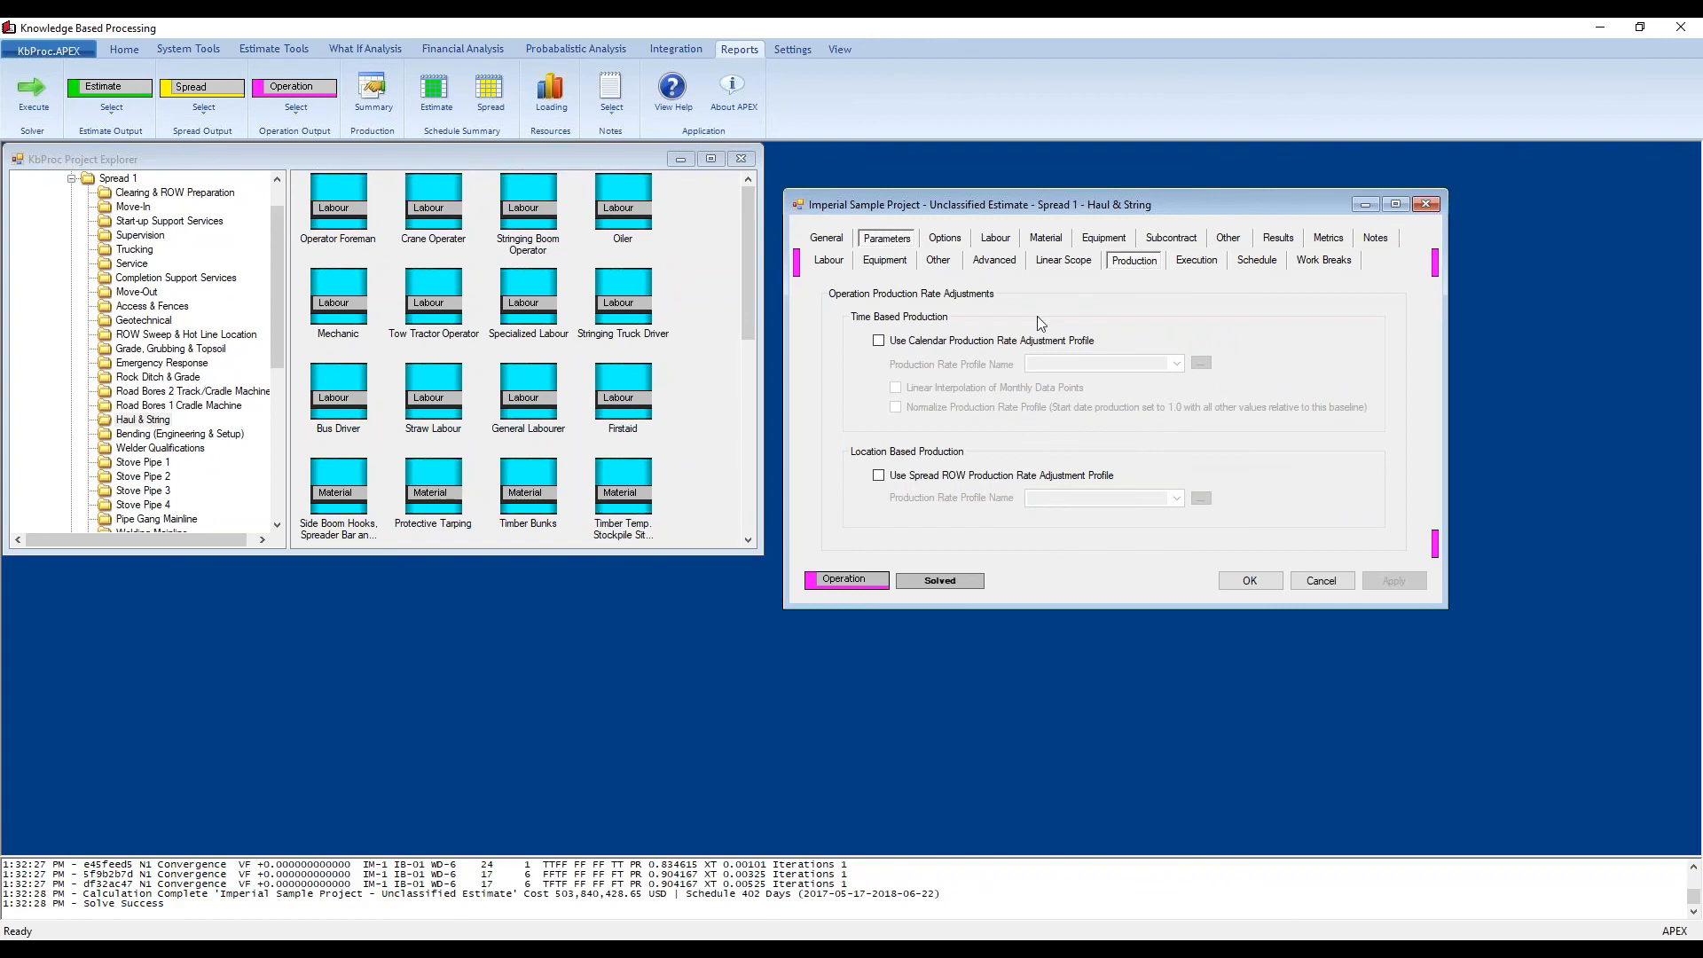
left_click(1198, 264)
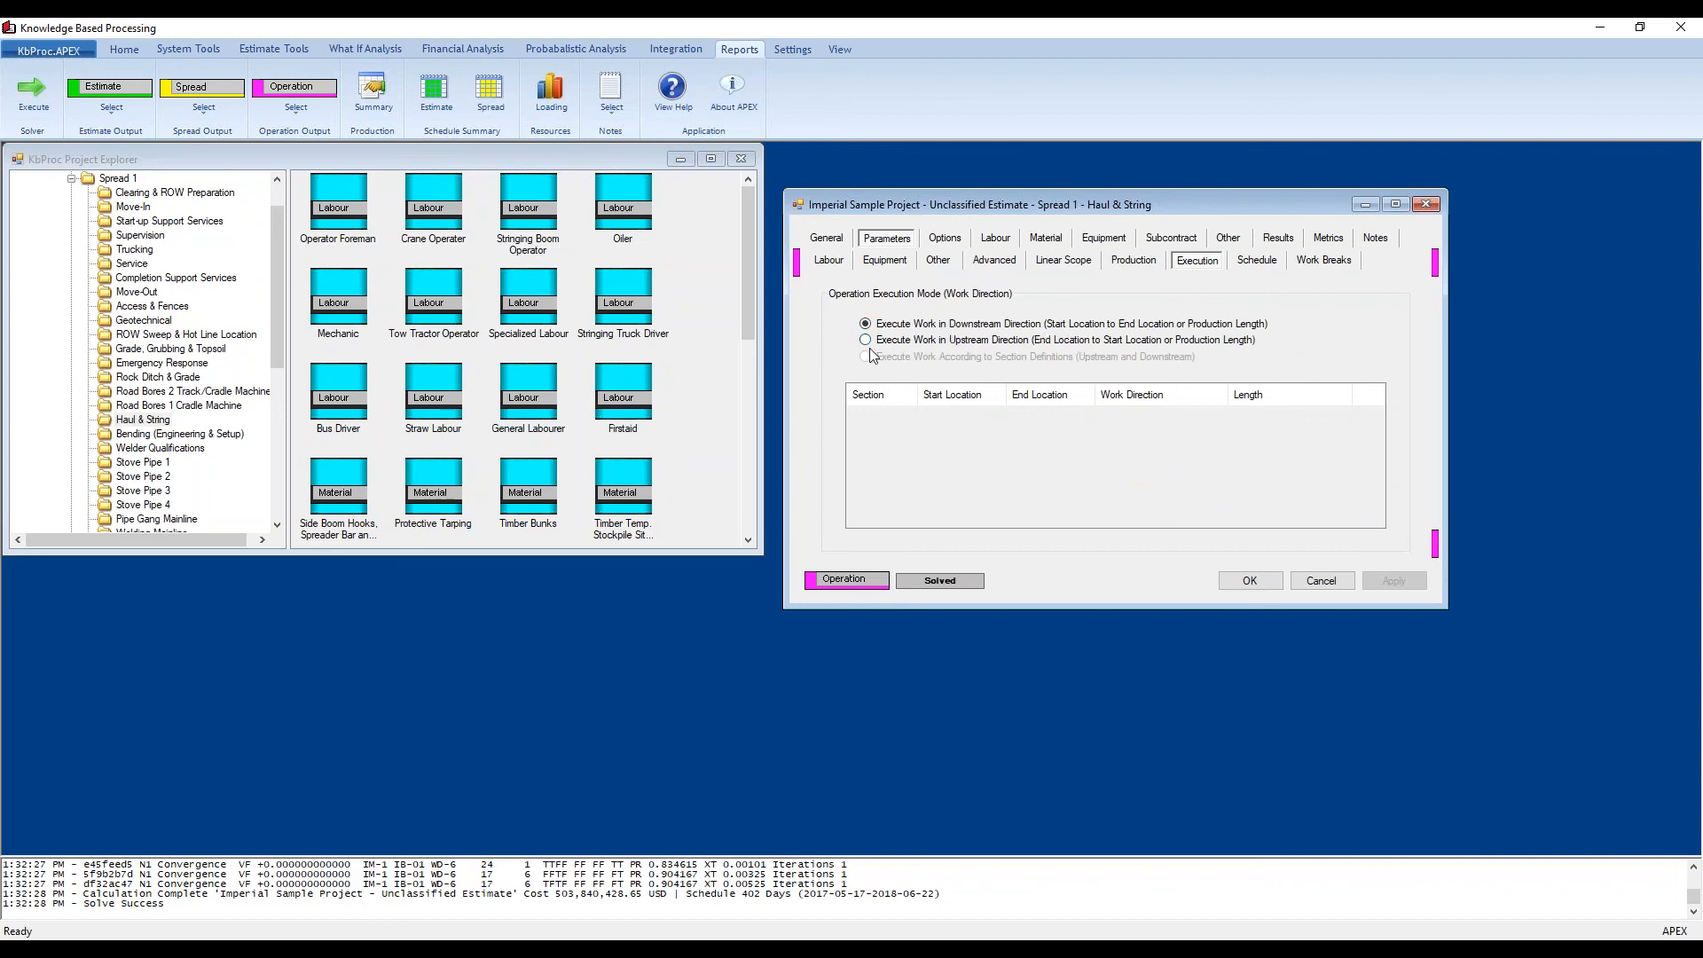
left_click(1249, 264)
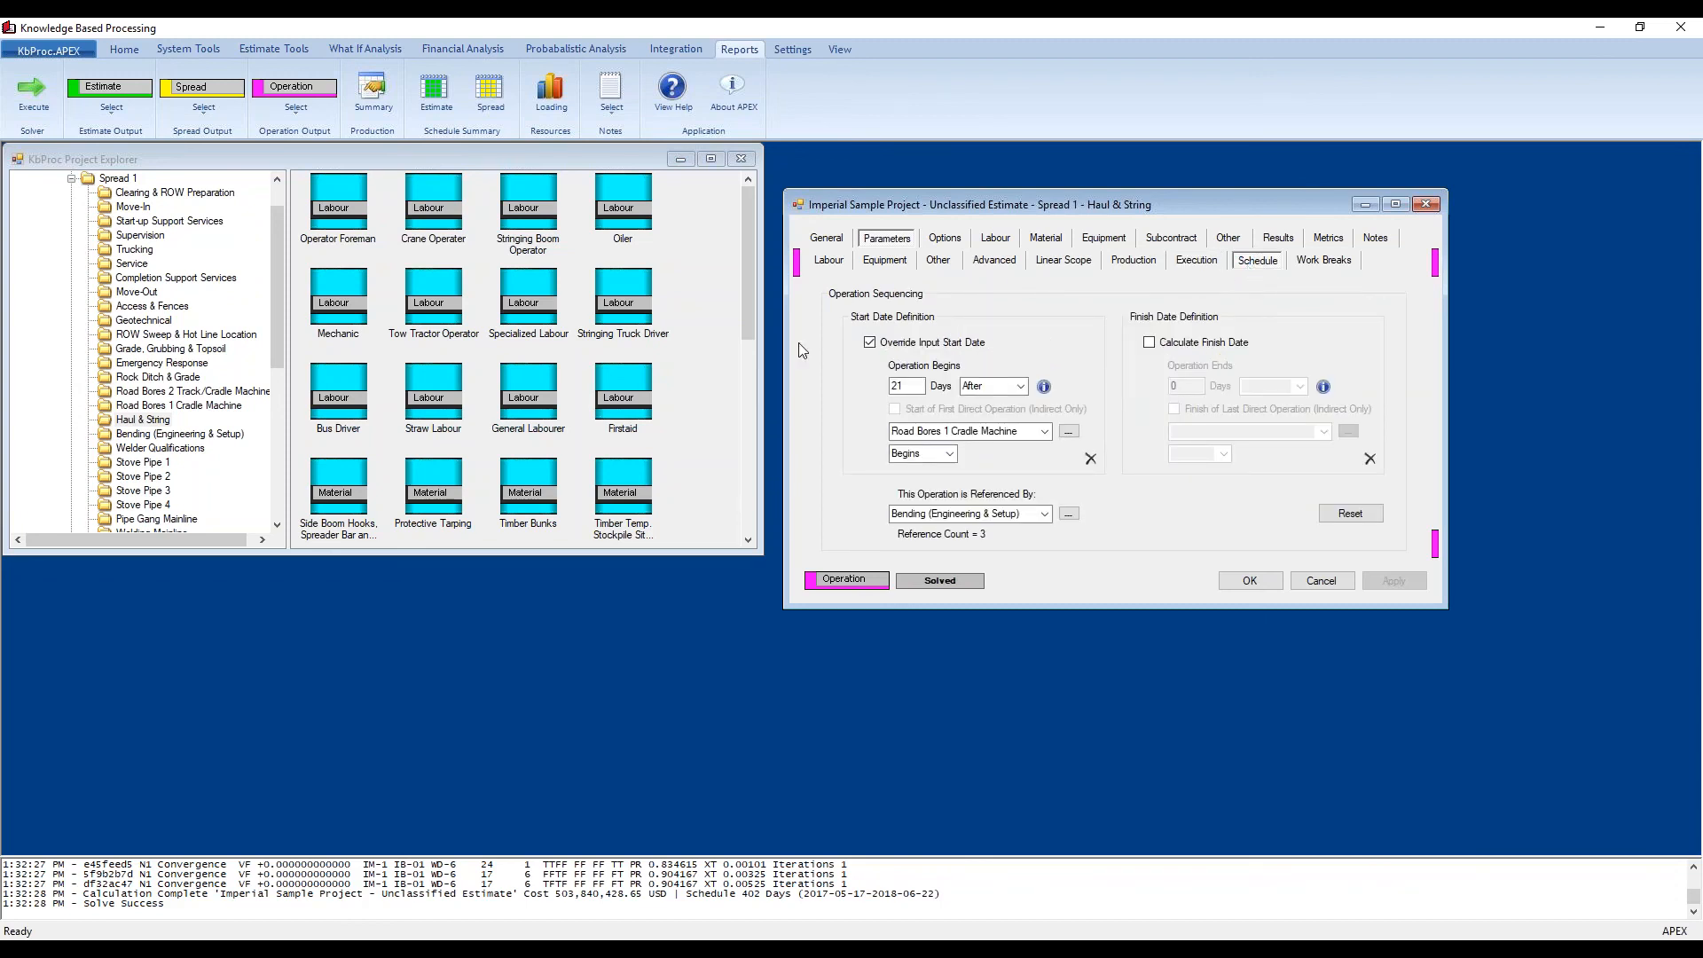
left_click(1326, 262)
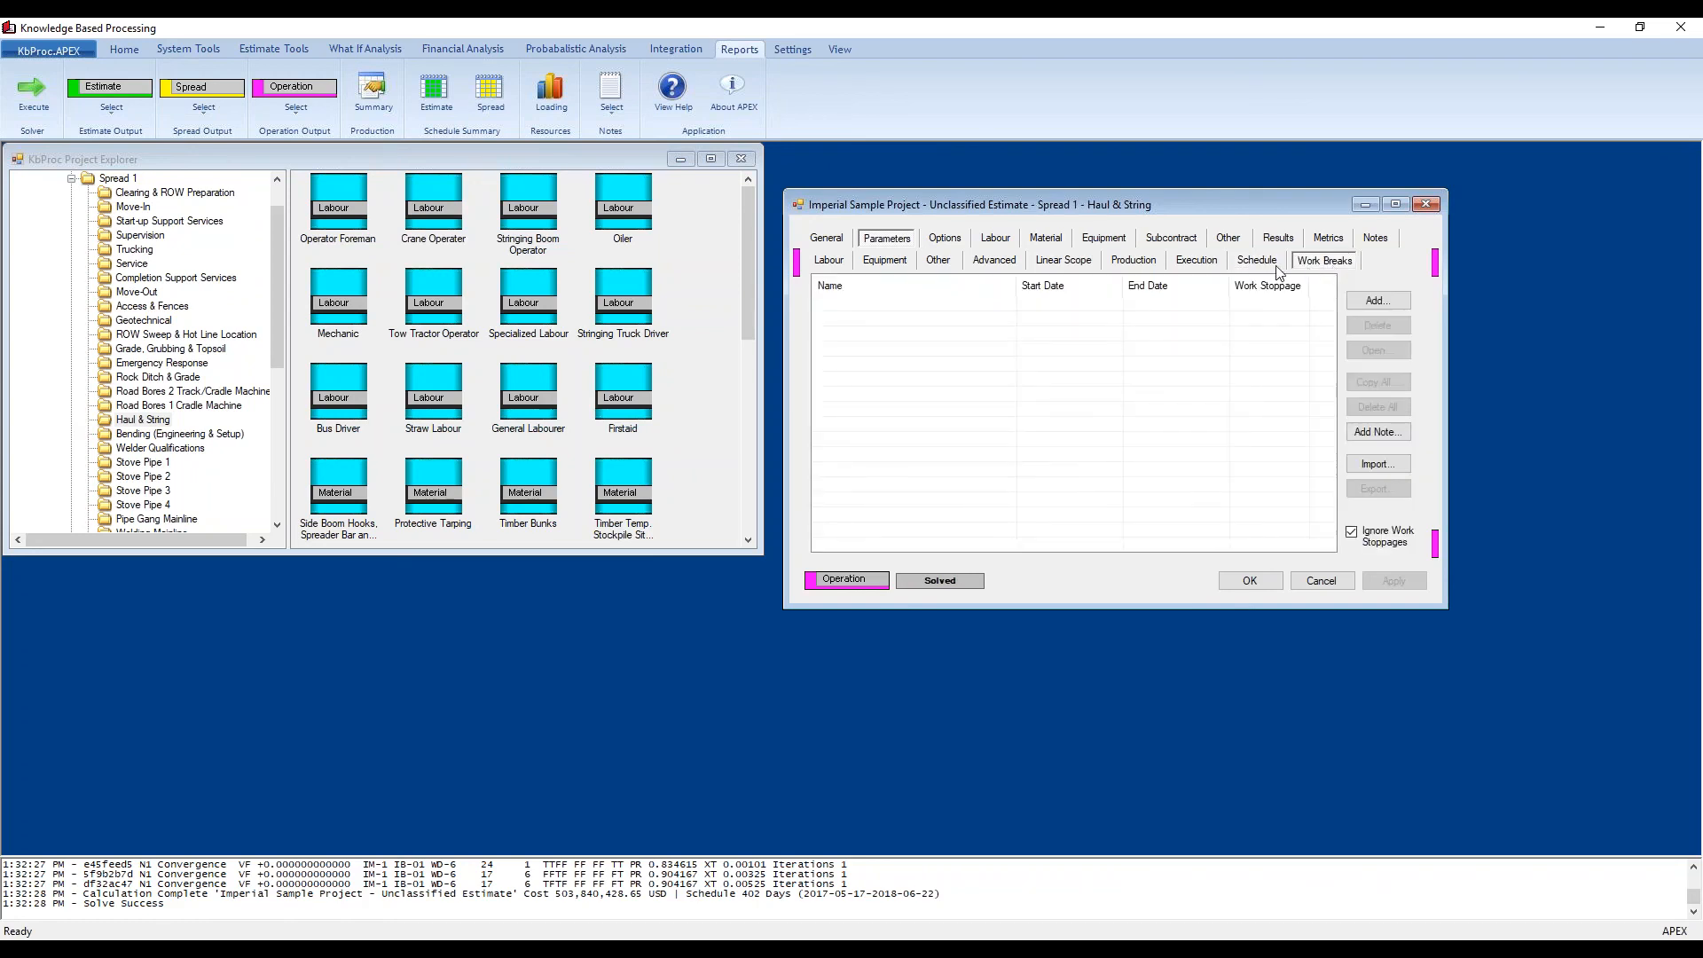
Step: Check Haul & String's travel options, compare its travel profile by location and by time, and close the profile
left_click(945, 239)
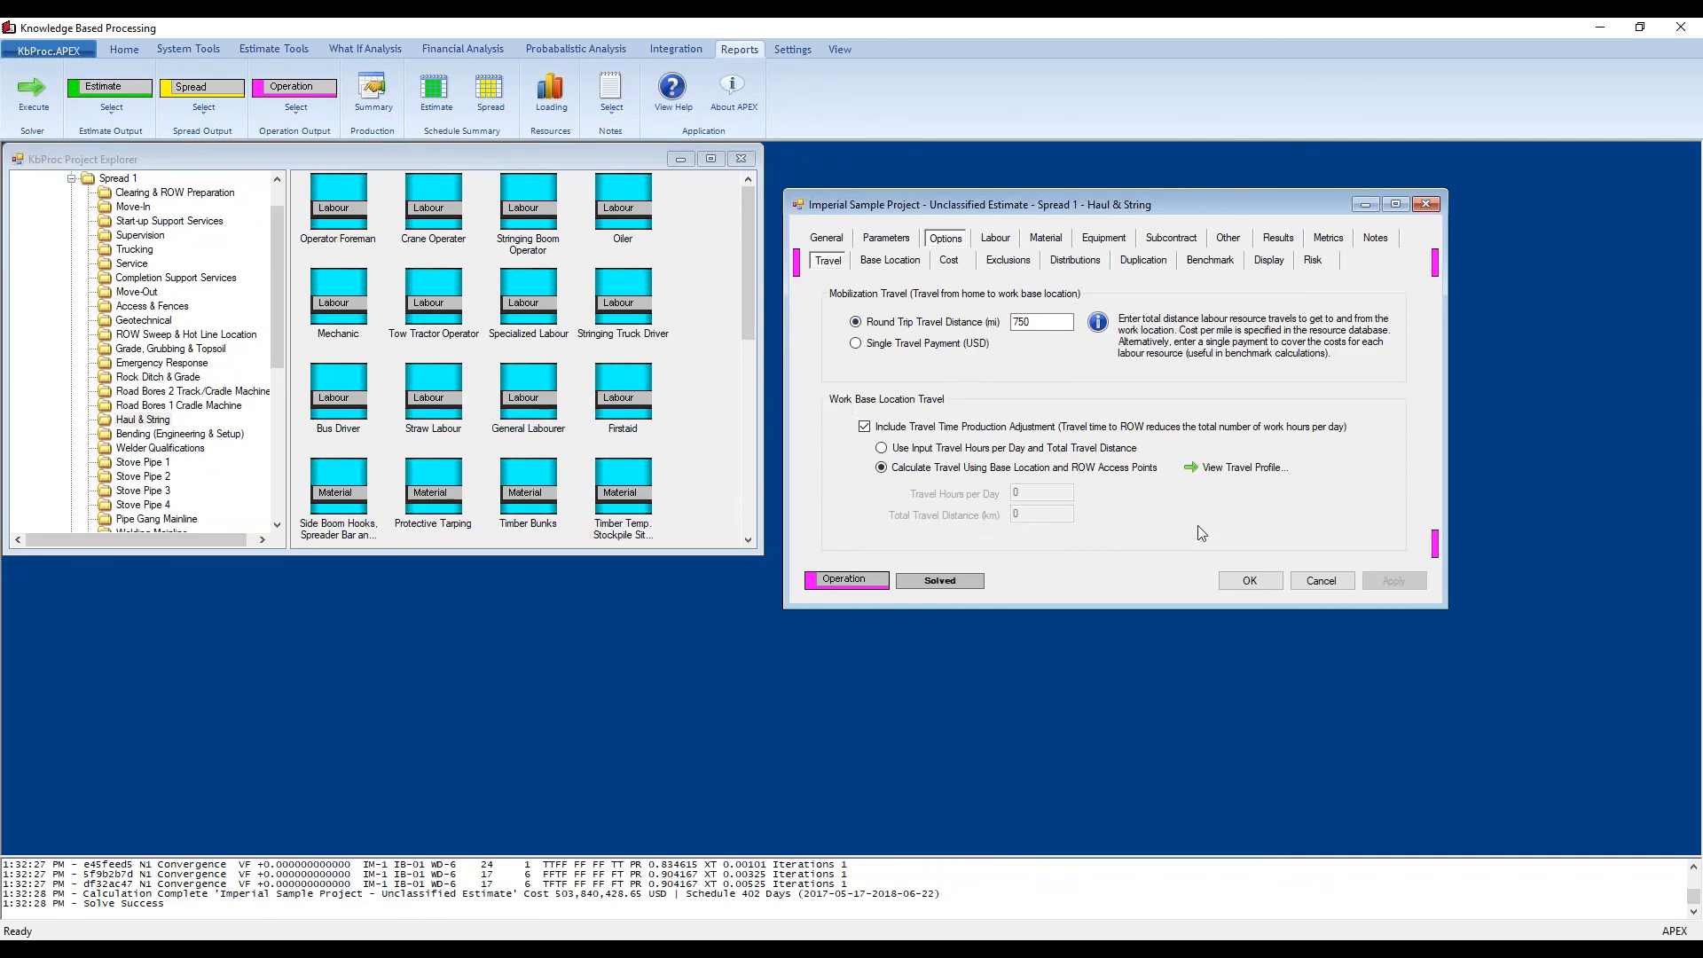
left_click(1195, 467)
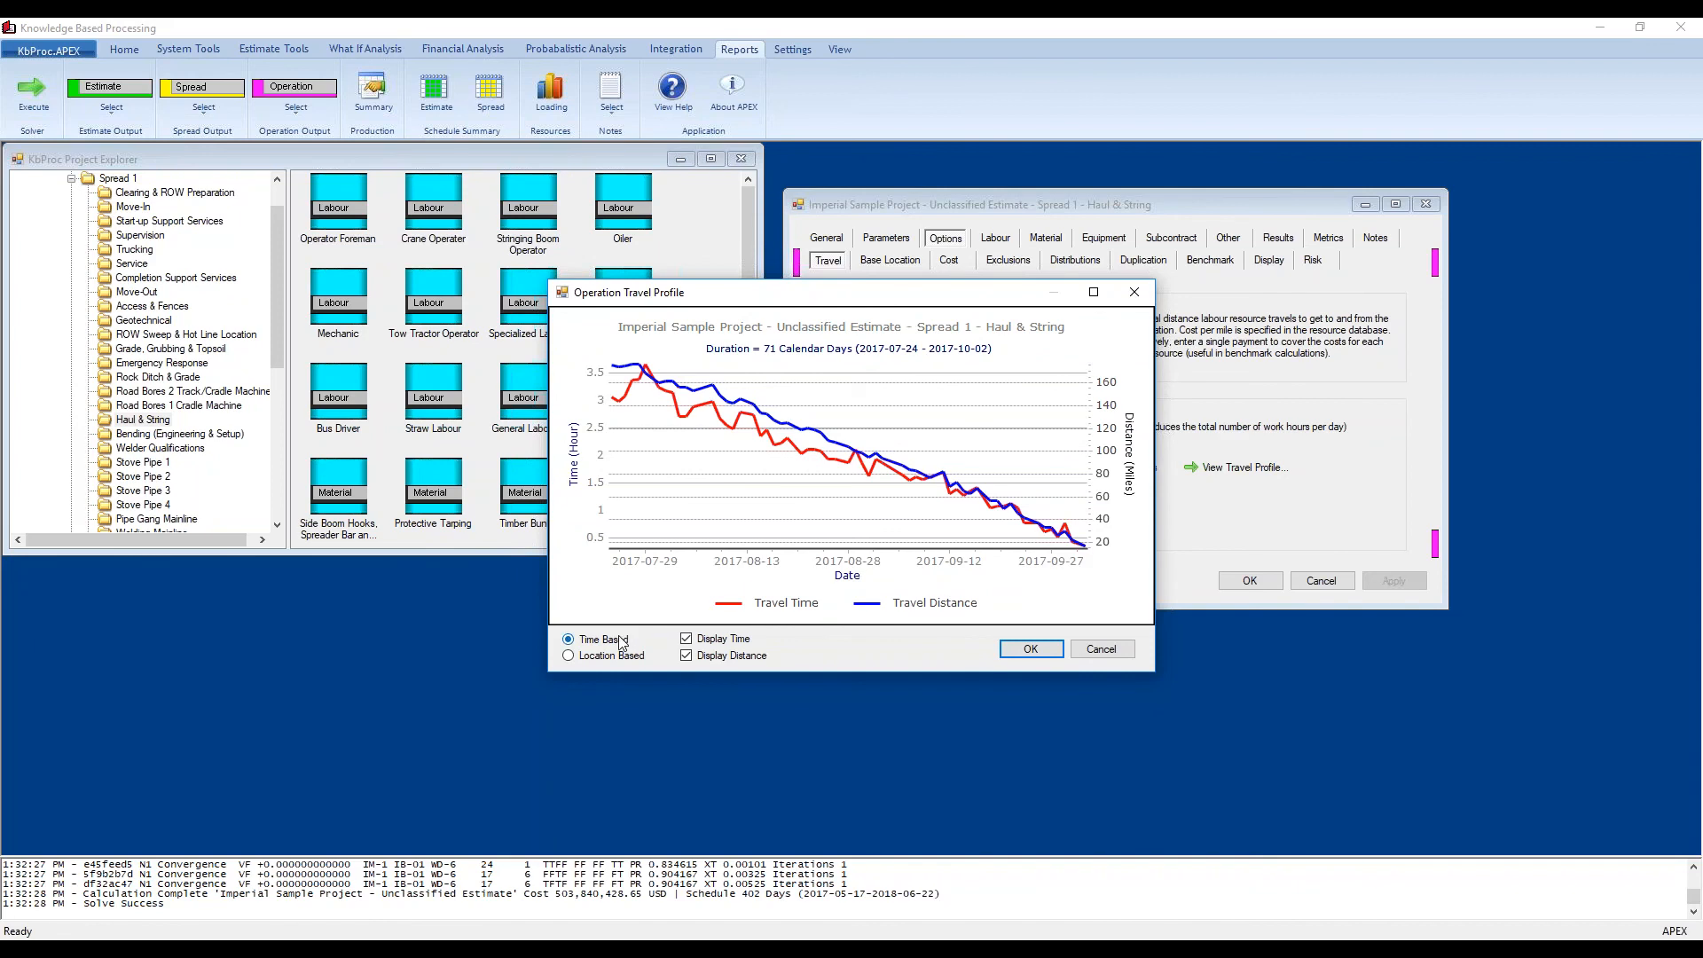
left_click(567, 657)
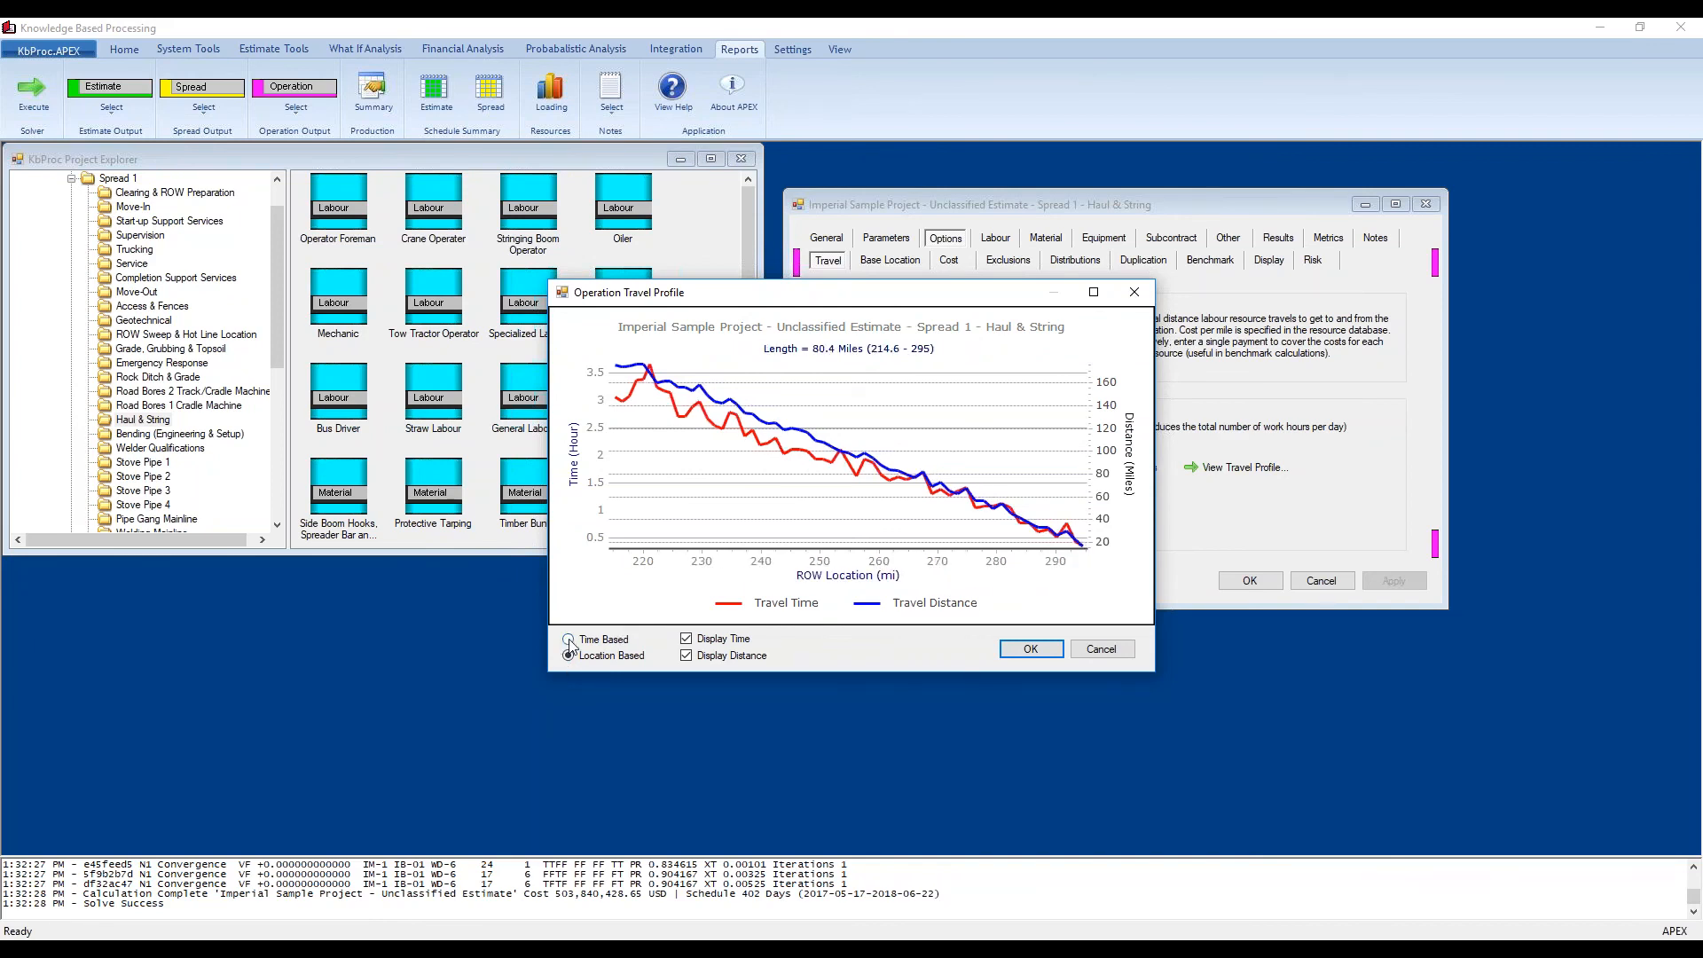
left_click(569, 641)
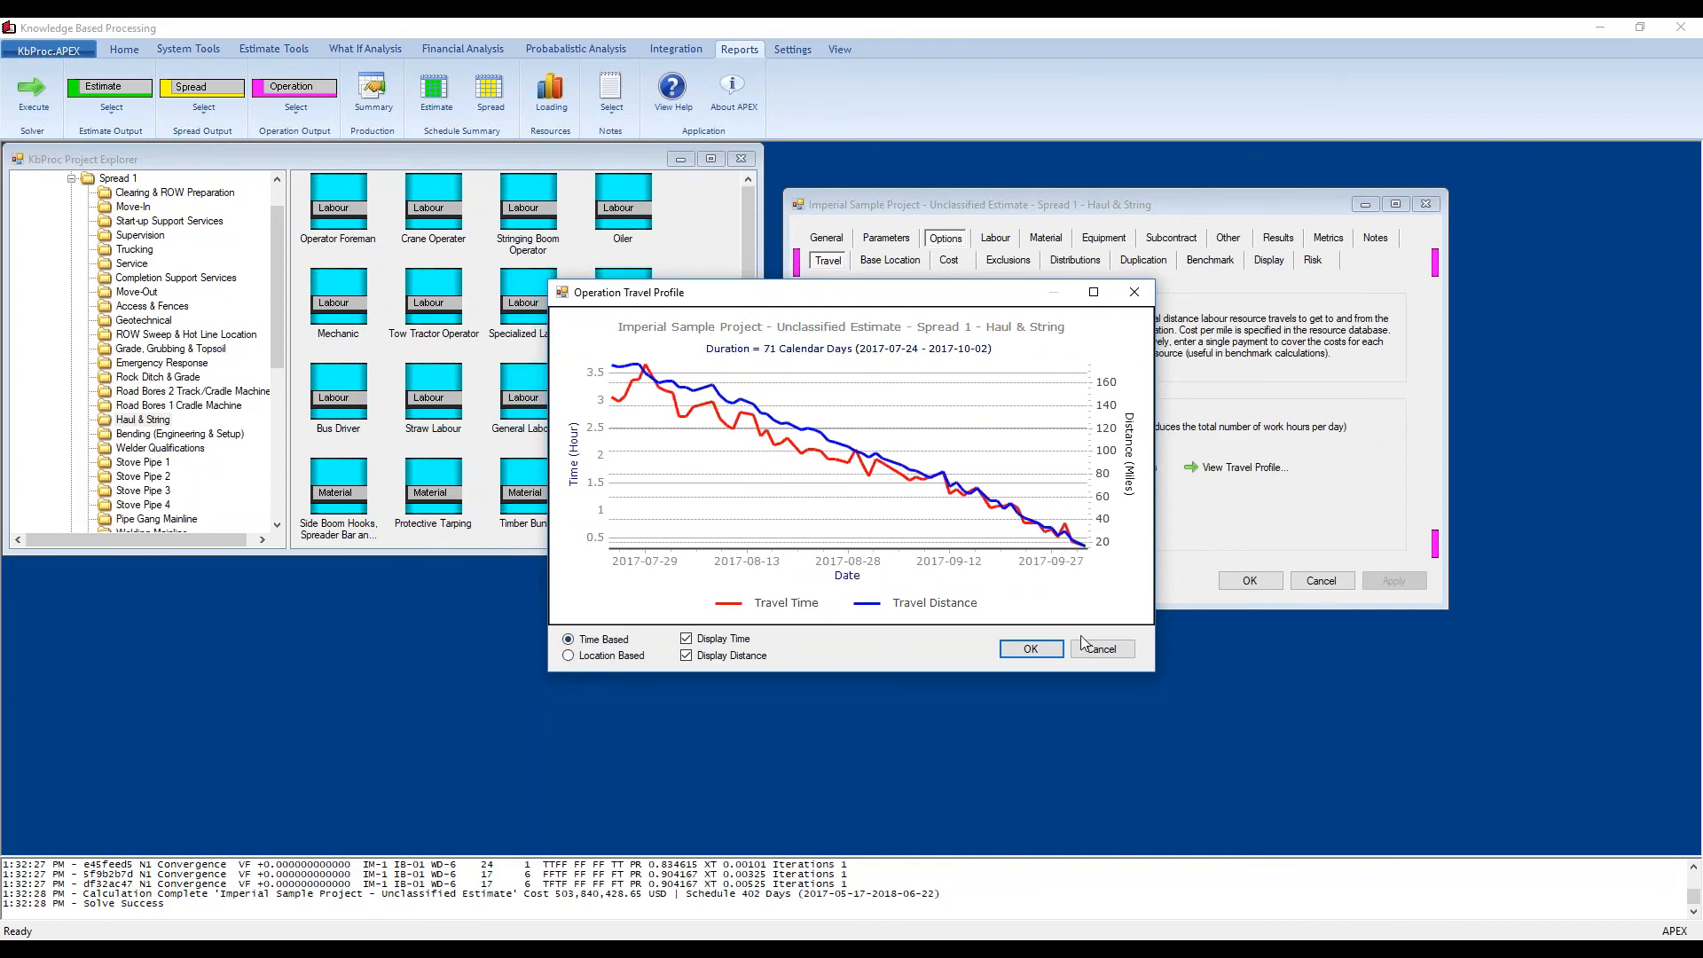
left_click(1031, 649)
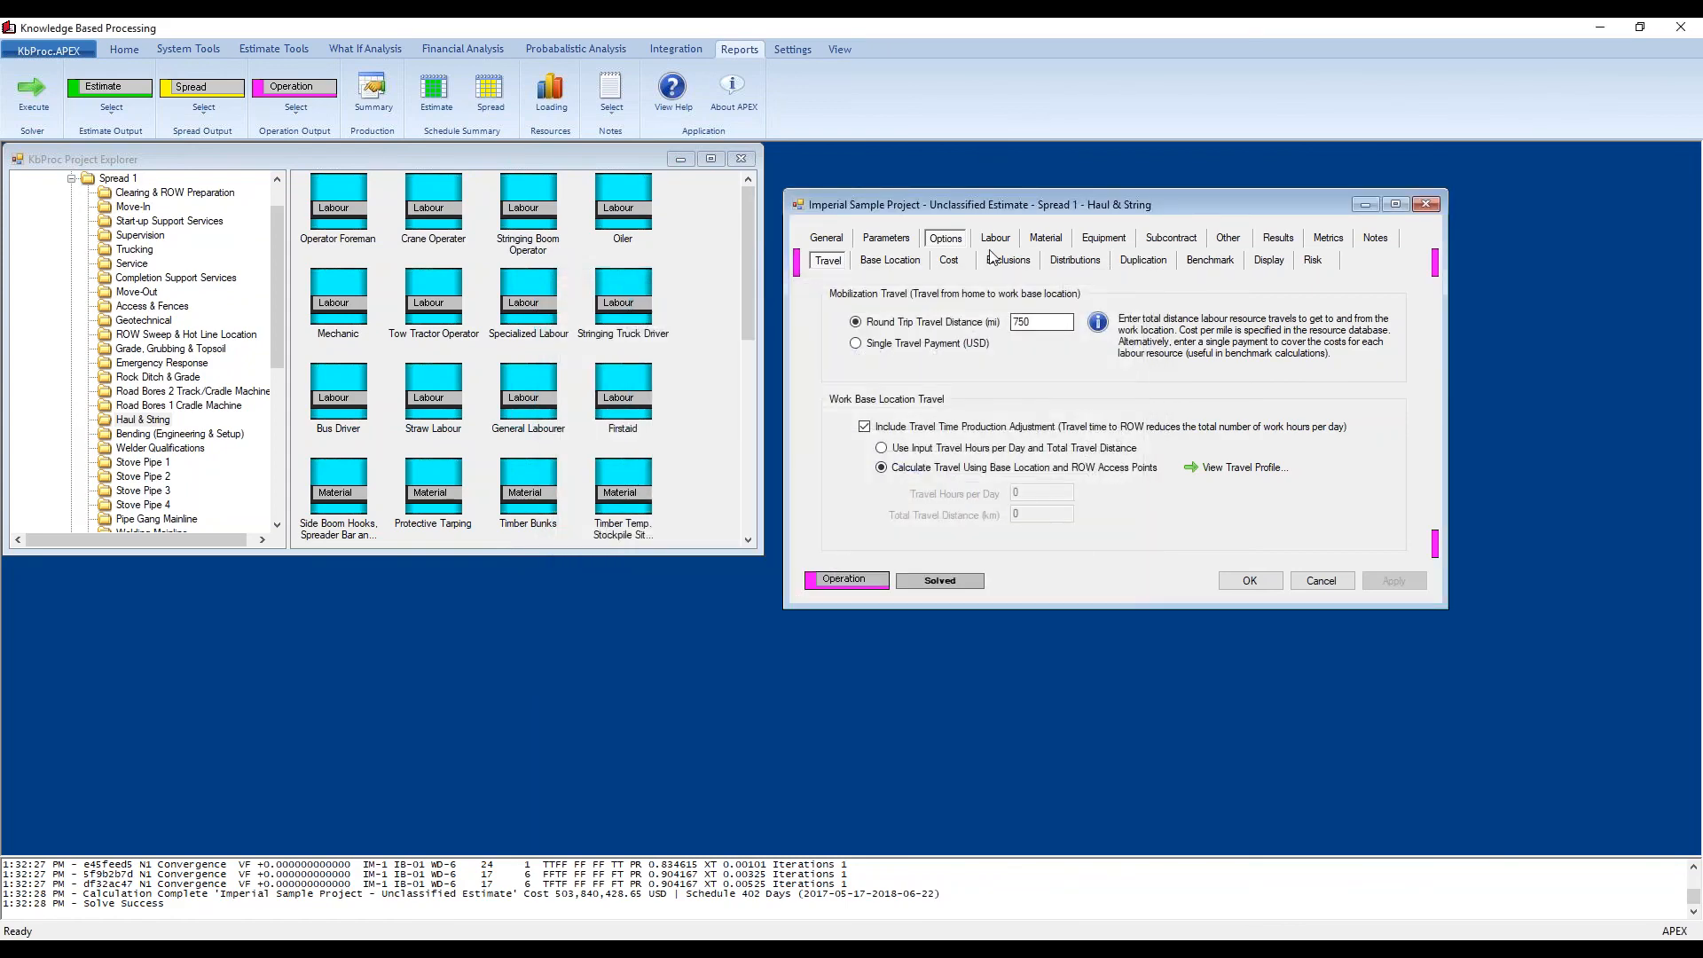
Step: Review Haul & String's base location, cost, exclusion, distribution, duplication, benchmark, display and risk options
left_click(874, 261)
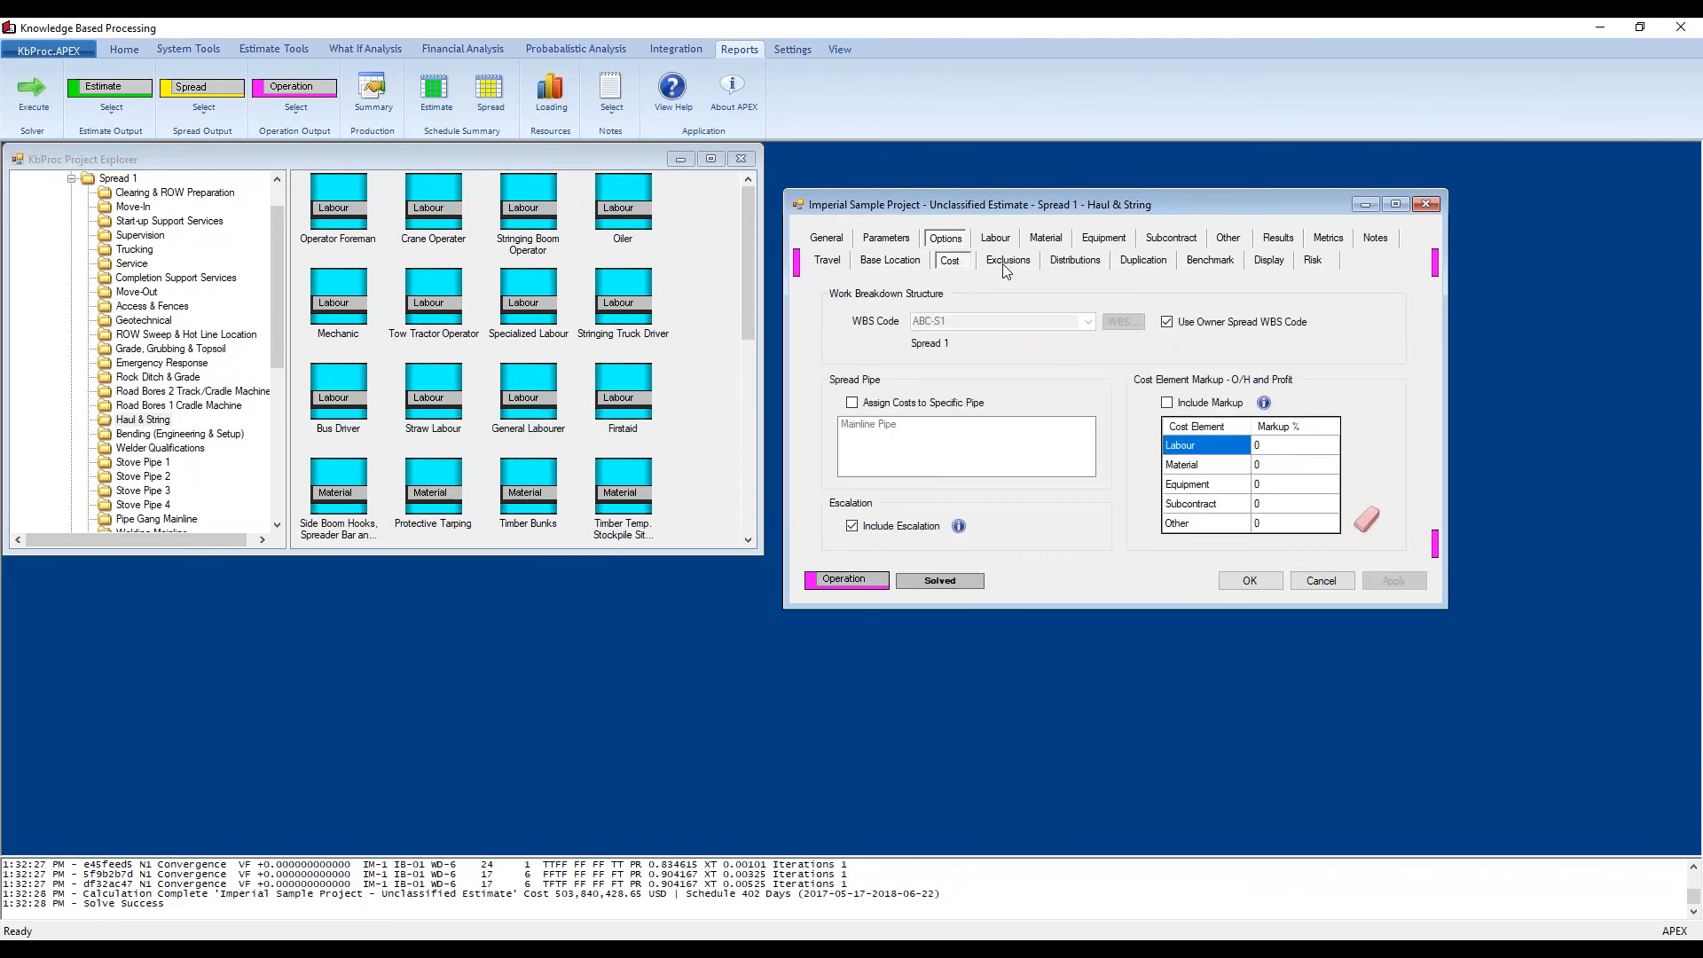
left_click(1005, 266)
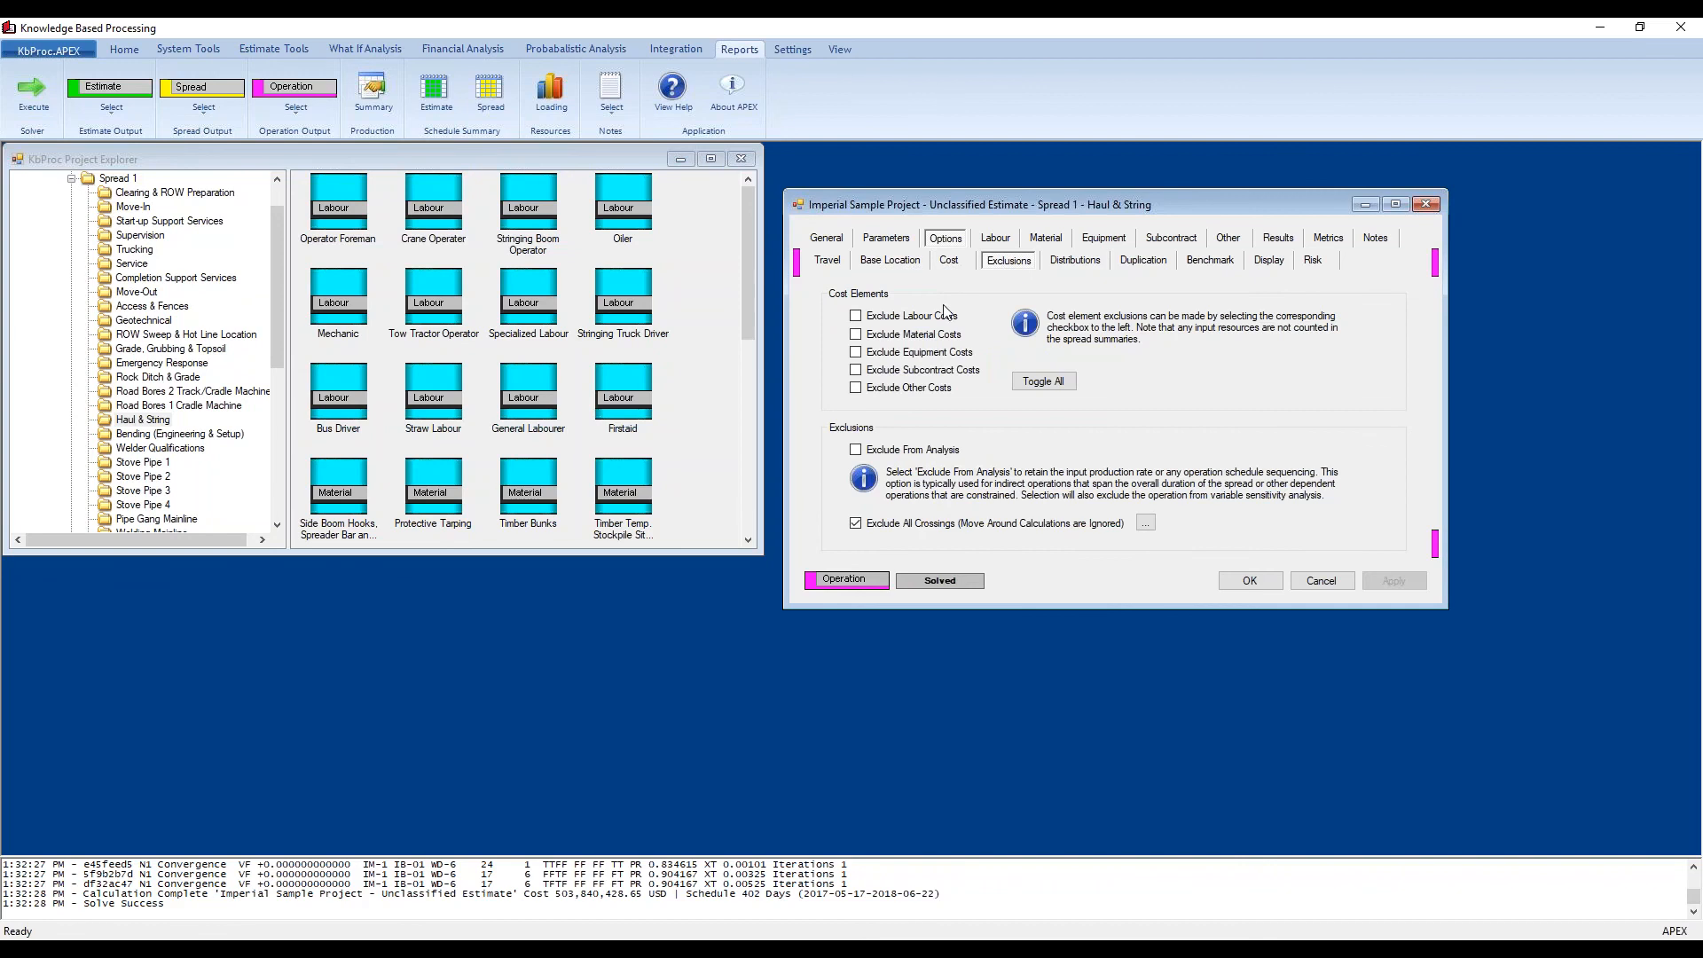
left_click(1076, 263)
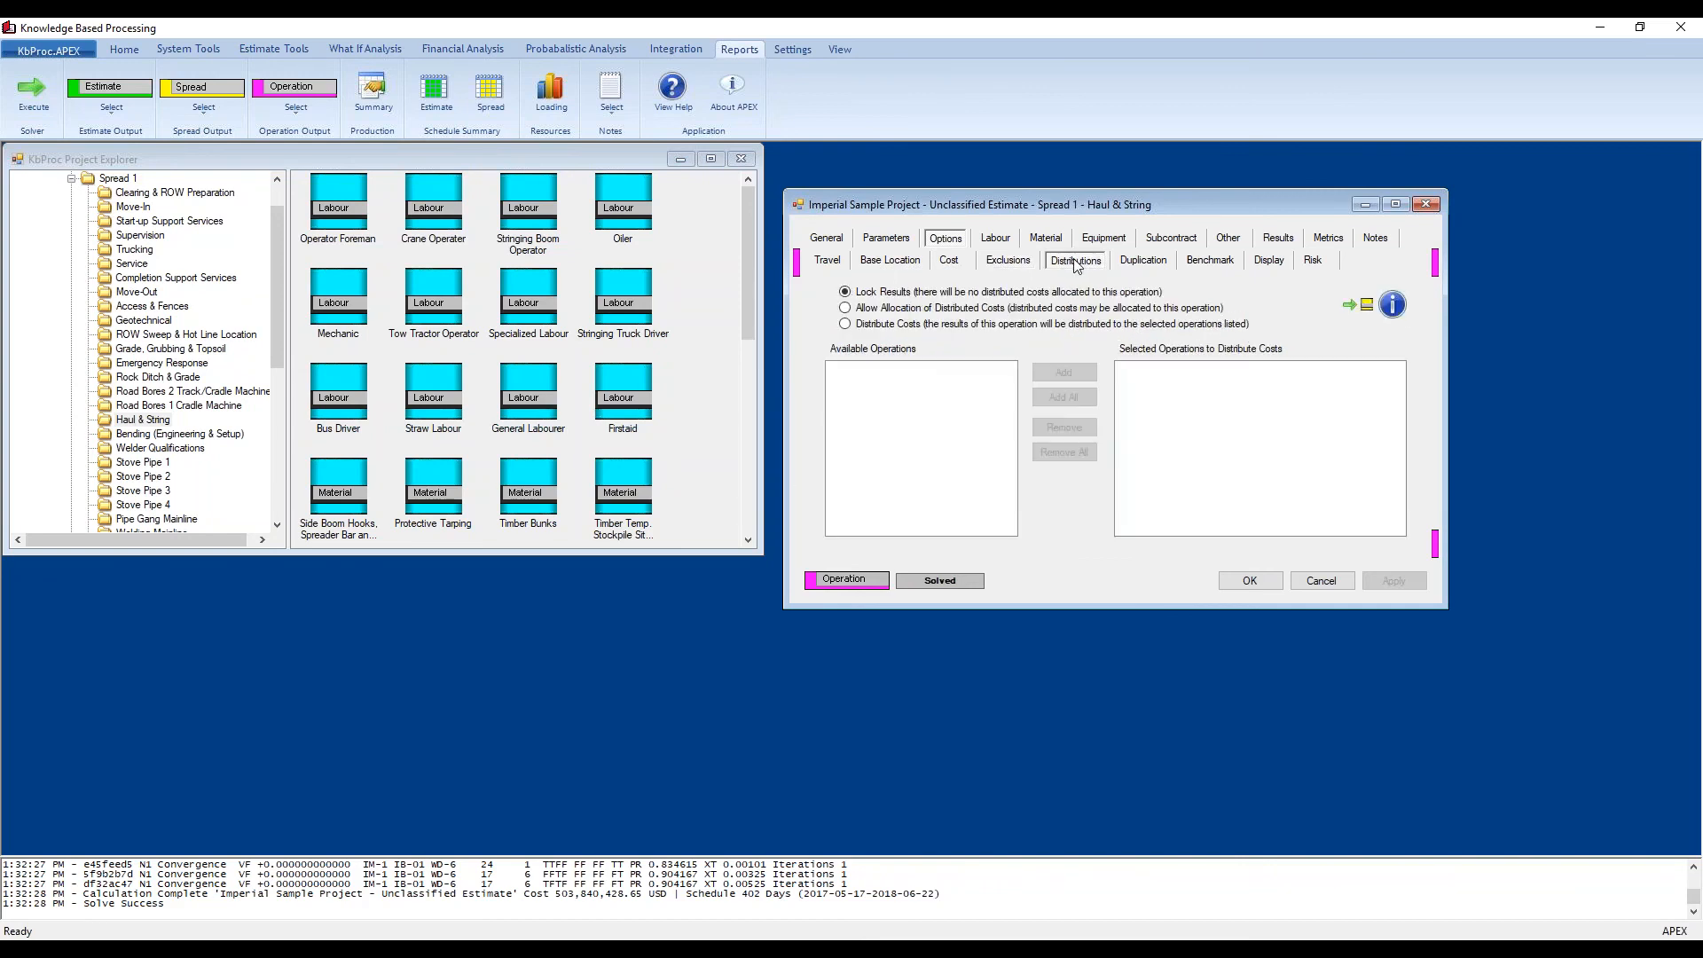
left_click(1139, 264)
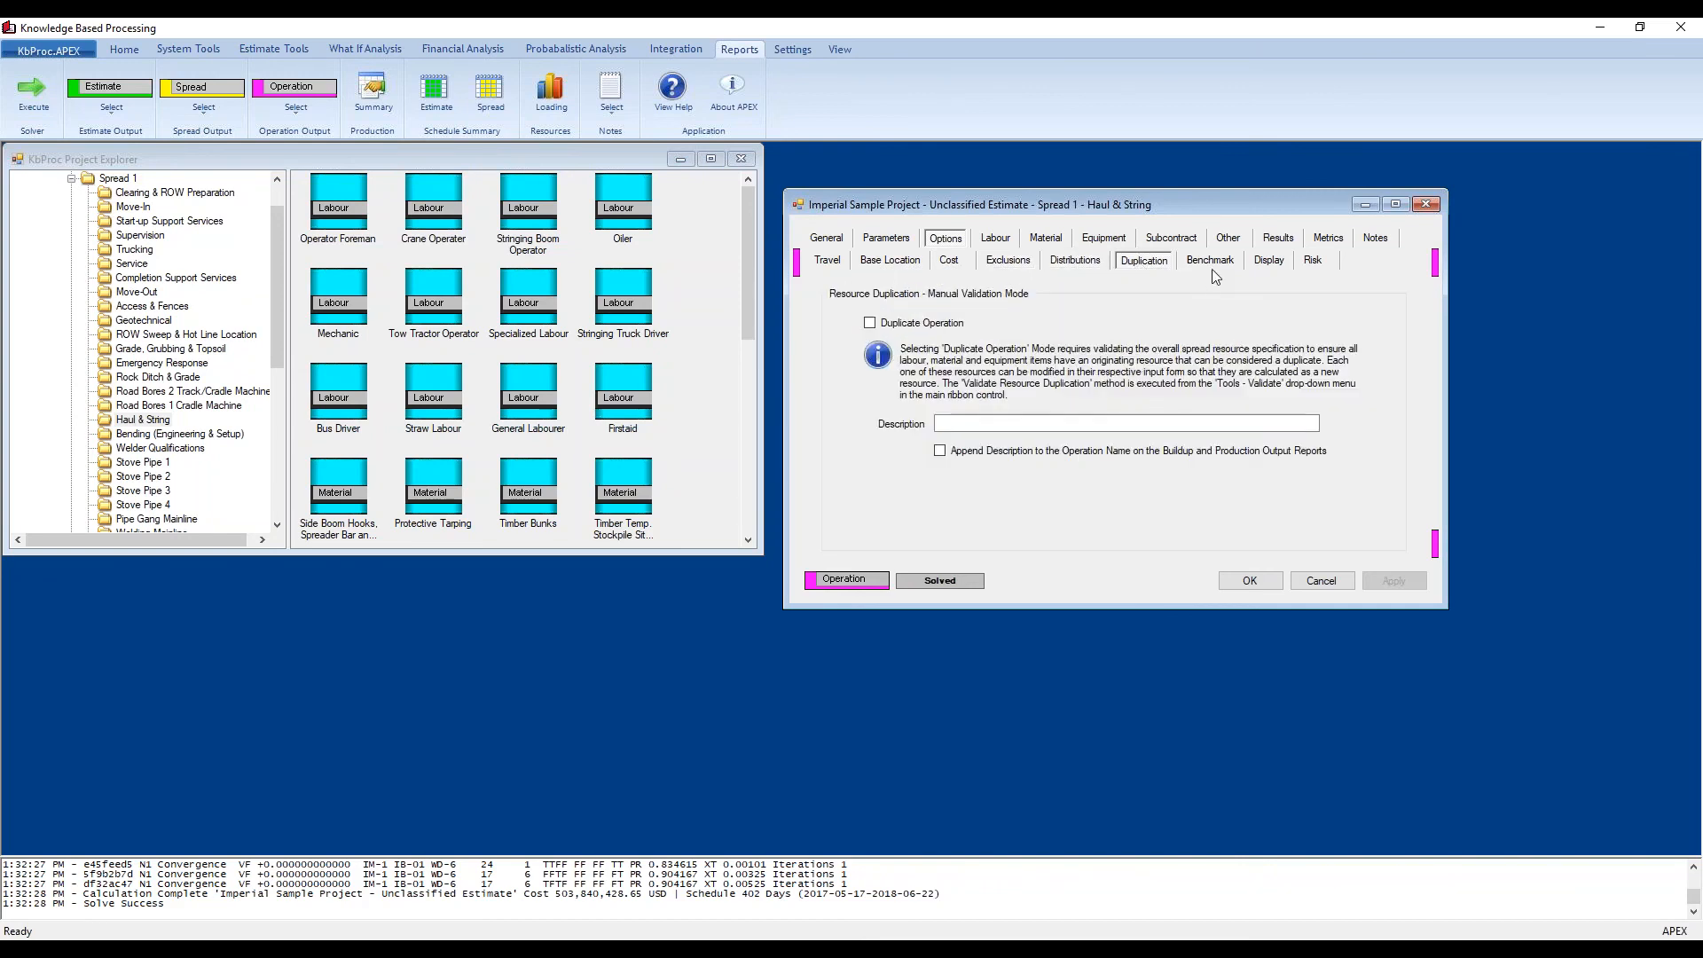
left_click(1209, 261)
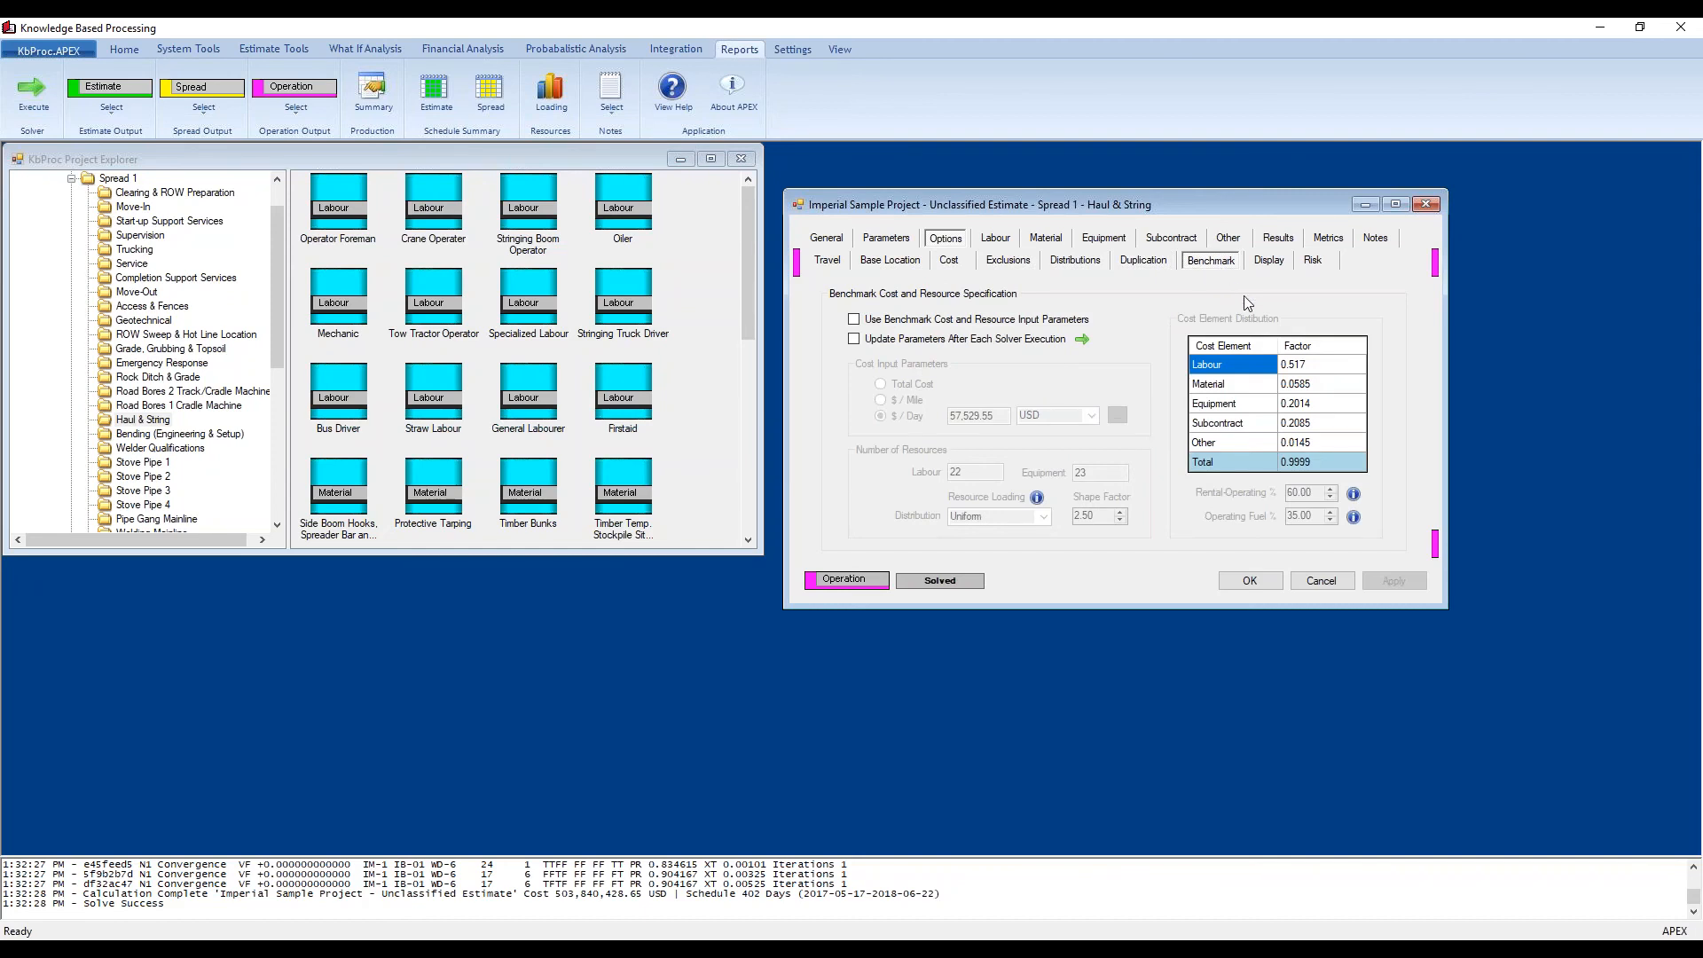
left_click(1276, 266)
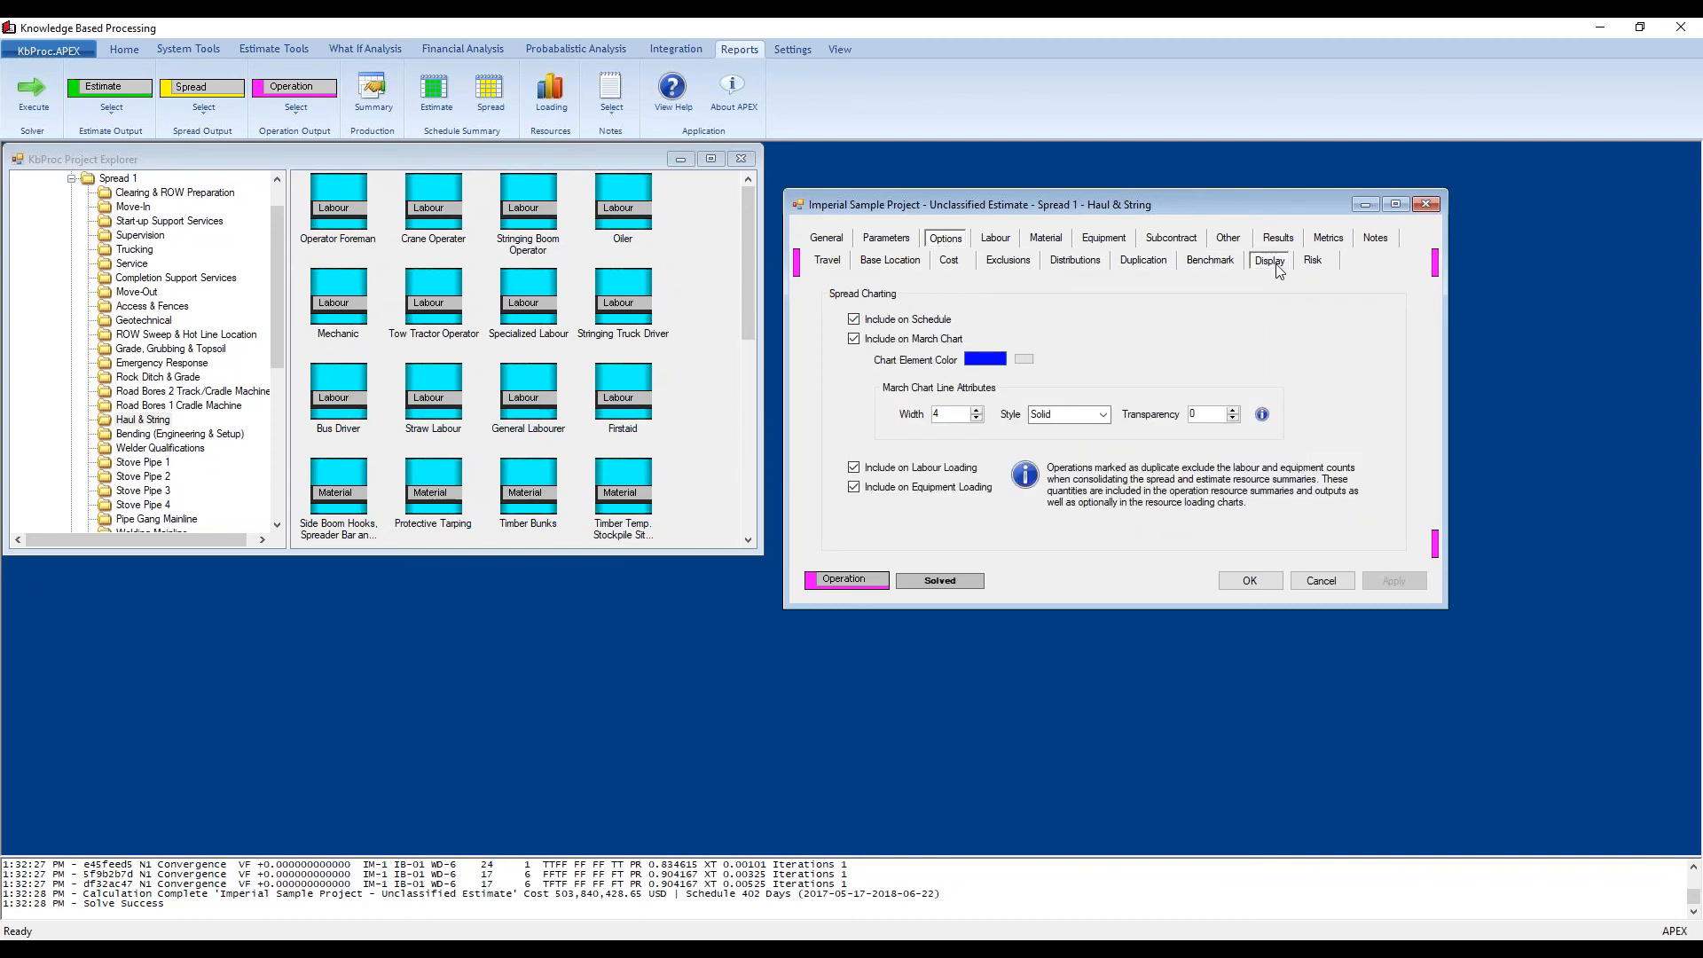
left_click(1321, 262)
Step: Review Haul & String's labour resources, the combined labour and equipment quantity editor, and the material list
left_click(1003, 243)
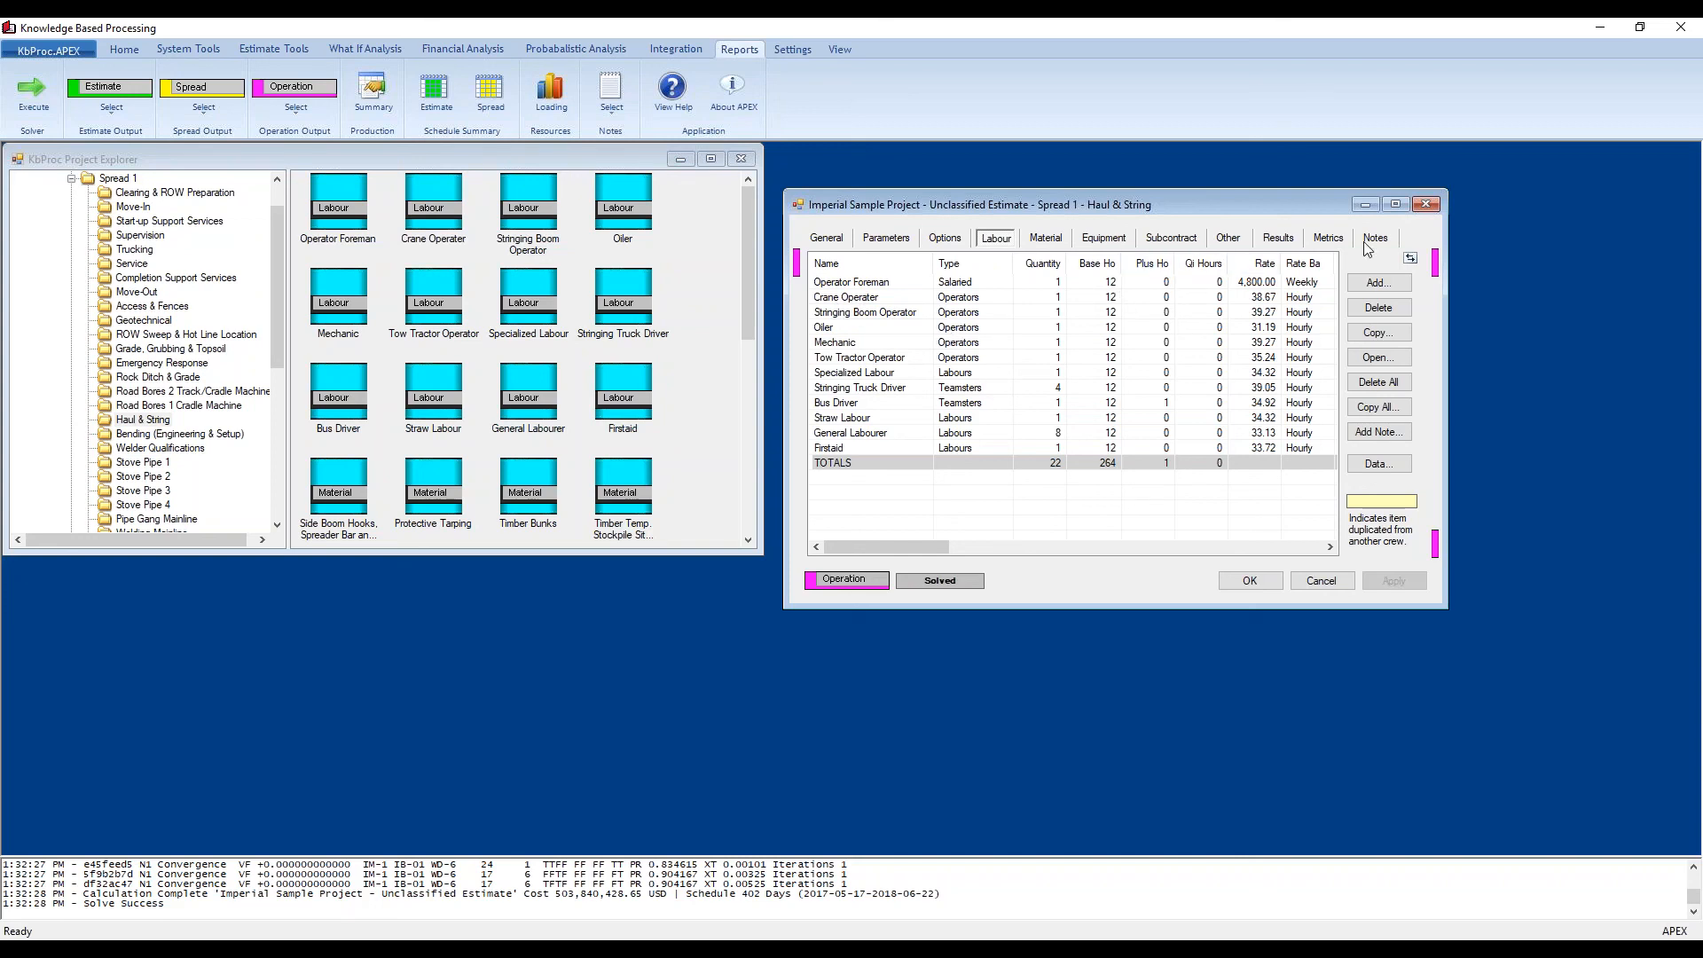
left_click(1410, 259)
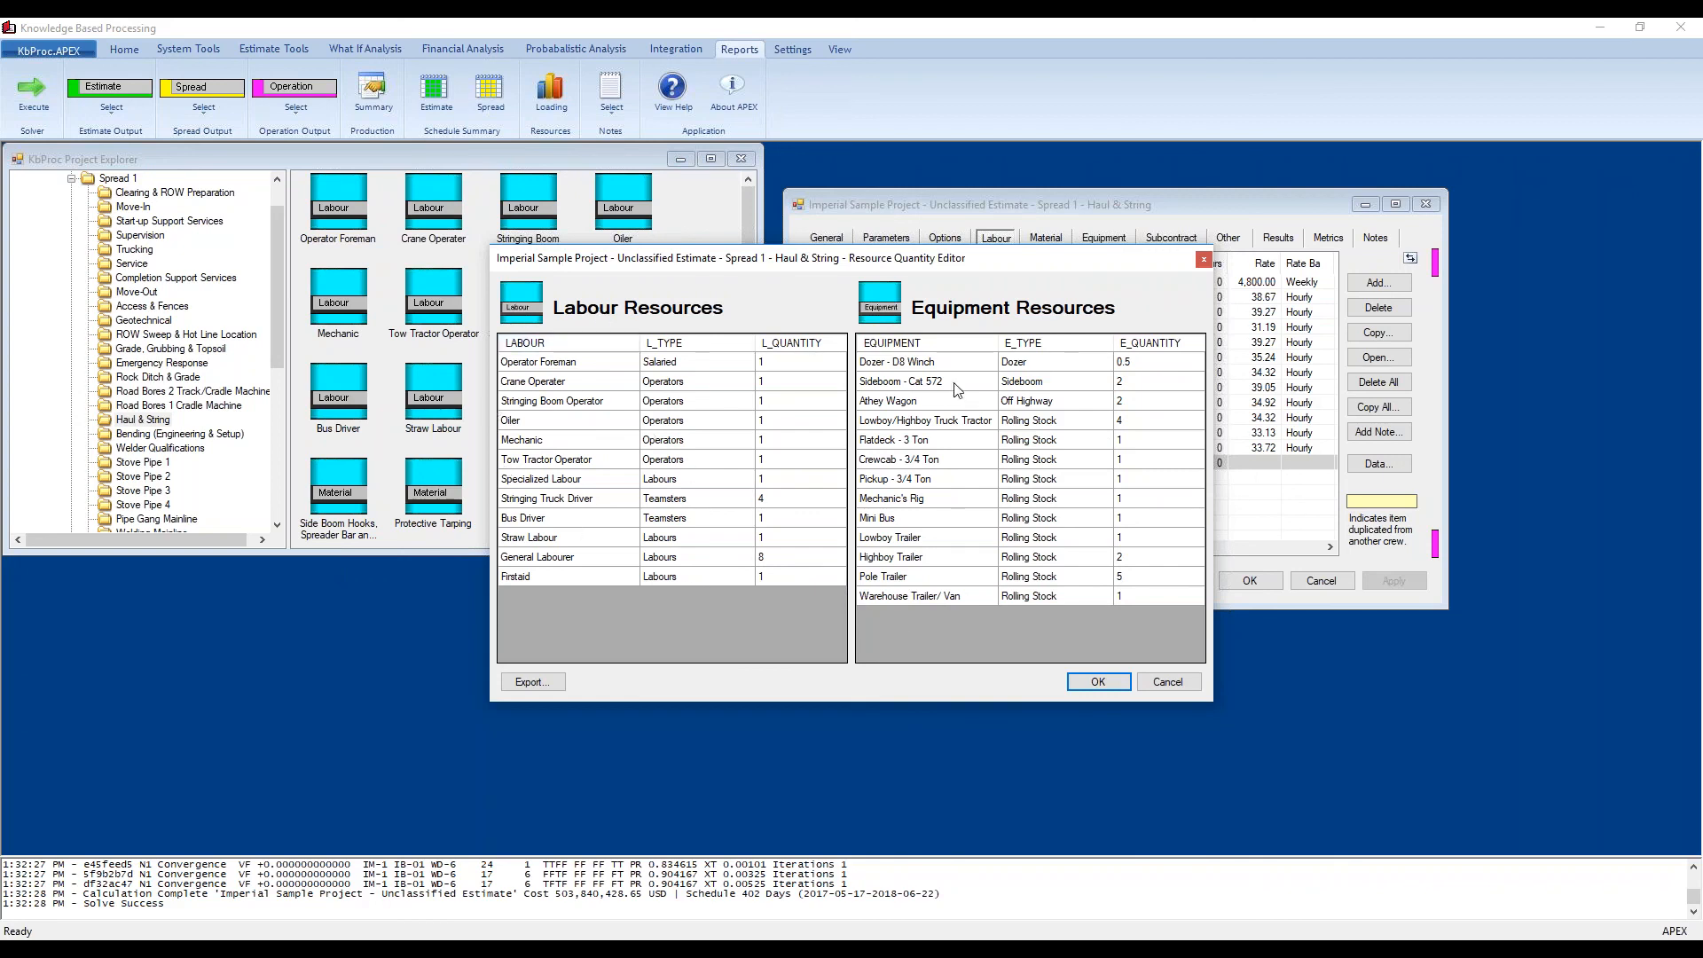
left_click(1097, 682)
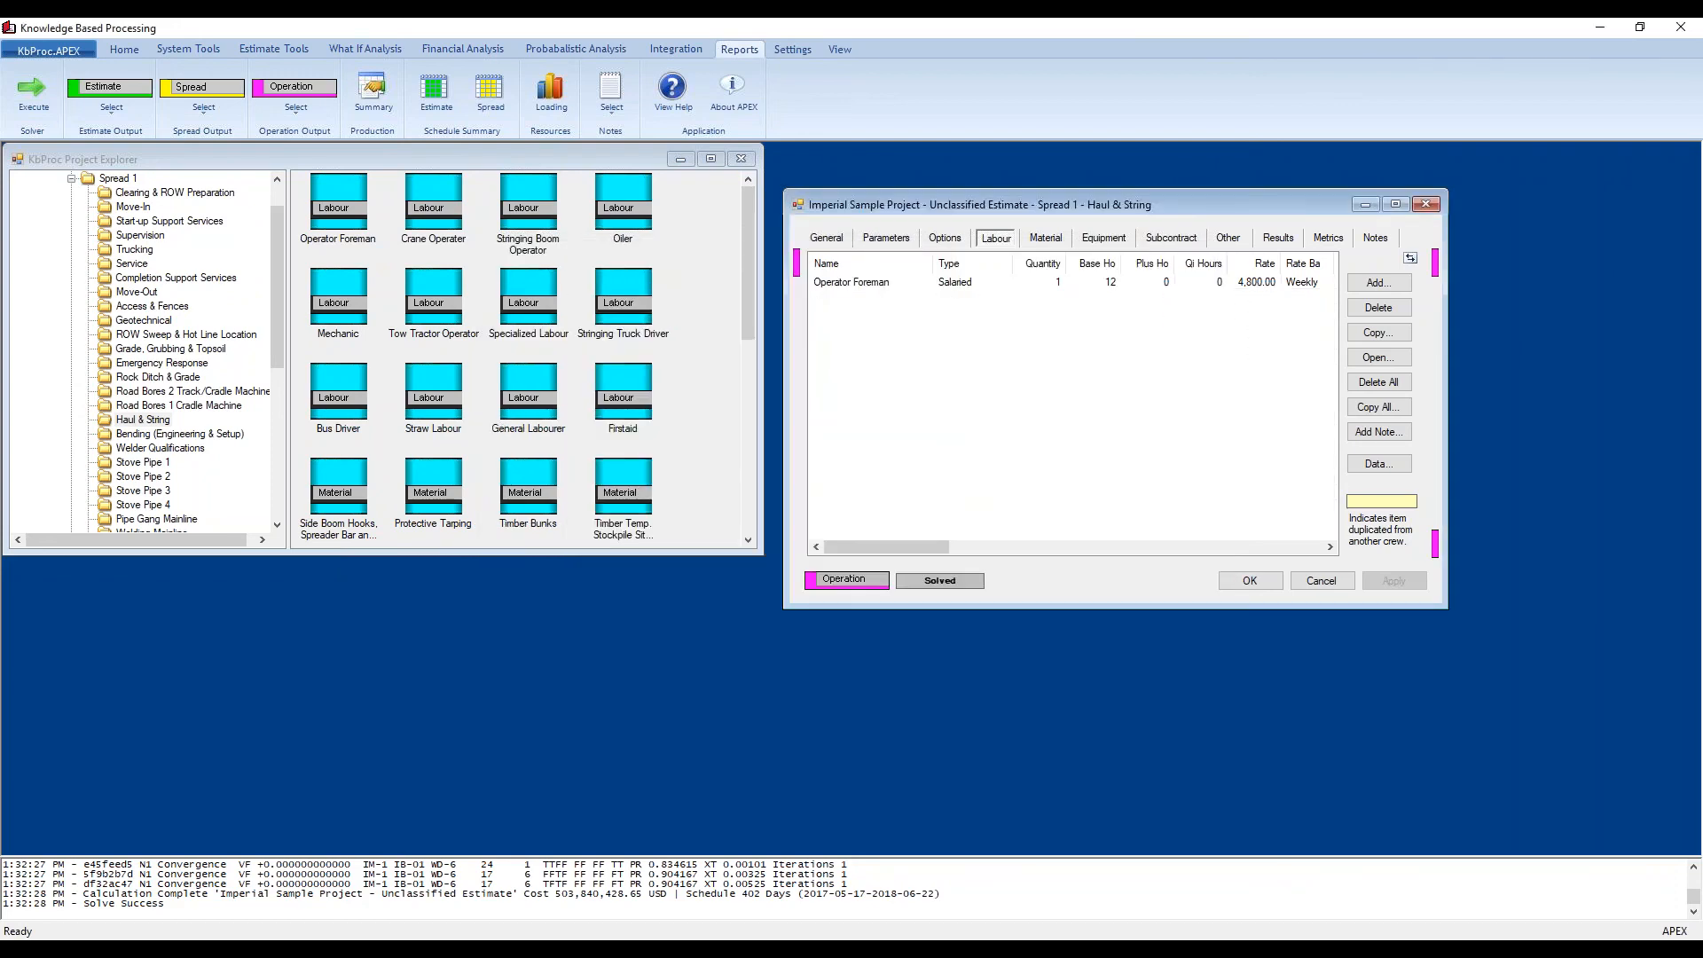
left_click(1046, 238)
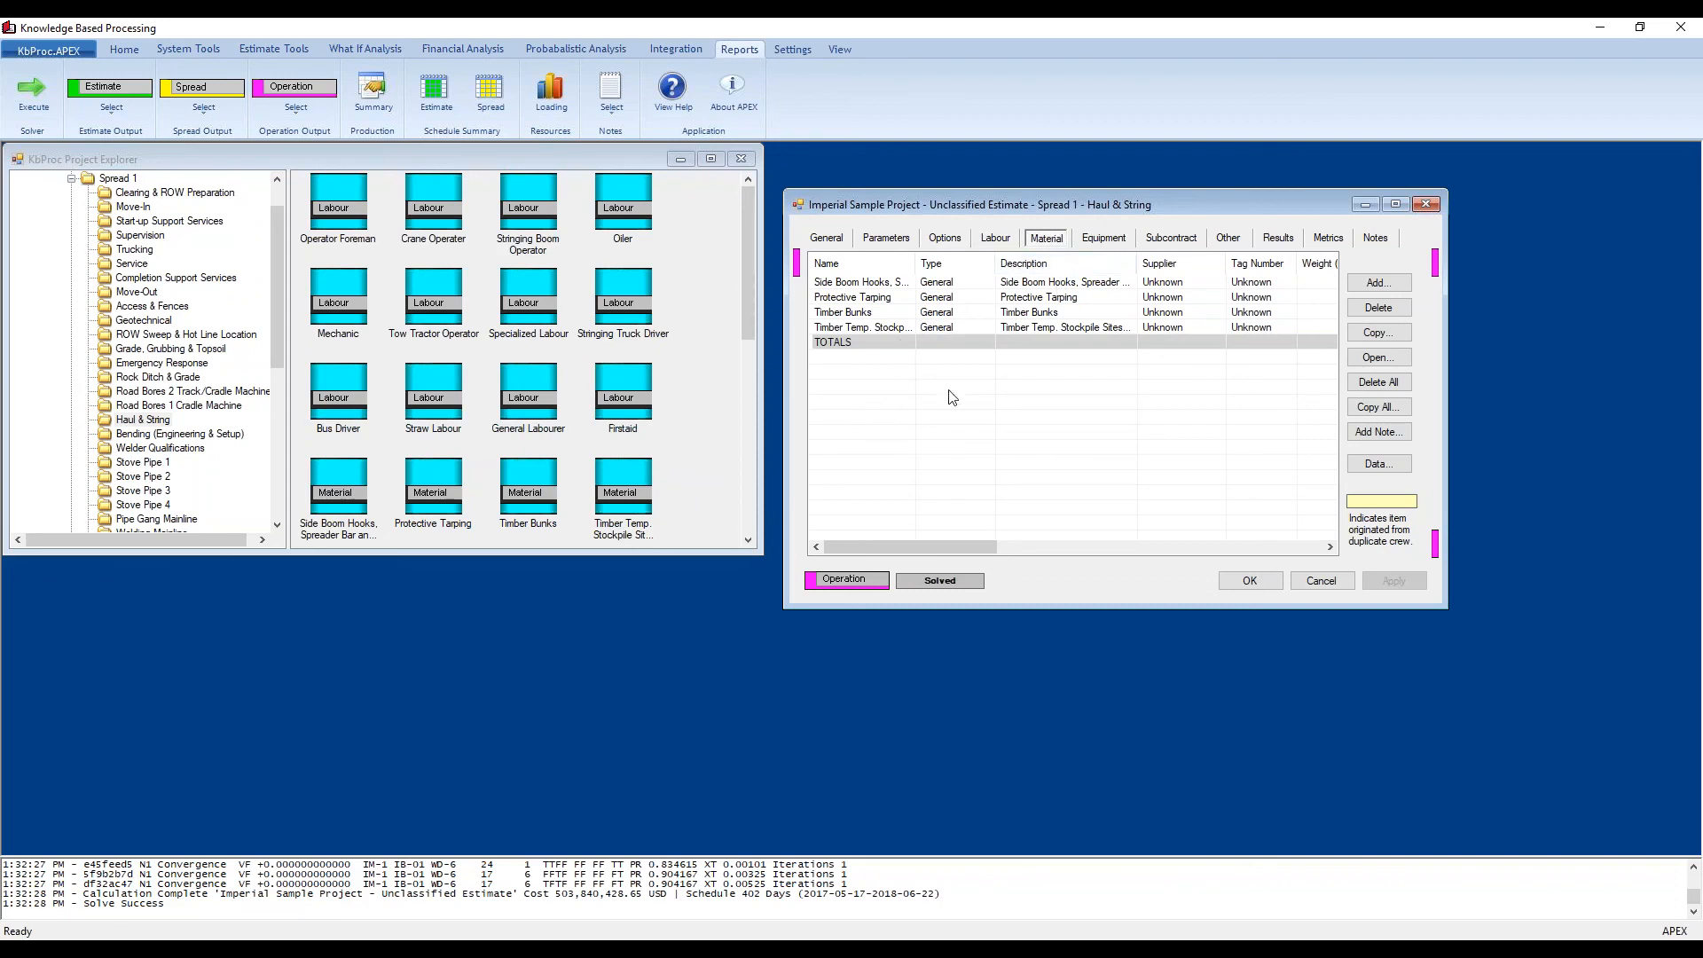
Step: Review Haul & String's equipment list, the combined labour and equipment quantity editor, the subcontracts and the other costs
left_click(1108, 238)
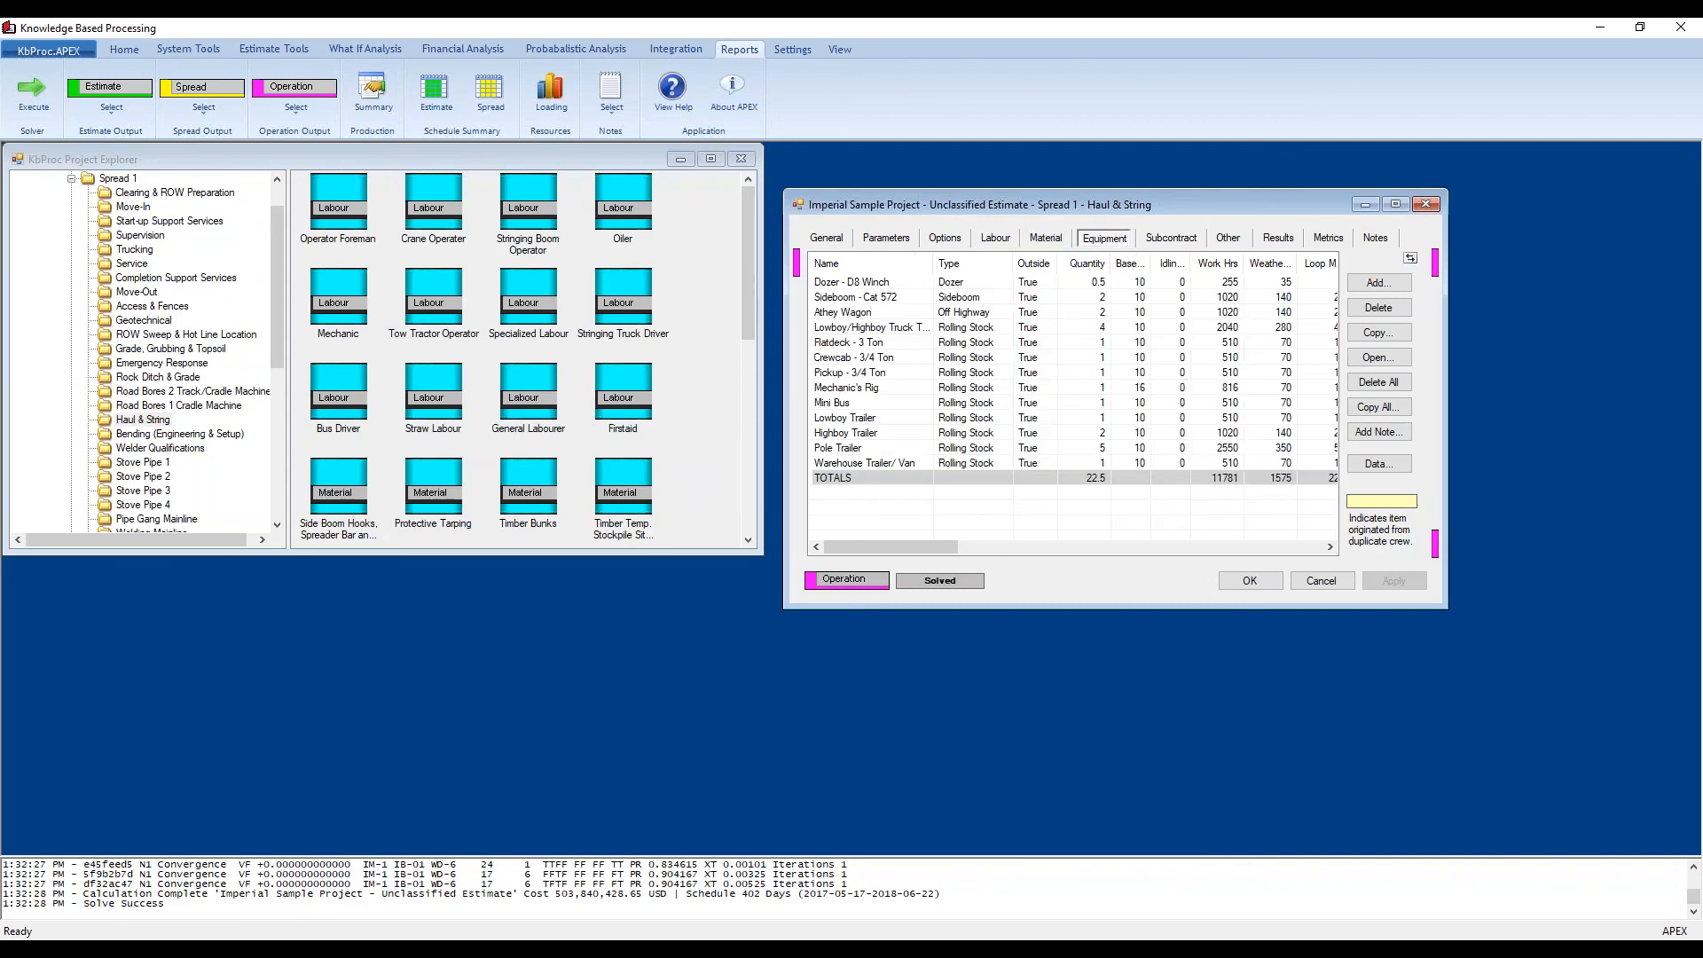
left_click(1410, 258)
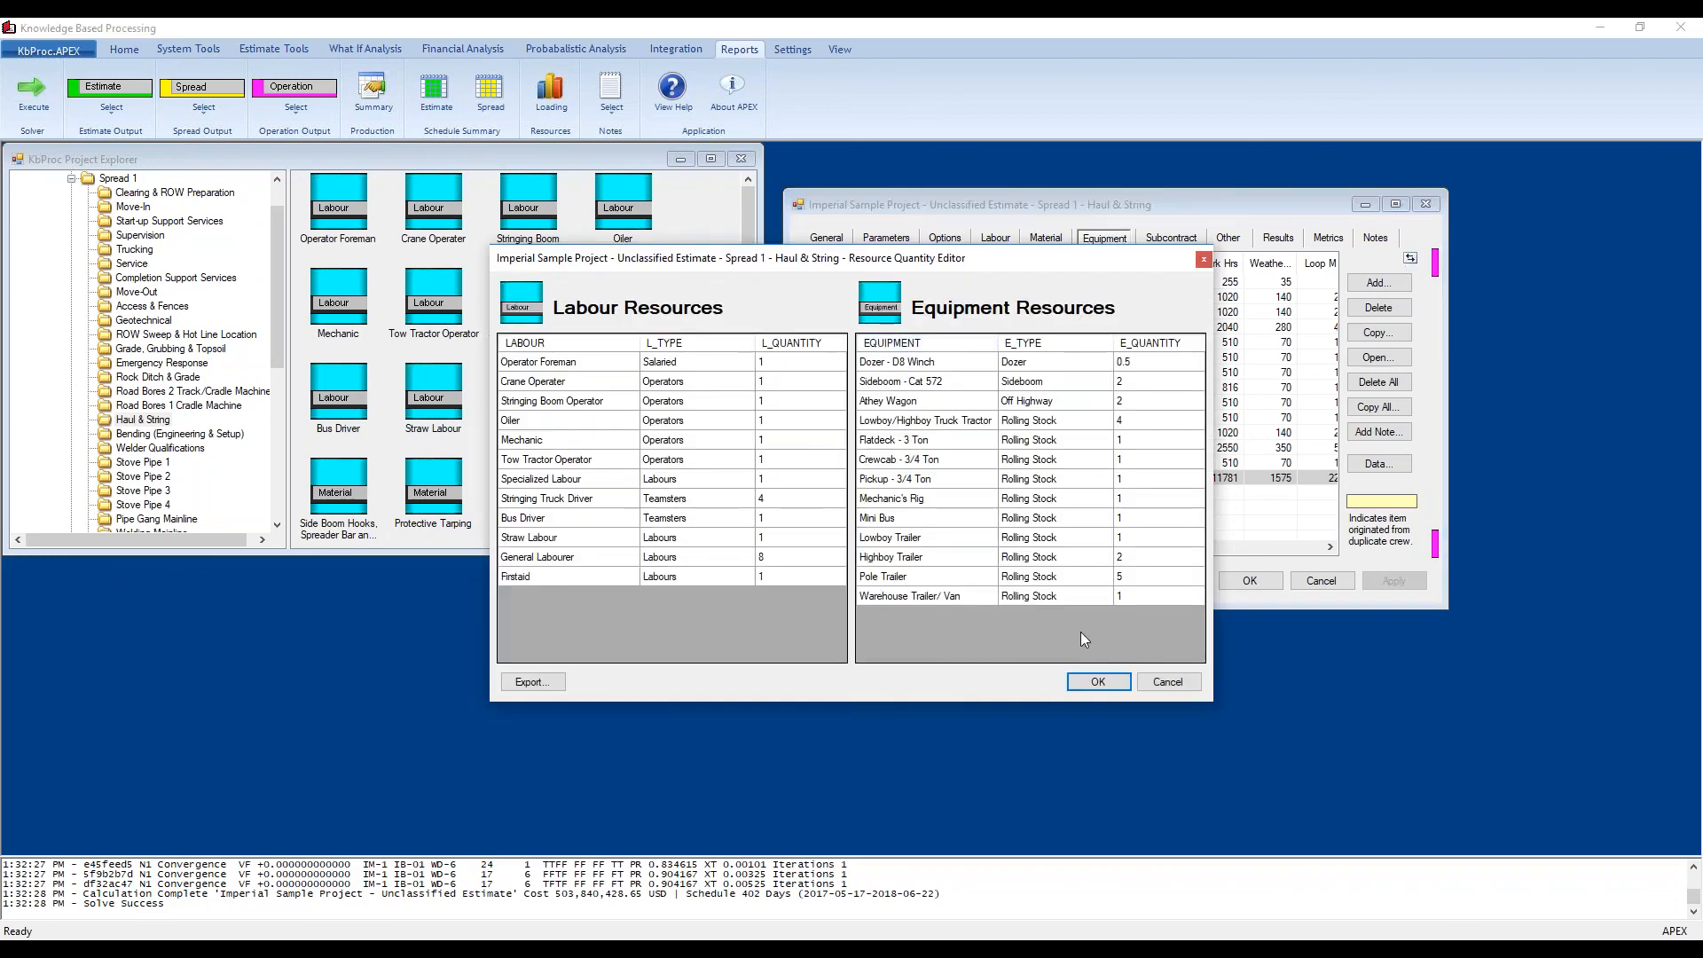
left_click(1098, 681)
left_click(1179, 240)
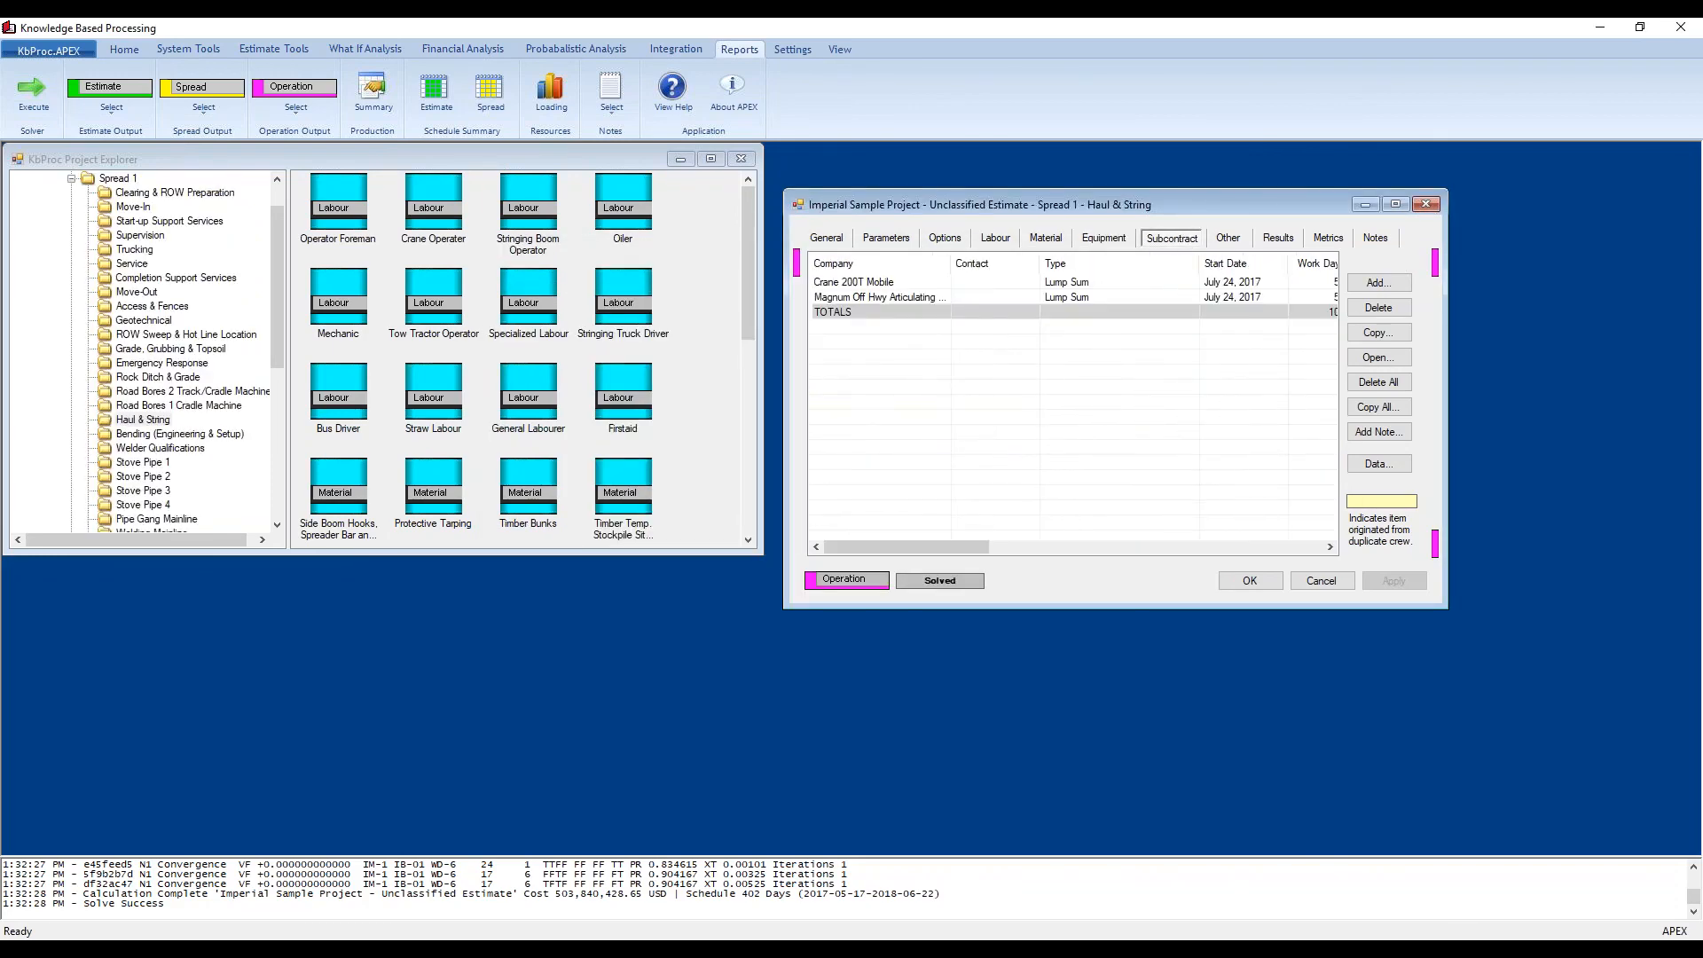
left_click(1230, 239)
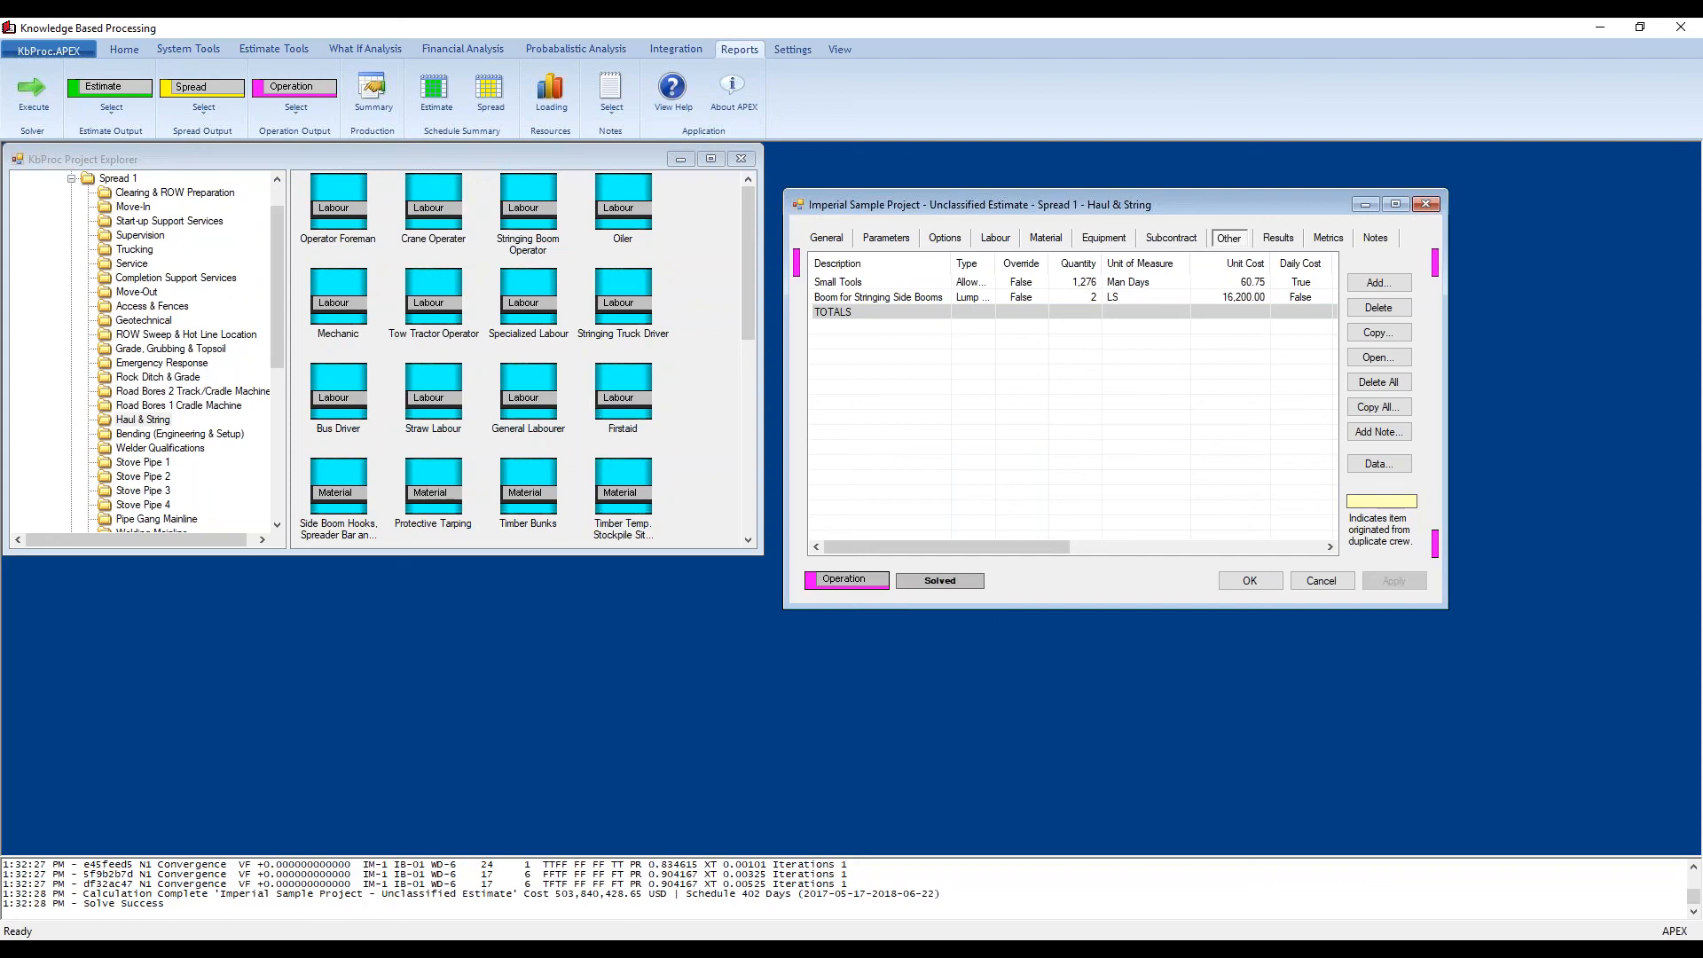
Step: Review Haul & String's cost summary, production, schedule and march chart results
left_click(1271, 238)
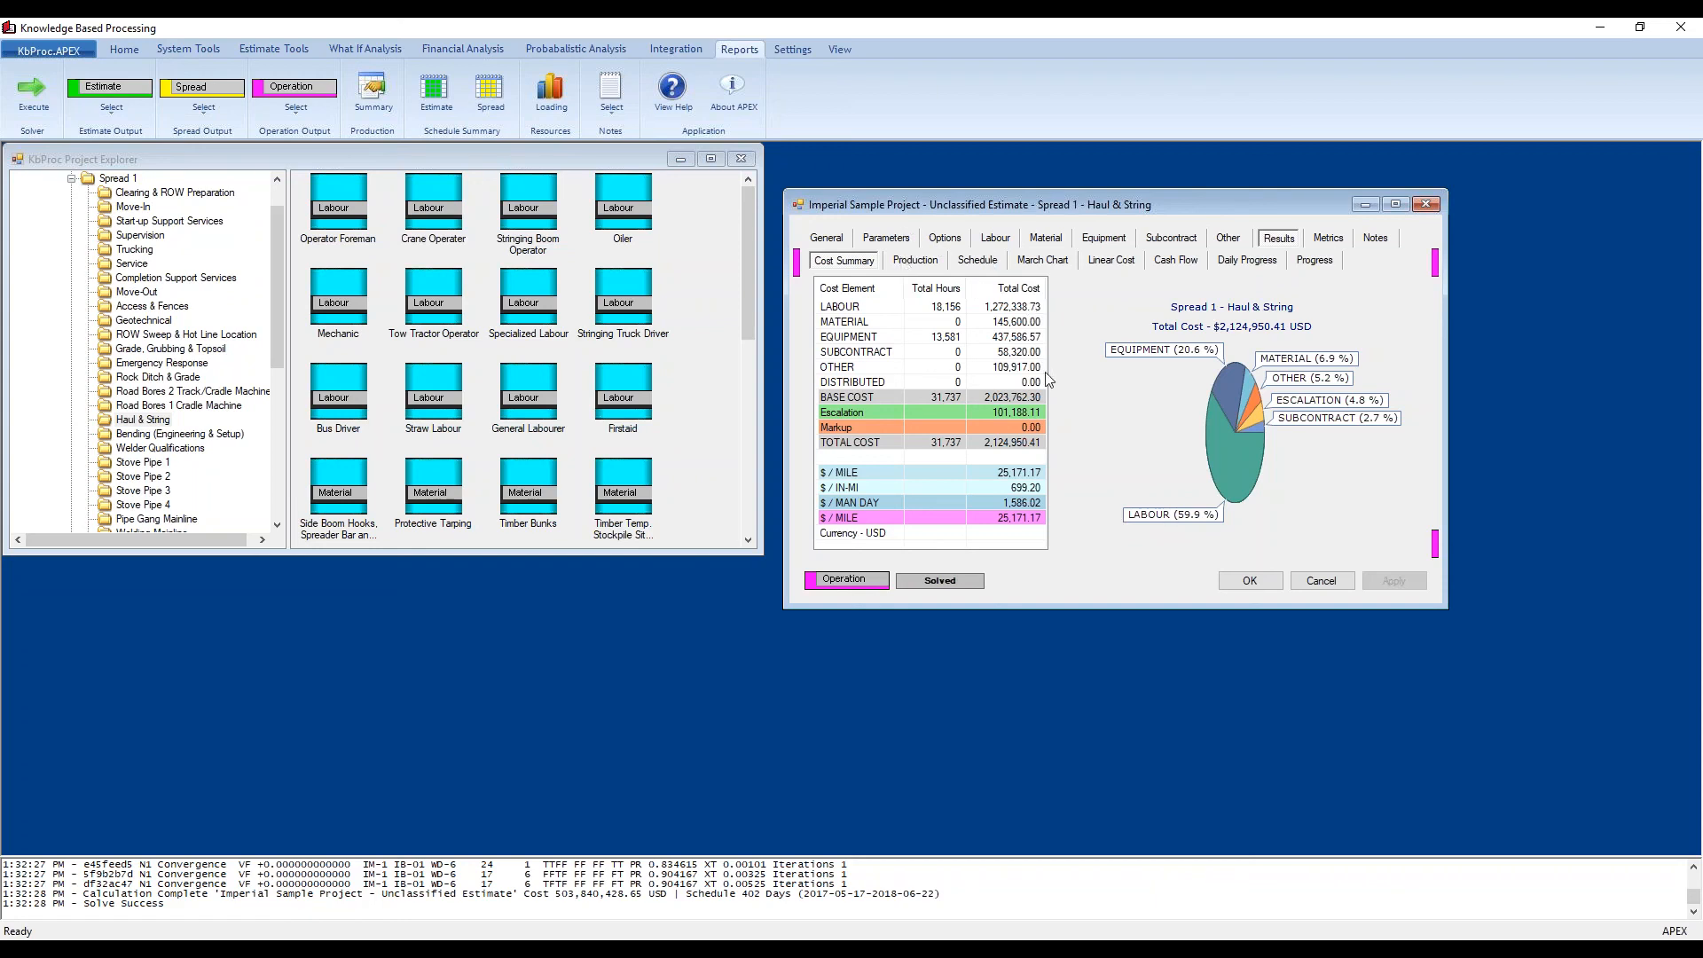
right_click(1090, 413)
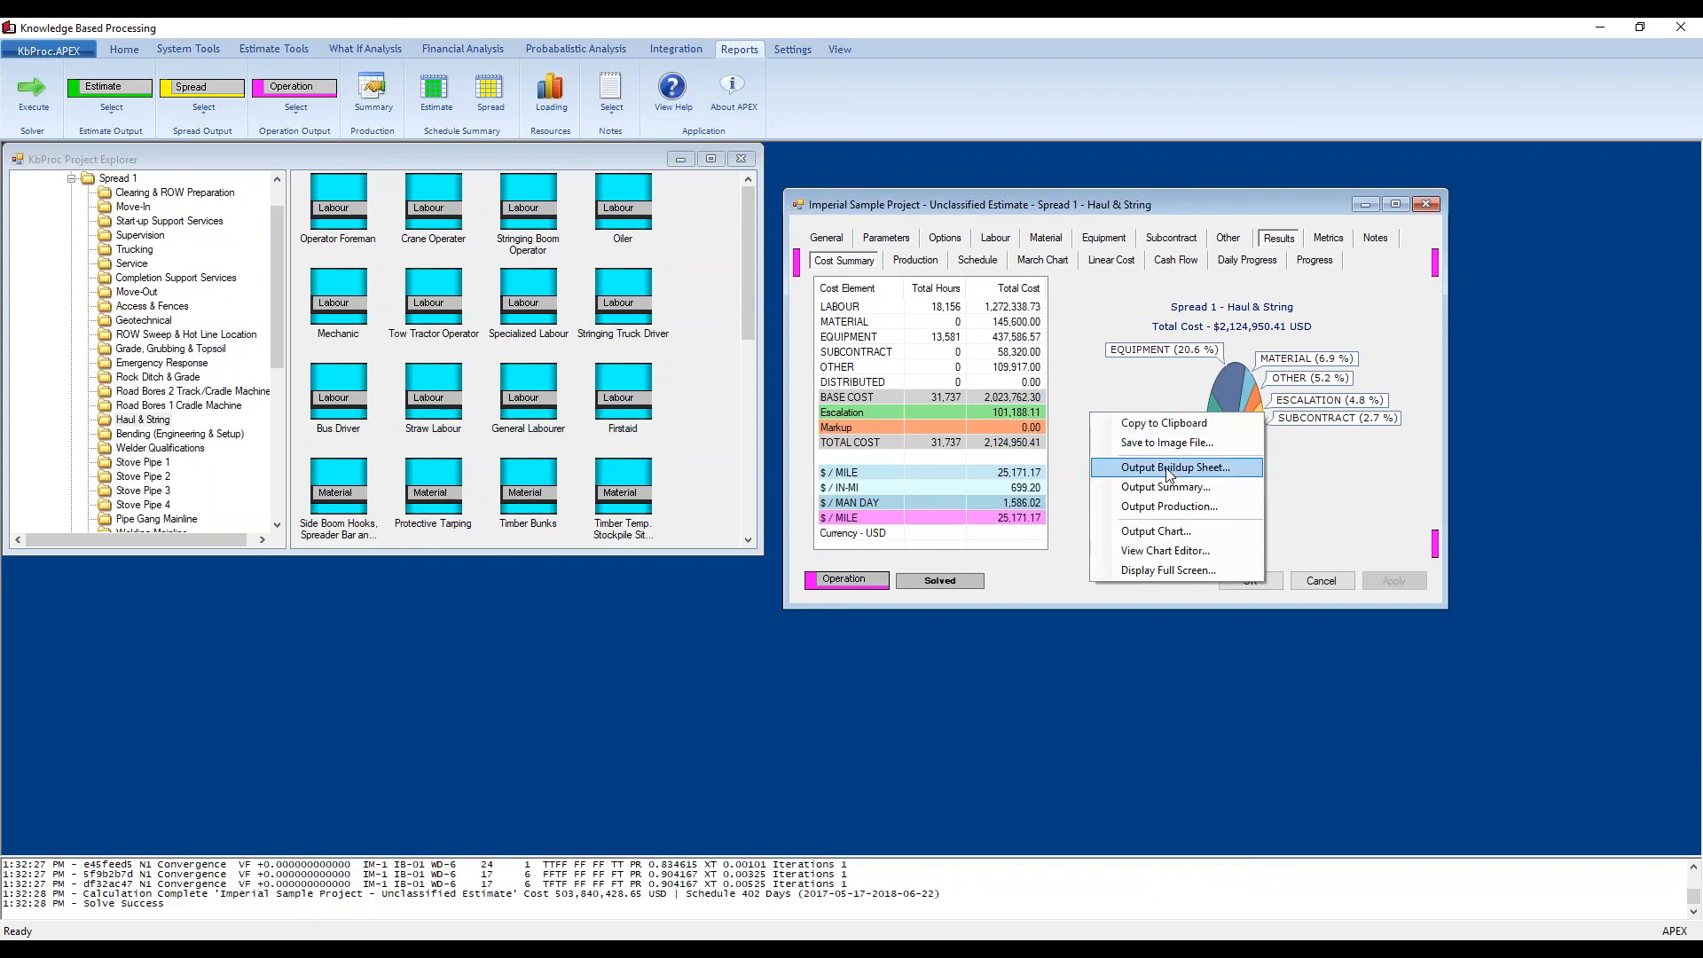
left_click(905, 266)
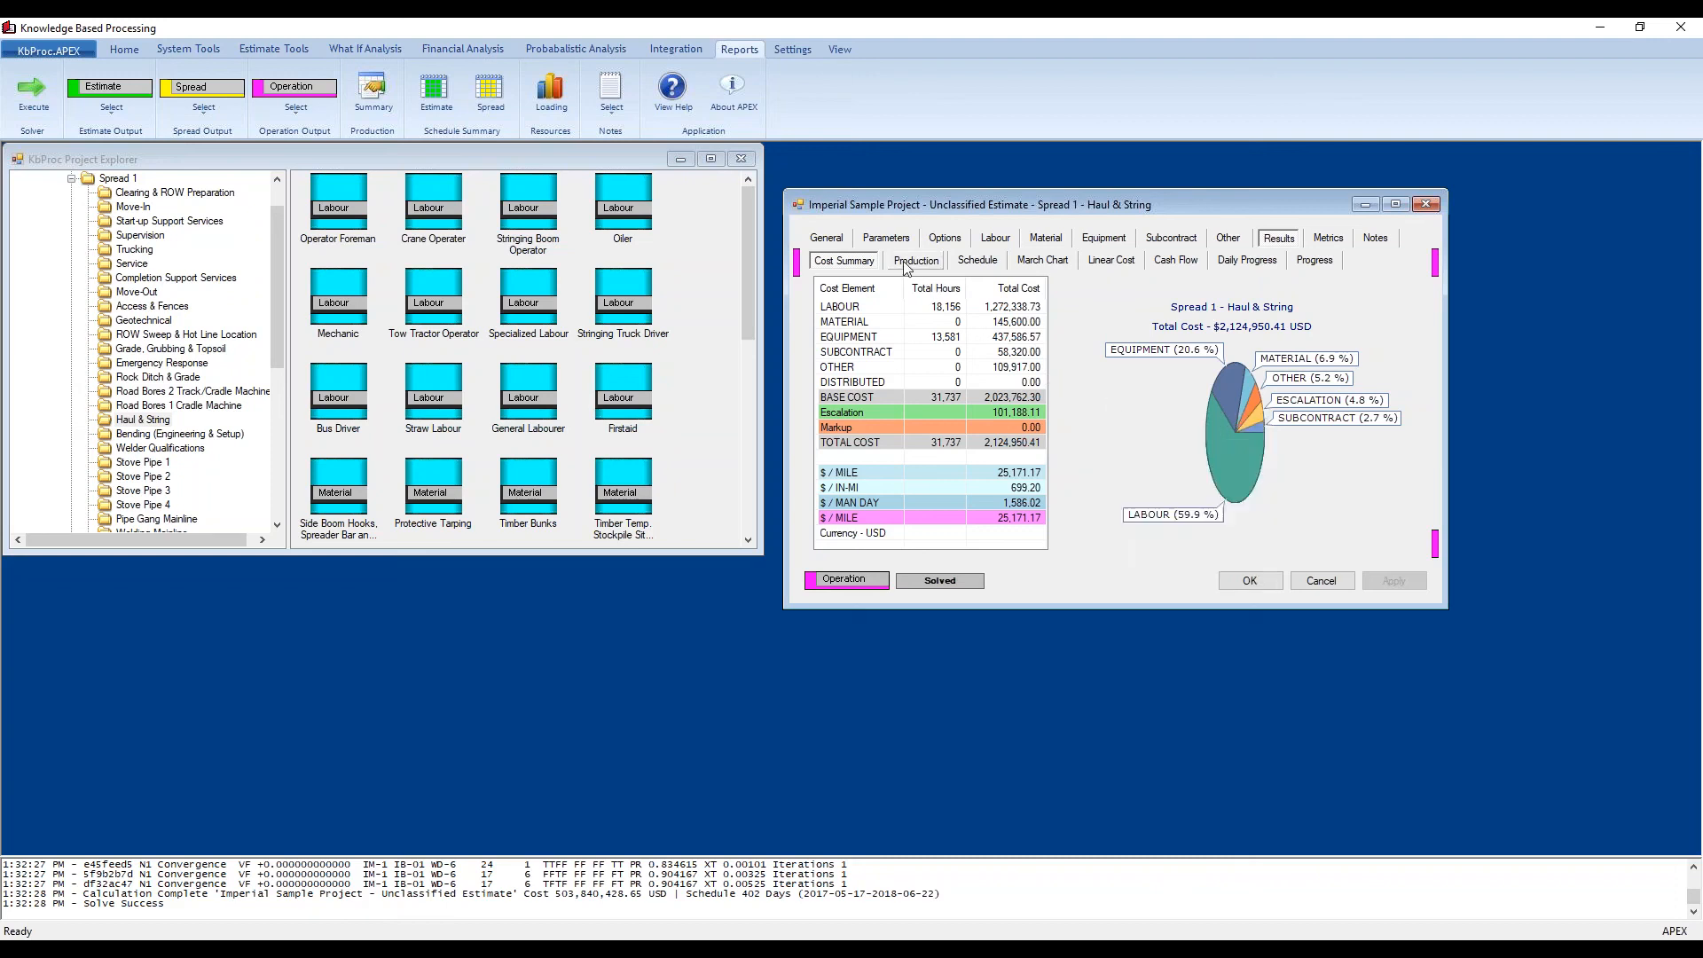
left_click(907, 264)
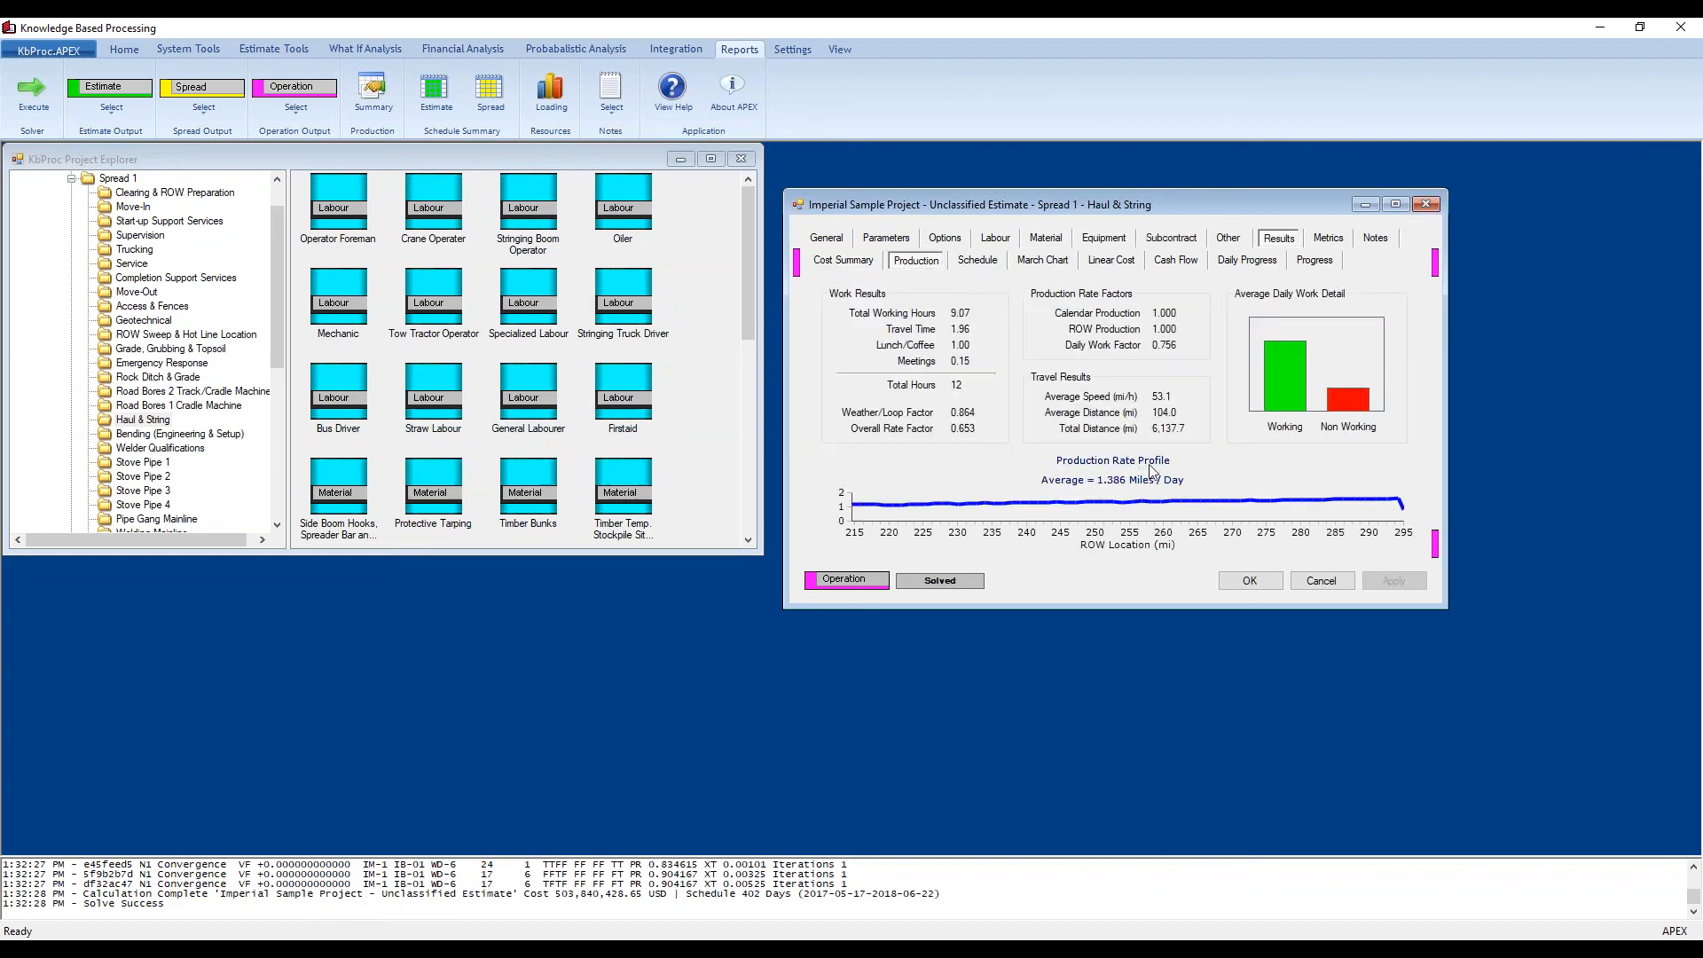
left_click(978, 260)
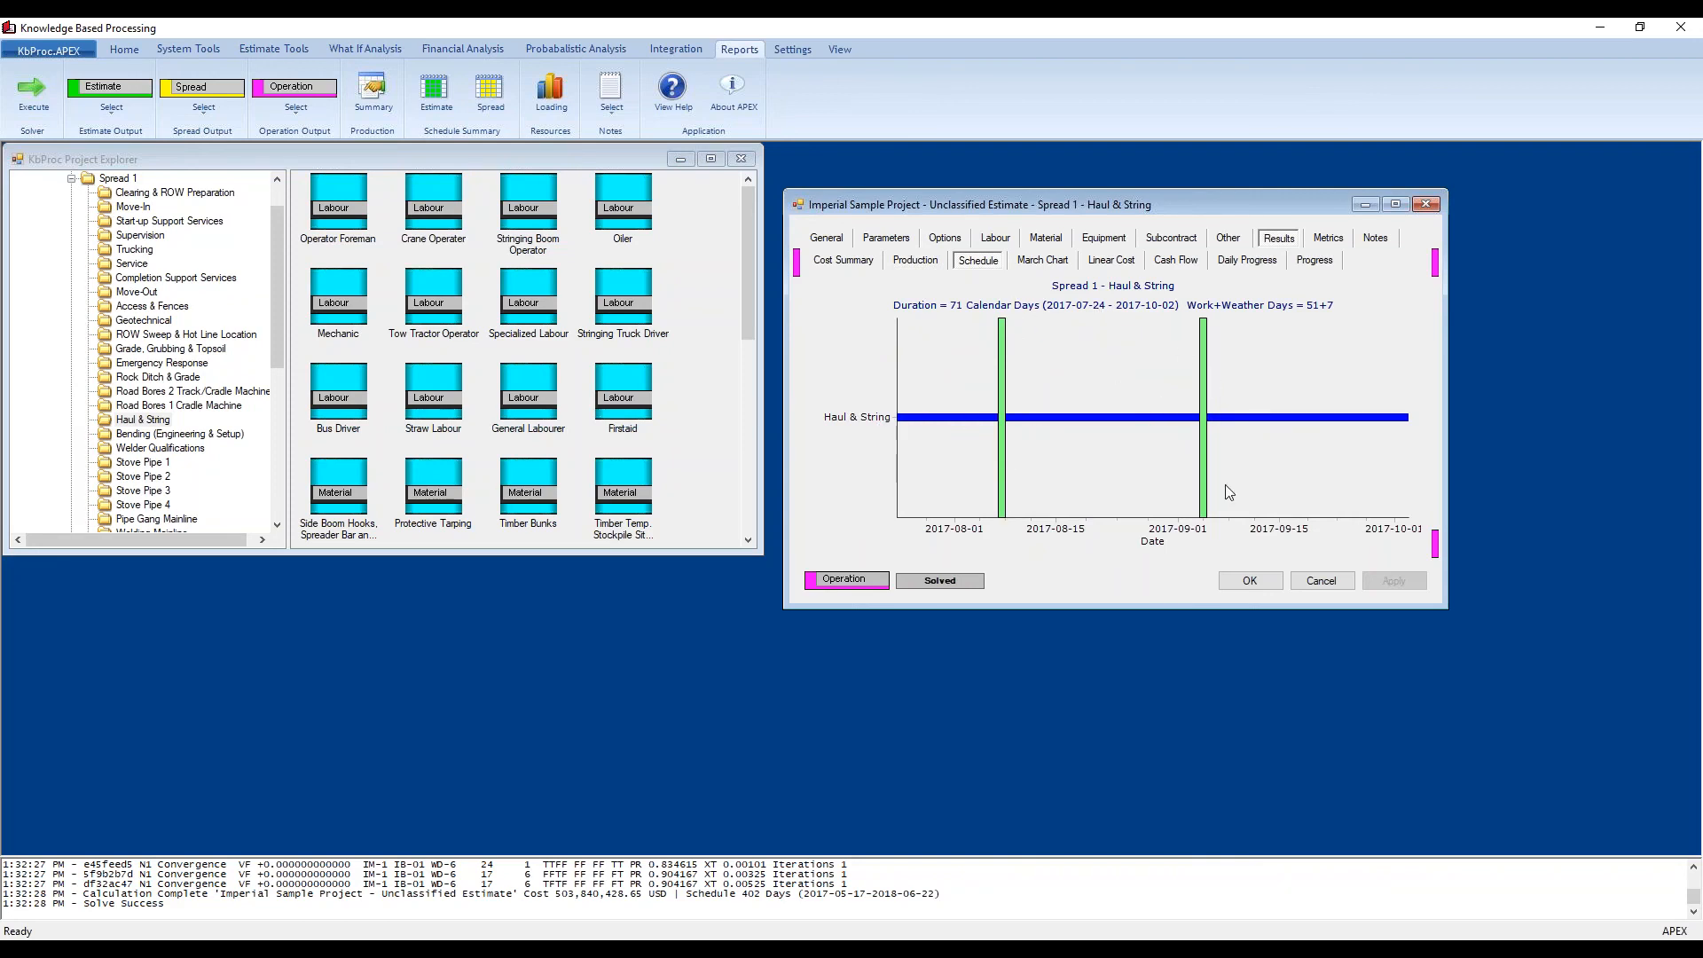
left_click(1020, 263)
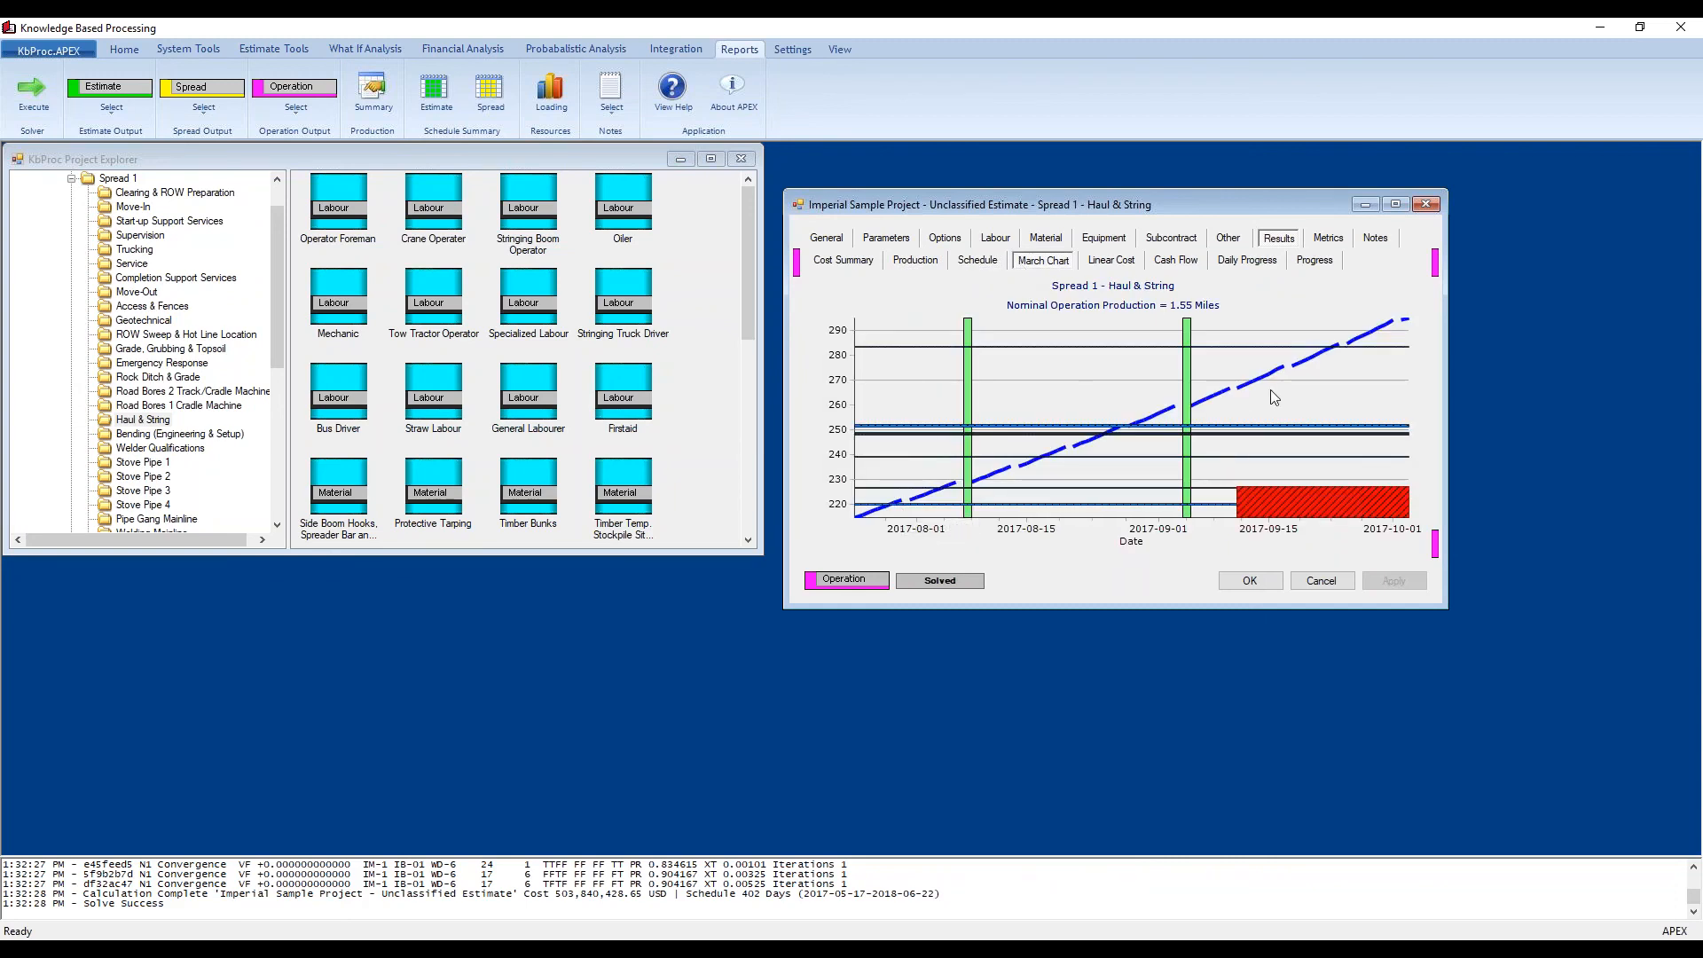
Step: Check Haul & String's linear cost chart with its cost display choices, and view the daily cash flow
left_click(1107, 264)
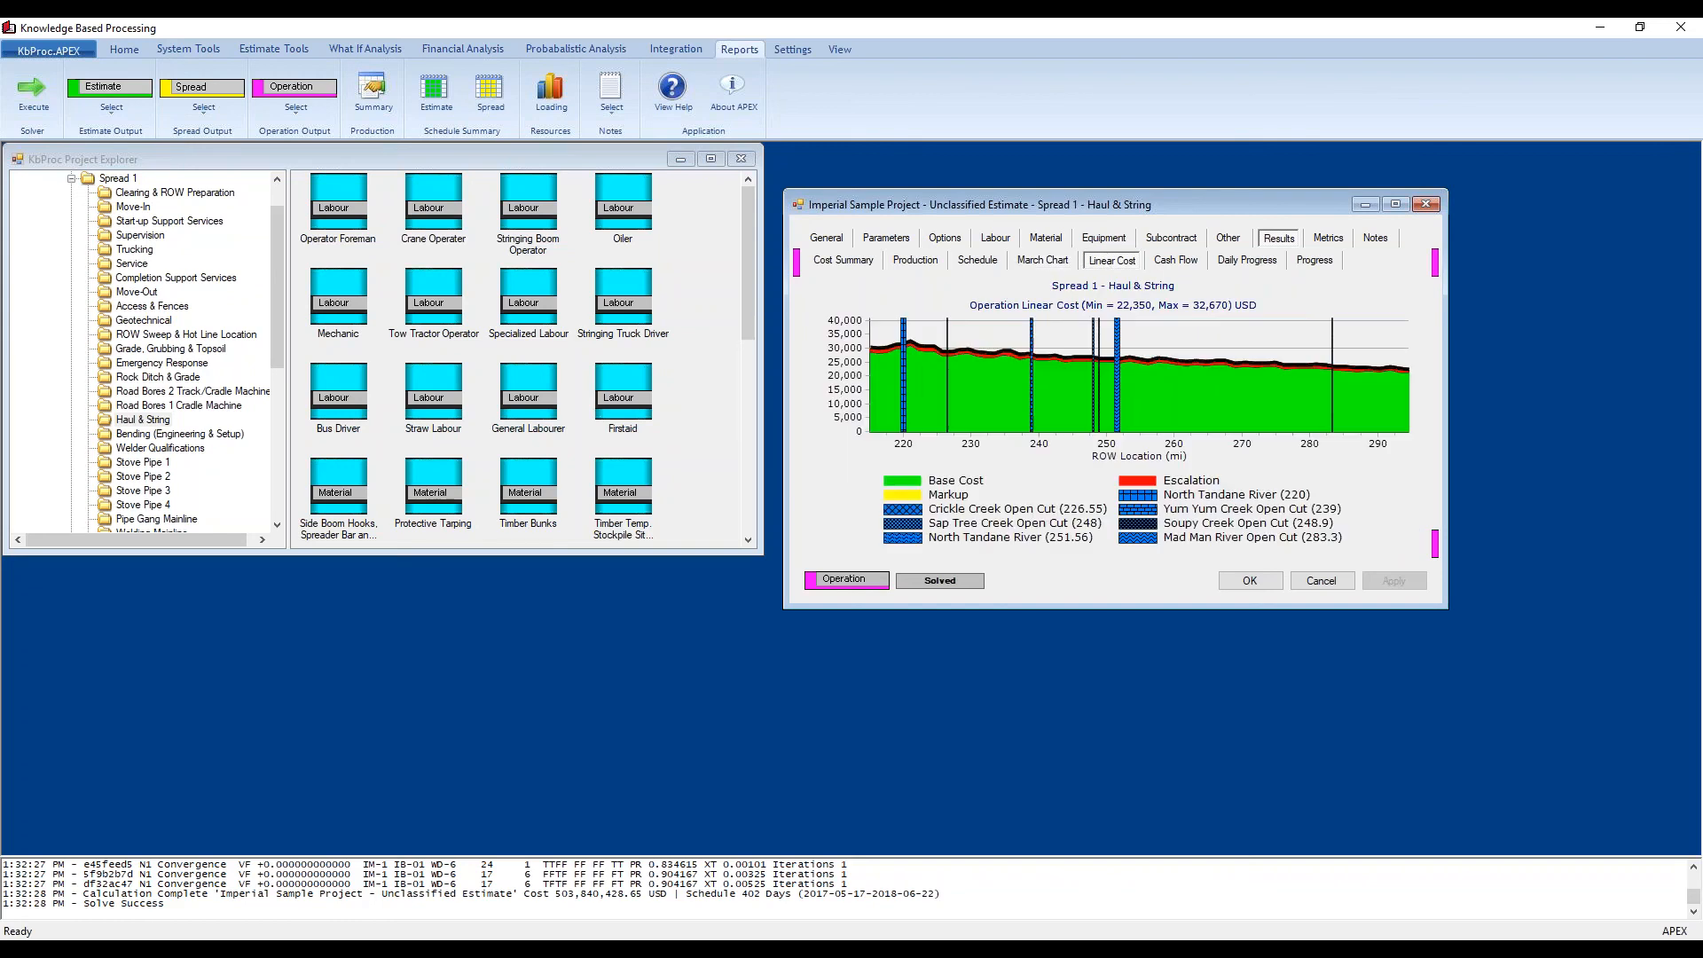
right_click(1263, 388)
mouse_move(1337, 450)
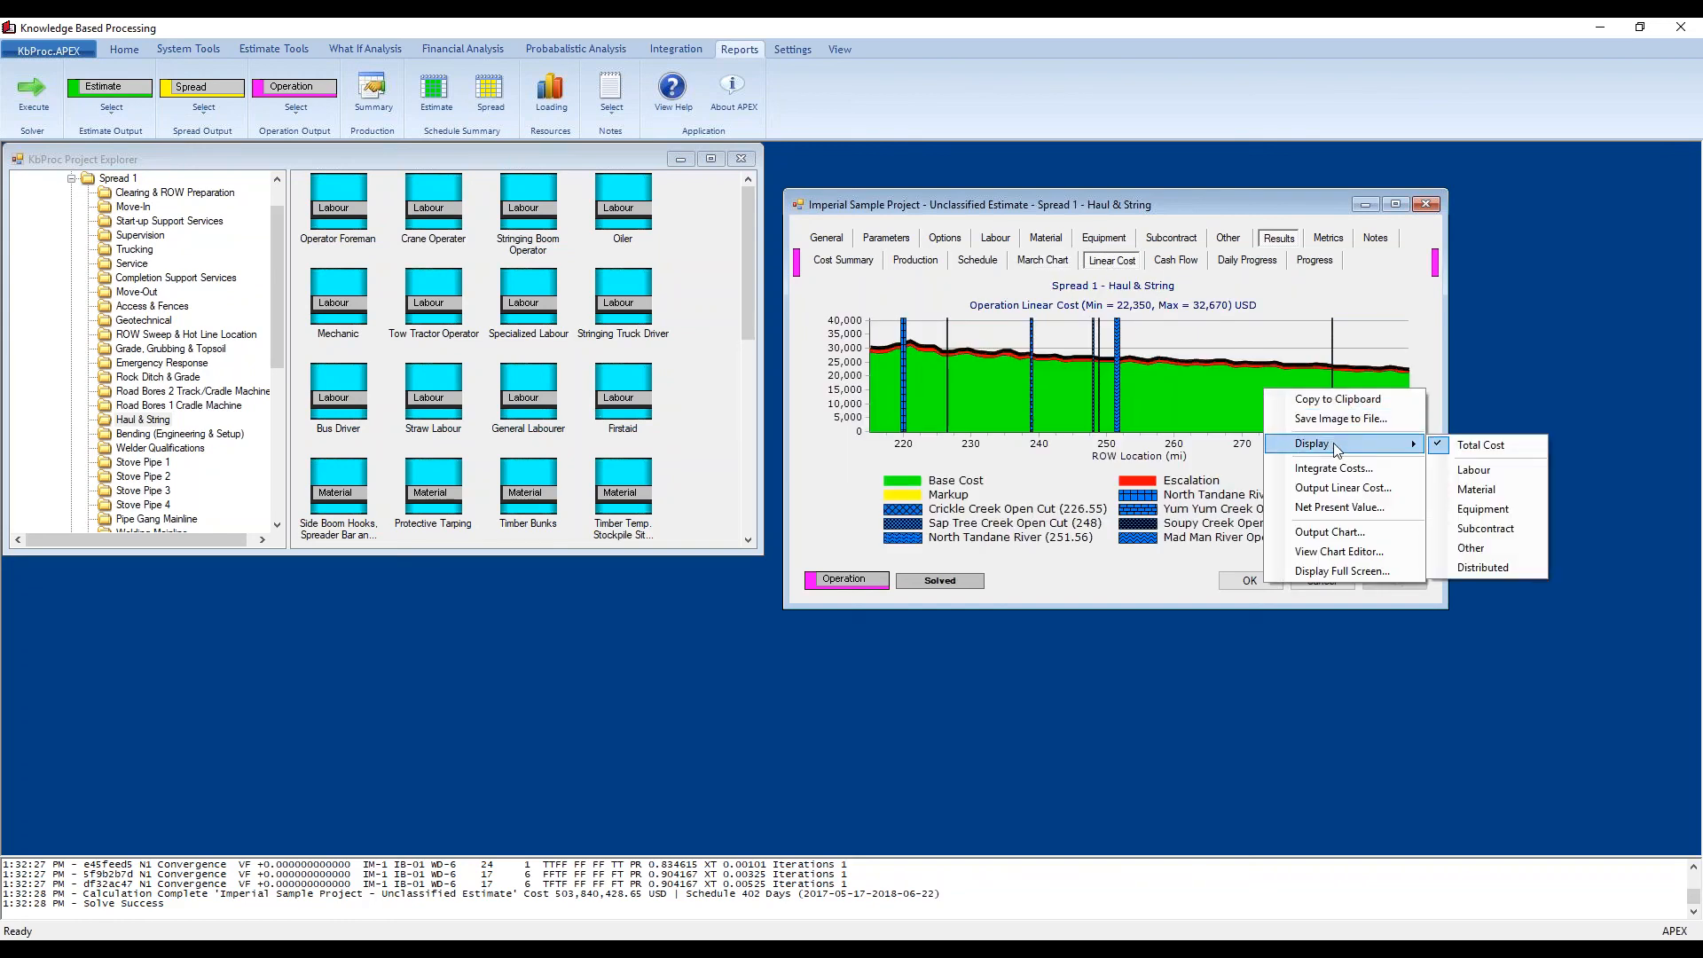
left_click(1187, 266)
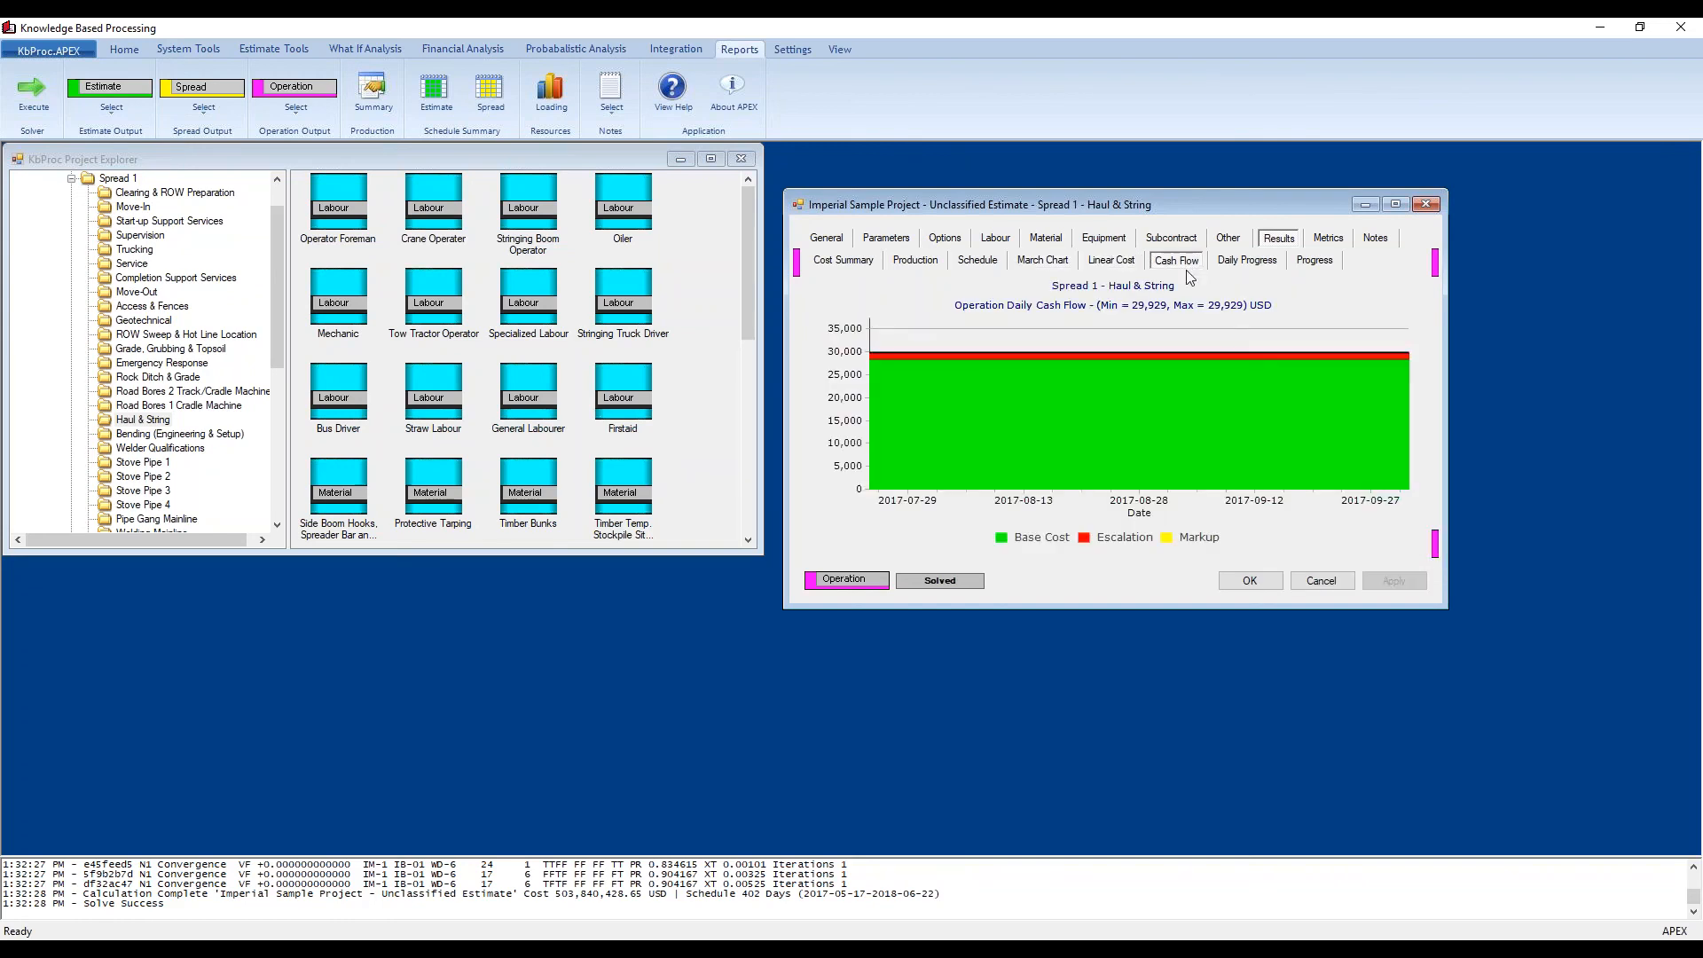
Step: Examine the general and travel details of Wednesday 2017-07-26 in Haul & String's daily progress, and close them
left_click(1247, 263)
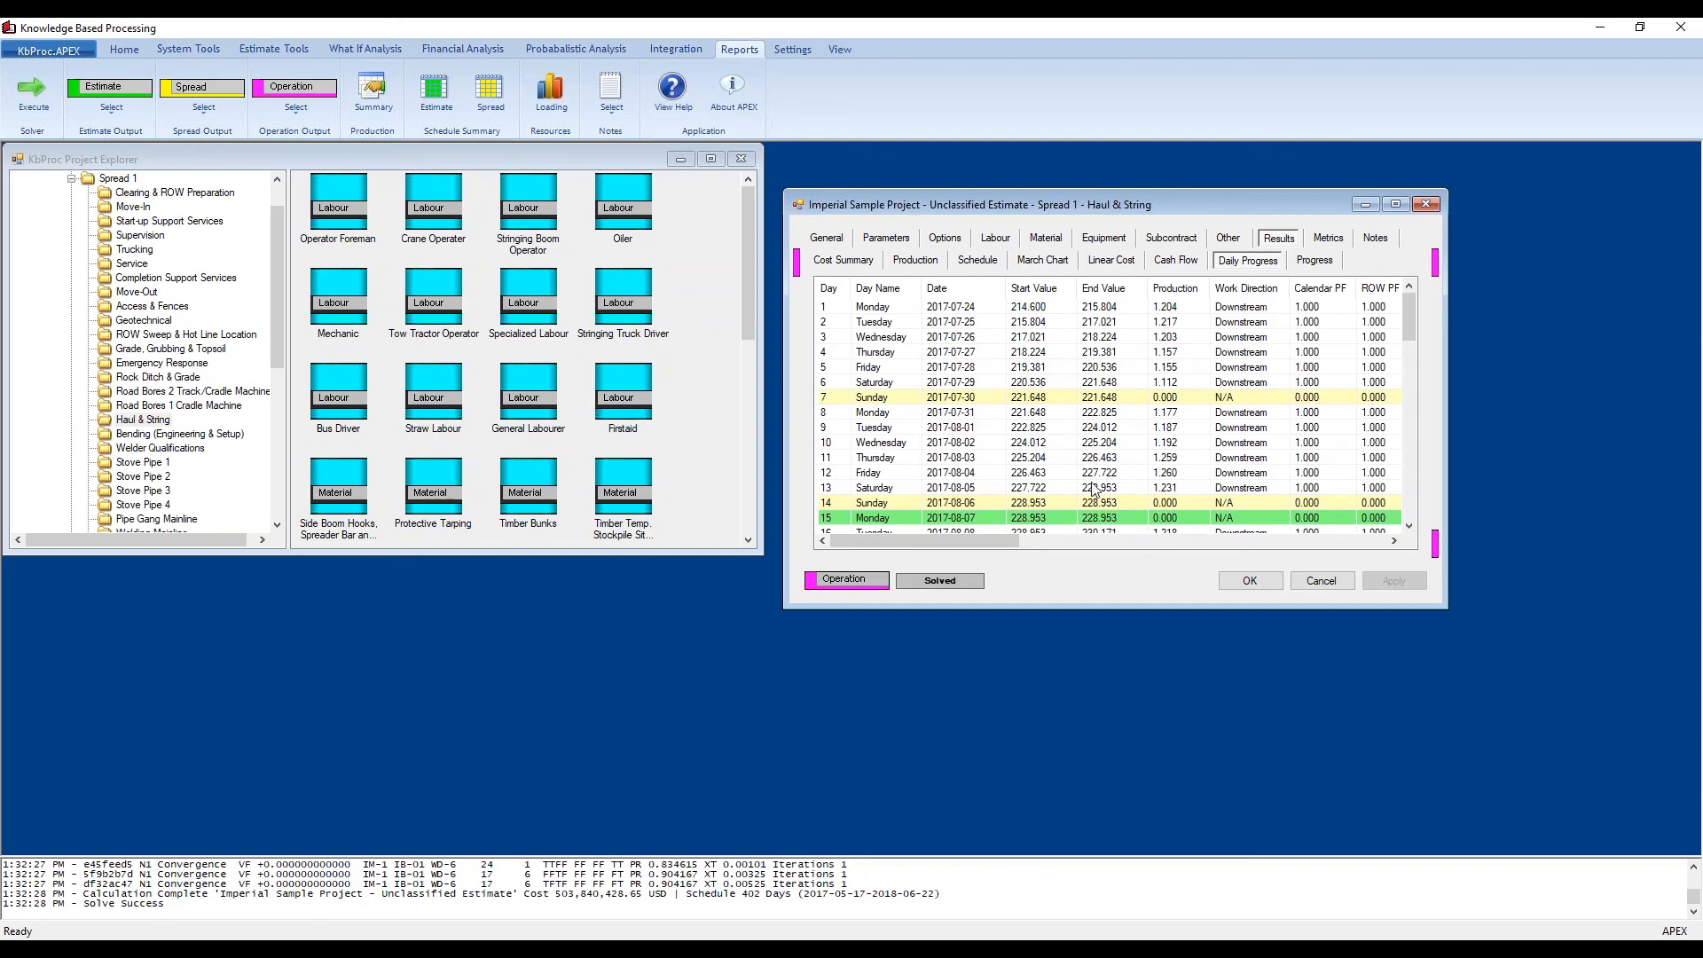
double_click(876, 344)
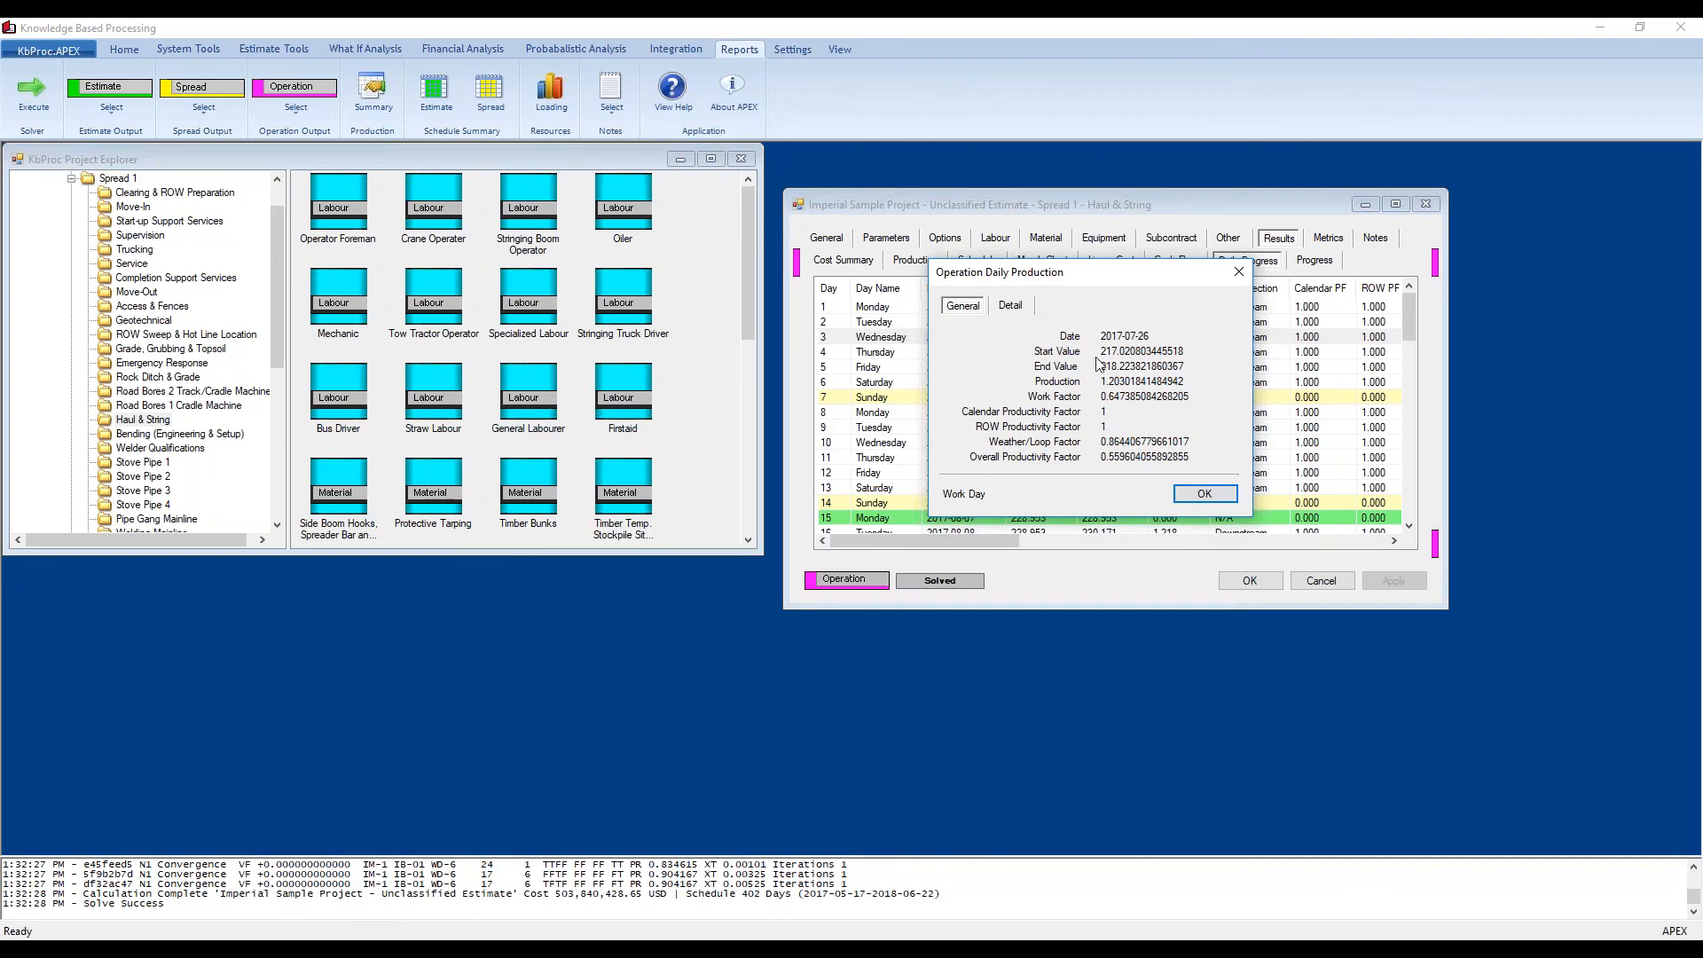
left_click(1022, 309)
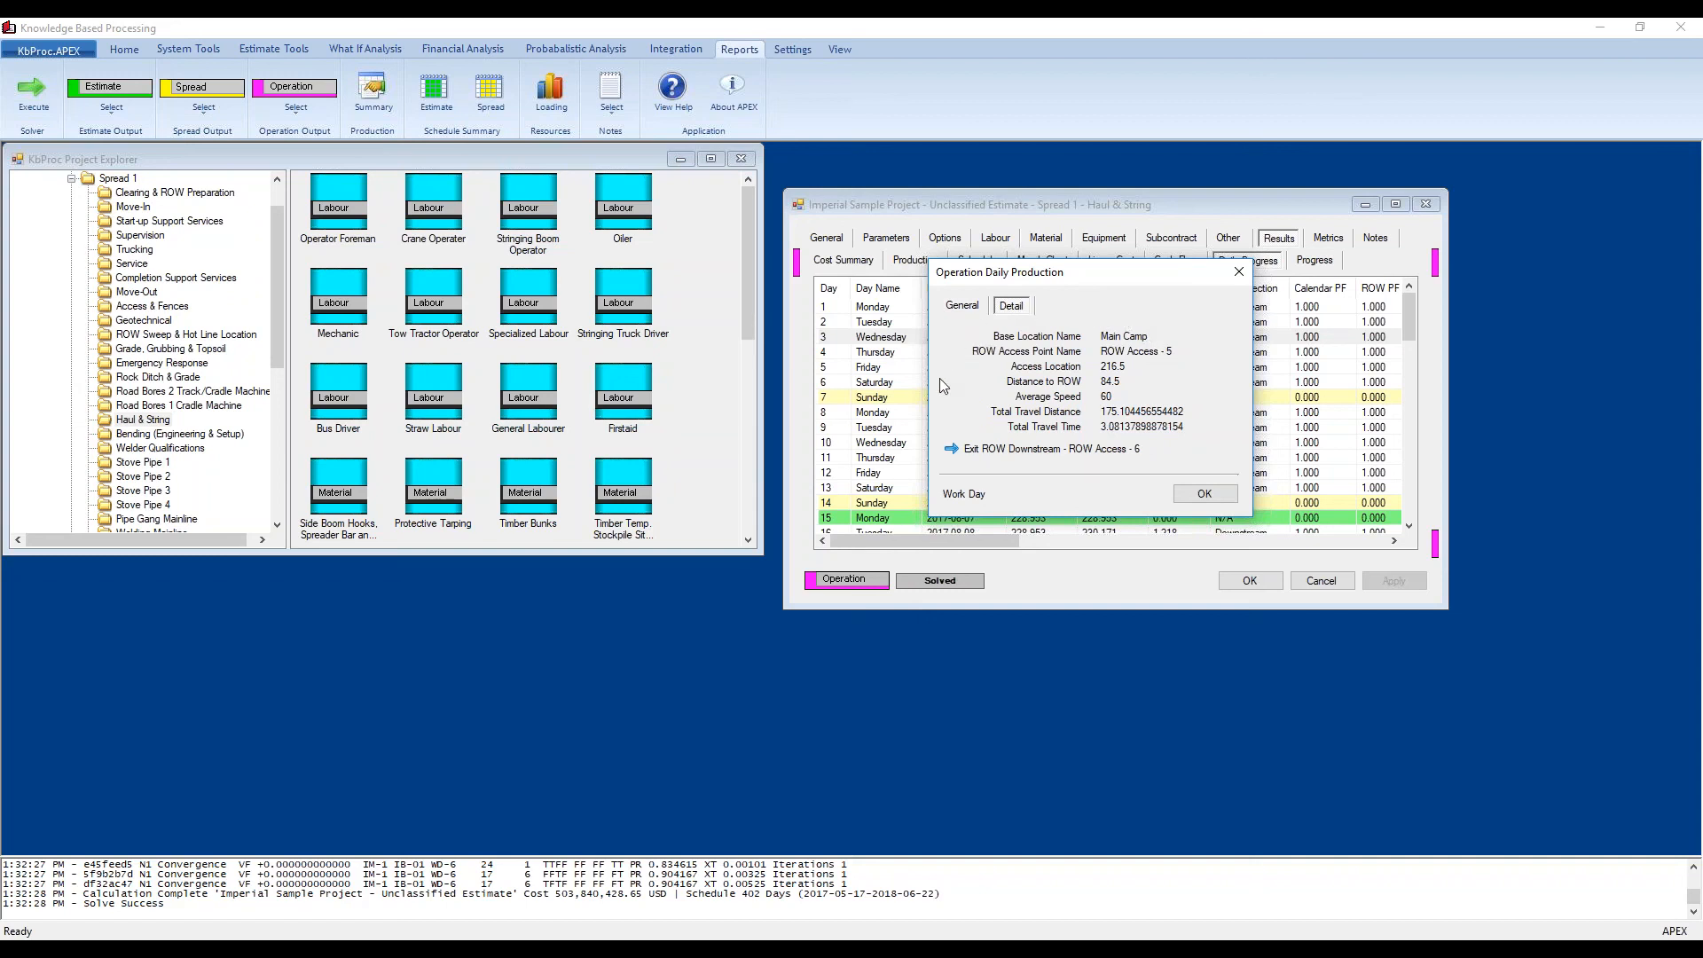
left_click(1223, 496)
Step: View Haul & String's daily production histogram and its time-based production rate profile, closing each one
right_click(902, 343)
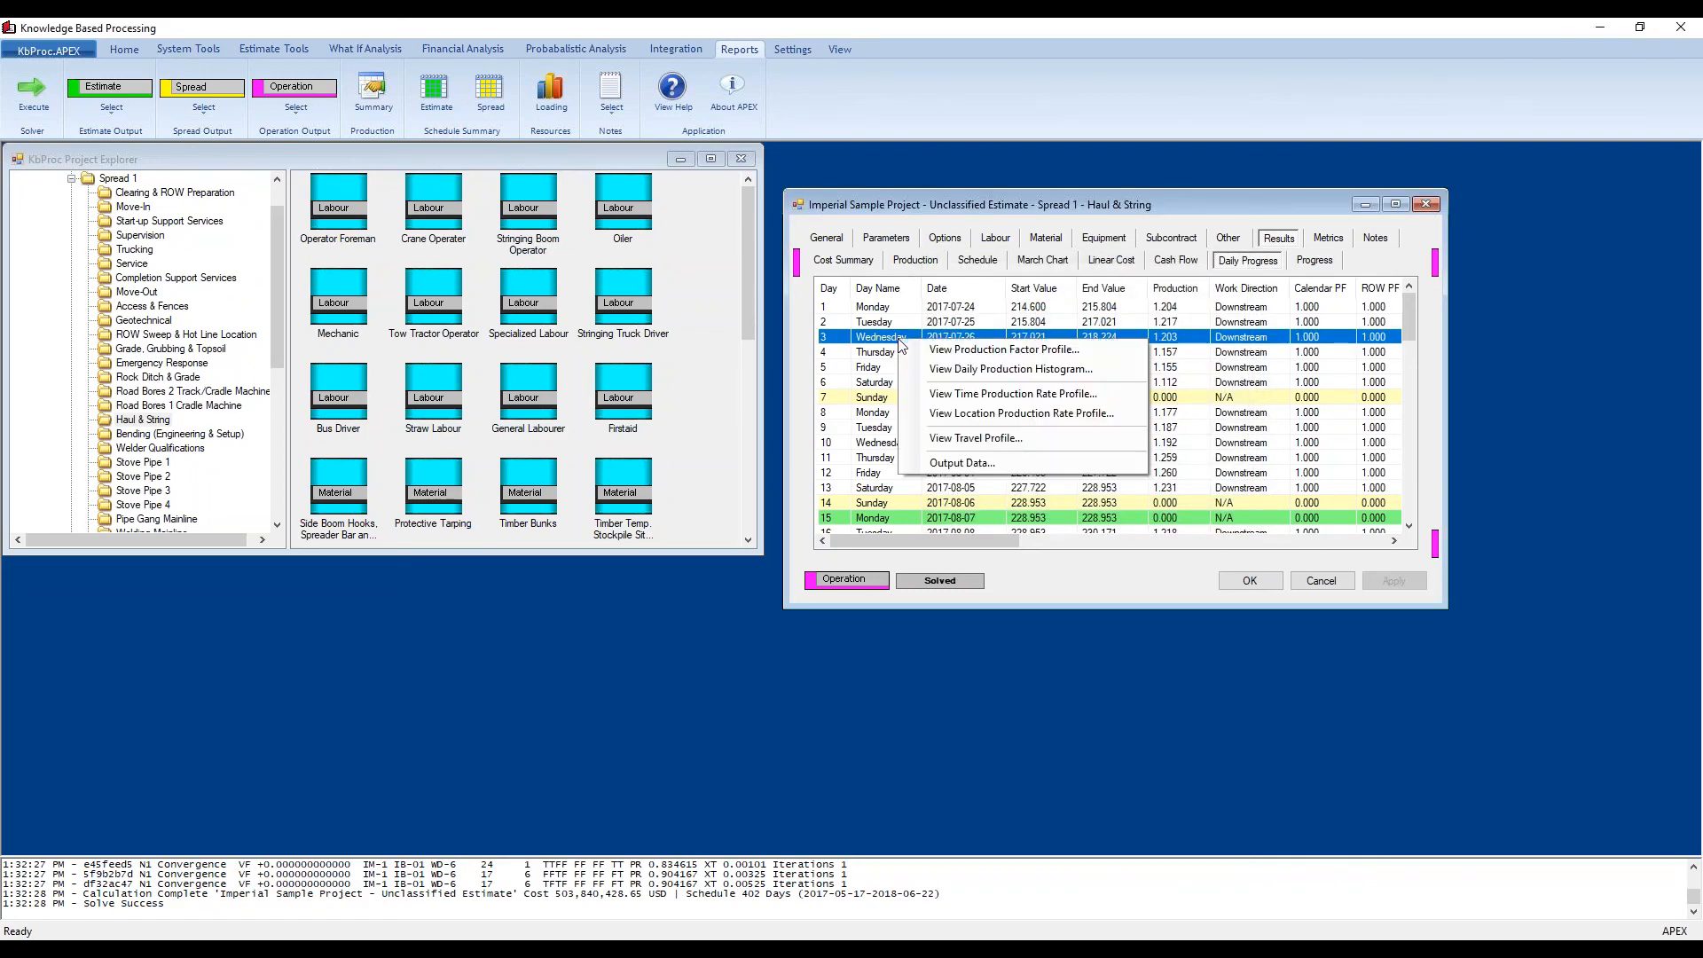
left_click(990, 371)
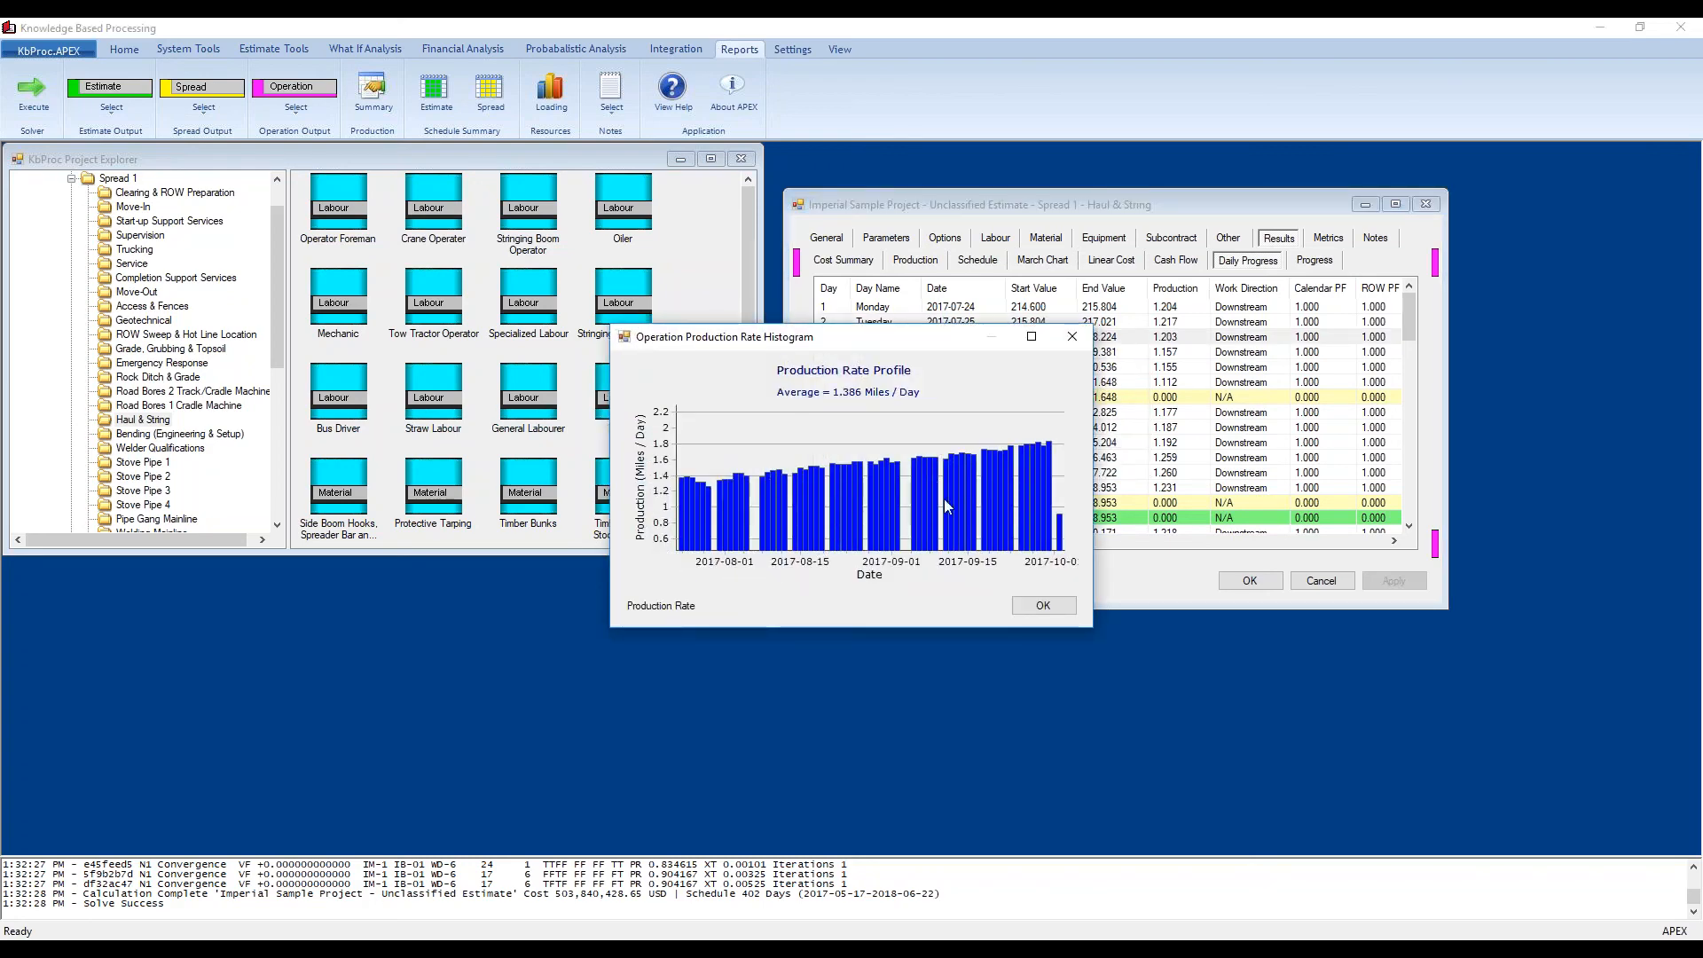
left_click(1054, 603)
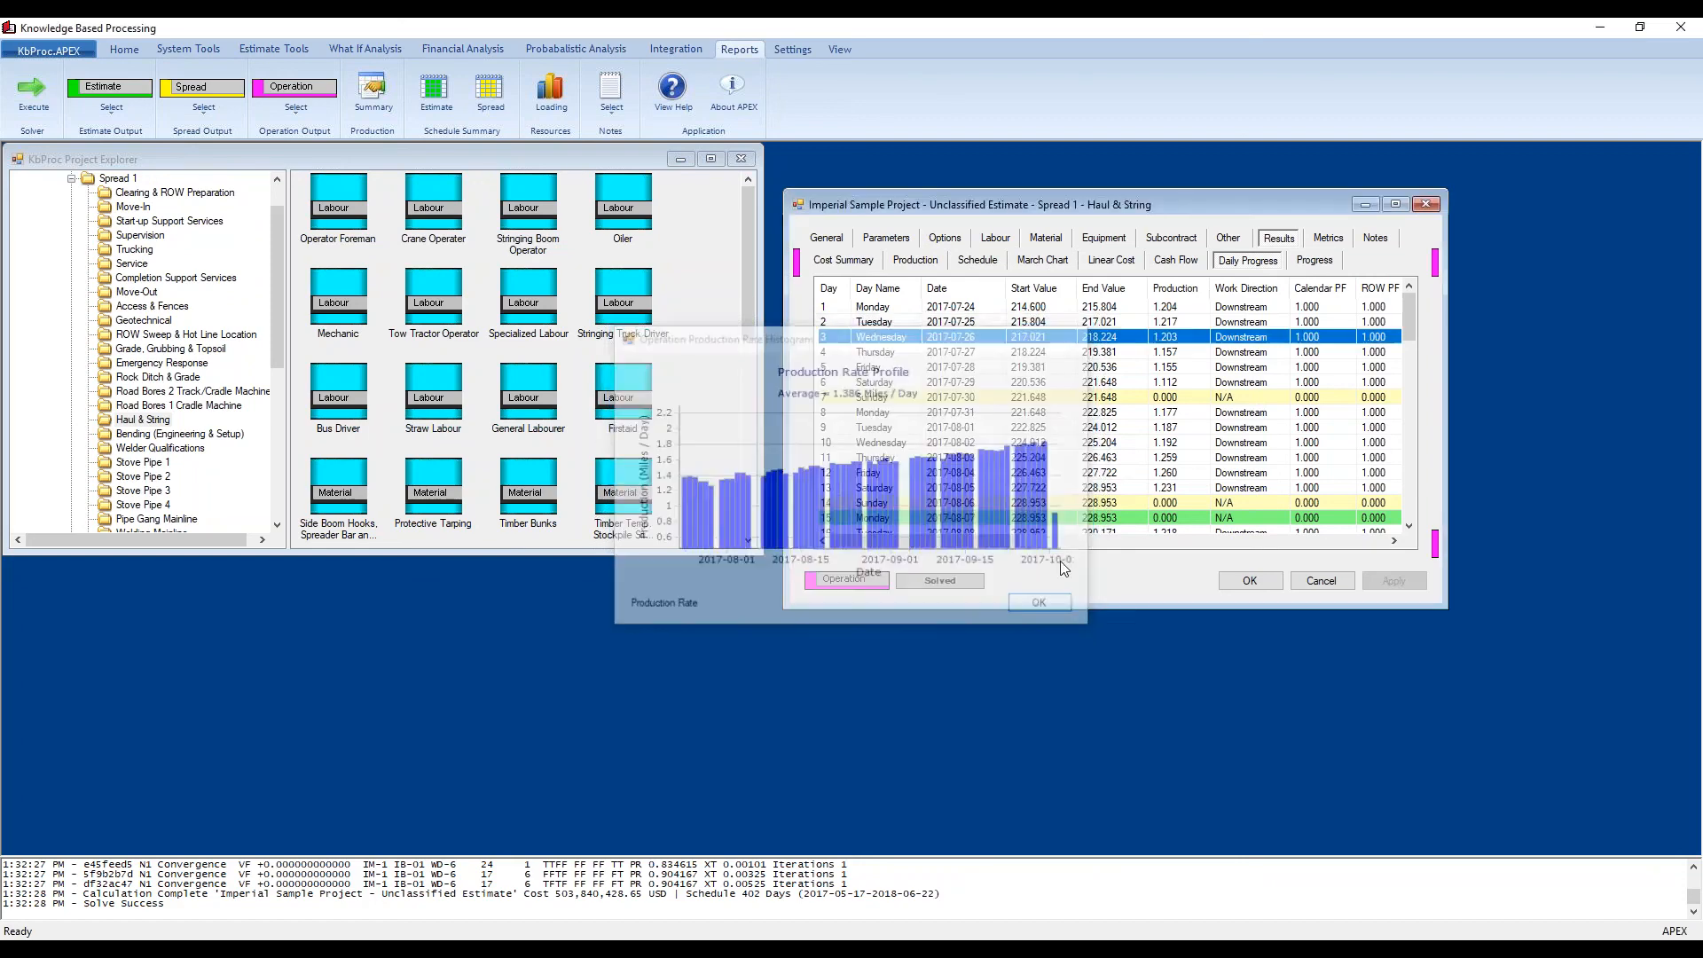
right_click(1040, 339)
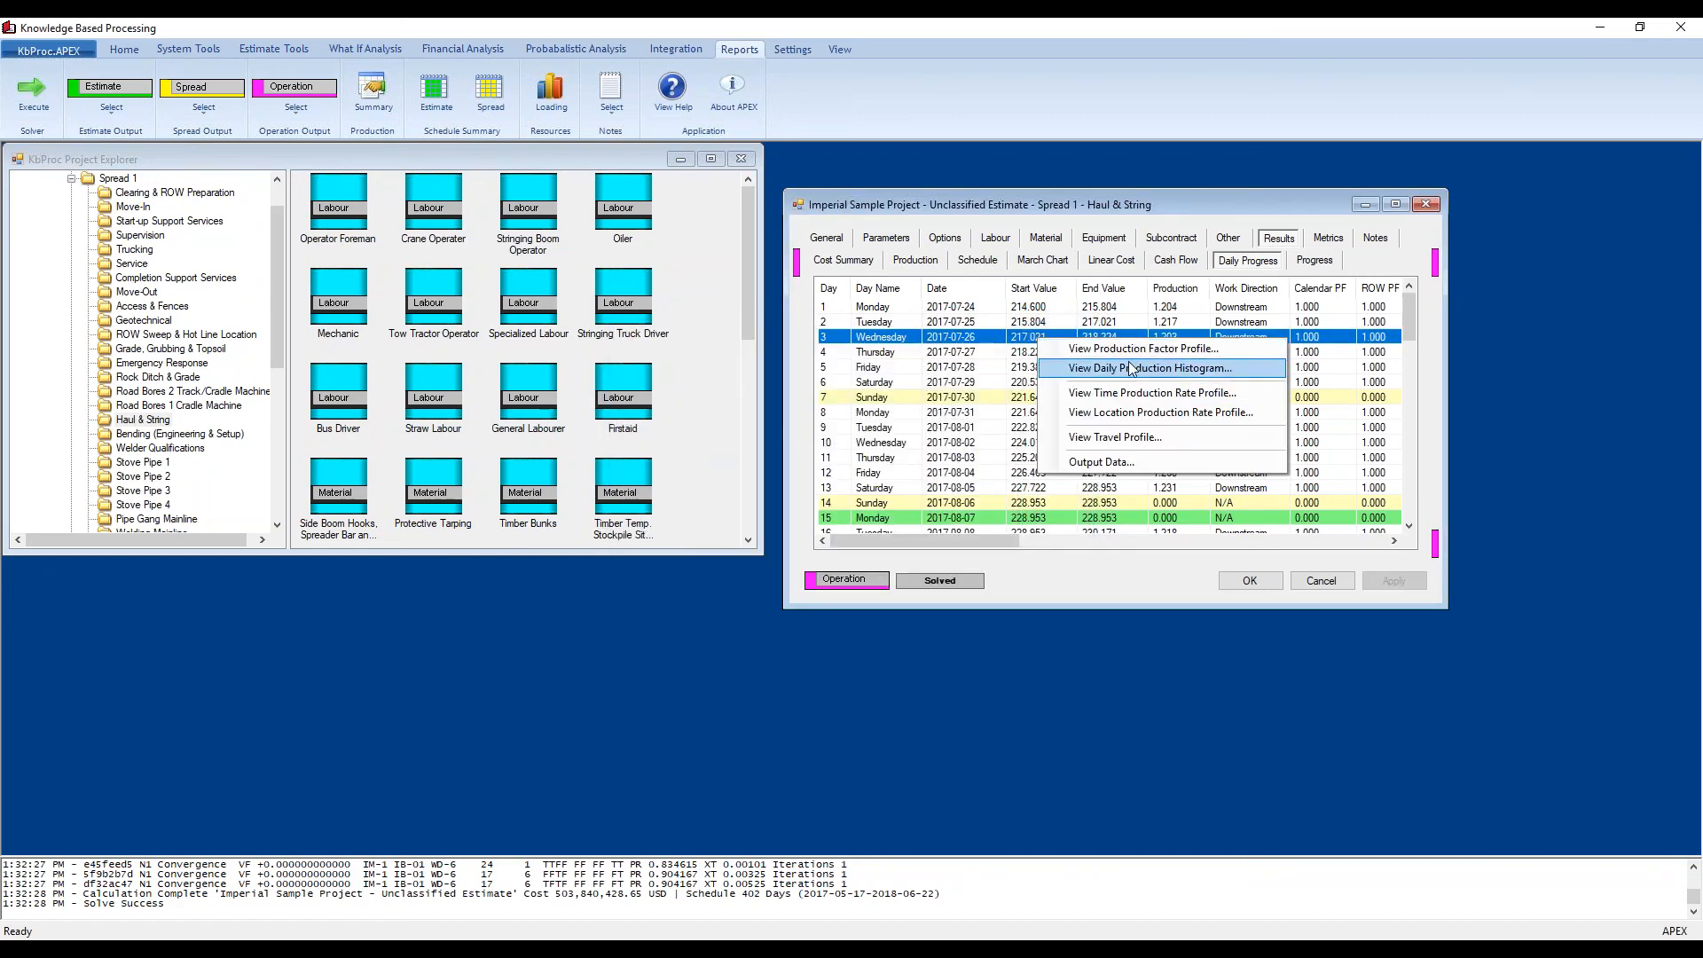
left_click(1131, 396)
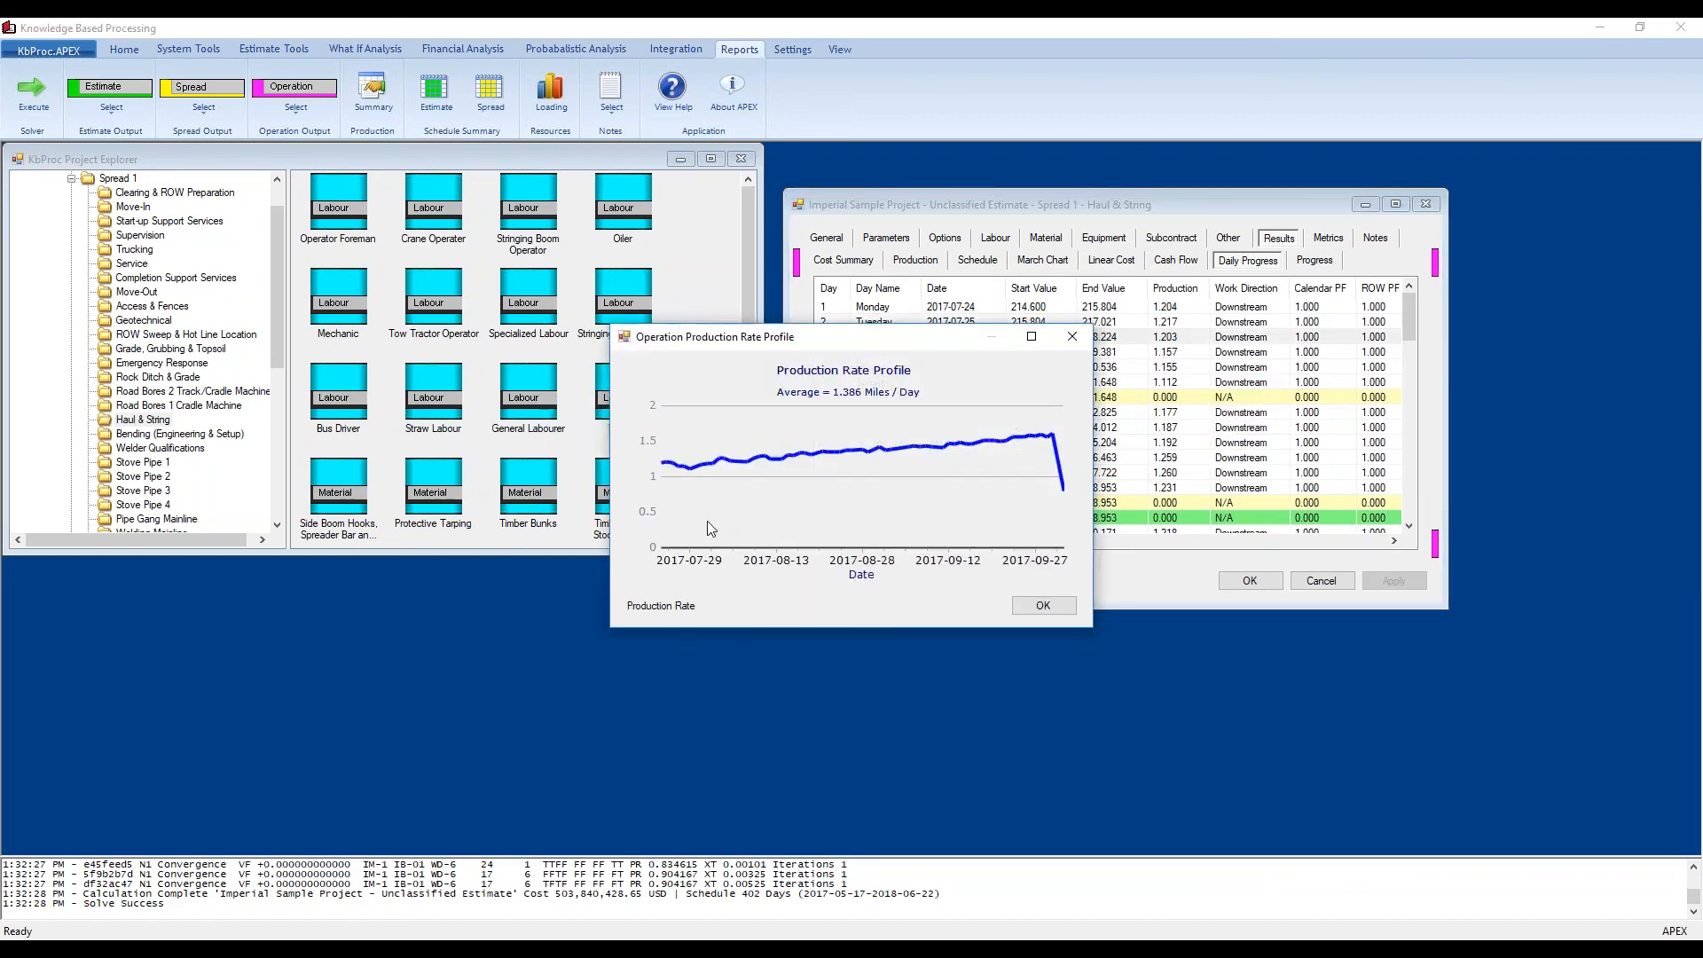
left_click(1043, 606)
Step: View Haul & String's travel profile and its location-based production rate profile from the daily progress, closing each one
right_click(1109, 341)
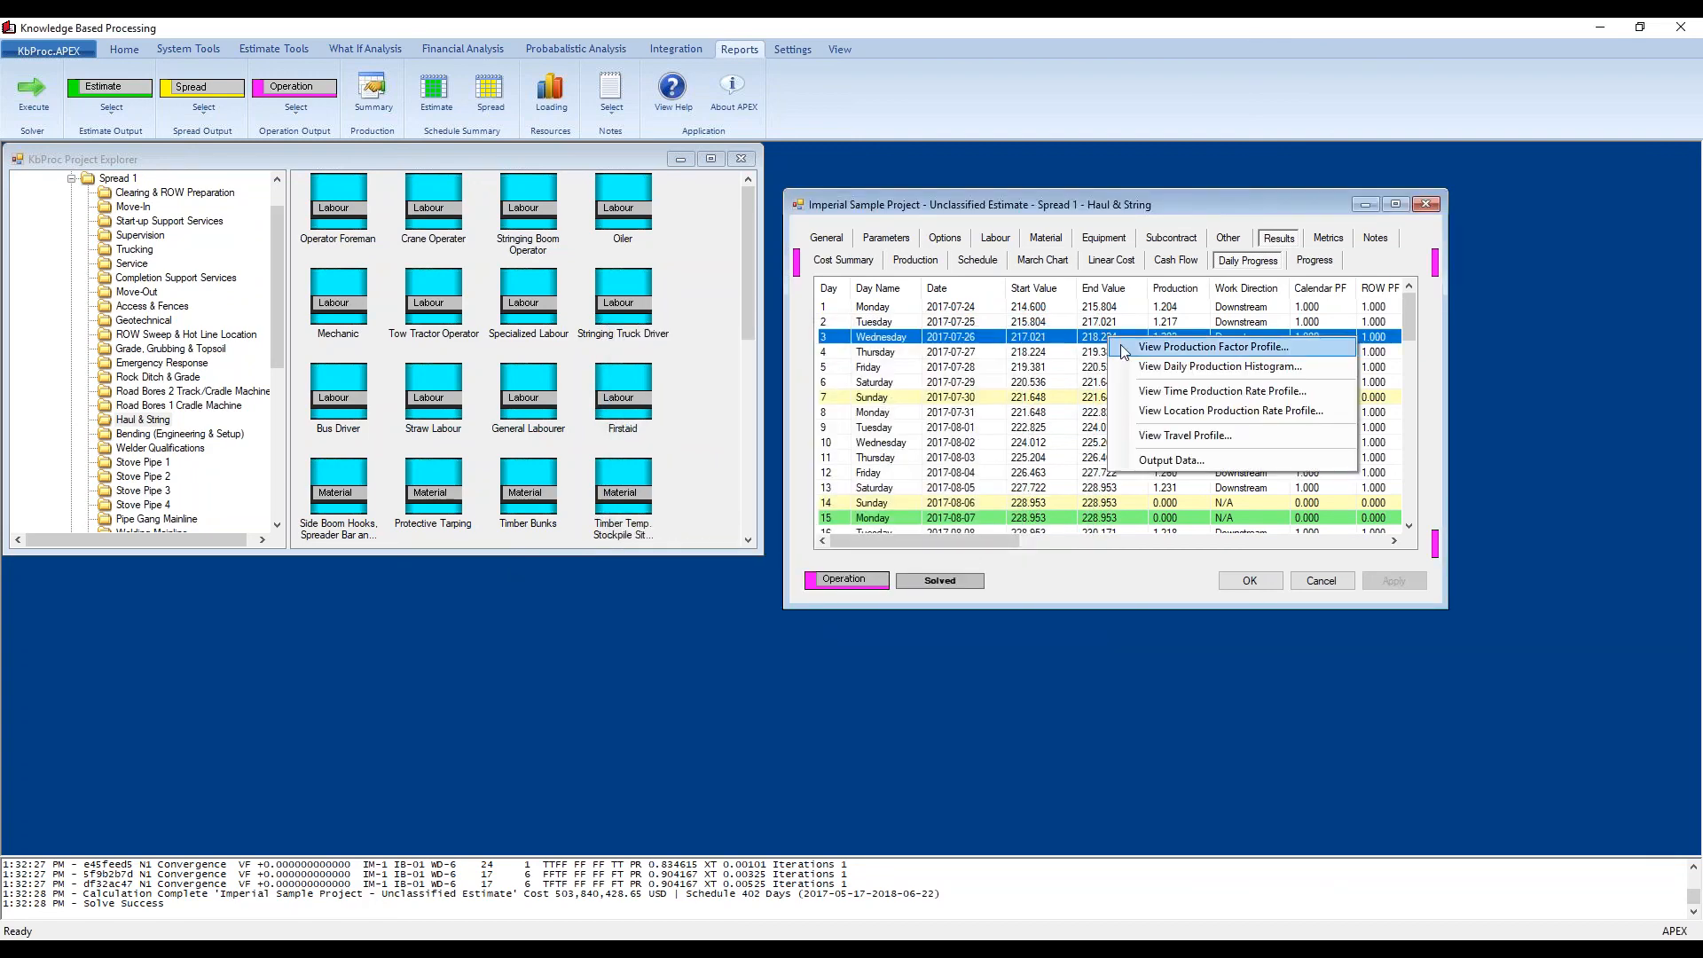
left_click(1188, 436)
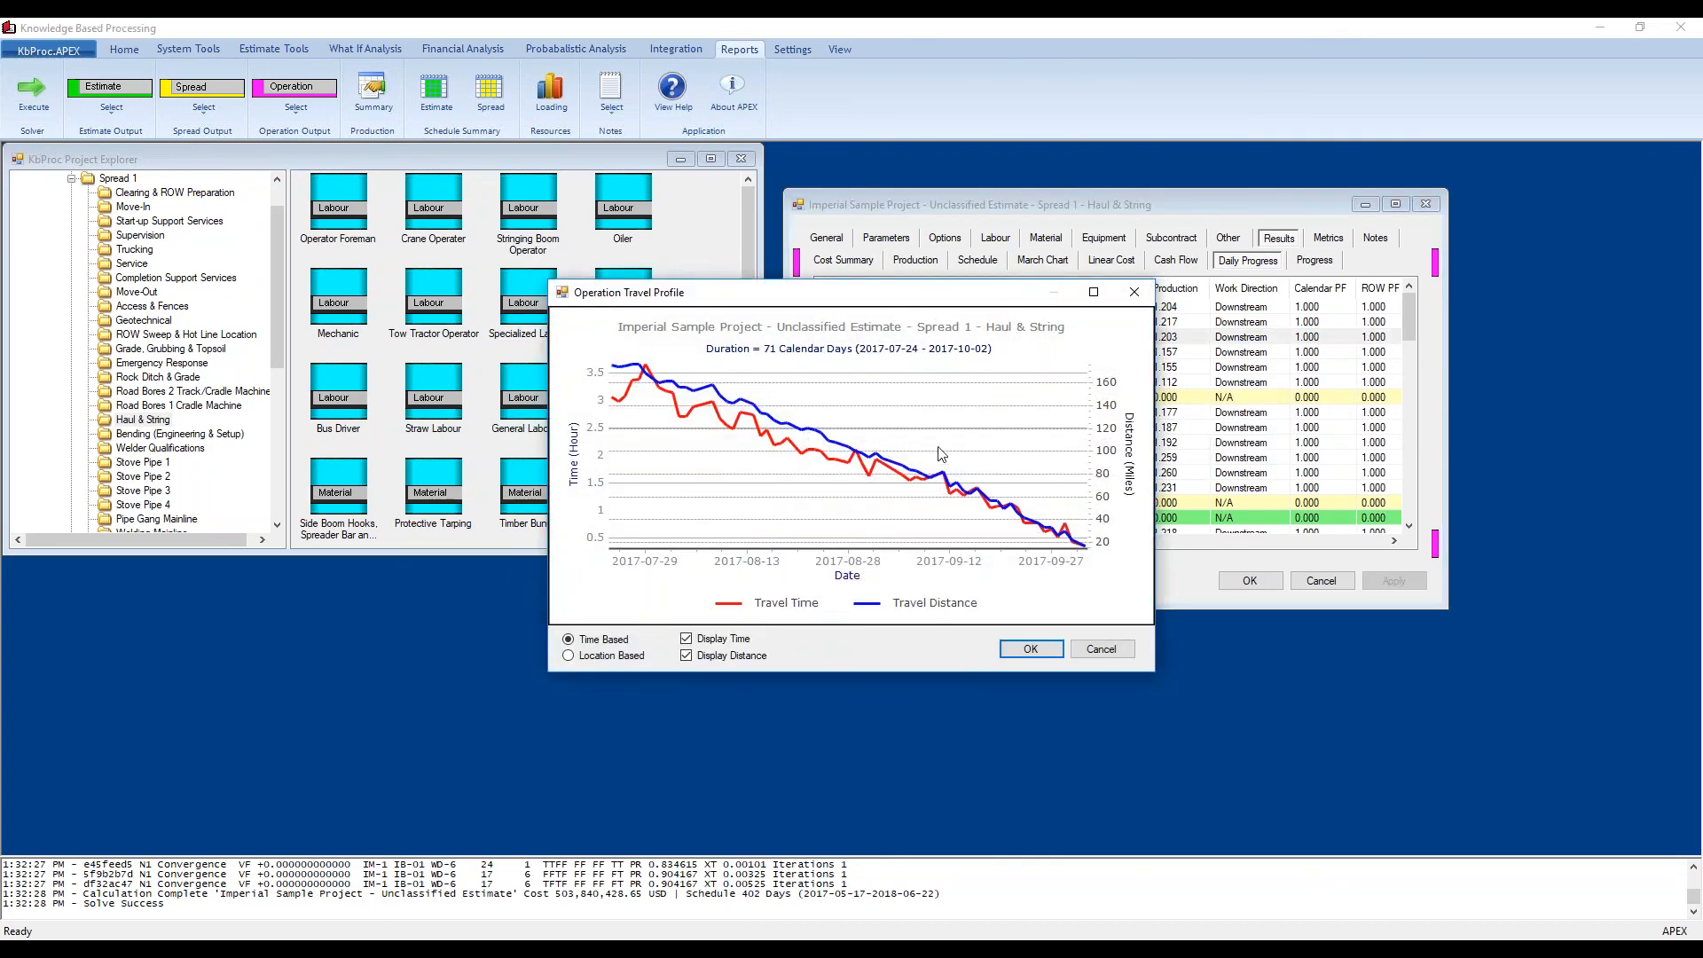
left_click(1030, 649)
right_click(1129, 352)
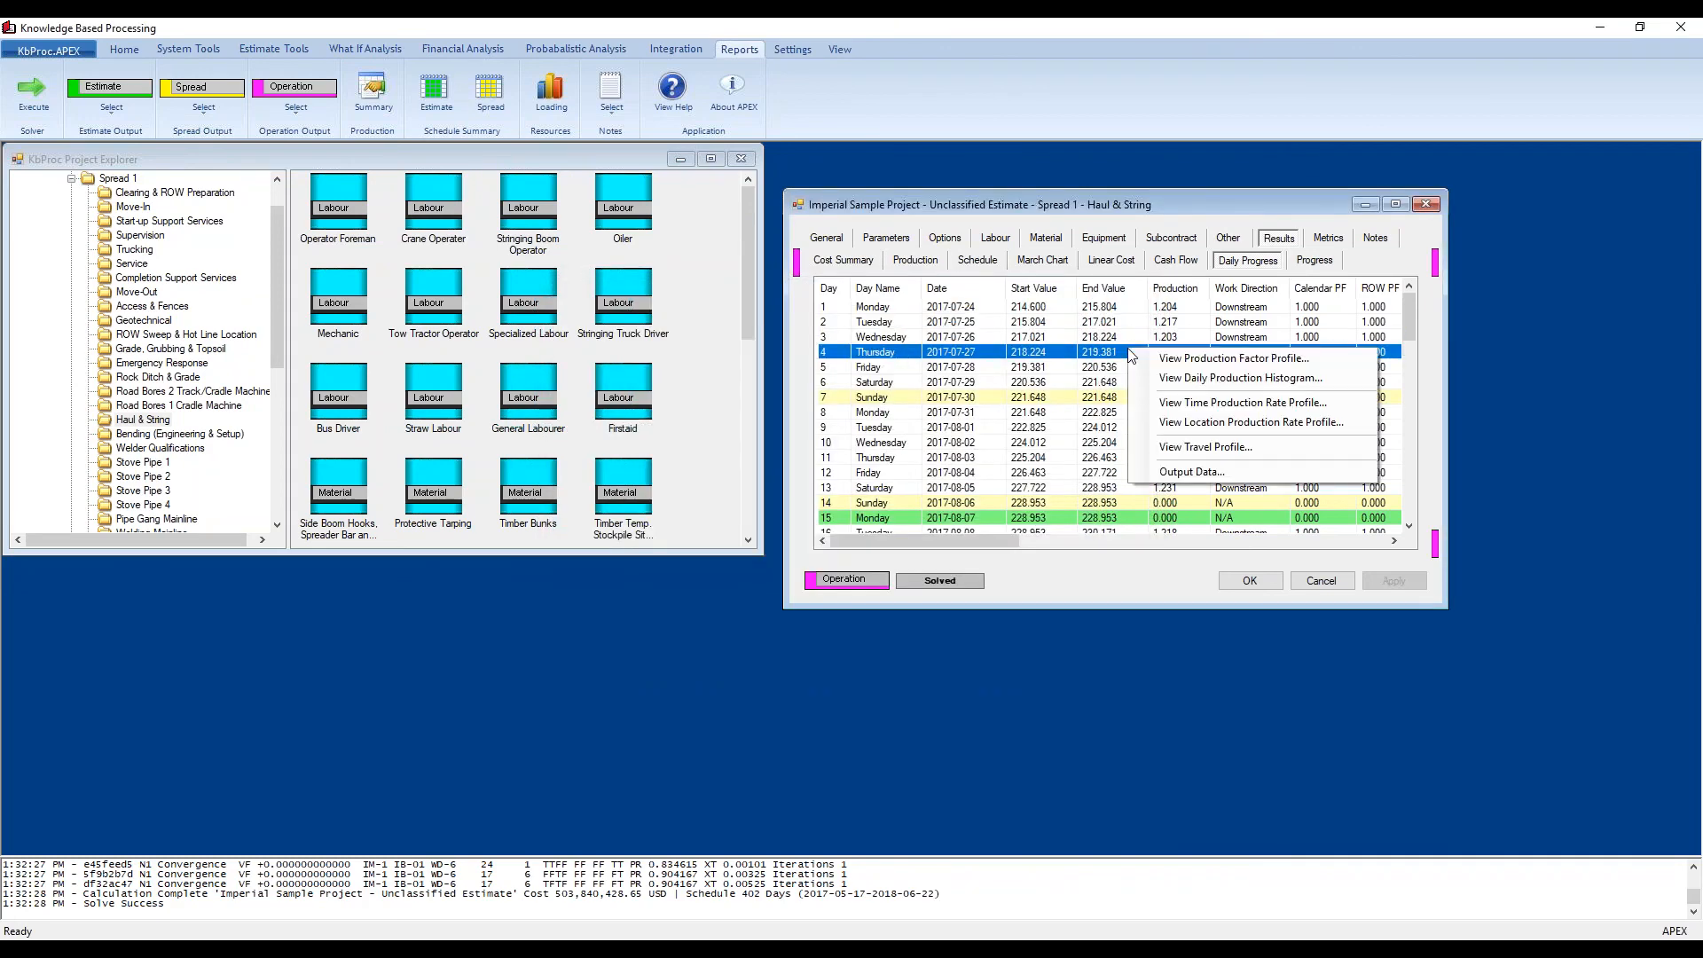
left_click(1219, 423)
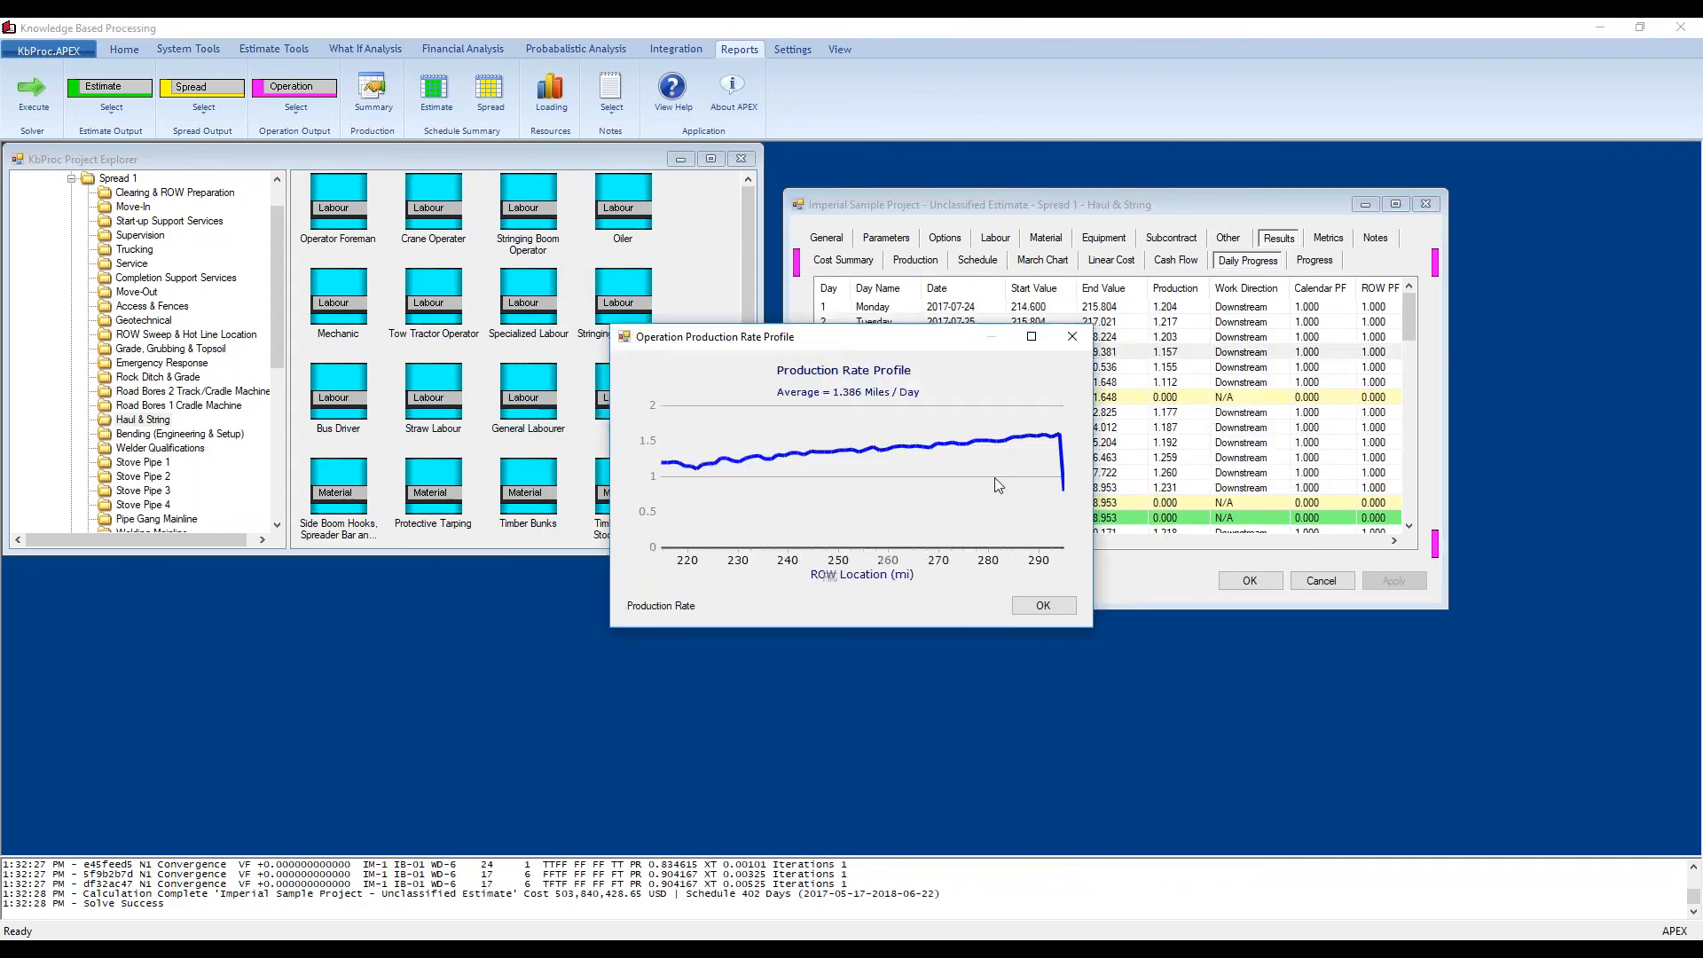
left_click(1043, 605)
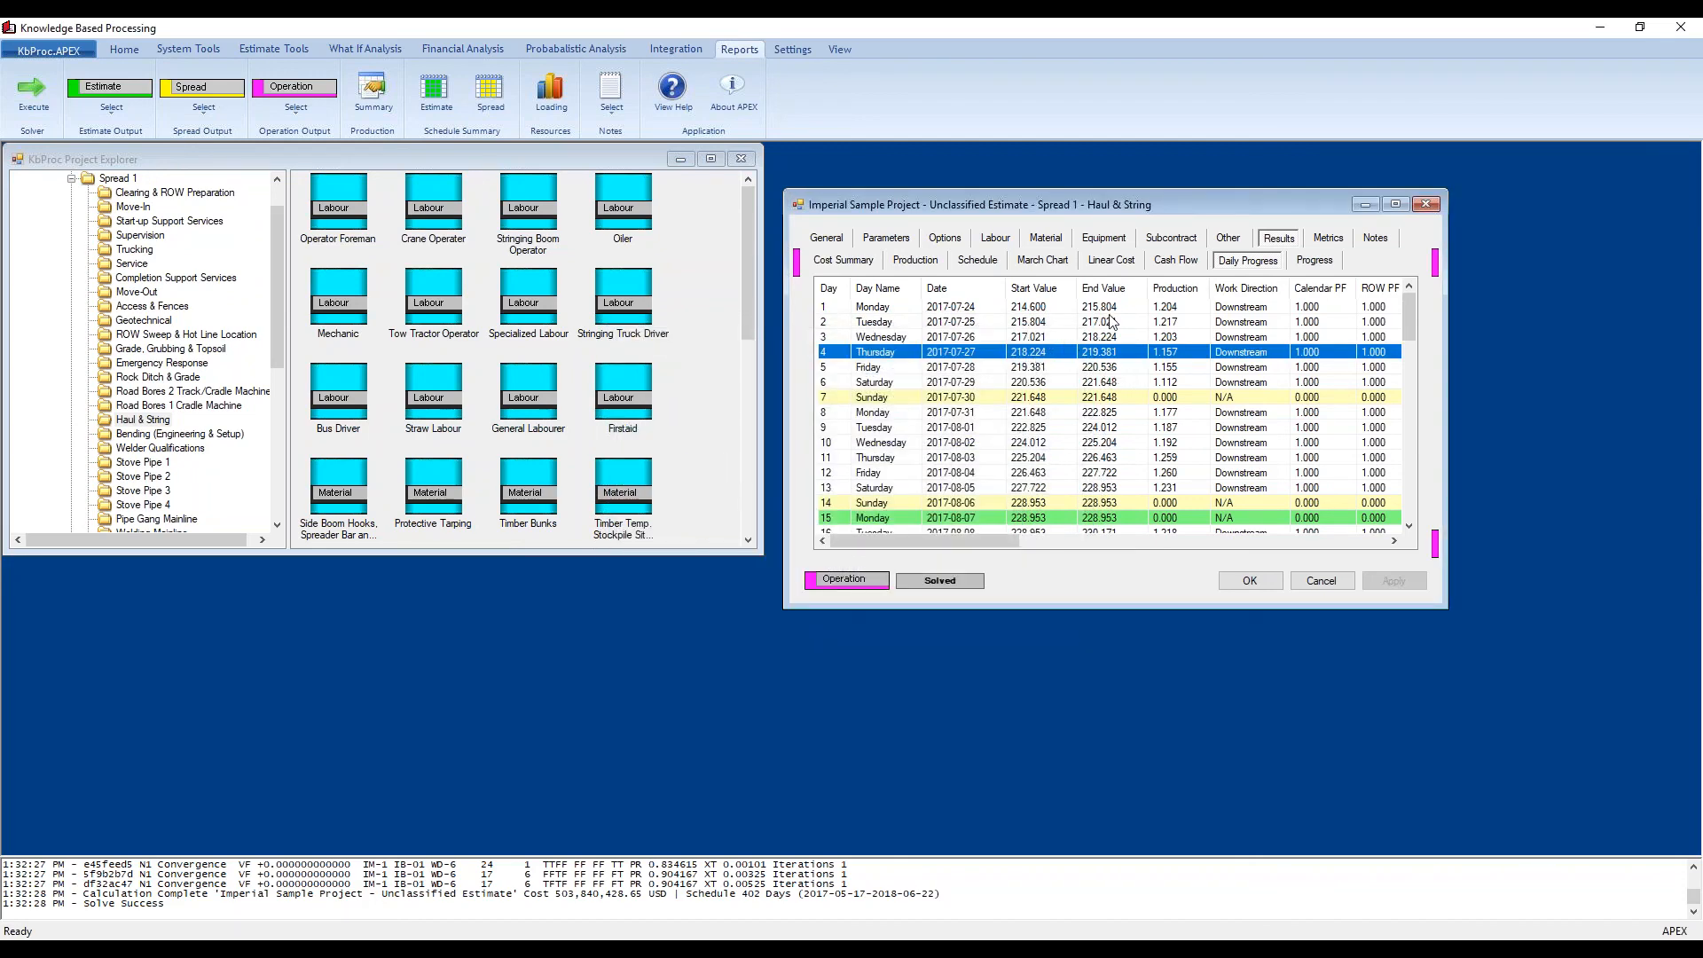
Step: Check the daily production record for Tuesday 2017-07-25 and close it
left_click(1003, 325)
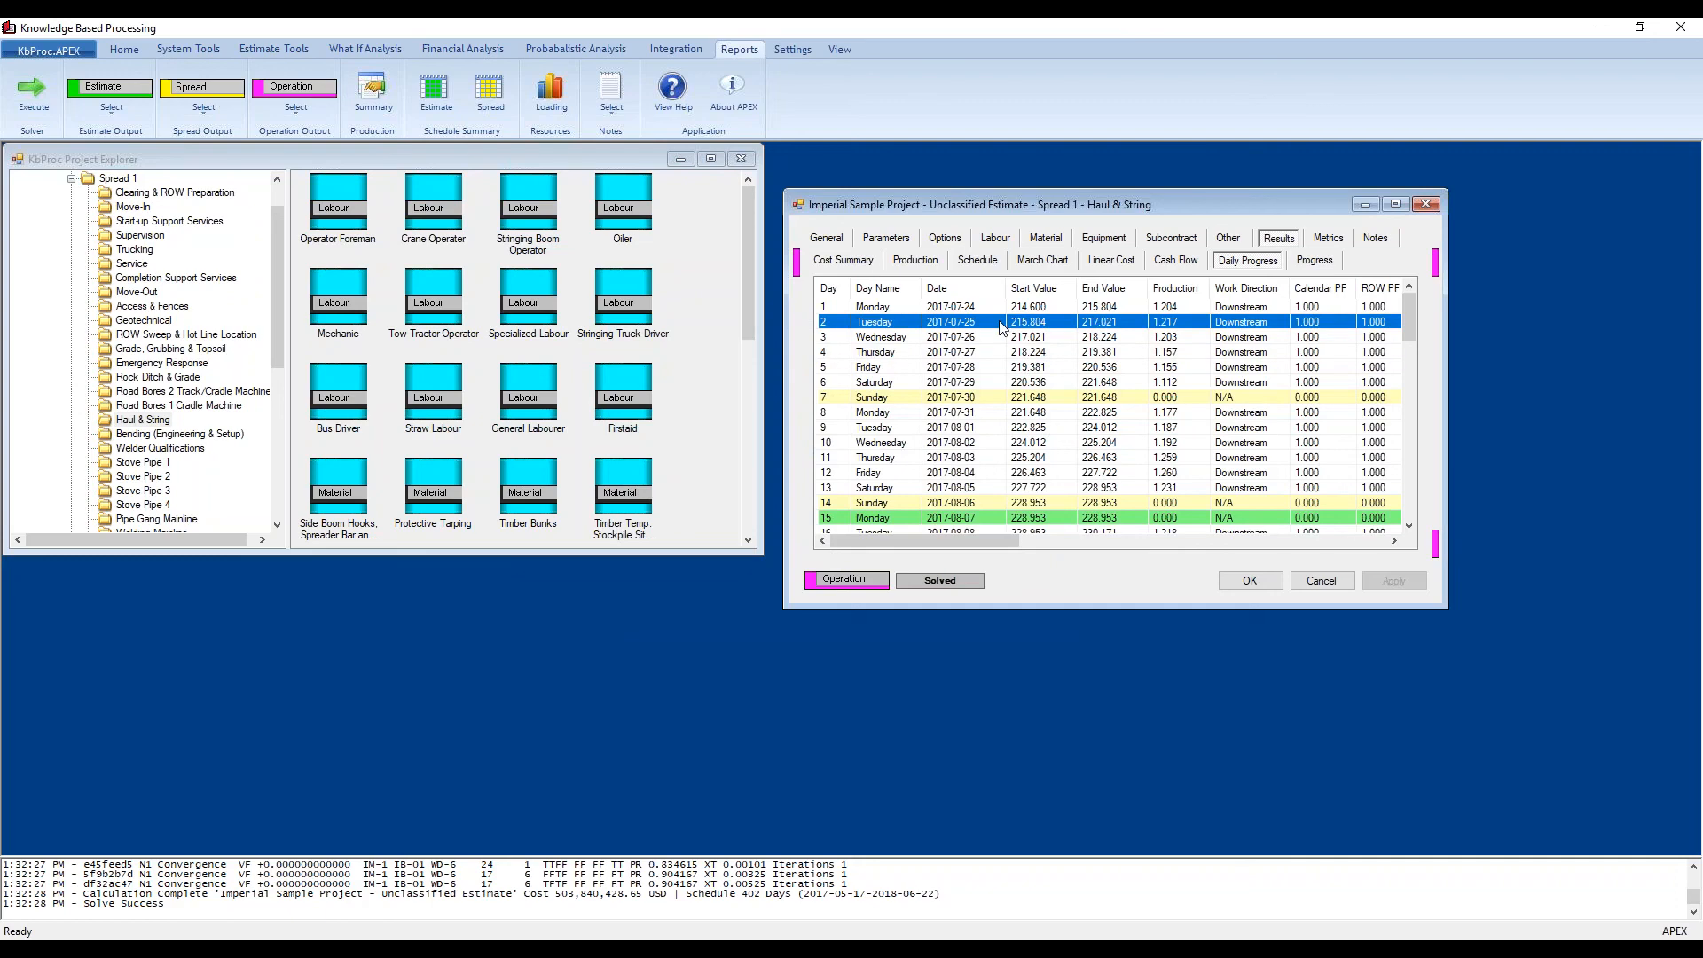
double_click(1002, 325)
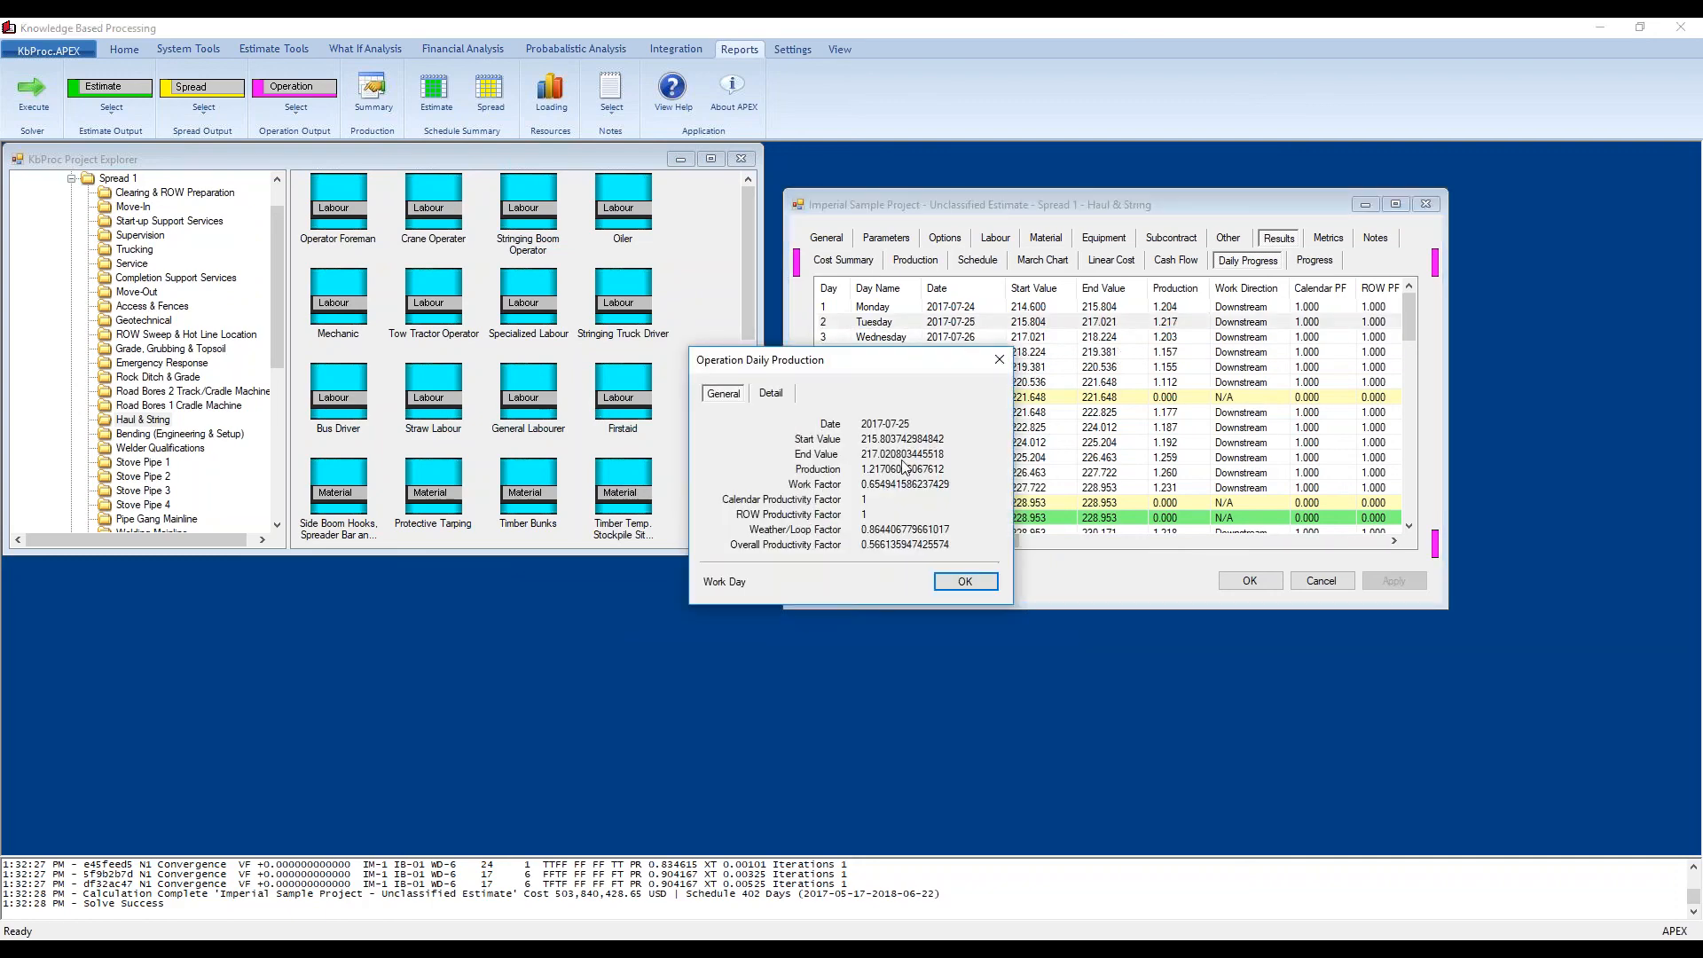
left_click(968, 582)
Step: Review Haul & String's actual progress settings, metrics and notes, and close the operation
left_click(1319, 259)
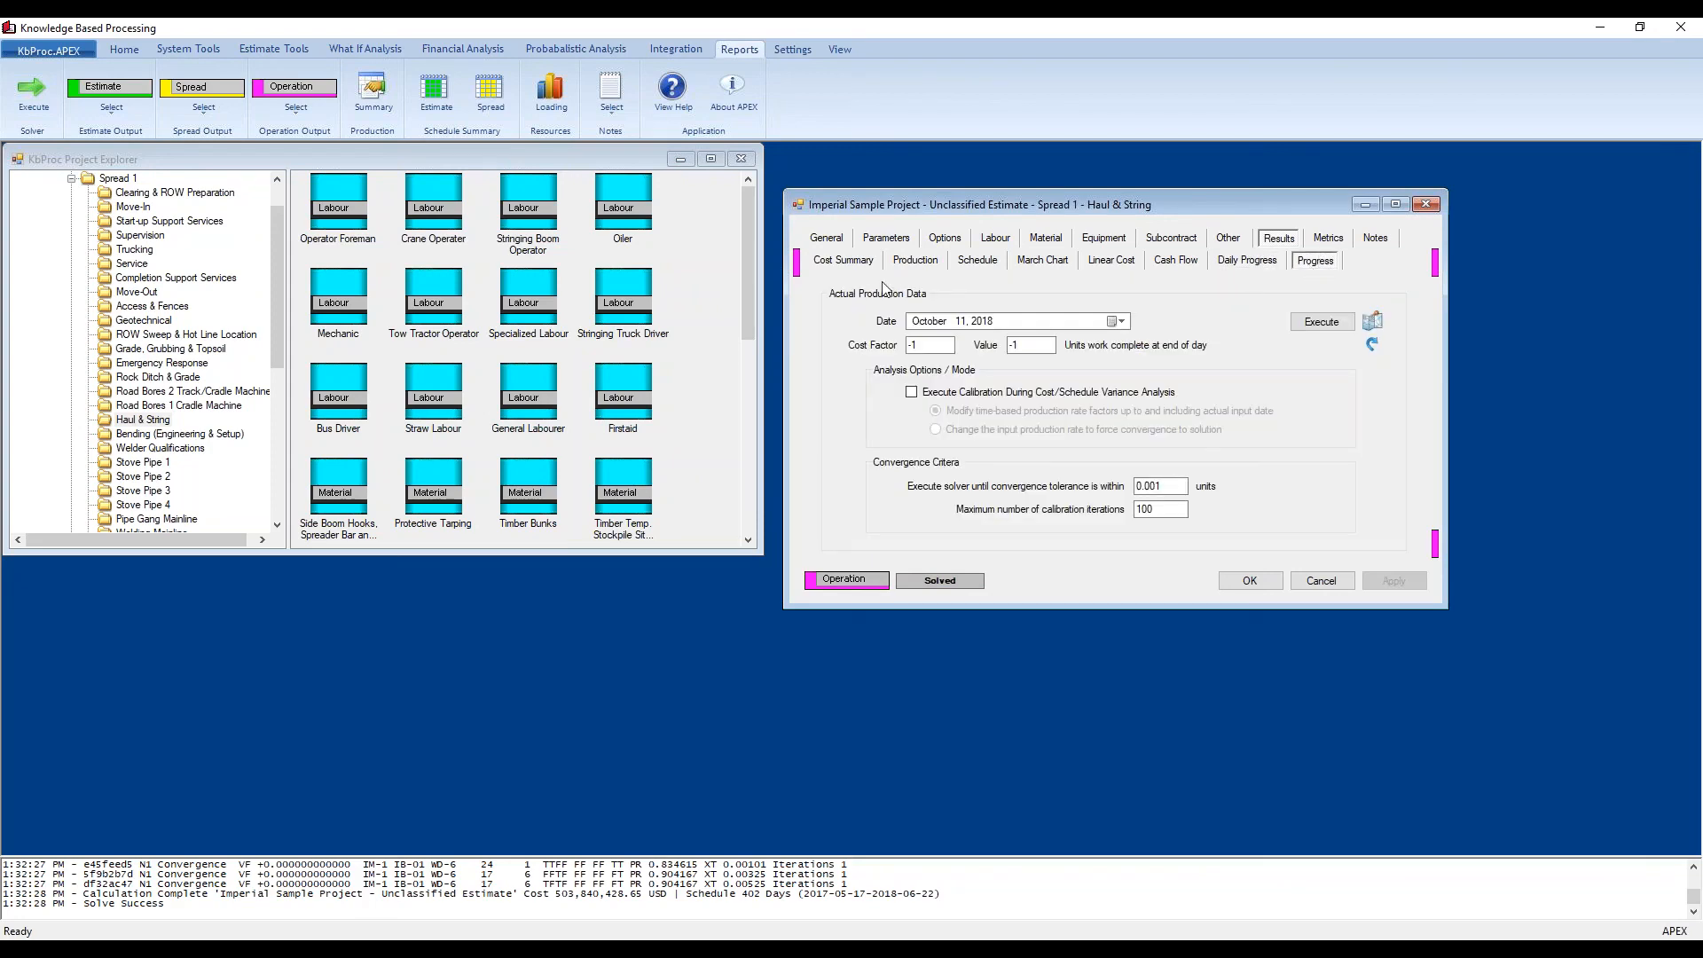
left_click(1331, 240)
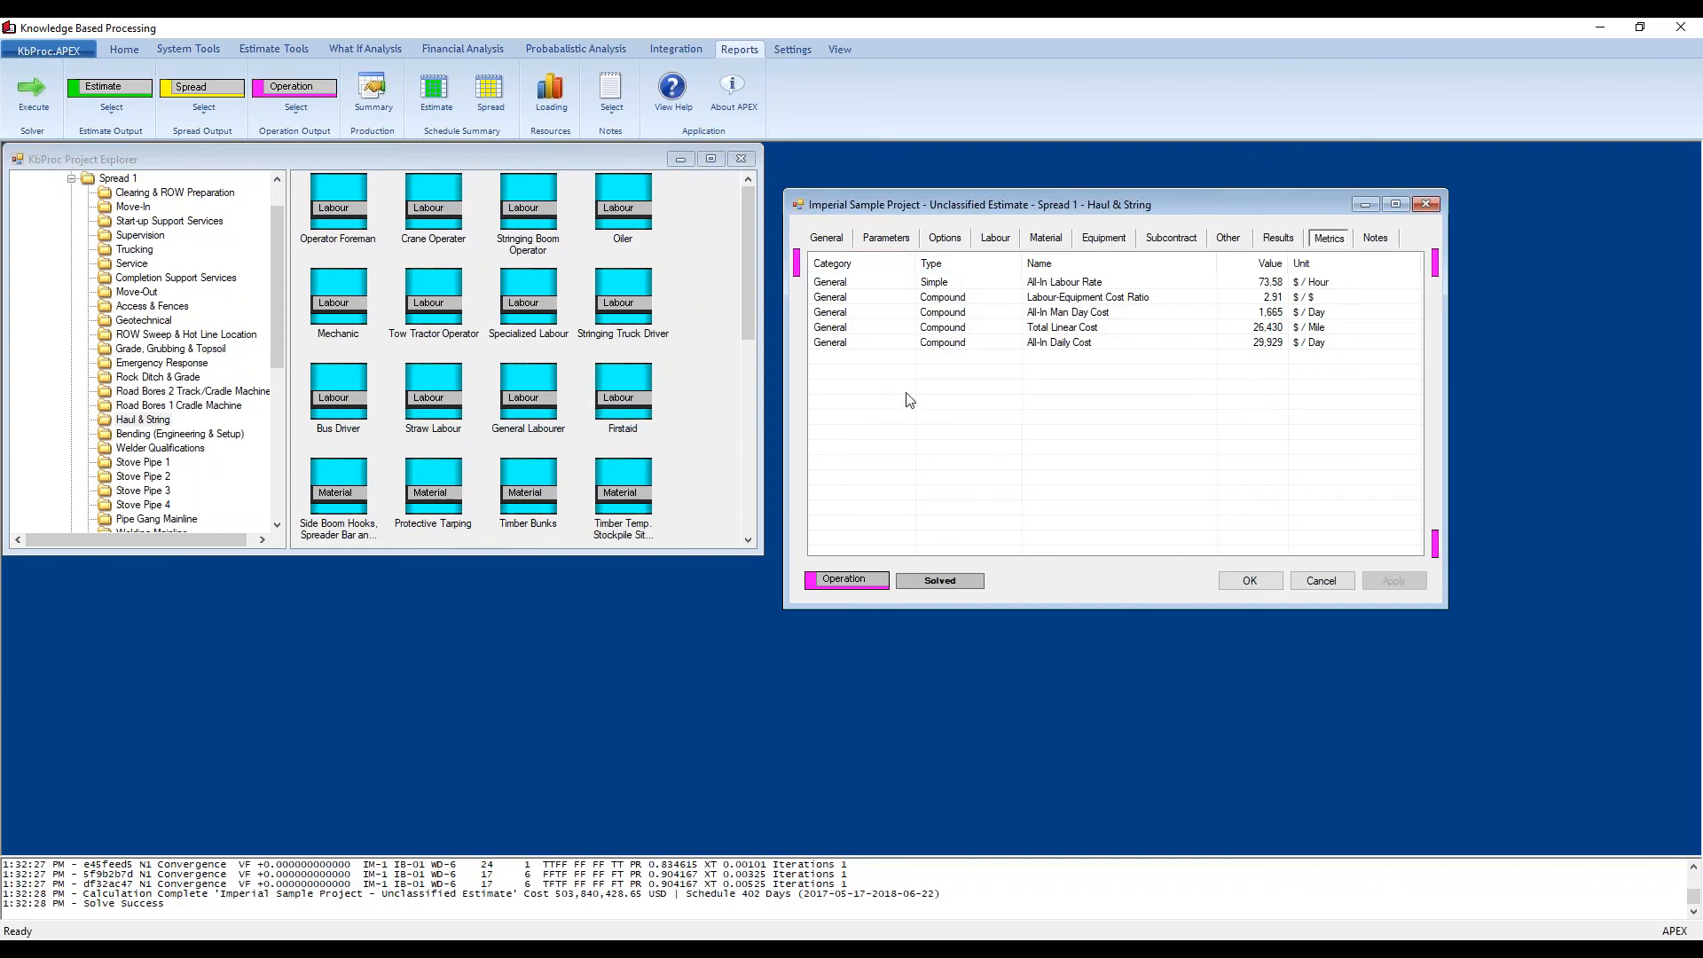
left_click(1375, 238)
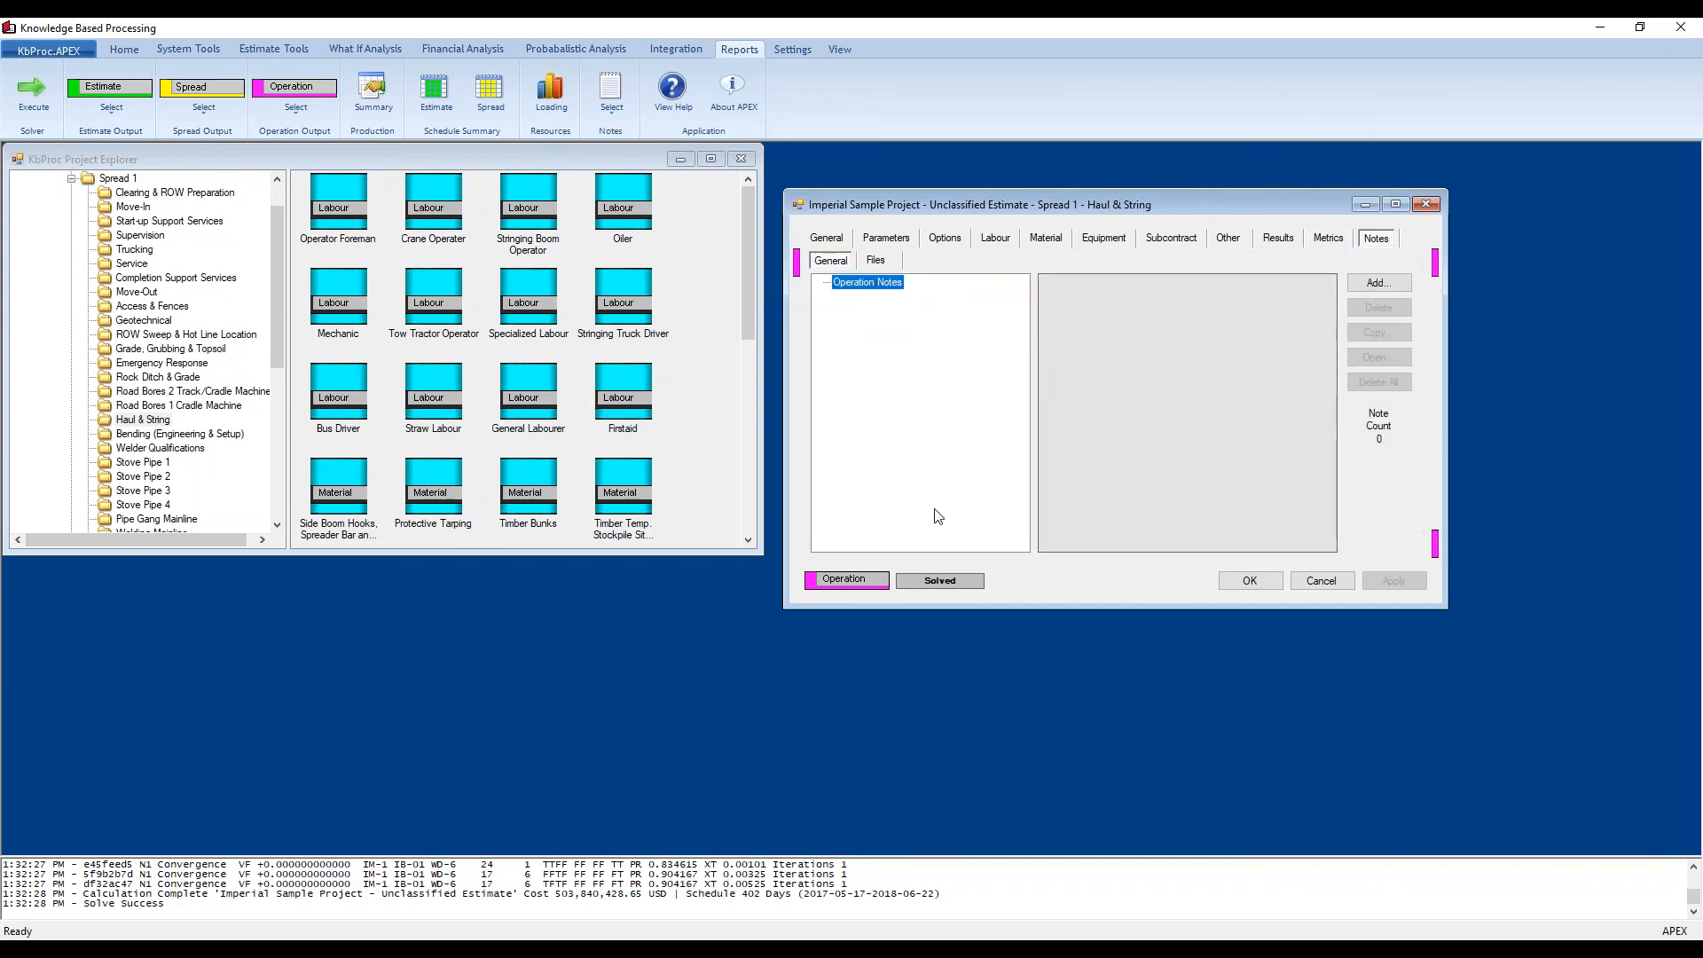
left_click(1250, 581)
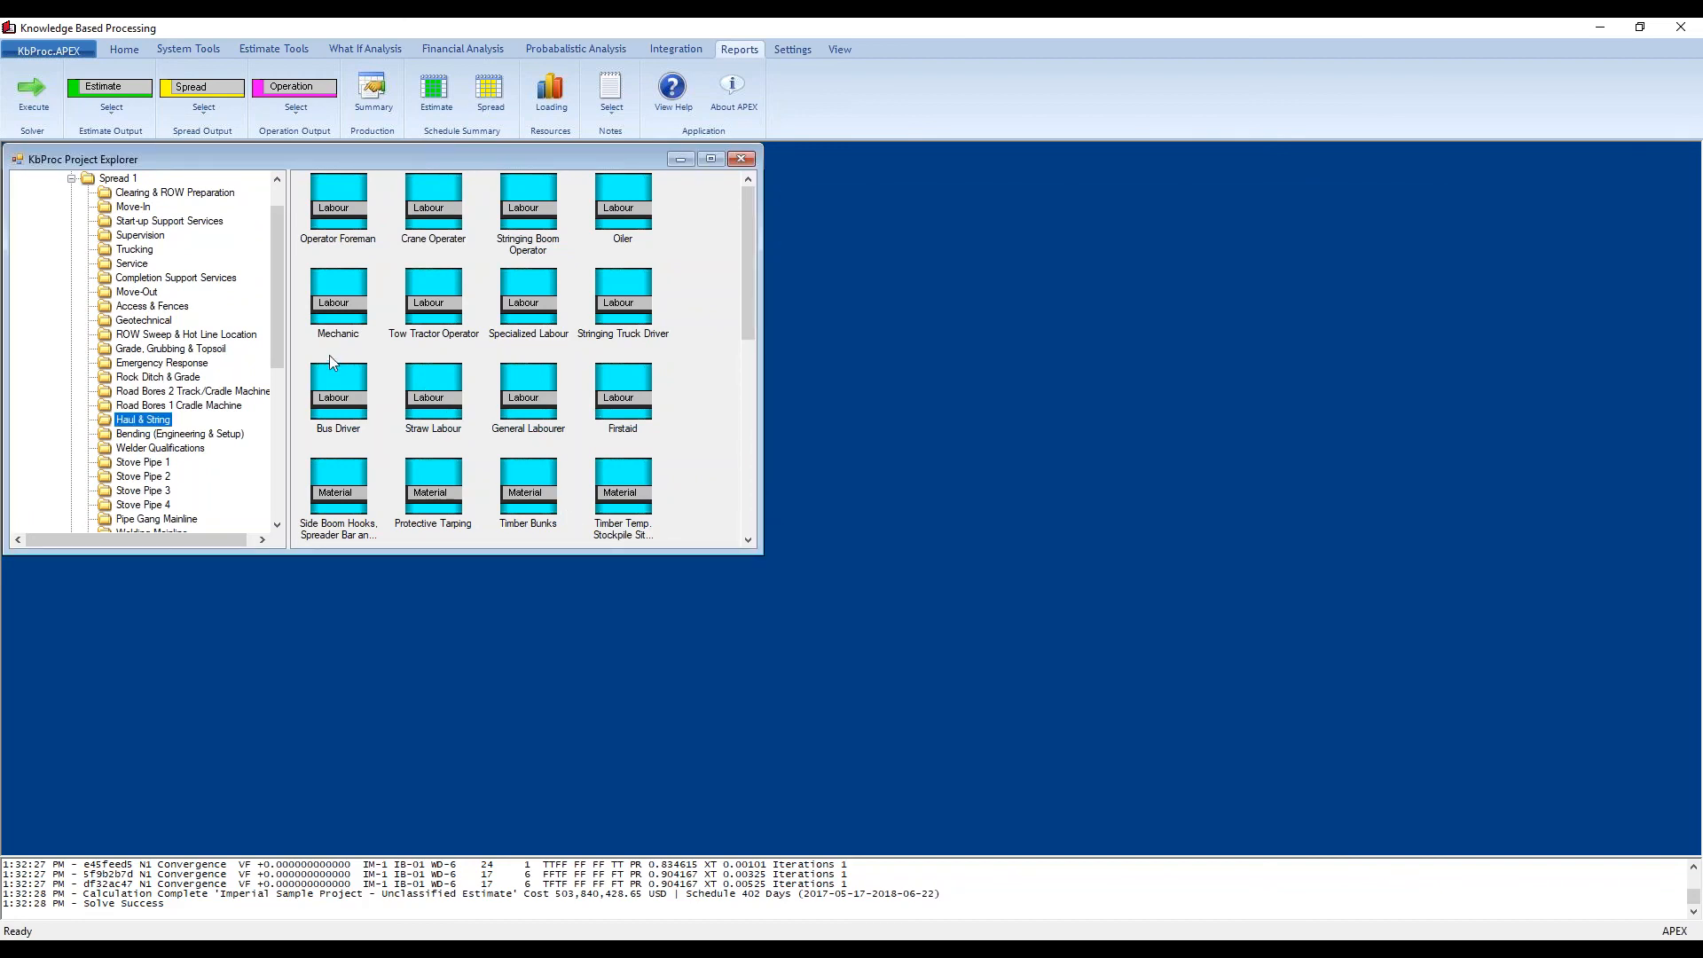
Step: Go back up the project tree to the Unclassified Estimate to show its spreads
scroll(278, 339, "up", 1)
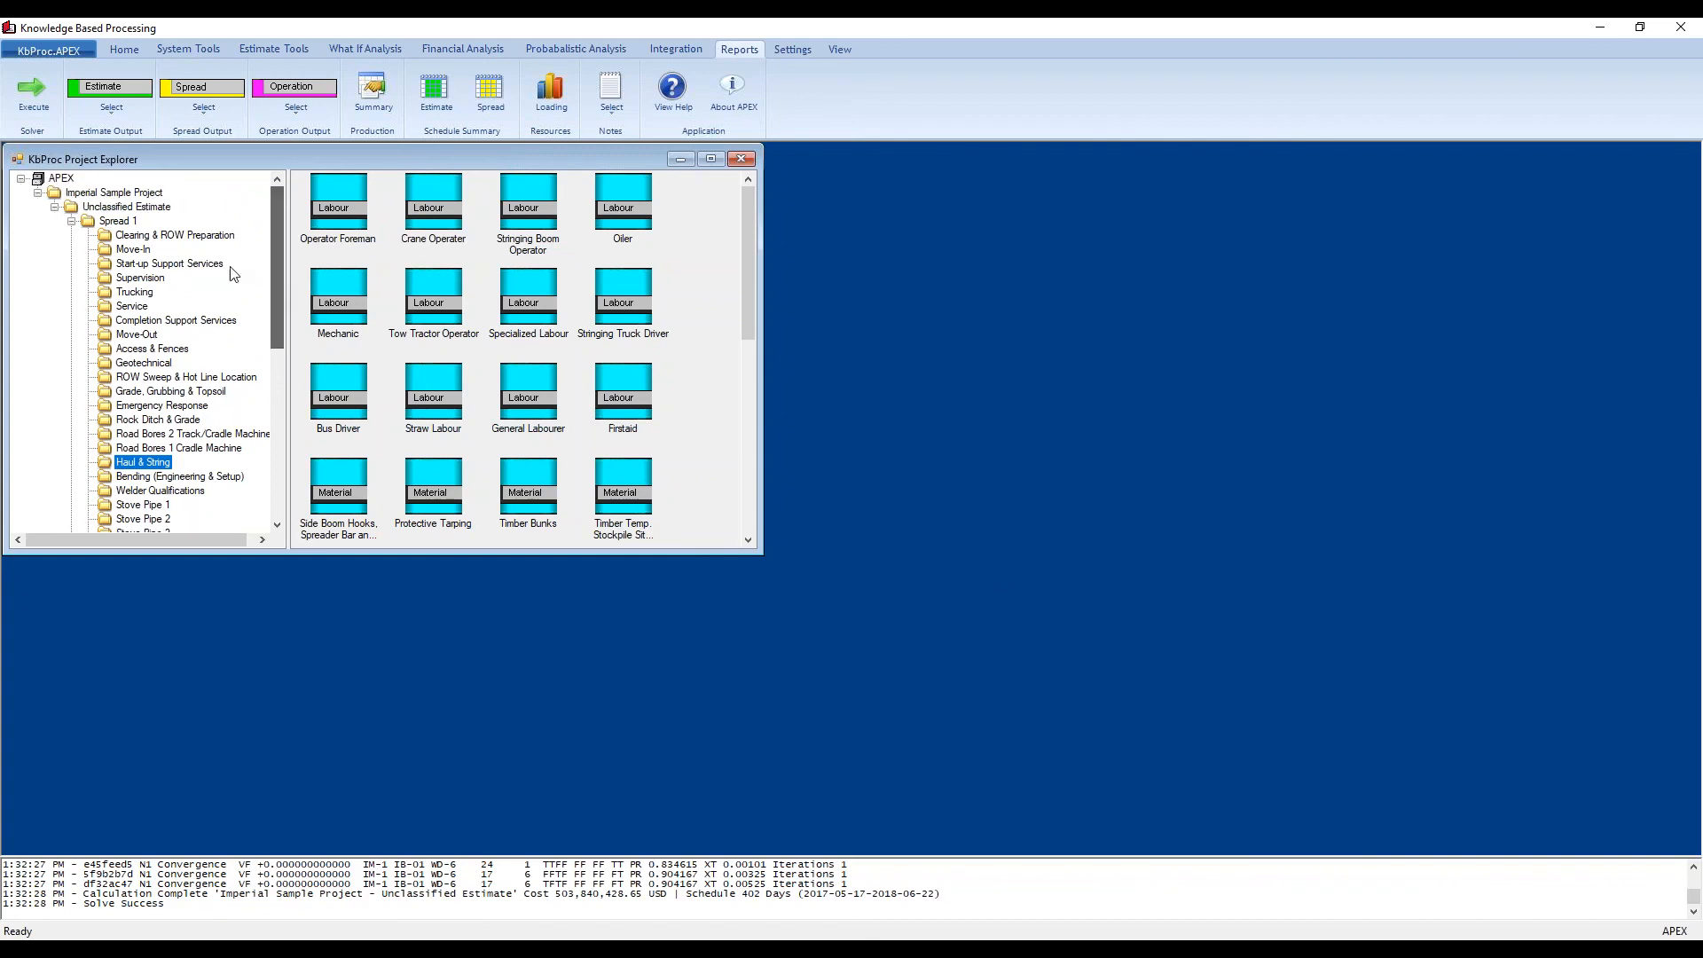
left_click(117, 220)
left_click(126, 206)
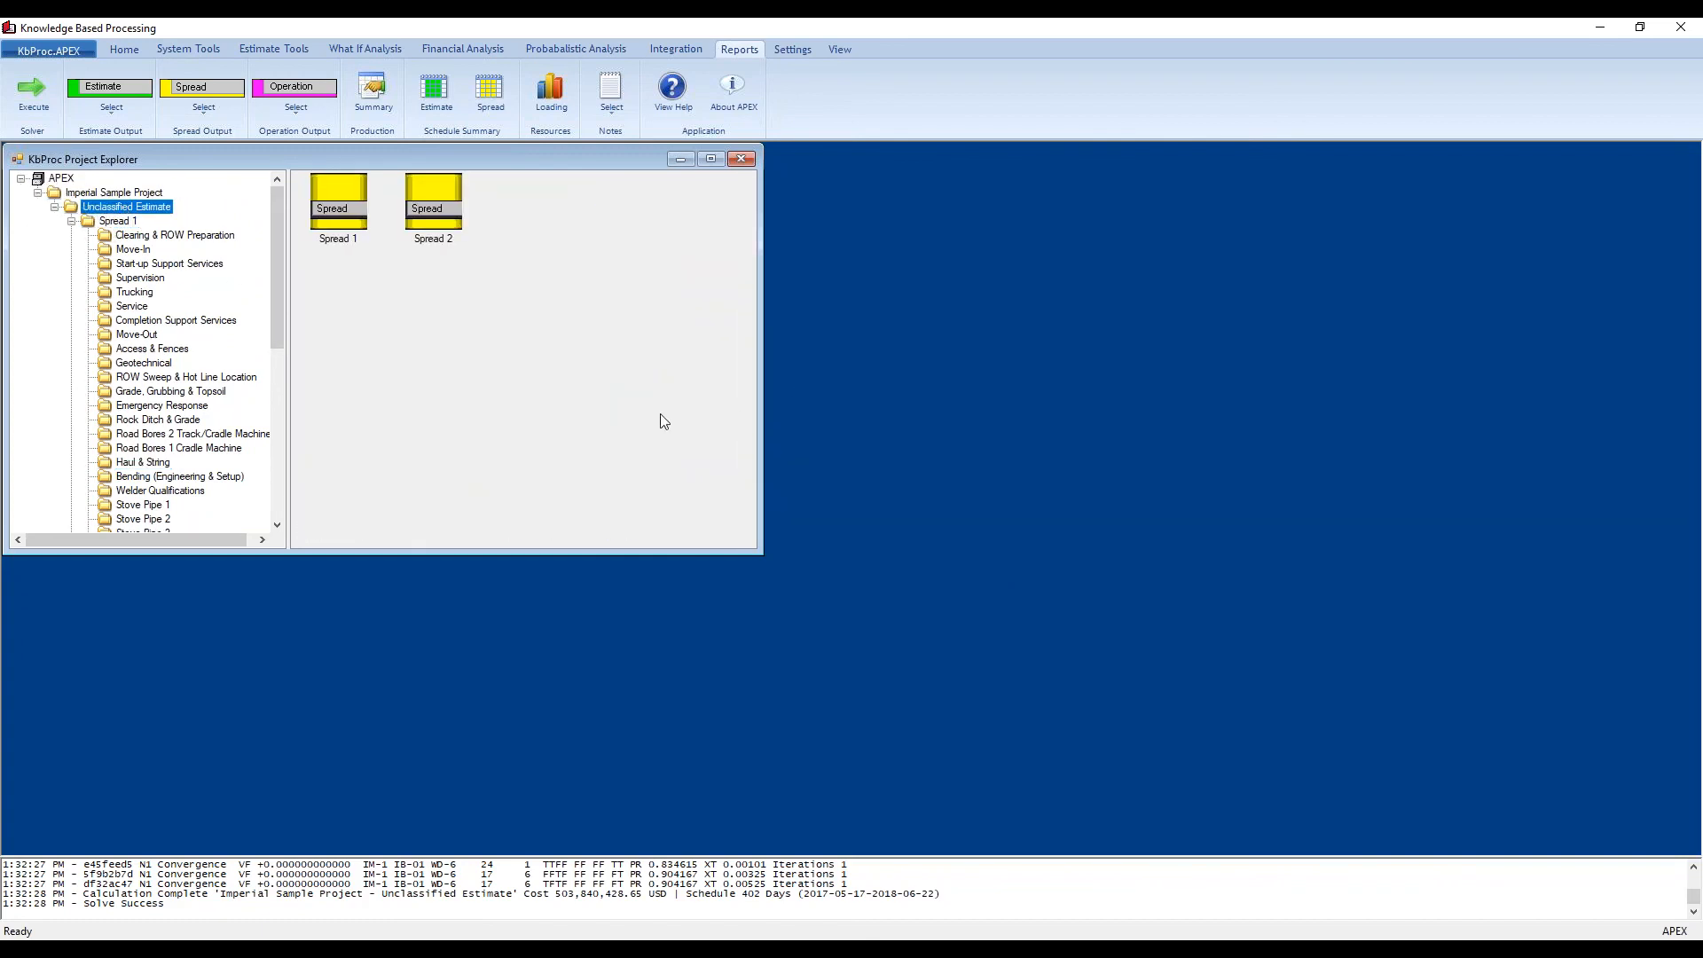